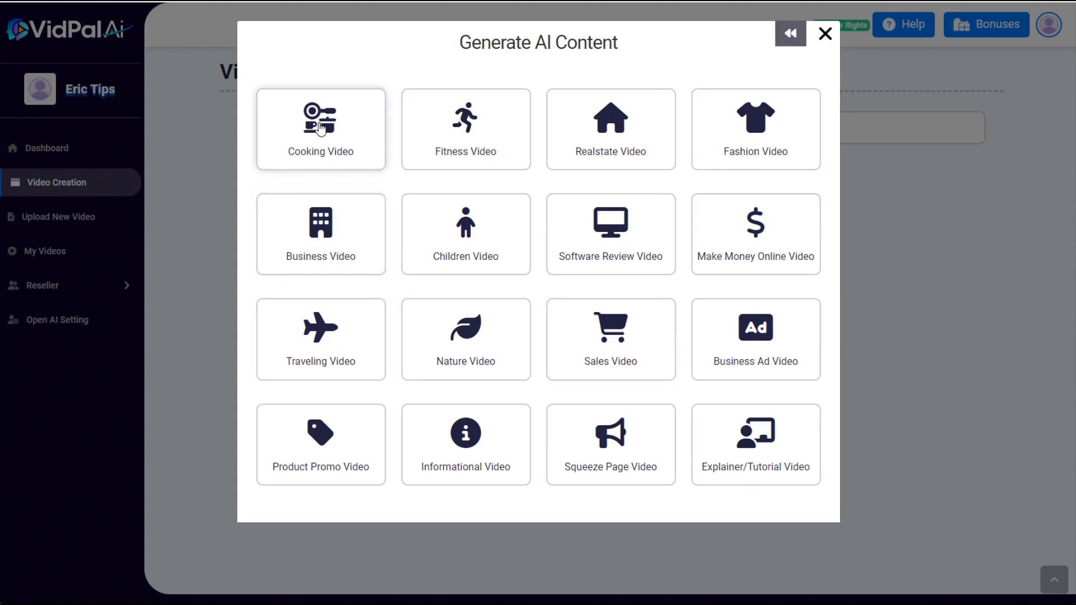
- Generate a cooking video script on "How to make fettuccine alfredo" for "People who want to cook fettuccine alfredo" and insert it into the slides
{"action": "left_click", "coordinate": [320, 128]}
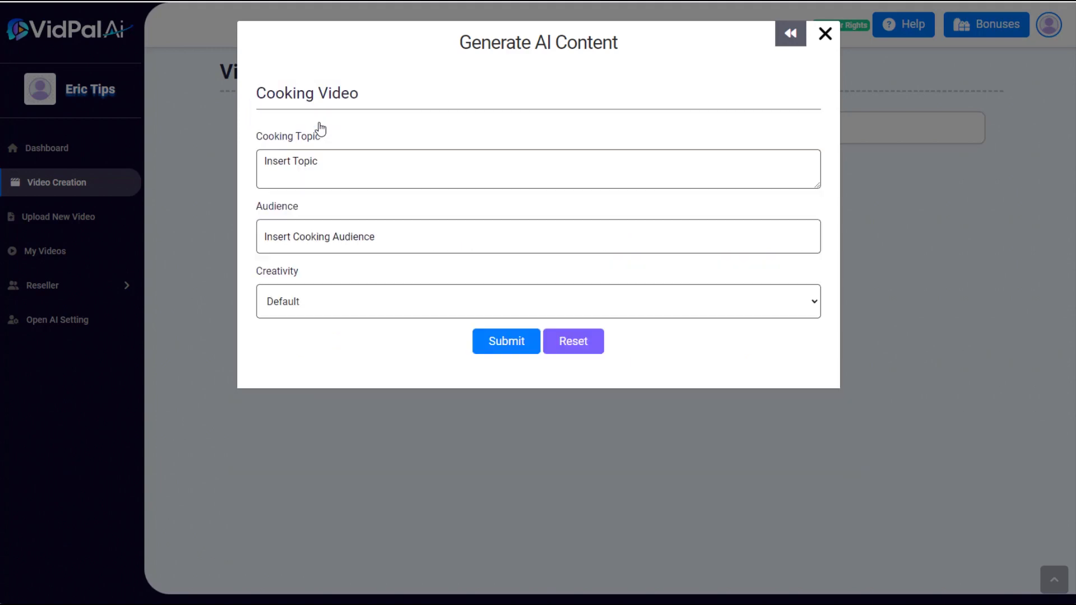
{"action": "left_click", "coordinate": [280, 166]}
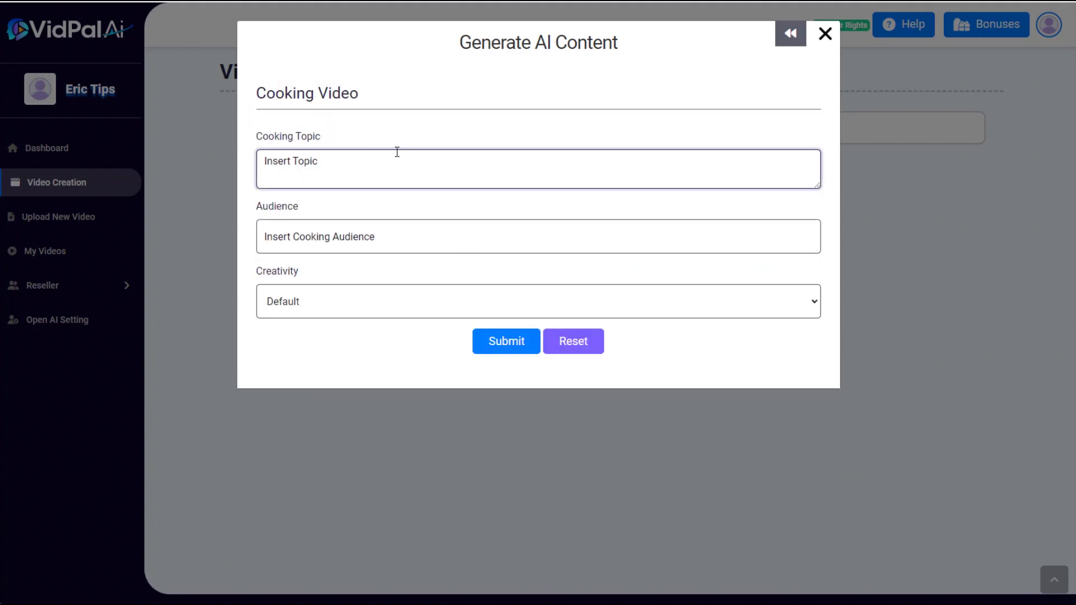
{"action": "type", "text": "How to make fettuccine alfredo"}
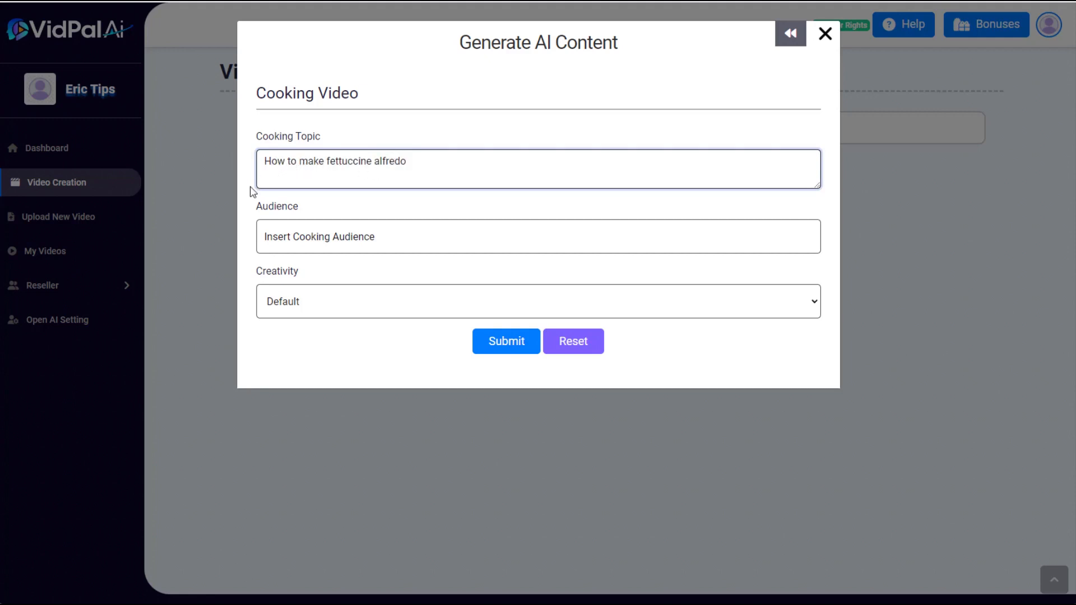
{"action": "key", "text": "alt+Tab"}
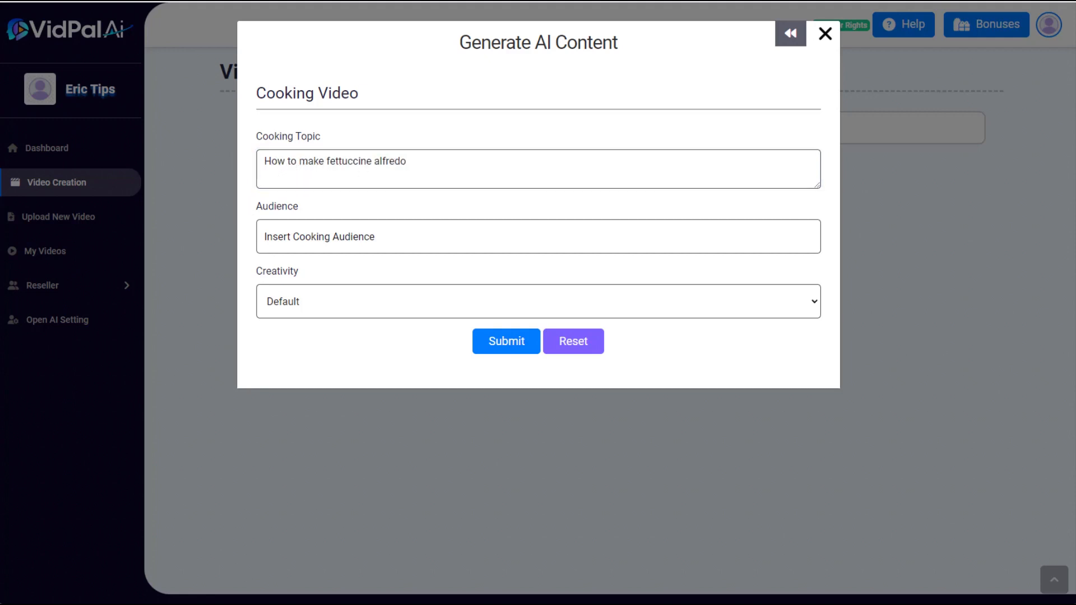
{"action": "left_click", "coordinate": [446, 238]}
{"action": "type", "text": "People who want to cook fettuccine alfredo"}
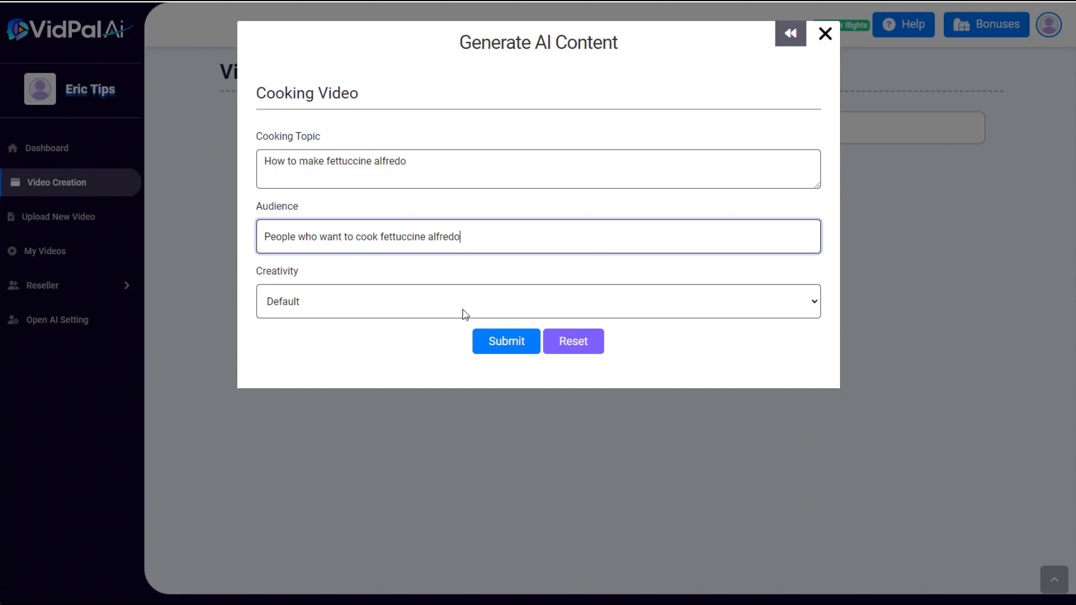
{"action": "left_click", "coordinate": [508, 343]}
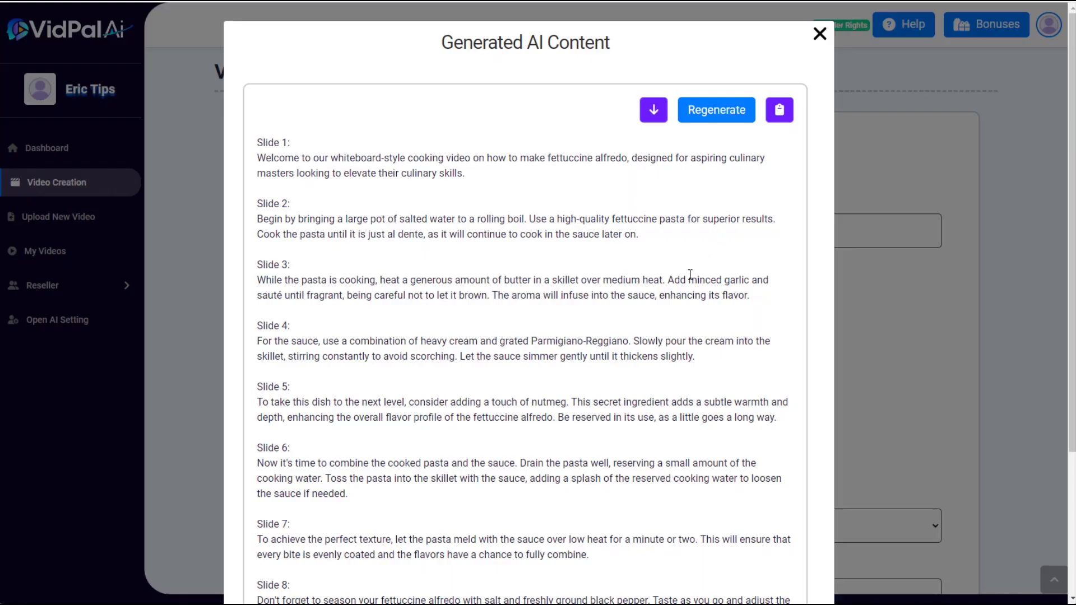
{"action": "left_click", "coordinate": [653, 112]}
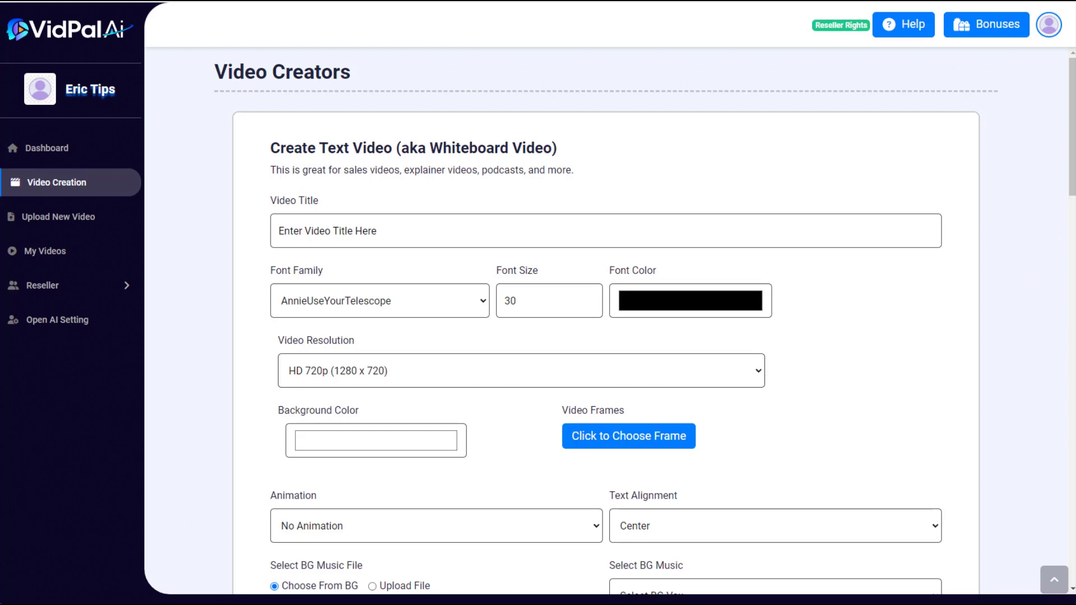
- Title the video "How to make fettuccine alfredo" and set its font to Inkfree at size 60
{"action": "type", "text": "How to make fettuccine alfredo"}
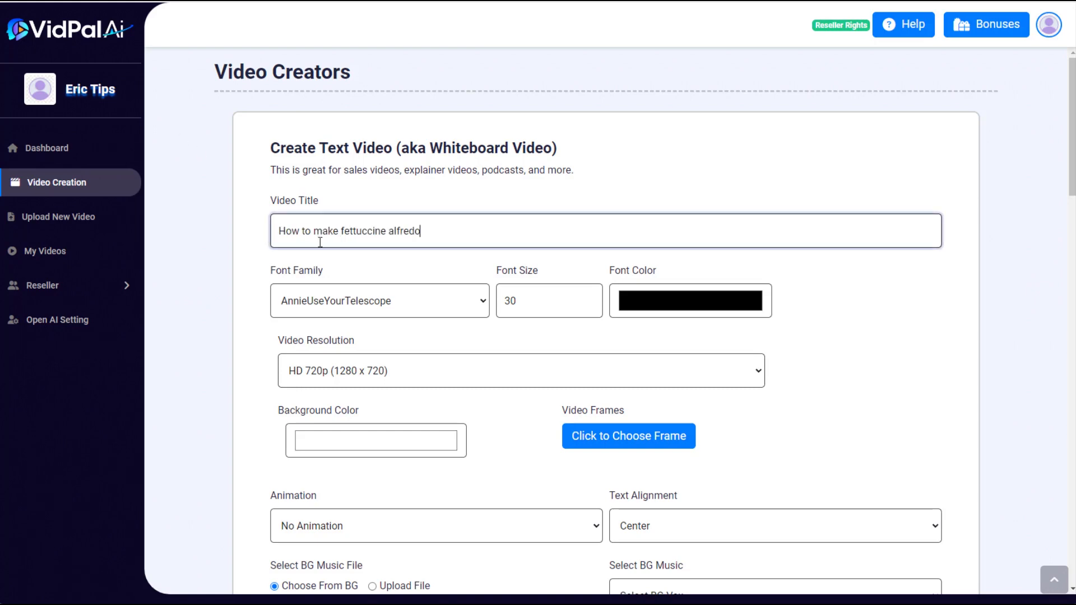
{"action": "left_click", "coordinate": [359, 300]}
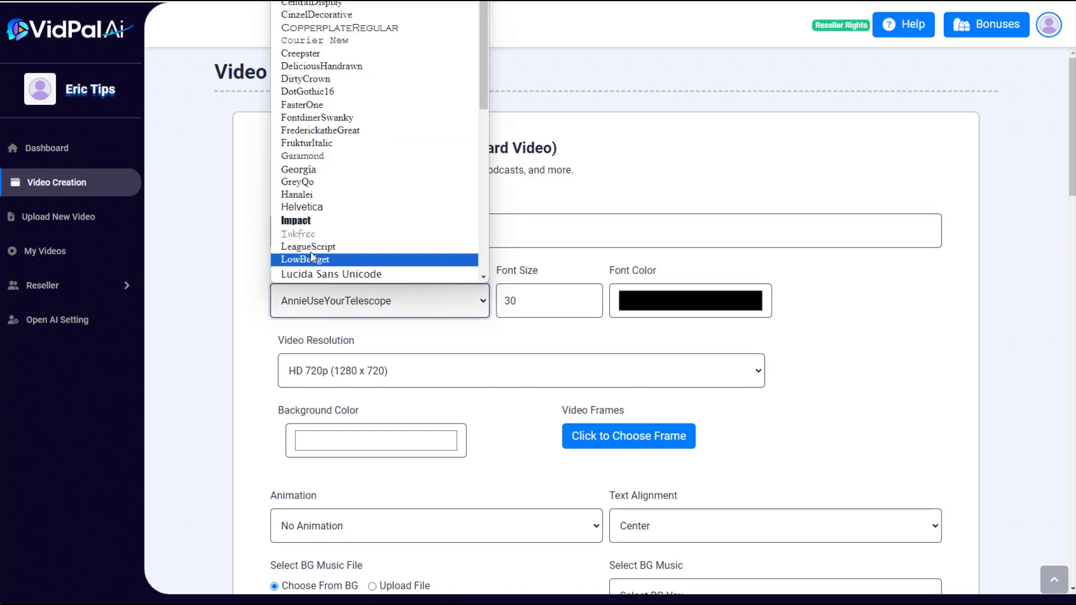
{"action": "left_click", "coordinate": [310, 238]}
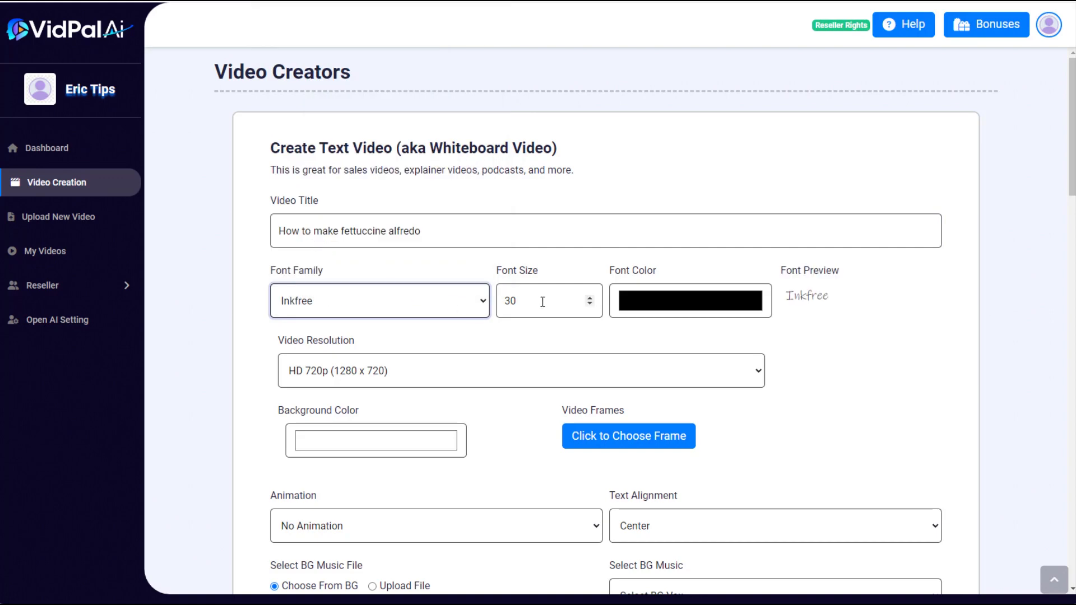
{"action": "left_click_drag", "start_coordinate": [543, 300], "coordinate": [503, 301]}
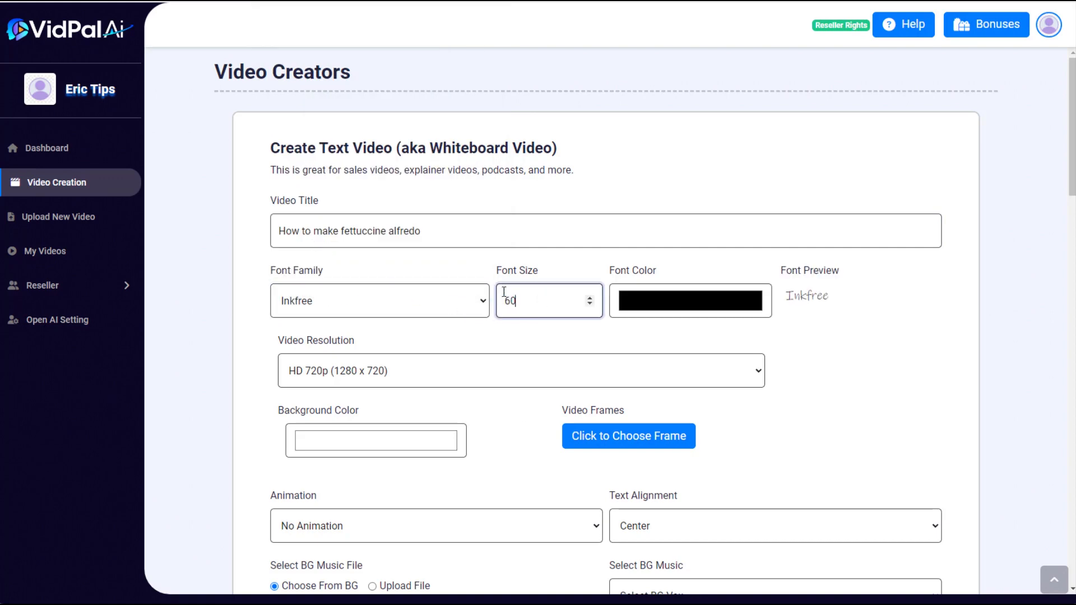
- Set the background color to dark red (RGB 89, 13, 13) and the font color to white (RGB 255, 255, 255)
{"action": "scroll", "coordinate": [892, 317], "scroll_direction": "down", "scroll_amount": 2}
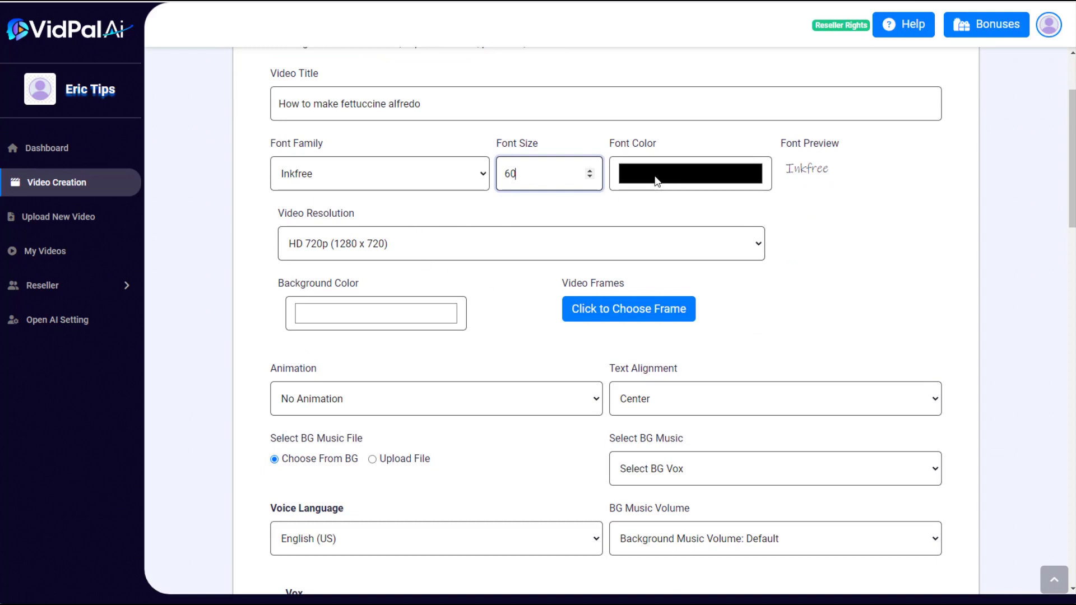
{"action": "left_click", "coordinate": [404, 314]}
{"action": "left_click", "coordinate": [402, 358]}
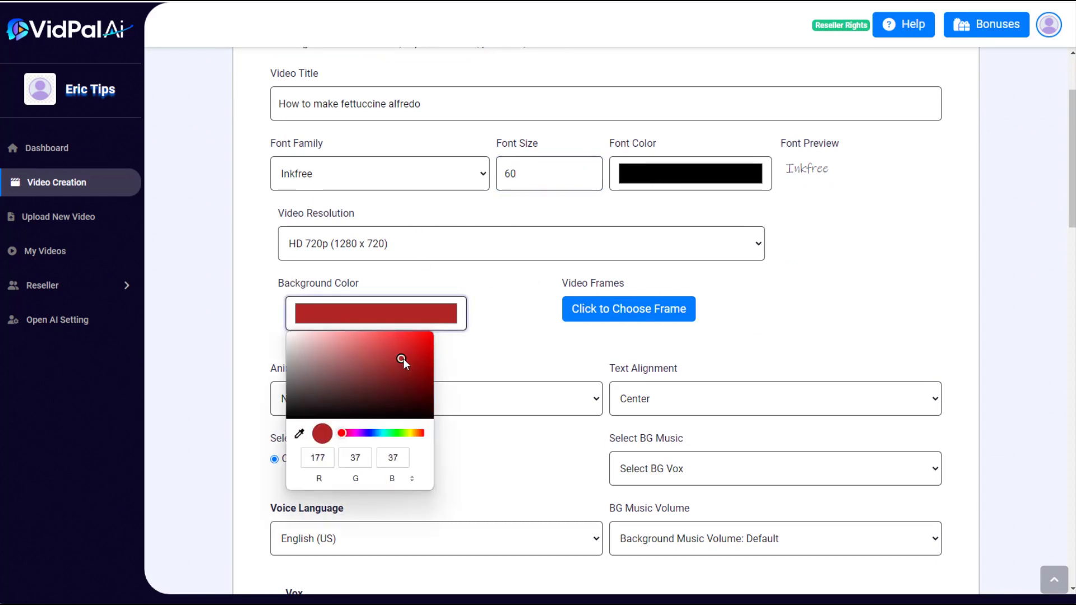
{"action": "left_click_drag", "start_coordinate": [402, 358], "coordinate": [411, 388]}
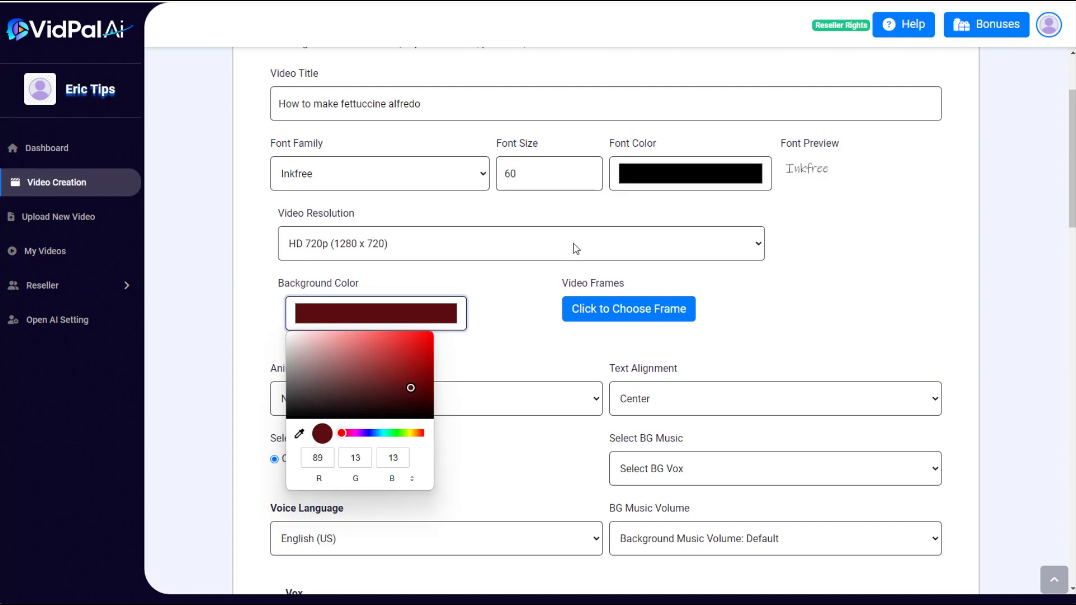
{"action": "left_click", "coordinate": [647, 180]}
{"action": "left_click_drag", "start_coordinate": [626, 201], "coordinate": [609, 192]}
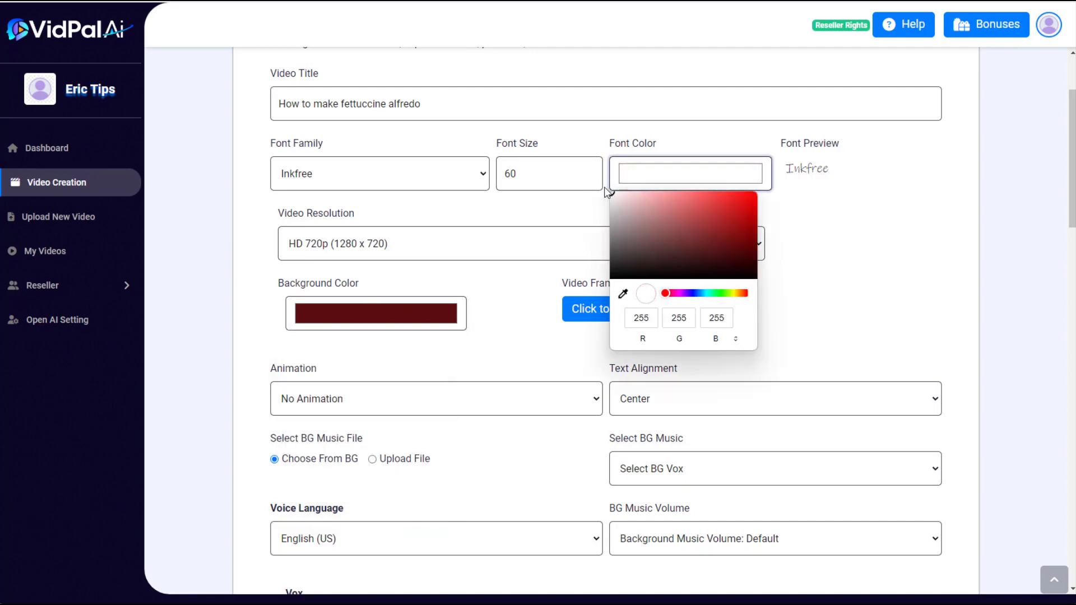
{"action": "left_click", "coordinate": [560, 212]}
- Choose the thin multicolored video frame with mostly red edges and yellow, purple and green segments
{"action": "scroll", "coordinate": [821, 257], "scroll_direction": "down", "scroll_amount": 1}
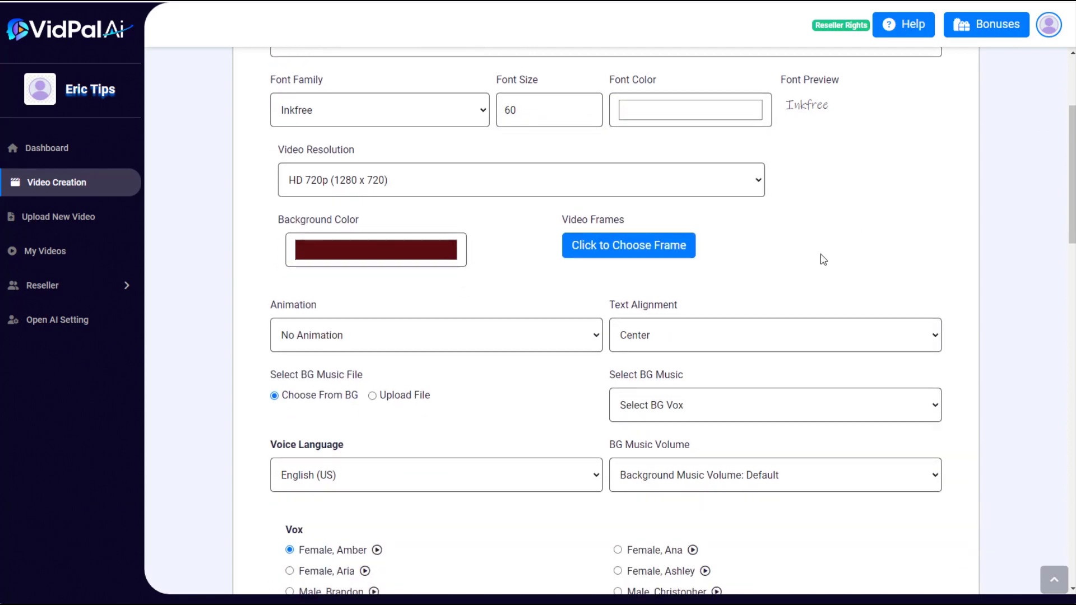
{"action": "left_click", "coordinate": [633, 249]}
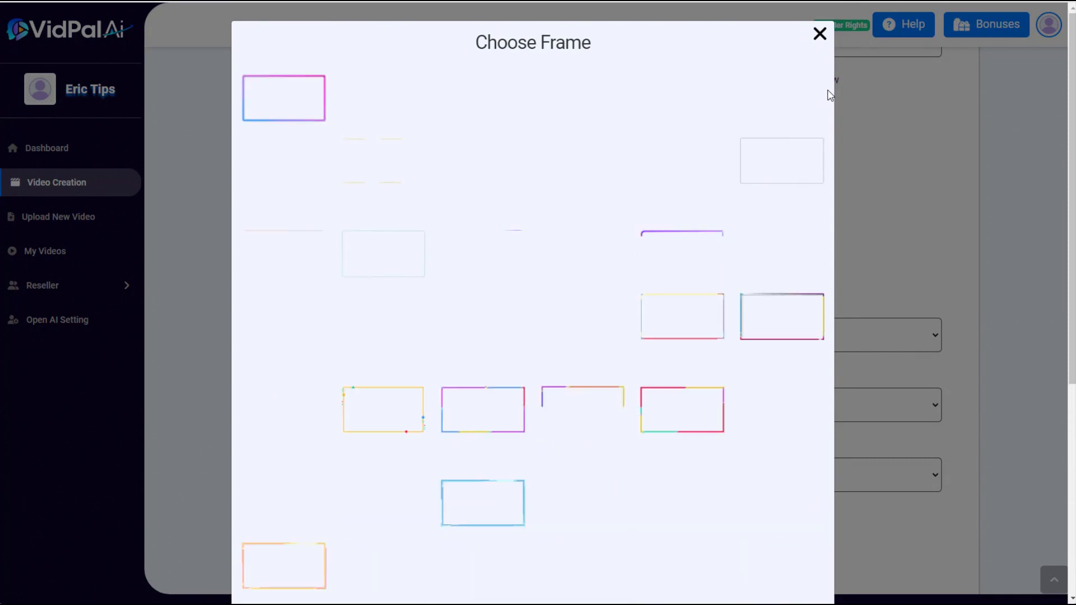
{"action": "scroll", "coordinate": [807, 134], "scroll_direction": "down", "scroll_amount": 5}
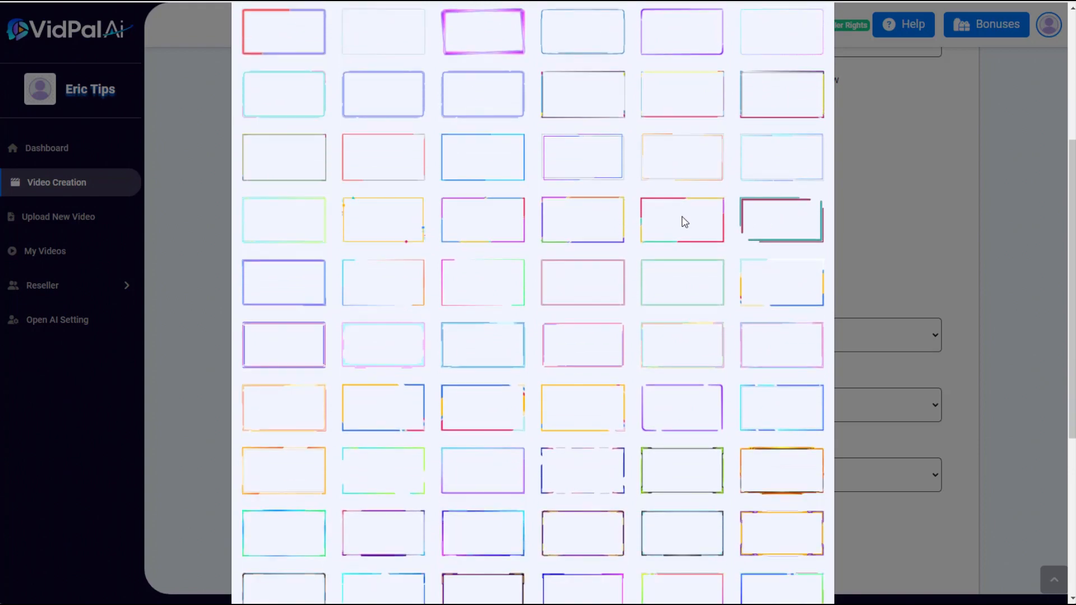
{"action": "left_click", "coordinate": [684, 222]}
{"action": "scroll", "coordinate": [930, 199], "scroll_direction": "up", "scroll_amount": 4}
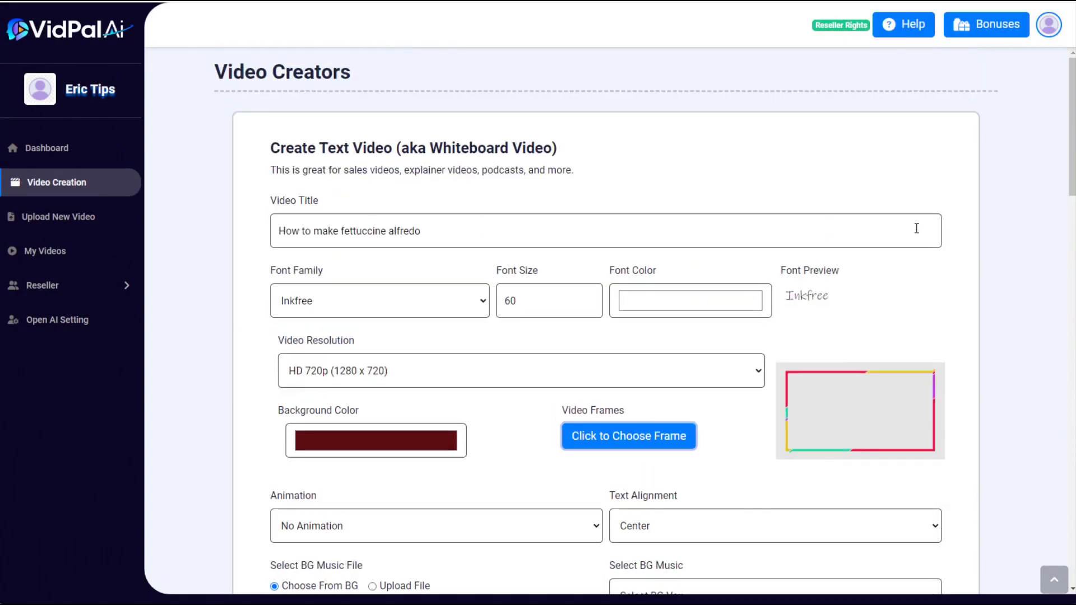
{"action": "scroll", "coordinate": [899, 278], "scroll_direction": "down", "scroll_amount": 2}
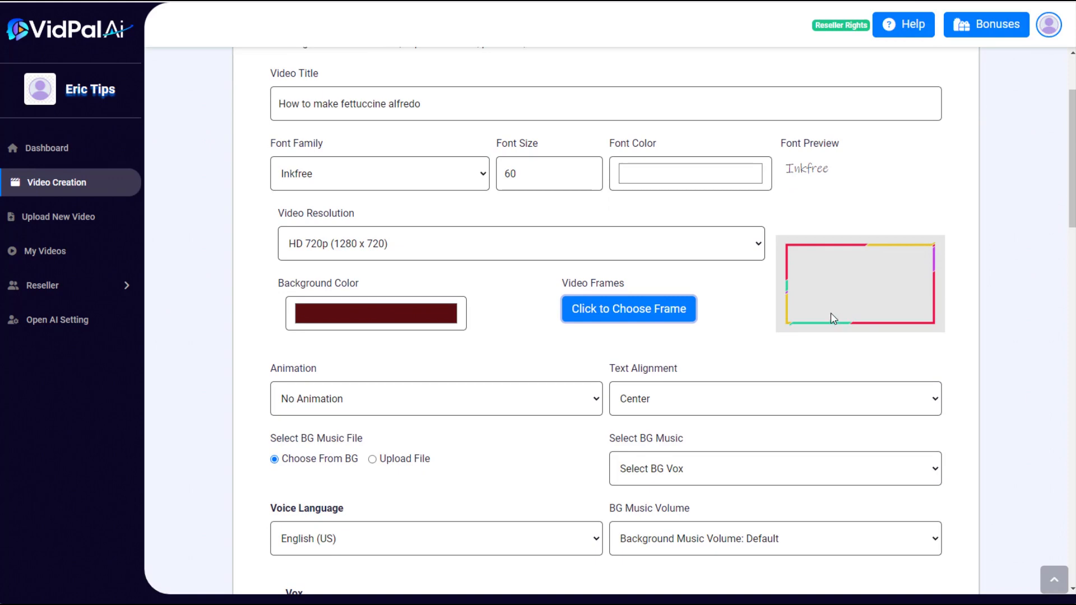
{"action": "scroll", "coordinate": [831, 318], "scroll_direction": "up", "scroll_amount": 2}
- Set the video's animation to Fade In and its text alignment to Left
{"action": "scroll", "coordinate": [805, 314], "scroll_direction": "down", "scroll_amount": 4}
{"action": "left_click", "coordinate": [430, 280]}
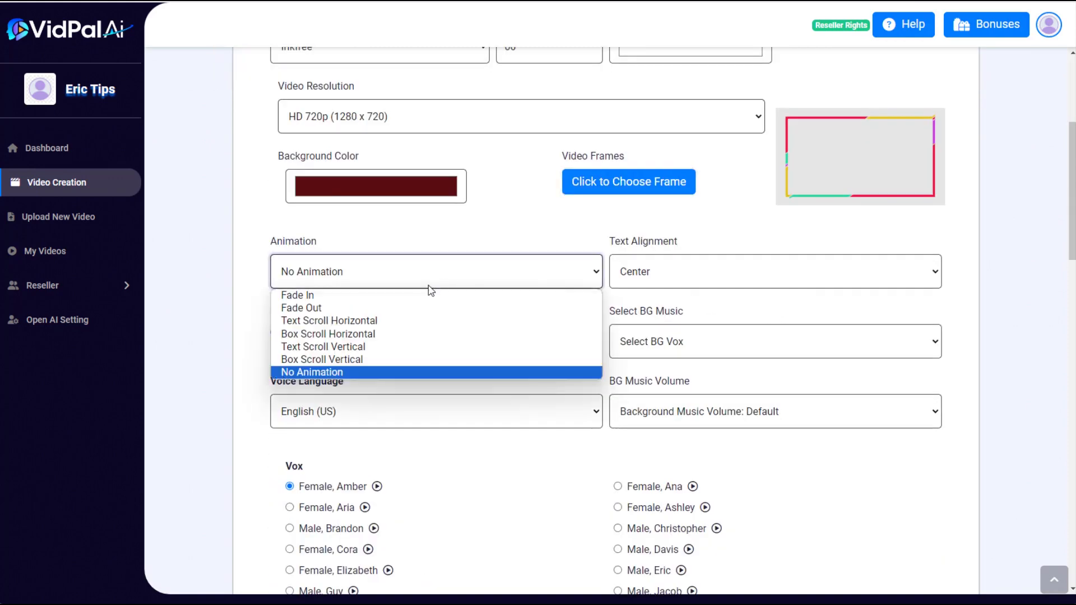
{"action": "left_click", "coordinate": [421, 296]}
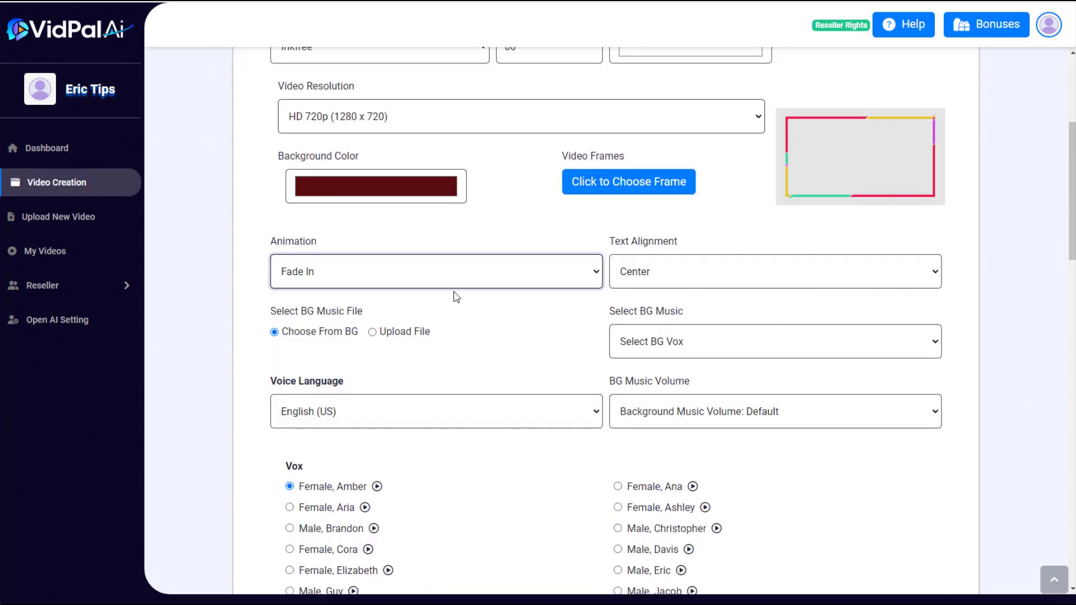
{"action": "left_click", "coordinate": [656, 281]}
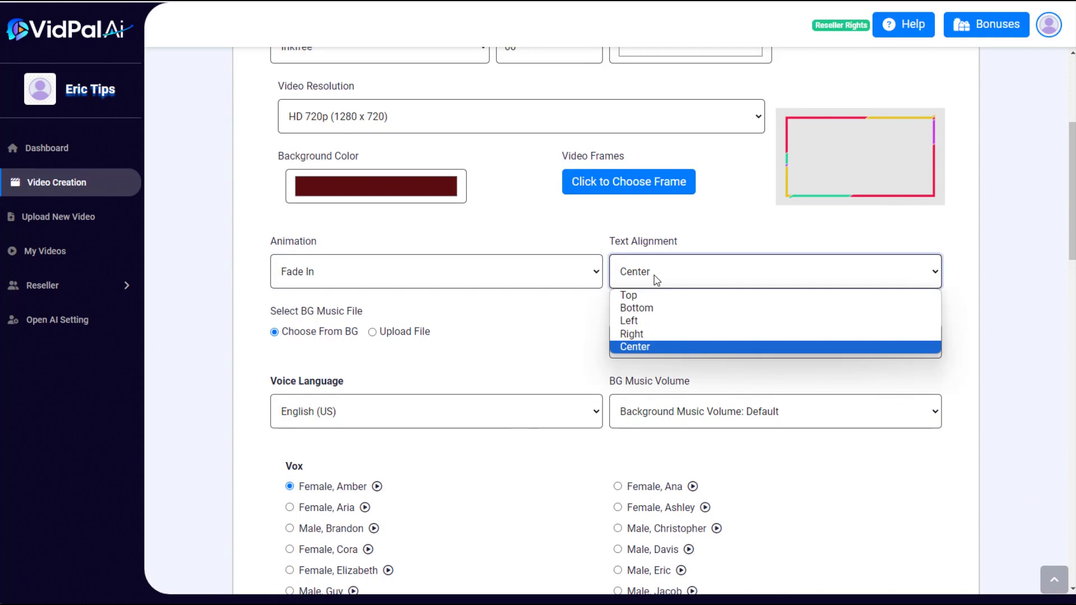
{"action": "left_click", "coordinate": [641, 321]}
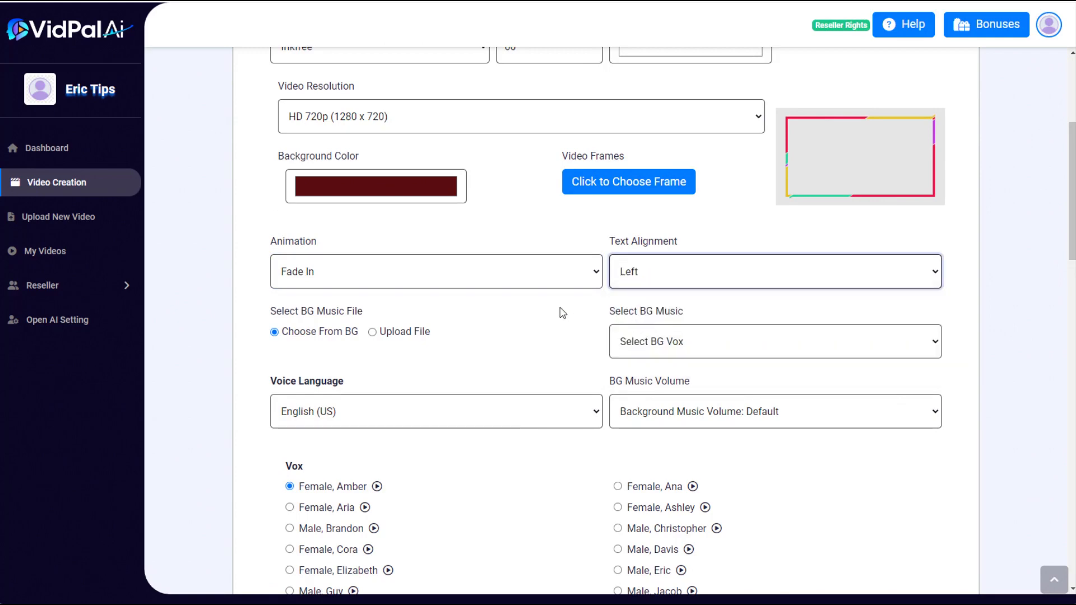
- Use "This Is For You" as the background music and set the background music volume to 0.05
{"action": "scroll", "coordinate": [563, 313], "scroll_direction": "down", "scroll_amount": 2}
{"action": "left_click", "coordinate": [683, 217]}
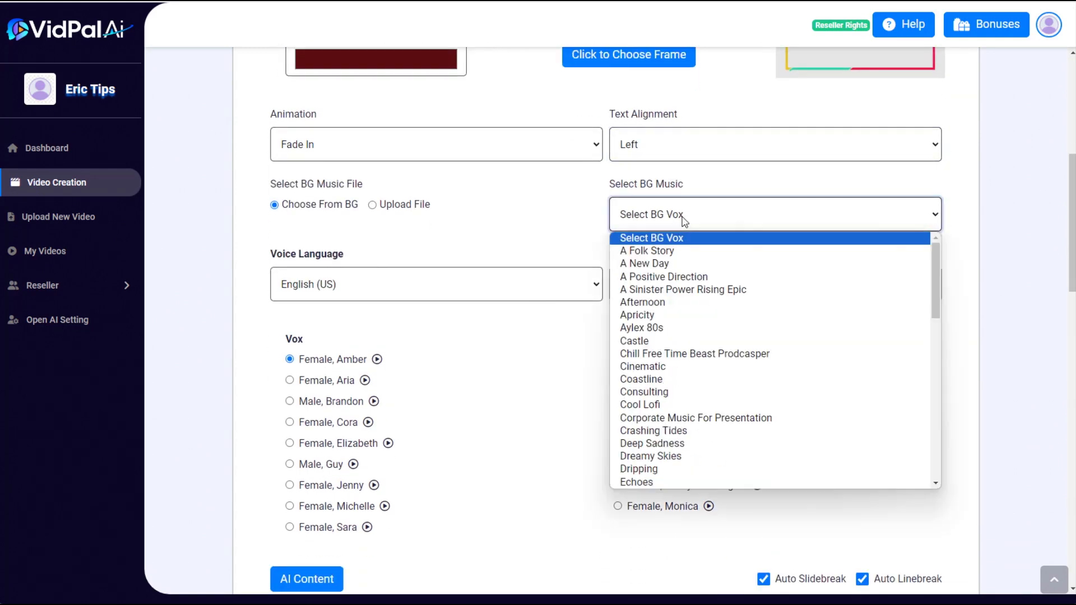
{"action": "scroll", "coordinate": [768, 426], "scroll_direction": "down", "scroll_amount": 5}
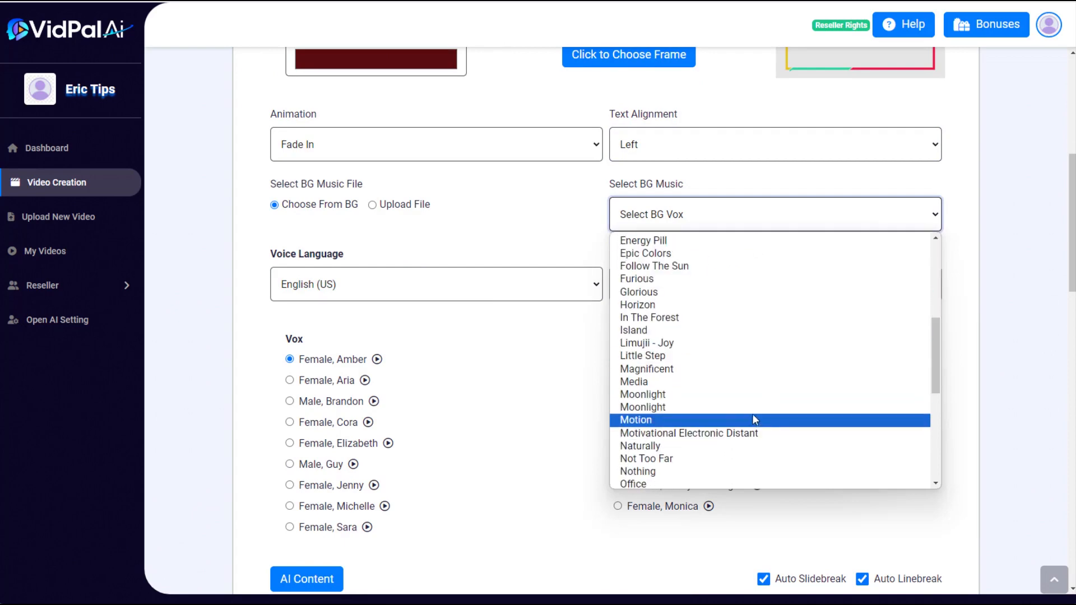
{"action": "scroll", "coordinate": [756, 421], "scroll_direction": "down", "scroll_amount": 5}
{"action": "scroll", "coordinate": [749, 422], "scroll_direction": "down", "scroll_amount": 1}
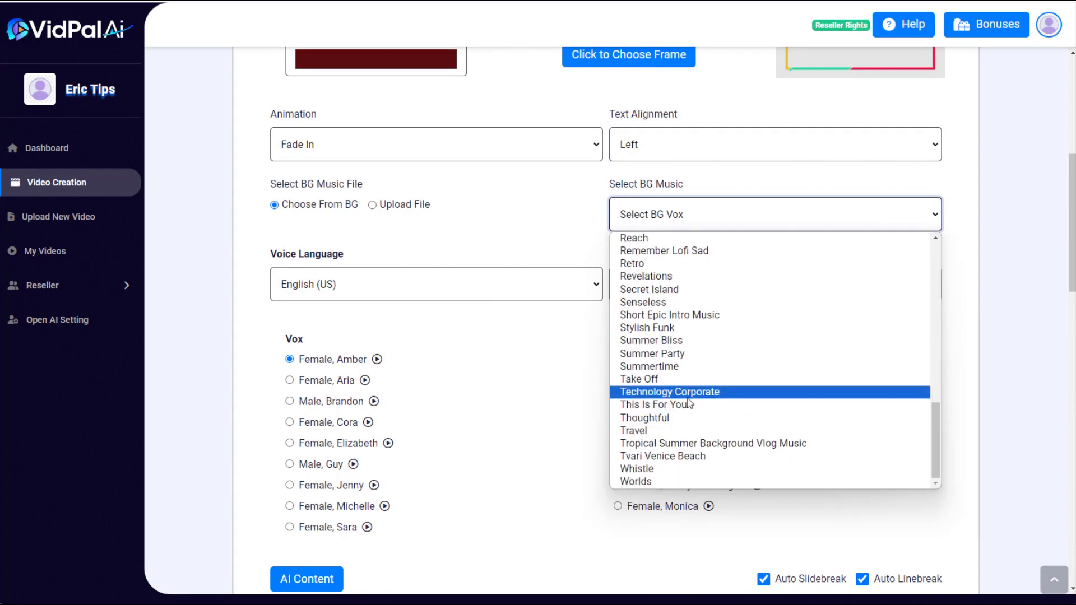
{"action": "left_click", "coordinate": [749, 405]}
{"action": "left_click", "coordinate": [686, 325]}
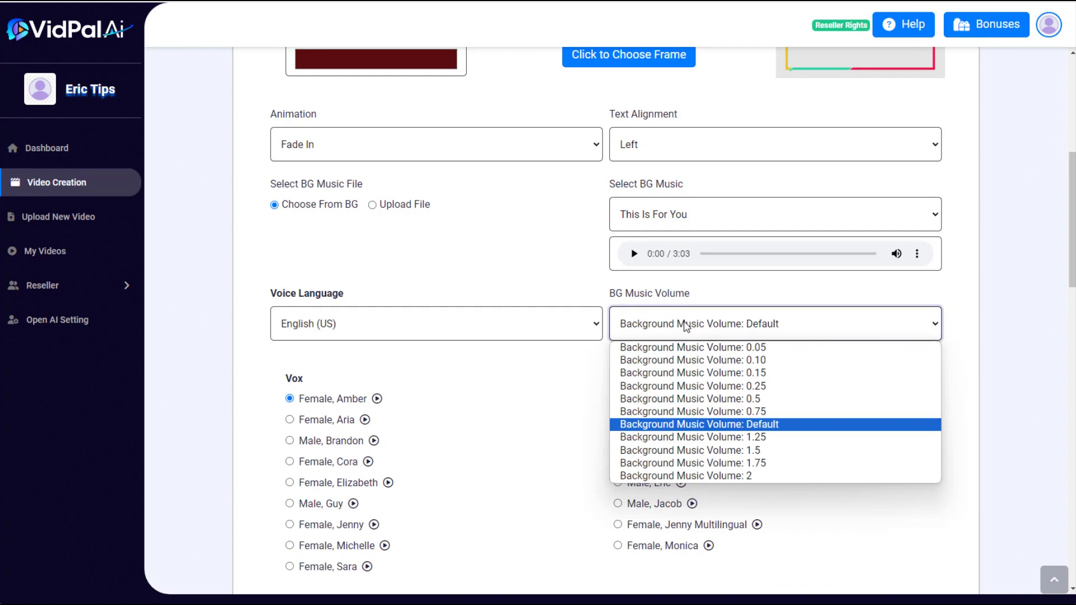
{"action": "left_click", "coordinate": [692, 347]}
- Set the voice language to Italian (Italy)
{"action": "scroll", "coordinate": [476, 289], "scroll_direction": "down", "scroll_amount": 2}
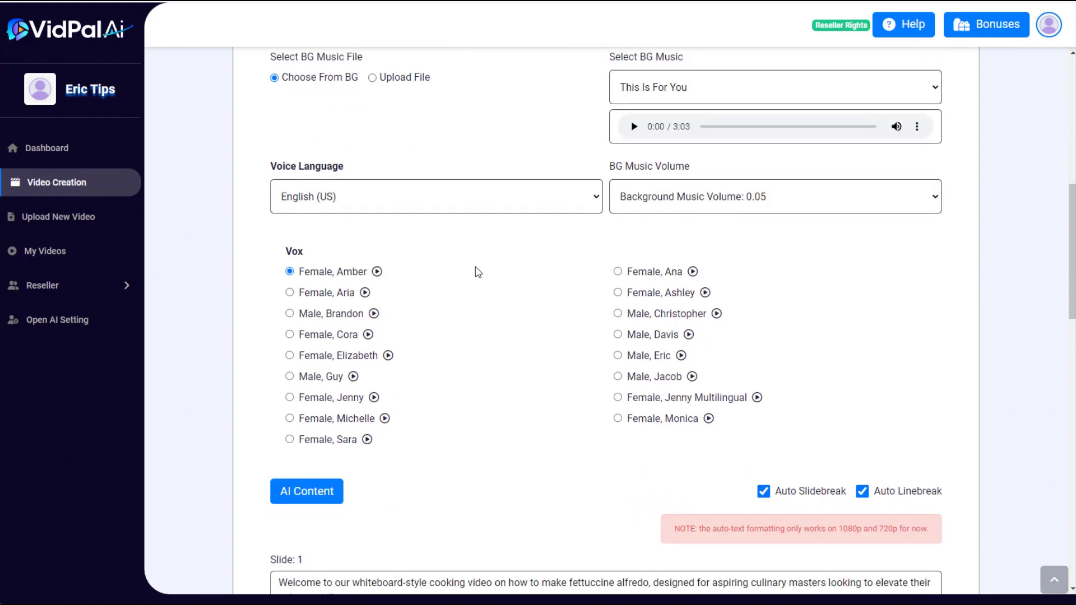
{"action": "left_click", "coordinate": [473, 196]}
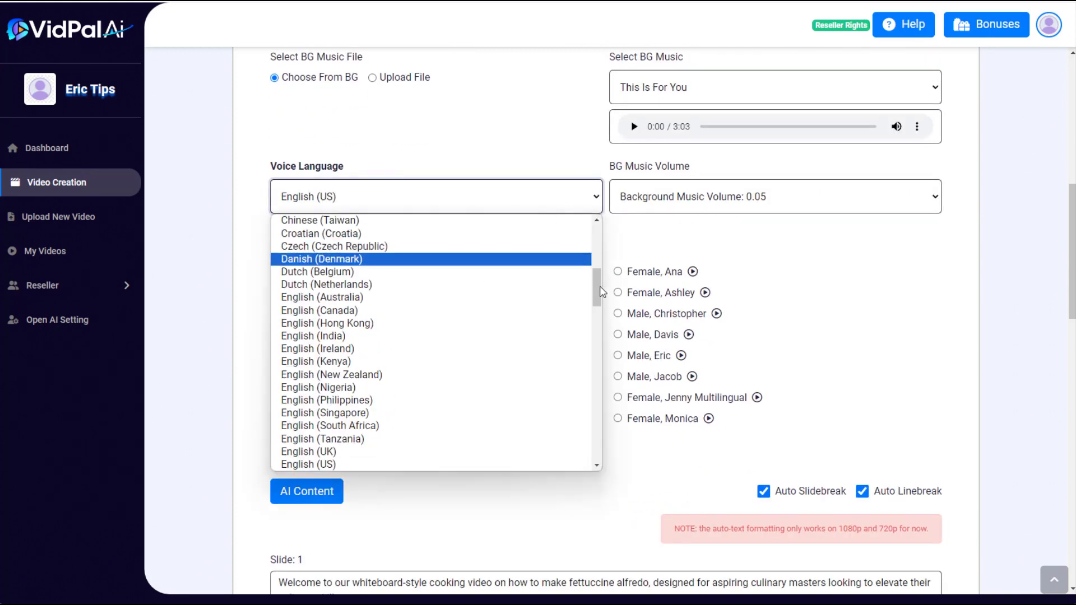
{"action": "left_click_drag", "start_coordinate": [596, 292], "coordinate": [595, 336]}
{"action": "left_click", "coordinate": [308, 325]}
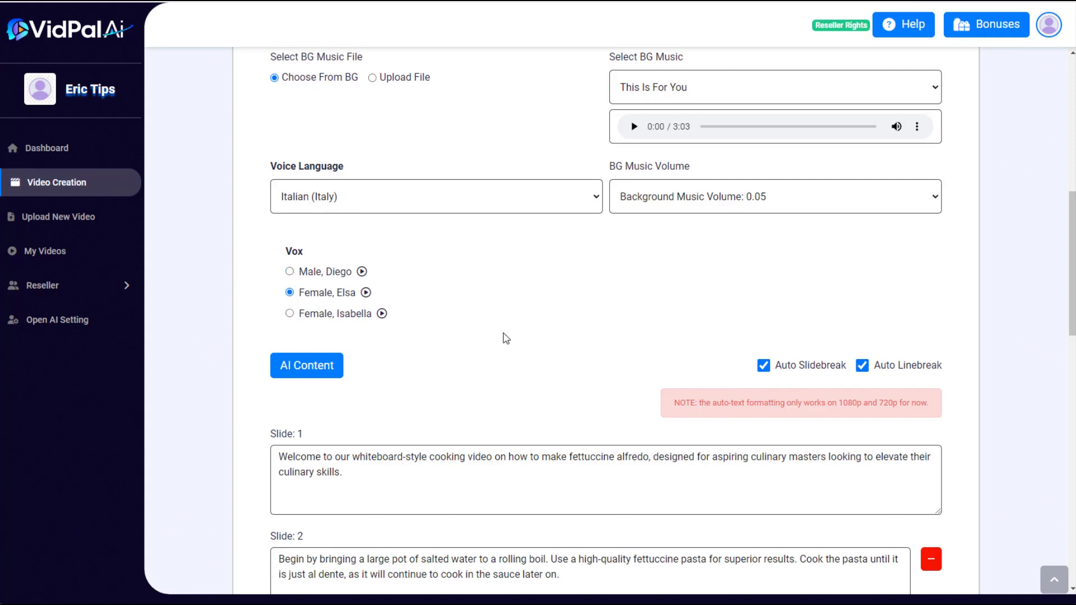
- Remove "whiteboard-style" from the welcome sentence in Slide 1
{"action": "left_click_drag", "start_coordinate": [1070, 245], "coordinate": [1073, 307]}
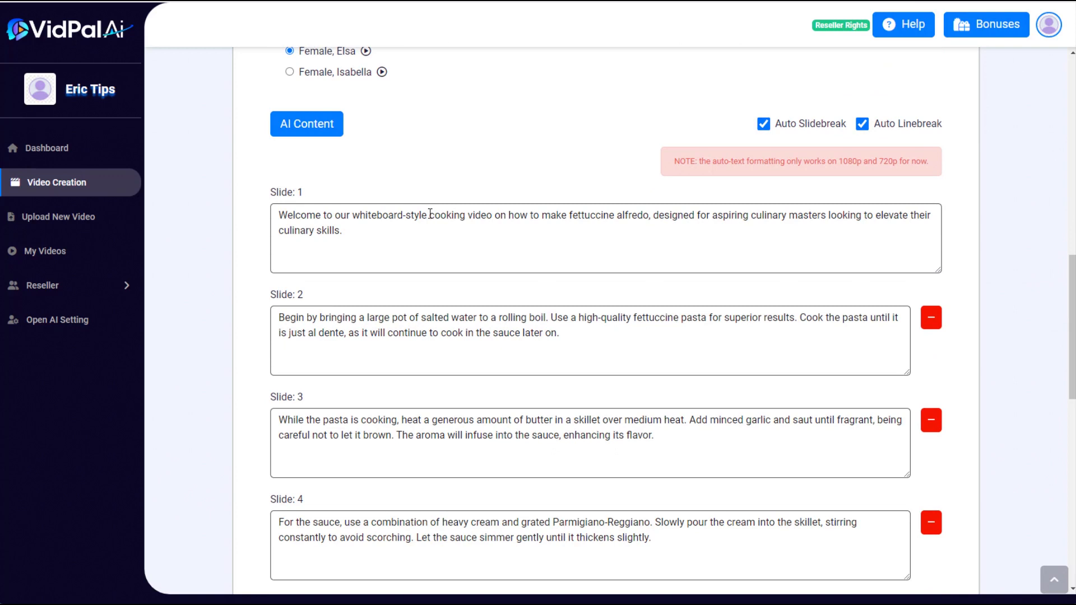
{"action": "left_click_drag", "start_coordinate": [430, 214], "coordinate": [359, 214]}
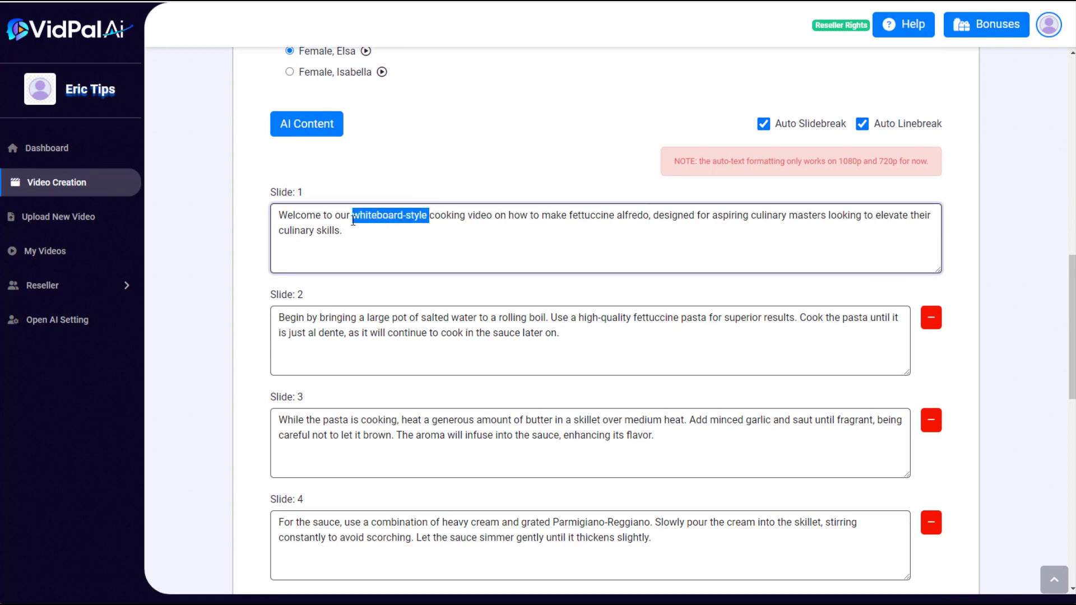
{"action": "key", "text": "BackSpace"}
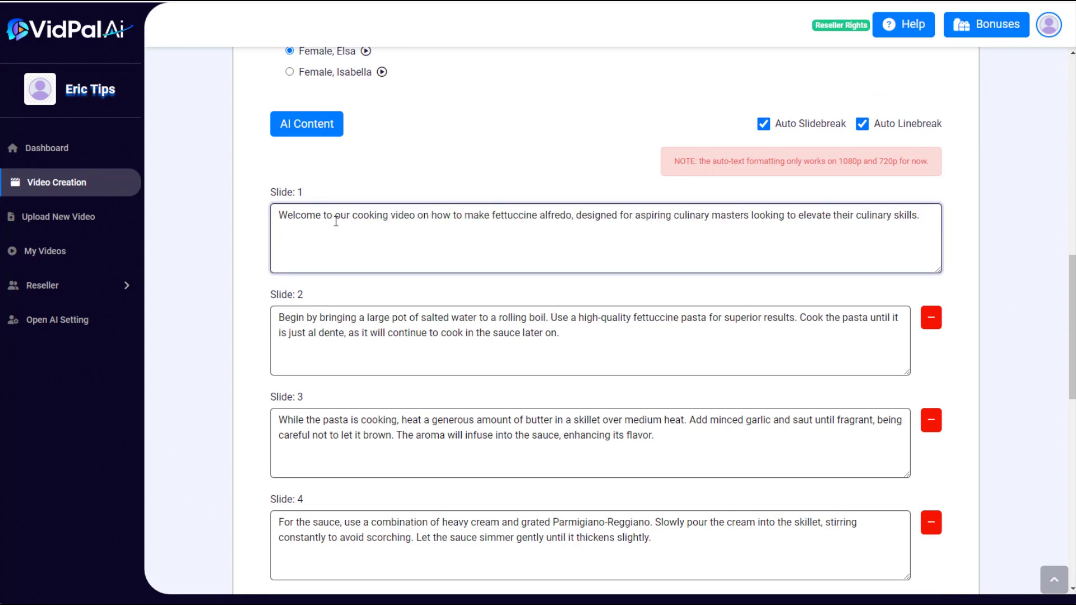
{"action": "left_click_drag", "start_coordinate": [1061, 280], "coordinate": [1054, 469]}
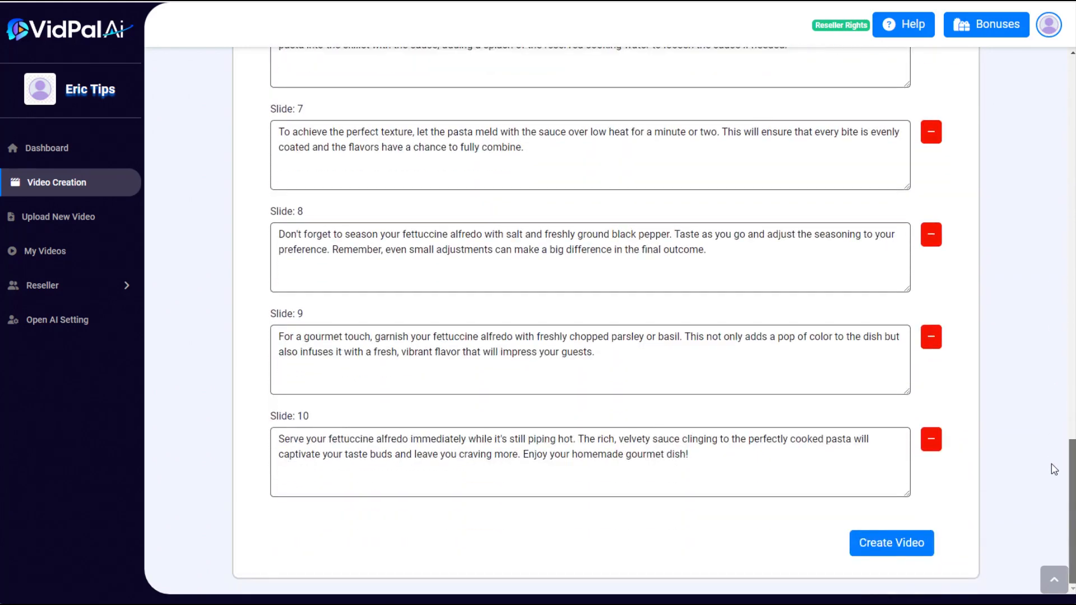
- Create the video from the edited slides, preview it in the file manager and close the preview
{"action": "left_click", "coordinate": [897, 543]}
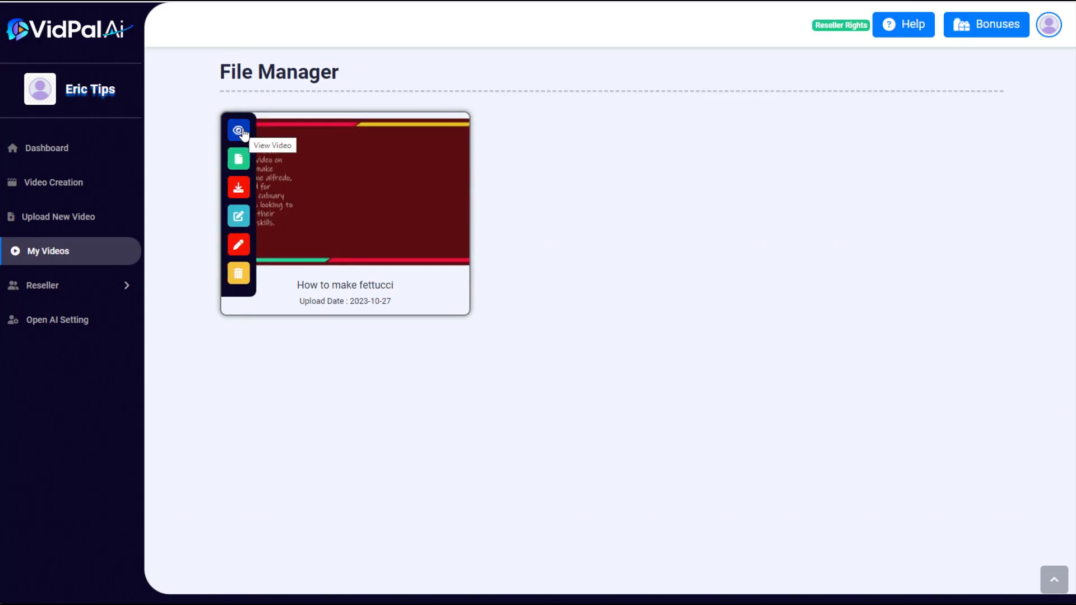
{"action": "left_click", "coordinate": [239, 131]}
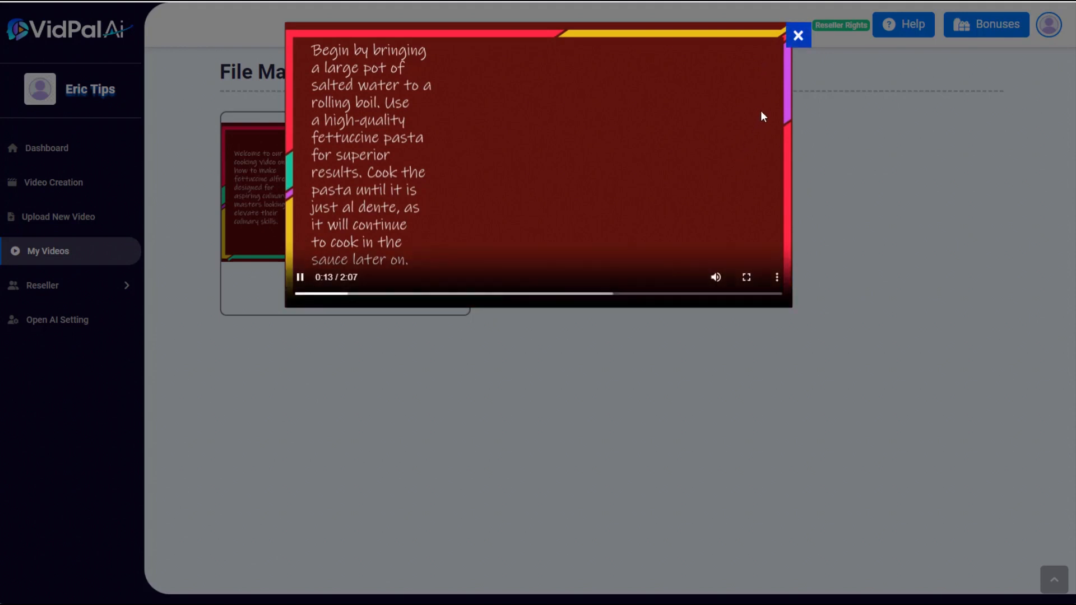
{"action": "left_click", "coordinate": [799, 38]}
- Open the fettuccine video for editing and search for fettuccine clips to use as a fade-in fade-out video overlay
{"action": "mouse_move", "coordinate": [337, 189]}
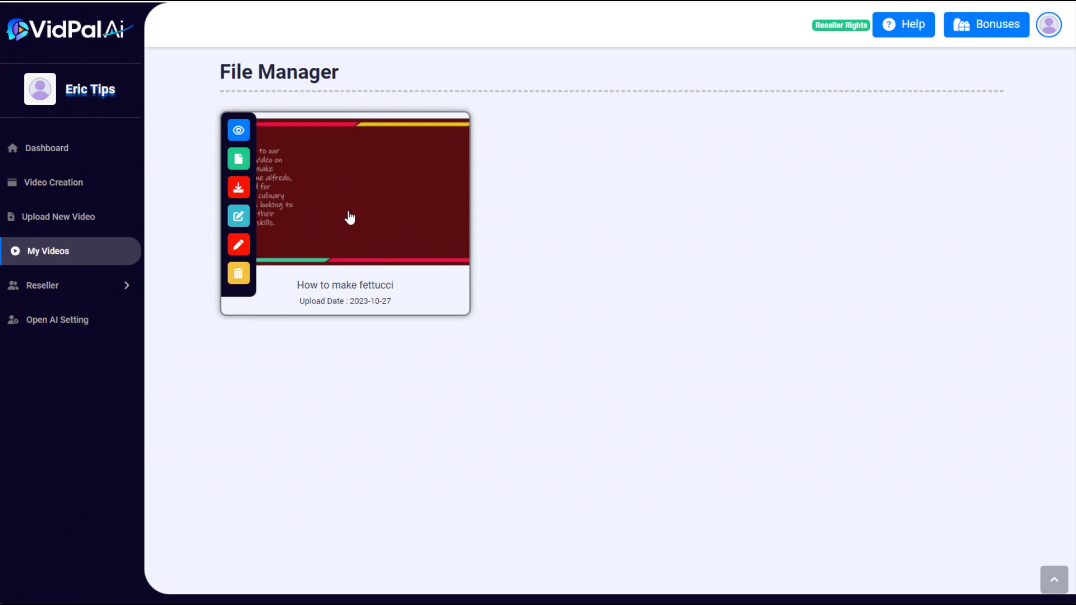
{"action": "mouse_move", "coordinate": [284, 180]}
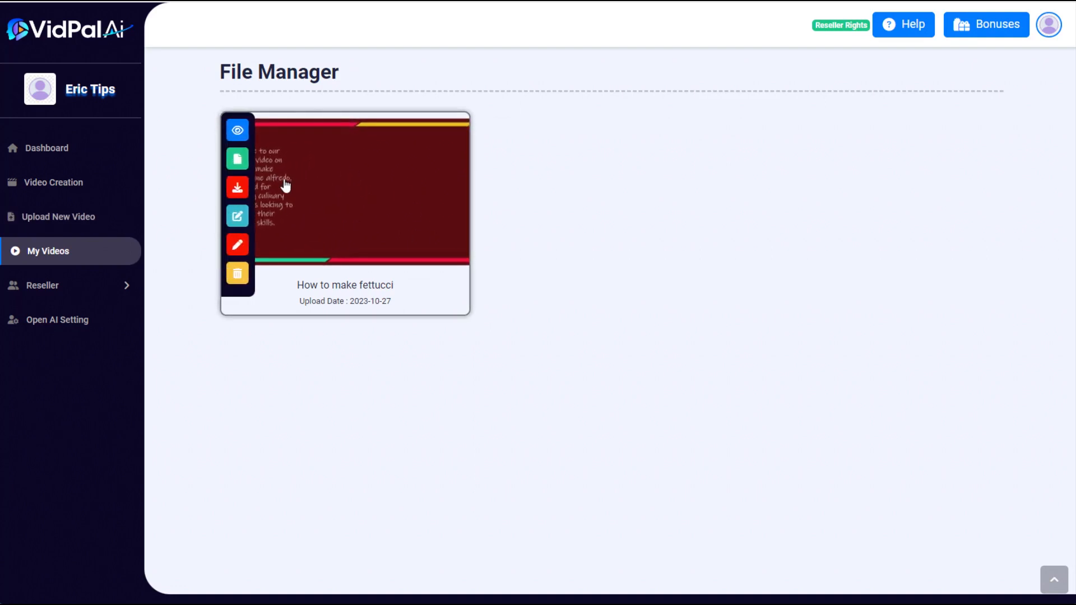
{"action": "left_click", "coordinate": [239, 220]}
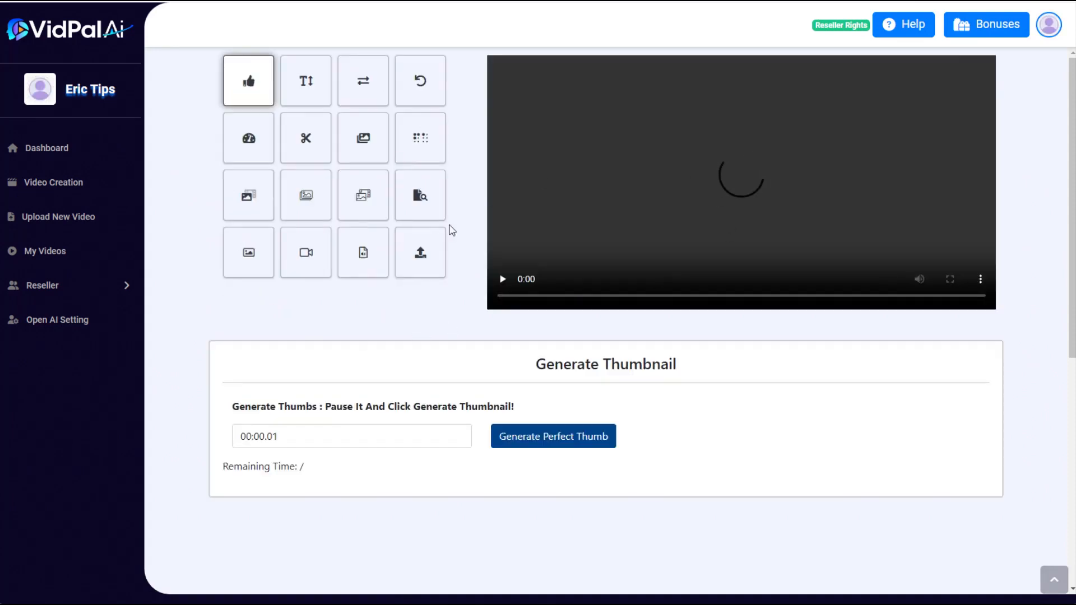
{"action": "left_click", "coordinate": [364, 201]}
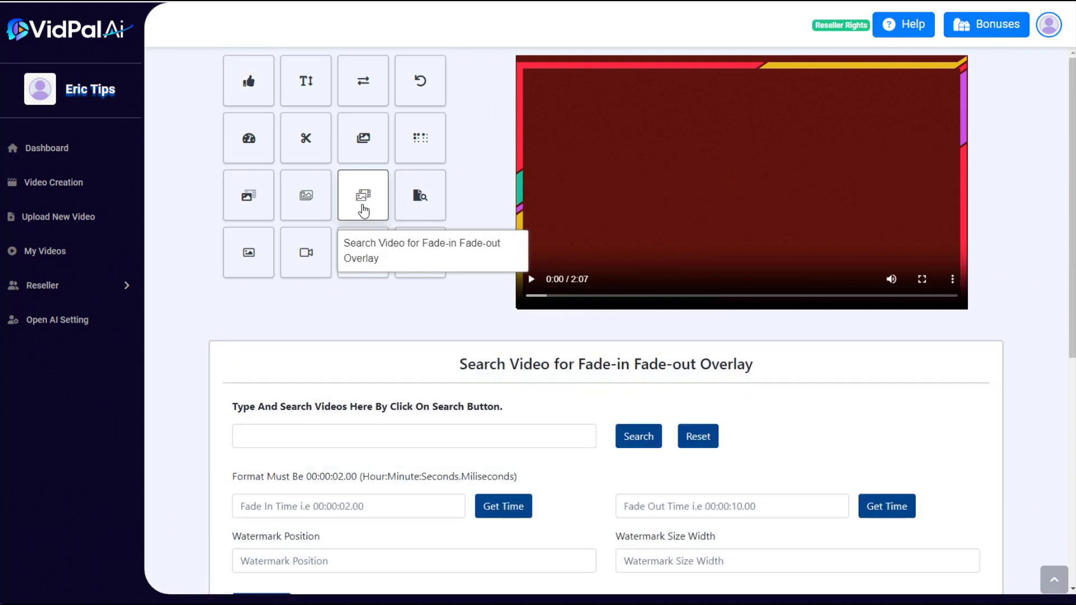
{"action": "left_click", "coordinate": [291, 441]}
{"action": "left_click", "coordinate": [312, 474]}
{"action": "left_click", "coordinate": [638, 436]}
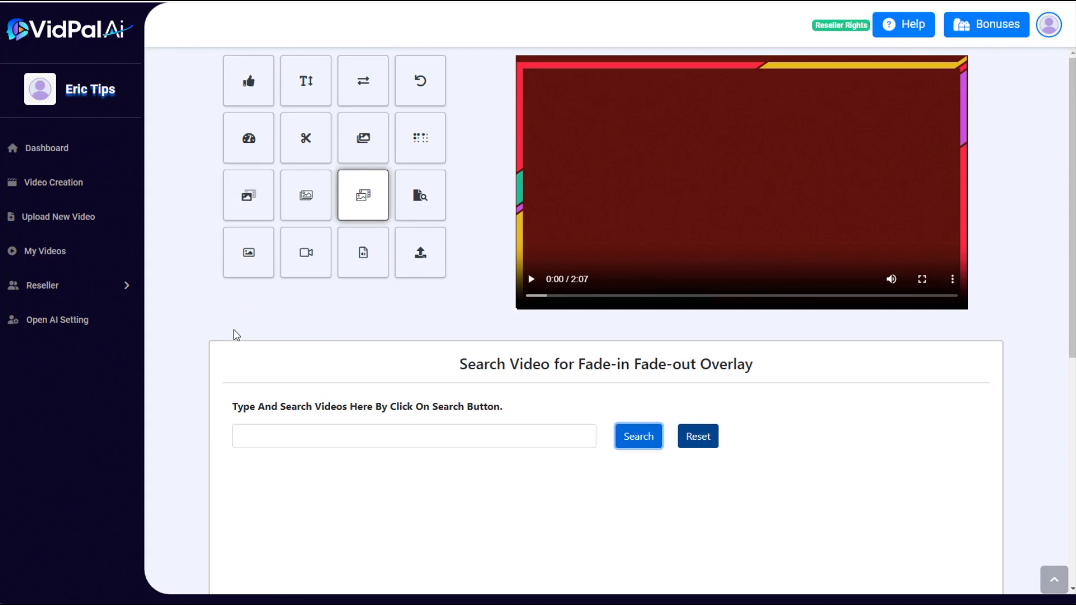
- Add the landscape clip of pasta boiling in a pot from the search results as the overlay
{"action": "scroll", "coordinate": [236, 343], "scroll_direction": "down", "scroll_amount": 1}
{"action": "scroll", "coordinate": [241, 381], "scroll_direction": "down", "scroll_amount": 5}
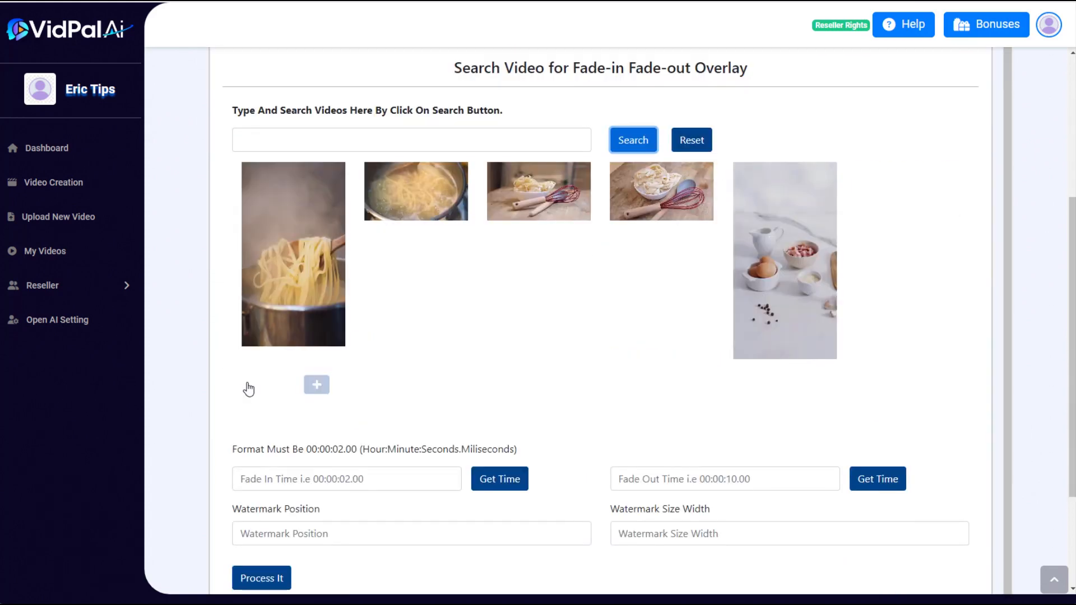
{"action": "scroll", "coordinate": [238, 415], "scroll_direction": "down", "scroll_amount": 3}
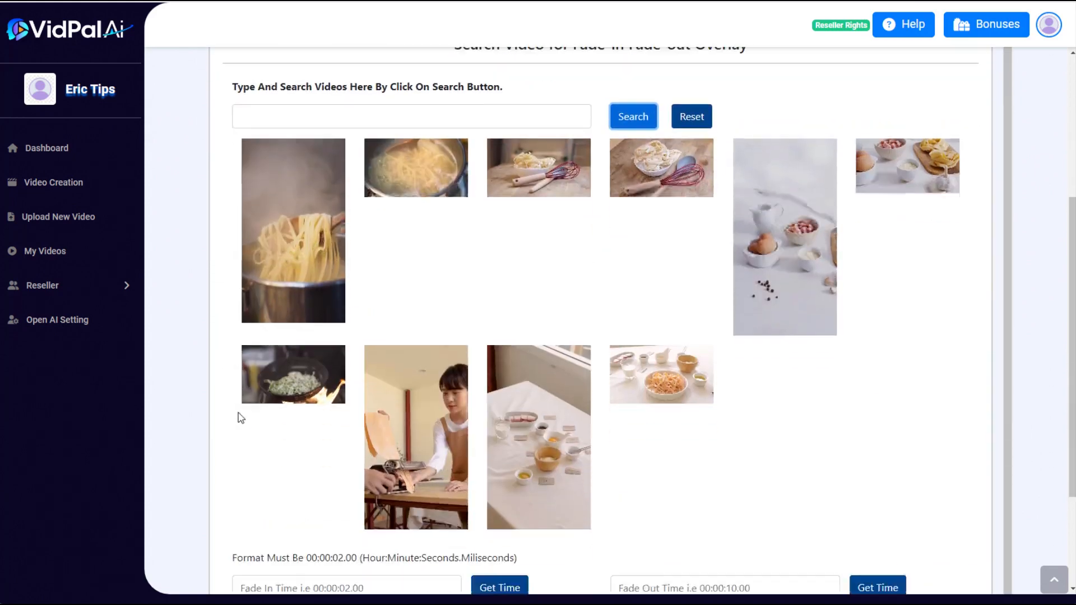
{"action": "mouse_move", "coordinate": [583, 461]}
{"action": "scroll", "coordinate": [586, 461], "scroll_direction": "up", "scroll_amount": 3}
{"action": "scroll", "coordinate": [586, 460], "scroll_direction": "up", "scroll_amount": 5}
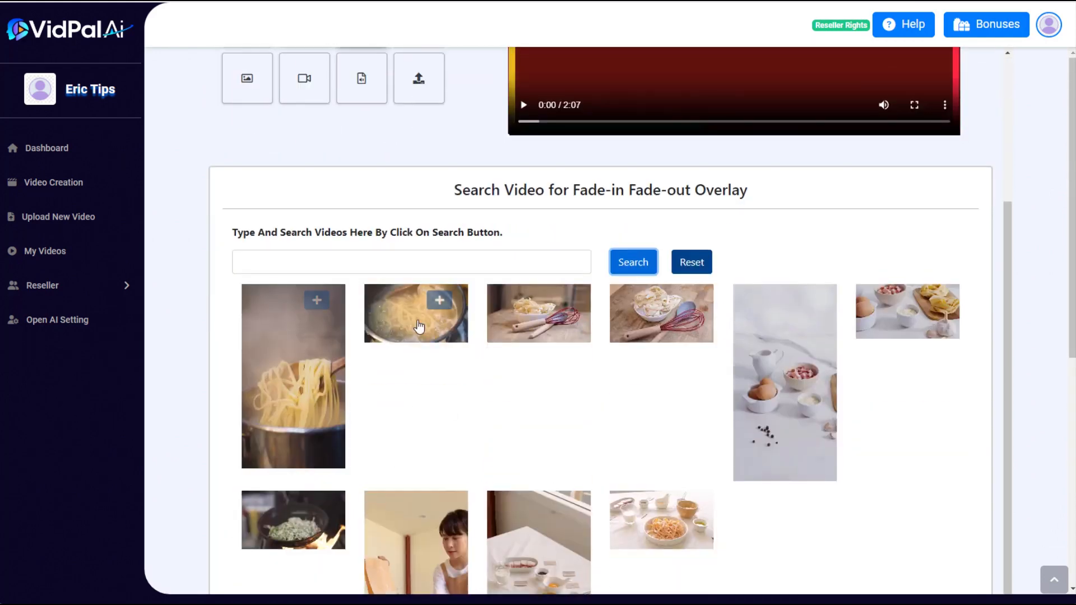
{"action": "left_click", "coordinate": [438, 301]}
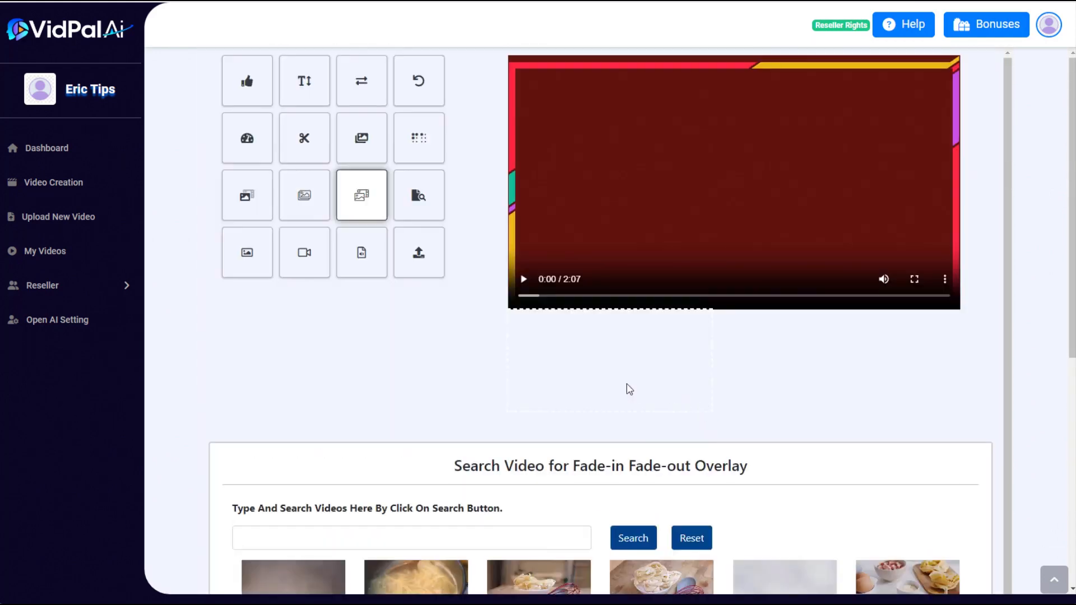
- Place the boiling pasta overlay to the right of the welcome text and enlarge it slightly
{"action": "left_click_drag", "start_coordinate": [586, 358], "coordinate": [798, 167]}
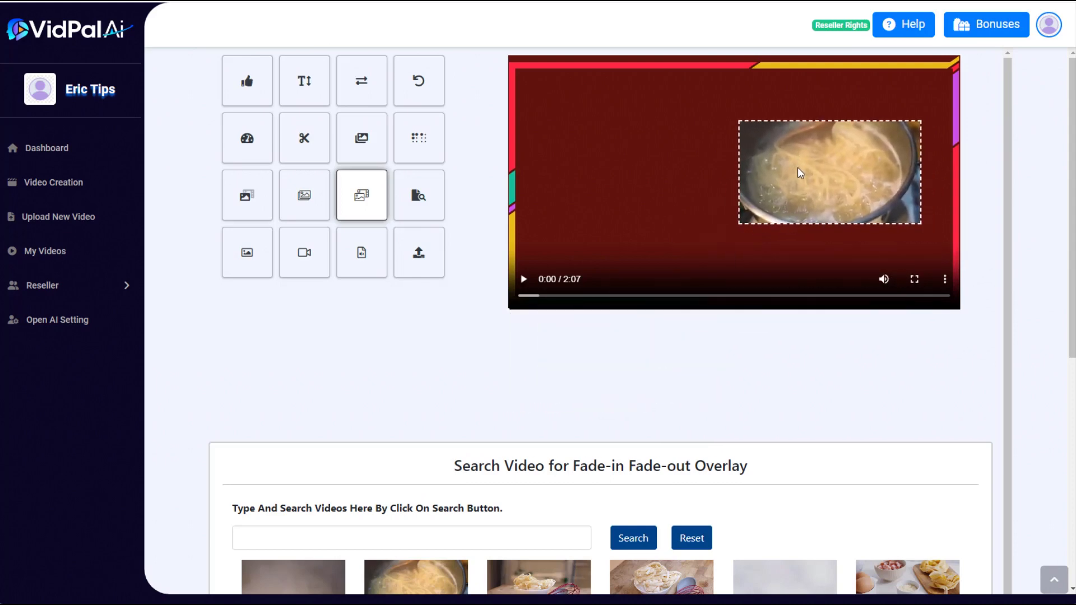
{"action": "left_click", "coordinate": [531, 296]}
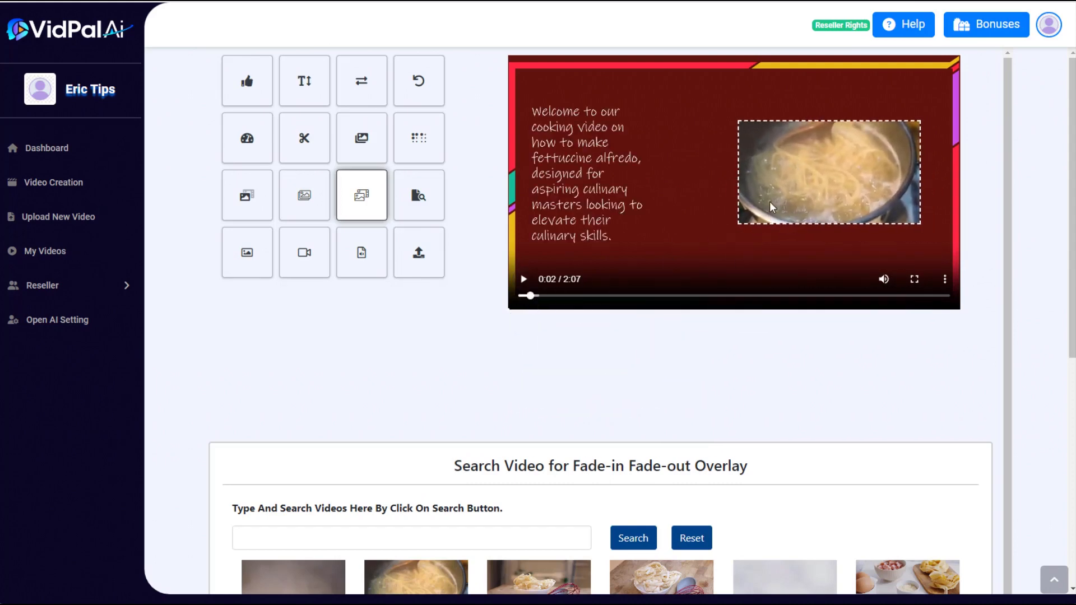
{"action": "left_click", "coordinate": [807, 224]}
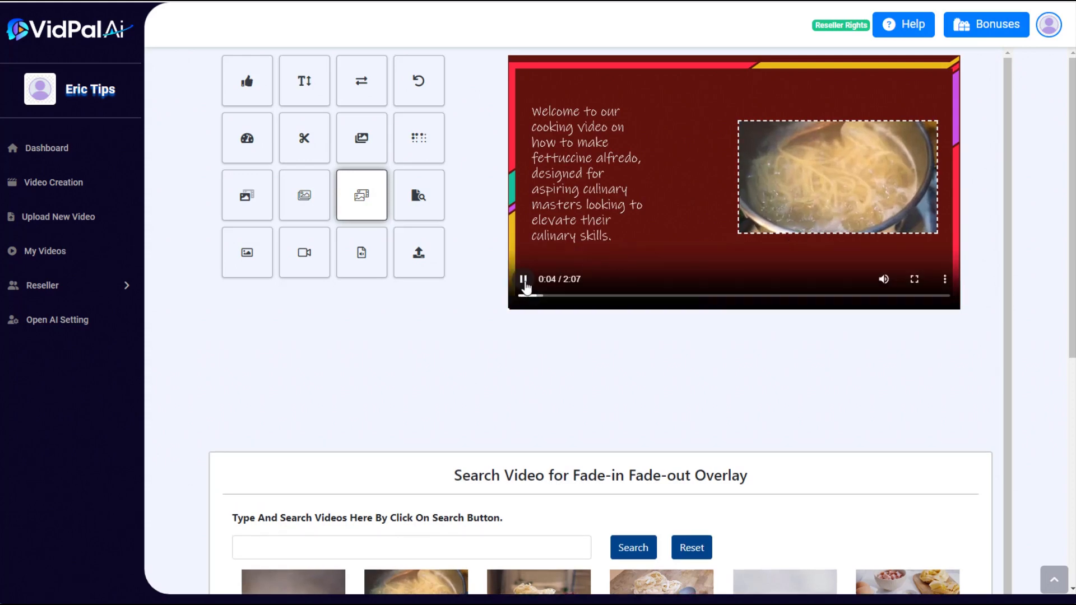
{"action": "left_click_drag", "start_coordinate": [812, 197], "coordinate": [809, 185]}
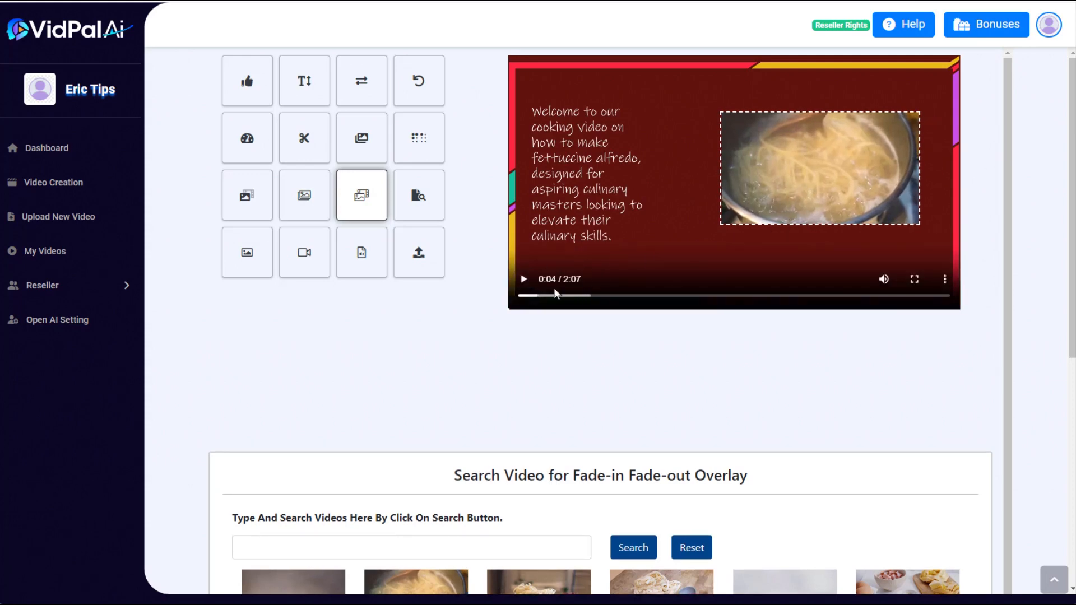
- Set the boiling pasta overlay's fade-in time to 0 and fade-out time to 50, and process the video
{"action": "scroll", "coordinate": [435, 377], "scroll_direction": "down", "scroll_amount": 12}
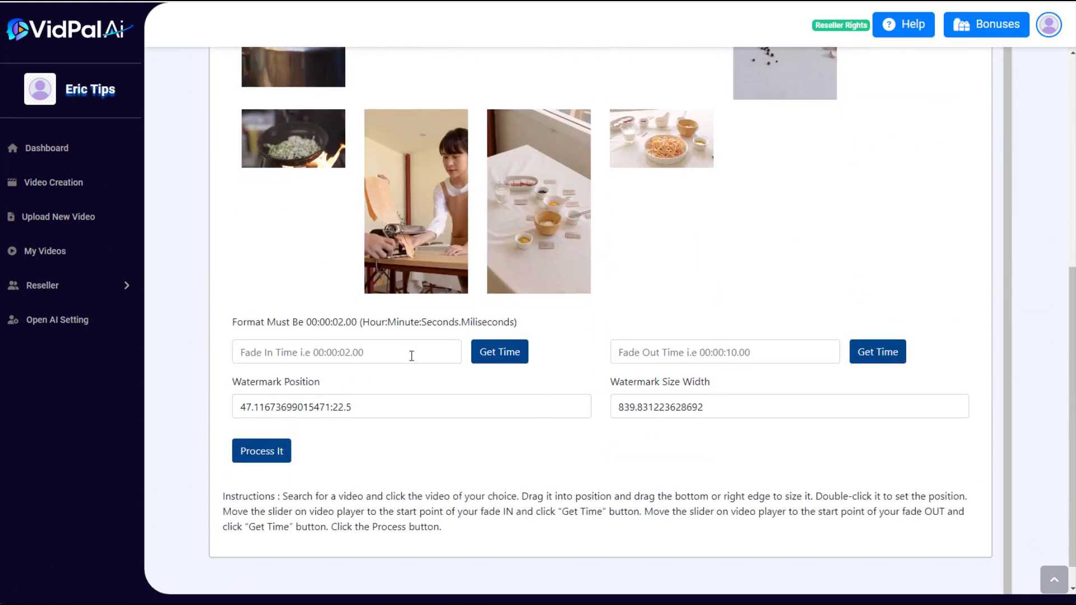
{"action": "left_click", "coordinate": [493, 353]}
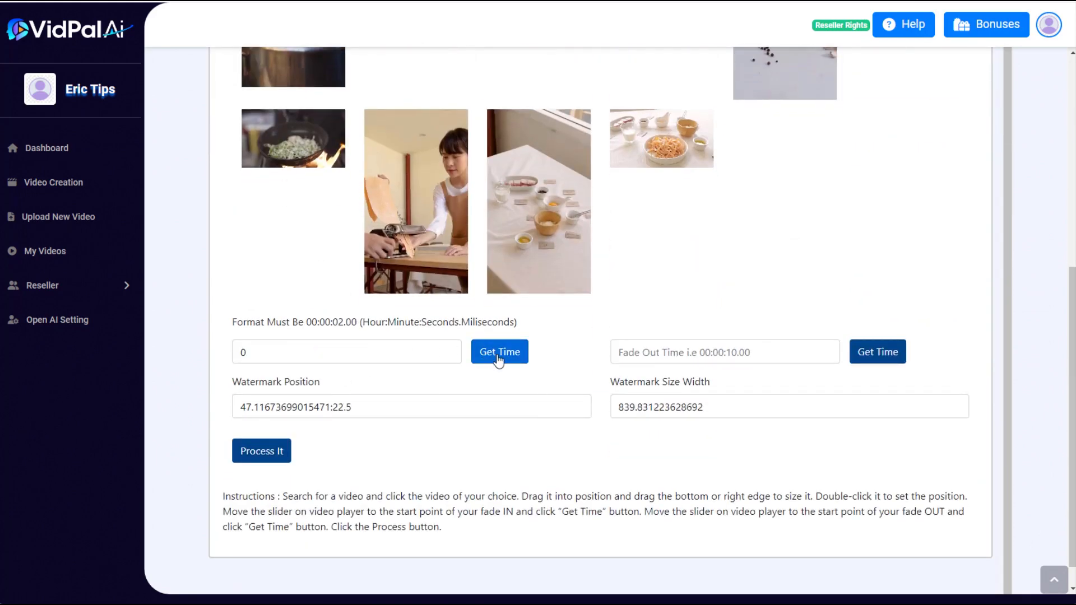
{"action": "left_click", "coordinate": [723, 349]}
{"action": "type", "text": "50"}
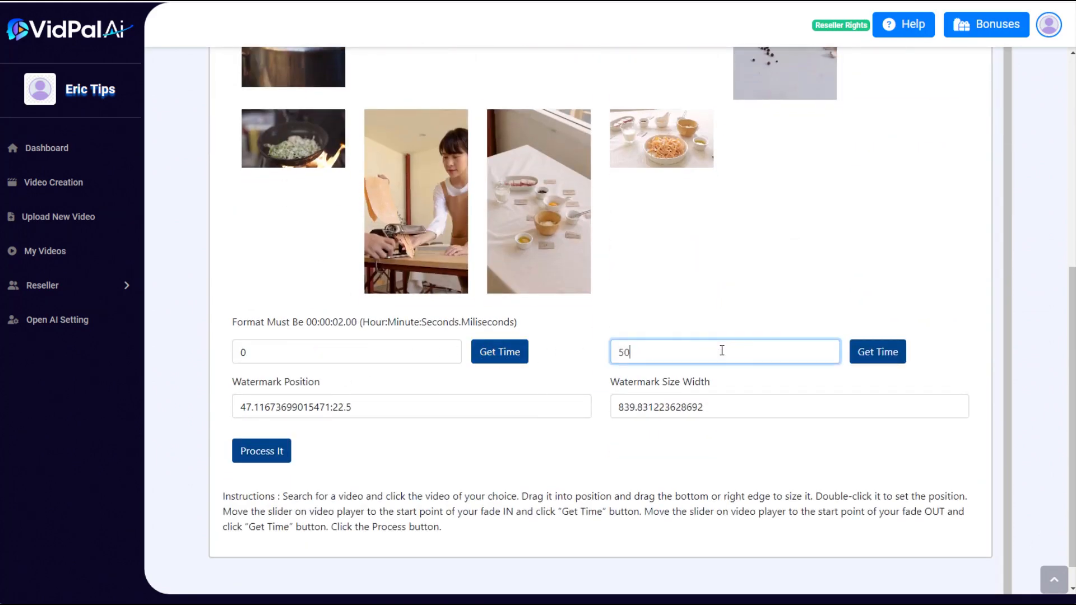
{"action": "left_click", "coordinate": [713, 313]}
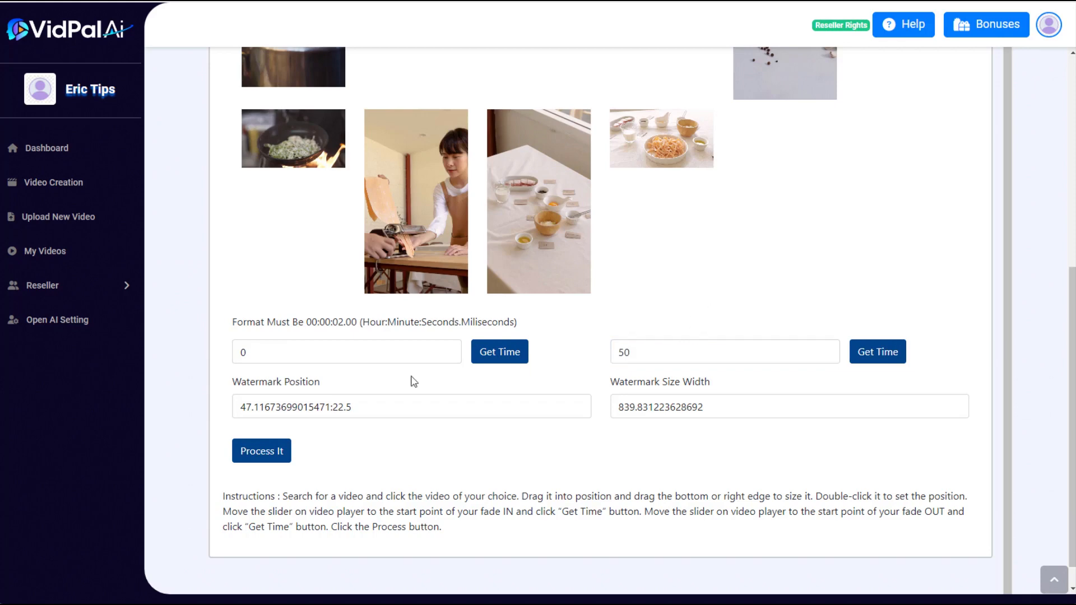
{"action": "left_click", "coordinate": [273, 454]}
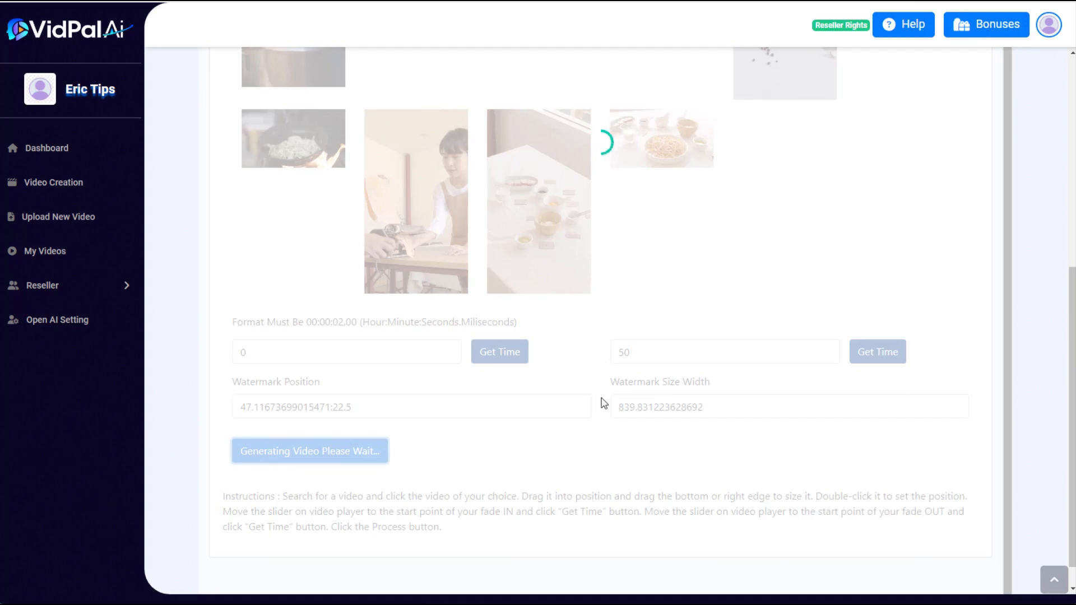
- Refresh the video and play its opening seconds to check the boiling pasta overlay
{"action": "scroll", "coordinate": [429, 432], "scroll_direction": "up", "scroll_amount": 7}
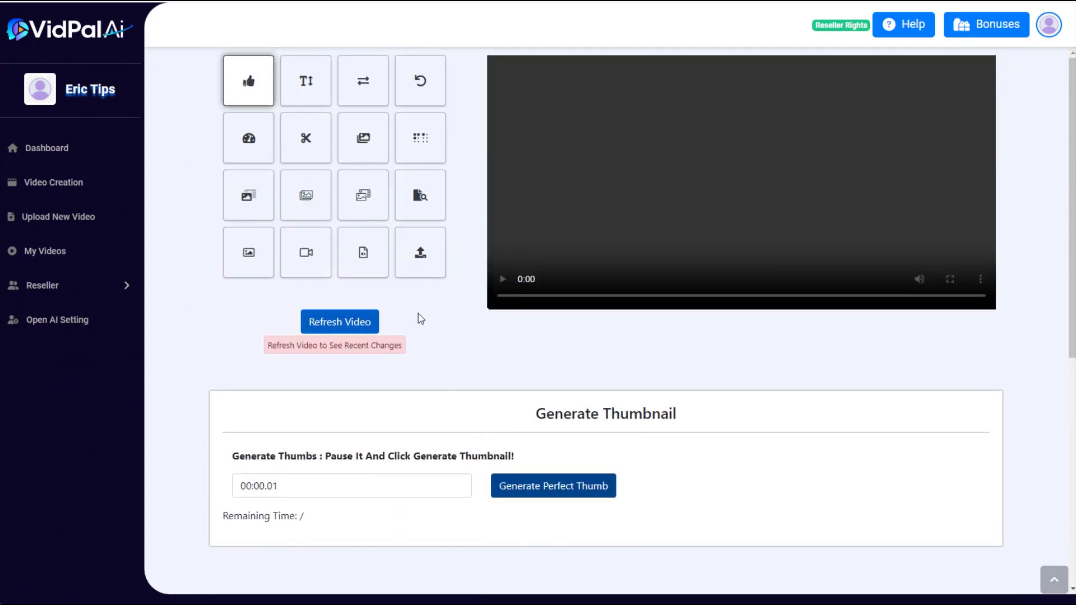
{"action": "left_click", "coordinate": [332, 324]}
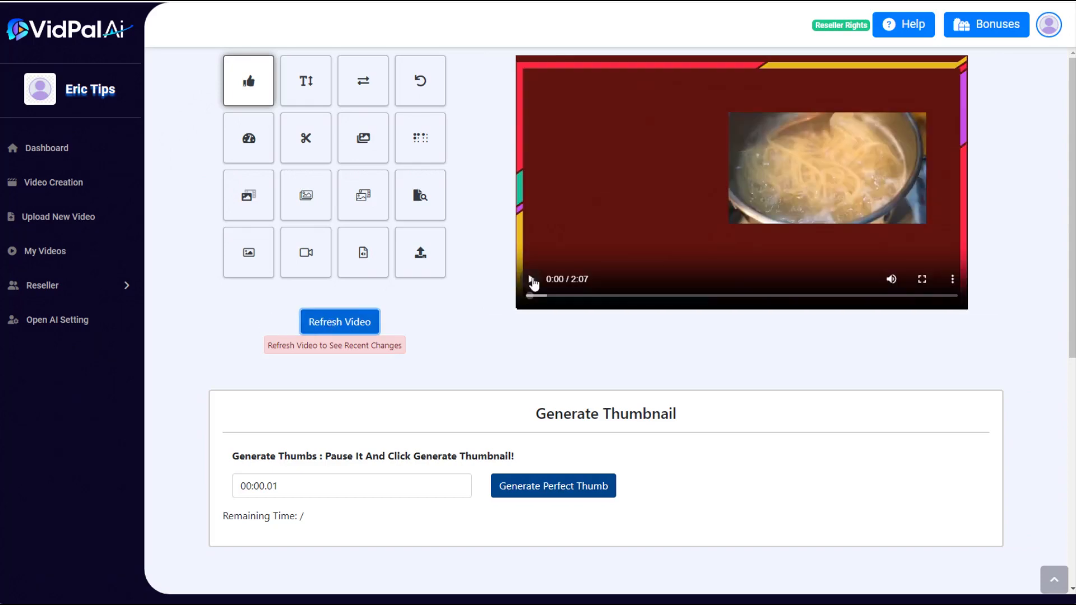
{"action": "left_click", "coordinate": [533, 280]}
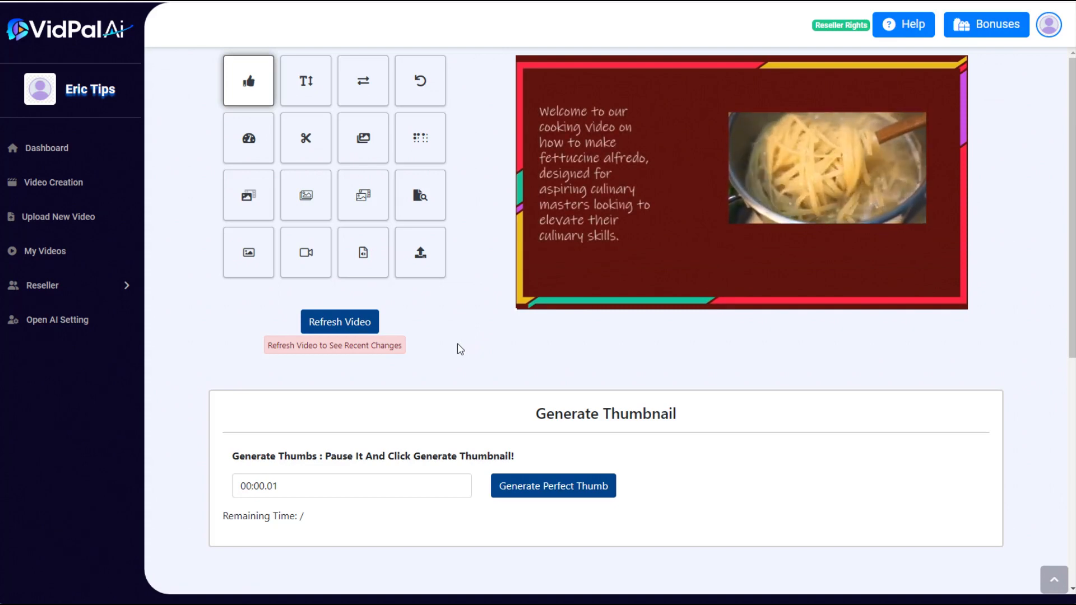
{"action": "mouse_move", "coordinate": [549, 283]}
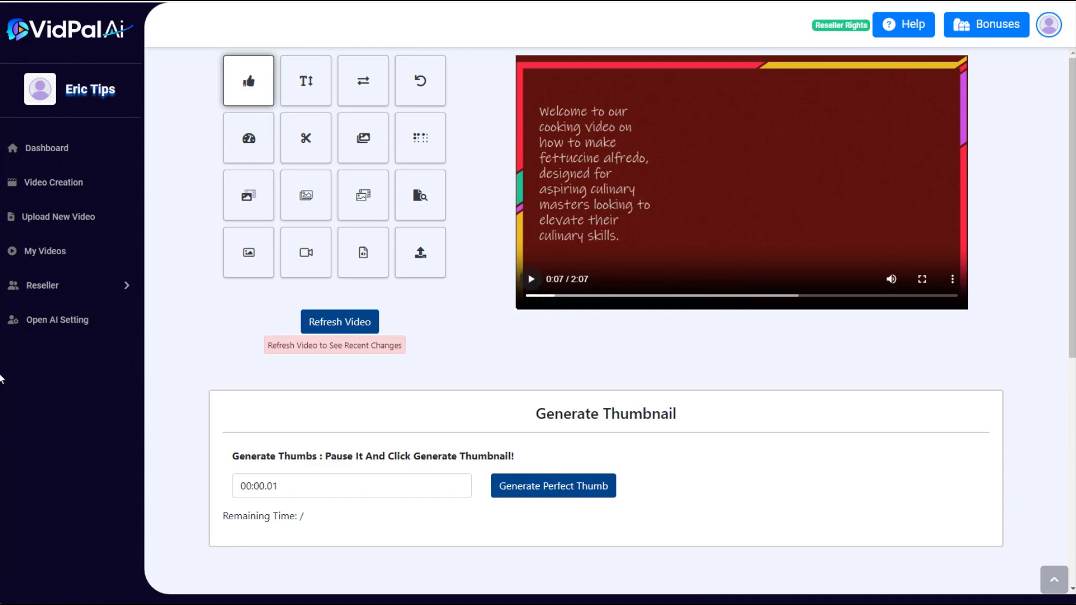
- Search for "fettuccine" videos again for a second fade-in fade-out overlay
{"action": "left_click", "coordinate": [363, 197]}
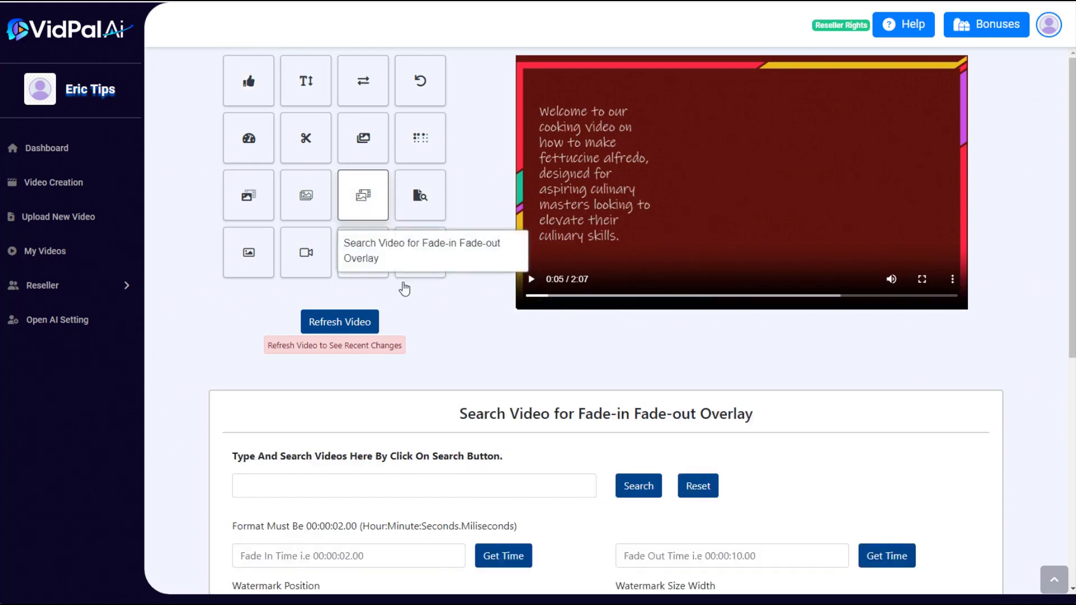
{"action": "scroll", "coordinate": [404, 289], "scroll_direction": "down", "scroll_amount": 3}
{"action": "left_click", "coordinate": [260, 292]}
{"action": "left_click", "coordinate": [332, 349]}
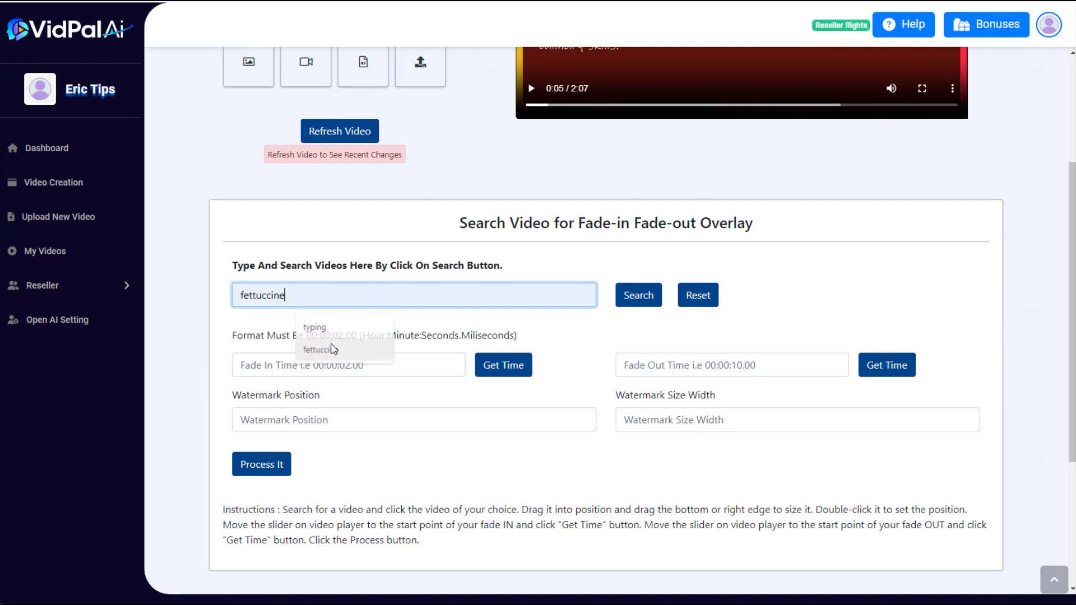
{"action": "left_click", "coordinate": [636, 297]}
- Add the clip of the pasta bowl with a red whisk on a wooden table, third in the results, as the overlay
{"action": "scroll", "coordinate": [689, 386], "scroll_direction": "down", "scroll_amount": 3}
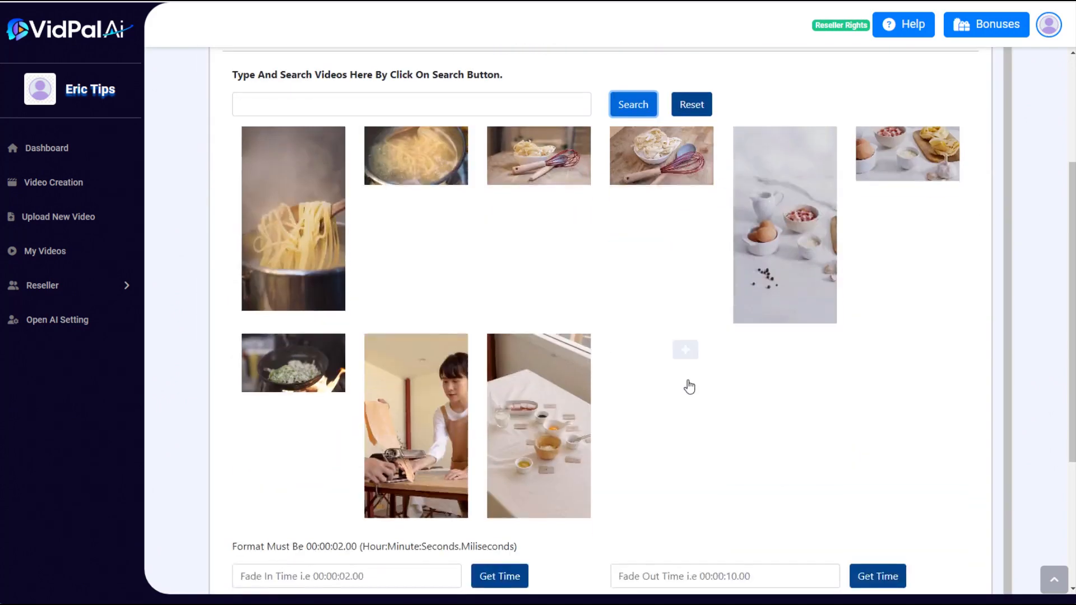
{"action": "scroll", "coordinate": [665, 380], "scroll_direction": "up", "scroll_amount": 3}
{"action": "scroll", "coordinate": [666, 380], "scroll_direction": "down", "scroll_amount": 3}
{"action": "scroll", "coordinate": [572, 339], "scroll_direction": "up", "scroll_amount": 3}
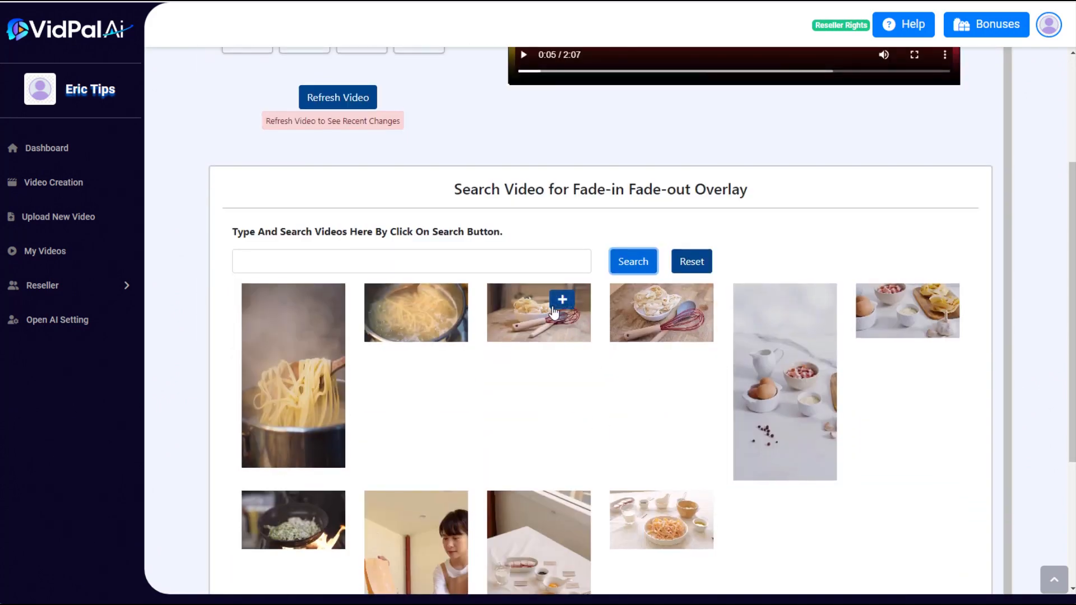
{"action": "left_click", "coordinate": [561, 301]}
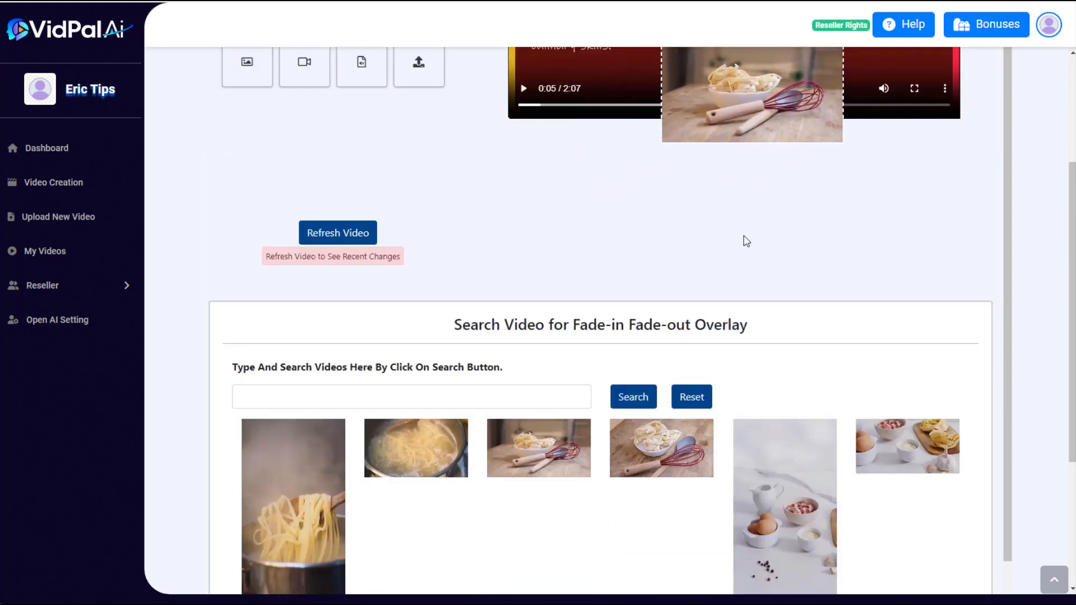
- Place the pasta bowl overlay to the right of the welcome text and enlarge it slightly
{"action": "scroll", "coordinate": [744, 237], "scroll_direction": "up", "scroll_amount": 3}
{"action": "left_click_drag", "start_coordinate": [735, 266], "coordinate": [760, 130]}
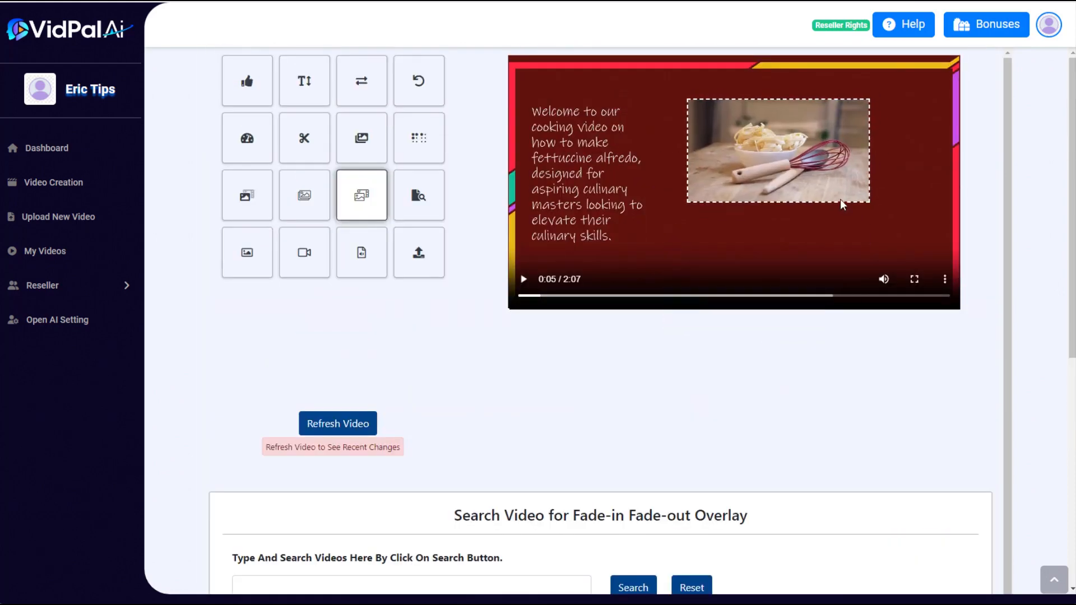
{"action": "left_click_drag", "start_coordinate": [841, 201], "coordinate": [842, 215]}
{"action": "left_click_drag", "start_coordinate": [828, 168], "coordinate": [843, 177]}
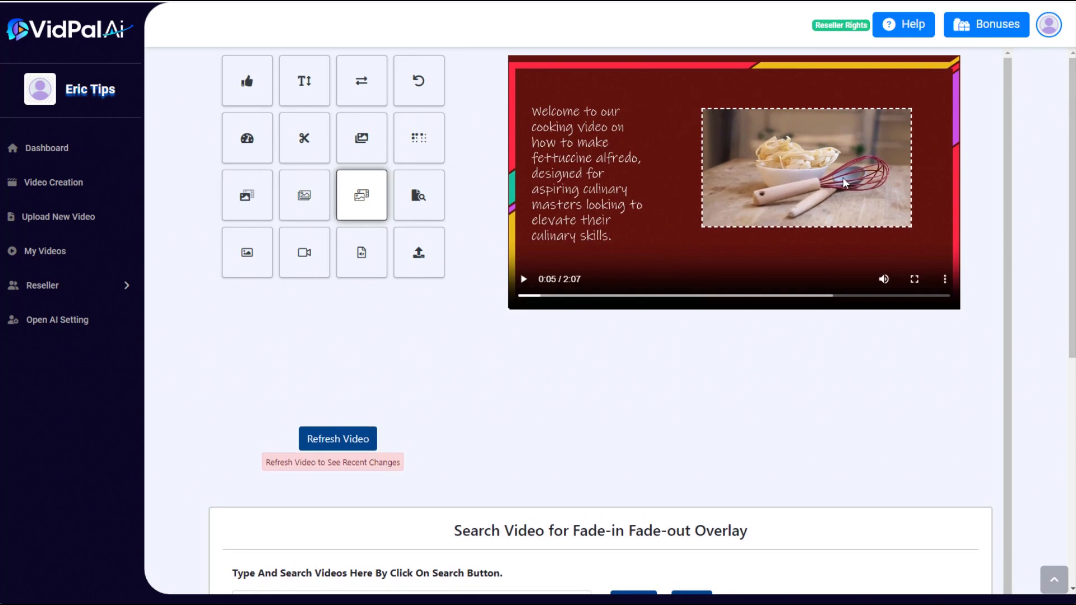
- Set the pasta bowl overlay's fade-in to the current playback time, 5.597004, and its fade-out to 50, and process the video
{"action": "scroll", "coordinate": [626, 408], "scroll_direction": "down", "scroll_amount": 13}
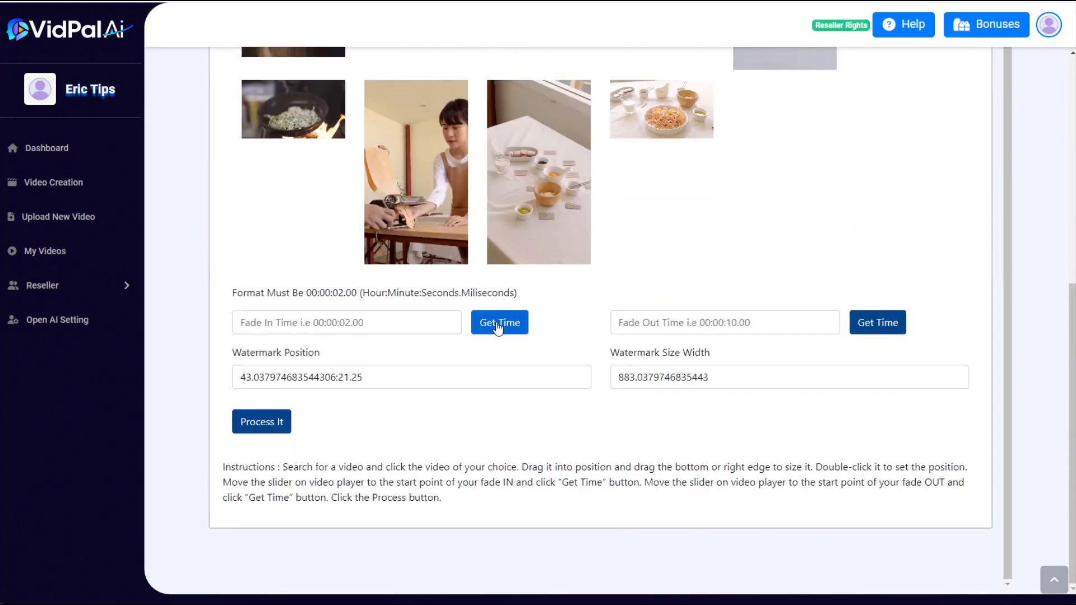
{"action": "left_click", "coordinate": [498, 324]}
{"action": "left_click", "coordinate": [699, 322]}
{"action": "type", "text": "50"}
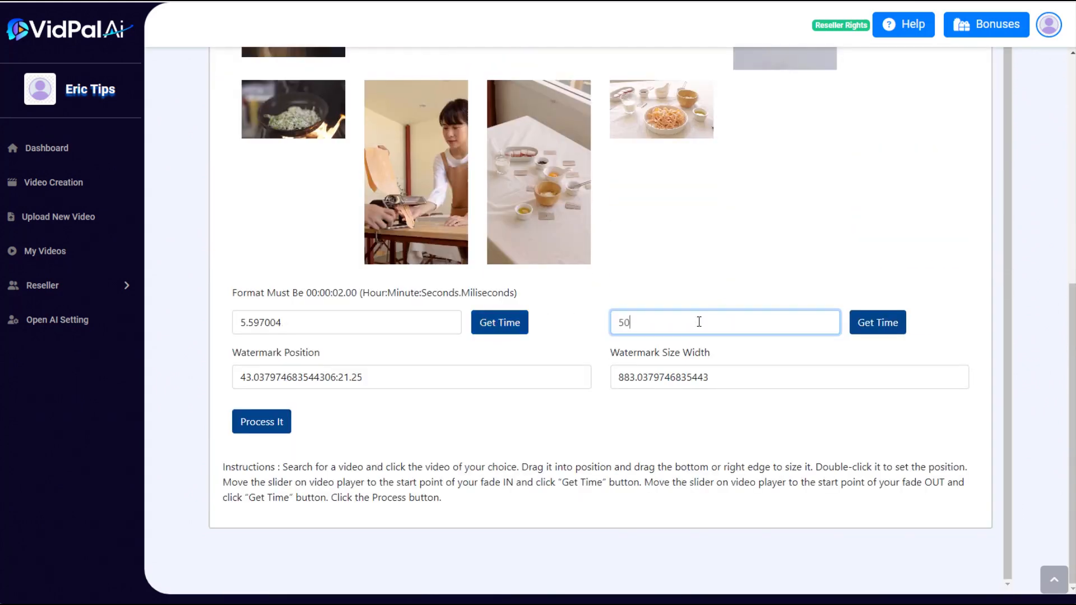
{"action": "left_click", "coordinate": [264, 428]}
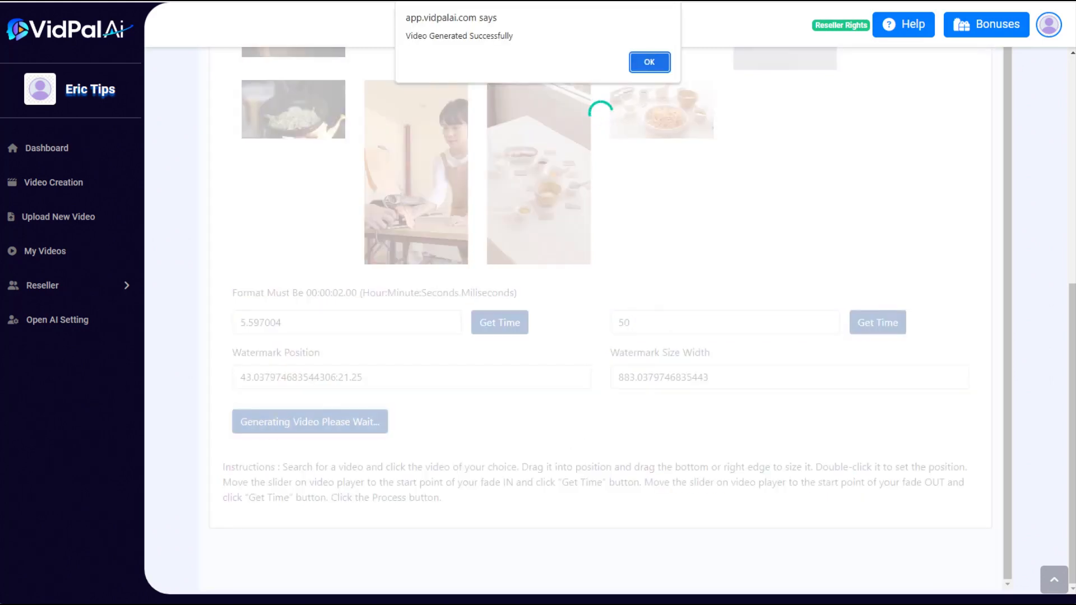
{"action": "left_click", "coordinate": [648, 62]}
{"action": "scroll", "coordinate": [677, 430], "scroll_direction": "up", "scroll_amount": 7}
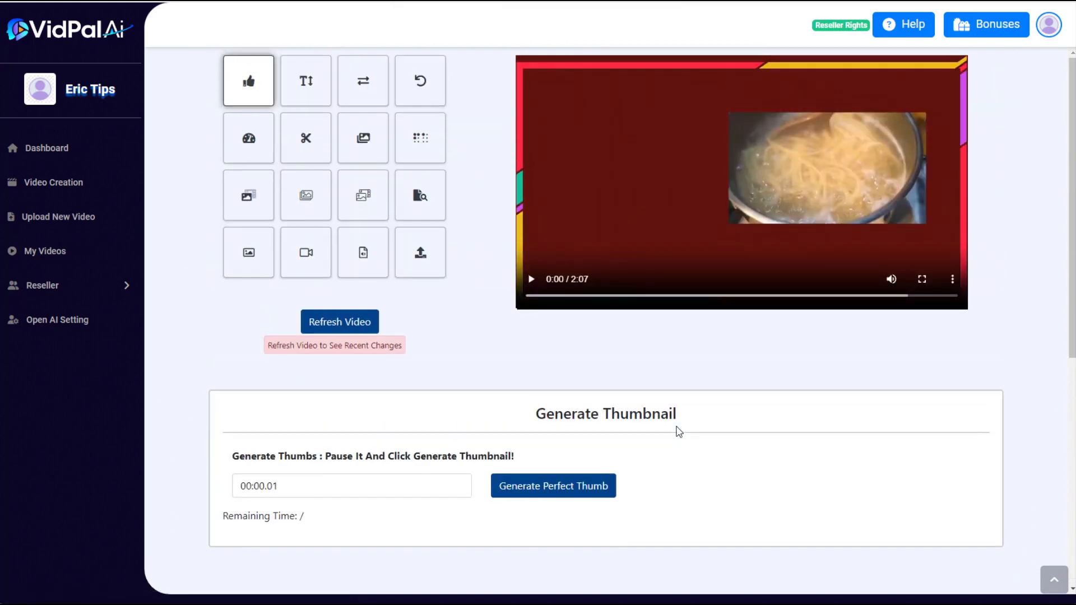
- Play the processed video to check how the fade-in fade-out overlays appear beside the text
{"action": "left_click", "coordinate": [530, 281]}
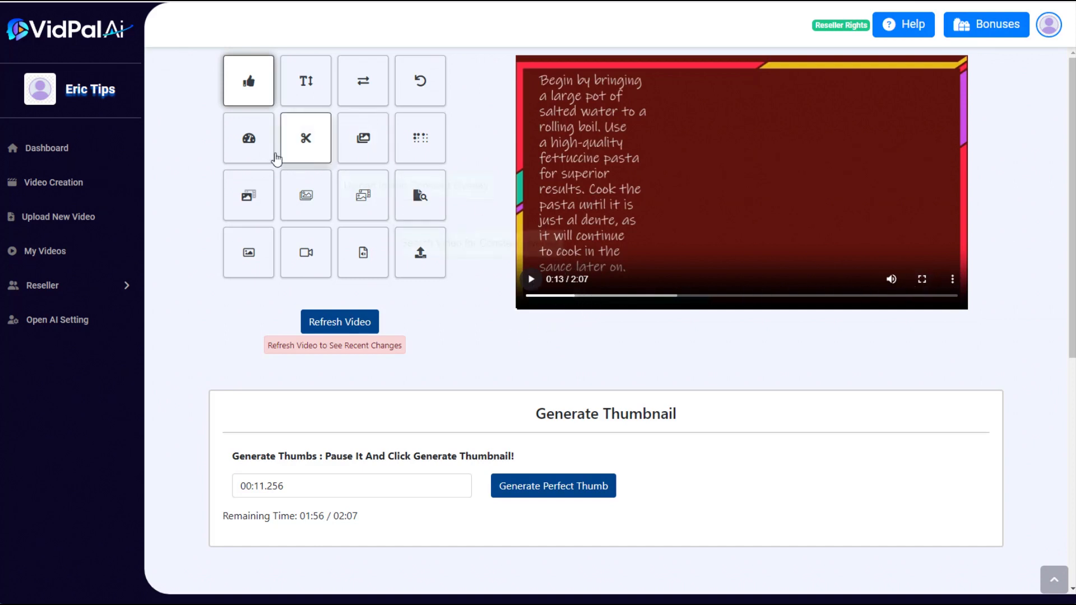
- Open the keyword-search image slideshow creator and search for 20 images of "fettuccine"
{"action": "left_click", "coordinate": [47, 191]}
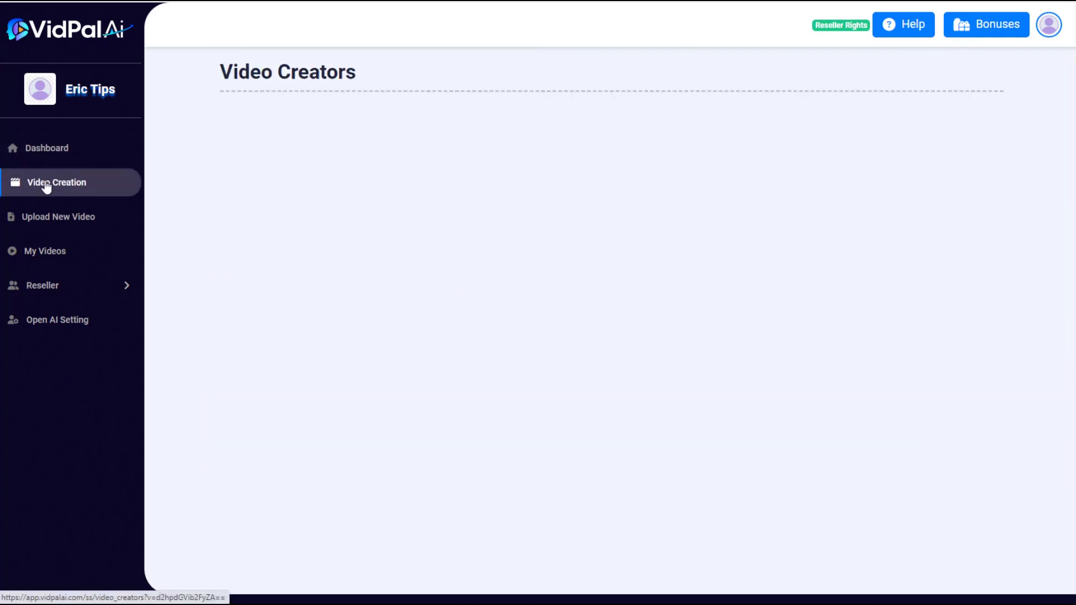
{"action": "left_click", "coordinate": [543, 158]}
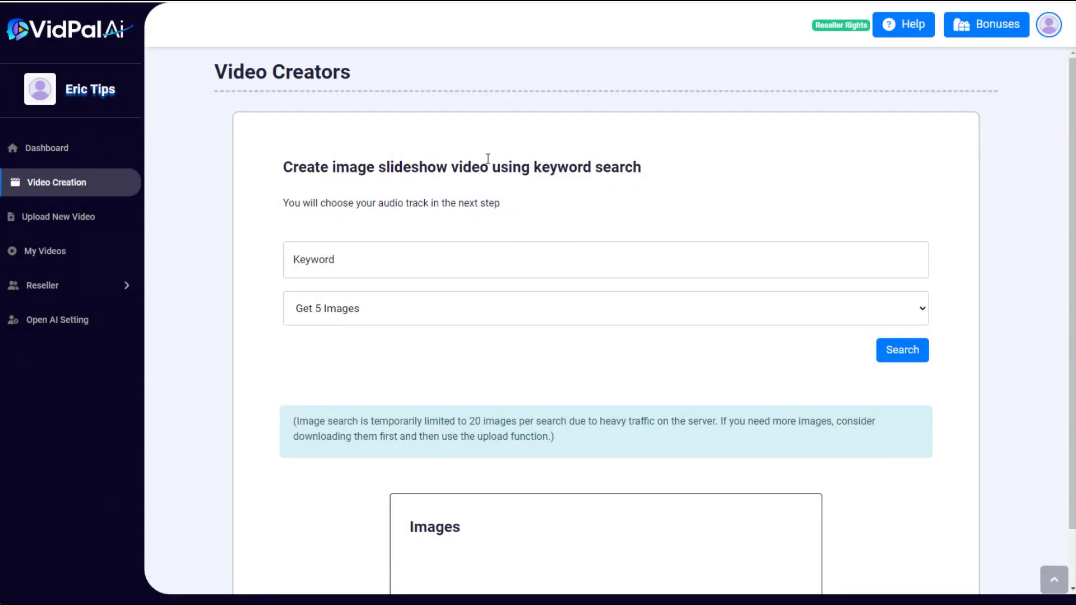
{"action": "left_click", "coordinate": [344, 248]}
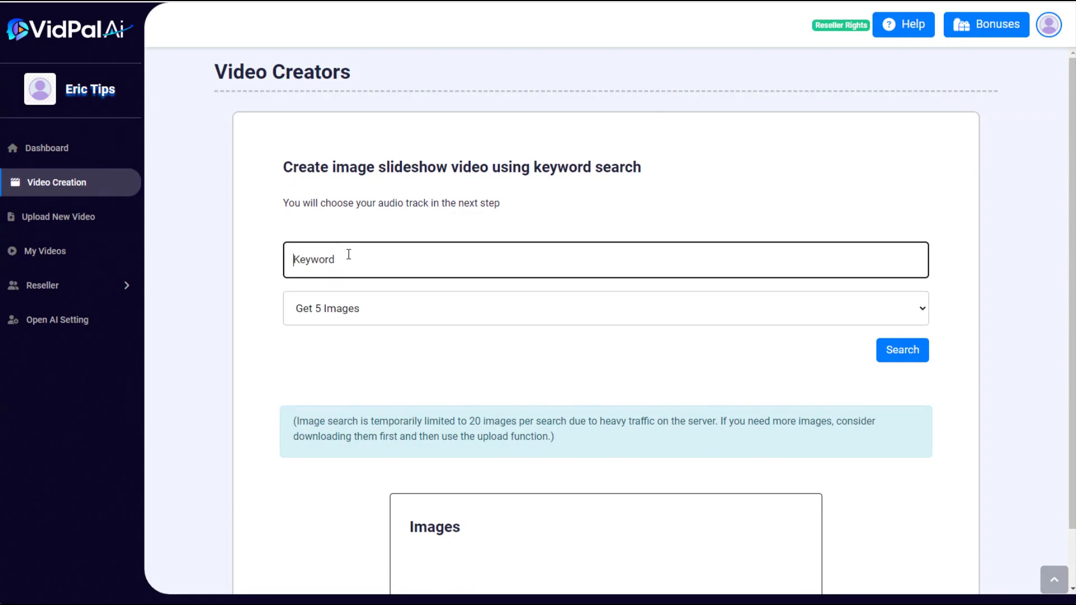
{"action": "type", "text": "fettuccine"}
{"action": "left_click", "coordinate": [347, 308]}
{"action": "left_click", "coordinate": [347, 358]}
{"action": "left_click", "coordinate": [902, 352]}
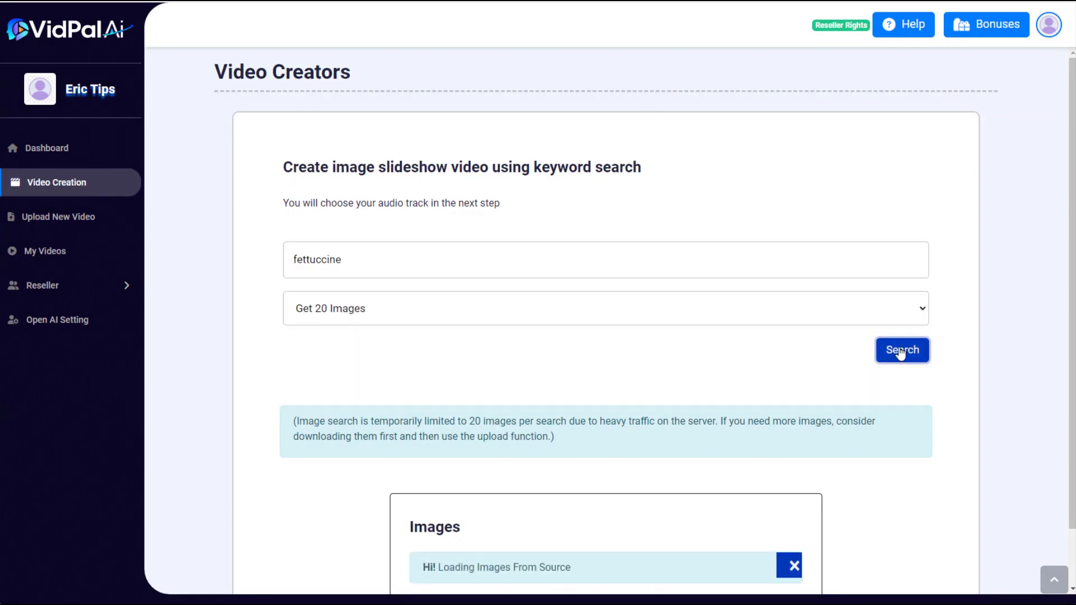
- Delete the purple-red strands, sauced pasta on a white plate, and orange pasta nest on a wooden board from the found images
{"action": "scroll", "coordinate": [261, 288], "scroll_direction": "down", "scroll_amount": 5}
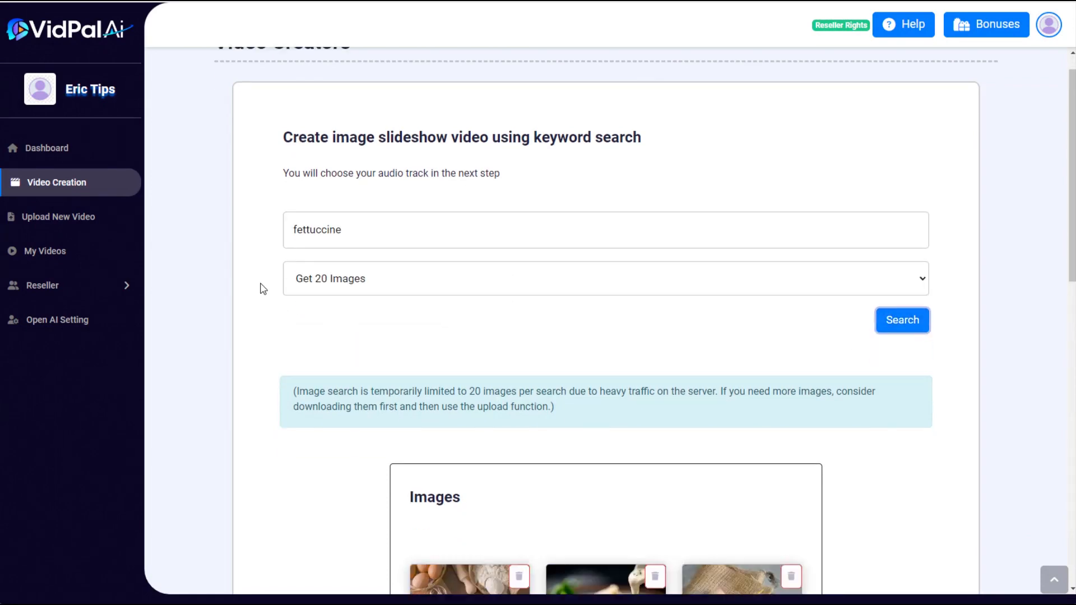
{"action": "scroll", "coordinate": [795, 315], "scroll_direction": "down", "scroll_amount": 5}
{"action": "scroll", "coordinate": [849, 317], "scroll_direction": "down", "scroll_amount": 2}
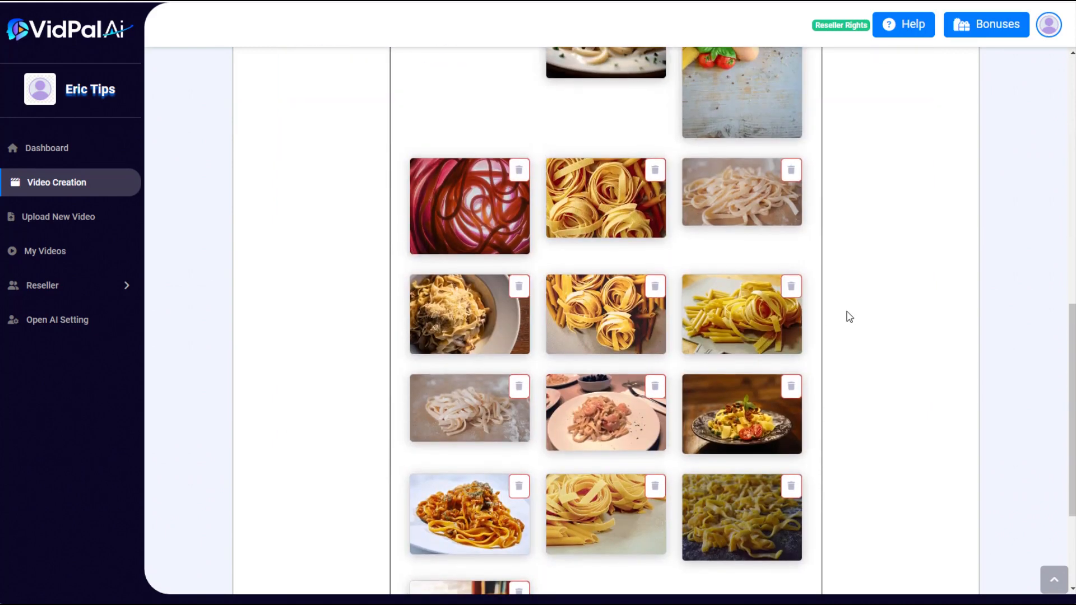
{"action": "left_click", "coordinate": [519, 170]}
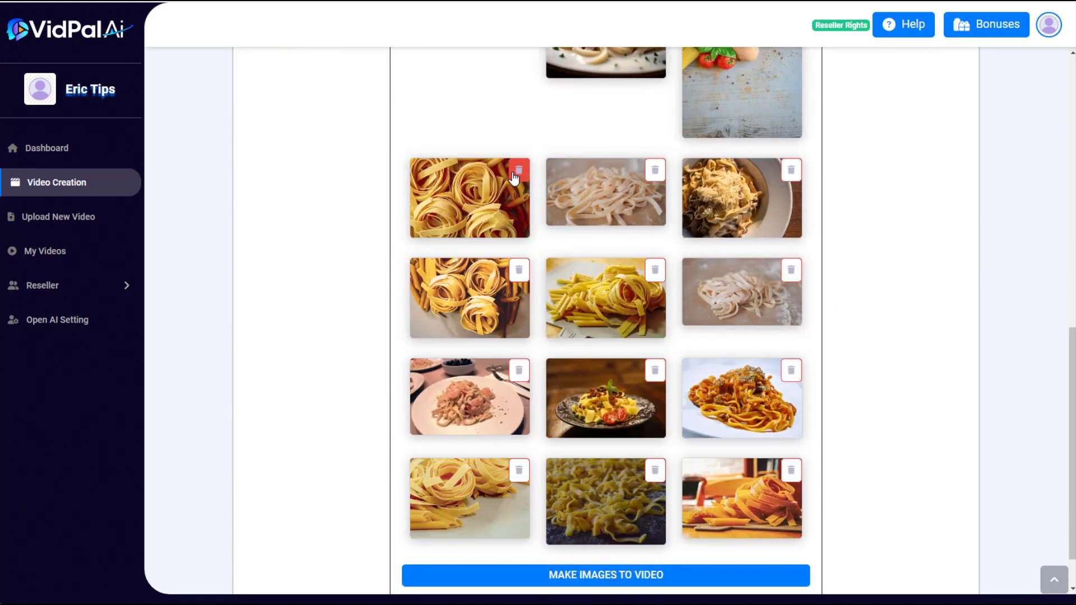
{"action": "scroll", "coordinate": [335, 366], "scroll_direction": "down", "scroll_amount": 1}
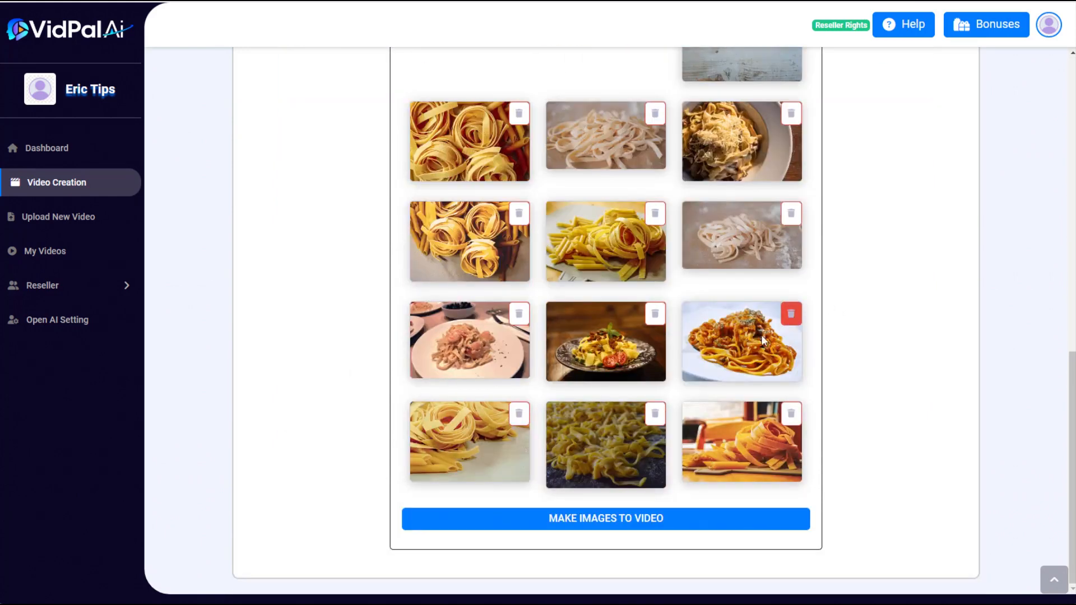
{"action": "left_click", "coordinate": [791, 314]}
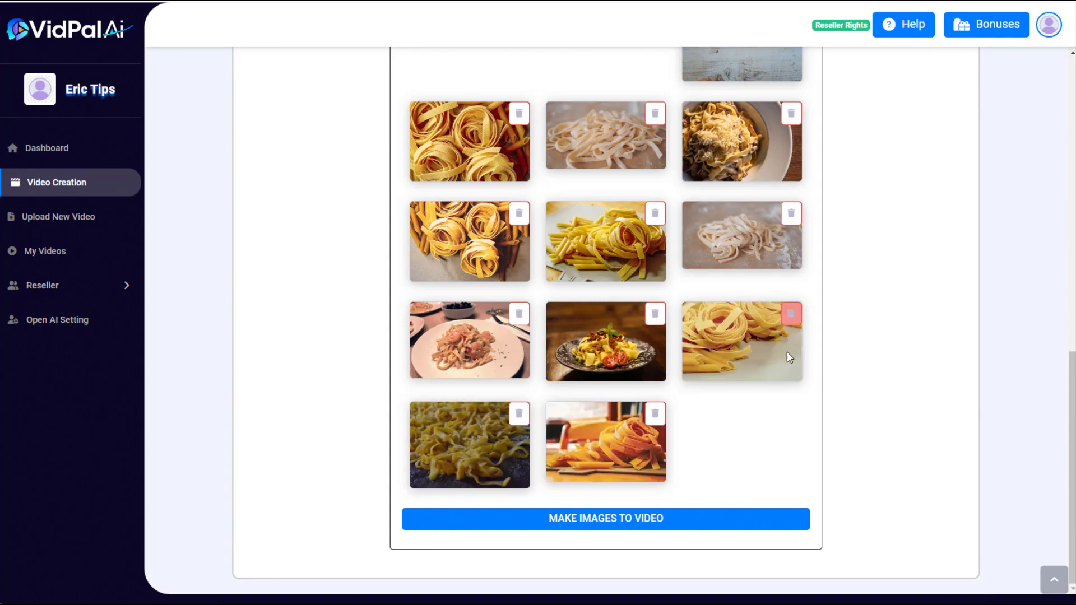
{"action": "scroll", "coordinate": [773, 452], "scroll_direction": "up", "scroll_amount": 8}
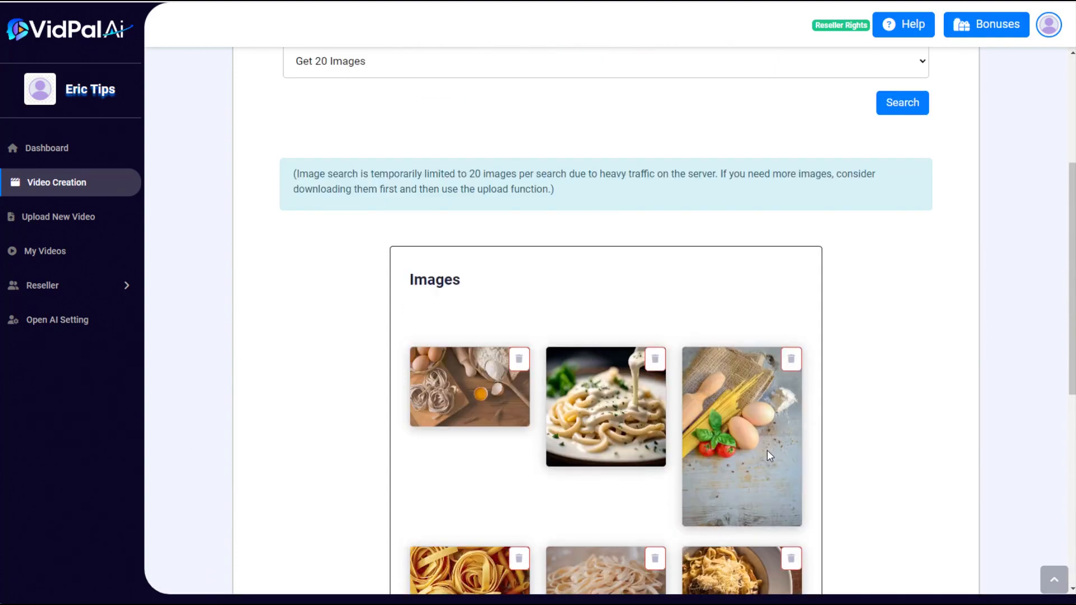
{"action": "scroll", "coordinate": [768, 450], "scroll_direction": "down", "scroll_amount": 8}
{"action": "left_click", "coordinate": [655, 416]}
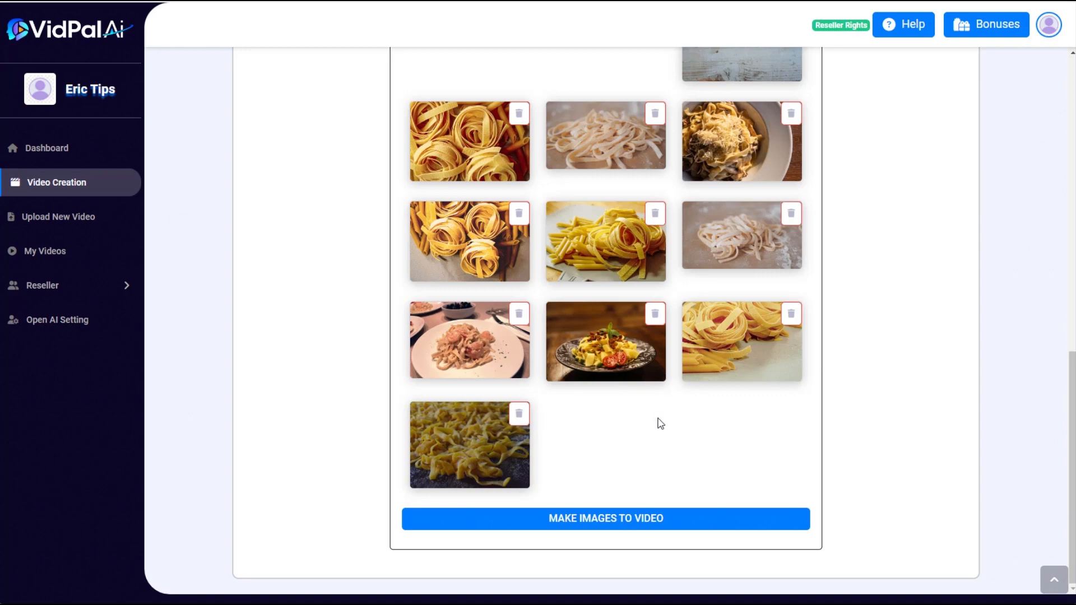
- Make the remaining images into a video titled "fettuccine pics" with HD 720p, the value 5 and No Music, and process it
{"action": "scroll", "coordinate": [823, 430], "scroll_direction": "up", "scroll_amount": 5}
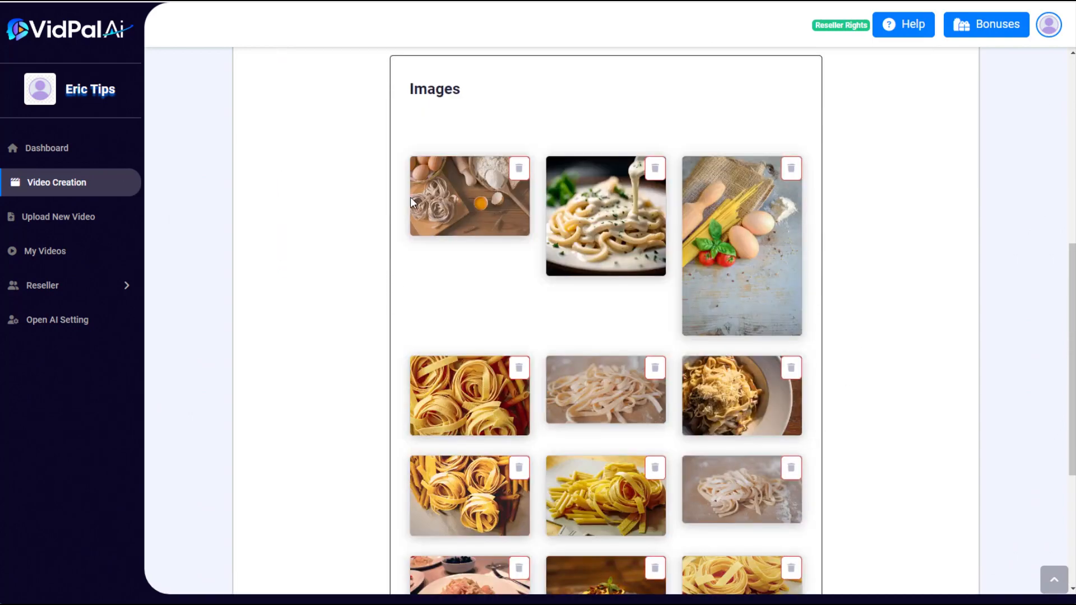
{"action": "scroll", "coordinate": [336, 325], "scroll_direction": "down", "scroll_amount": 3}
{"action": "scroll", "coordinate": [846, 402], "scroll_direction": "up", "scroll_amount": 8}
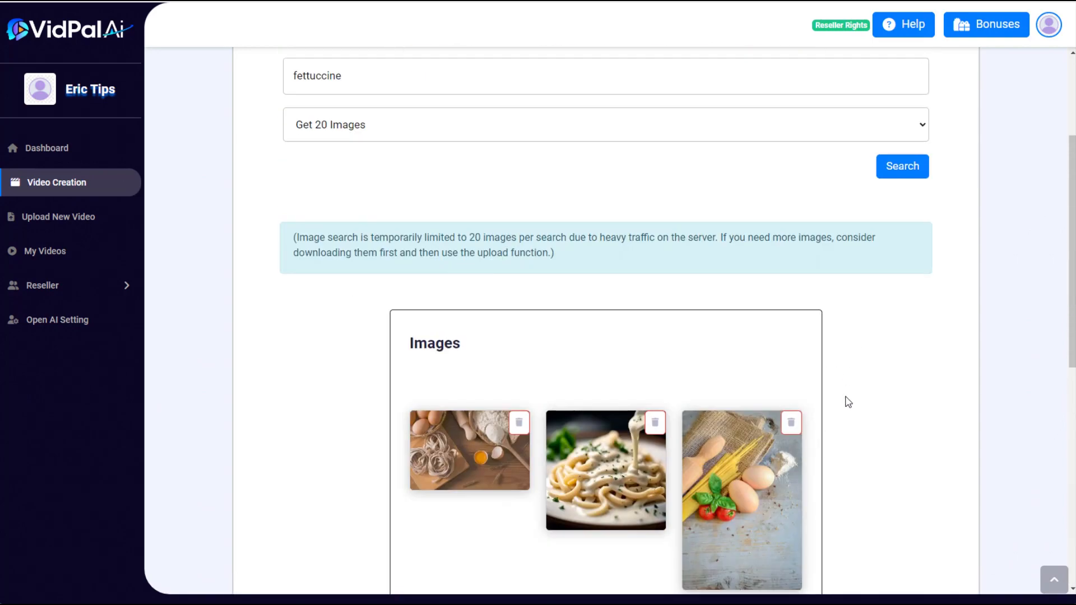
{"action": "scroll", "coordinate": [845, 401], "scroll_direction": "down", "scroll_amount": 9}
{"action": "left_click", "coordinate": [625, 521]}
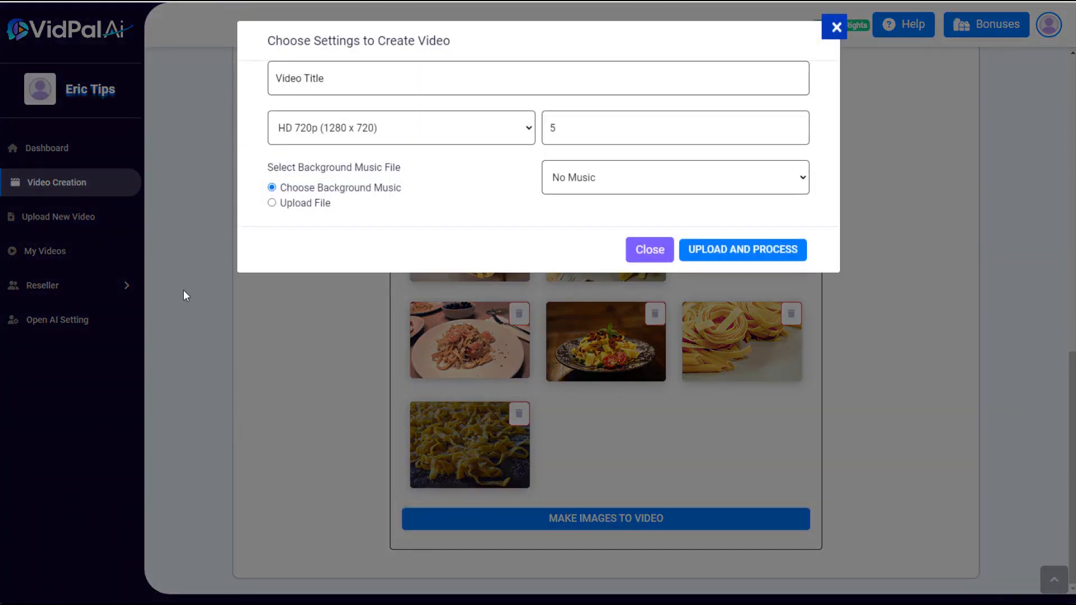
{"action": "left_click", "coordinate": [307, 78]}
{"action": "type", "text": "fettuccine pics"}
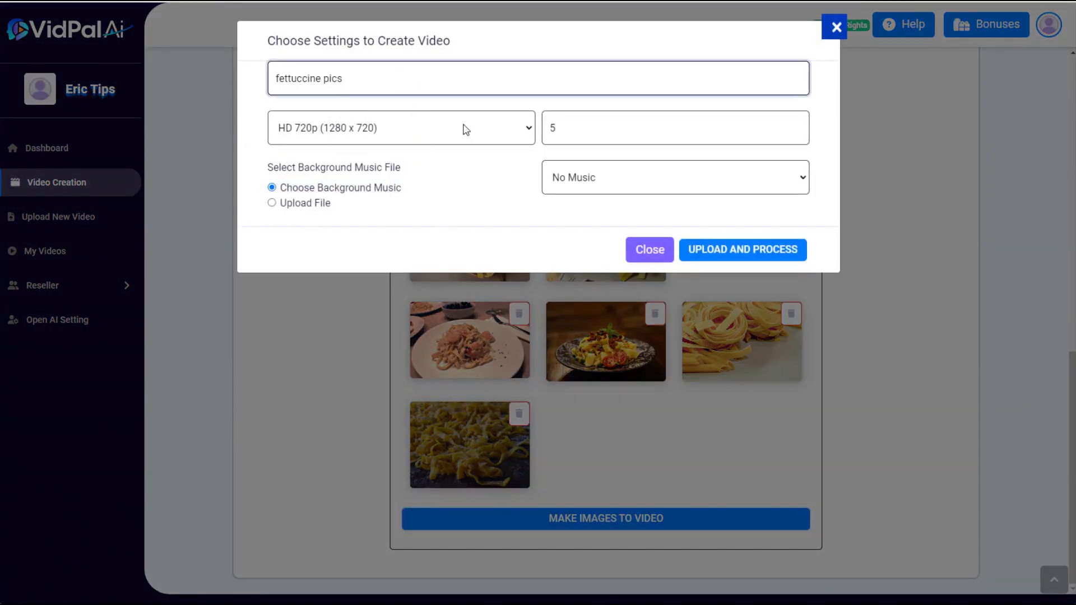
{"action": "key", "text": "Tab"}
{"action": "key", "text": "Tab"}
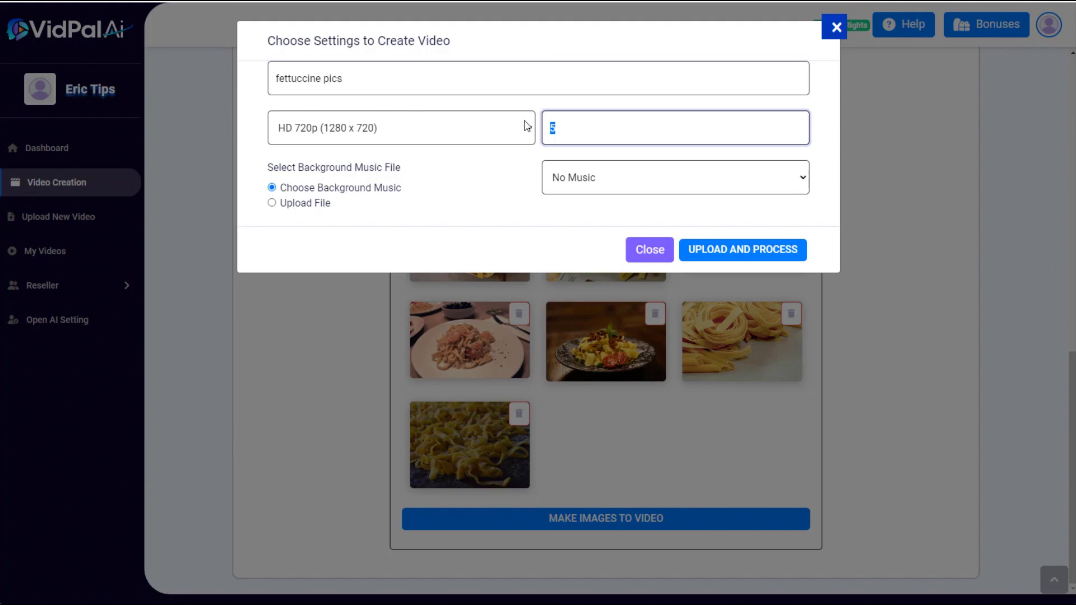
{"action": "left_click", "coordinate": [720, 250]}
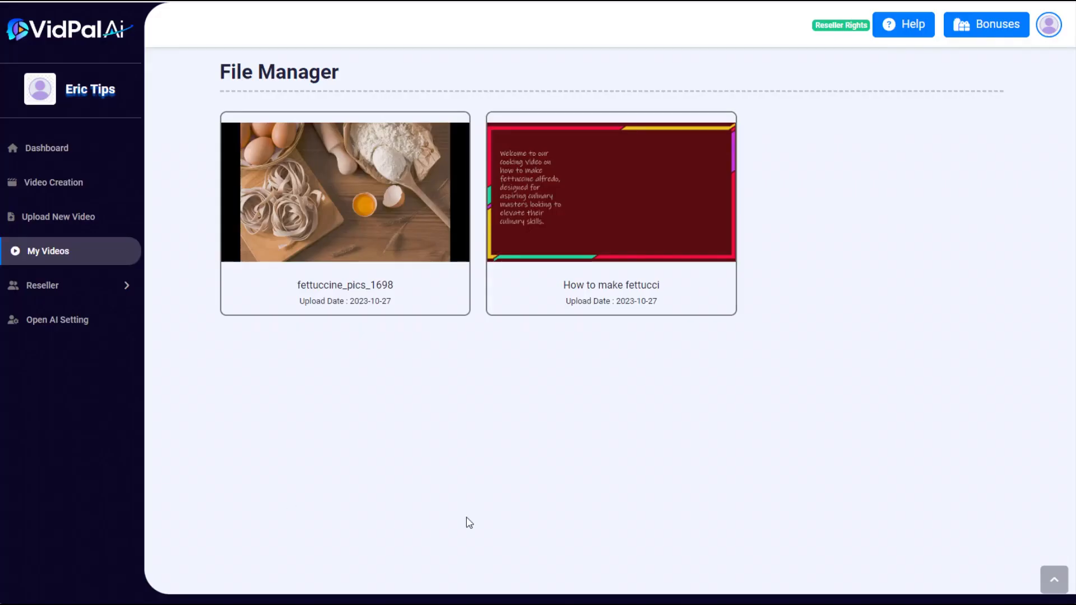
- Download the fettuccine_pics_1698 slideshow video and open the "How to make fettucci" video for editing
{"action": "mouse_move", "coordinate": [415, 173]}
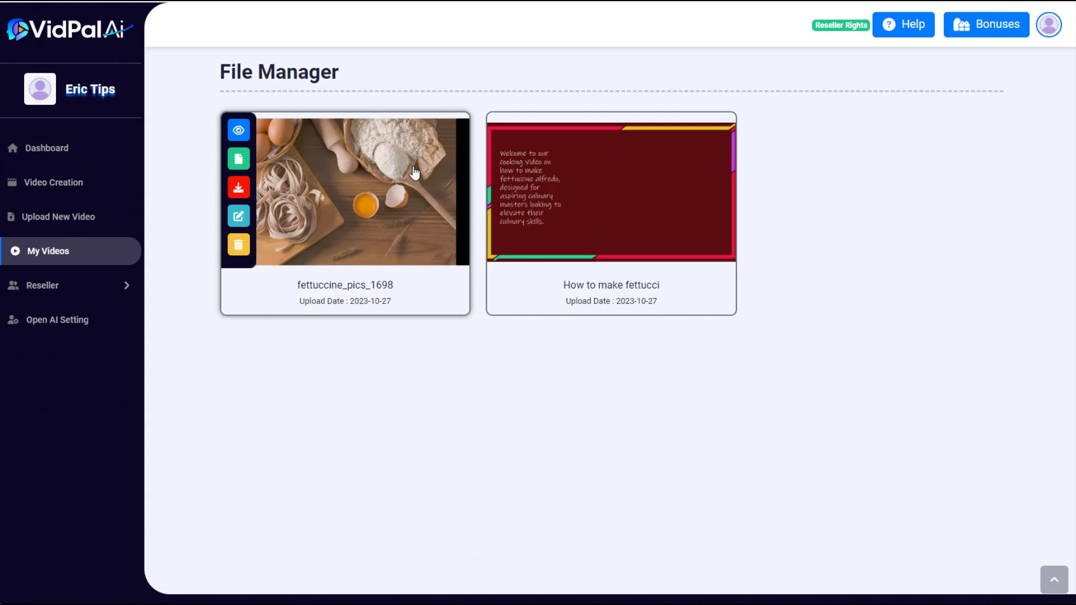
{"action": "left_click", "coordinate": [238, 189]}
{"action": "mouse_move", "coordinate": [531, 197]}
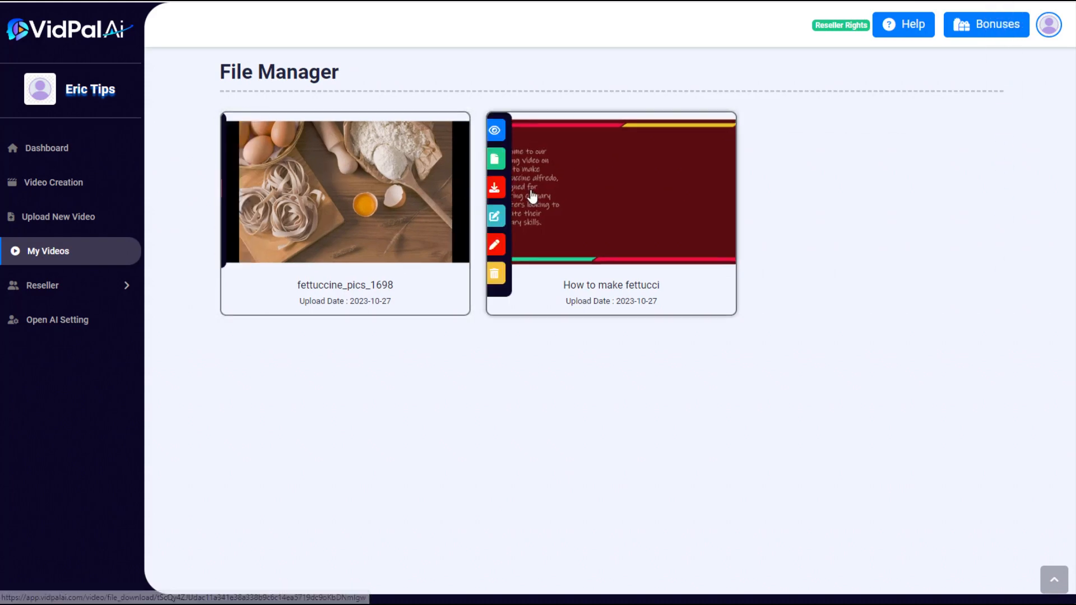
{"action": "left_click", "coordinate": [505, 216]}
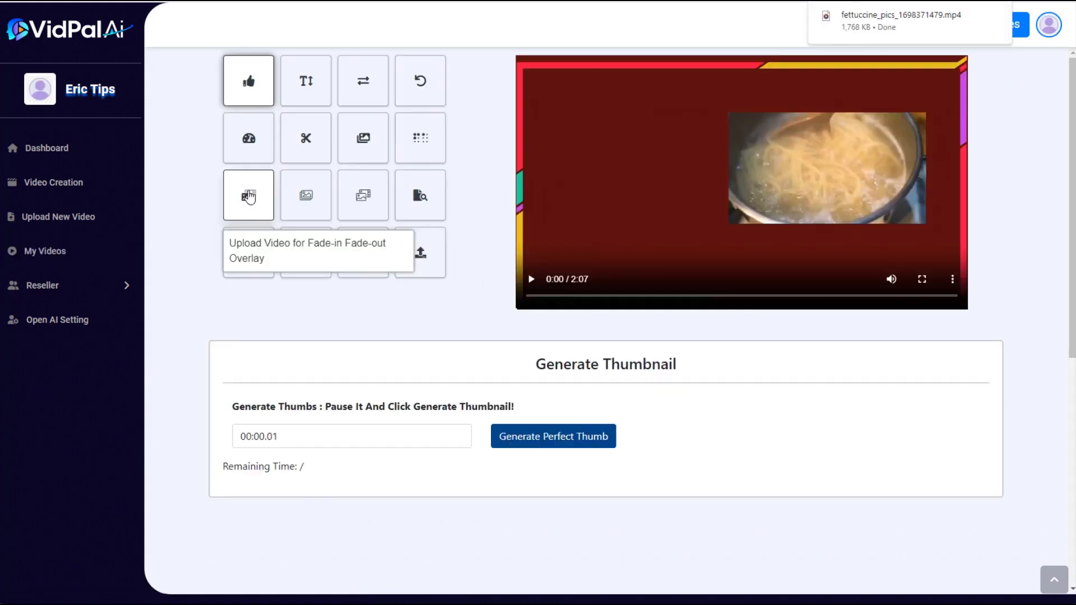
- Upload fettuccine_pics_1698371479.mp4 as a fade-in fade-out overlay, and place and enlarge it over the boiling pasta clip
{"action": "left_click", "coordinate": [248, 195]}
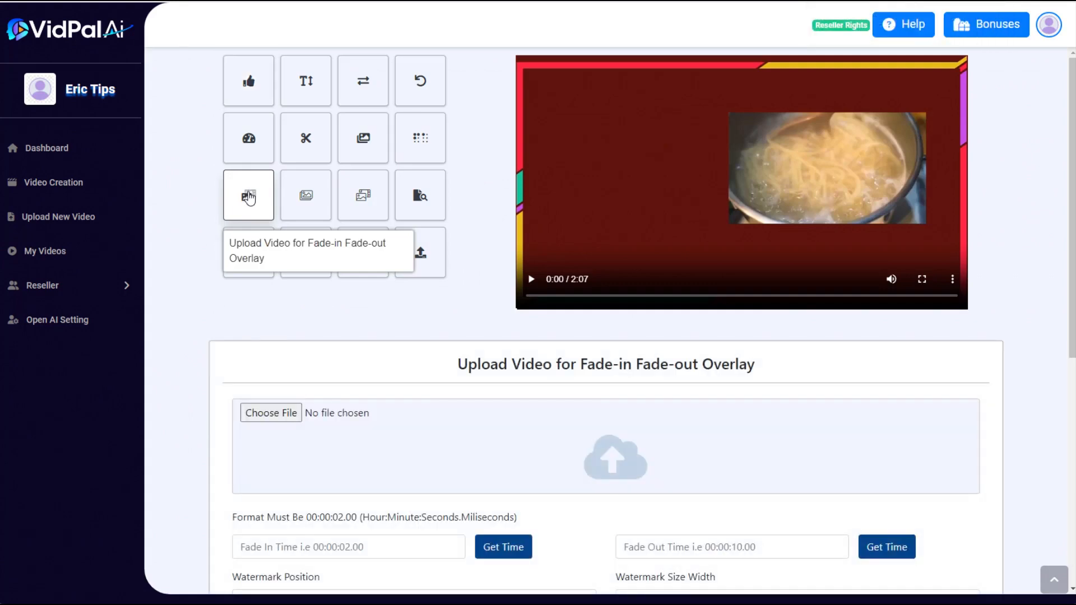
{"action": "left_click", "coordinate": [275, 412]}
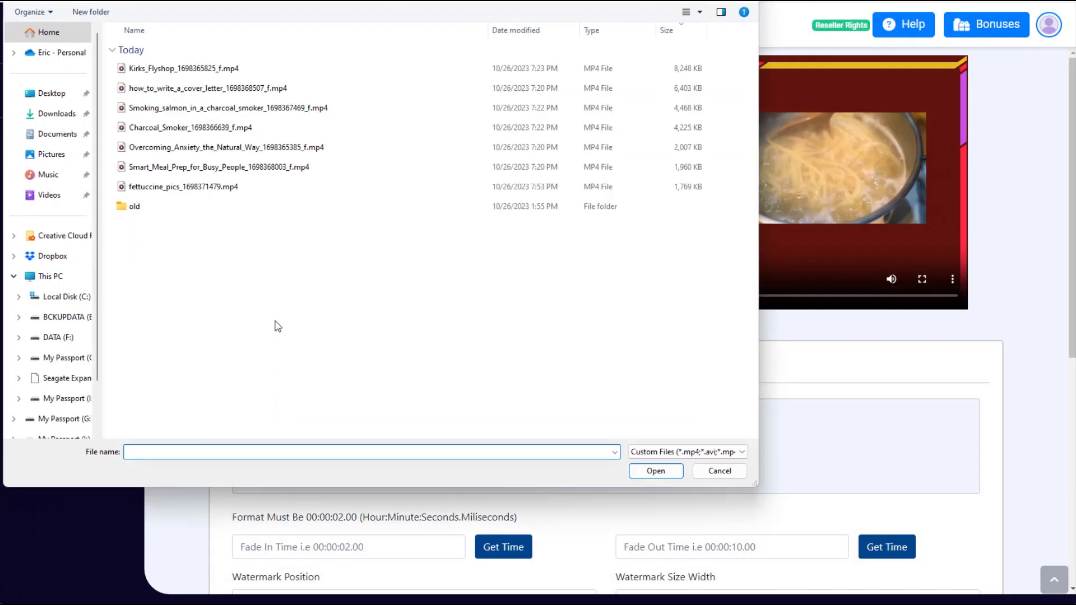
{"action": "key", "text": "Escape"}
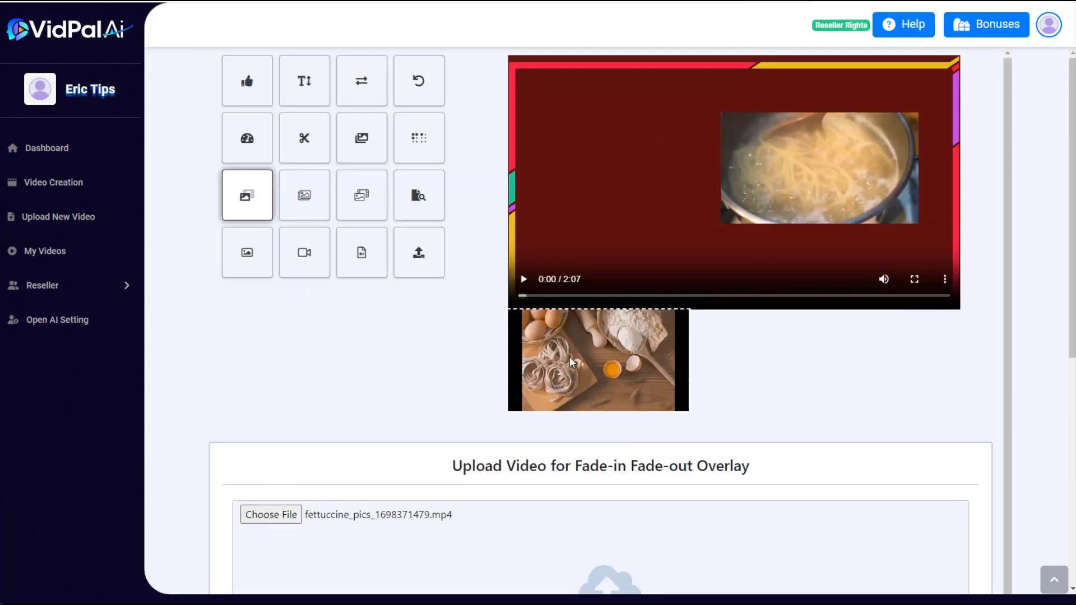
{"action": "left_click_drag", "start_coordinate": [570, 358], "coordinate": [791, 157]}
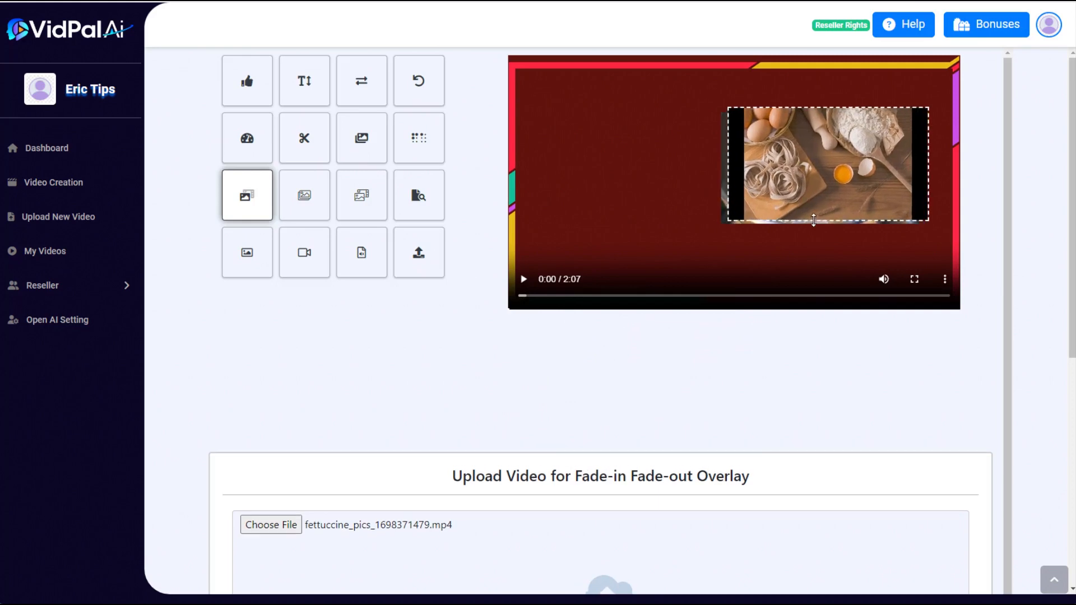
{"action": "left_click_drag", "start_coordinate": [812, 209], "coordinate": [810, 209]}
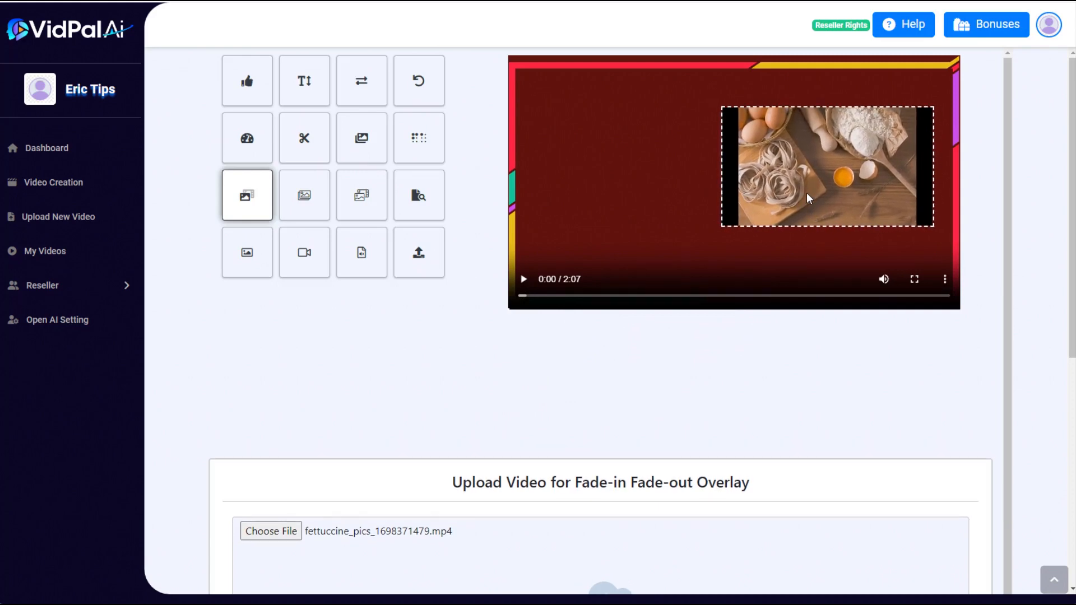
- Move playback to the "Begin by bringing" slide at 0:13 and set the slideshow overlay's fade-in to that time, 13.700845
{"action": "left_click", "coordinate": [546, 297]}
{"action": "left_click_drag", "start_coordinate": [551, 298], "coordinate": [568, 301]}
{"action": "scroll", "coordinate": [511, 411], "scroll_direction": "down", "scroll_amount": 6}
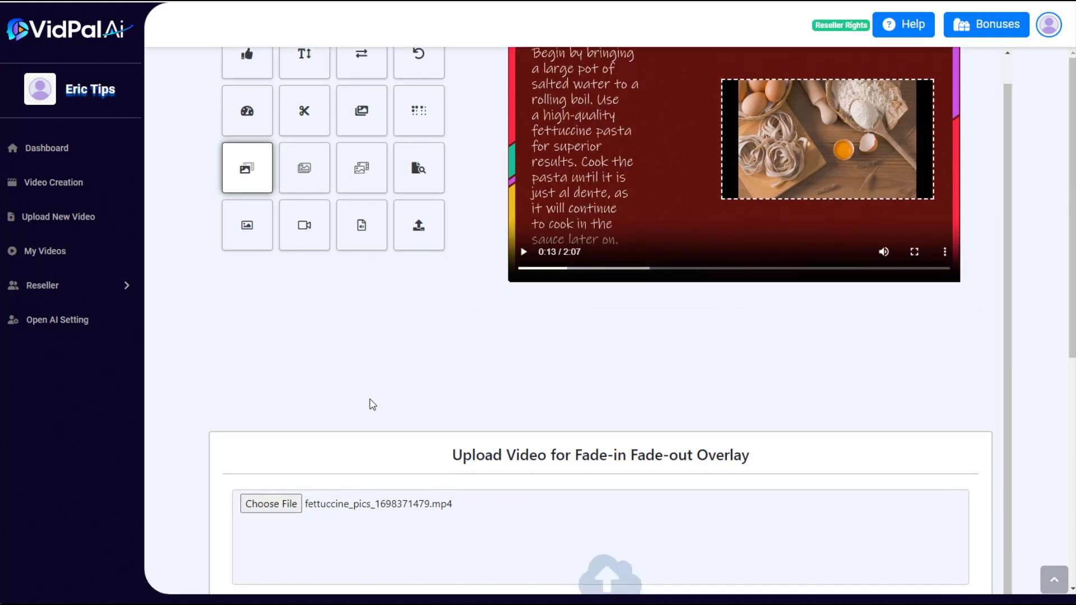
{"action": "left_click", "coordinate": [500, 415]}
- Set the slideshow overlay's fade-out to the end of the video, 127.72, and process the video
{"action": "scroll", "coordinate": [818, 398], "scroll_direction": "up", "scroll_amount": 6}
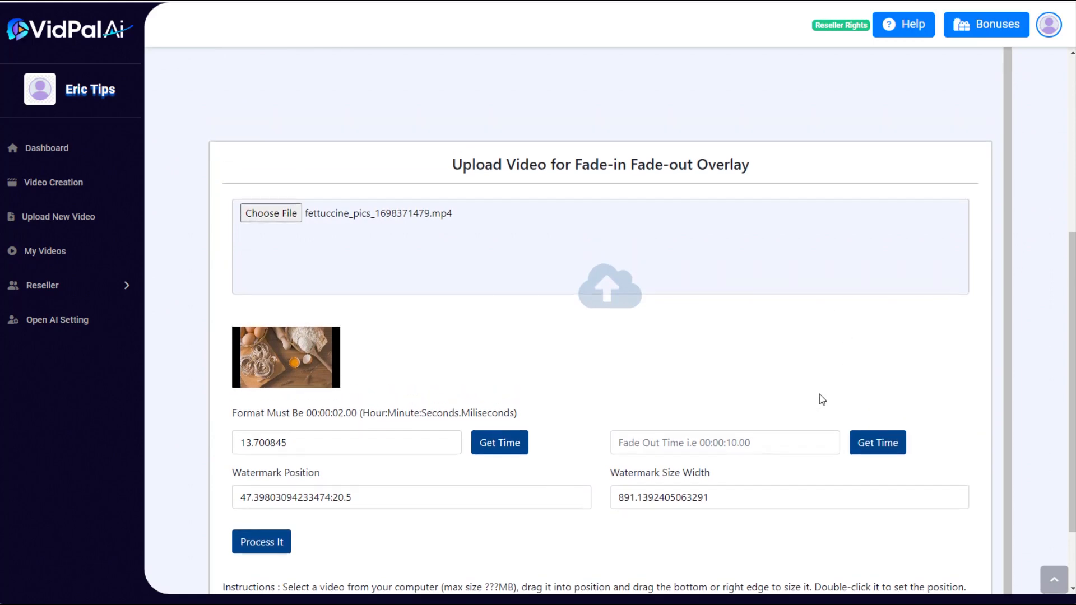
{"action": "left_click_drag", "start_coordinate": [574, 301], "coordinate": [975, 304]}
{"action": "scroll", "coordinate": [785, 367], "scroll_direction": "down", "scroll_amount": 6}
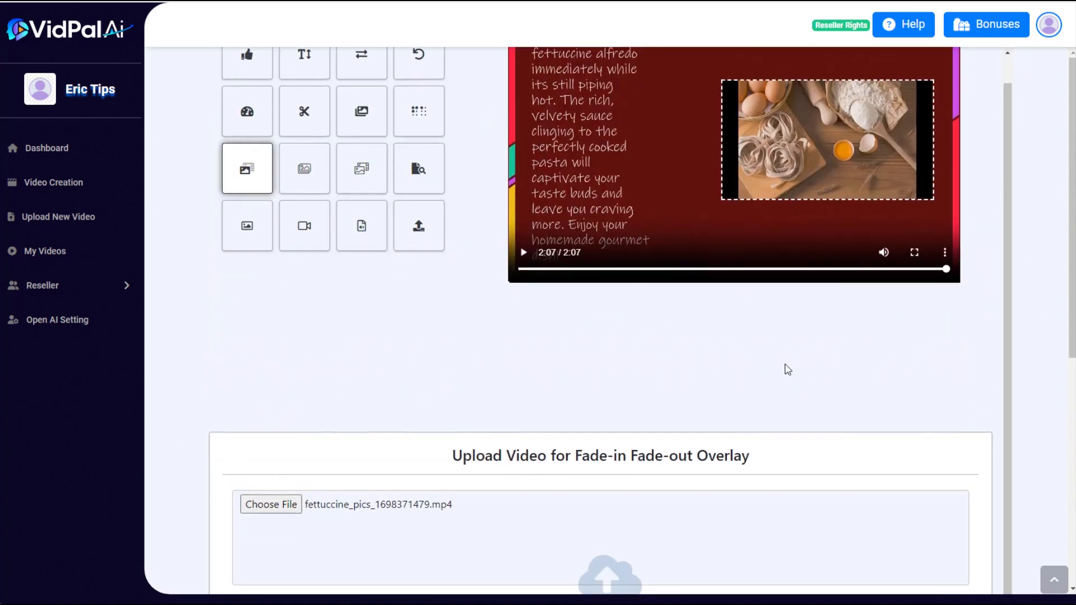
{"action": "scroll", "coordinate": [788, 375], "scroll_direction": "down", "scroll_amount": 2}
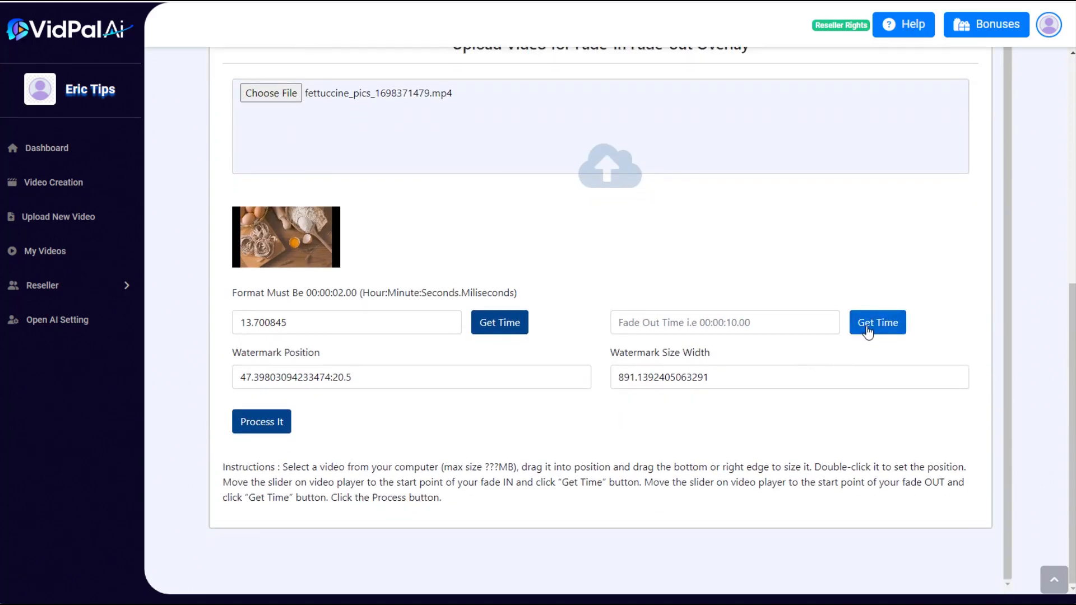
{"action": "left_click", "coordinate": [874, 324]}
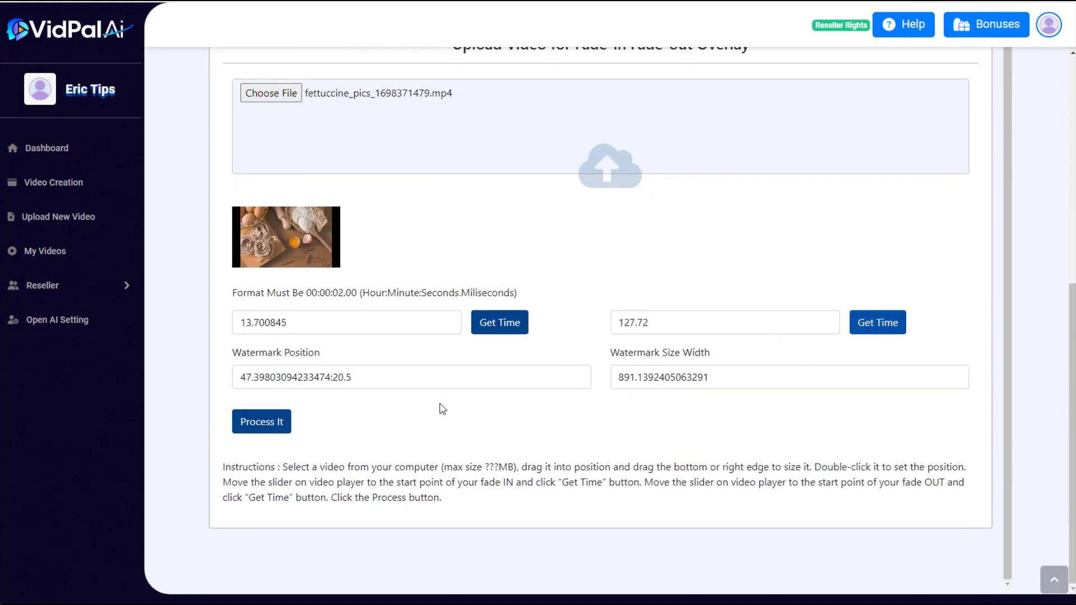
{"action": "left_click", "coordinate": [265, 424]}
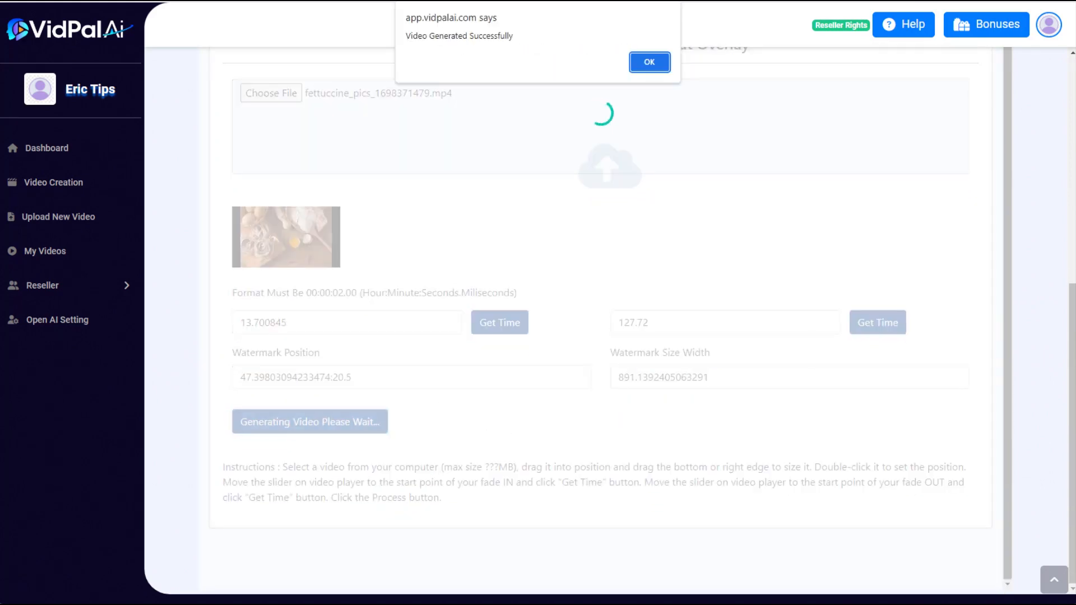
{"action": "left_click", "coordinate": [649, 61]}
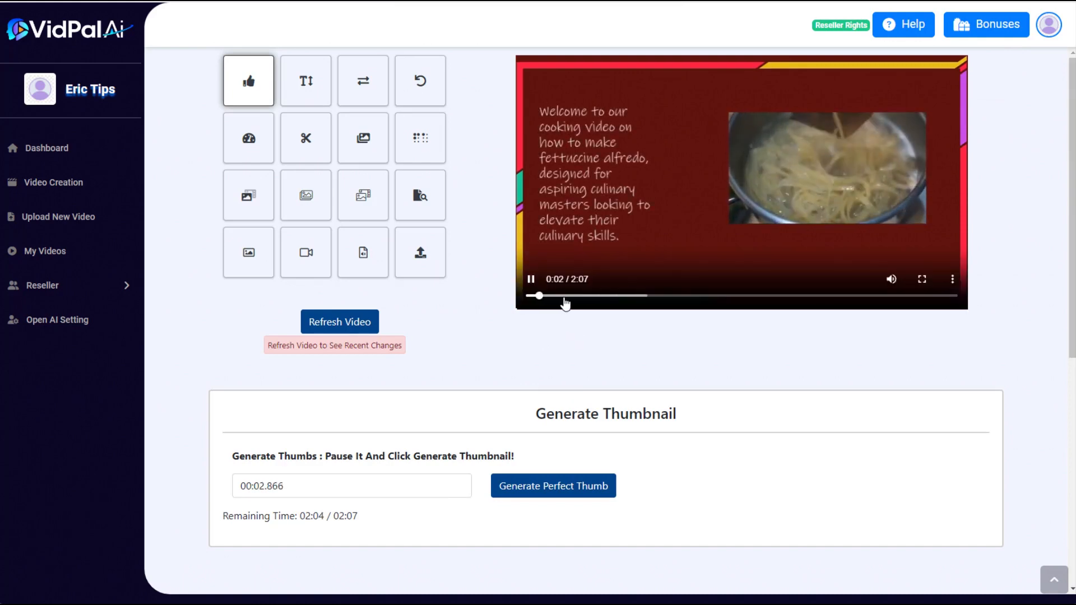
- Play the processed video at several points to check the slideshow overlay beside the recipe text
{"action": "left_click", "coordinate": [564, 296]}
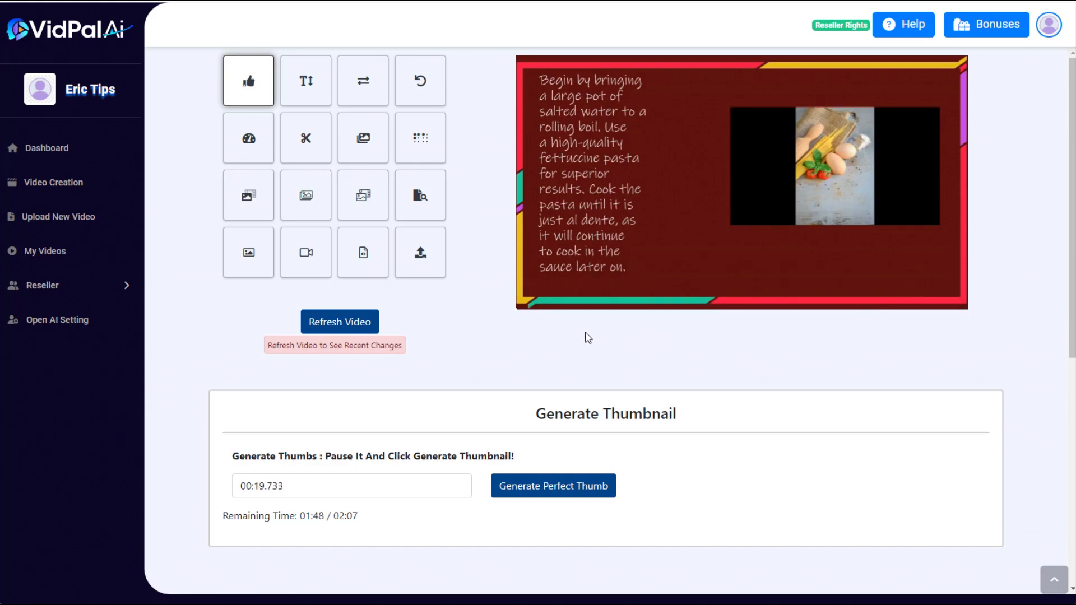
{"action": "left_click", "coordinate": [745, 296]}
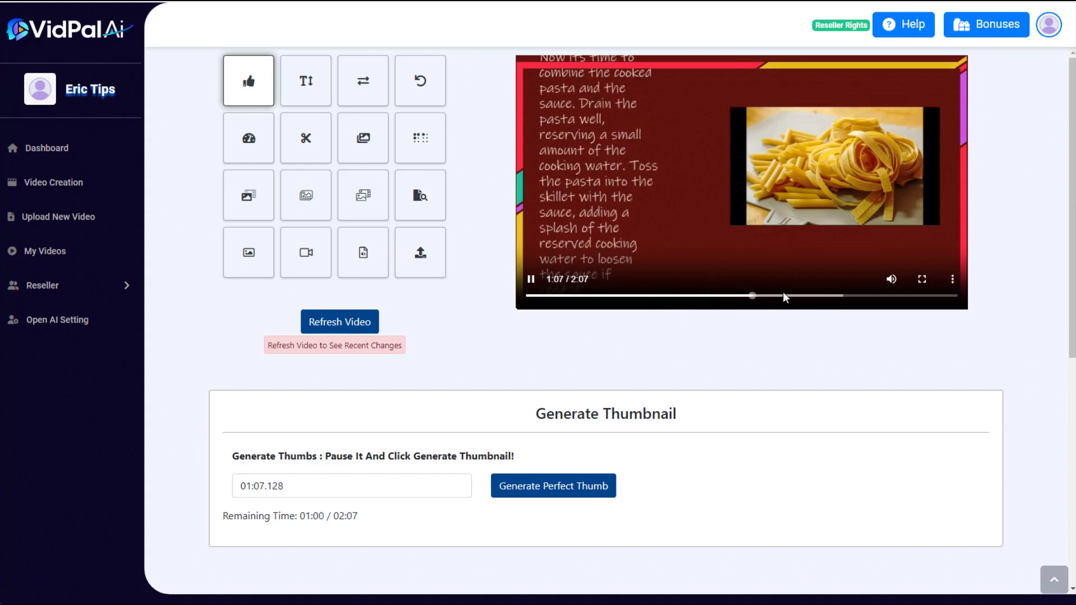
- Skip ahead to about 1:30 and into the final part of the processed video to check the overlay images
{"action": "left_click", "coordinate": [822, 297]}
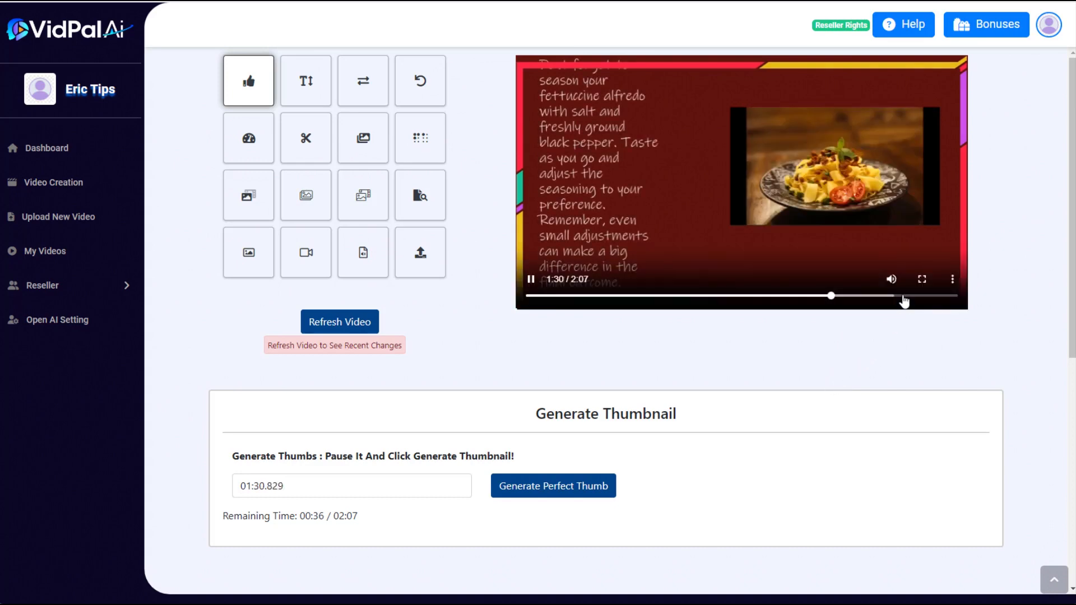
{"action": "left_click", "coordinate": [884, 297]}
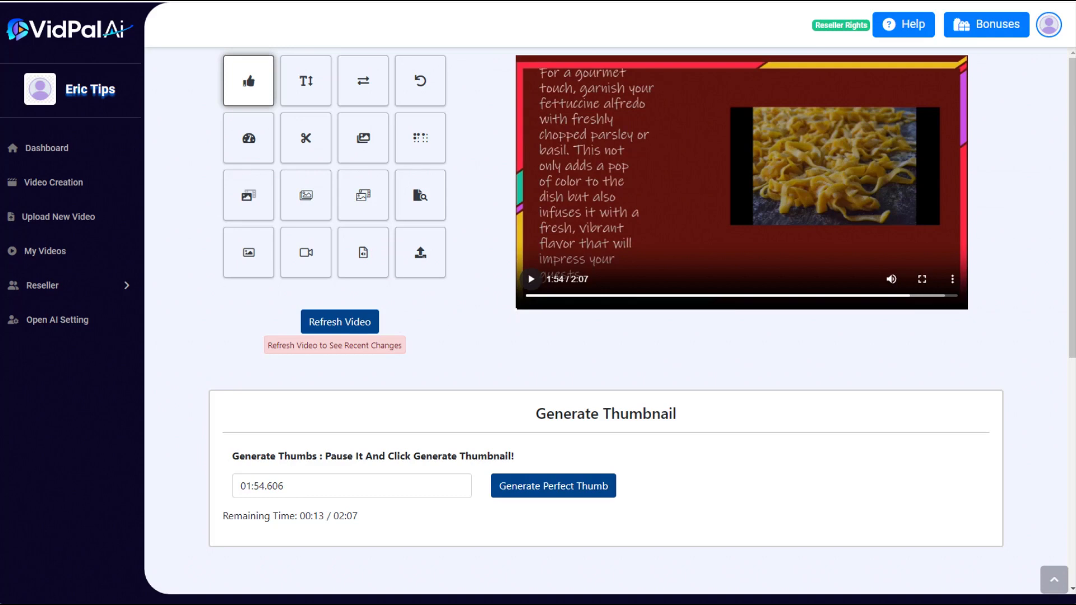
- Start a new AI whiteboard video of the fitness type and enter the topic "How to build larger biceps"
{"action": "left_click", "coordinate": [58, 190]}
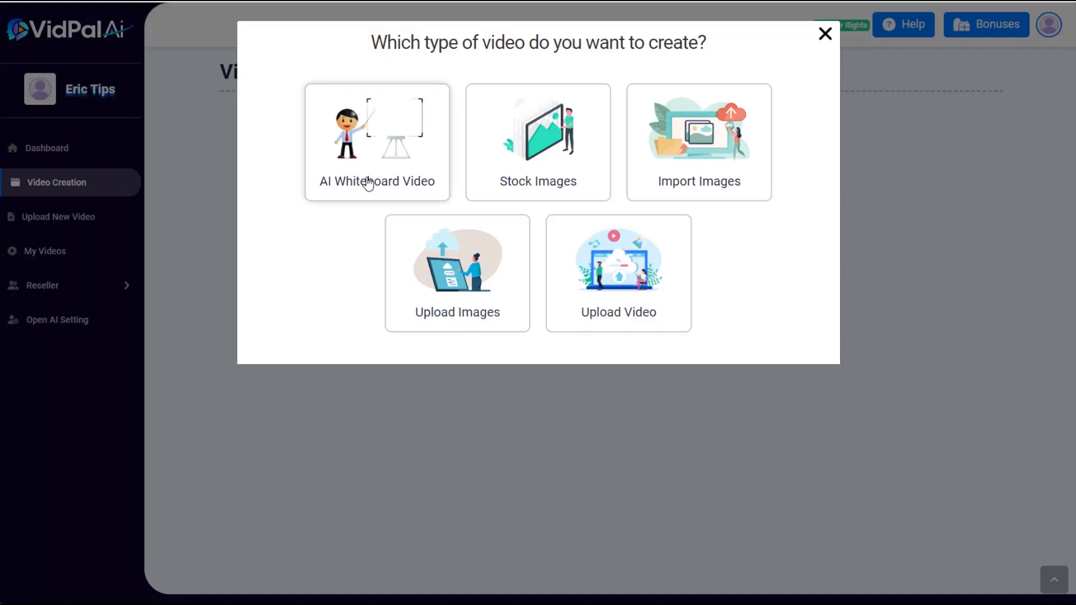
{"action": "left_click", "coordinate": [367, 182]}
{"action": "left_click", "coordinate": [445, 145]}
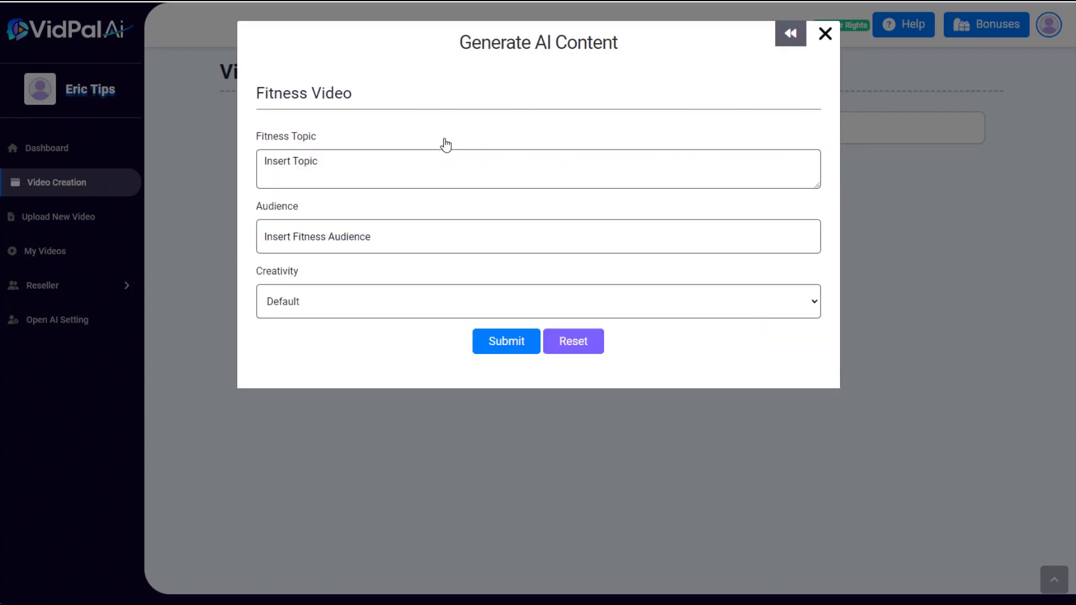
{"action": "left_click", "coordinate": [291, 166]}
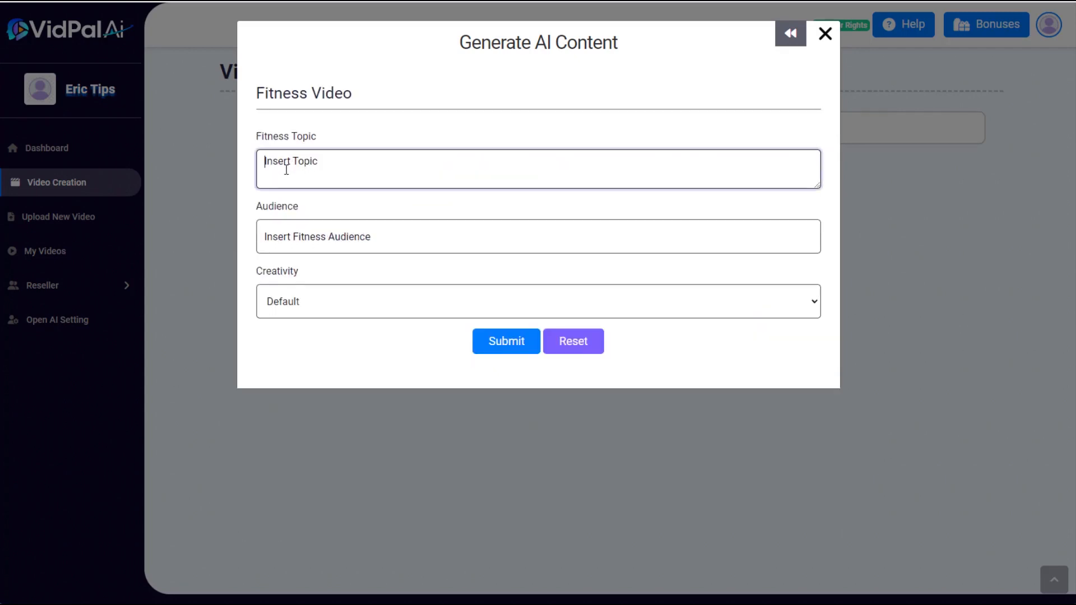
{"action": "type", "text": "How to build larger biceps"}
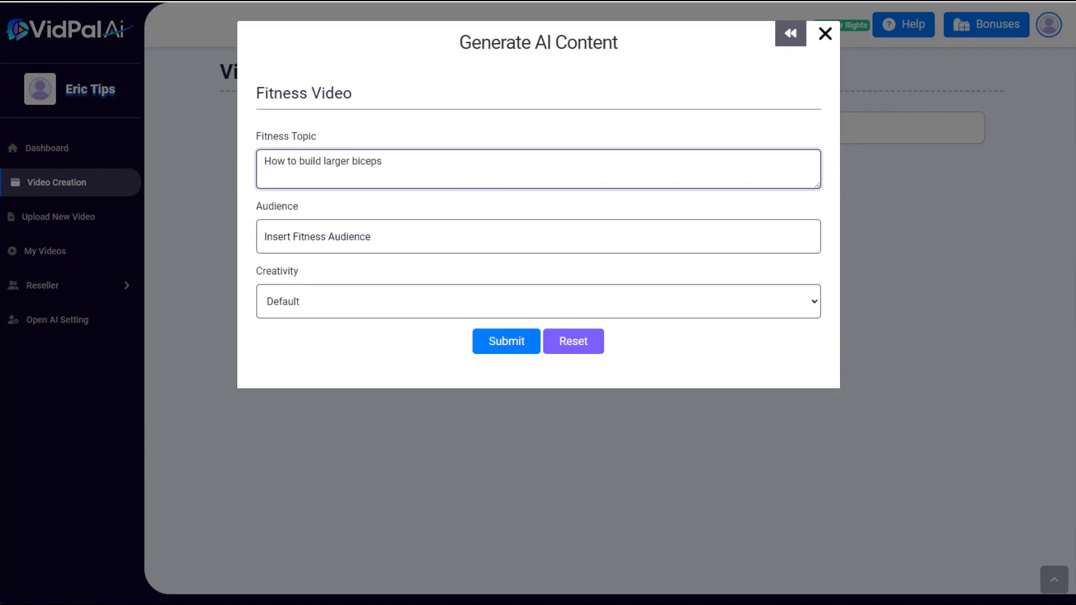
- Set the audience to "People who want to grow bigger biceps muscles with weight training", generate the content and insert it into the slides
{"action": "left_click", "coordinate": [452, 218]}
{"action": "left_click", "coordinate": [338, 234]}
{"action": "type", "text": "People who want to grow bigger biceps muscles with weight training"}
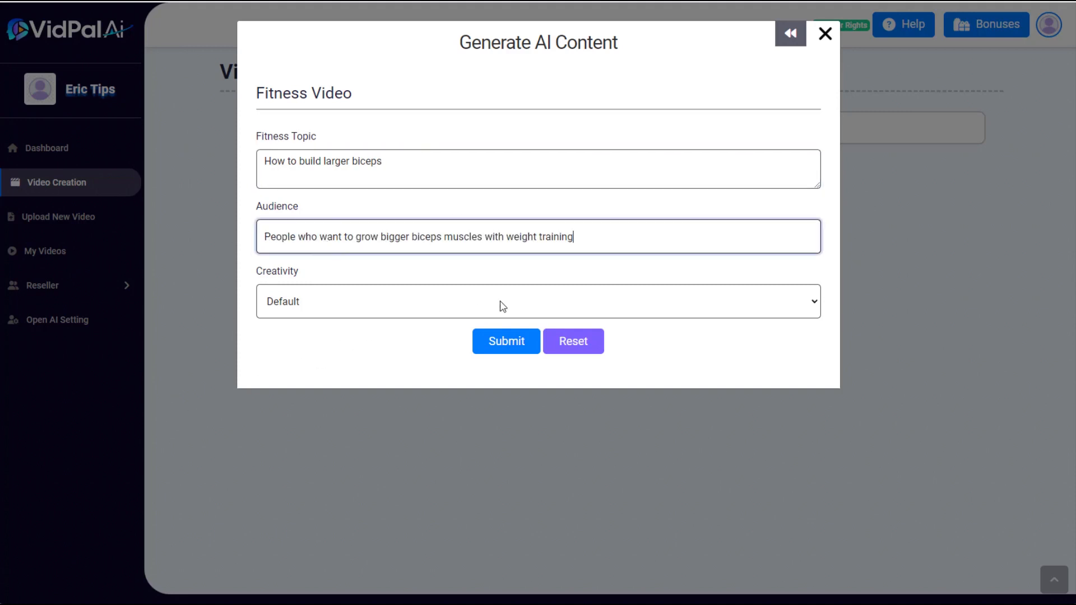
{"action": "left_click", "coordinate": [503, 348]}
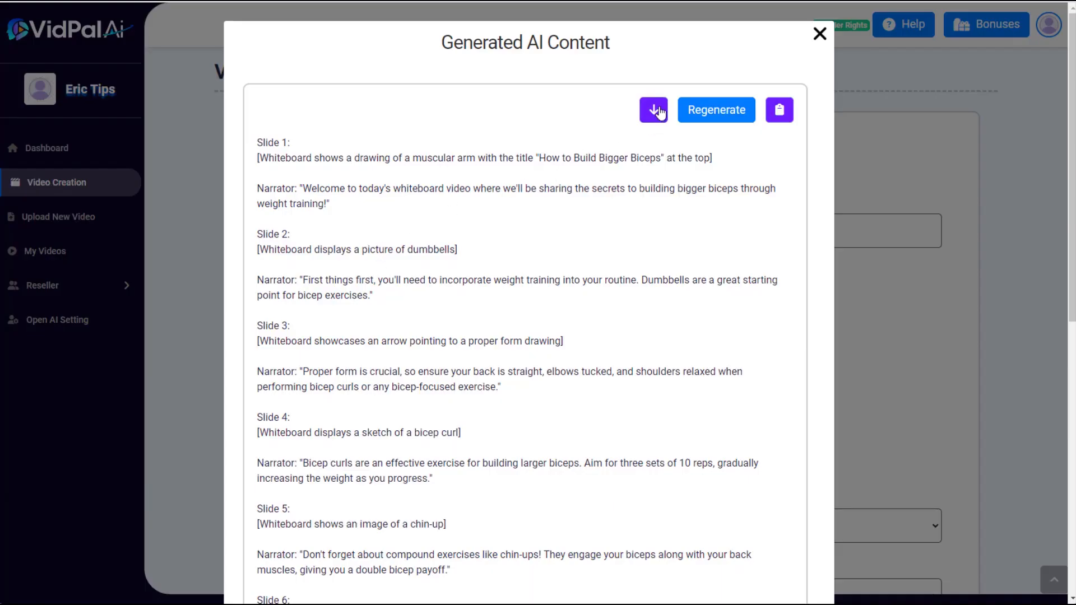
{"action": "left_click", "coordinate": [653, 110]}
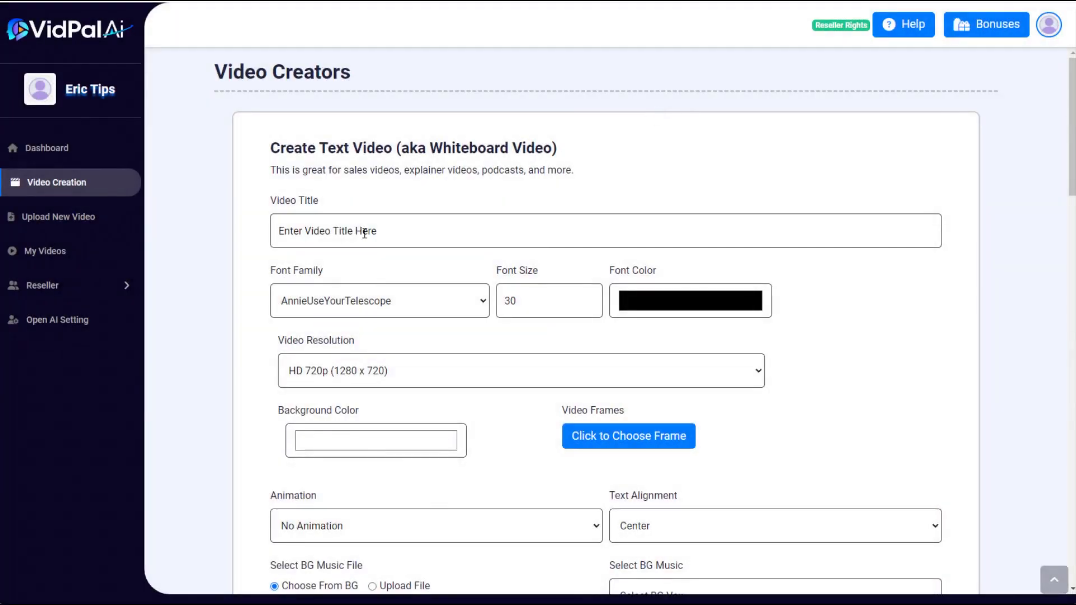
- Title the video "How to build larger biceps" and set its font to Impact
{"action": "left_click", "coordinate": [341, 231]}
{"action": "type", "text": "How to build larger biceps"}
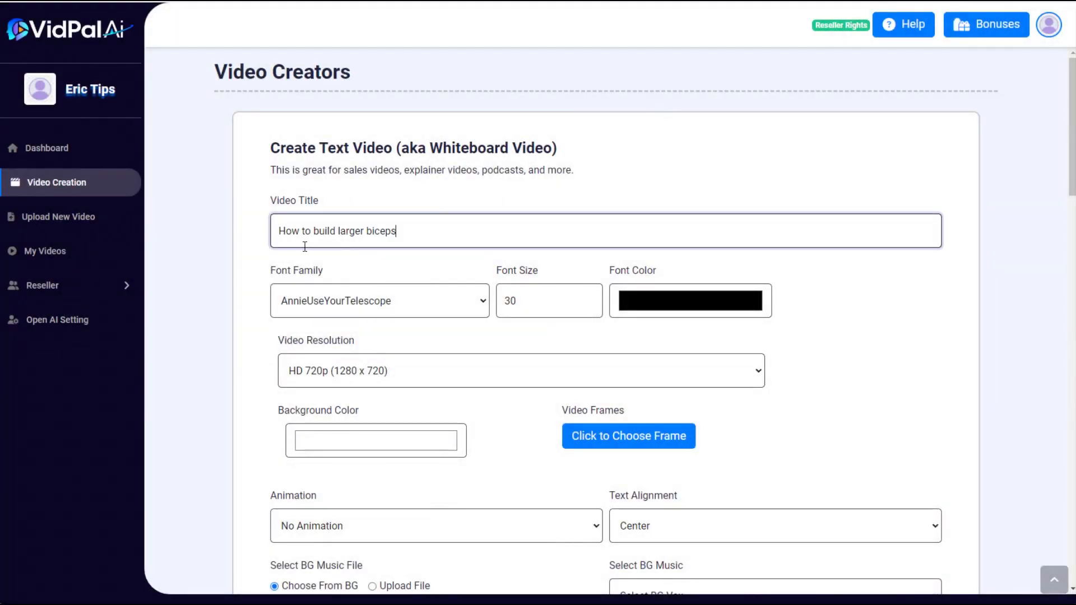
{"action": "left_click", "coordinate": [331, 298]}
{"action": "scroll", "coordinate": [476, 223], "scroll_direction": "down", "scroll_amount": 1}
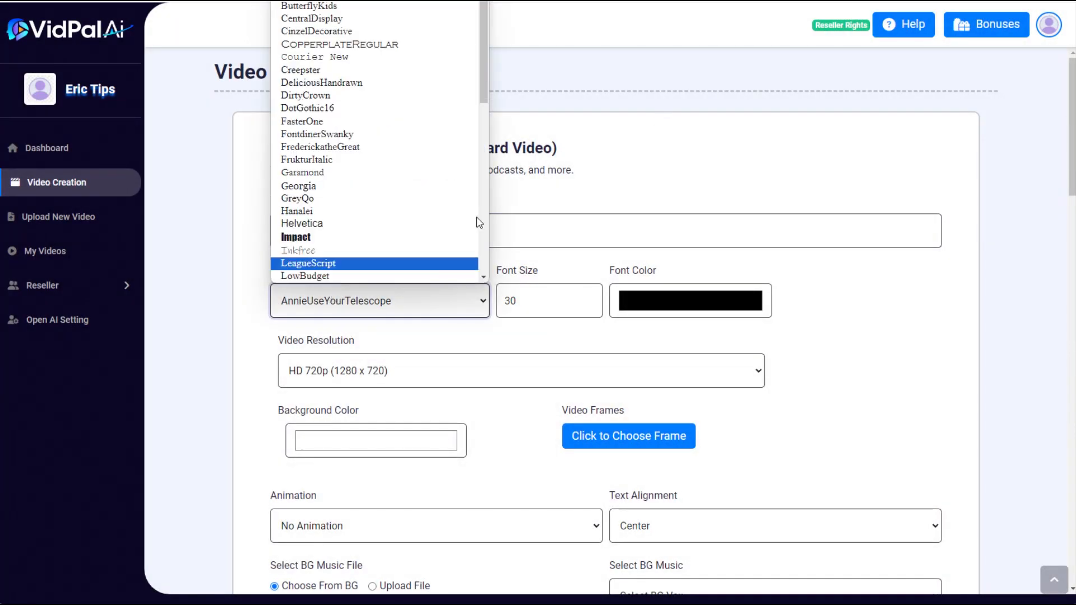
{"action": "scroll", "coordinate": [486, 92], "scroll_direction": "down", "scroll_amount": 2}
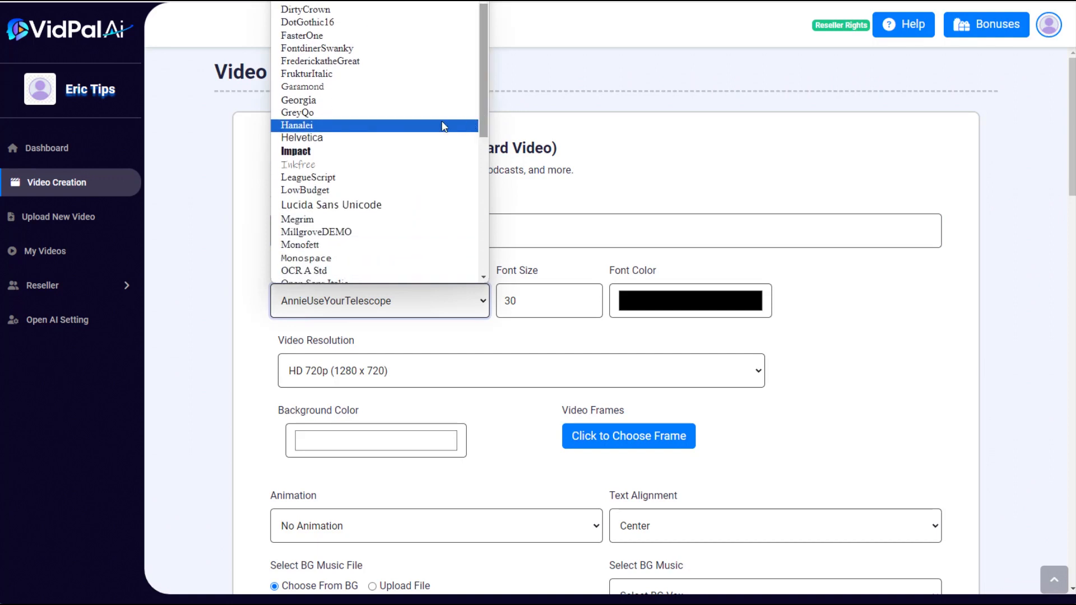
{"action": "left_click", "coordinate": [309, 151]}
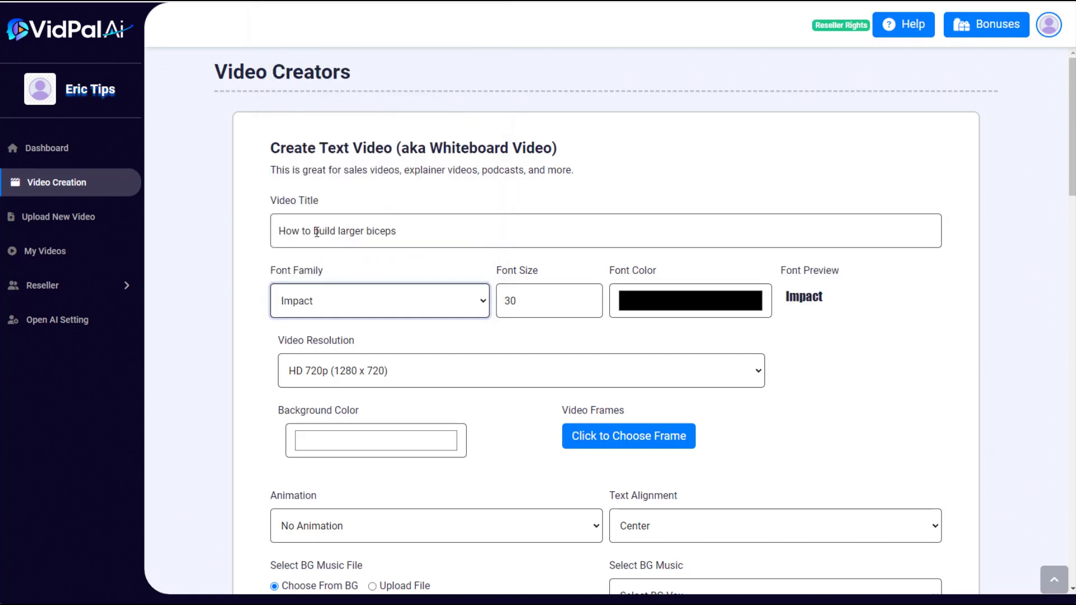
- Set the font size to 50, the font color to white and the background color to black
{"action": "key", "text": "Tab"}
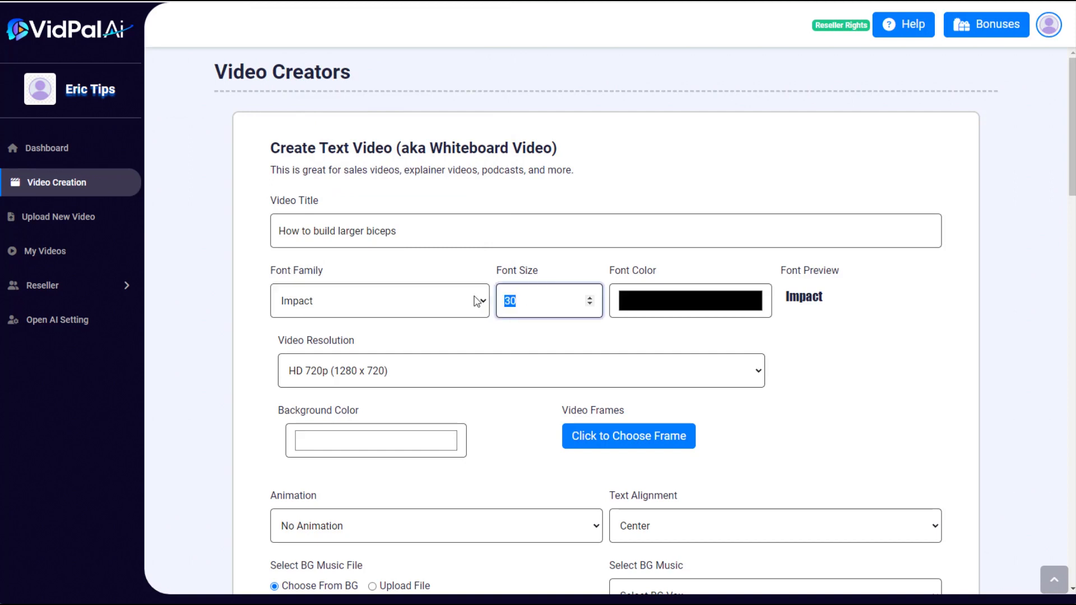
{"action": "left_click", "coordinate": [655, 295]}
{"action": "left_click_drag", "start_coordinate": [658, 348], "coordinate": [606, 325]}
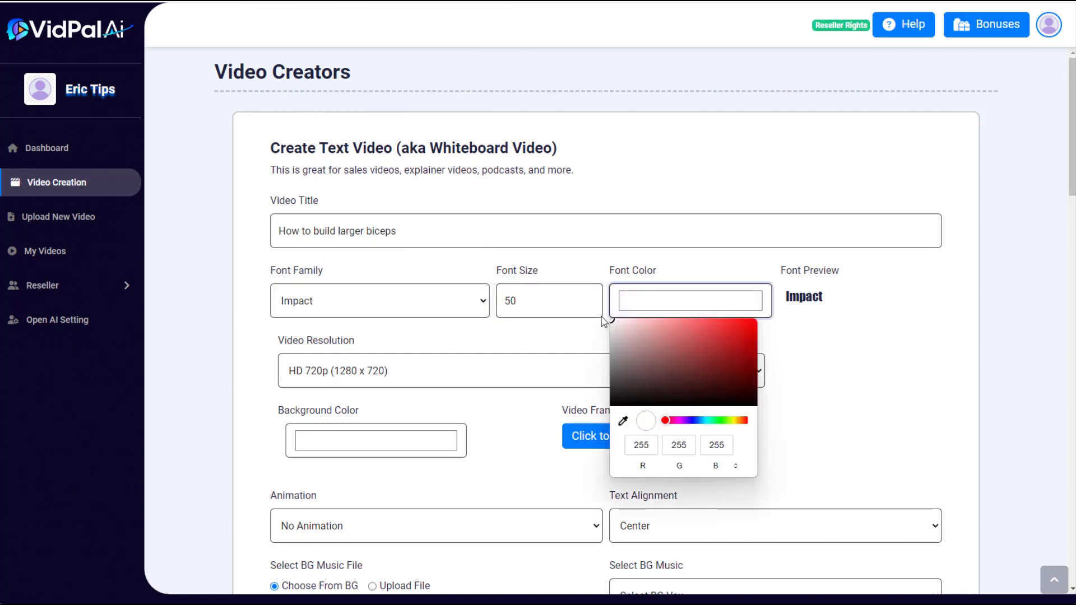
{"action": "left_click", "coordinate": [583, 333]}
{"action": "left_click", "coordinate": [329, 438]}
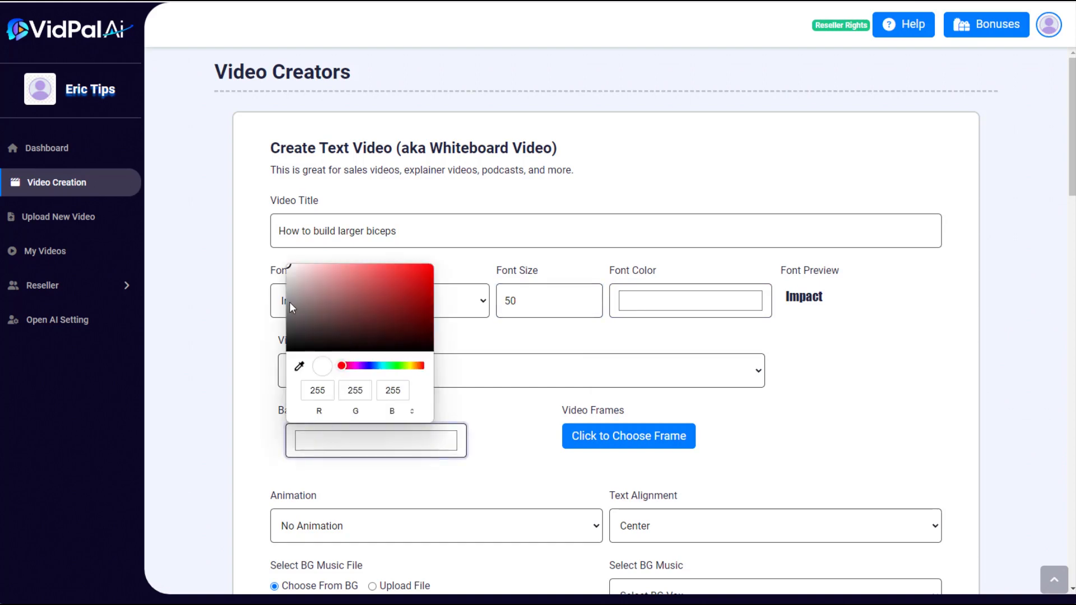
{"action": "left_click_drag", "start_coordinate": [306, 302], "coordinate": [281, 355]}
{"action": "left_click", "coordinate": [486, 346]}
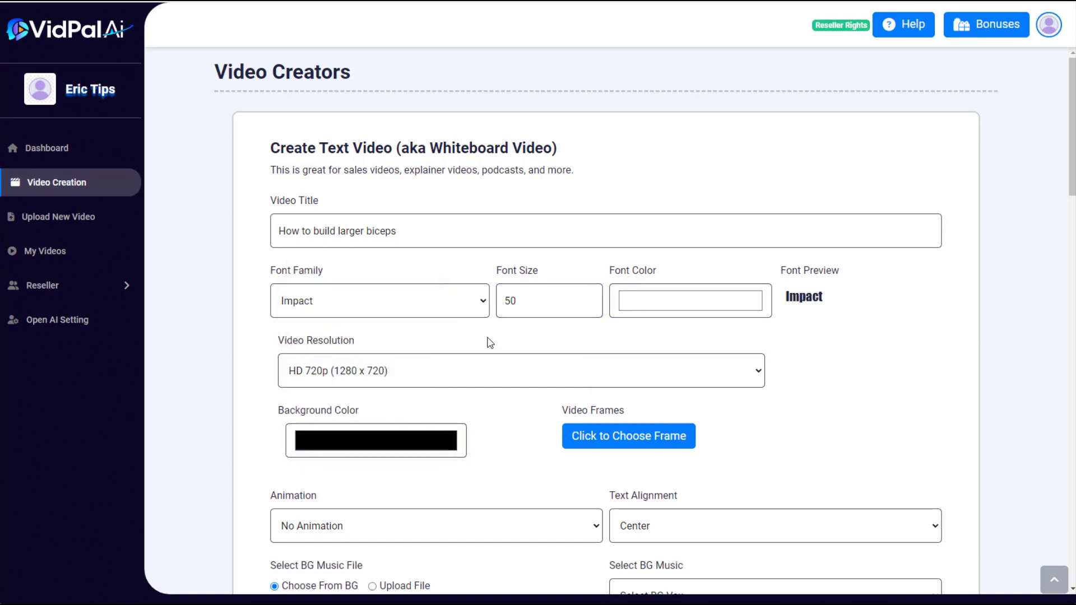
- Set the resolution to Full HD 1080p (1920 x 1080) and choose the dark frame with red accents and bracketed corners
{"action": "left_click", "coordinate": [487, 370]}
{"action": "left_click", "coordinate": [330, 127]}
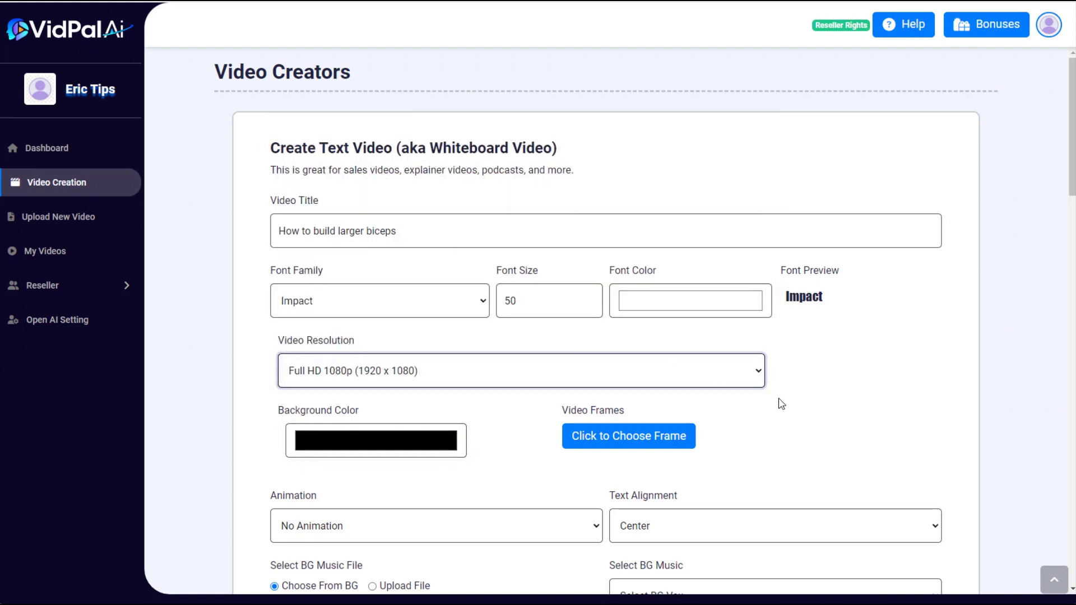
{"action": "scroll", "coordinate": [782, 406], "scroll_direction": "down", "scroll_amount": 2}
{"action": "left_click", "coordinate": [670, 310]}
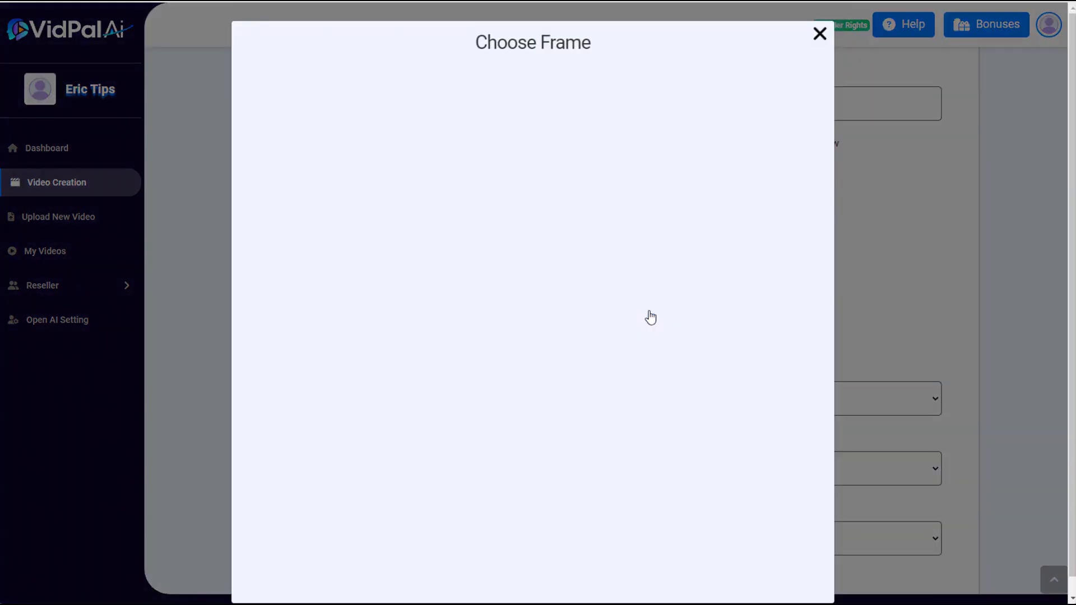
{"action": "left_click", "coordinate": [586, 170]}
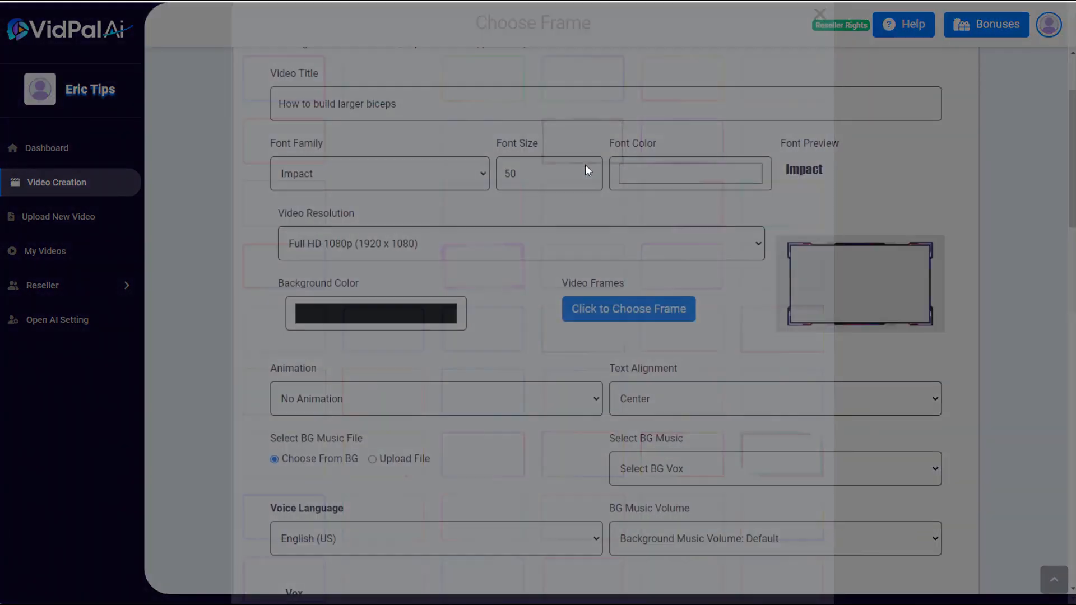
- Set the text animation to Fade In and the text alignment to Left
{"action": "left_click", "coordinate": [446, 403]}
{"action": "left_click", "coordinate": [440, 425]}
{"action": "scroll", "coordinate": [592, 351], "scroll_direction": "down", "scroll_amount": 1}
{"action": "left_click", "coordinate": [662, 343]}
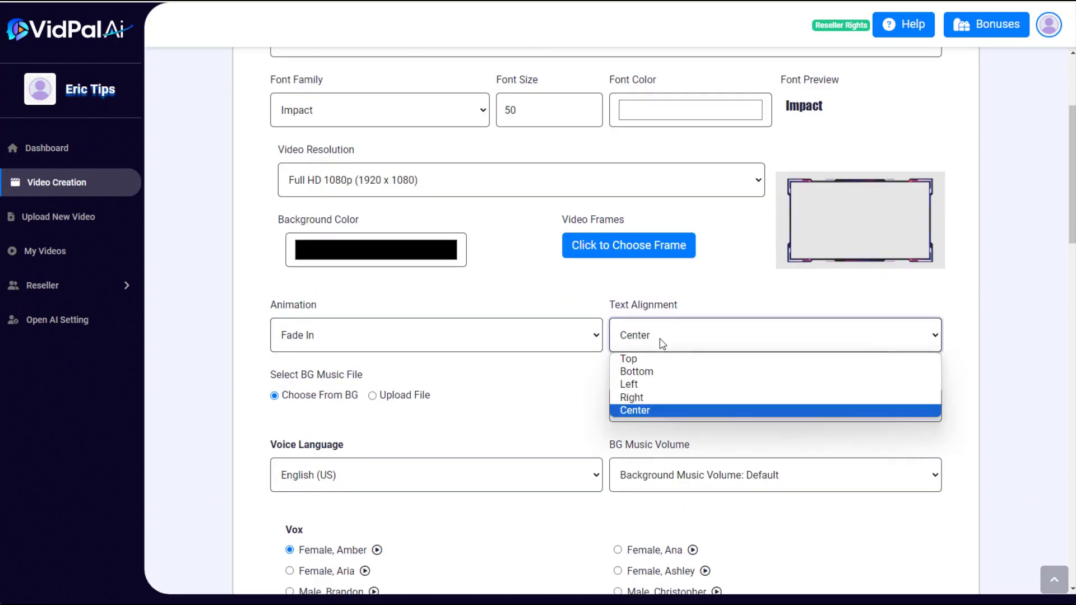
{"action": "left_click", "coordinate": [655, 385]}
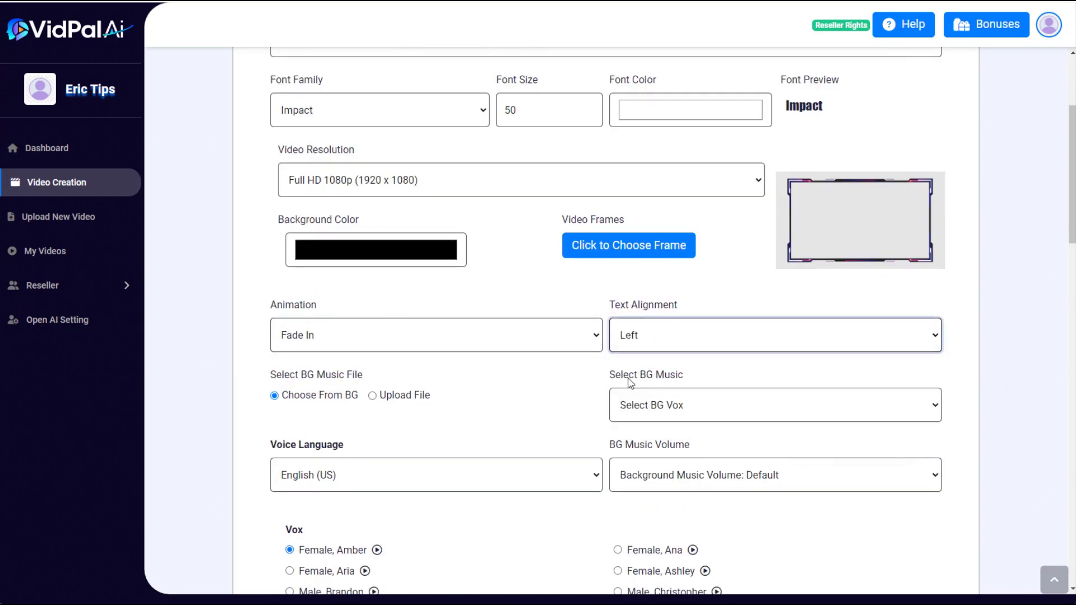
- Choose Limujii - Joy as the background music and set its volume to 0.10
{"action": "scroll", "coordinate": [563, 376], "scroll_direction": "down", "scroll_amount": 3}
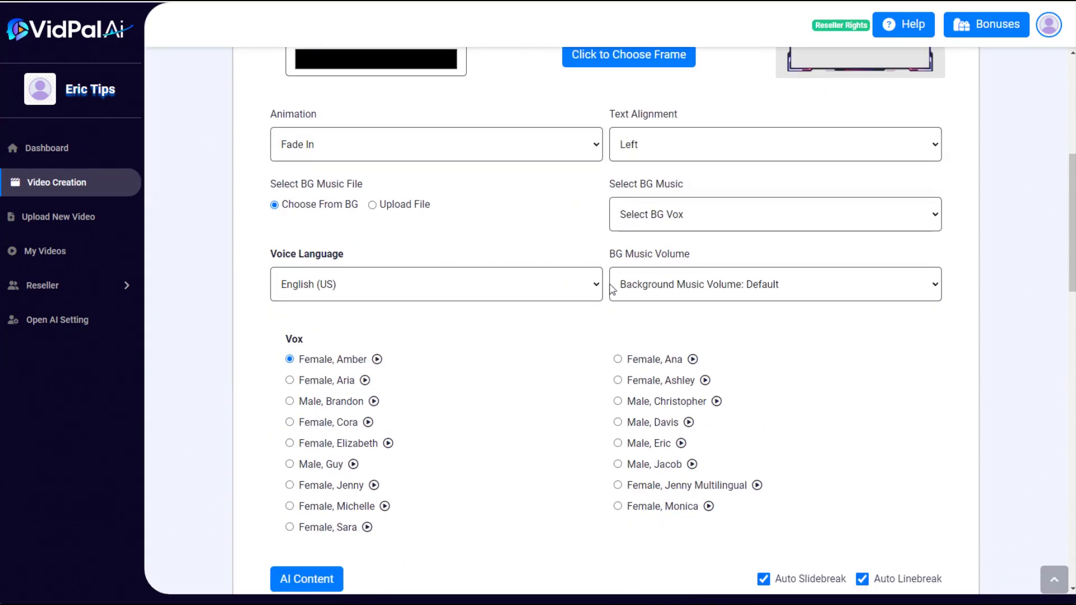
{"action": "left_click", "coordinate": [650, 217]}
{"action": "scroll", "coordinate": [682, 413], "scroll_direction": "down", "scroll_amount": 10}
{"action": "scroll", "coordinate": [682, 413], "scroll_direction": "up", "scroll_amount": 5}
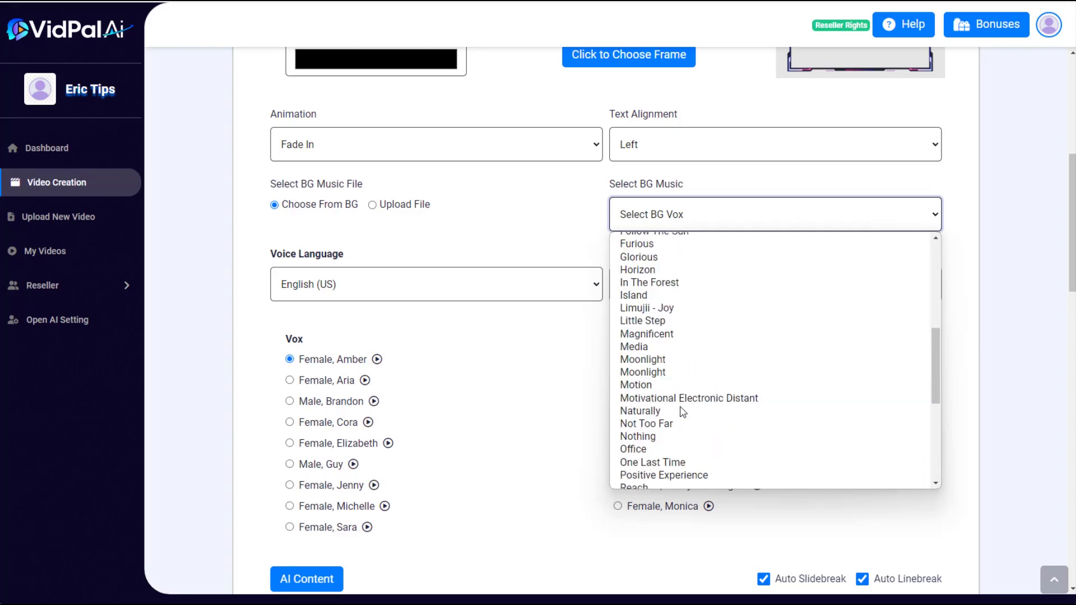
{"action": "left_click", "coordinate": [668, 310]}
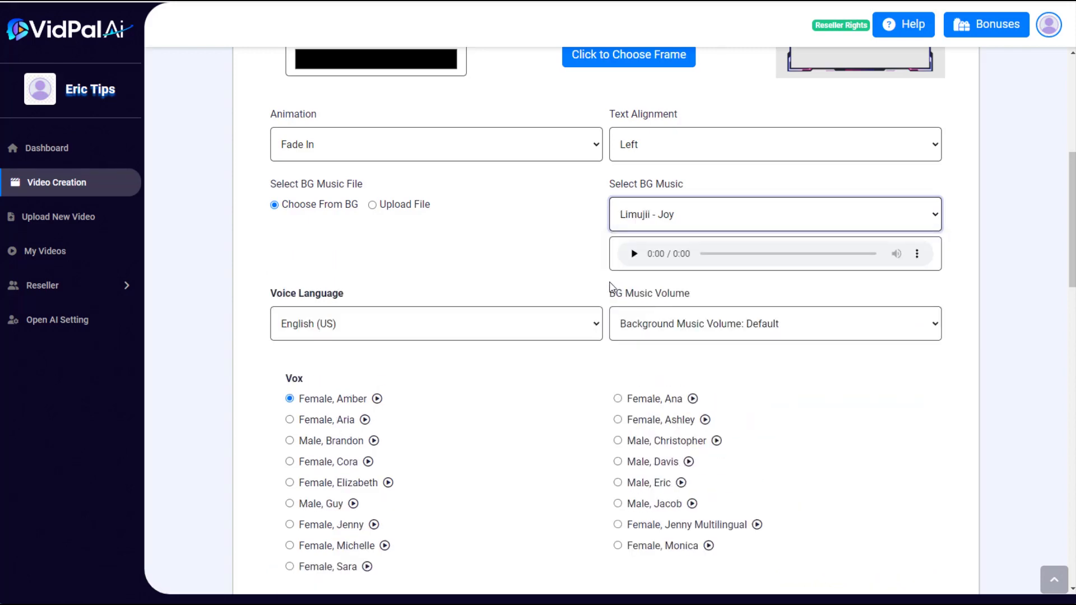
{"action": "left_click", "coordinate": [668, 330]}
{"action": "left_click", "coordinate": [676, 360]}
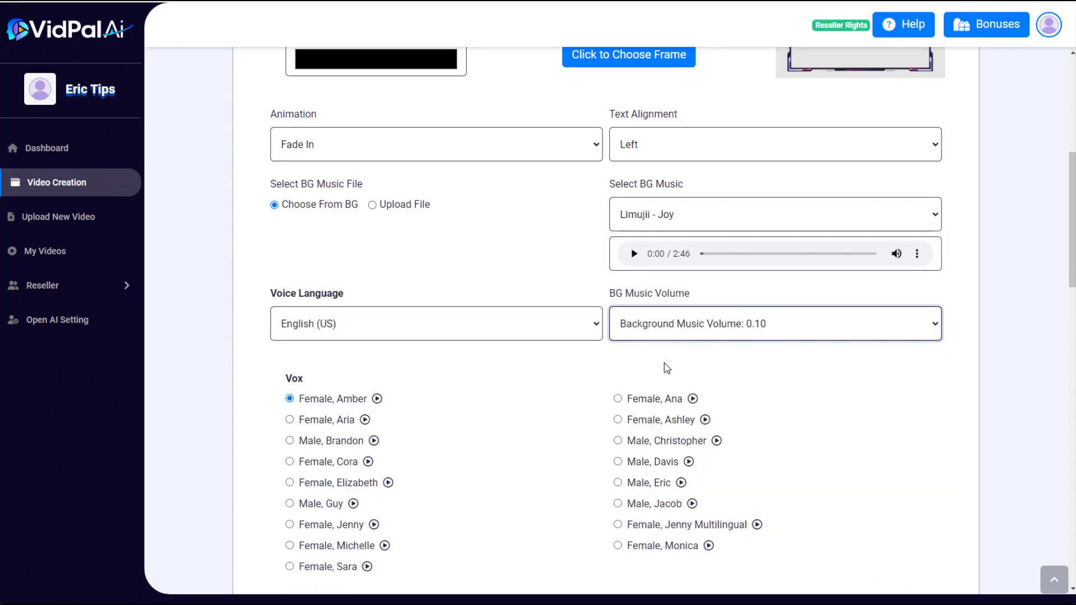
- Select the English (US) voice "Male, Davis" for the narration
{"action": "scroll", "coordinate": [505, 389], "scroll_direction": "down", "scroll_amount": 2}
{"action": "scroll", "coordinate": [506, 389], "scroll_direction": "down", "scroll_amount": 3}
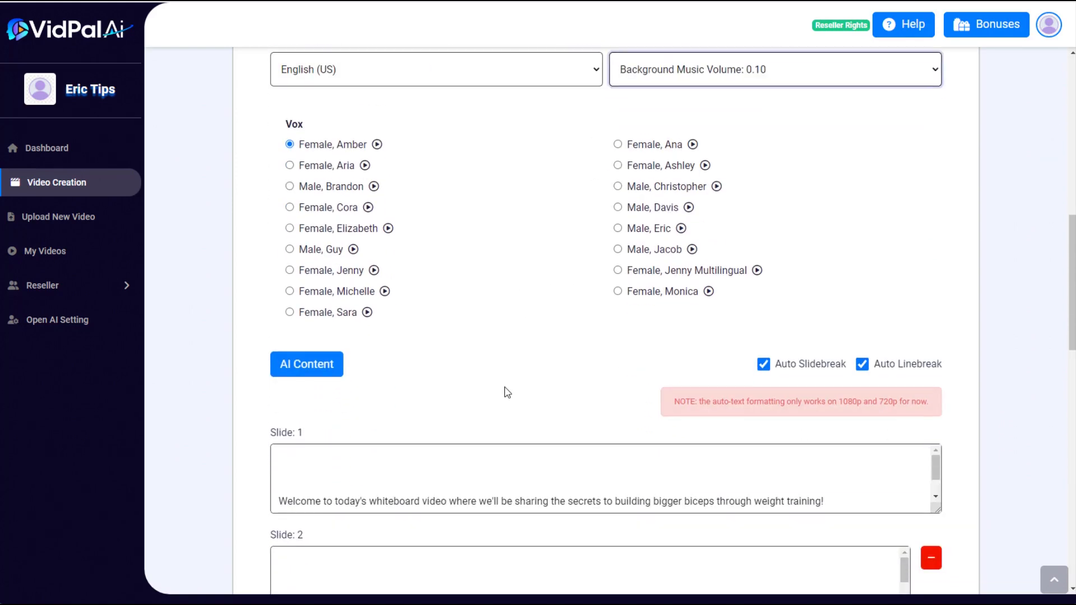
{"action": "scroll", "coordinate": [507, 388], "scroll_direction": "up", "scroll_amount": 2}
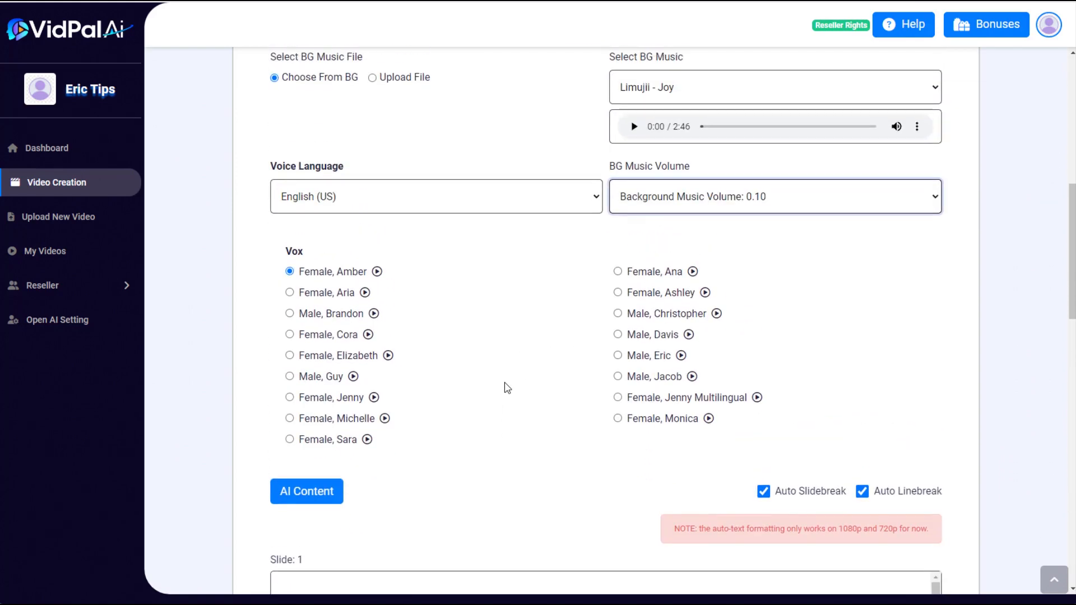
{"action": "left_click", "coordinate": [618, 335]}
- Remove the extra blank lines above the text in slides 1, 2 and 3
{"action": "scroll", "coordinate": [509, 336], "scroll_direction": "down", "scroll_amount": 5}
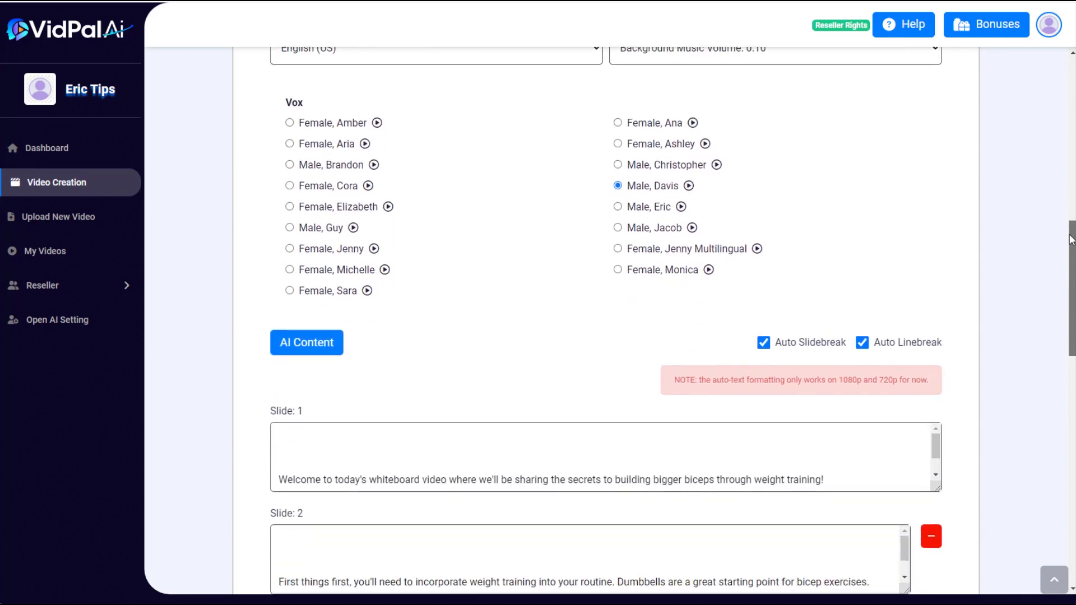
{"action": "left_click", "coordinate": [487, 335]}
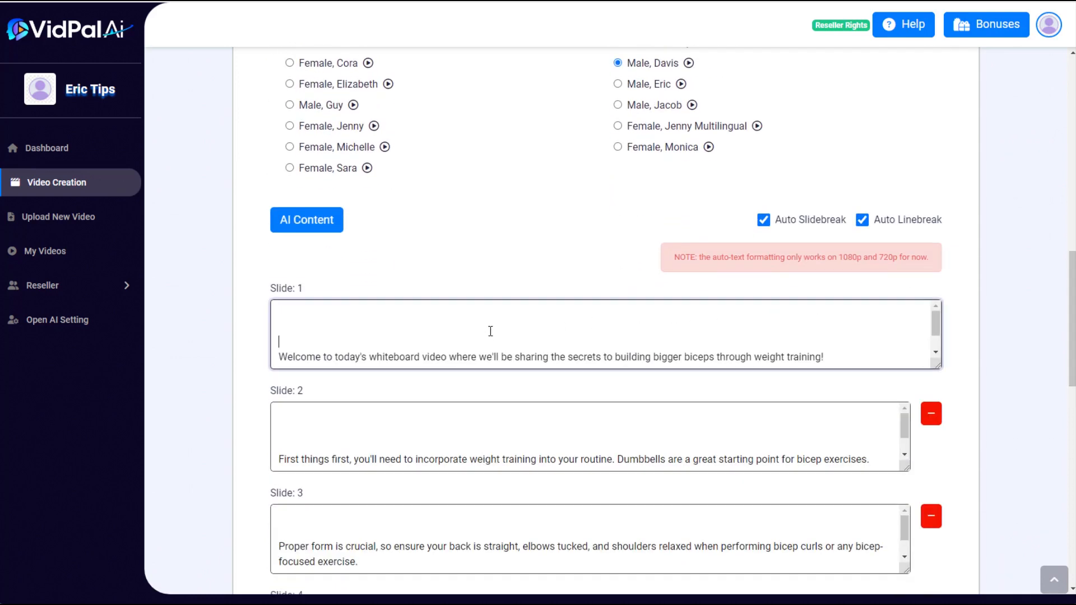
{"action": "key", "text": "BackSpace"}
{"action": "key", "text": "BackSpace"}
{"action": "left_click", "coordinate": [394, 439]}
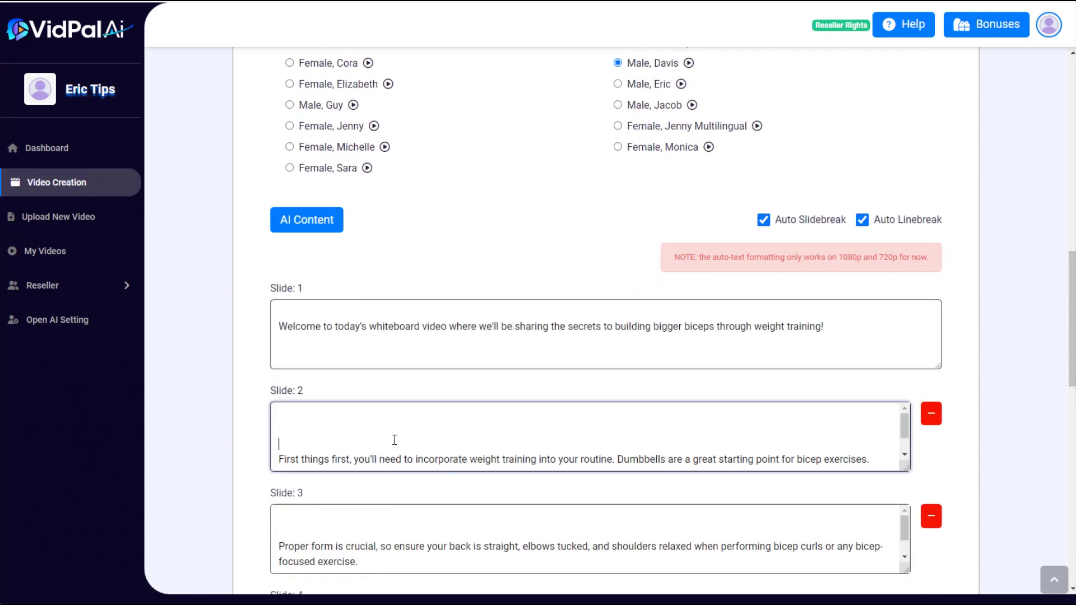
{"action": "key", "text": "BackSpace"}
{"action": "key", "text": "BackSpace"}
{"action": "left_click", "coordinate": [386, 526]}
{"action": "key", "text": "BackSpace"}
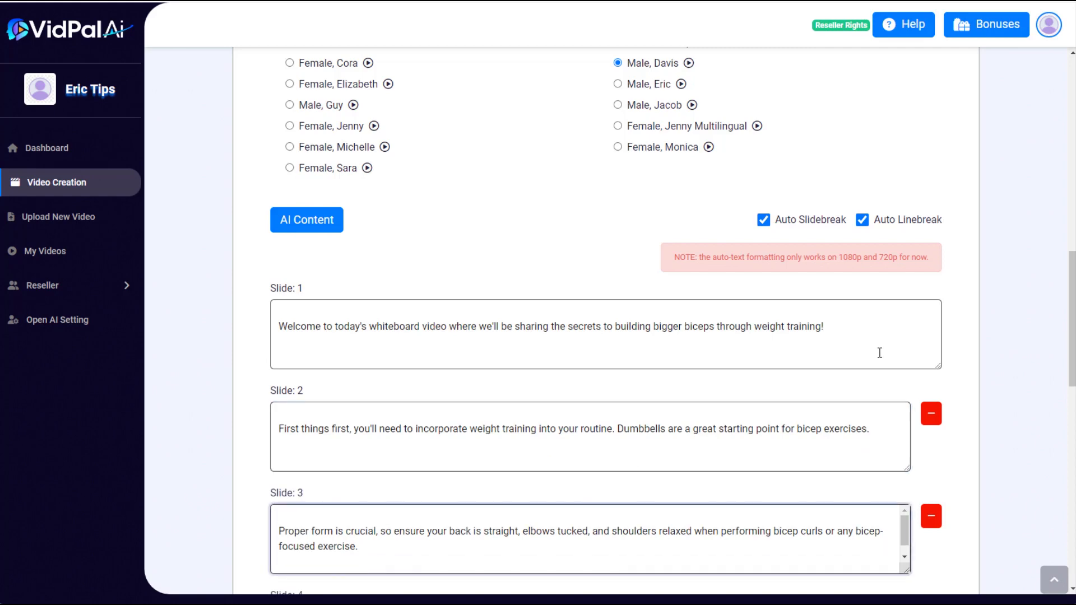
- In slide 10, join the "Thank you for tuning in!" paragraph onto the end of the summary paragraph
{"action": "scroll", "coordinate": [962, 357], "scroll_direction": "down", "scroll_amount": 1}
{"action": "scroll", "coordinate": [1064, 383], "scroll_direction": "down", "scroll_amount": 4}
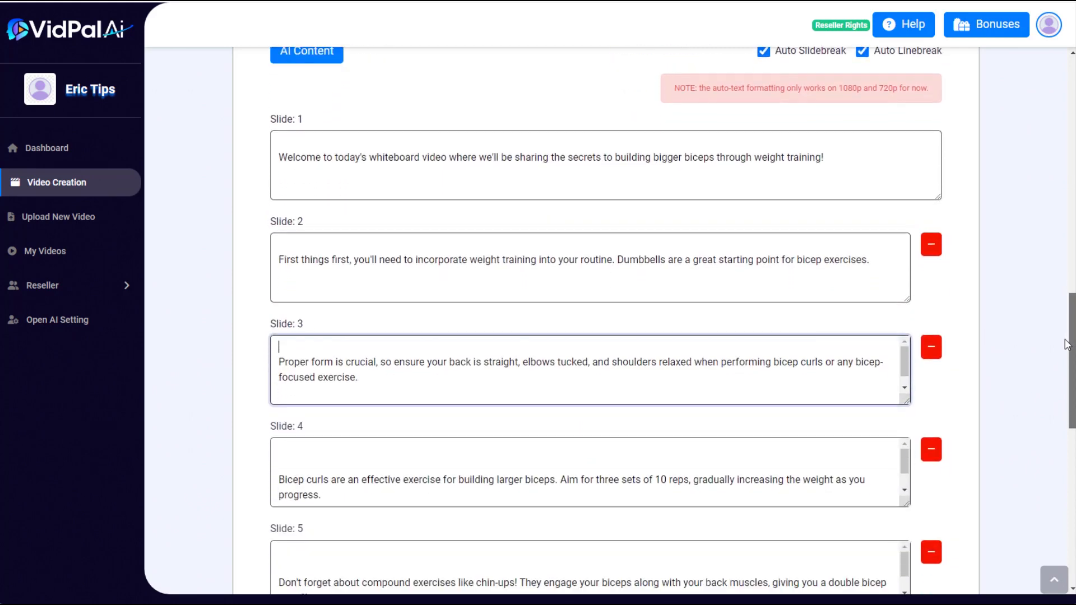
{"action": "scroll", "coordinate": [1065, 382], "scroll_direction": "down", "scroll_amount": 9}
{"action": "left_click", "coordinate": [901, 480]}
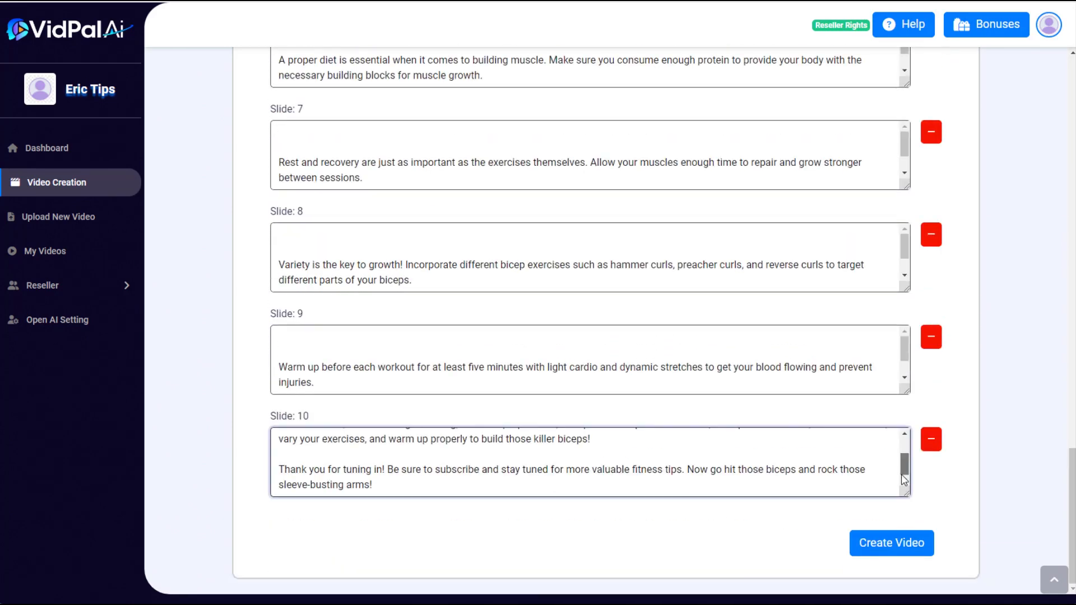
{"action": "key", "text": "BackSpace"}
{"action": "key", "text": "BackSpace"}
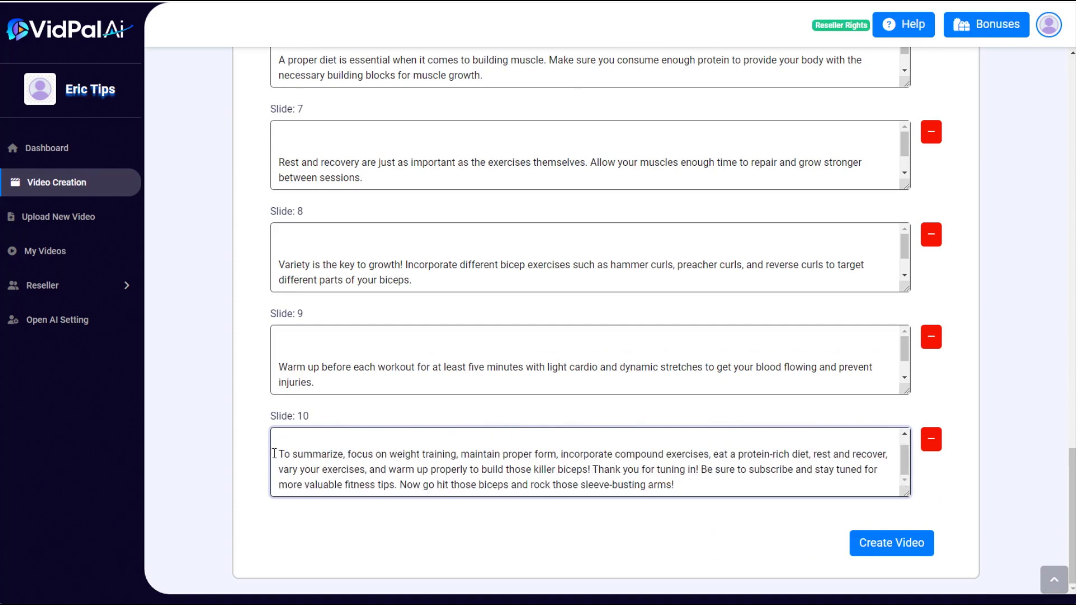
- Remove the blank lines above slide 10's text and its thank-you and subscribe sentences, and generate the video
{"action": "key", "text": "BackSpace"}
{"action": "key", "text": "BackSpace"}
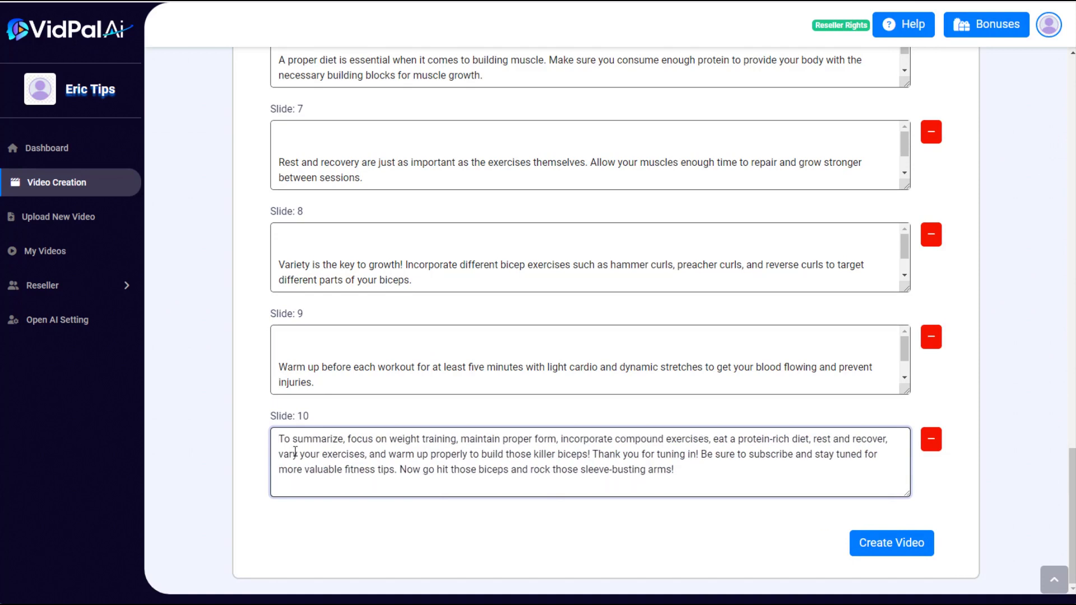
{"action": "left_click_drag", "start_coordinate": [589, 457], "coordinate": [402, 471]}
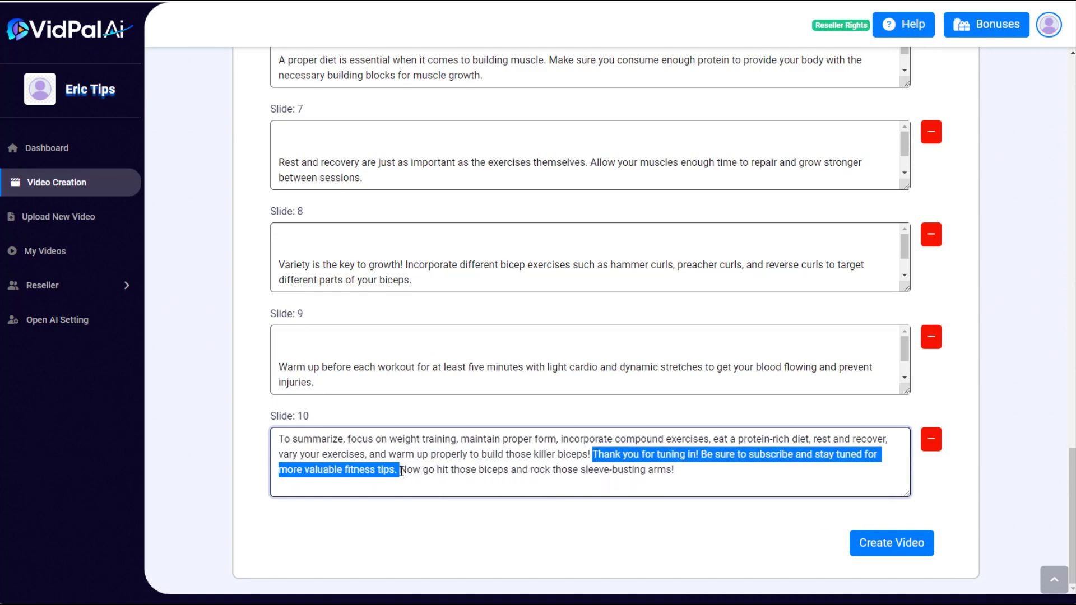
{"action": "key", "text": "BackSpace"}
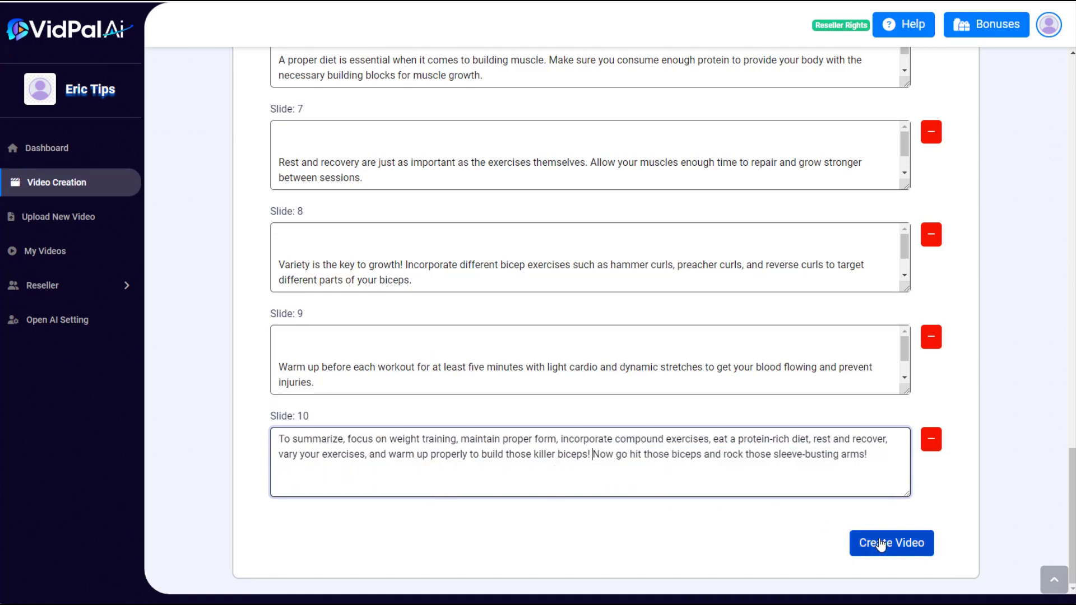
{"action": "left_click", "coordinate": [881, 546]}
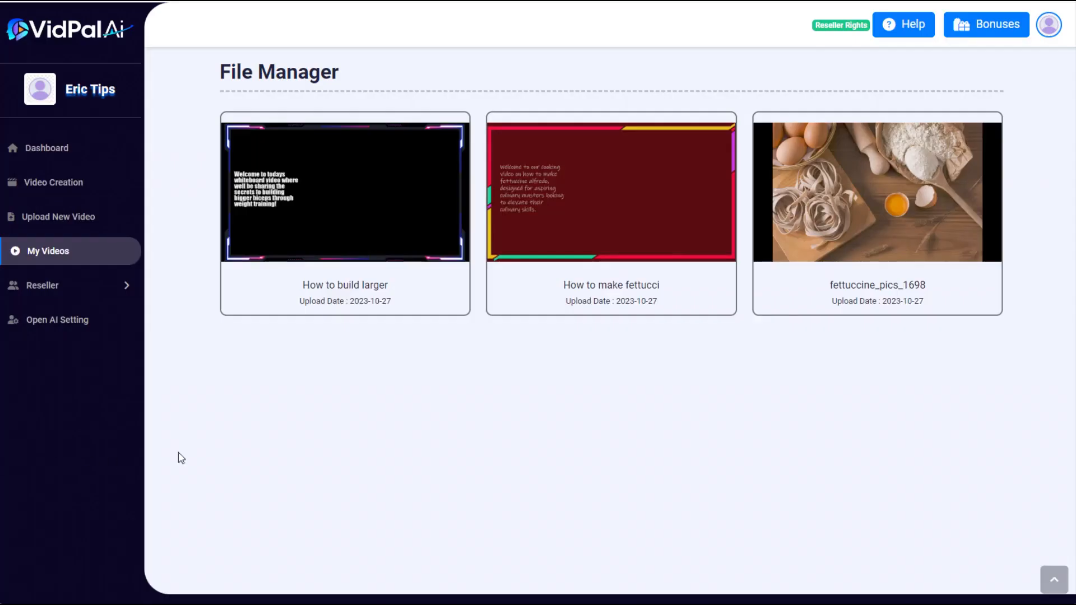
- Preview the "How to build larger" video, close the preview and open that video for editing
{"action": "mouse_move", "coordinate": [324, 163]}
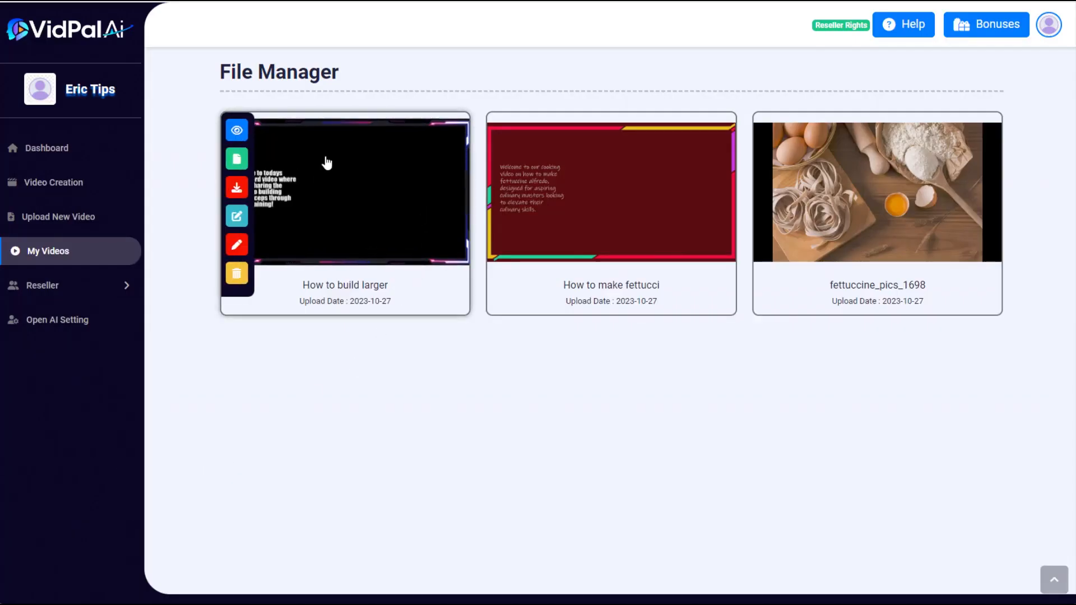
{"action": "left_click", "coordinate": [238, 132]}
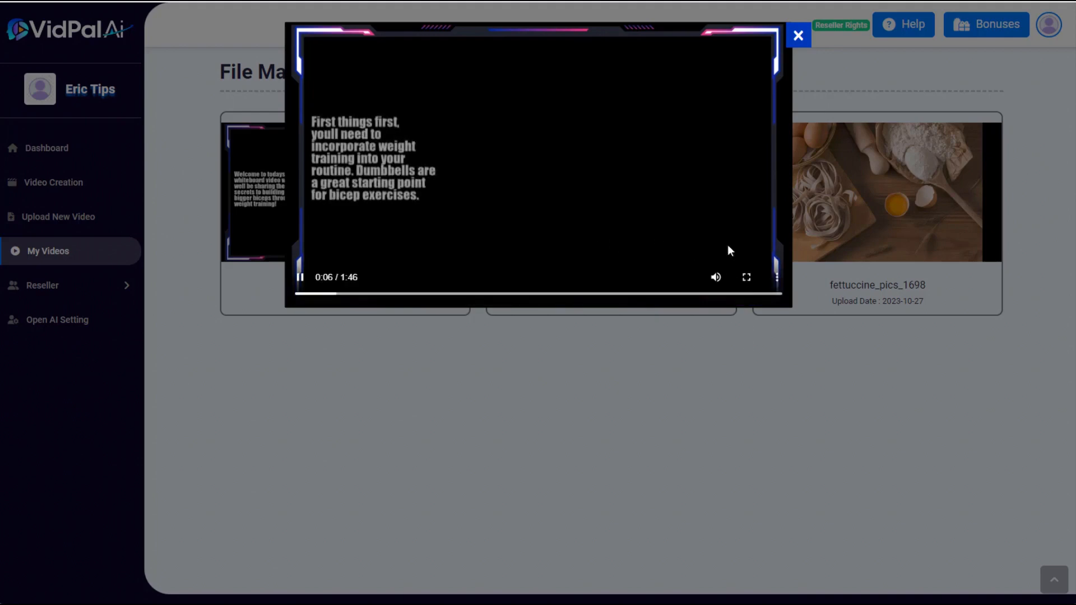
{"action": "left_click", "coordinate": [795, 36]}
{"action": "mouse_move", "coordinate": [343, 212]}
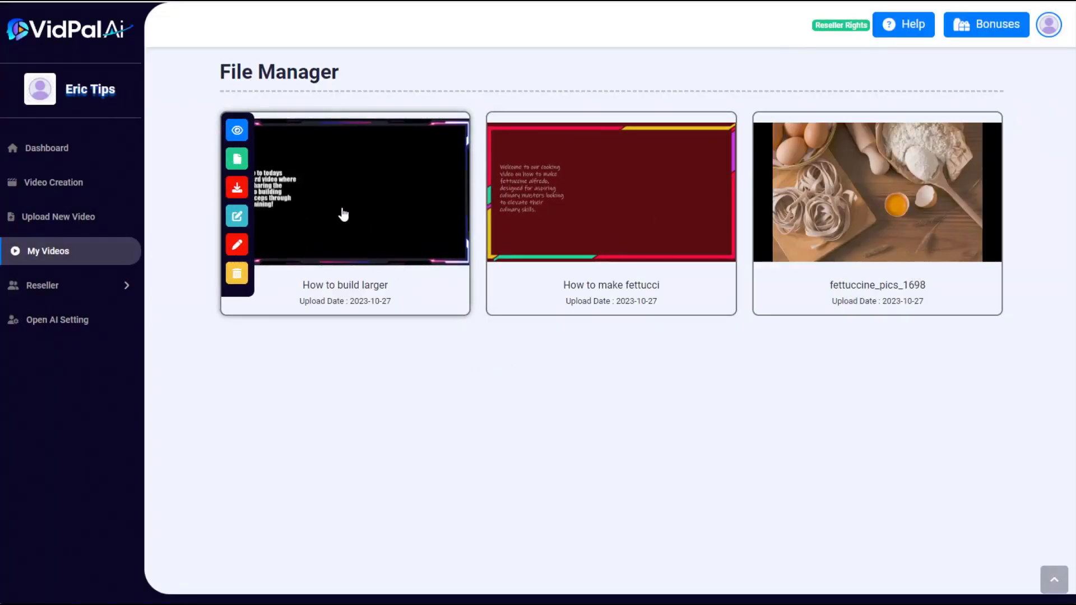
{"action": "left_click", "coordinate": [238, 216]}
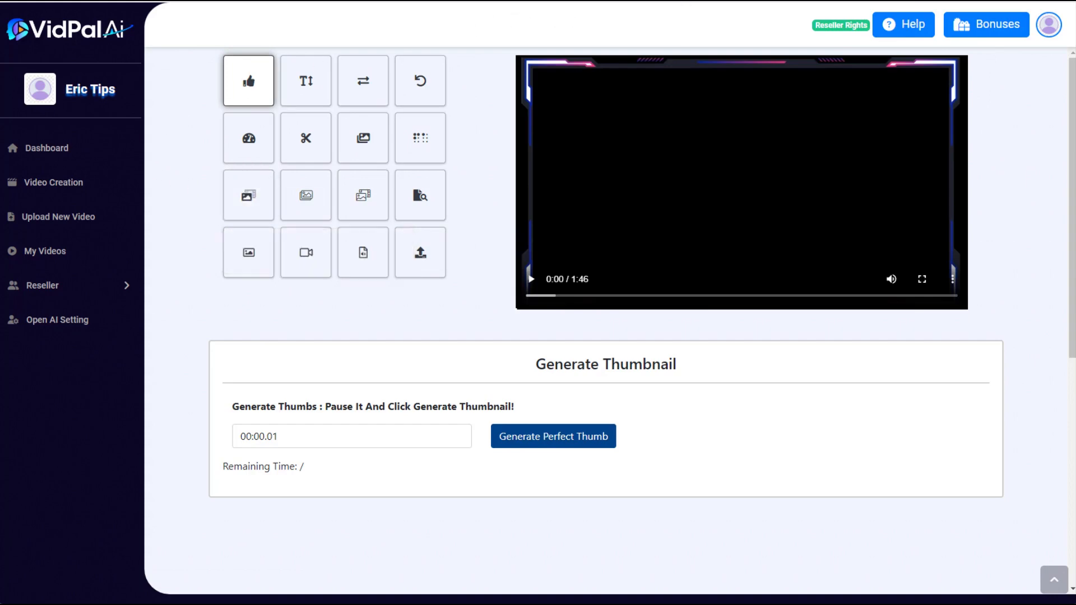
- Switch to Pexels, search for "biceps" and show the video results
{"action": "left_click", "coordinate": [714, 1]}
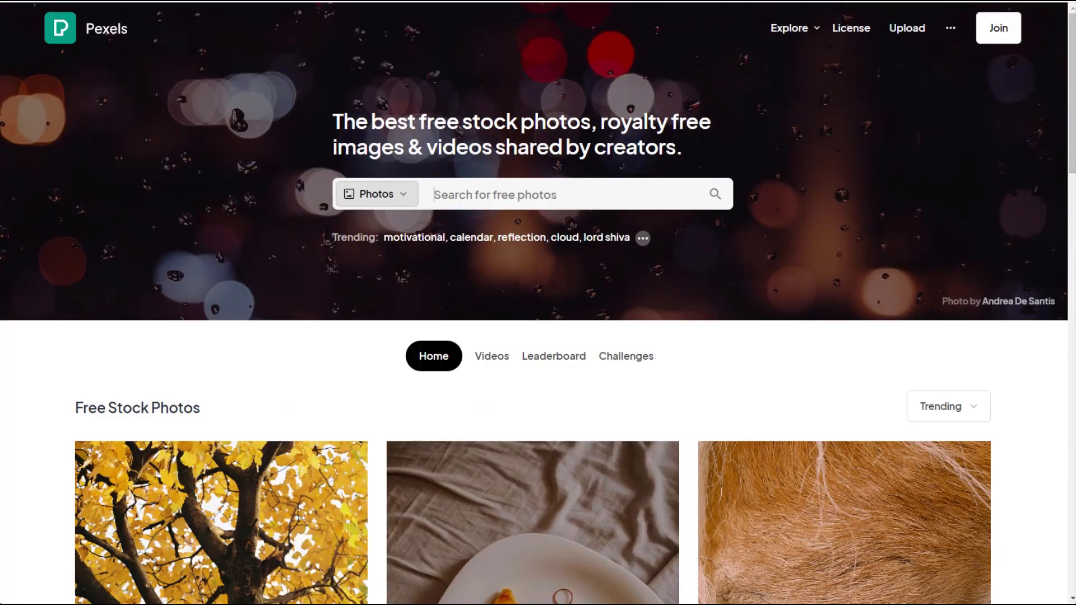
{"action": "left_click", "coordinate": [530, 191]}
{"action": "type", "text": "biceps"}
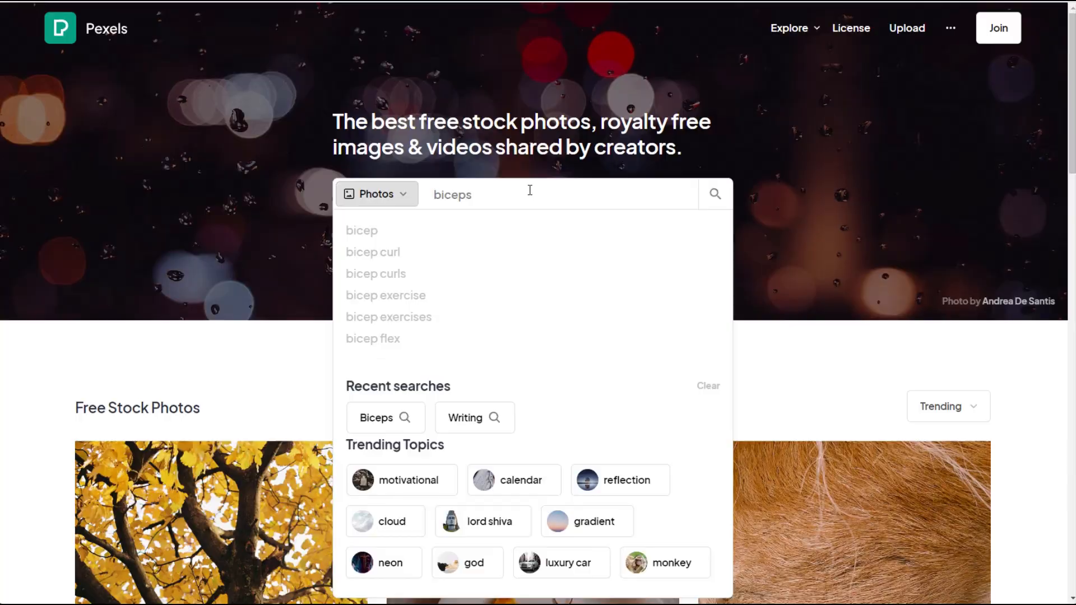
{"action": "key", "text": "Return"}
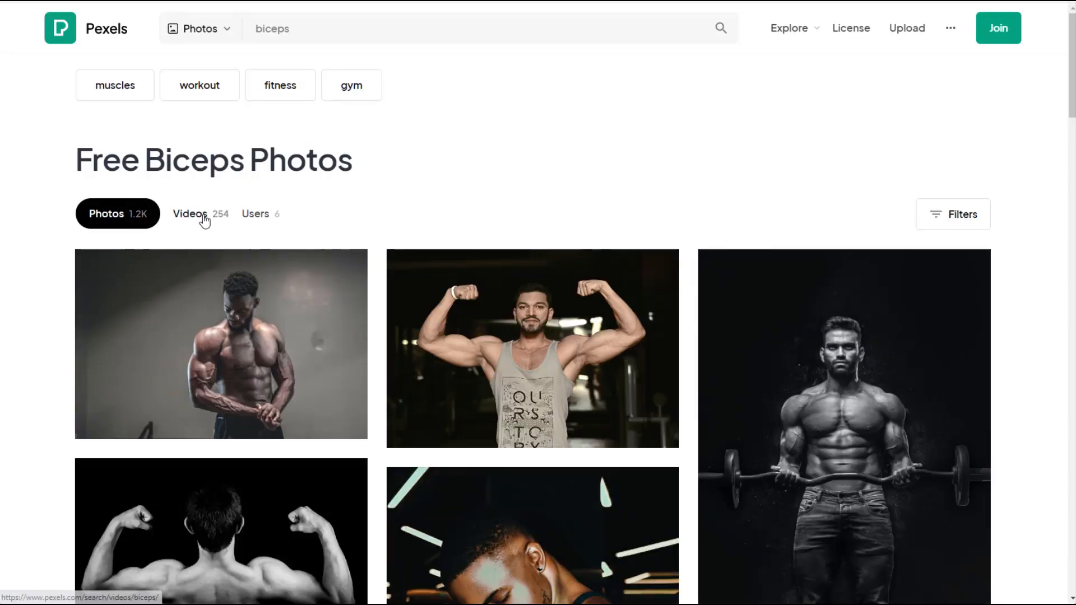
{"action": "left_click", "coordinate": [203, 215]}
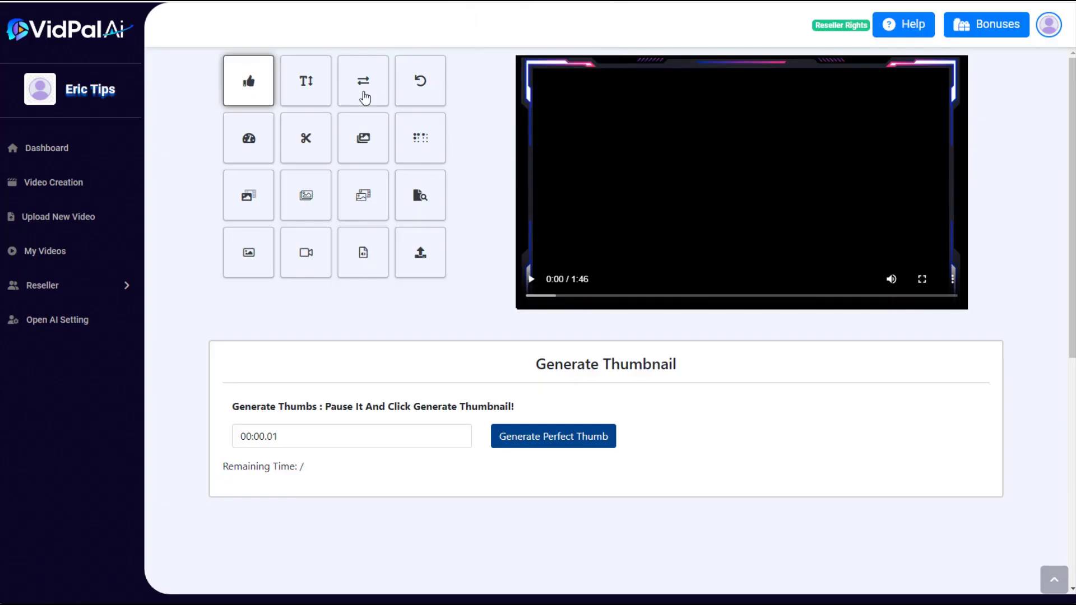
- Back in VidPal Ai, load the 720p Pexels clip 5616403 as a fade-in fade-out video overlay
{"action": "left_click", "coordinate": [261, 196]}
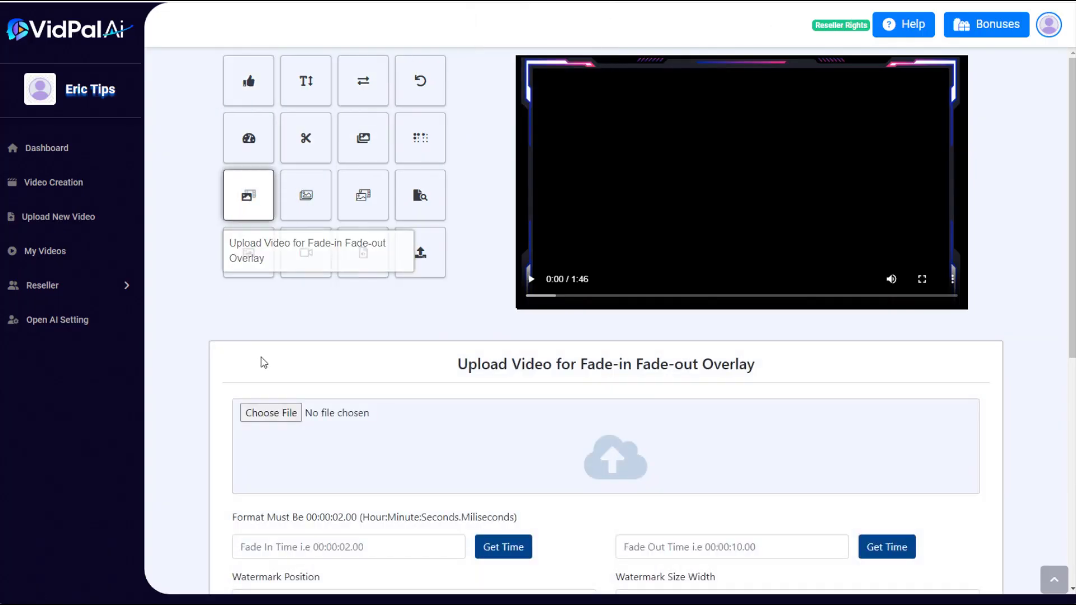
{"action": "left_click", "coordinate": [272, 415]}
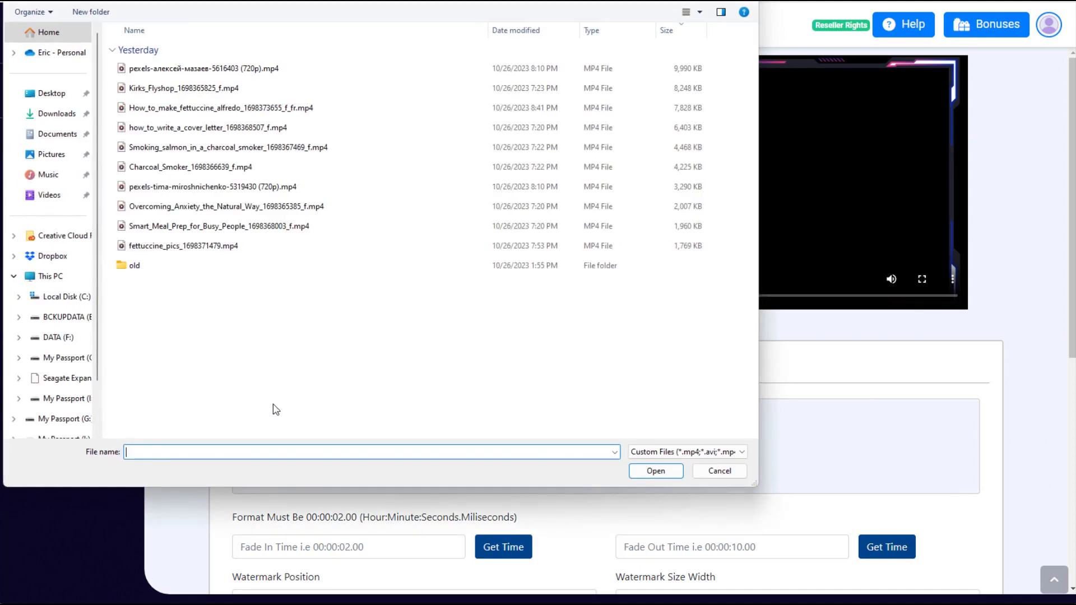
{"action": "double_click", "coordinate": [215, 69]}
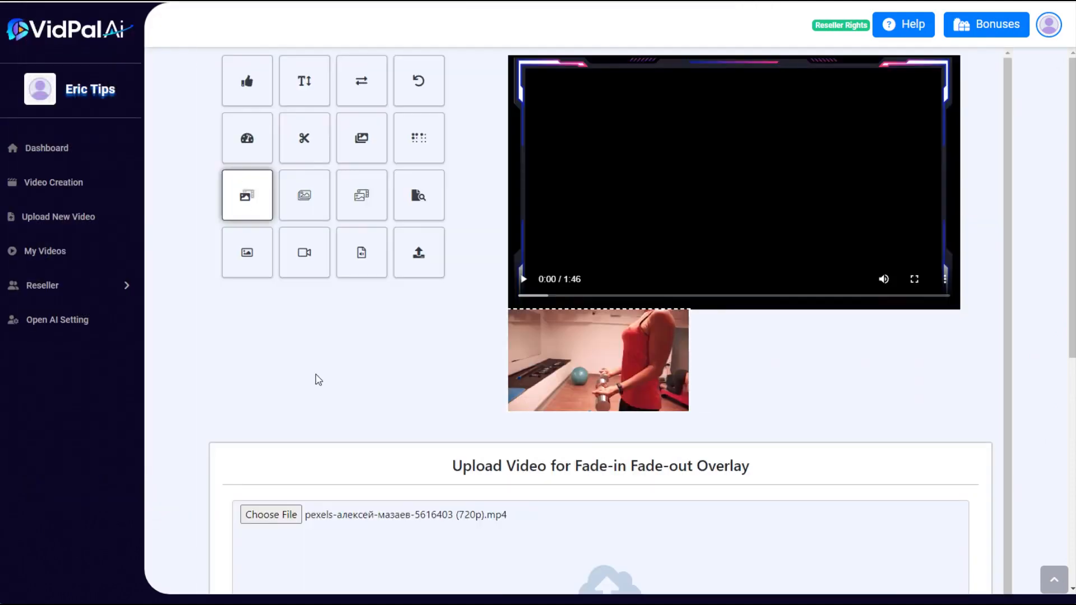
- Place the overlay clip in the right half of the video frame and enlarge it to about 940 wide
{"action": "left_click_drag", "start_coordinate": [567, 355], "coordinate": [789, 172]}
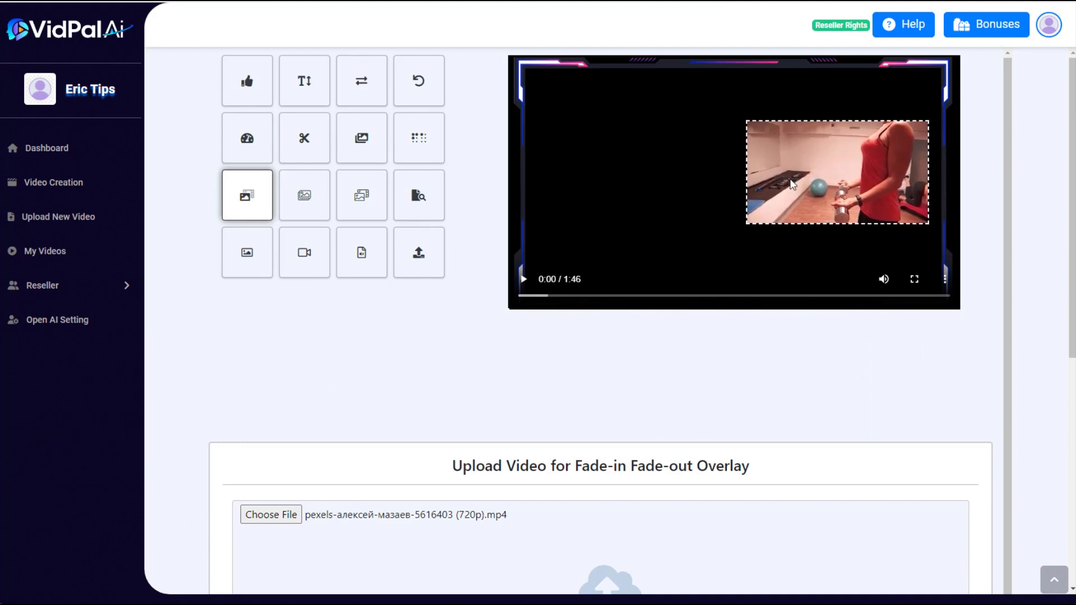
{"action": "left_click", "coordinate": [543, 296]}
{"action": "left_click_drag", "start_coordinate": [810, 218], "coordinate": [776, 223]}
{"action": "left_click_drag", "start_coordinate": [784, 166], "coordinate": [784, 179]}
- Set the overlay's fade-in time to 0 and fade-out time to 50, and process the video
{"action": "scroll", "coordinate": [380, 420], "scroll_direction": "down", "scroll_amount": 6}
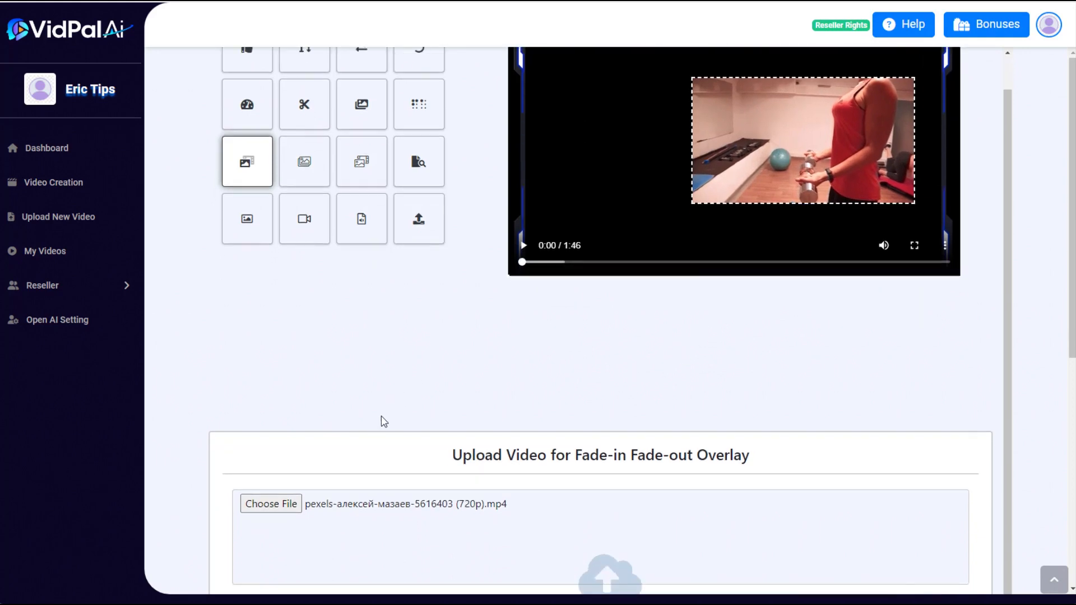
{"action": "left_click", "coordinate": [495, 415]}
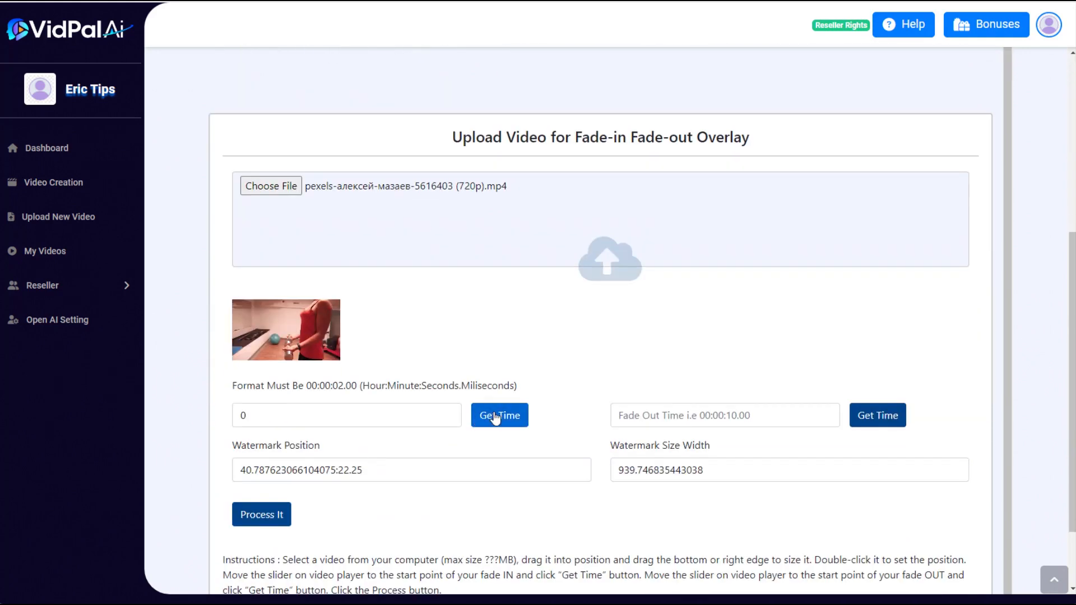
{"action": "left_click", "coordinate": [745, 411]}
{"action": "left_click", "coordinate": [746, 445]}
{"action": "scroll", "coordinate": [755, 428], "scroll_direction": "down", "scroll_amount": 1}
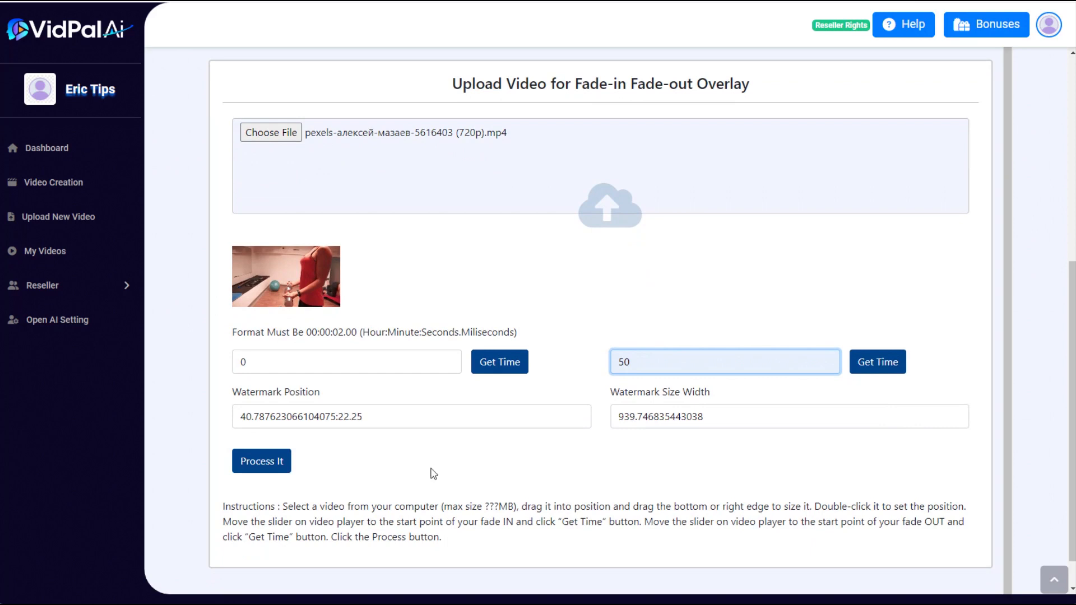
{"action": "left_click", "coordinate": [274, 464]}
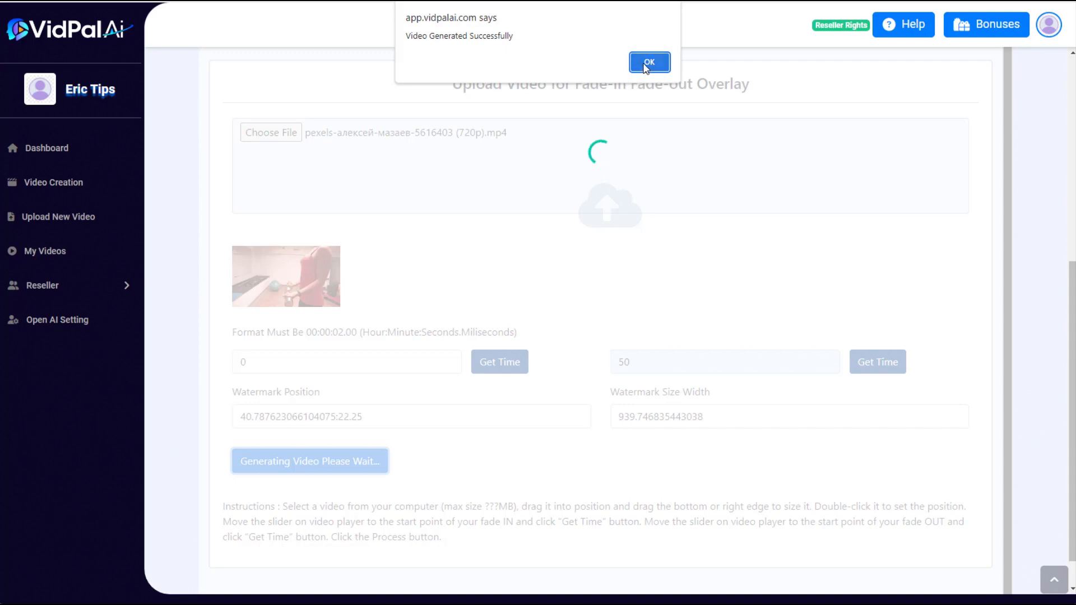
{"action": "left_click", "coordinate": [645, 65]}
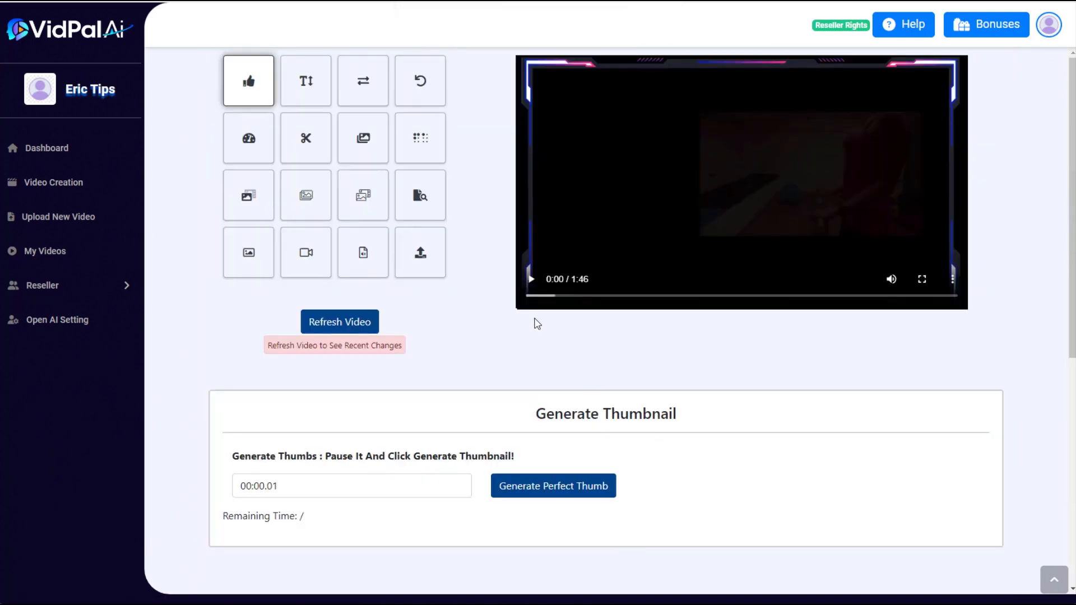
- Play the processed video at several points up to about 0:26 to check the dumbbell overlay beside the text
{"action": "left_click", "coordinate": [531, 279]}
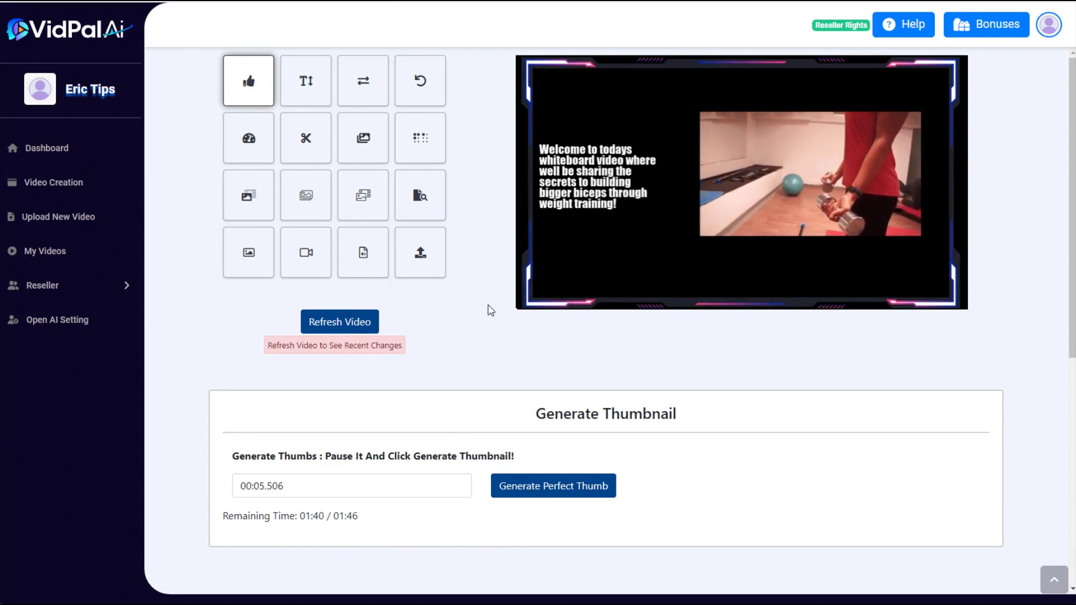
{"action": "mouse_move", "coordinate": [535, 290]}
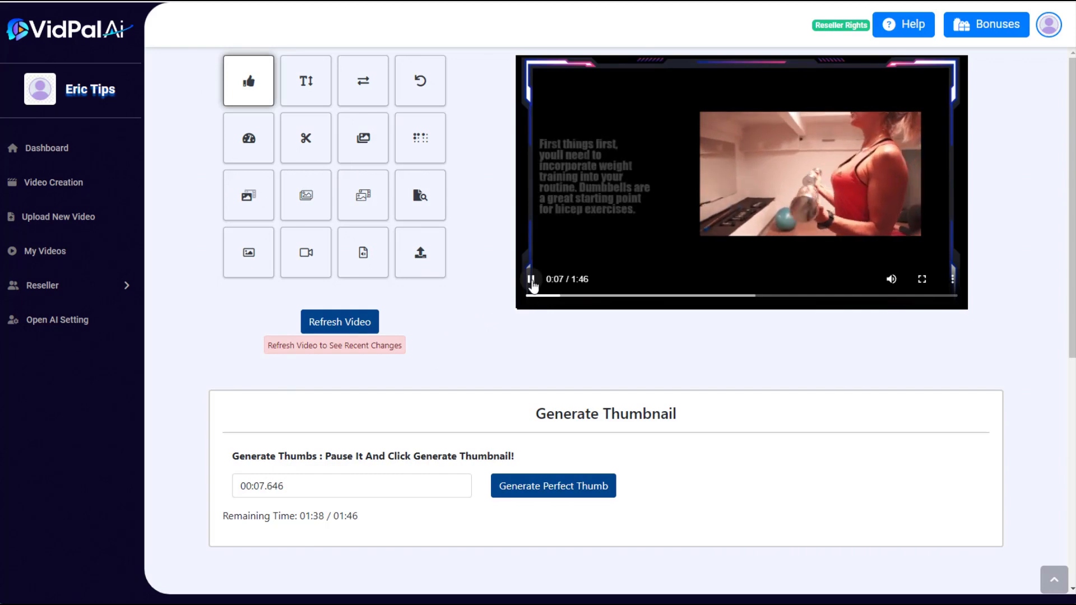
{"action": "left_click", "coordinate": [586, 296]}
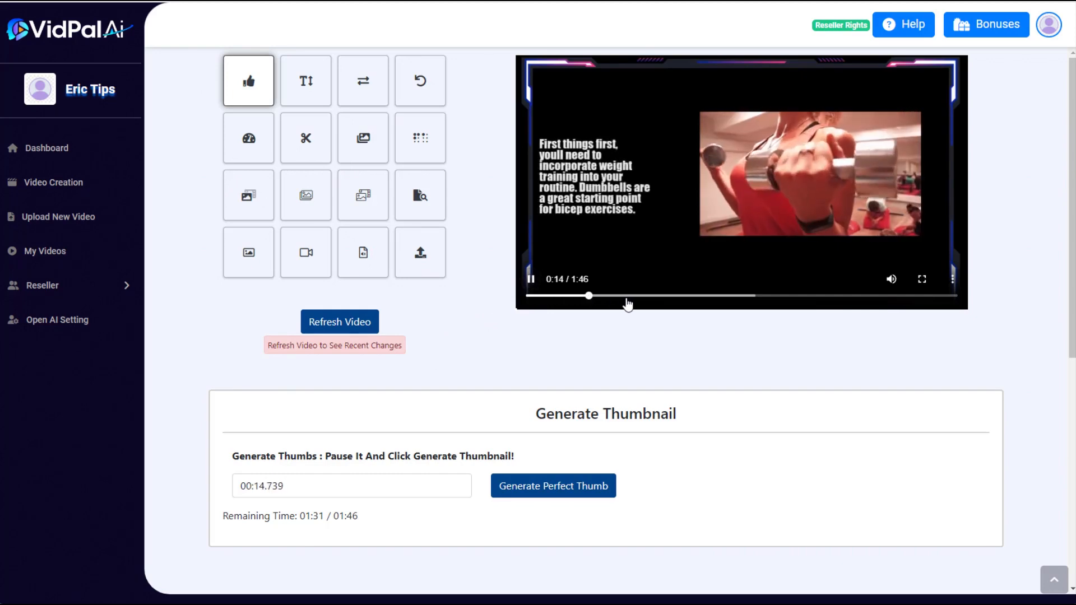
{"action": "left_click", "coordinate": [631, 296]}
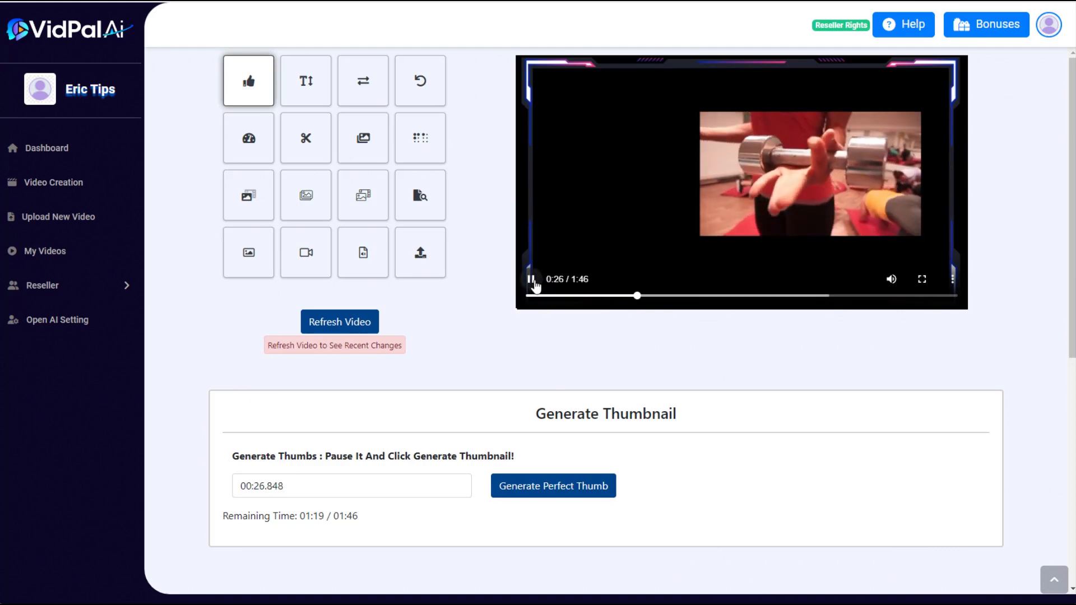
{"action": "left_click", "coordinate": [531, 278]}
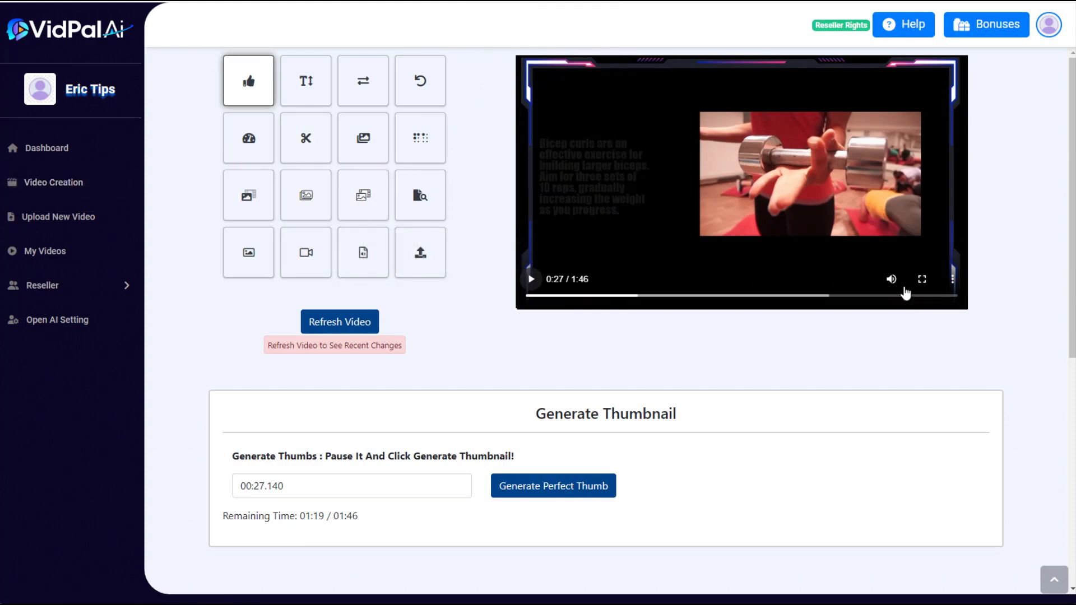
- Start a new Stock Images video and search for 20 images with the keyword "bicep muscle"
{"action": "left_click", "coordinate": [73, 186]}
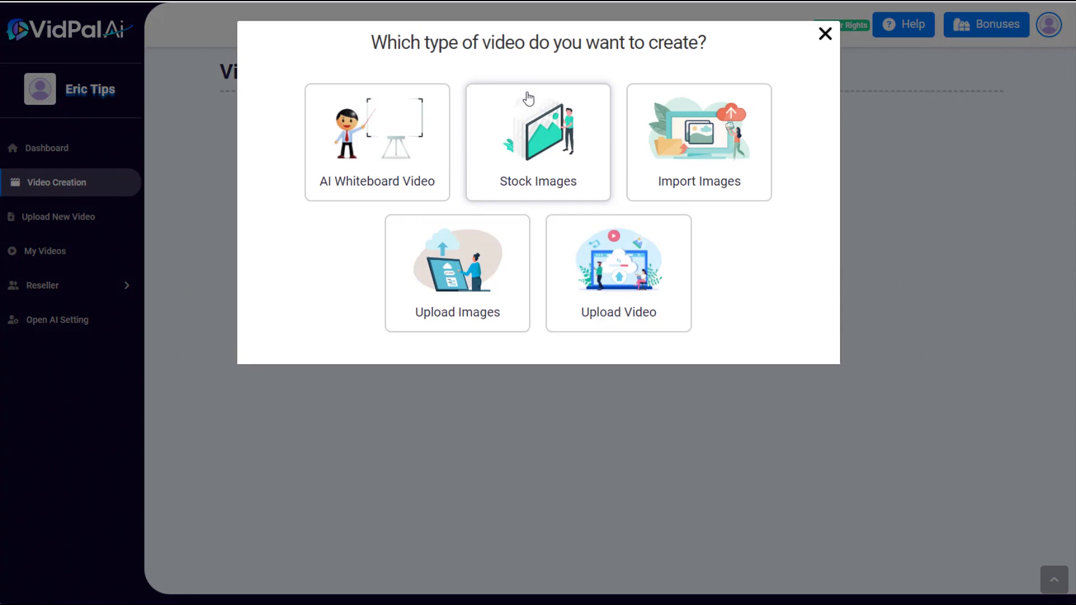
{"action": "left_click", "coordinate": [531, 139]}
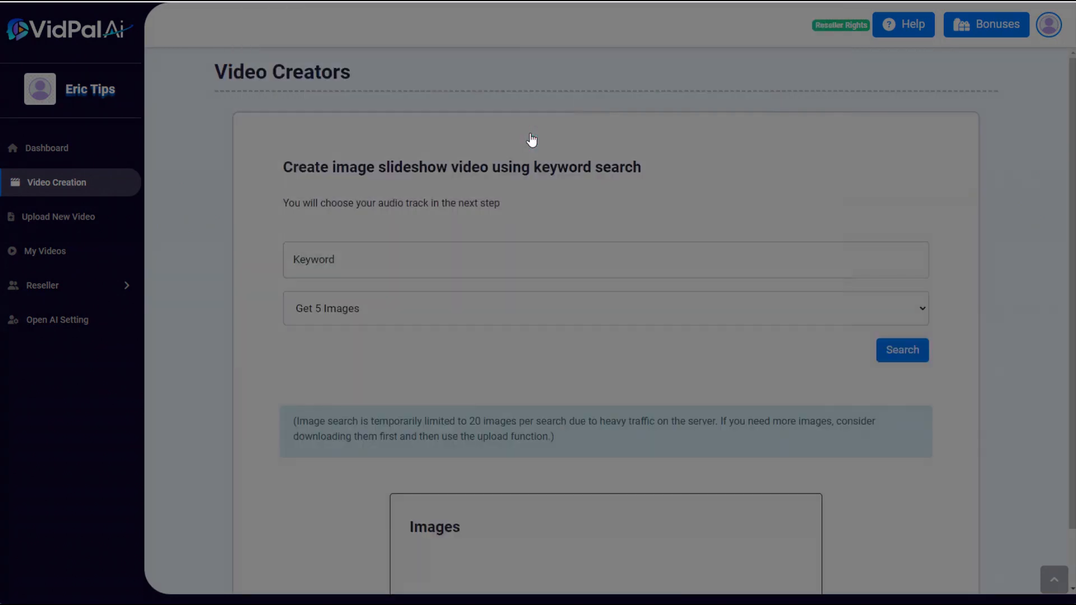
{"action": "left_click", "coordinate": [340, 265]}
{"action": "type", "text": "bicep muscle"}
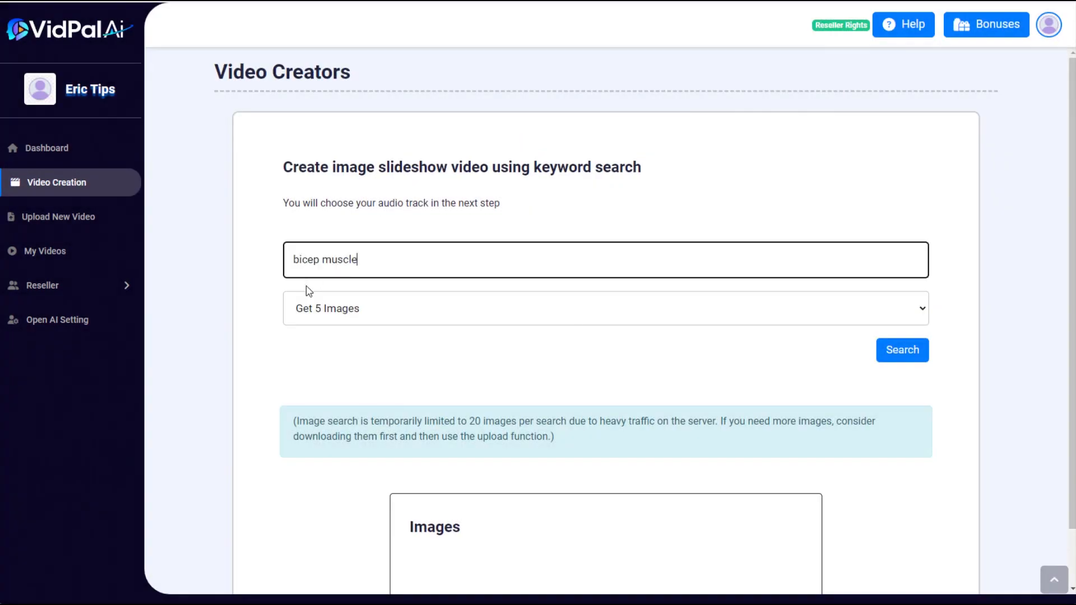
{"action": "left_click", "coordinate": [450, 308]}
{"action": "left_click", "coordinate": [385, 360]}
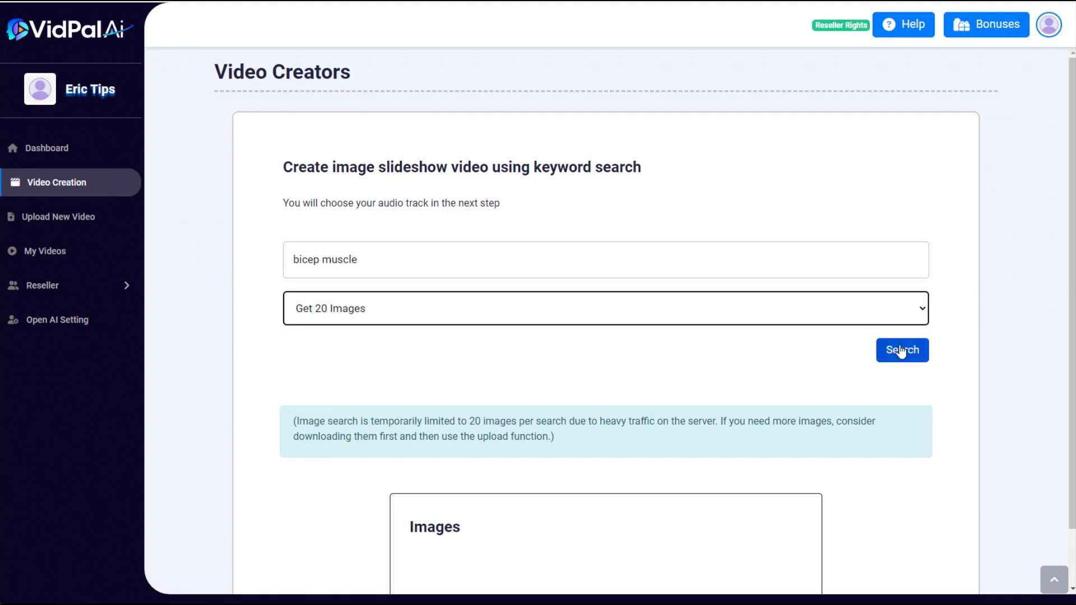
{"action": "left_click", "coordinate": [901, 352]}
- Review the found images and delete the last one, showing people on gym equipment
{"action": "scroll", "coordinate": [752, 355], "scroll_direction": "down", "scroll_amount": 5}
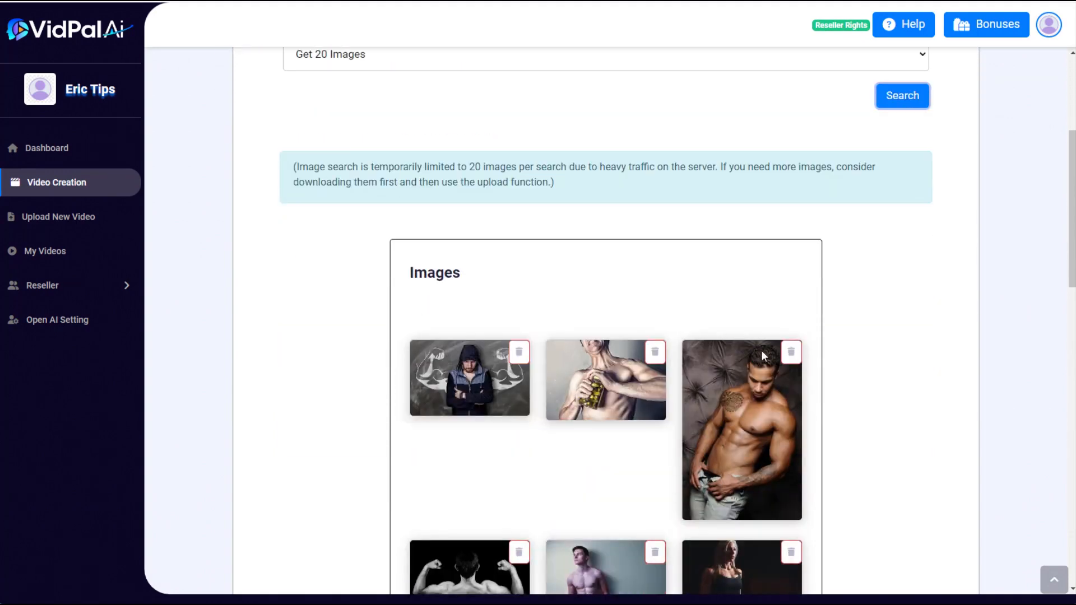
{"action": "scroll", "coordinate": [842, 357], "scroll_direction": "down", "scroll_amount": 4}
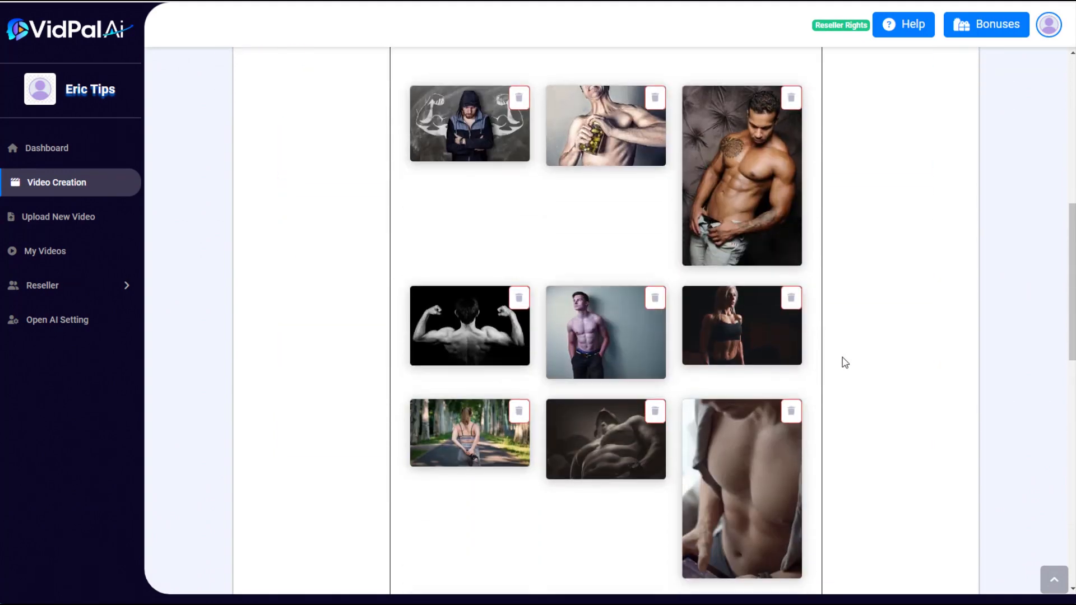
{"action": "scroll", "coordinate": [1057, 264], "scroll_direction": "down", "scroll_amount": 5}
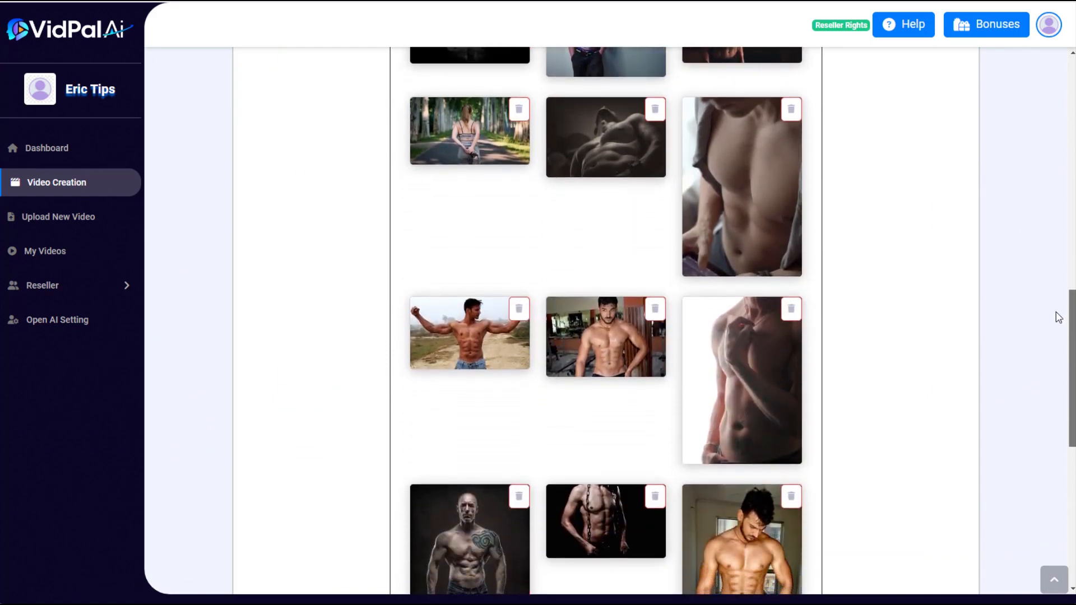
{"action": "left_click_drag", "start_coordinate": [1058, 317], "coordinate": [1063, 452]}
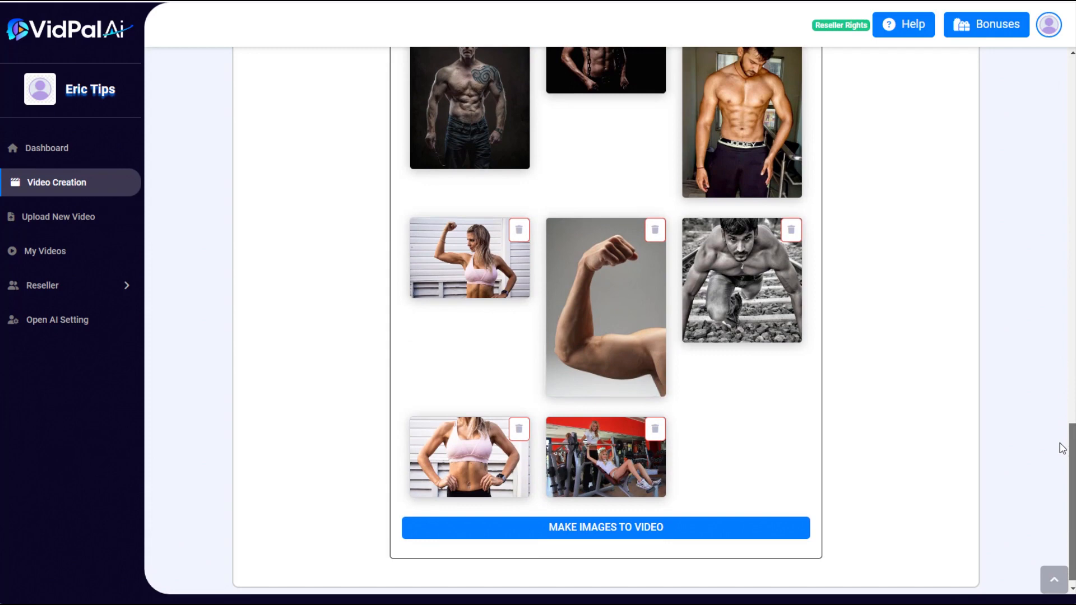
{"action": "left_click", "coordinate": [655, 432]}
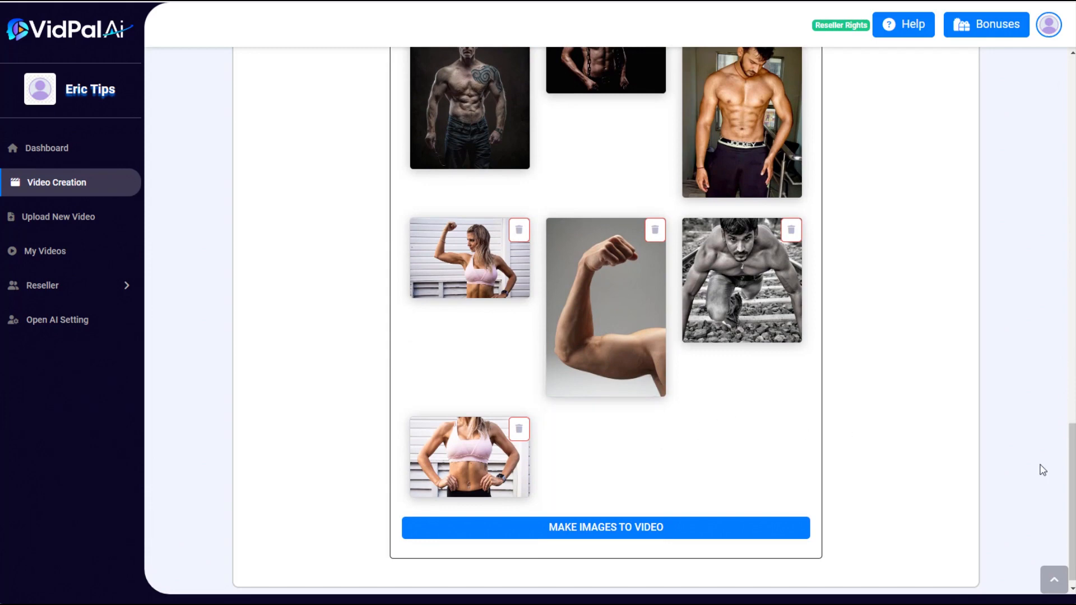
- Delete the image of the person on the tree-lined road from the found images
{"action": "scroll", "coordinate": [1042, 336], "scroll_direction": "up", "scroll_amount": 10}
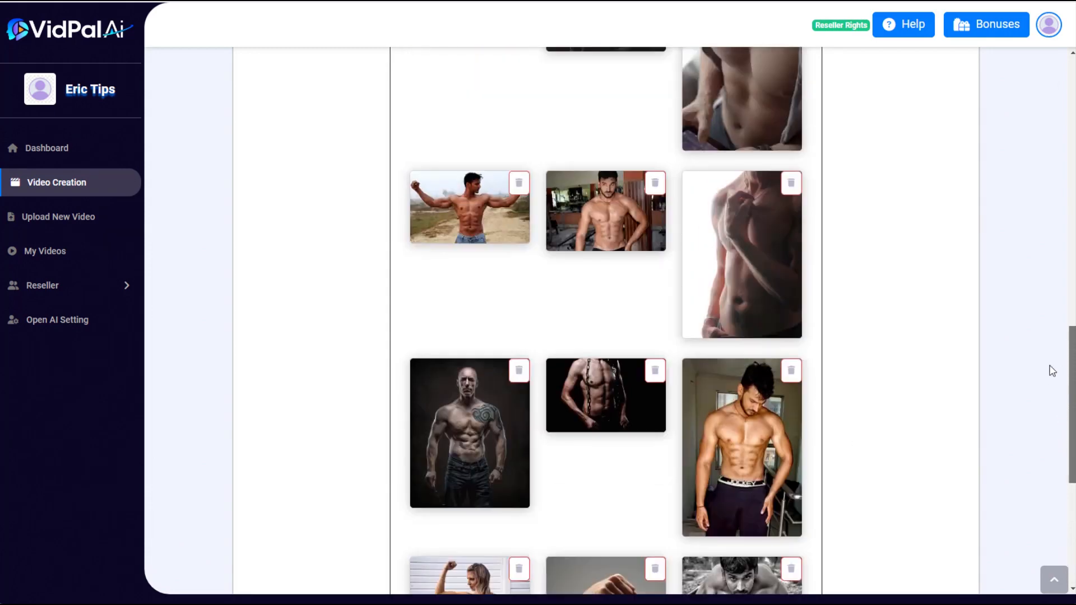
{"action": "scroll", "coordinate": [1040, 314], "scroll_direction": "up", "scroll_amount": 6}
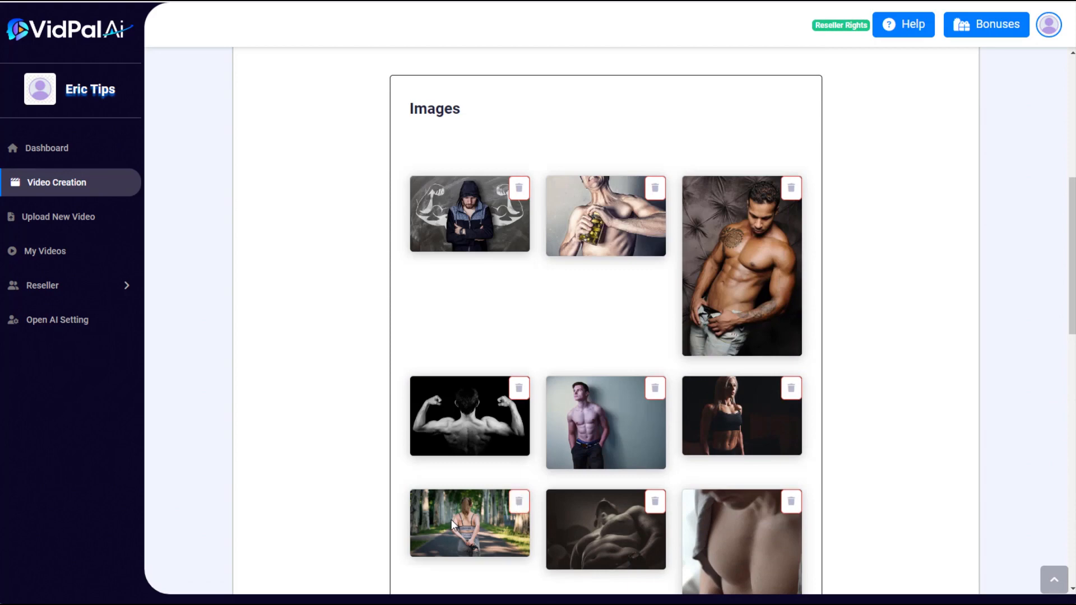
{"action": "left_click", "coordinate": [519, 504]}
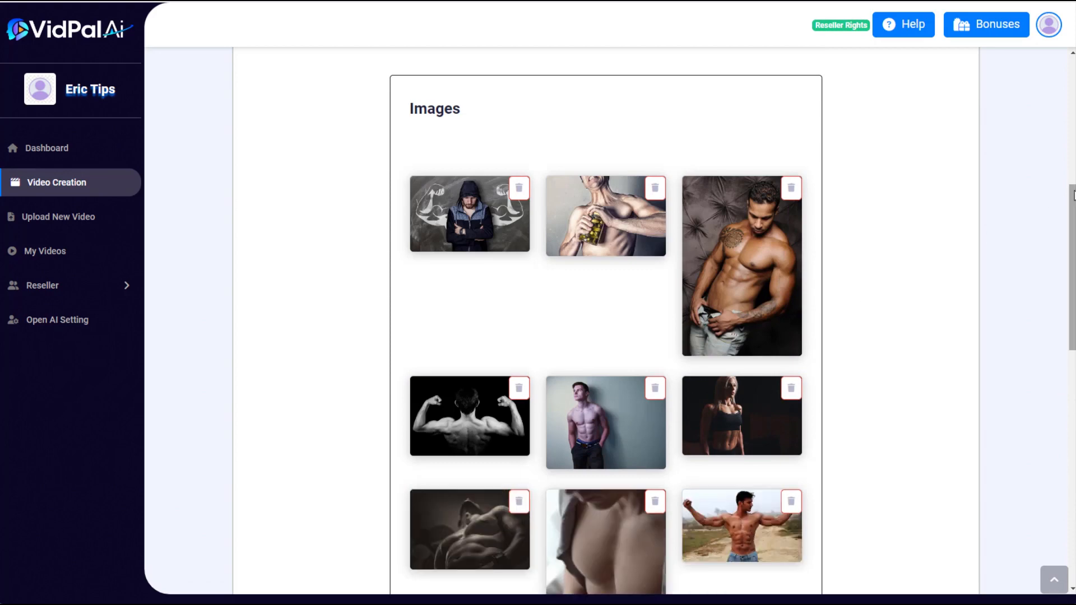
- Make the remaining images into an HD 720p video titled "bicep pics" with the image duration set to 4 and no music
{"action": "left_click_drag", "start_coordinate": [1073, 197], "coordinate": [1012, 421]}
{"action": "left_click", "coordinate": [623, 544]}
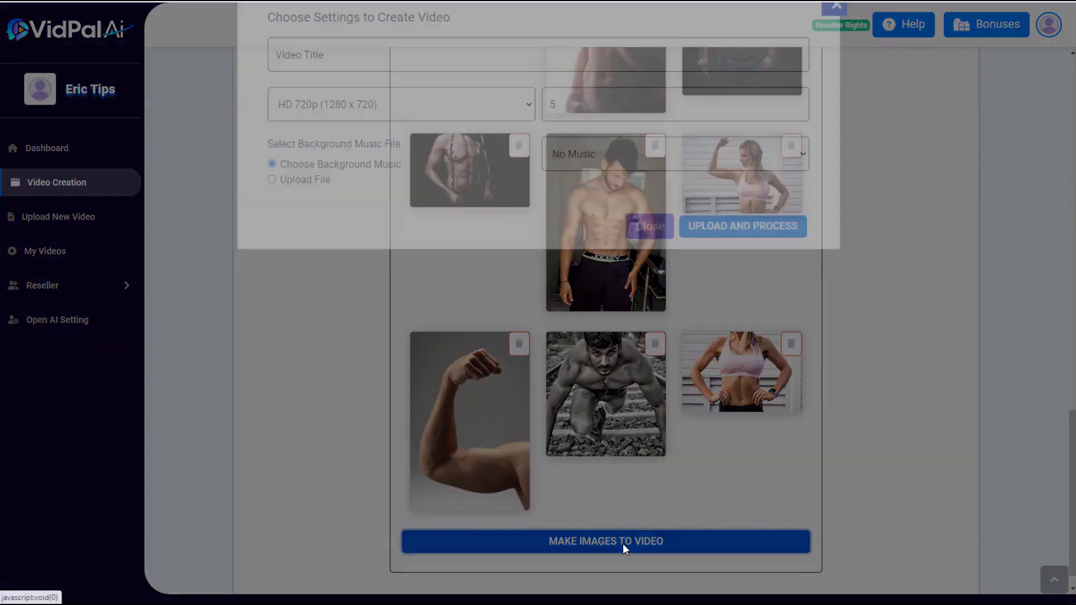
{"action": "left_click", "coordinate": [309, 79]}
{"action": "type", "text": "bicep pics"}
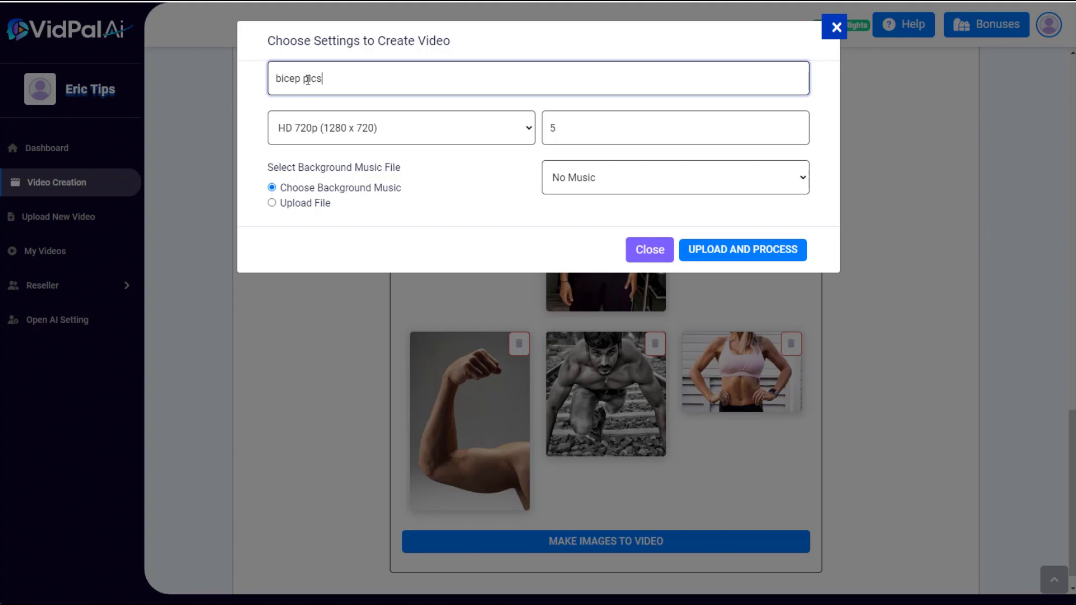
{"action": "double_click", "coordinate": [550, 126]}
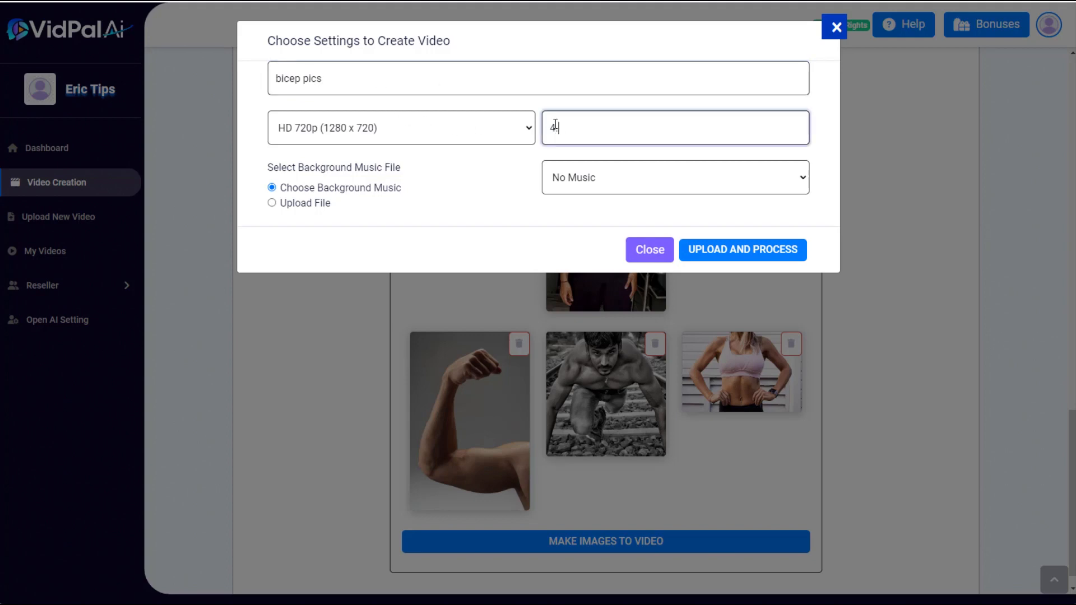
{"action": "left_click", "coordinate": [751, 250]}
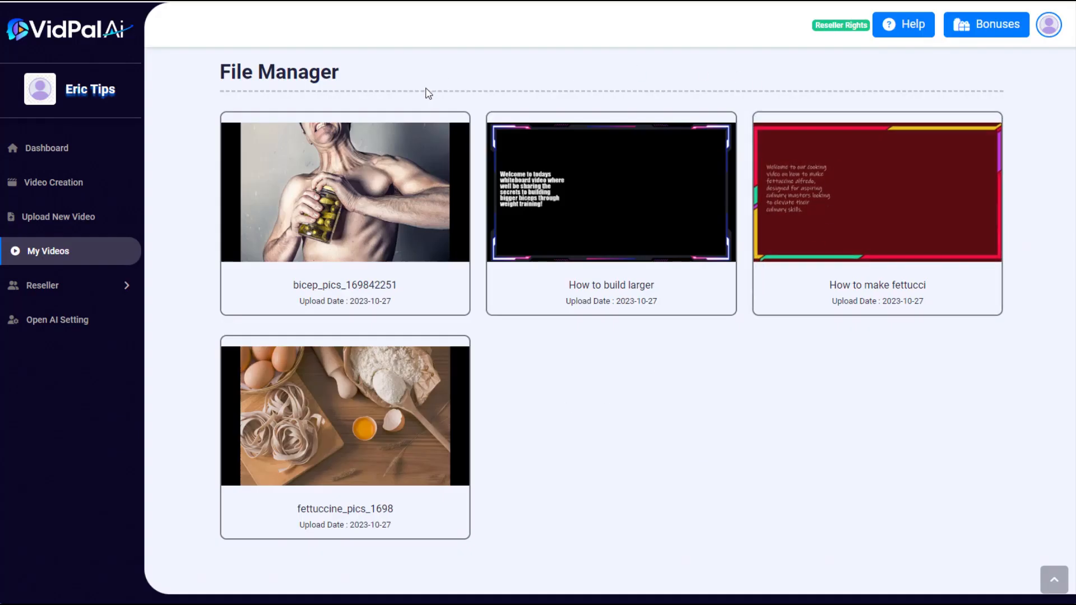
- Open the "How to build larger" video for editing and move its playback position to about 0:26
{"action": "mouse_move", "coordinate": [298, 178]}
{"action": "mouse_move", "coordinate": [613, 226]}
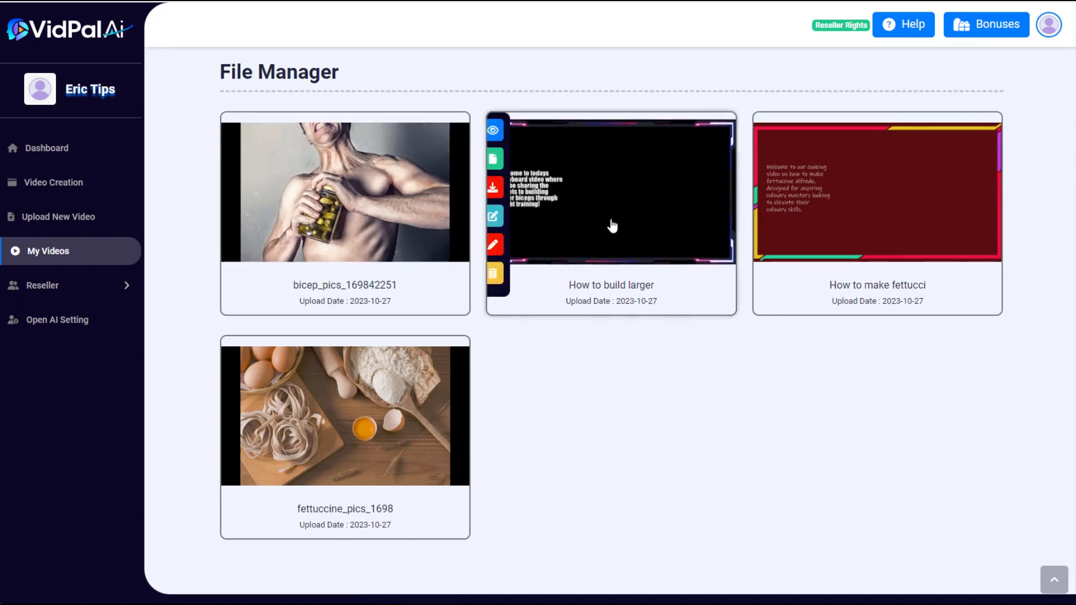
{"action": "left_click", "coordinate": [504, 218]}
{"action": "left_click_drag", "start_coordinate": [555, 297], "coordinate": [635, 301]}
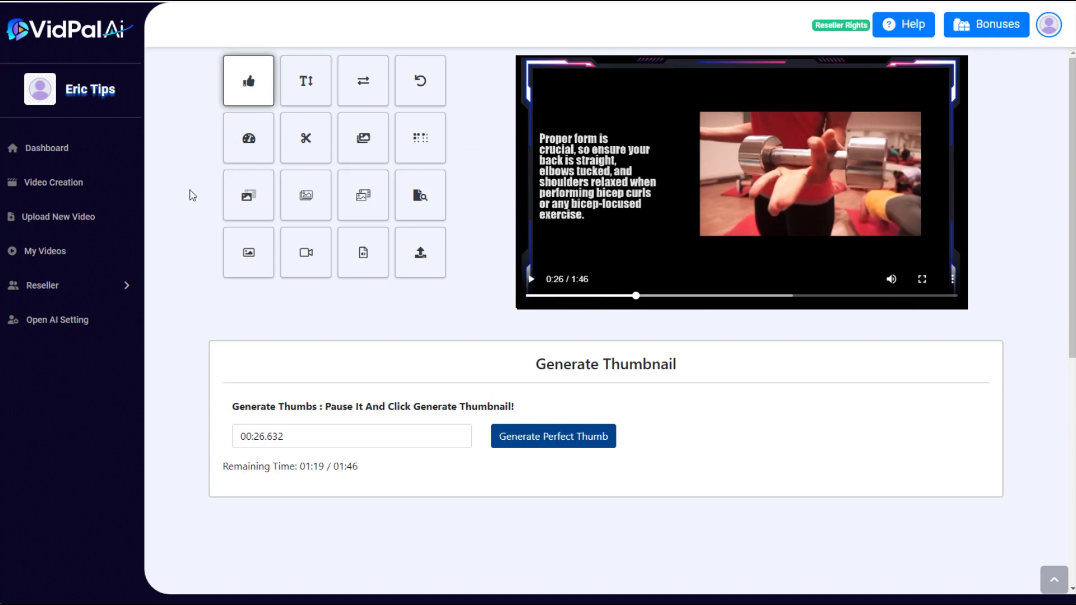
- Add bicep_pics_1698422516.mp4 as a fade-in fade-out video overlay, positioned over the dumbbell clip and enlarged to cover it
{"action": "left_click", "coordinate": [244, 199]}
{"action": "left_click", "coordinate": [280, 416]}
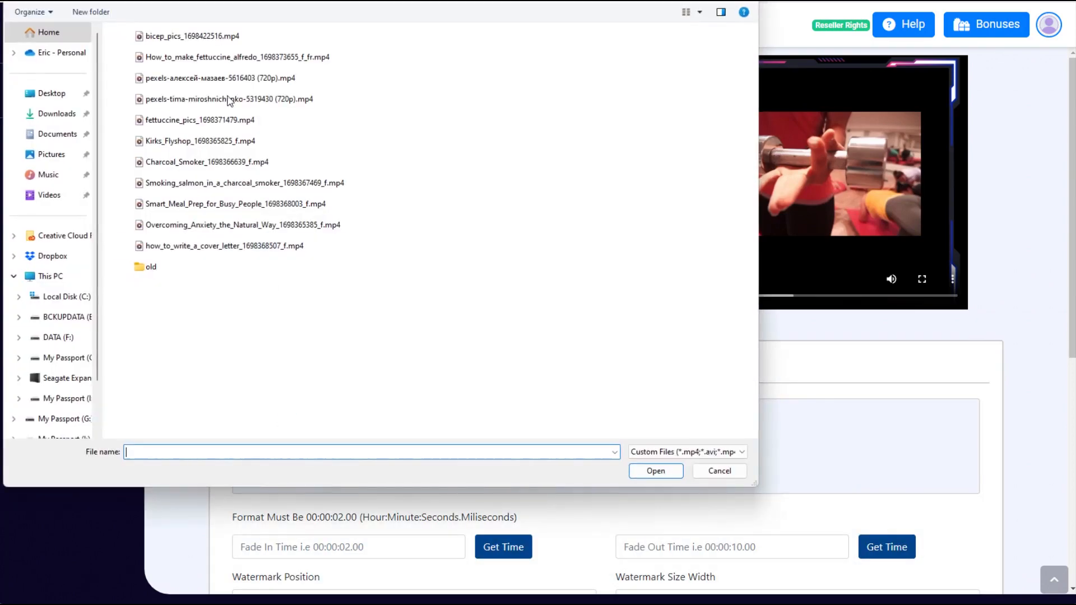
{"action": "double_click", "coordinate": [204, 36]}
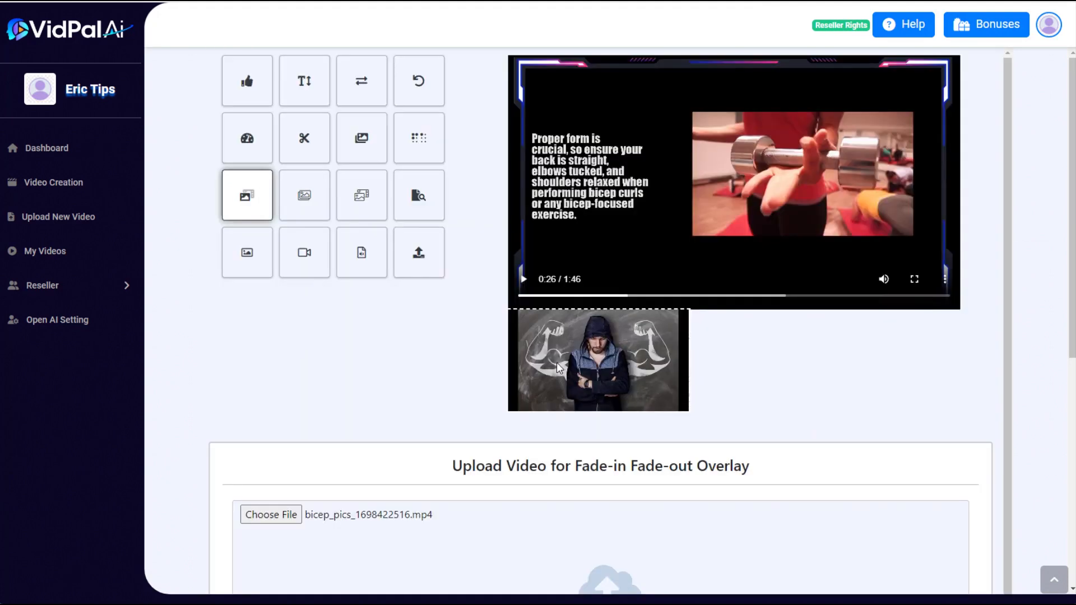
{"action": "left_click_drag", "start_coordinate": [557, 363], "coordinate": [738, 161]}
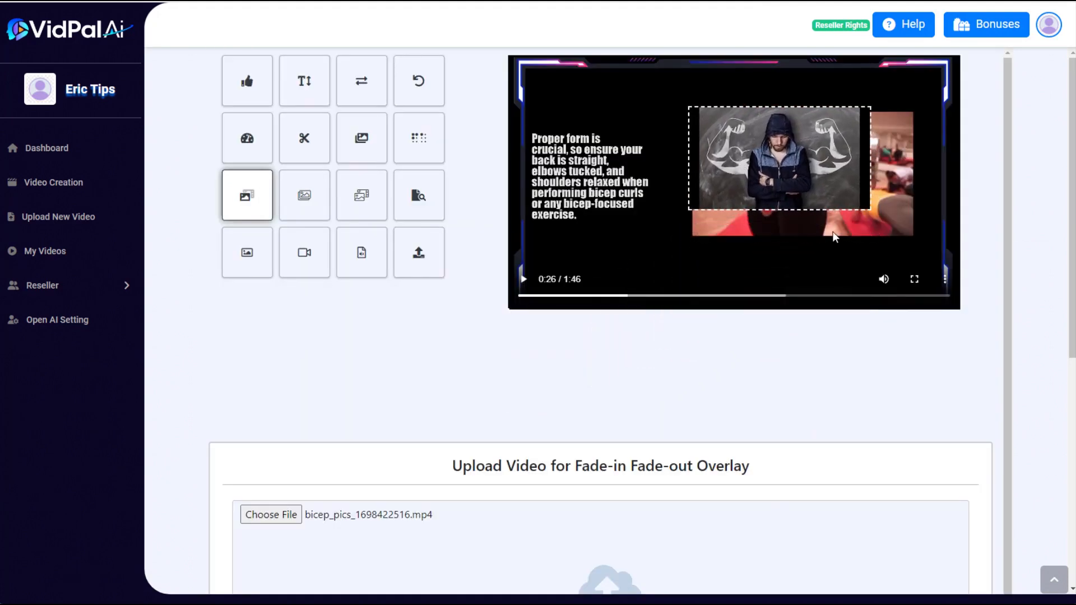
{"action": "left_click_drag", "start_coordinate": [835, 210], "coordinate": [856, 236]}
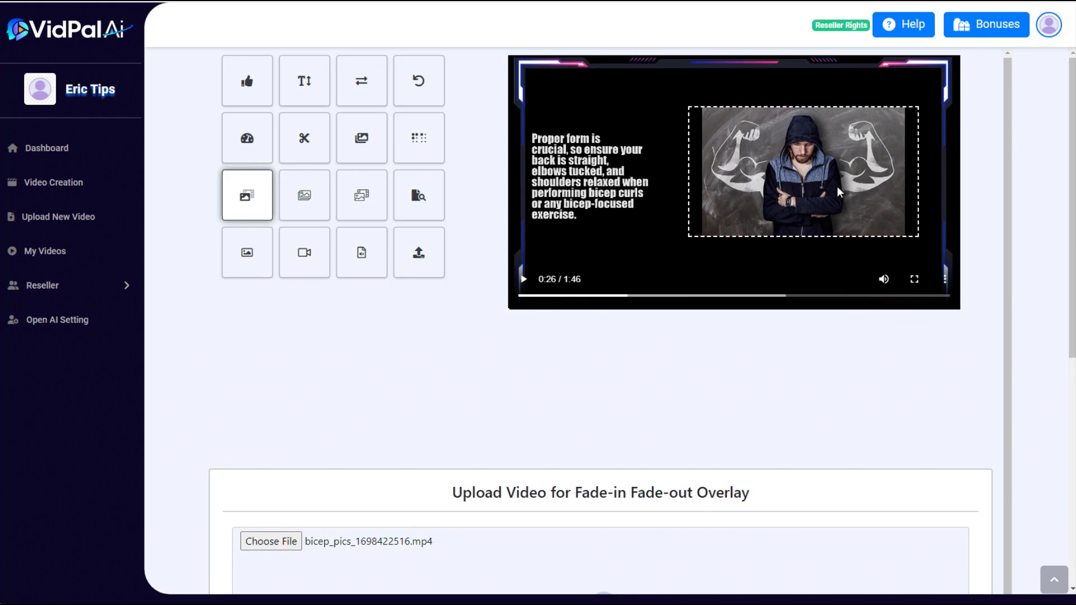
- Set the overlay's fade-in time to 26.473529 and fade-out time to the video's end at 106.24, and process the video
{"action": "scroll", "coordinate": [567, 401], "scroll_direction": "down", "scroll_amount": 8}
{"action": "left_click", "coordinate": [493, 322]}
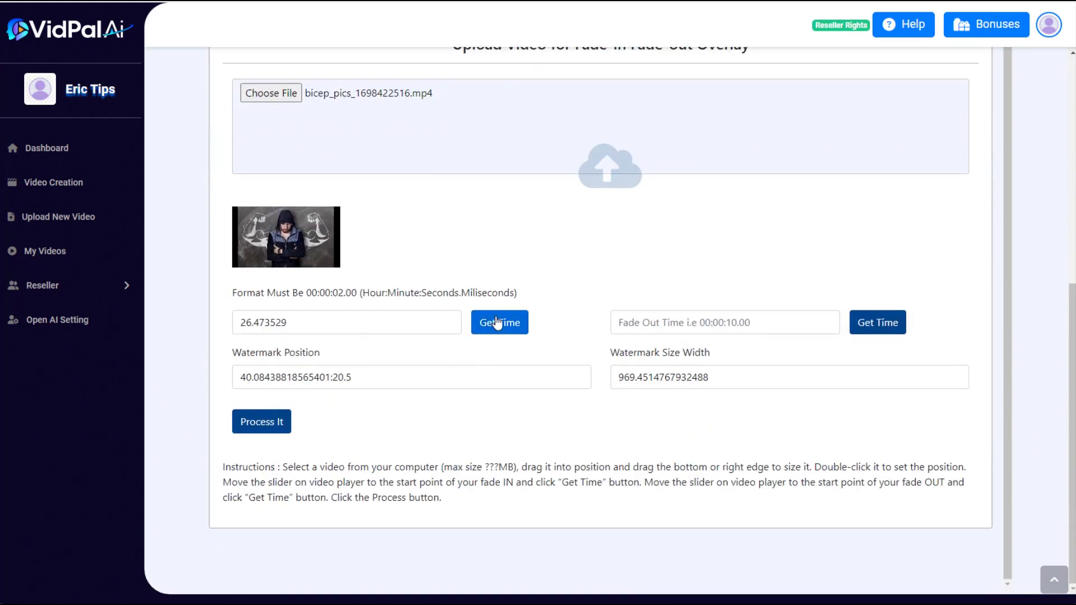
{"action": "scroll", "coordinate": [607, 471], "scroll_direction": "up", "scroll_amount": 8}
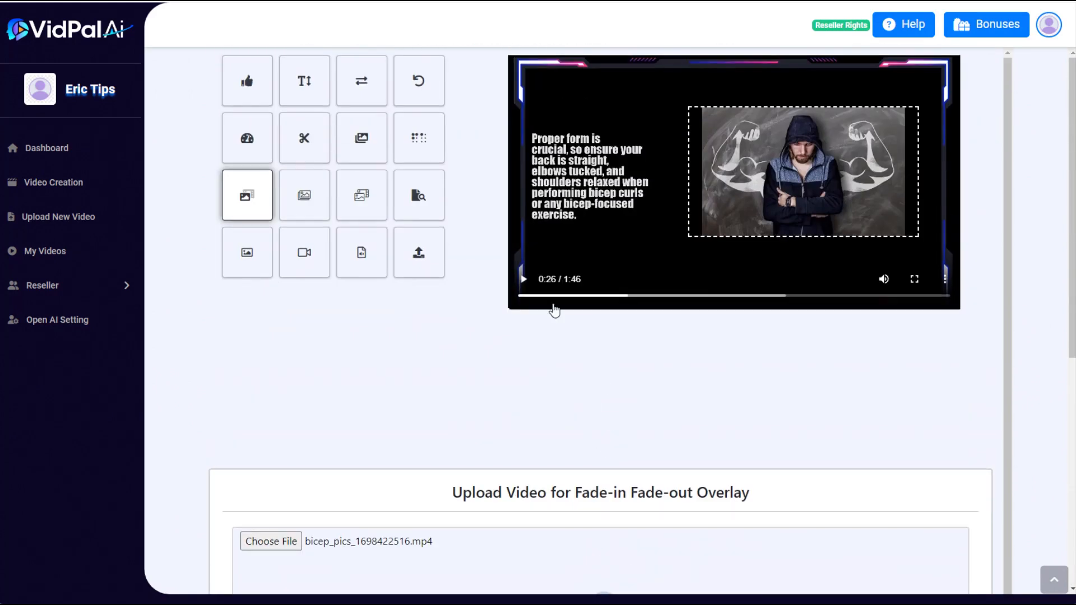
{"action": "left_click_drag", "start_coordinate": [630, 300], "coordinate": [960, 300]}
{"action": "scroll", "coordinate": [776, 408], "scroll_direction": "down", "scroll_amount": 8}
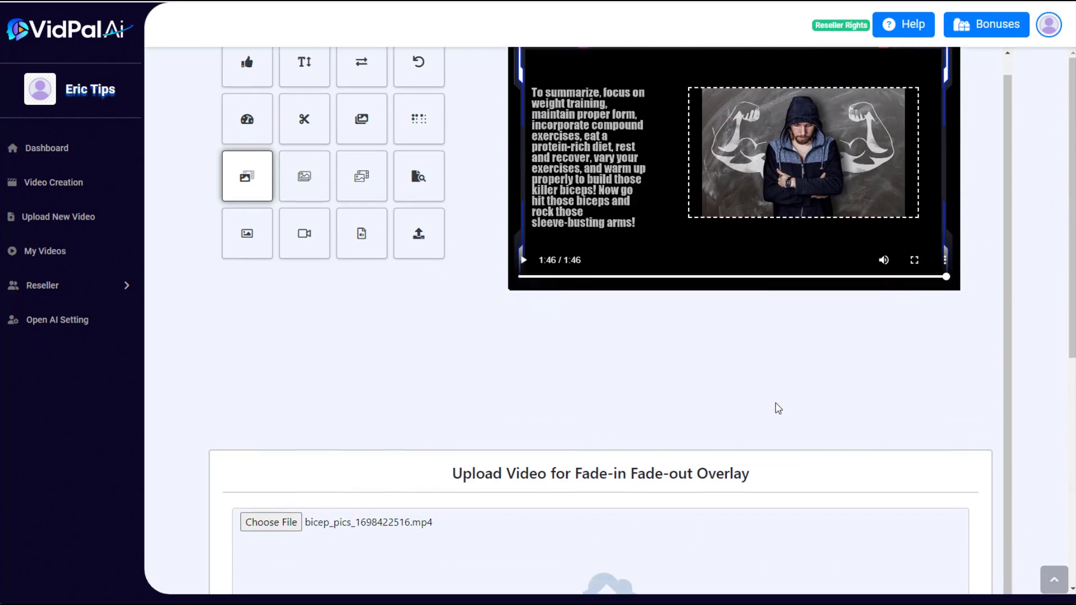
{"action": "left_click", "coordinate": [877, 322]}
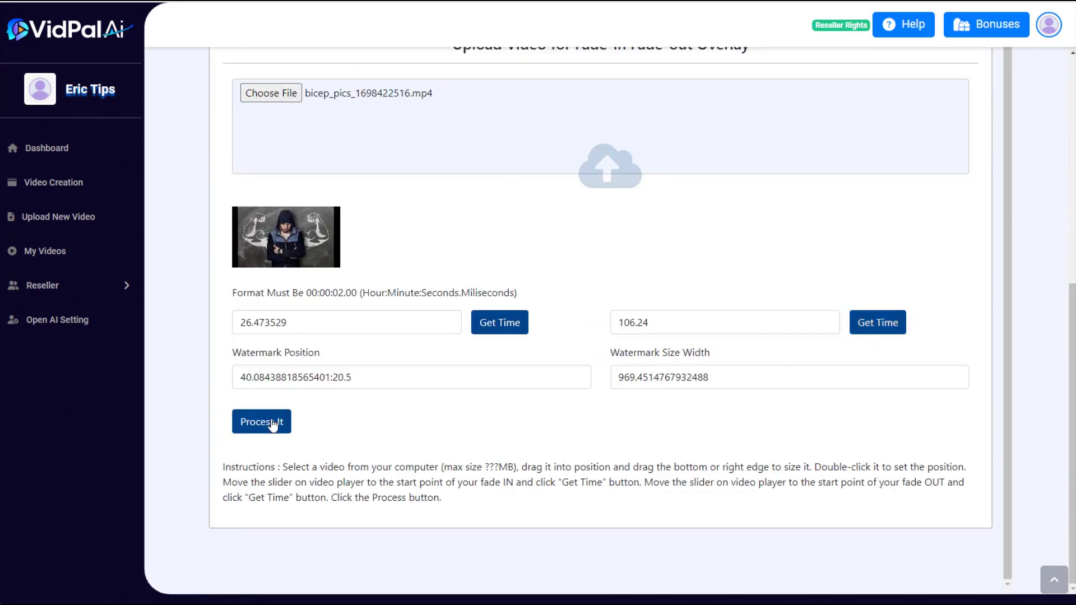
{"action": "left_click", "coordinate": [255, 422]}
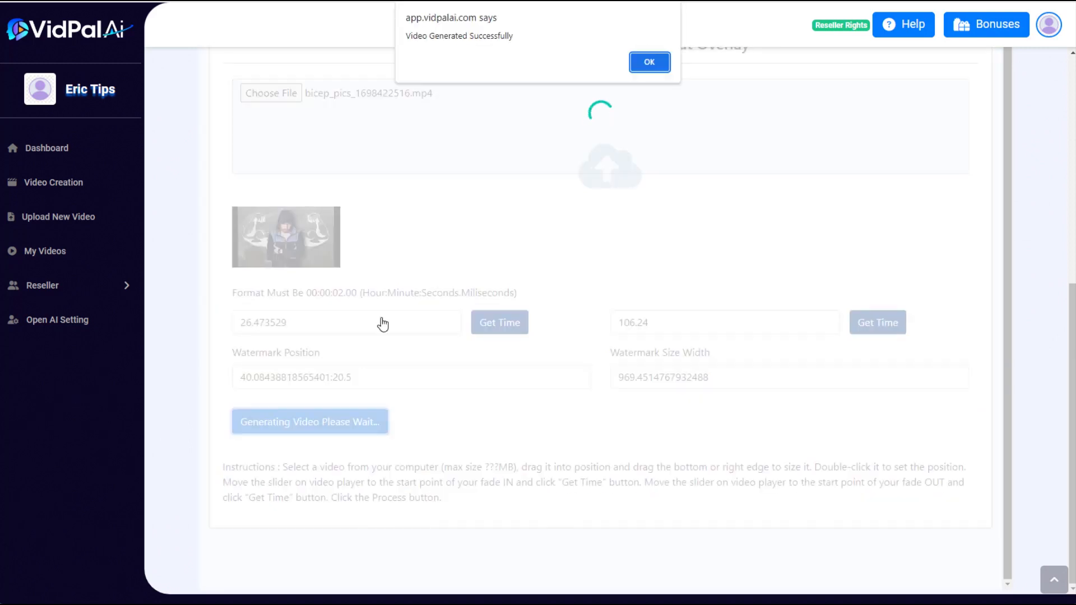
{"action": "left_click", "coordinate": [649, 62]}
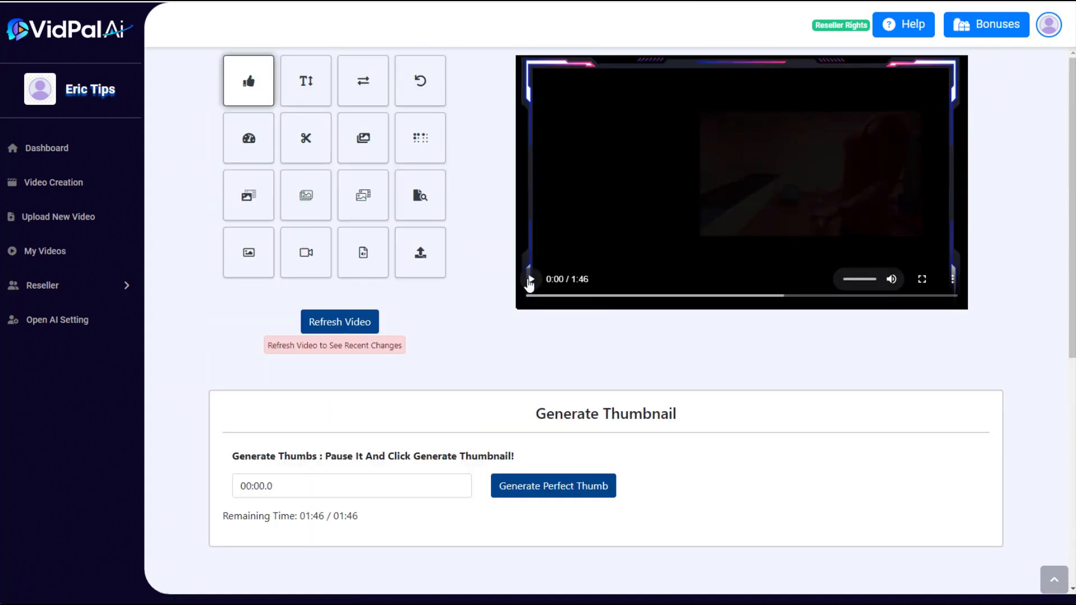
- Play the processed video from the start and at several points up to about 1:44 to check the image overlay
{"action": "left_click", "coordinate": [530, 279]}
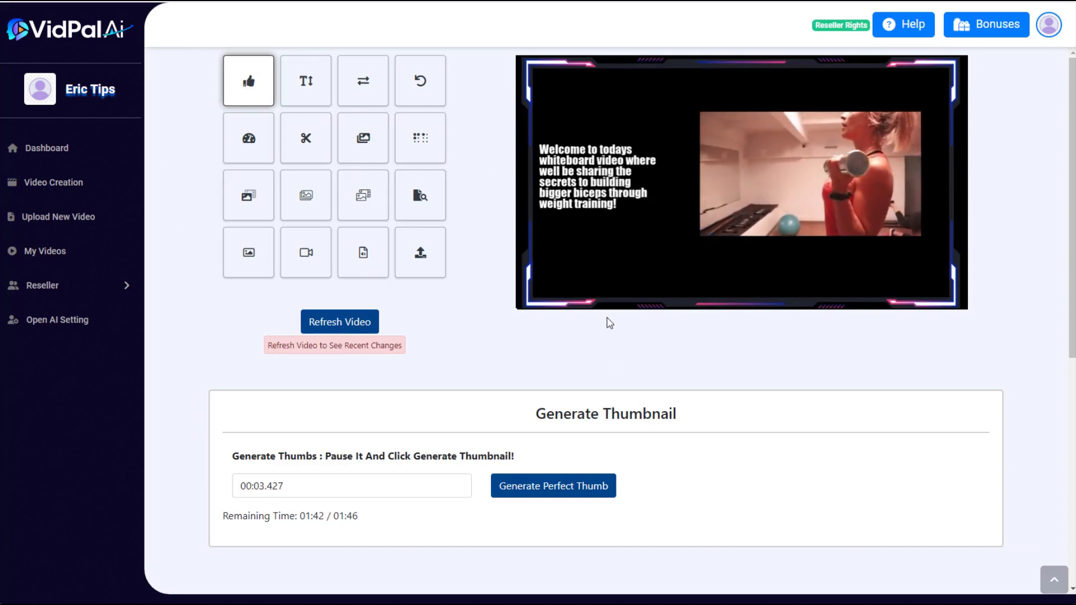
{"action": "left_click", "coordinate": [530, 280]}
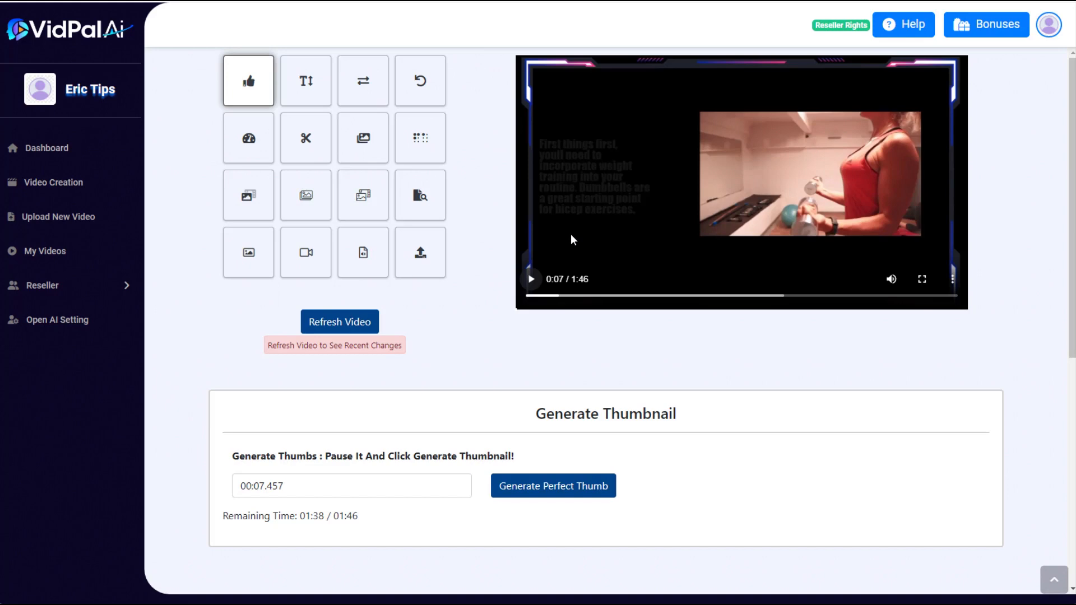
{"action": "left_click", "coordinate": [531, 279]}
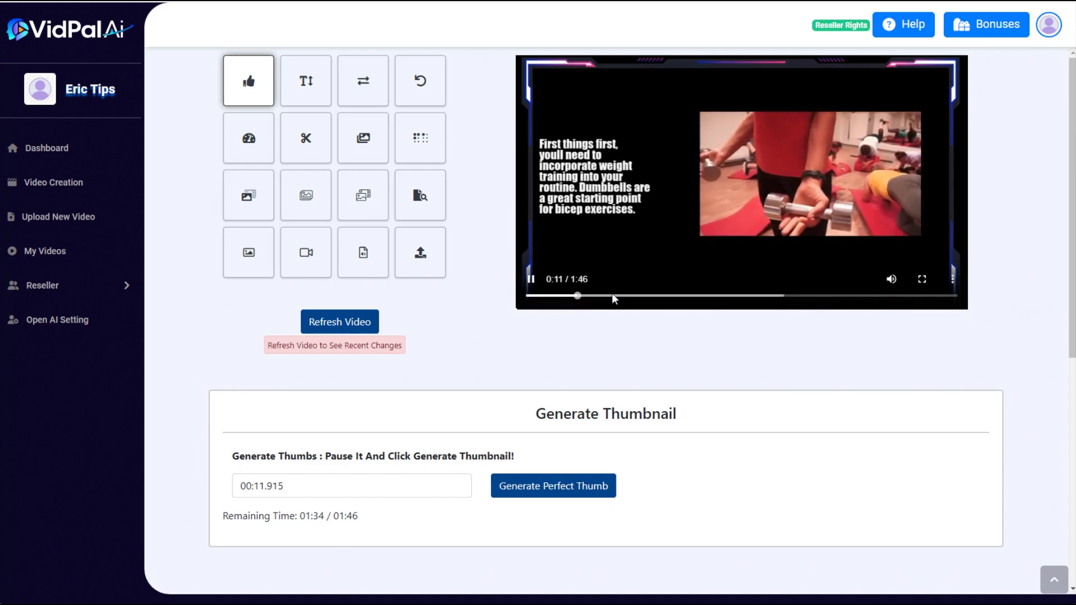
{"action": "left_click", "coordinate": [650, 296]}
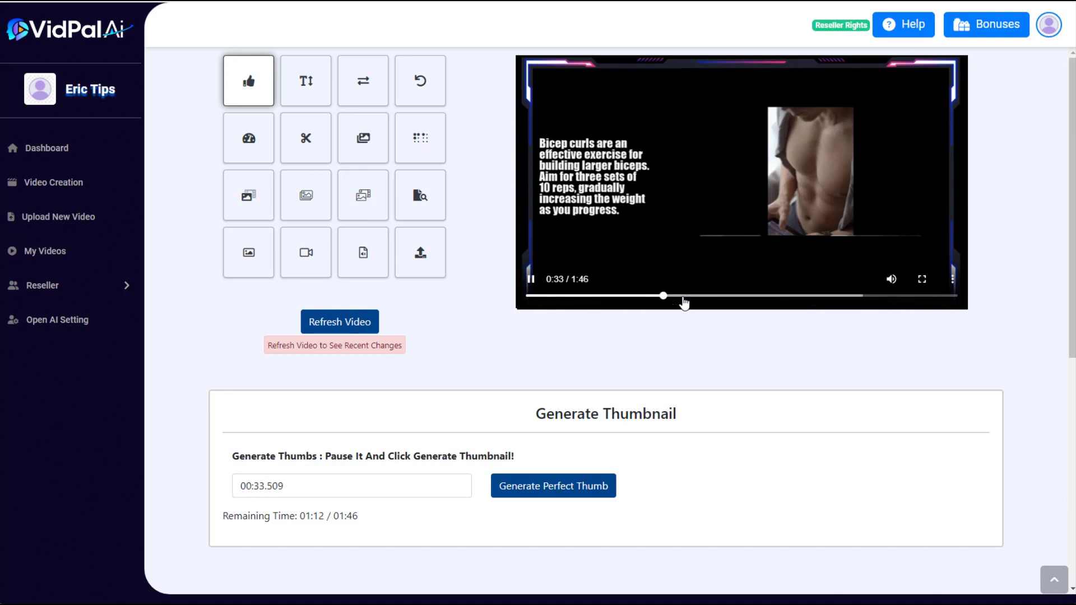
{"action": "left_click", "coordinate": [752, 297]}
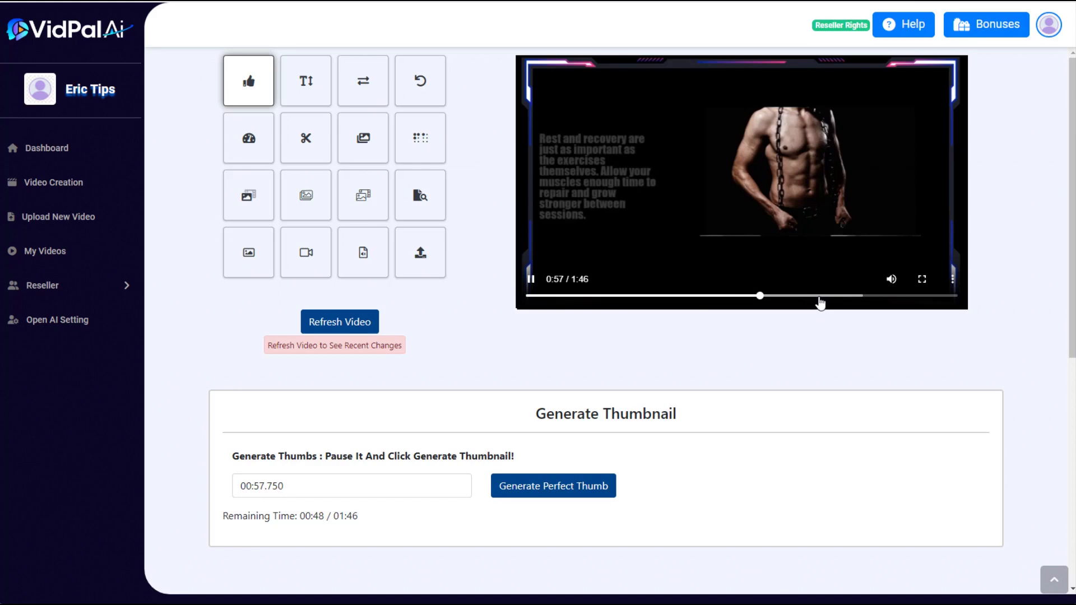
{"action": "left_click", "coordinate": [819, 296]}
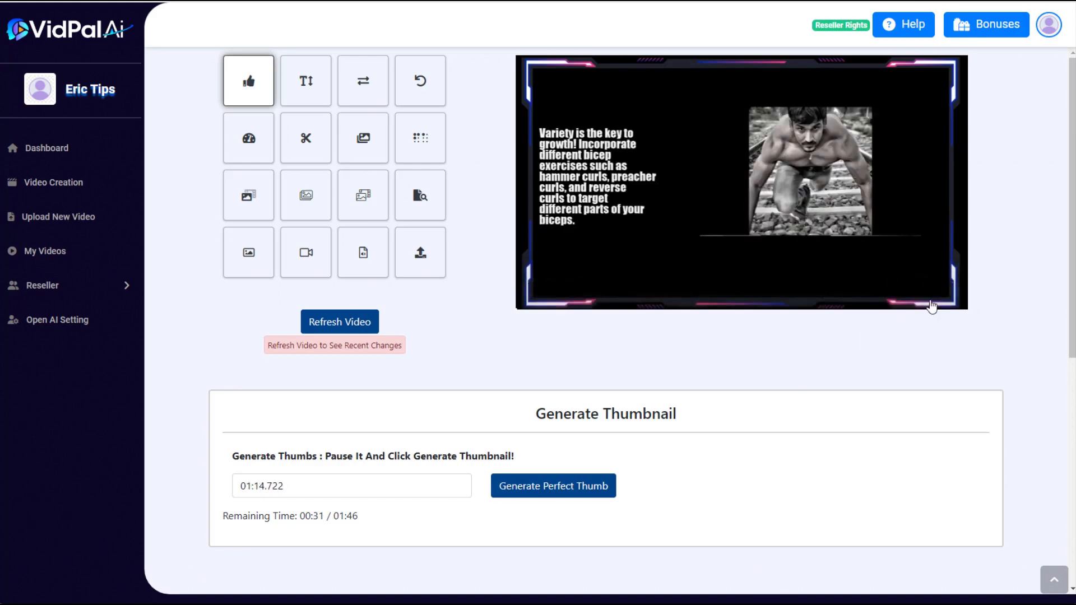
{"action": "left_click", "coordinate": [928, 297]}
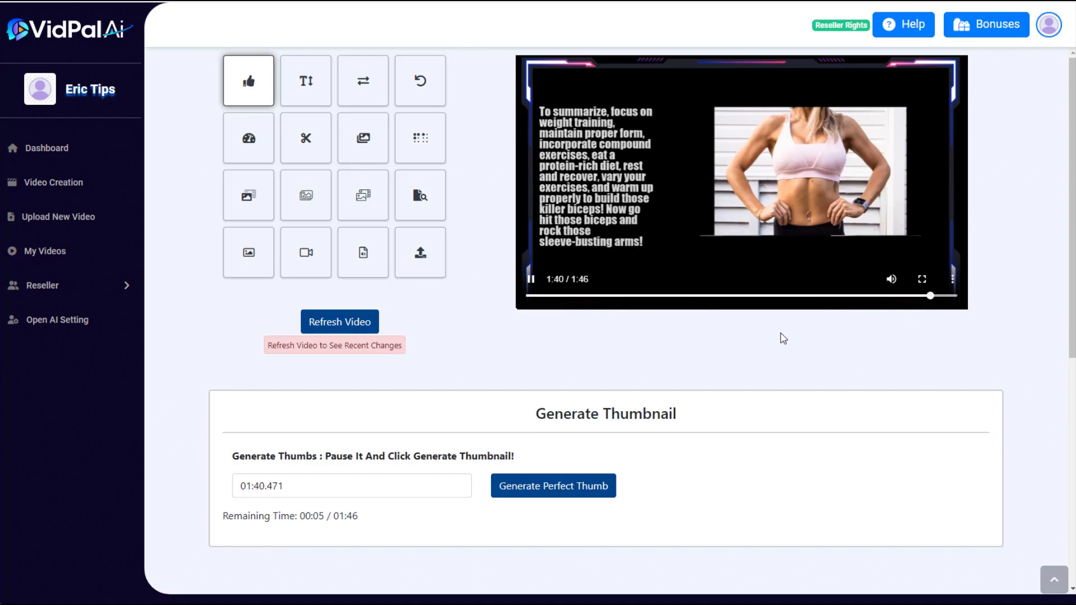
{"action": "left_click", "coordinate": [531, 280]}
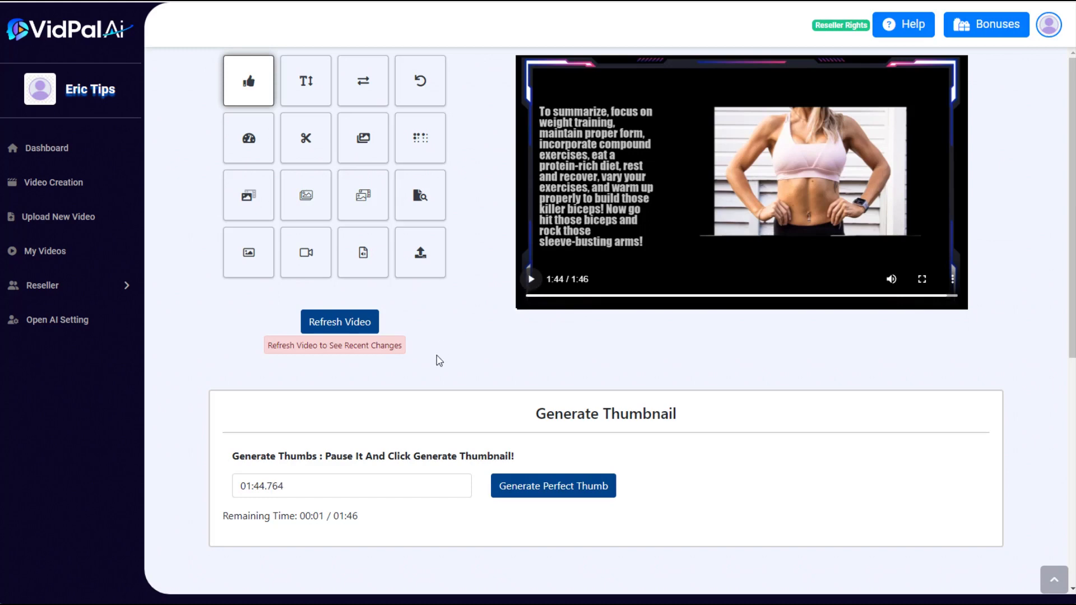
- Generate AI whiteboard content for a Realstate Video on "Tips for selling your house" for "People who need to sell their house quickly"
{"action": "left_click", "coordinate": [91, 187]}
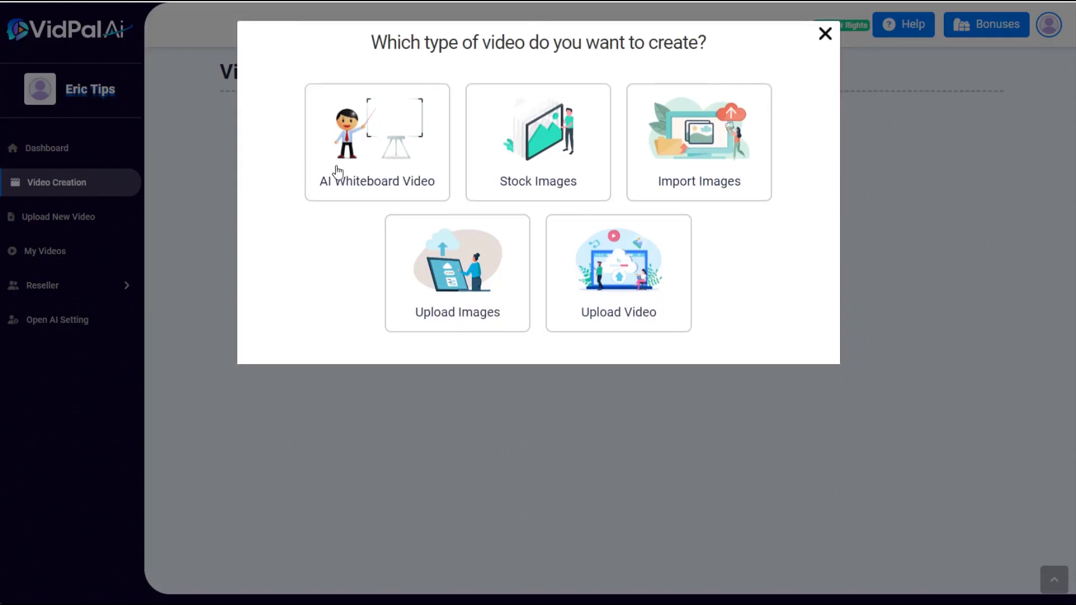
{"action": "left_click", "coordinate": [341, 170]}
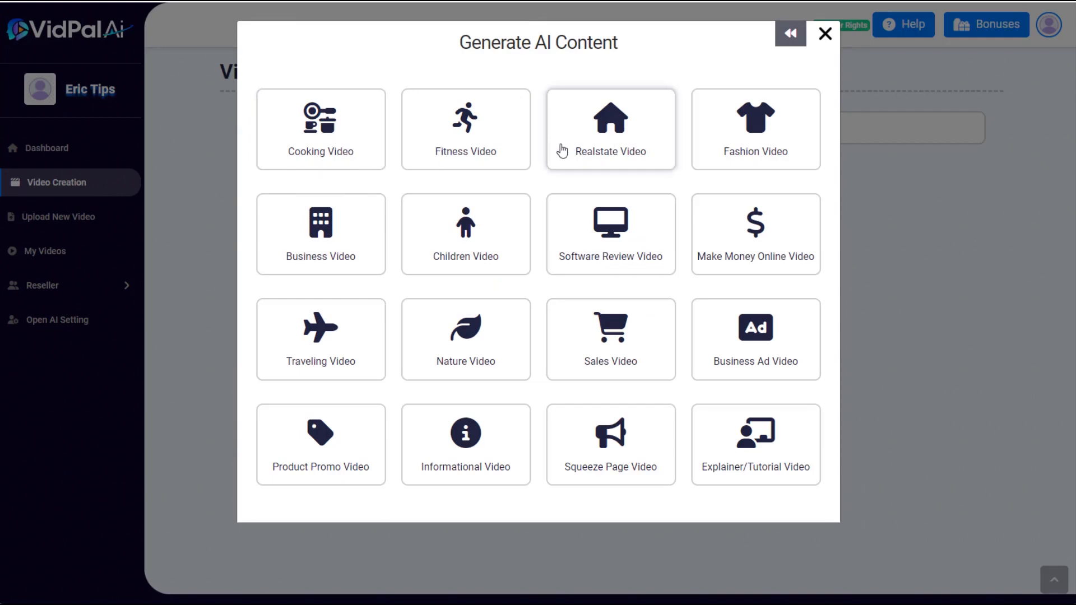
{"action": "left_click", "coordinate": [600, 135]}
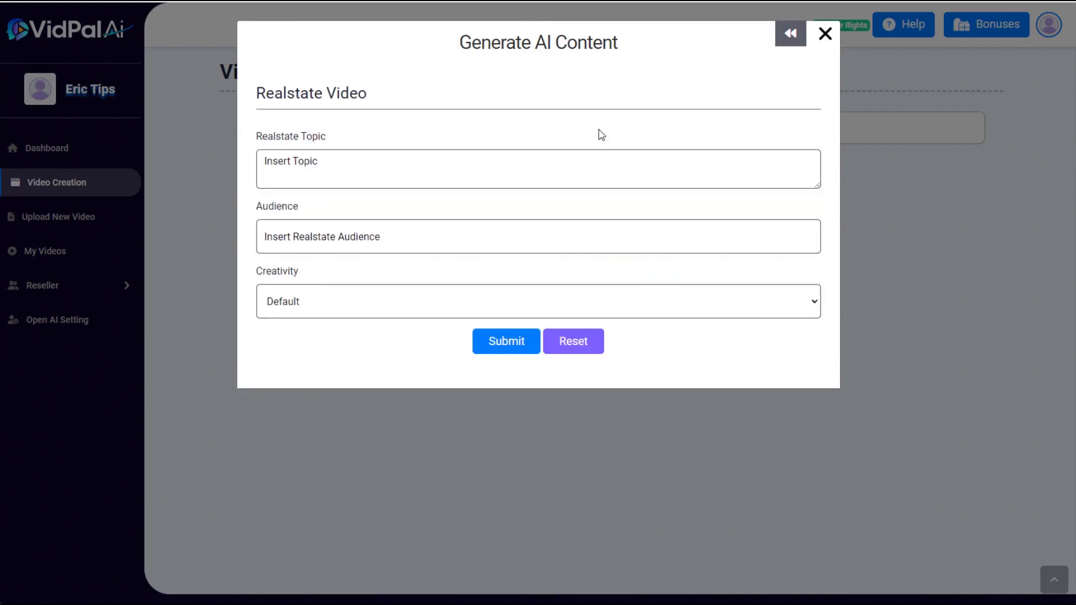
{"action": "left_click", "coordinate": [289, 160]}
{"action": "type", "text": "Tips for selling your house"}
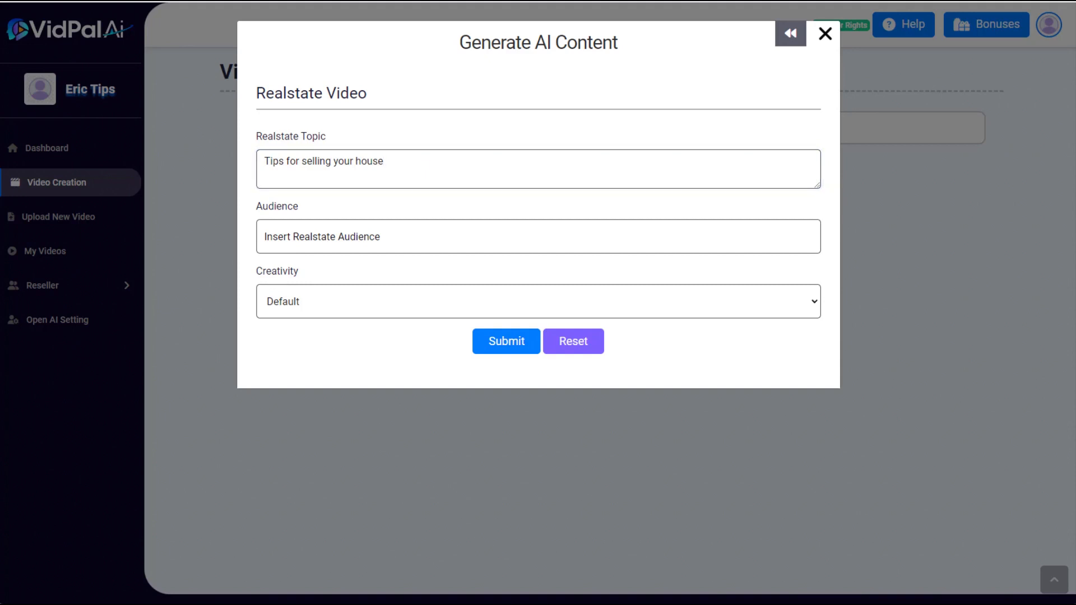
{"action": "left_click", "coordinate": [350, 235]}
{"action": "type", "text": "People who need to sell their house quickly"}
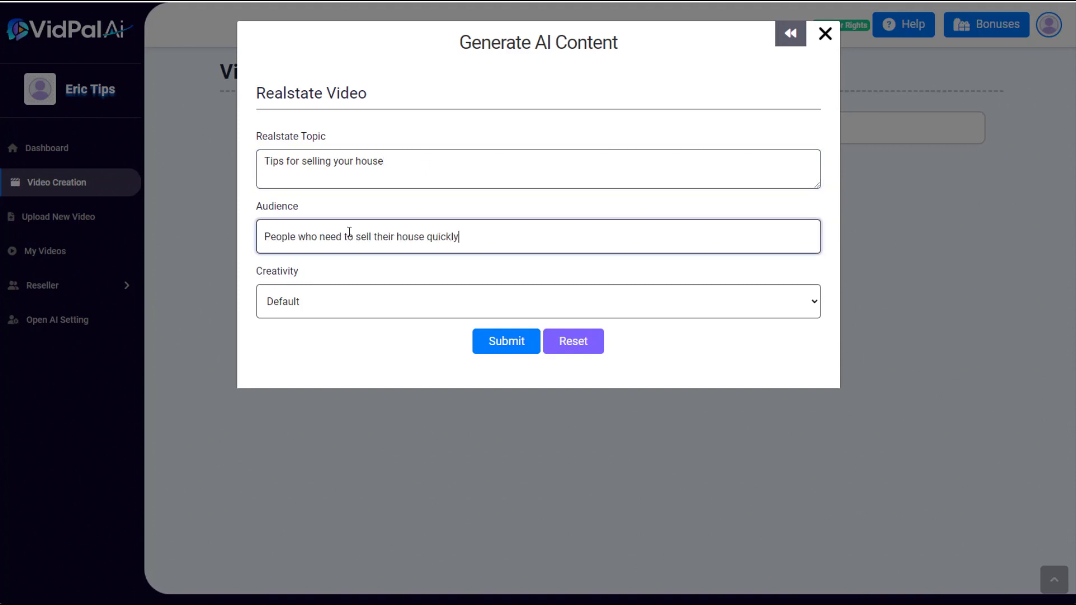
{"action": "left_click", "coordinate": [518, 337]}
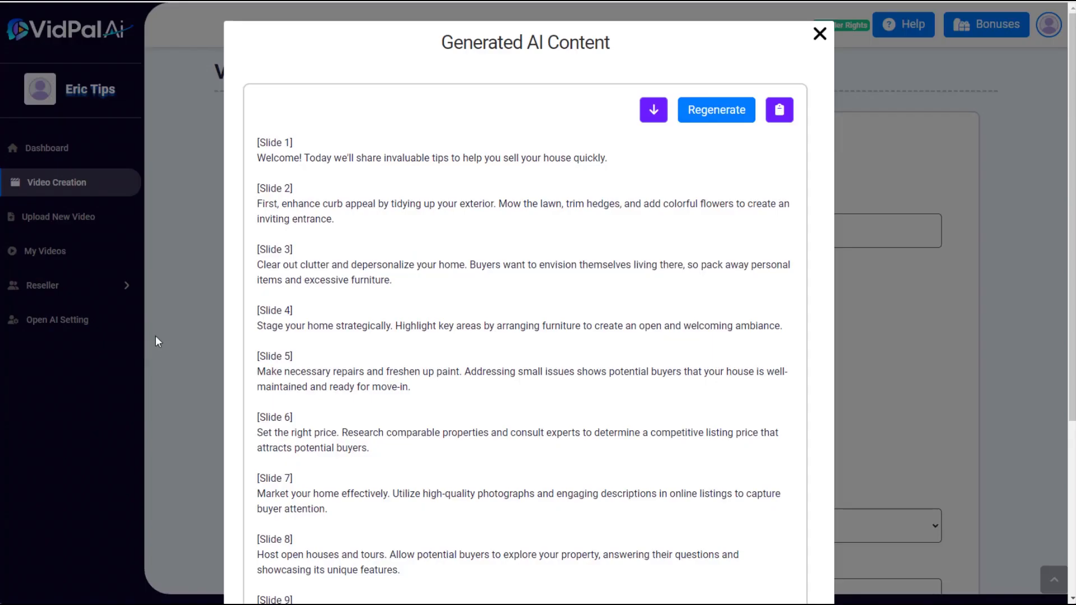
- Use the generated slides in the text video form and title the video "Tips for selling your house"
{"action": "left_click", "coordinate": [653, 110]}
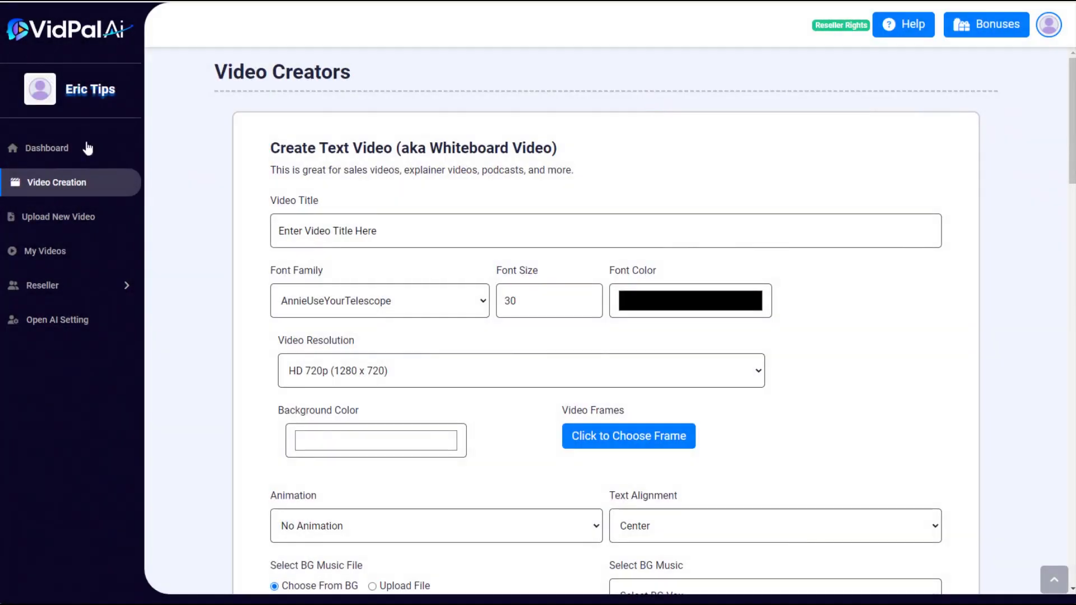
{"action": "left_click", "coordinate": [379, 228]}
{"action": "type", "text": "Tips for selling your house"}
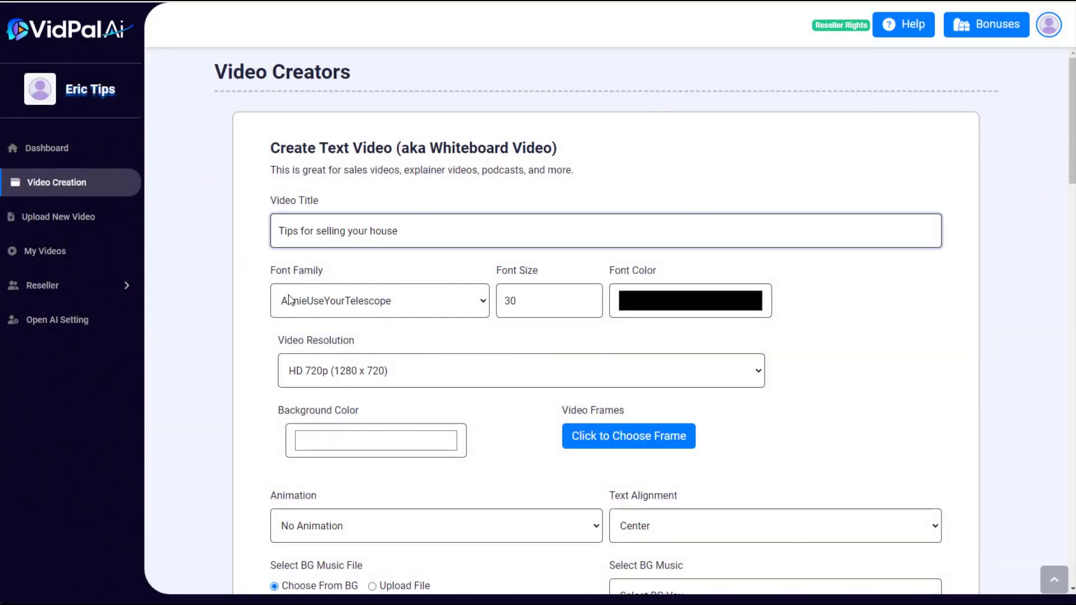
- Format the video text as Helvetica, size 50, in dark blue (RGB 20, 32, 92), and set the resolution to Full HD 1080p (1920 x 1080)
{"action": "left_click", "coordinate": [340, 303]}
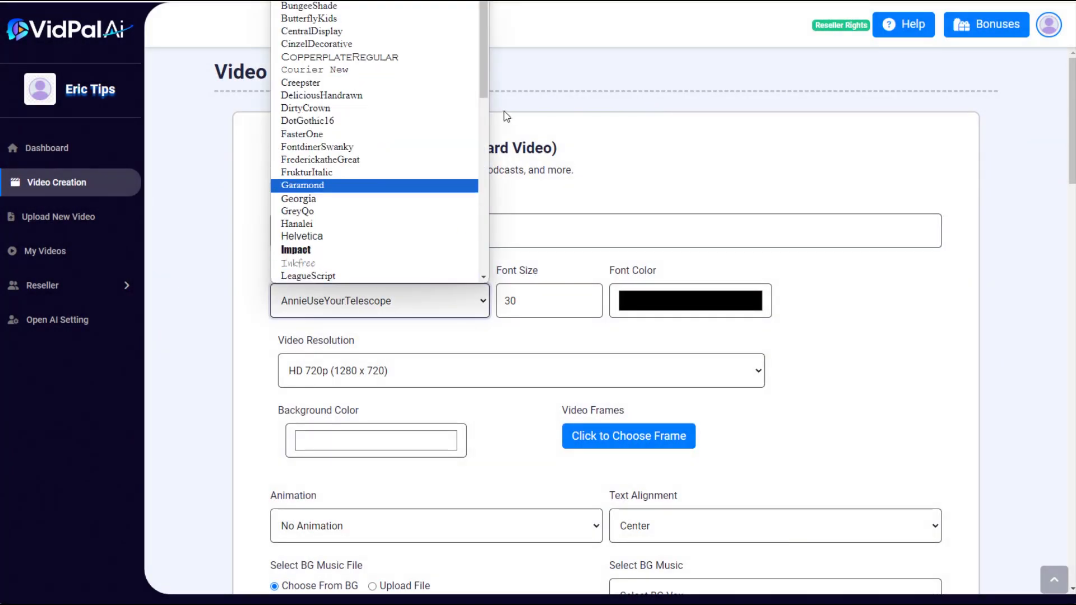
{"action": "left_click", "coordinate": [341, 236]}
{"action": "key", "text": "Tab"}
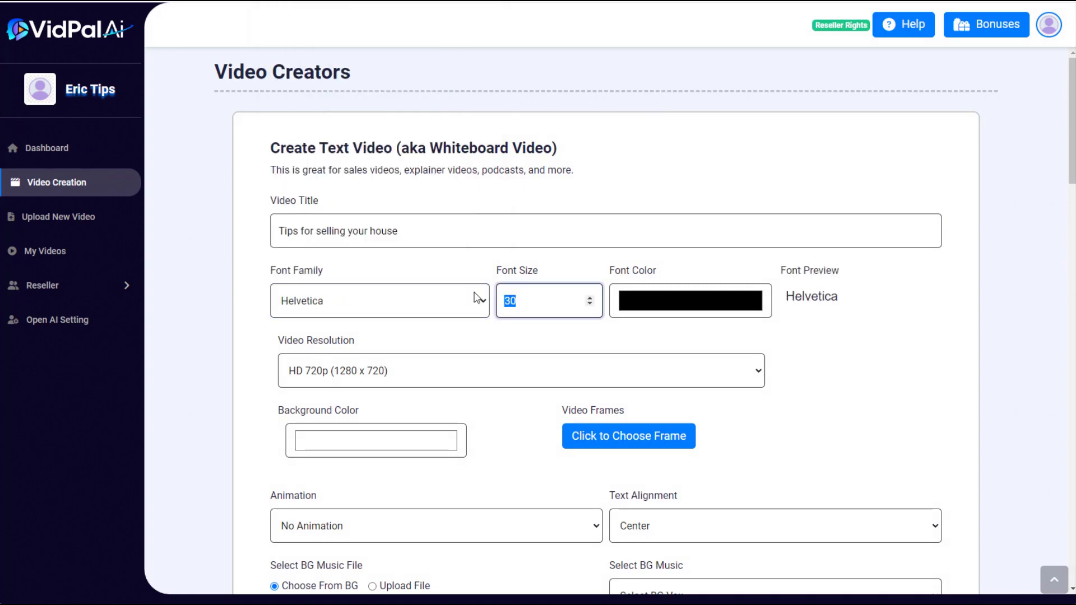
{"action": "type", "text": "50"}
{"action": "left_click", "coordinate": [679, 306]}
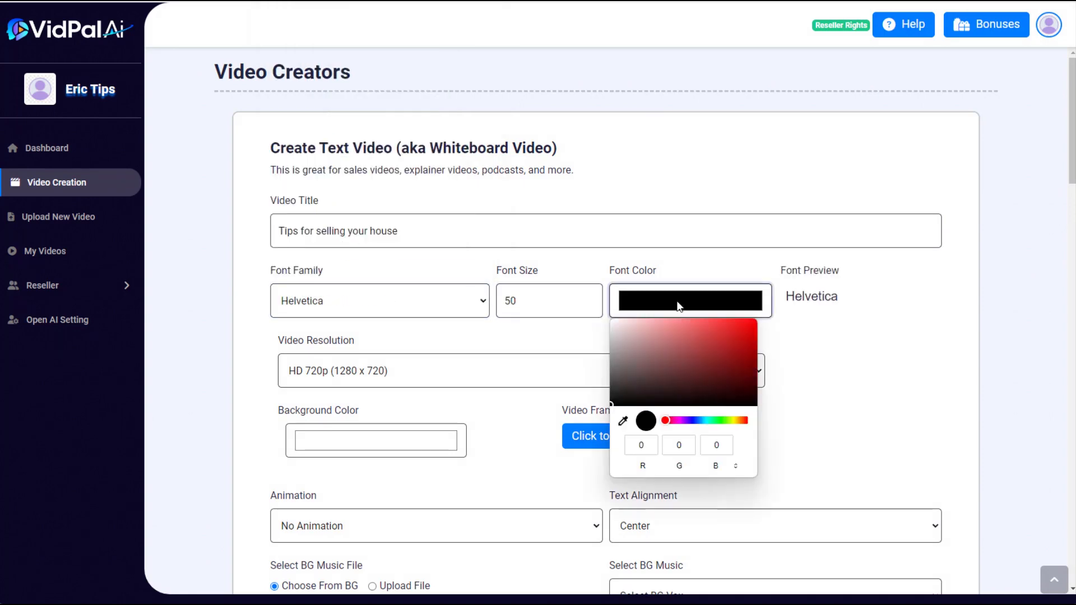
{"action": "left_click", "coordinate": [696, 421]}
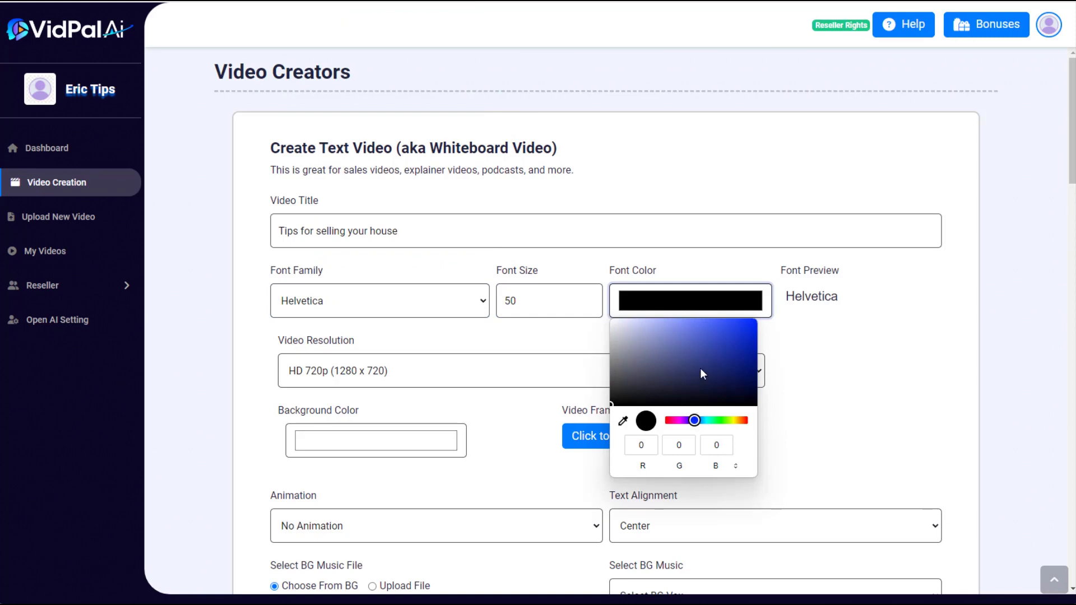
{"action": "left_click_drag", "start_coordinate": [700, 368], "coordinate": [722, 375]}
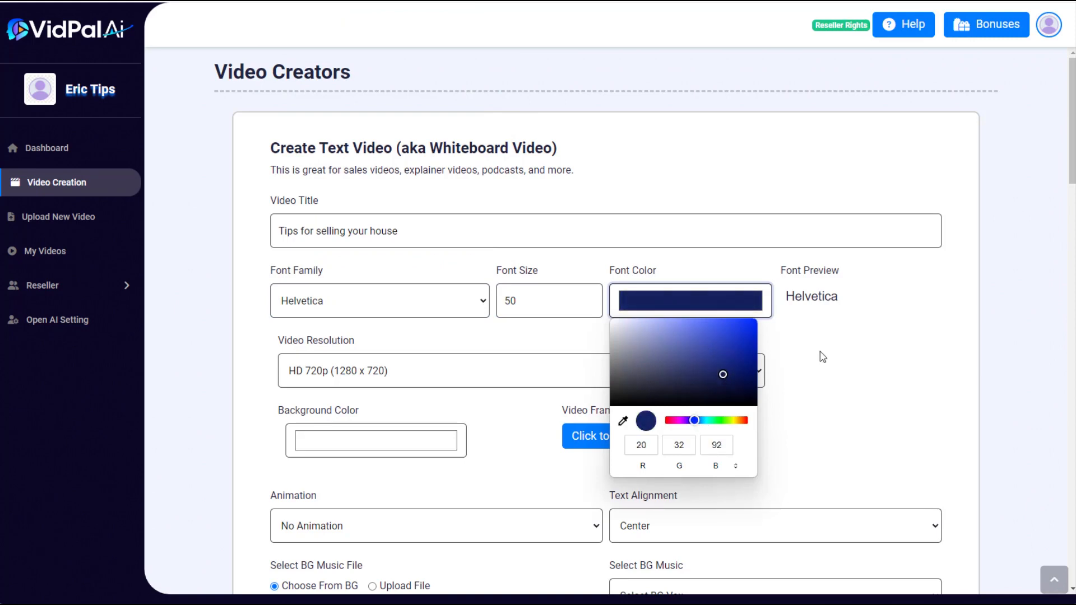
{"action": "left_click", "coordinate": [745, 371]}
{"action": "left_click", "coordinate": [336, 125]}
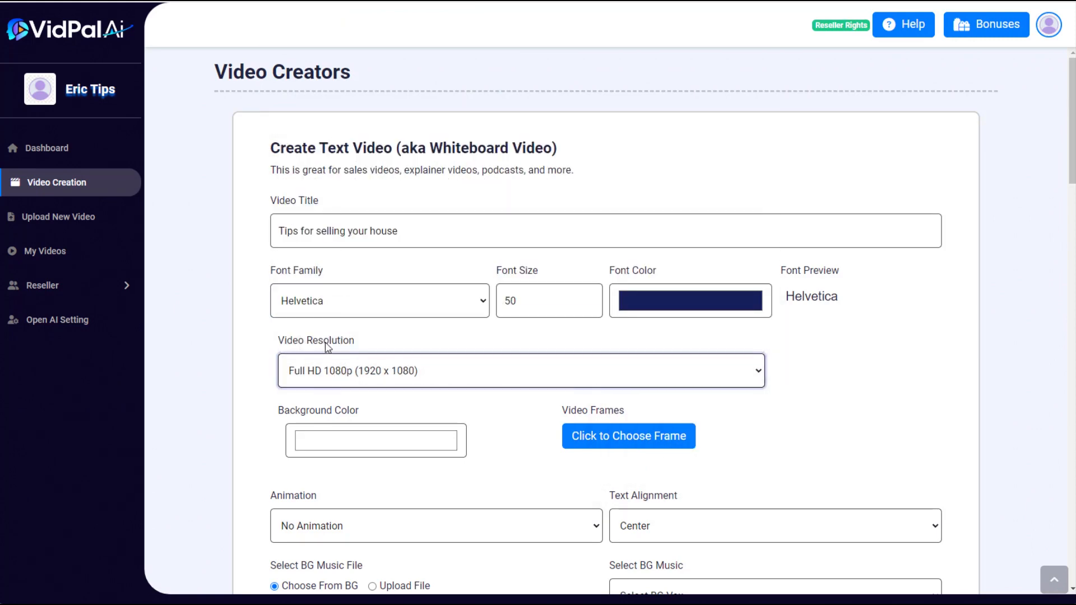
- Set the slide animation to Fade In and the text alignment to Left
{"action": "scroll", "coordinate": [328, 347], "scroll_direction": "down", "scroll_amount": 1}
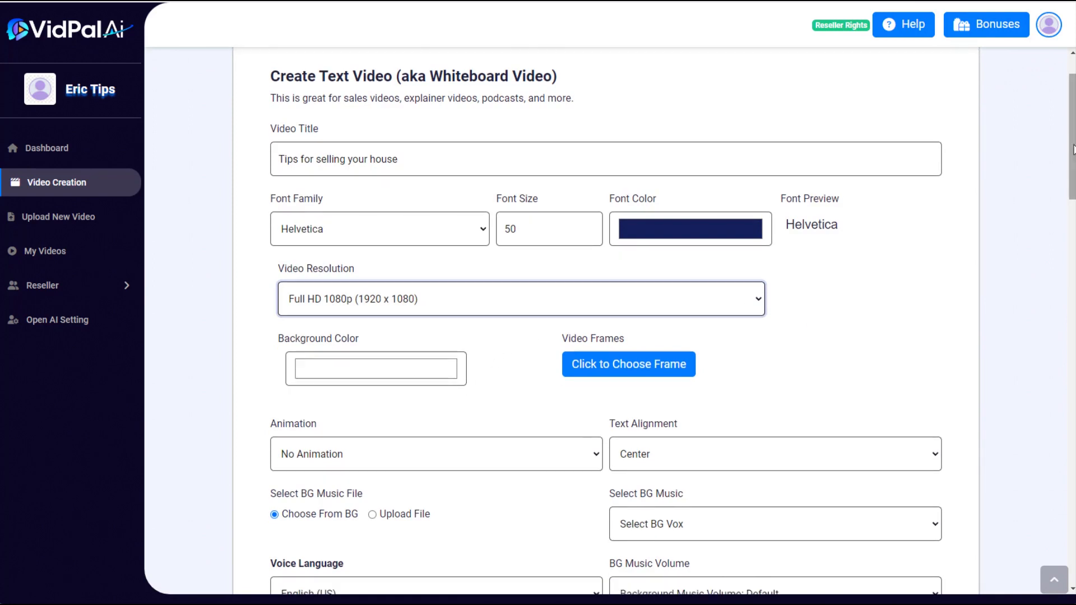
{"action": "scroll", "coordinate": [492, 208], "scroll_direction": "down", "scroll_amount": 5}
{"action": "left_click", "coordinate": [488, 185]}
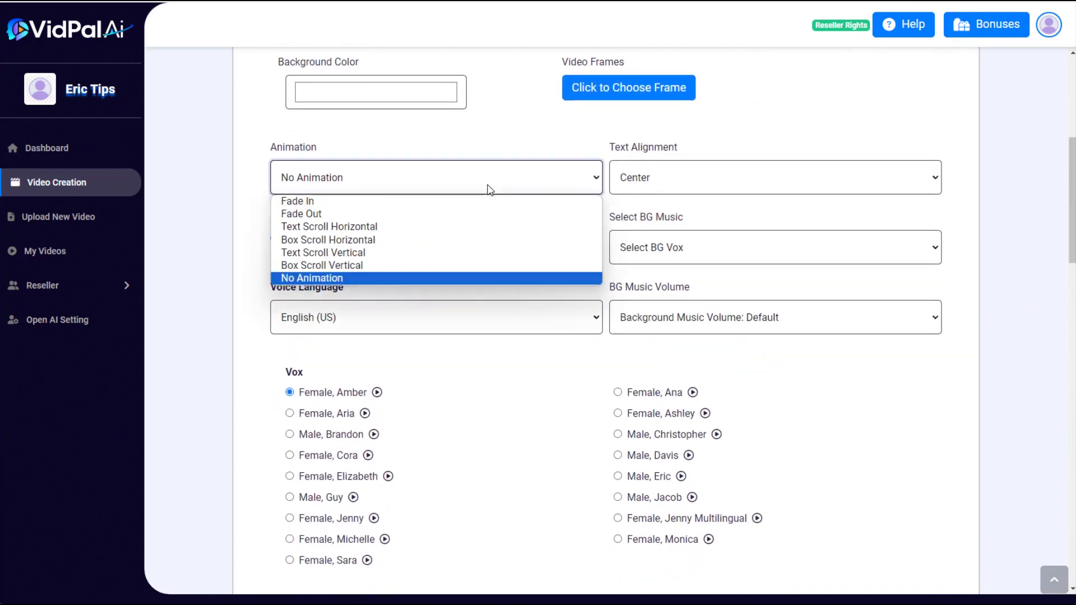
{"action": "left_click", "coordinate": [488, 202]}
{"action": "left_click", "coordinate": [650, 176]}
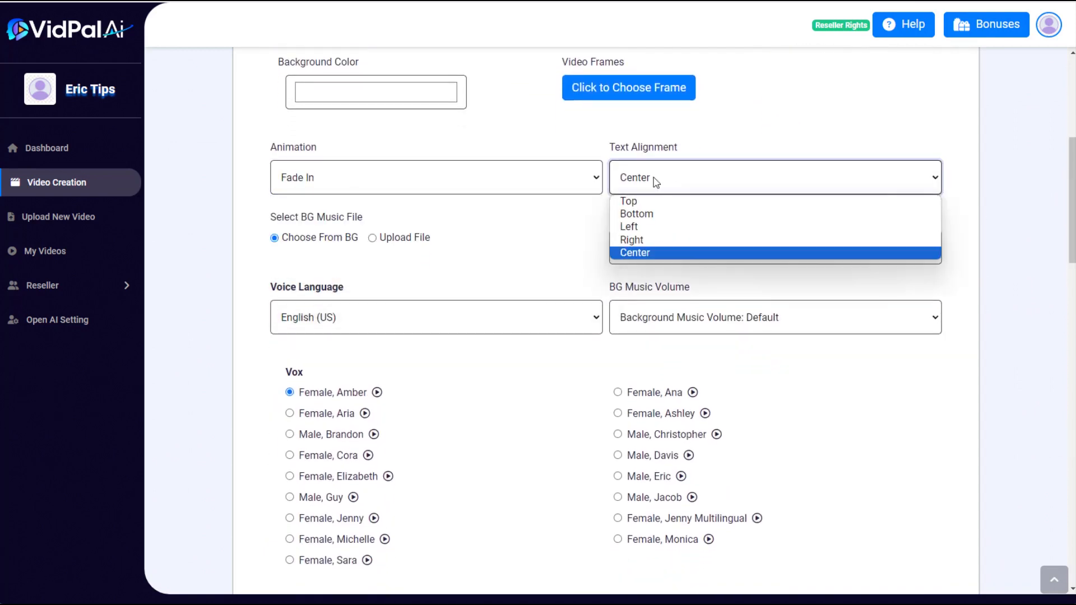
{"action": "left_click", "coordinate": [649, 227]}
{"action": "left_click", "coordinate": [527, 237]}
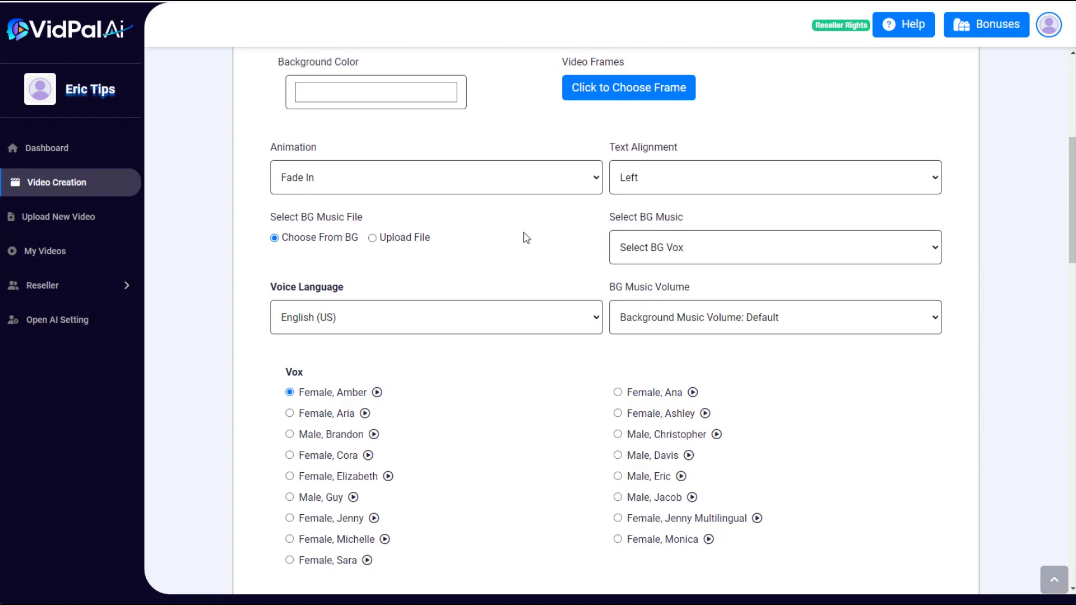
- Add the Secret Island track as background music at volume 0.10
{"action": "left_click", "coordinate": [664, 252]}
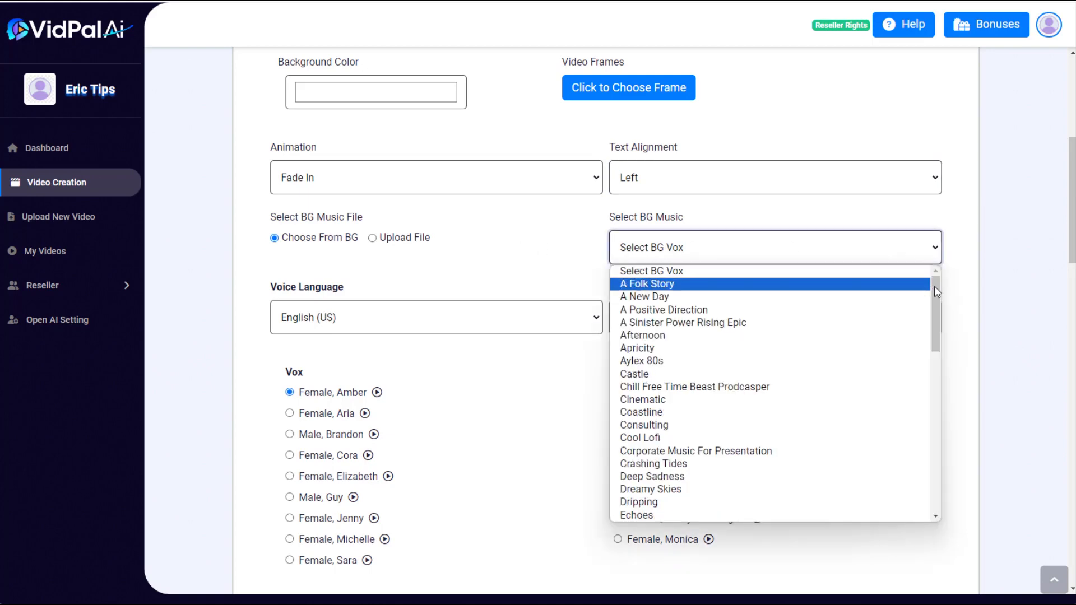
{"action": "left_click_drag", "start_coordinate": [934, 285], "coordinate": [930, 431]}
{"action": "left_click", "coordinate": [672, 370]}
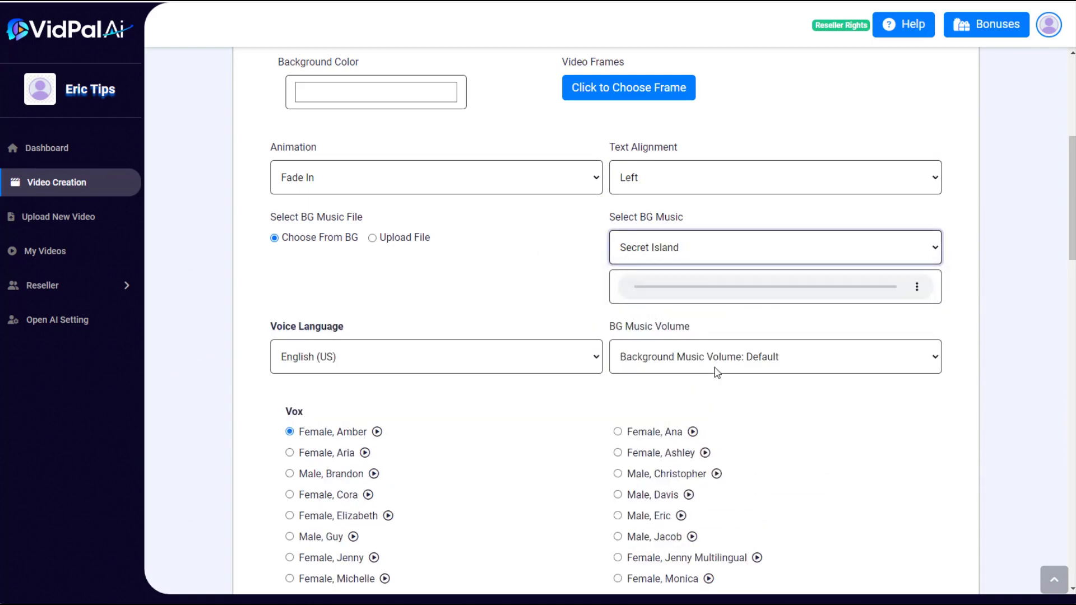
{"action": "left_click", "coordinate": [684, 350]}
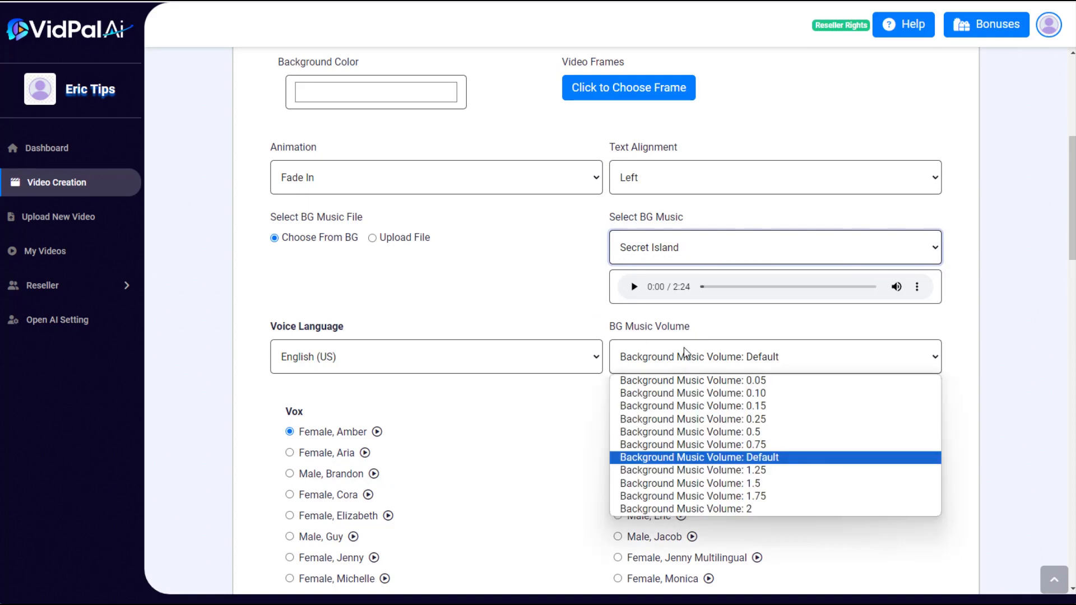
{"action": "left_click", "coordinate": [690, 393]}
- Look through the voice options and generated slides, and submit the house-selling whiteboard video for creation
{"action": "scroll", "coordinate": [529, 312], "scroll_direction": "down", "scroll_amount": 1}
{"action": "scroll", "coordinate": [527, 311], "scroll_direction": "down", "scroll_amount": 3}
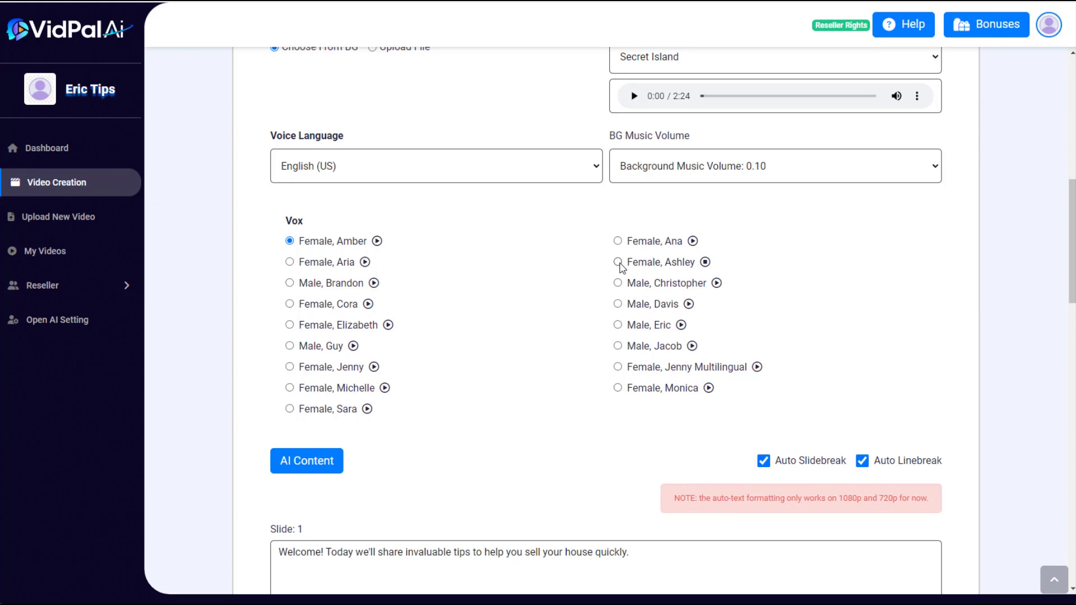
{"action": "left_click_drag", "start_coordinate": [1070, 195], "coordinate": [1070, 313]}
{"action": "scroll", "coordinate": [1067, 314], "scroll_direction": "down", "scroll_amount": 12}
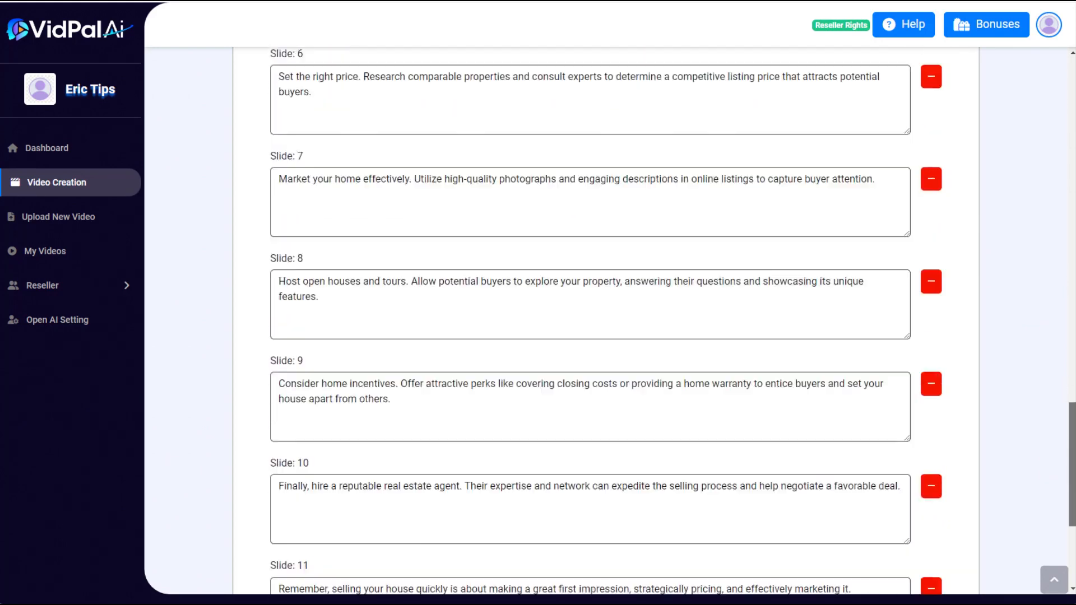
{"action": "left_click", "coordinate": [891, 544]}
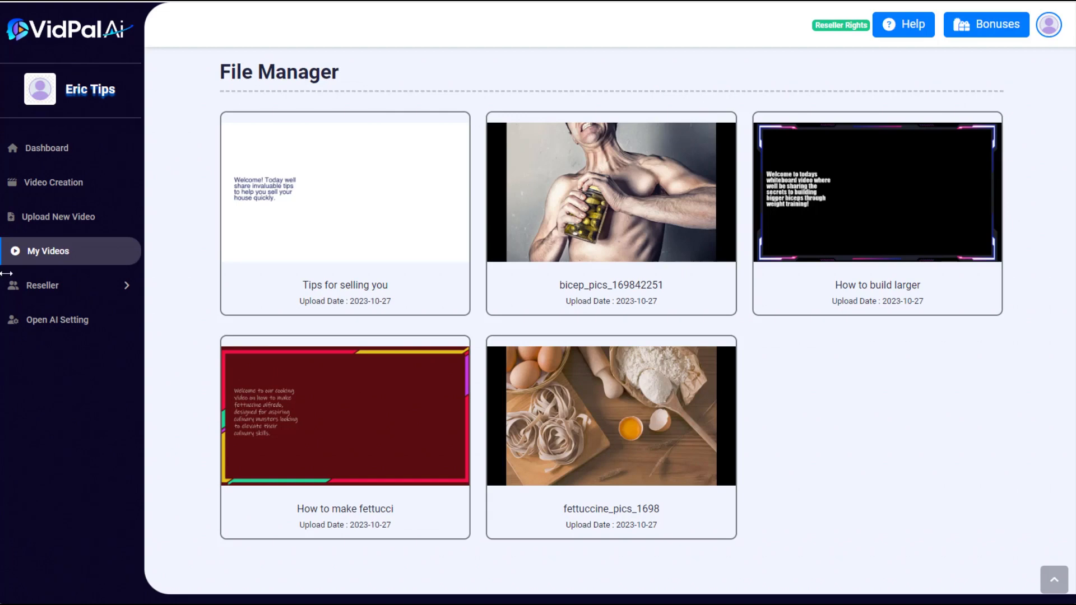
- Play the start of the finished house-selling tips video to check its text and length, and close the player
{"action": "left_click", "coordinate": [241, 132]}
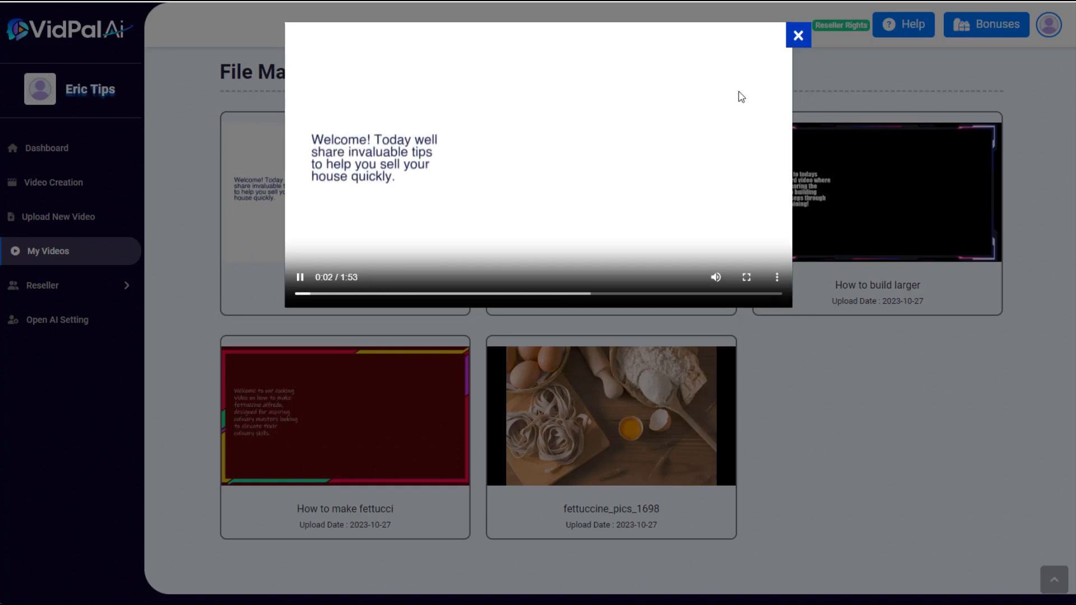
{"action": "left_click", "coordinate": [798, 35]}
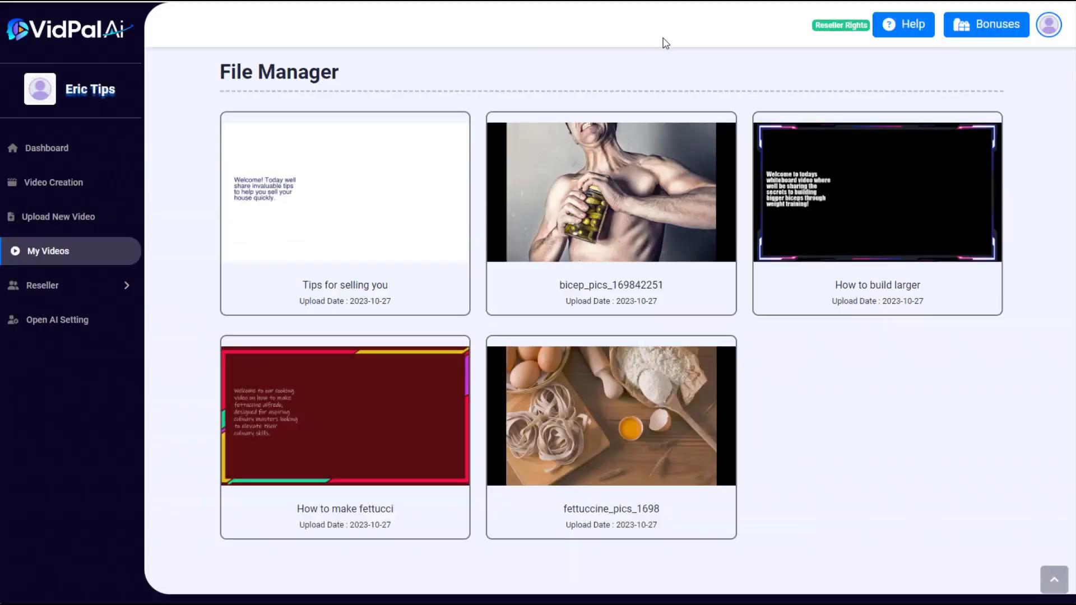
- Start a stock-image slideshow video and search for 20 images with the keyword "real estate house"
{"action": "left_click", "coordinate": [76, 181]}
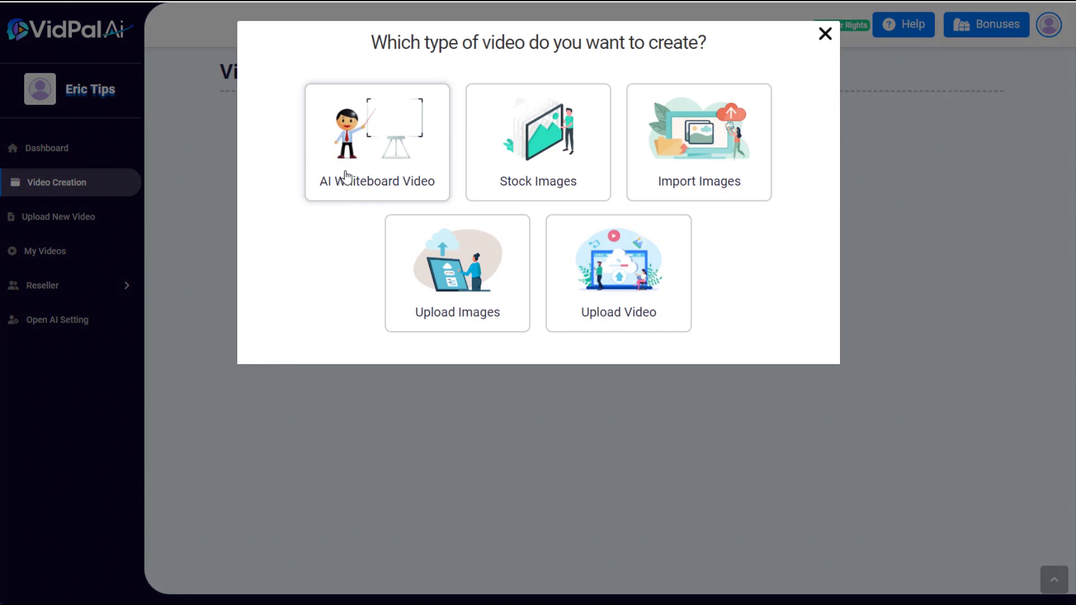
{"action": "left_click", "coordinate": [534, 176]}
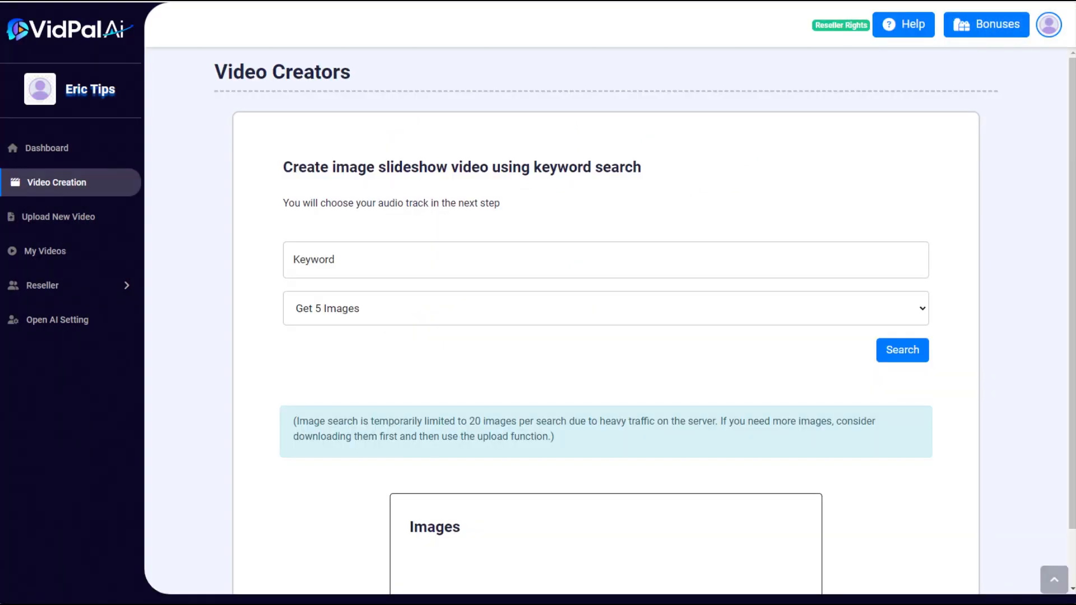
{"action": "left_click", "coordinate": [315, 246]}
{"action": "type", "text": "real estate house"}
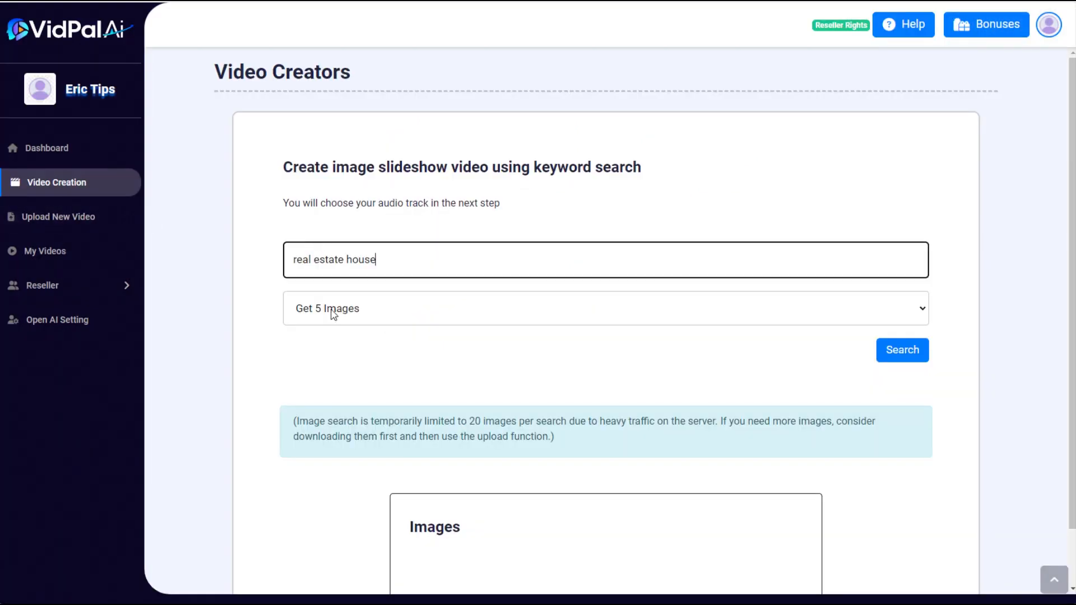
{"action": "left_click", "coordinate": [337, 318]}
{"action": "left_click", "coordinate": [348, 362]}
{"action": "left_click", "coordinate": [901, 350]}
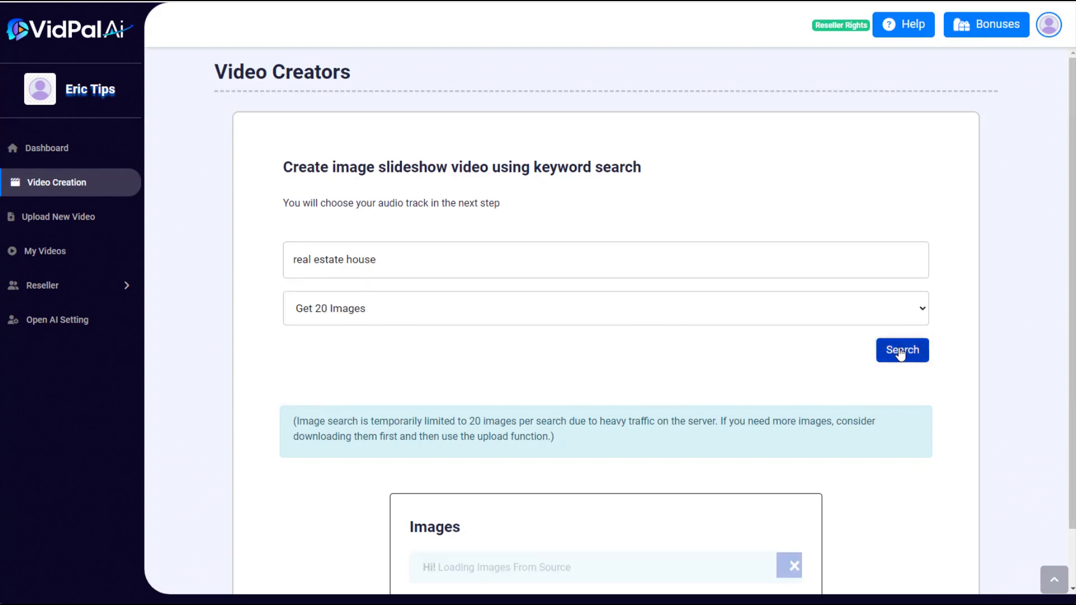
- Delete the wooden toy house, model house with keys, both coin-stack pictures, hand-held green keychain and floor plan from the found images
{"action": "scroll", "coordinate": [997, 403], "scroll_direction": "down", "scroll_amount": 5}
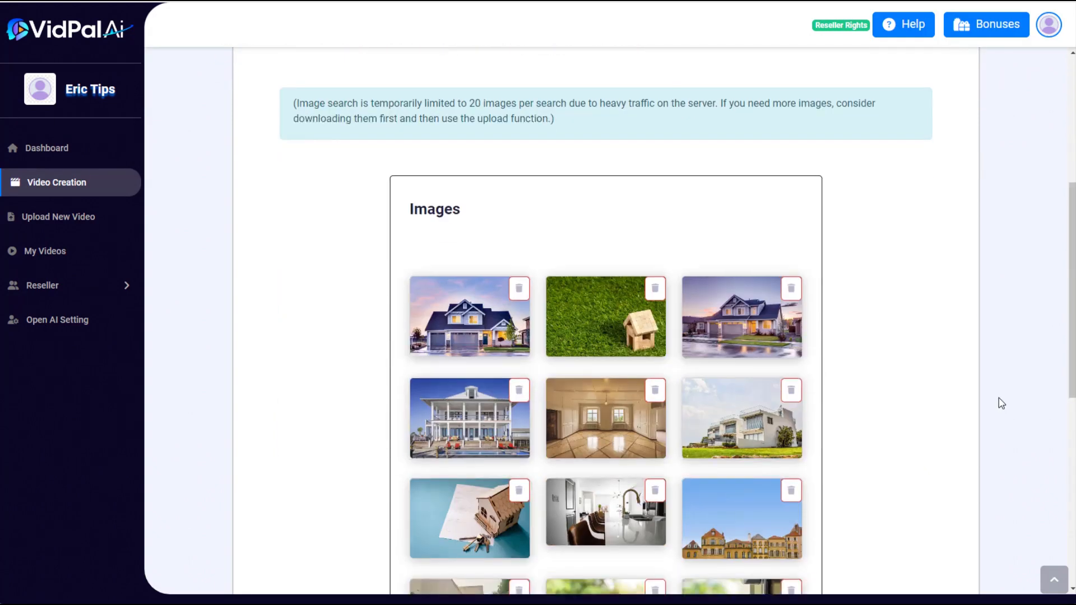
{"action": "left_click", "coordinate": [654, 291]}
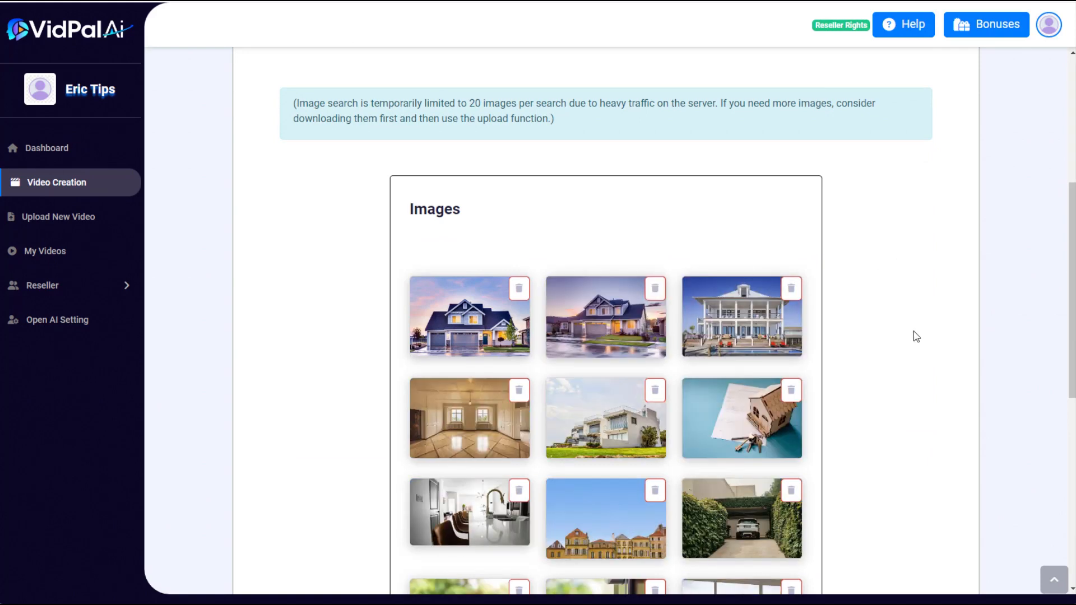
{"action": "scroll", "coordinate": [915, 337], "scroll_direction": "down", "scroll_amount": 2}
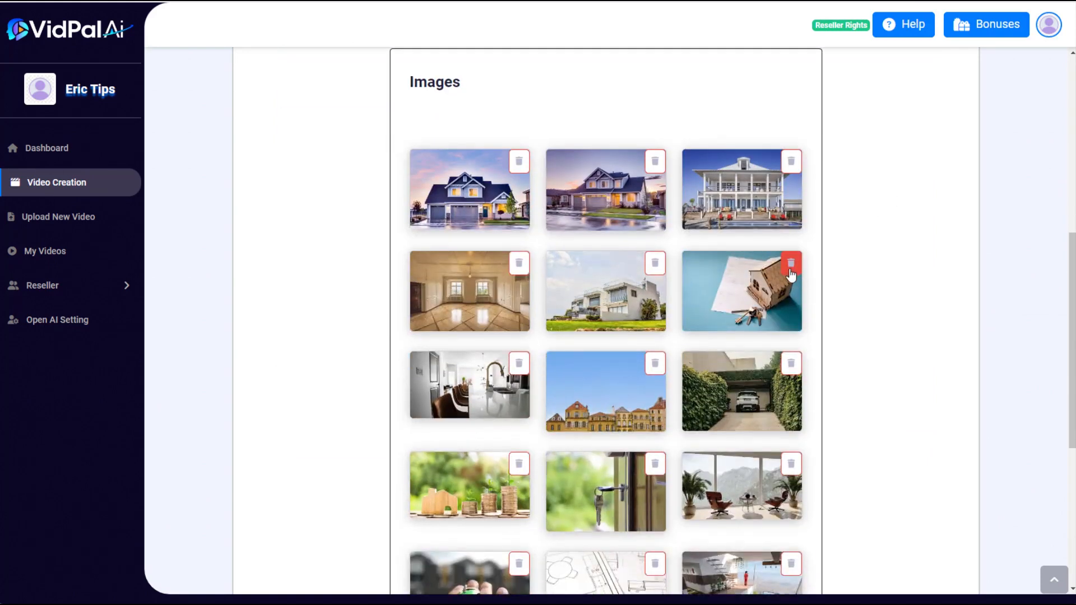
{"action": "left_click", "coordinate": [790, 263]}
{"action": "scroll", "coordinate": [897, 302], "scroll_direction": "down", "scroll_amount": 3}
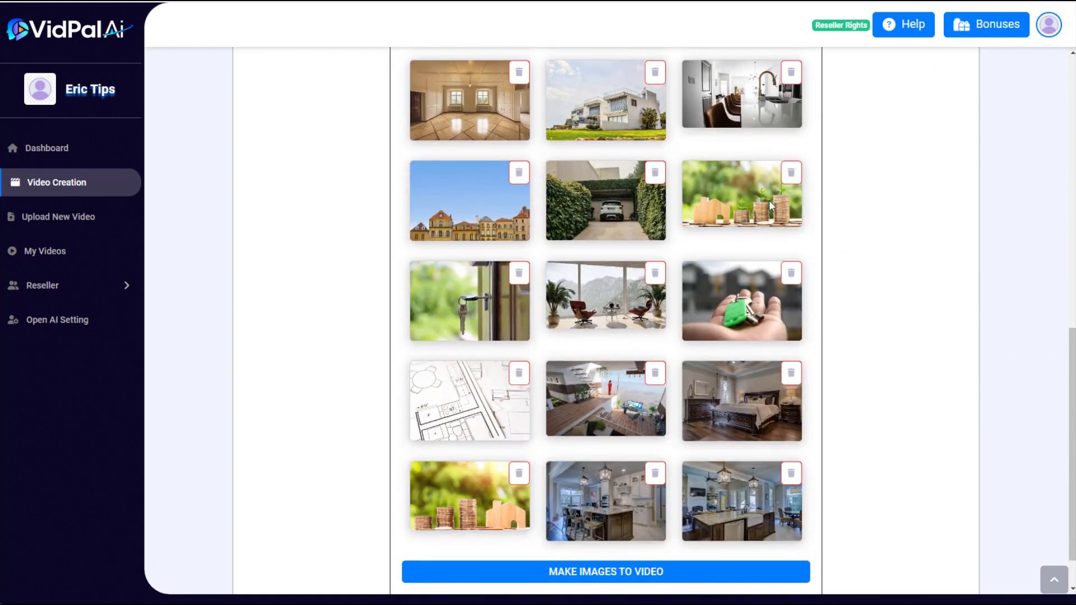
{"action": "left_click", "coordinate": [790, 174]}
{"action": "left_click", "coordinate": [655, 275]}
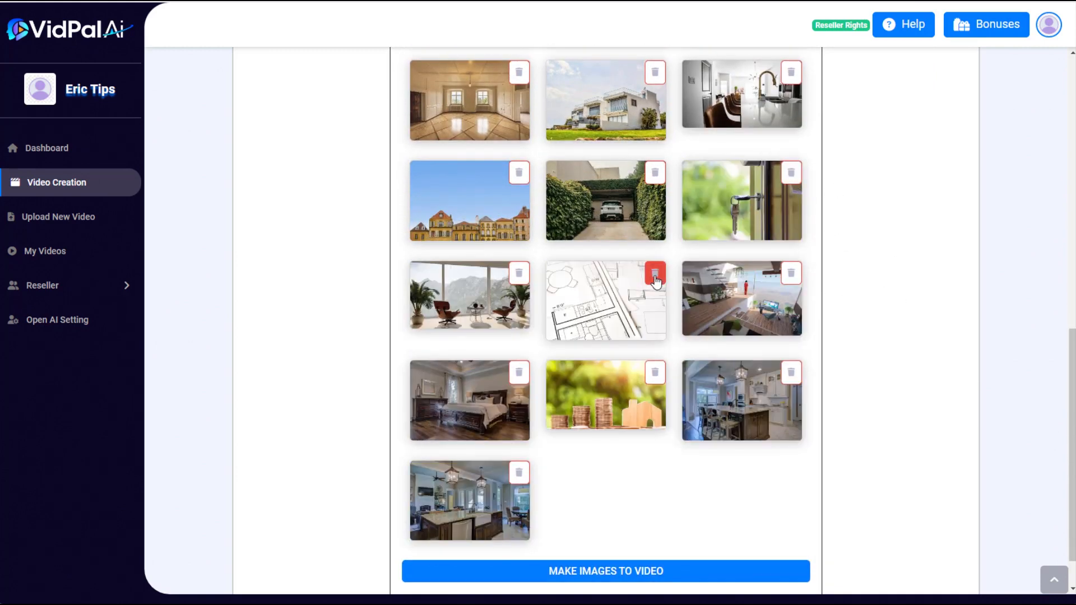
{"action": "left_click", "coordinate": [655, 275]}
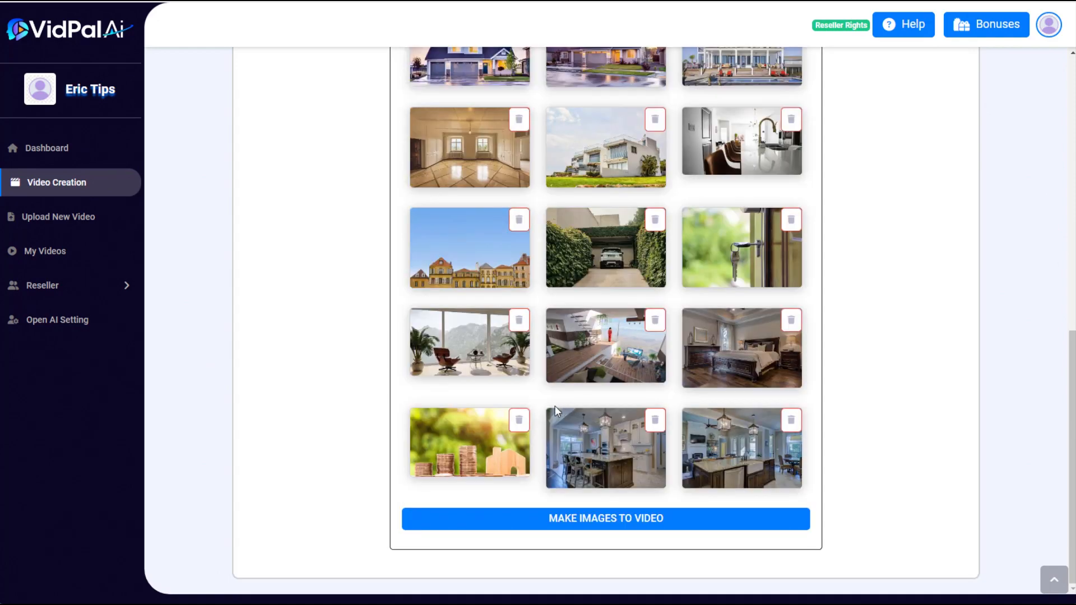
{"action": "left_click", "coordinate": [519, 424]}
{"action": "scroll", "coordinate": [894, 377], "scroll_direction": "up", "scroll_amount": 6}
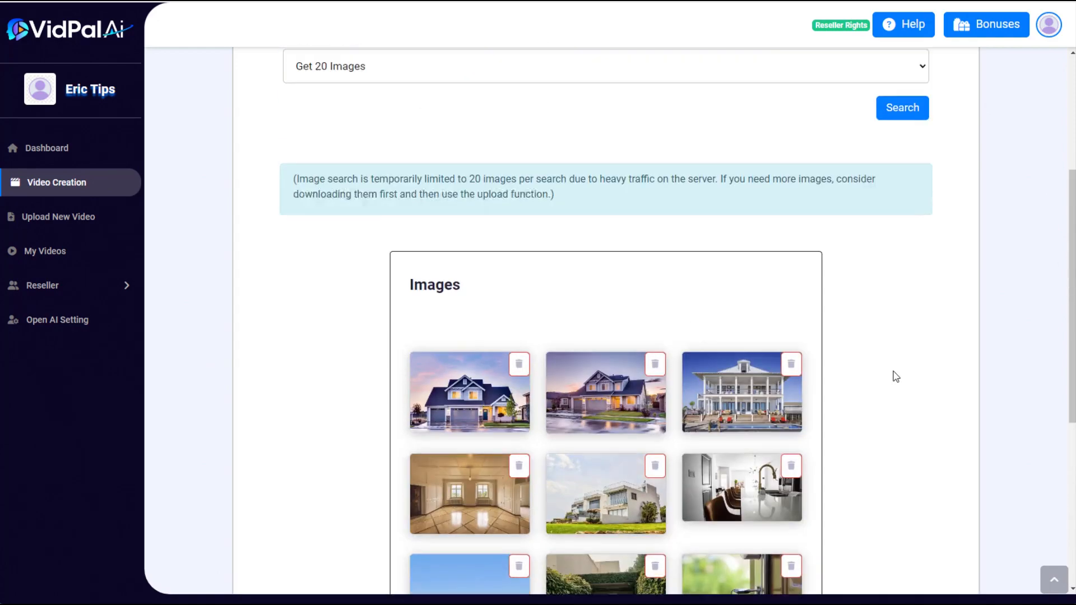
{"action": "scroll", "coordinate": [896, 377], "scroll_direction": "down", "scroll_amount": 4}
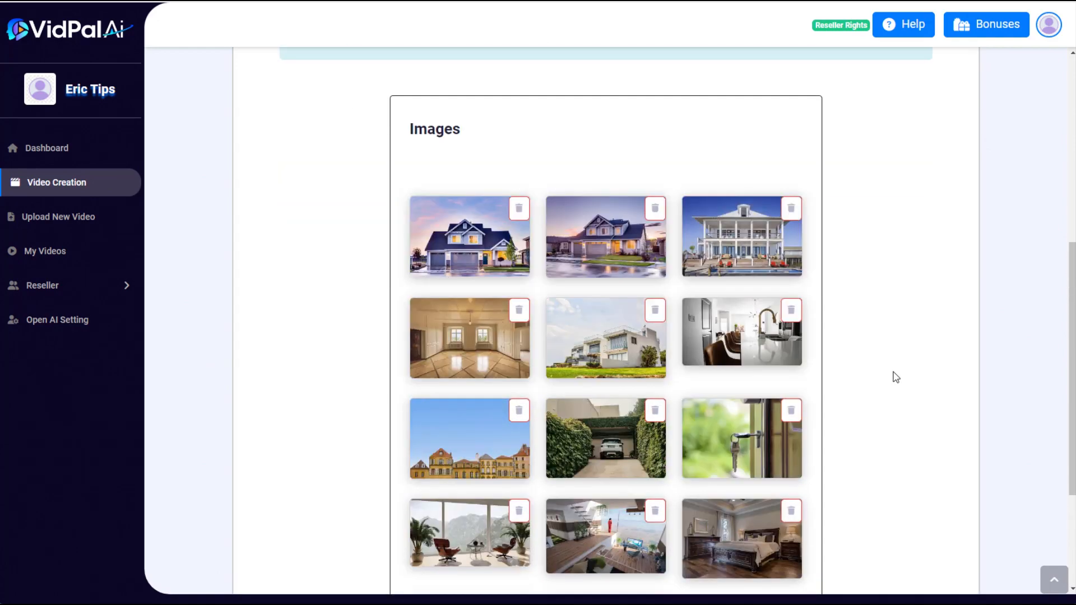
{"action": "scroll", "coordinate": [896, 373], "scroll_direction": "down", "scroll_amount": 2}
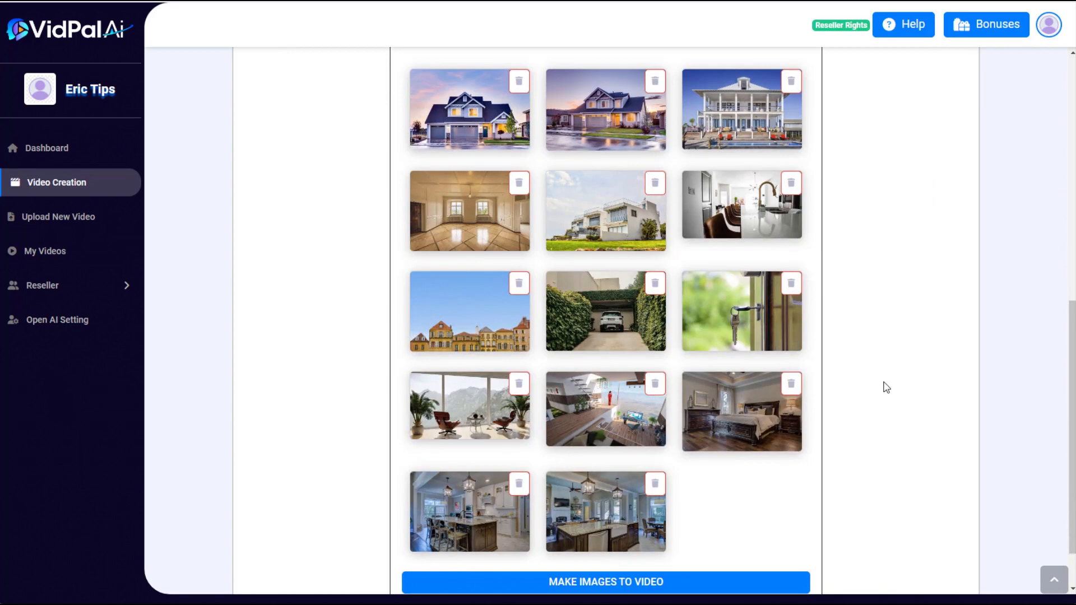
{"action": "scroll", "coordinate": [885, 386], "scroll_direction": "down", "scroll_amount": 1}
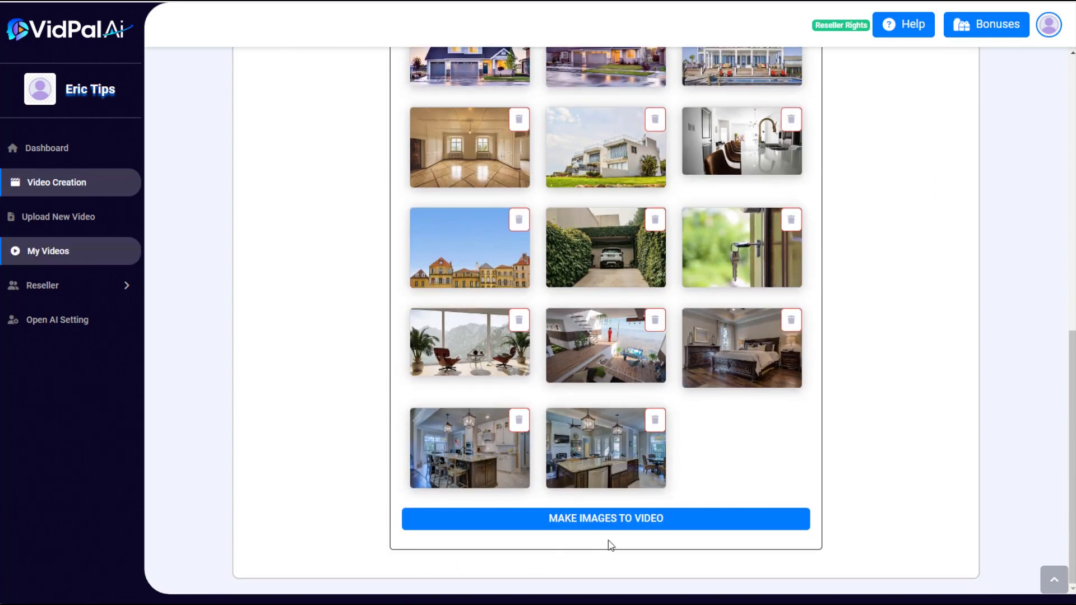
- Turn the remaining images into a video titled "house pics" and set the duration per image to 8.1
{"action": "left_click", "coordinate": [618, 520]}
{"action": "left_click", "coordinate": [403, 76]}
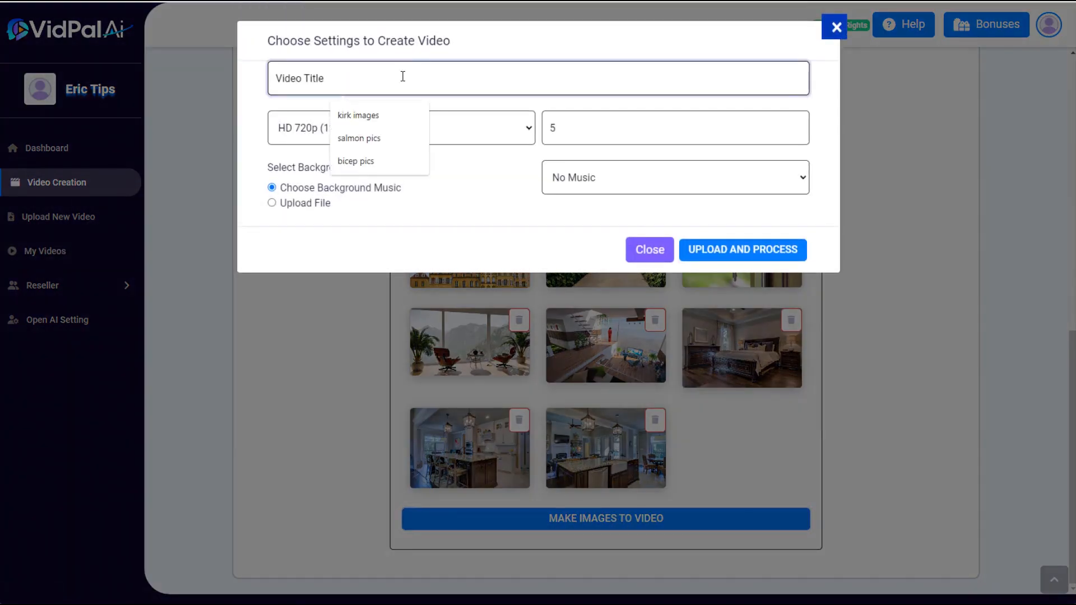
{"action": "type", "text": "house pics"}
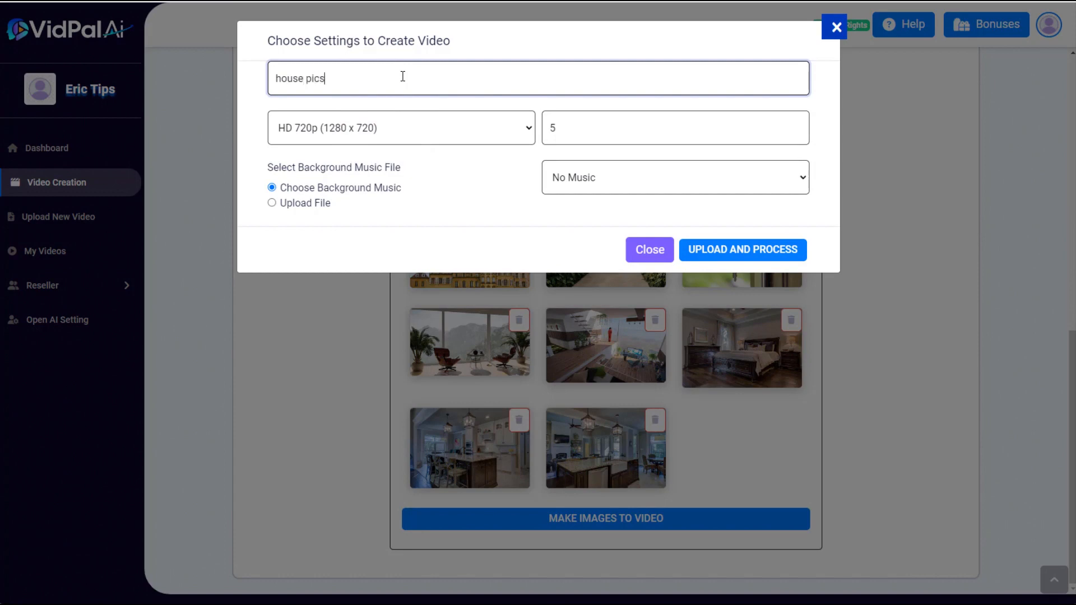
{"action": "key", "text": "Tab"}
{"action": "key", "text": "Tab"}
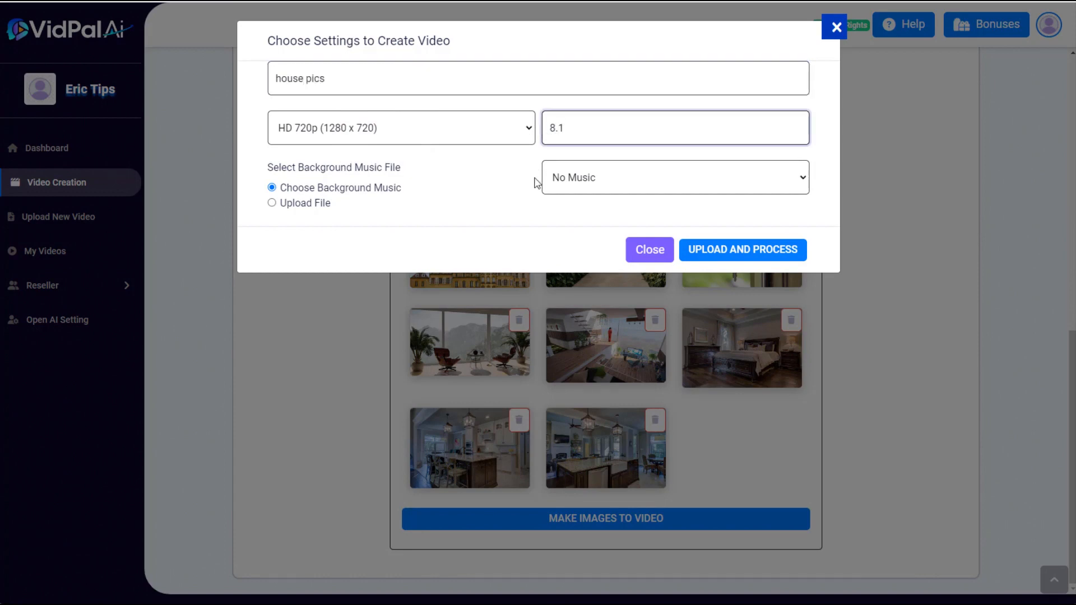
- Generate the "house pics" video and choose it as an existing-video overlay for the house-selling tips video
{"action": "left_click", "coordinate": [703, 255]}
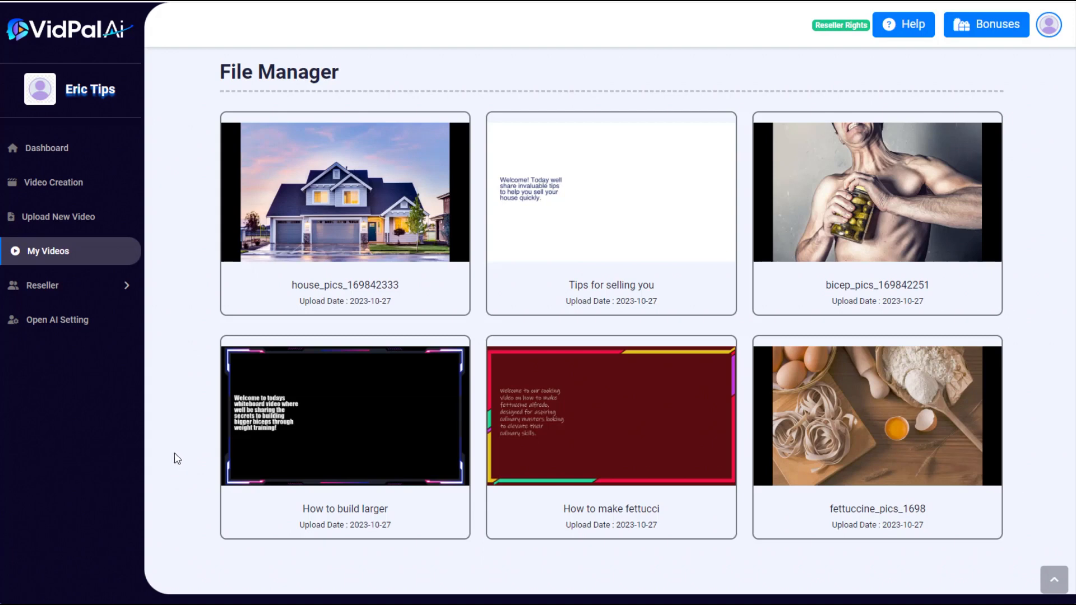
{"action": "mouse_move", "coordinate": [622, 178]}
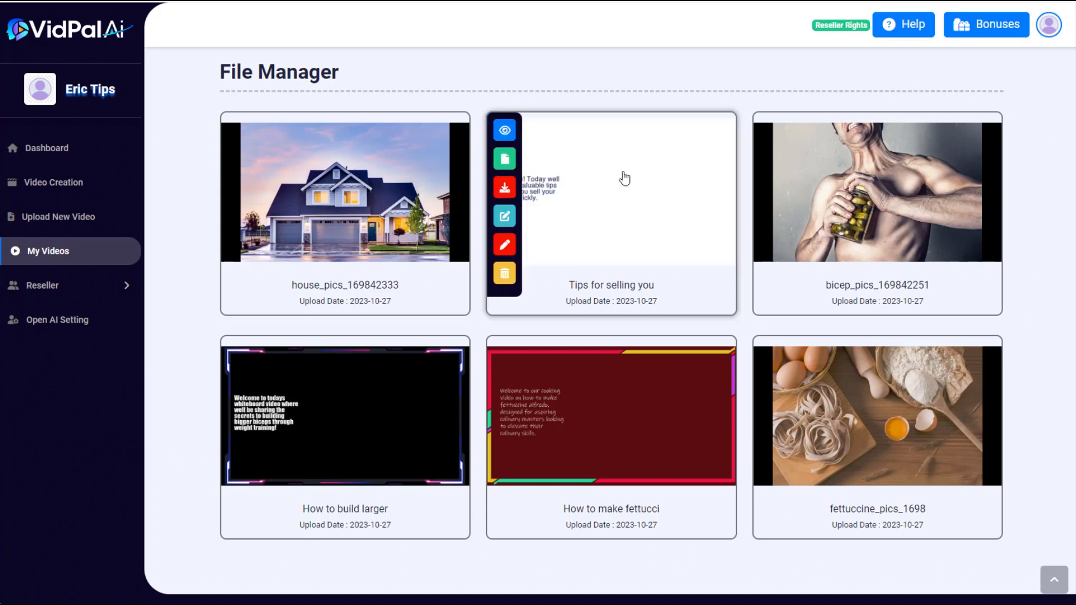
{"action": "left_click", "coordinate": [506, 216]}
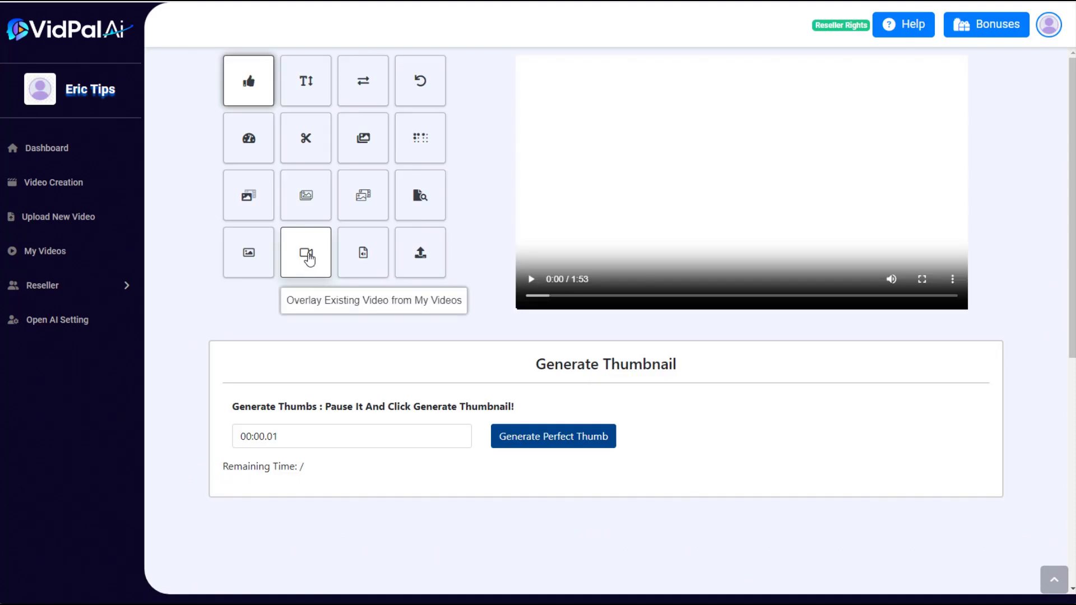
{"action": "left_click", "coordinate": [307, 258]}
{"action": "left_click", "coordinate": [330, 421]}
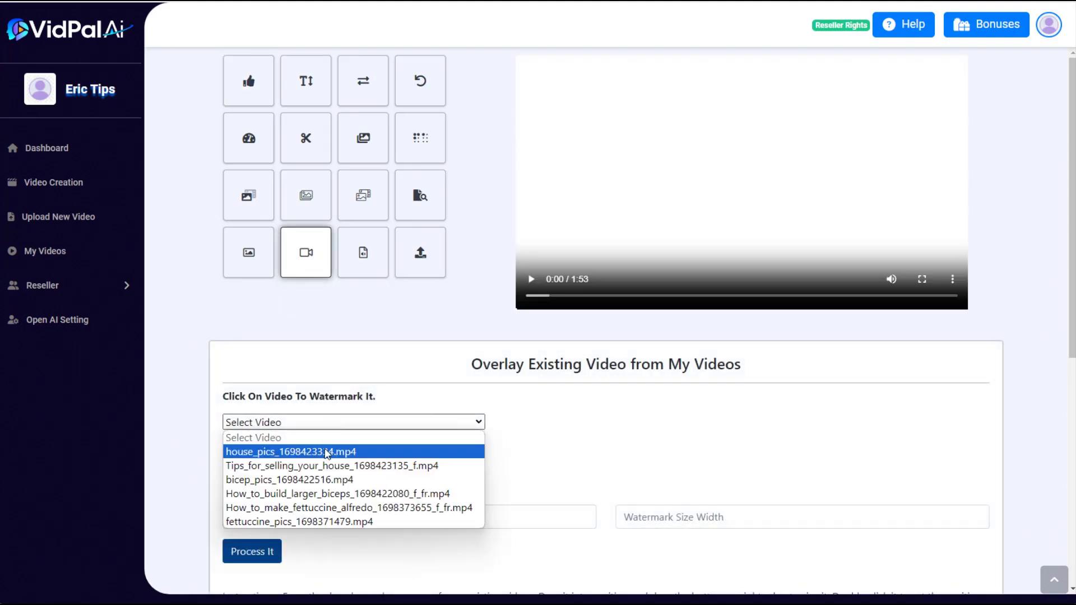
{"action": "left_click", "coordinate": [327, 448]}
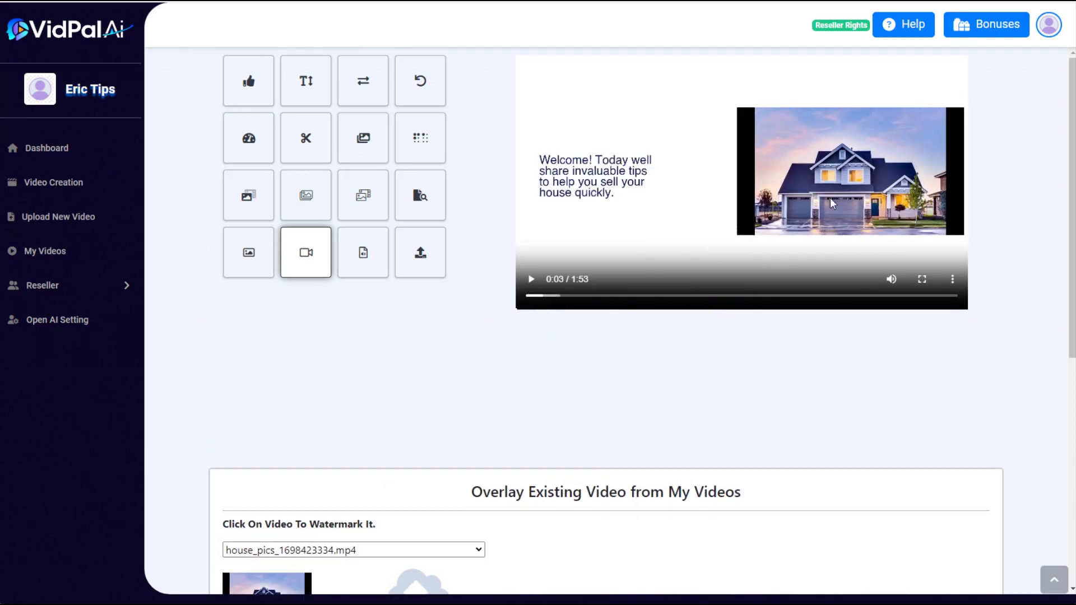
- Place the house pics overlay beside the welcome text and process the combined video
{"action": "scroll", "coordinate": [569, 381], "scroll_direction": "down", "scroll_amount": 5}
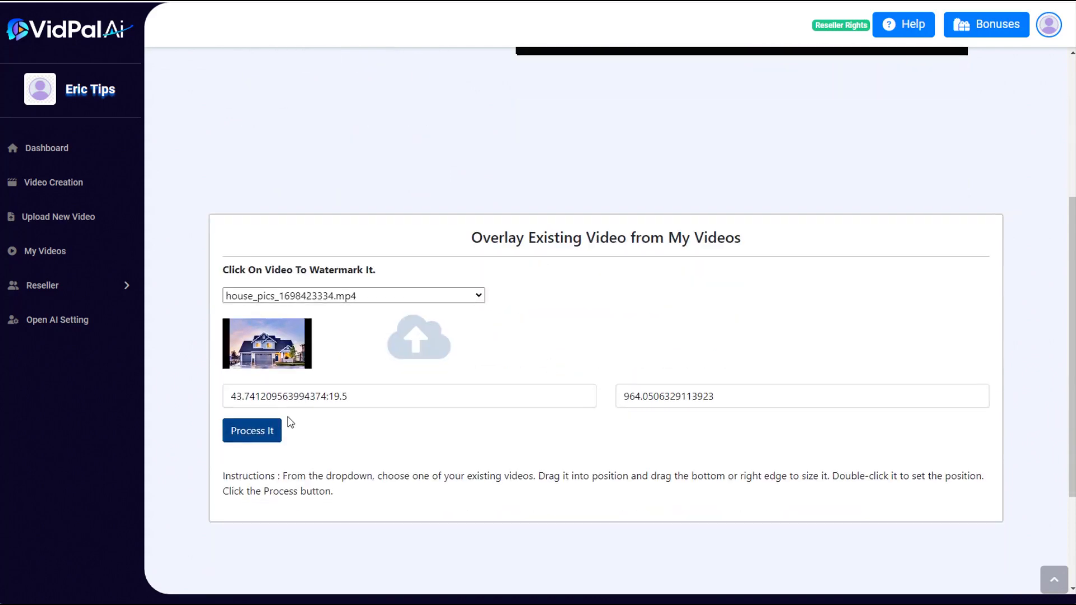
{"action": "left_click", "coordinate": [272, 432]}
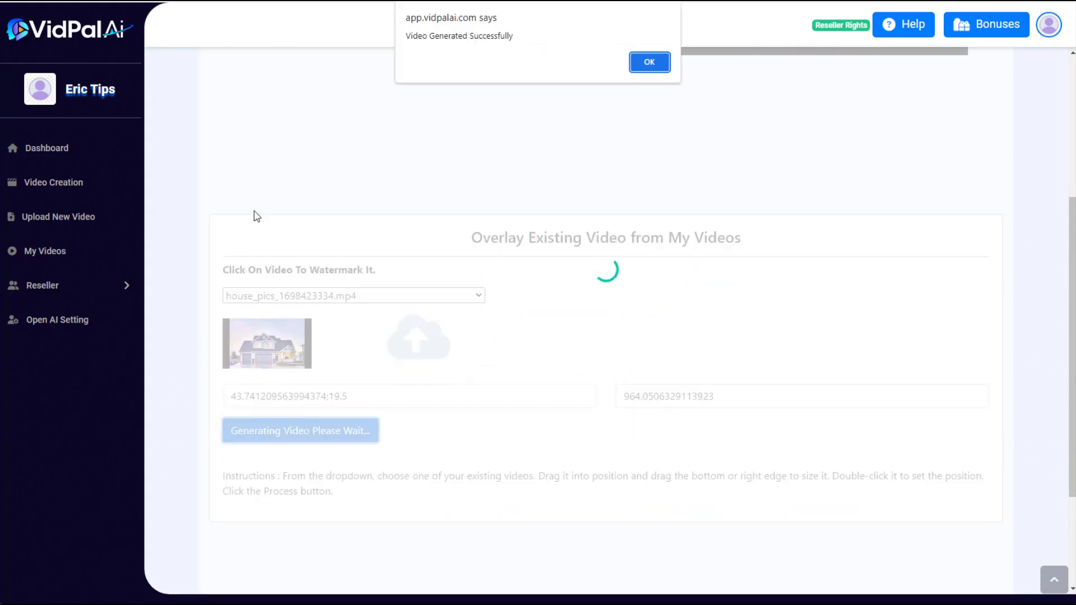
{"action": "left_click", "coordinate": [660, 70]}
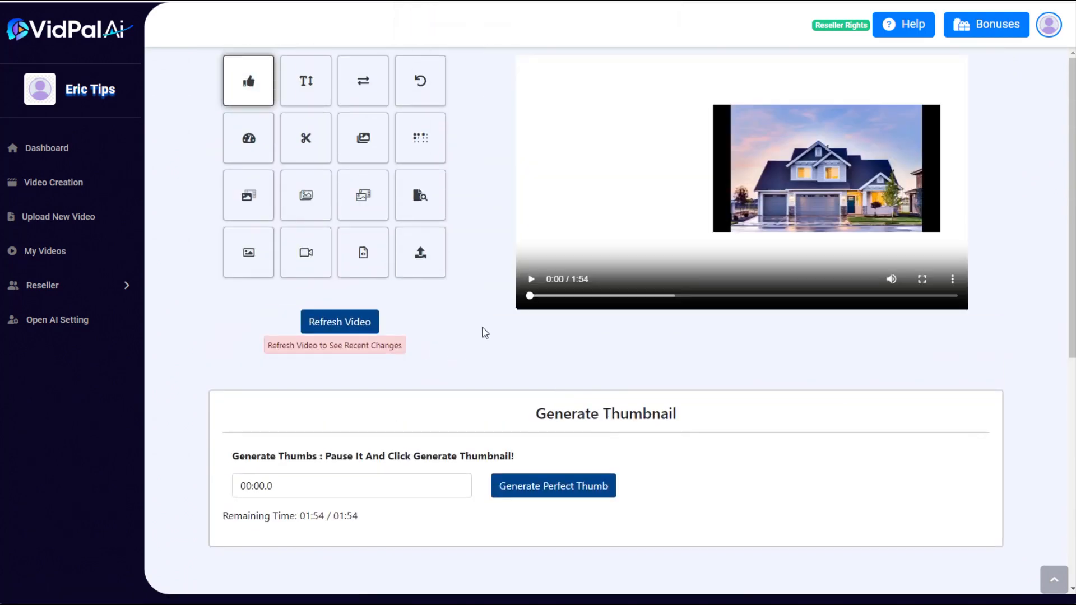
- Play the combined video and sample several points through to its end to check the text and overlaid pictures, and pause it
{"action": "left_click", "coordinate": [530, 279]}
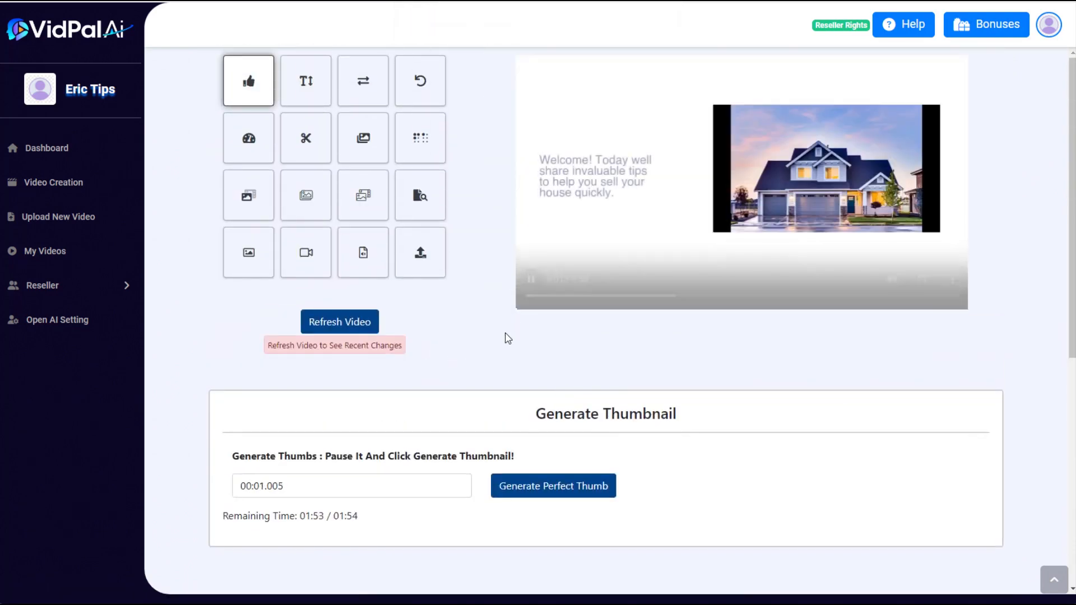
{"action": "mouse_move", "coordinate": [560, 305]}
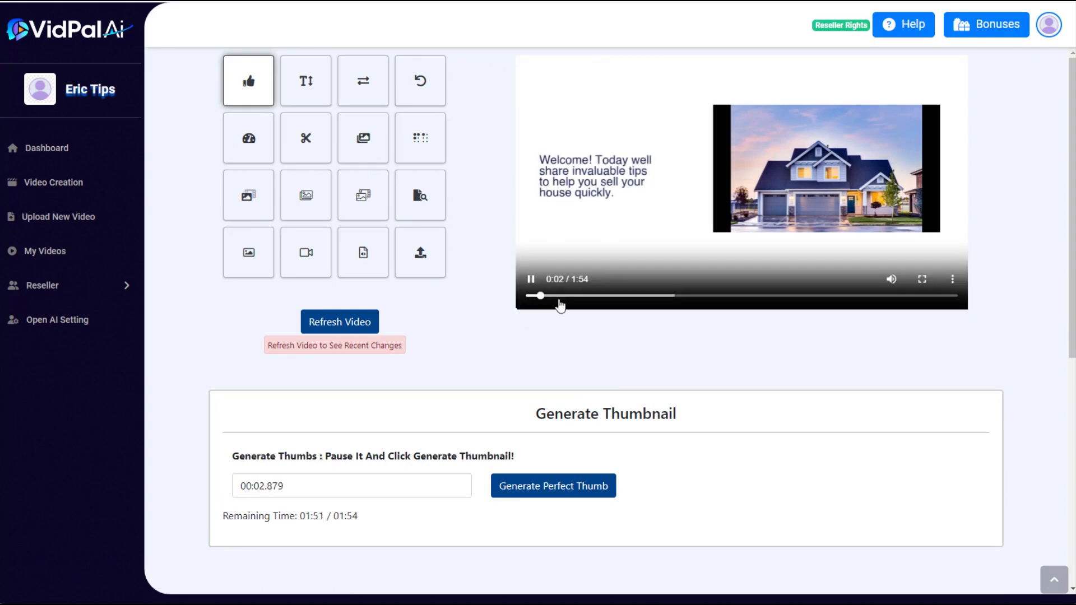
{"action": "left_click", "coordinate": [592, 297]}
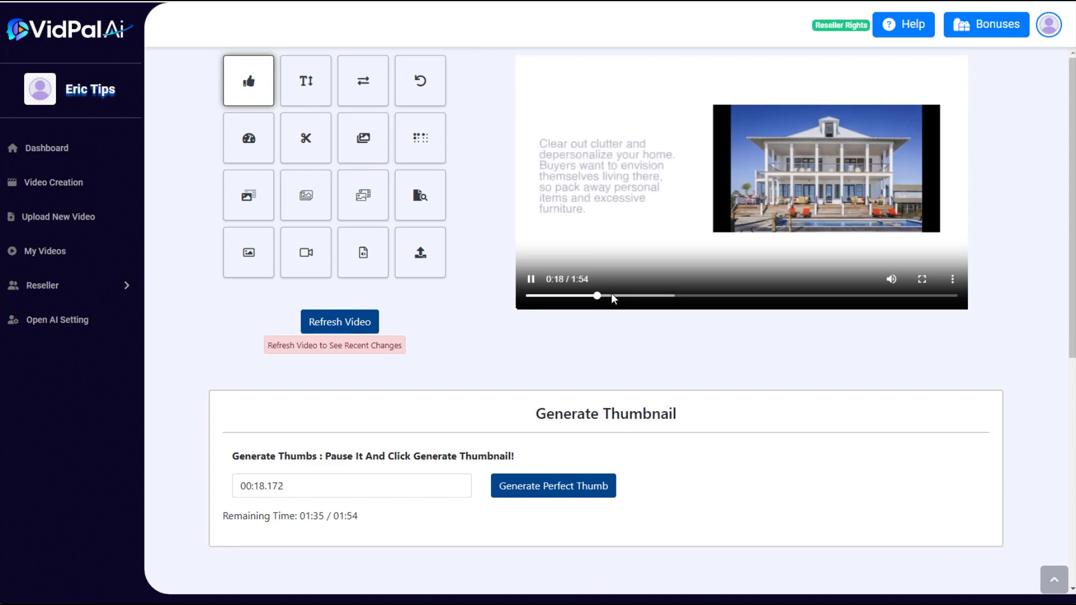
{"action": "left_click", "coordinate": [663, 297]}
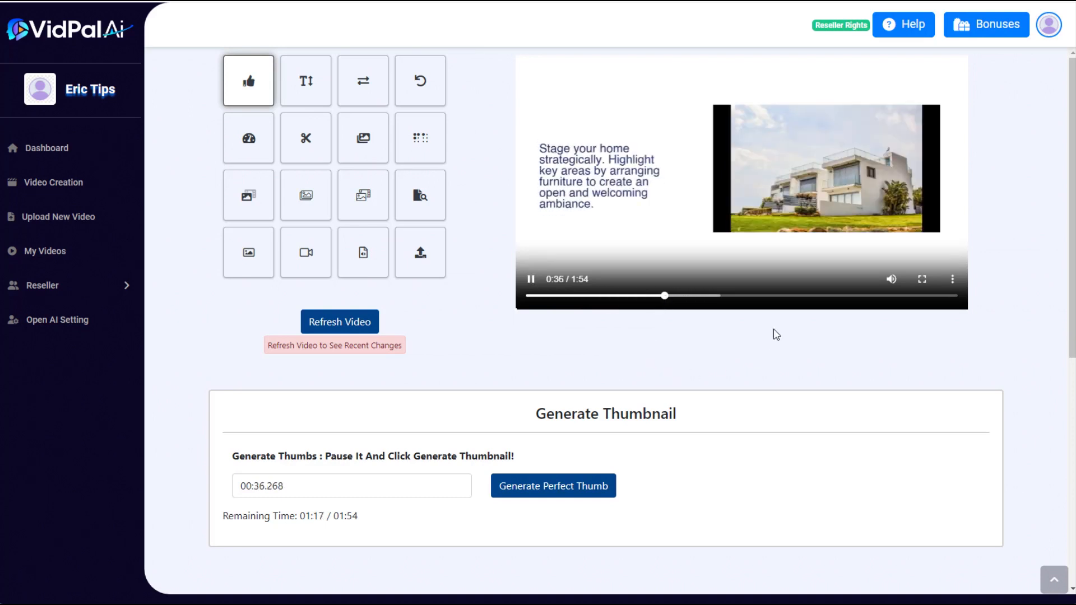
{"action": "left_click", "coordinate": [716, 297]}
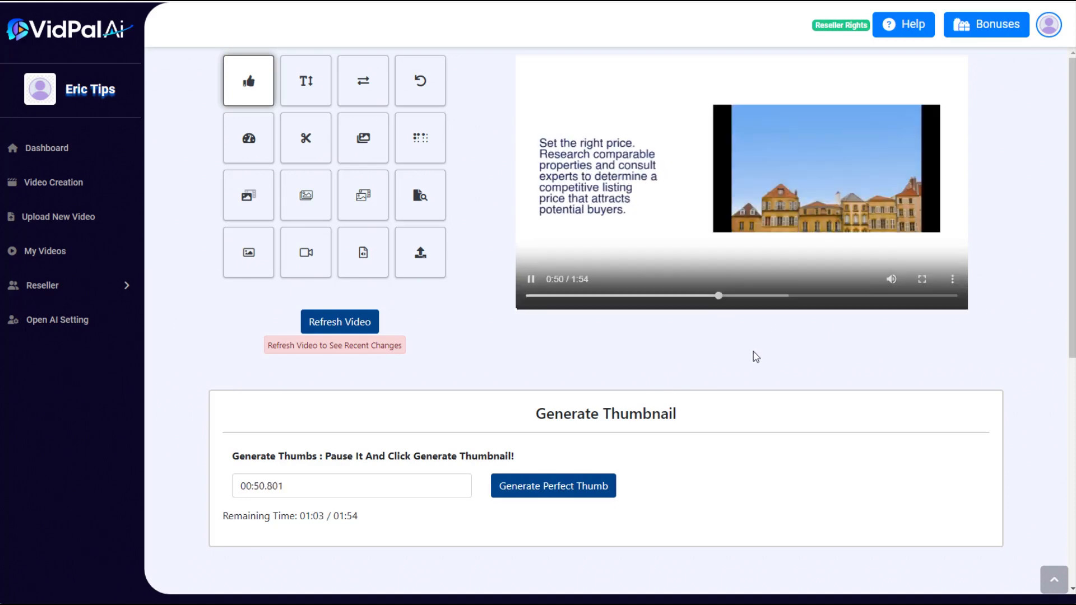
{"action": "left_click", "coordinate": [778, 297]}
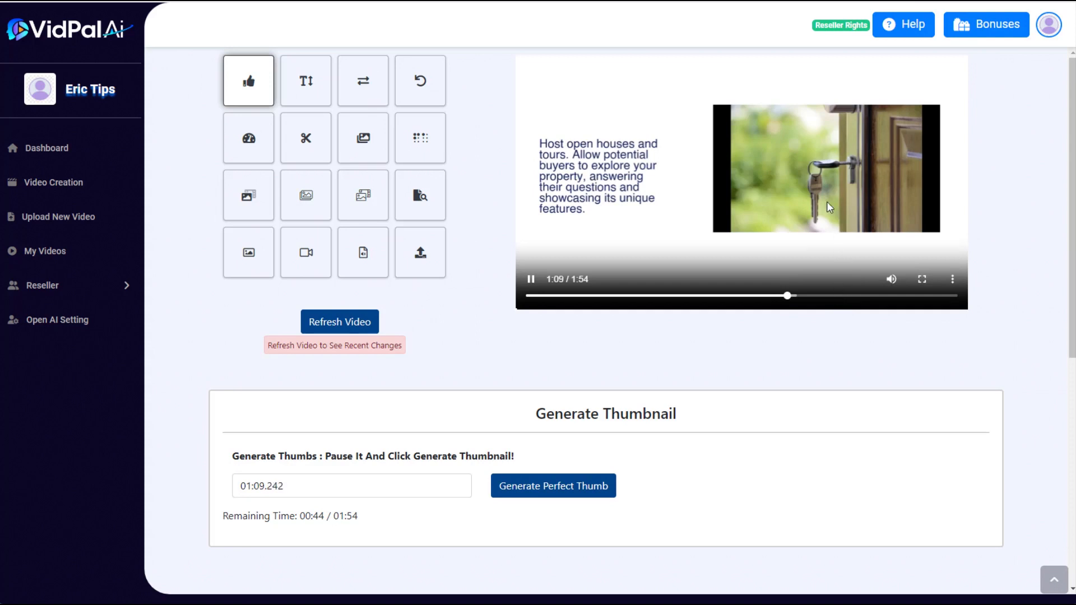
{"action": "left_click", "coordinate": [911, 297]}
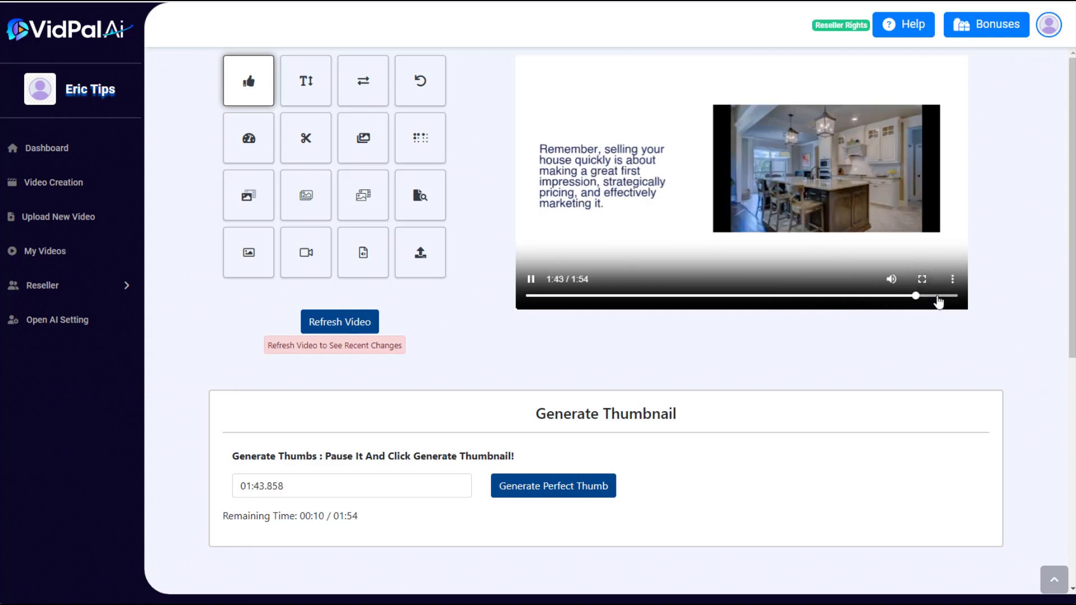
{"action": "left_click", "coordinate": [944, 297]}
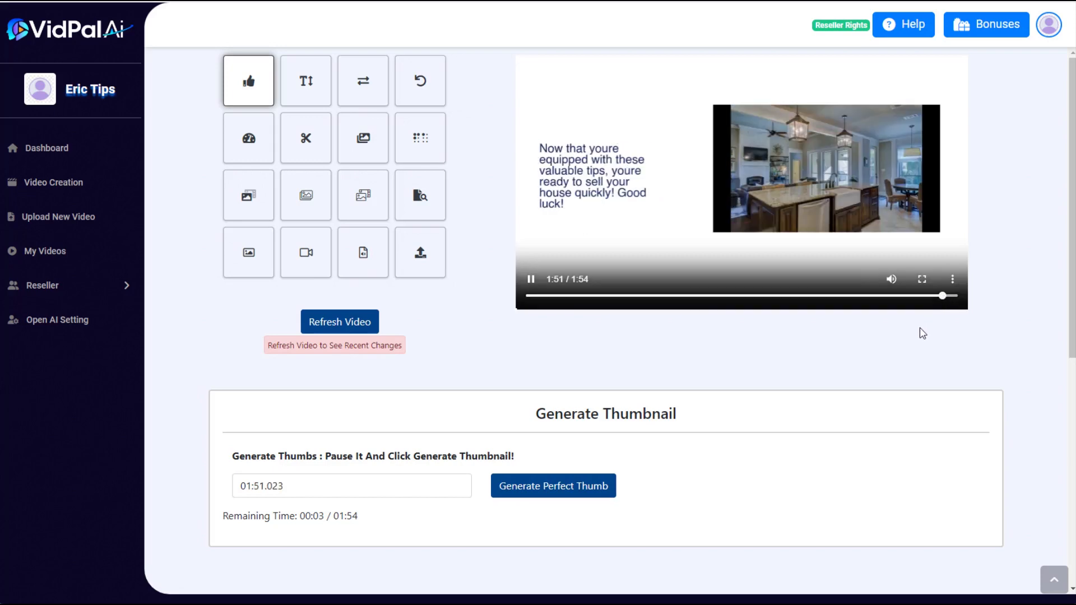
{"action": "left_click", "coordinate": [530, 279]}
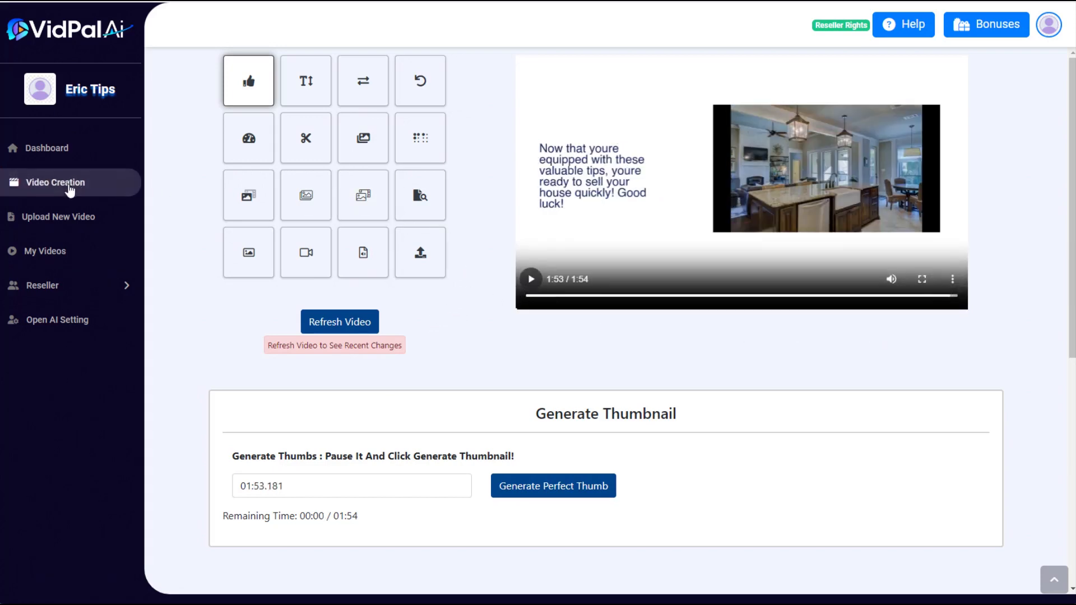
- Start an AI whiteboard video of the Fashion type with the topic "Fall fashion tips for urban women"
{"action": "left_click", "coordinate": [65, 186]}
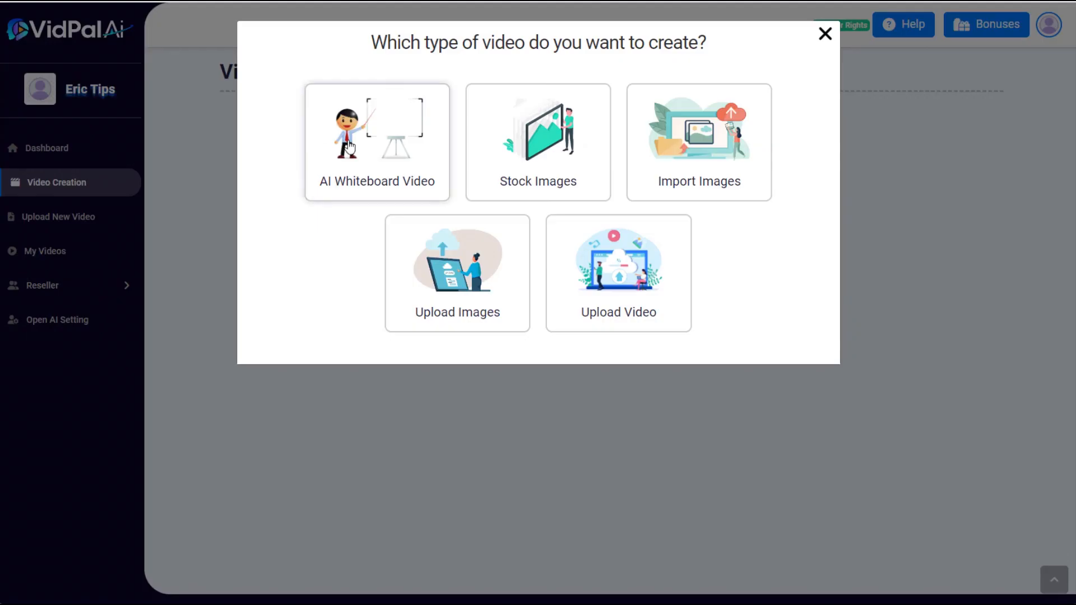
{"action": "left_click", "coordinate": [346, 150]}
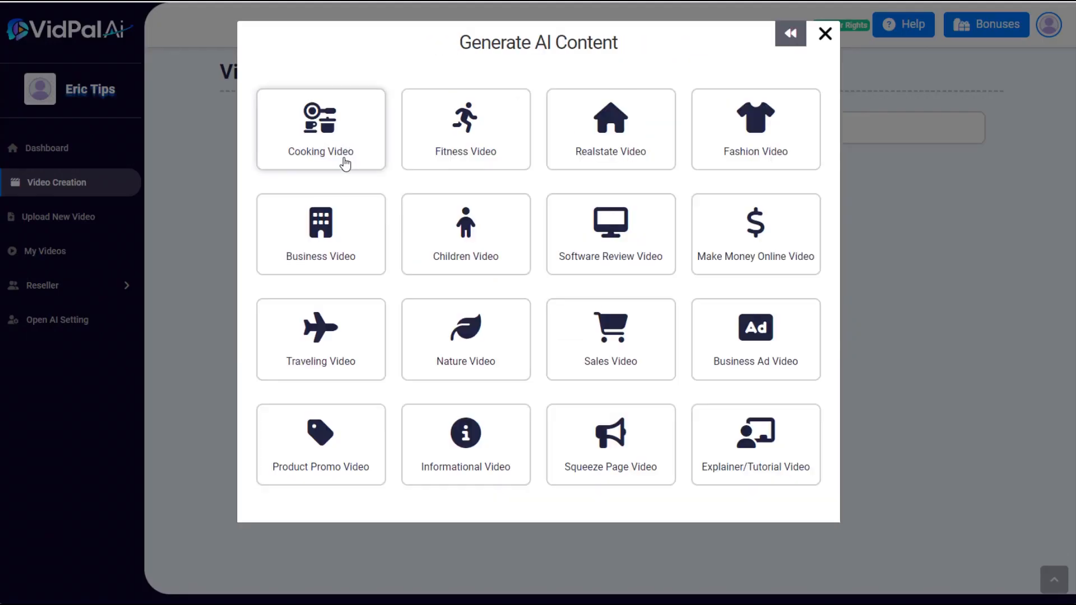
{"action": "left_click", "coordinate": [756, 134]}
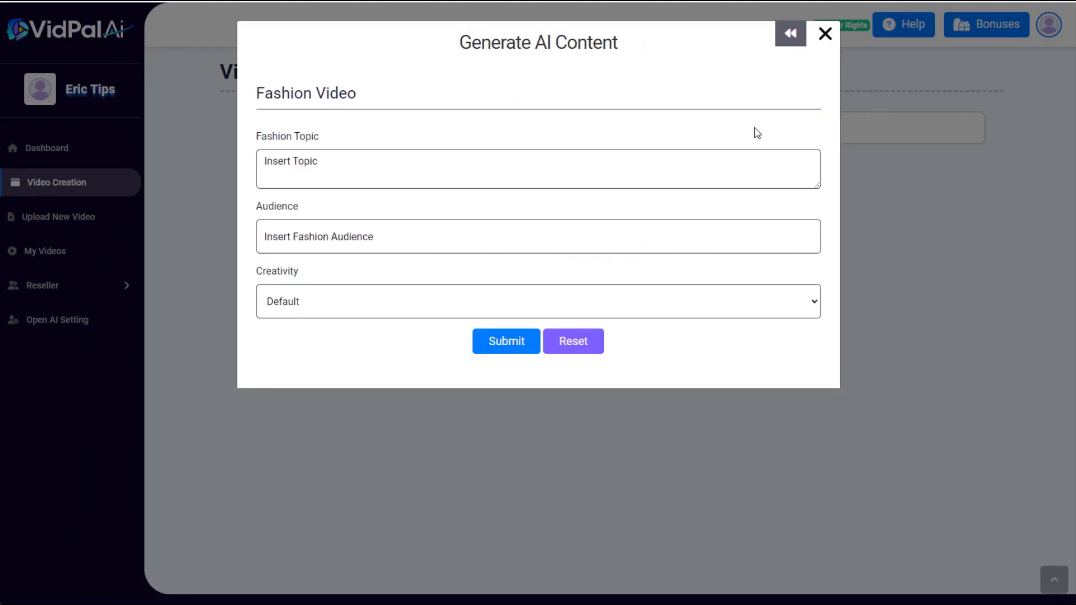
{"action": "left_click", "coordinate": [293, 163]}
{"action": "type", "text": "Fall fashion tips for urban women"}
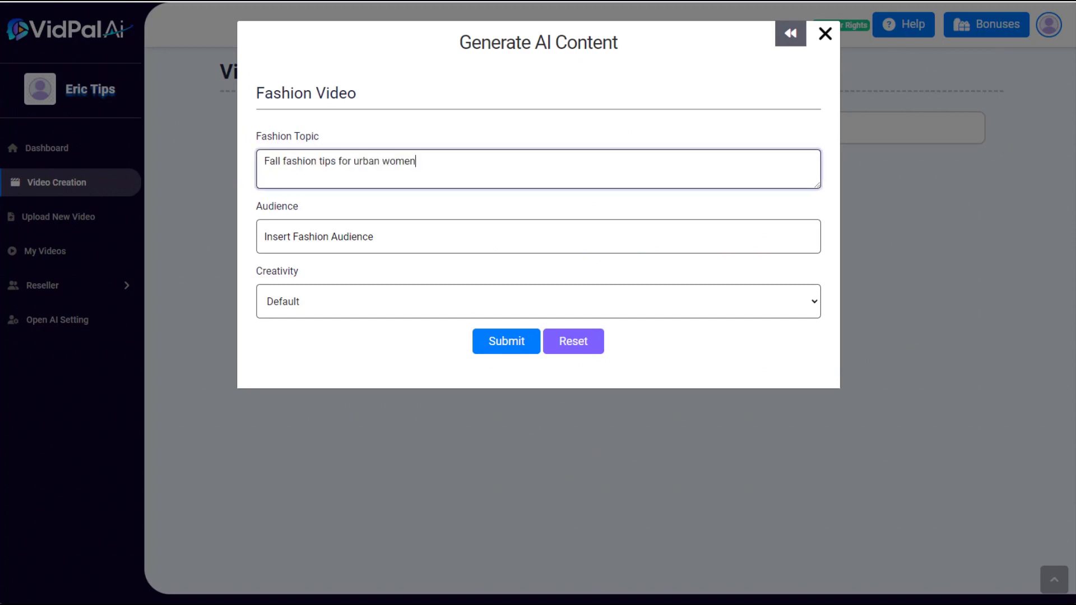
- Generate the script for the audience "women who live in the city and want to dress fashionably this fall." and insert it into the video form
{"action": "key", "text": "alt+Tab"}
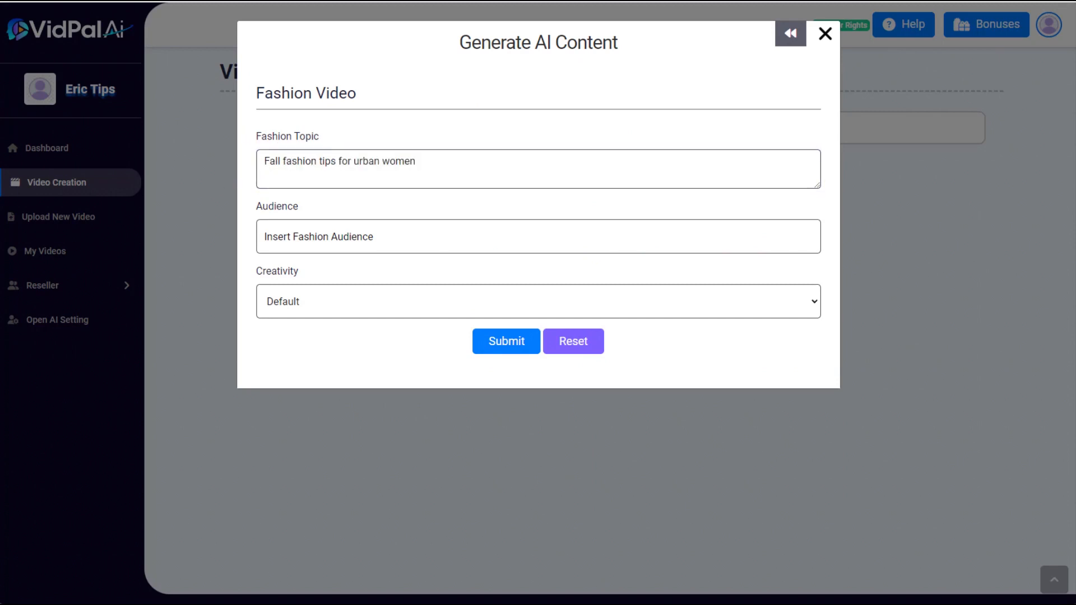
{"action": "left_click", "coordinate": [315, 235]}
{"action": "type", "text": "women who live in the city and want to dress fashionably this fall."}
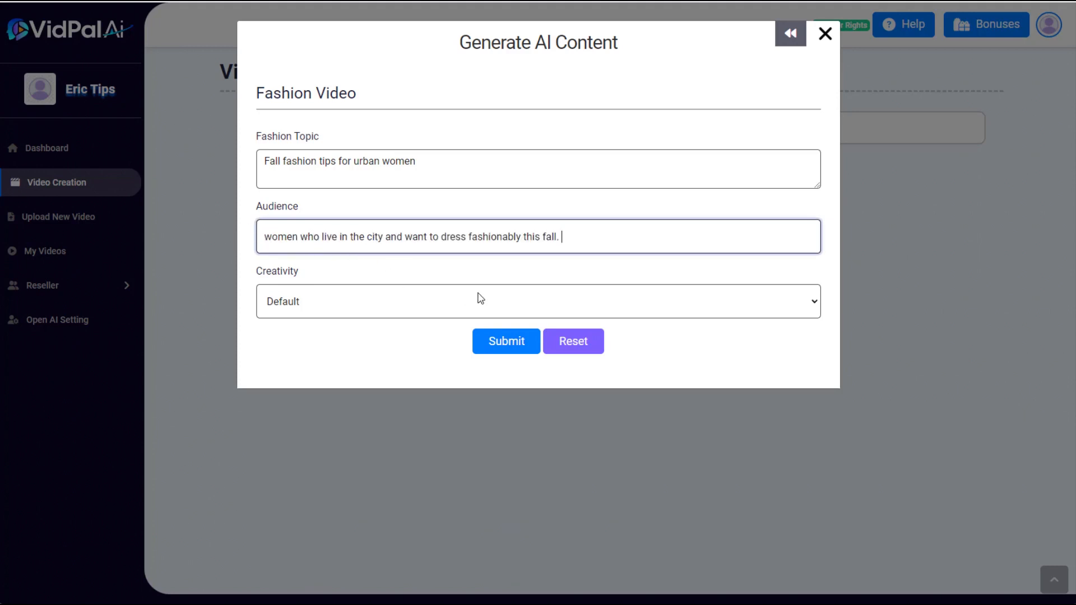
{"action": "left_click", "coordinate": [518, 348]}
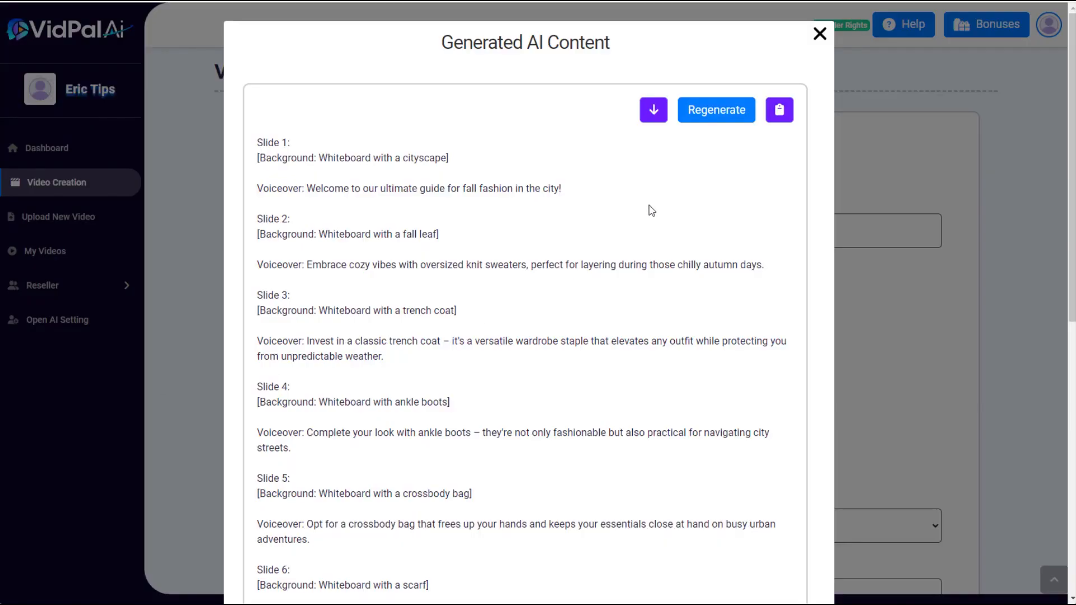
{"action": "left_click", "coordinate": [654, 115]}
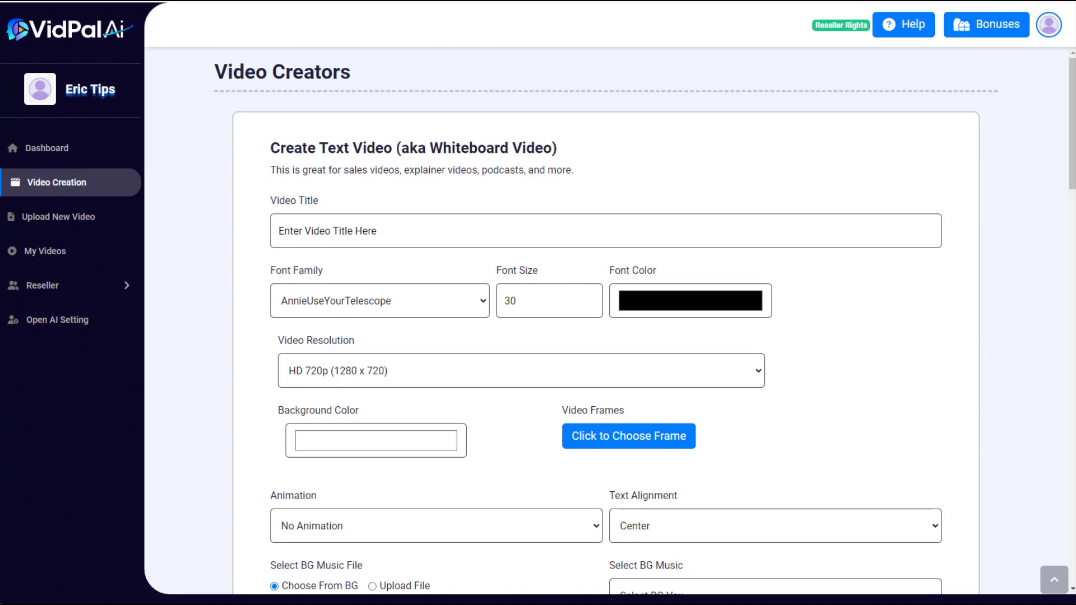
- Title the whiteboard video "Fall fashion tips for urban women" and set its font family to Verdana
{"action": "left_click", "coordinate": [315, 230]}
{"action": "type", "text": "Fall fashion tips for urban women"}
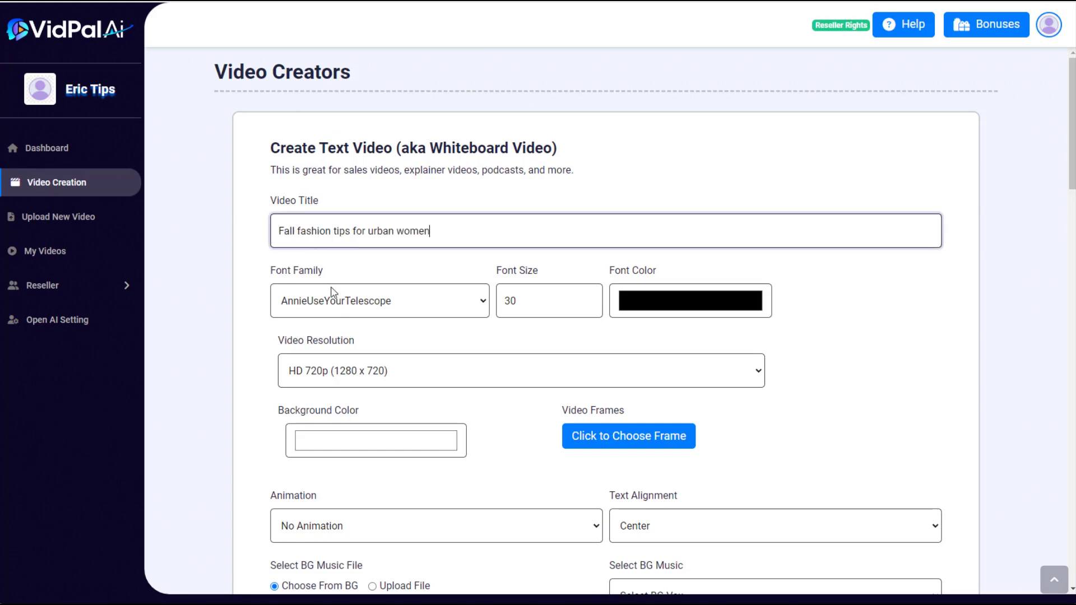
{"action": "scroll", "coordinate": [353, 305], "scroll_direction": "down", "scroll_amount": 1}
{"action": "left_click", "coordinate": [358, 241]}
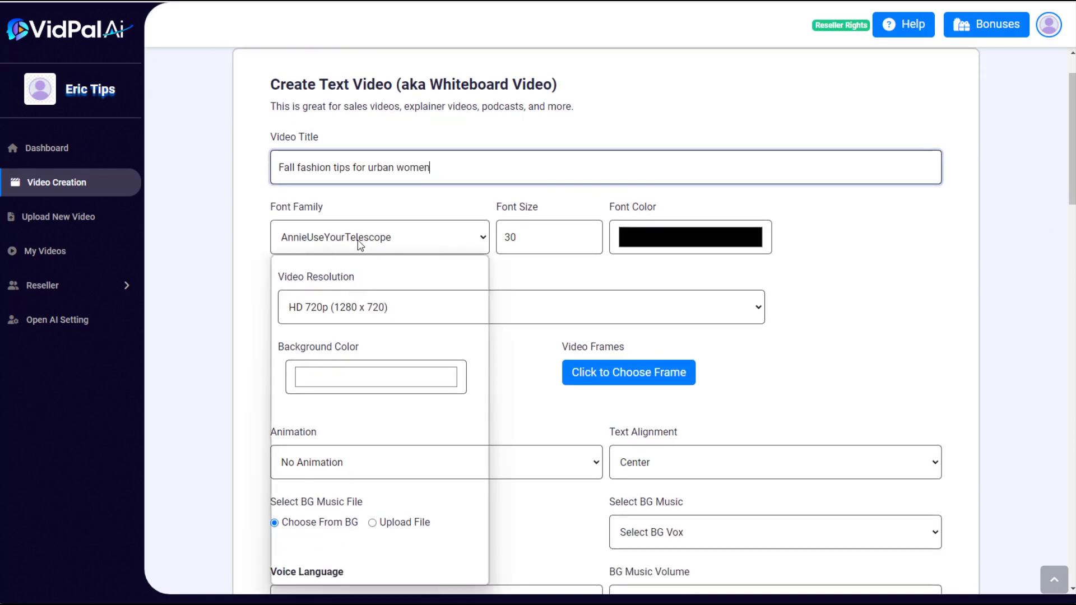
{"action": "scroll", "coordinate": [380, 401], "scroll_direction": "down", "scroll_amount": 5}
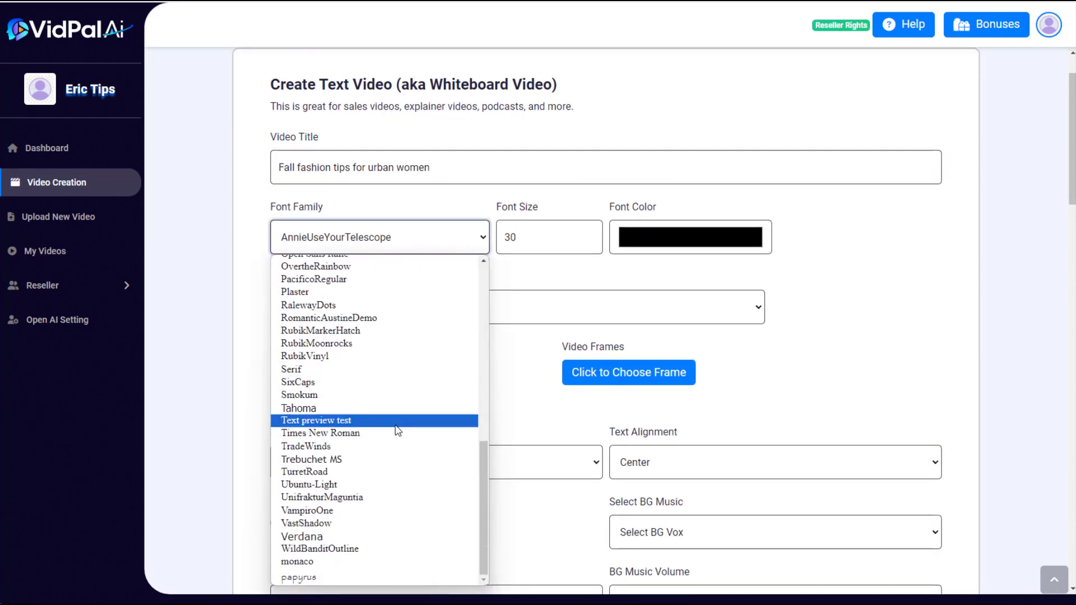
{"action": "left_click", "coordinate": [336, 533]}
- Set the video text's font size to 60 and its alignment to Left
{"action": "key", "text": "Tab"}
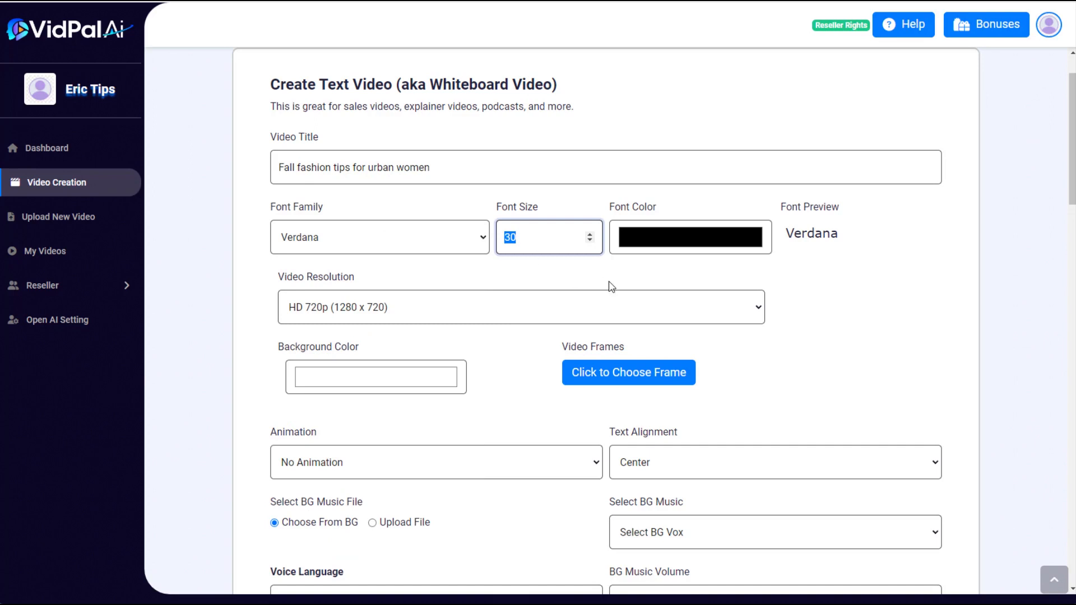
{"action": "type", "text": "60"}
{"action": "left_click", "coordinate": [664, 468]}
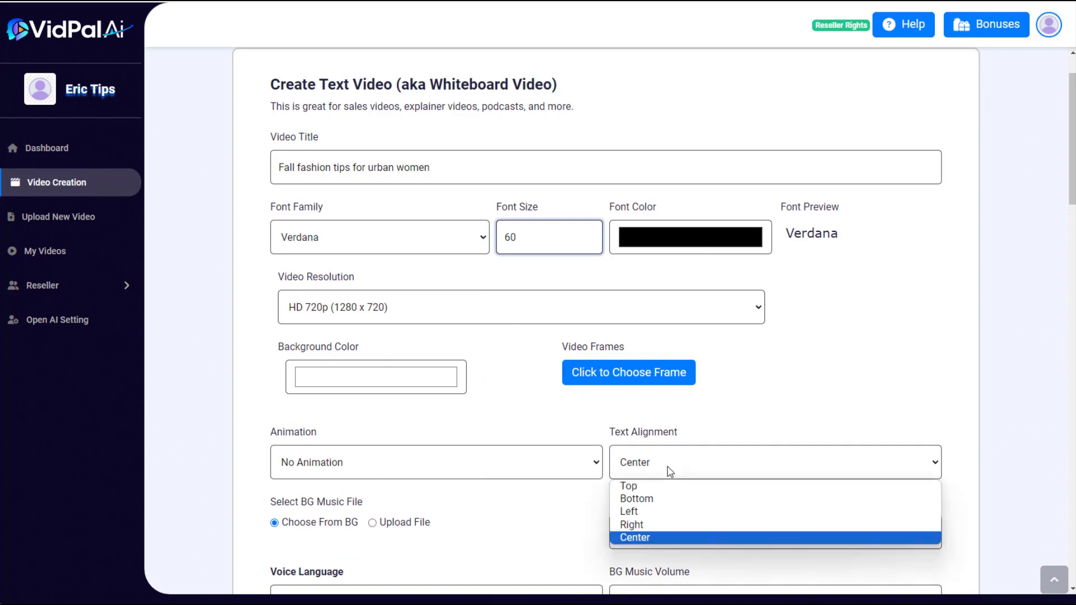
{"action": "left_click", "coordinate": [660, 510]}
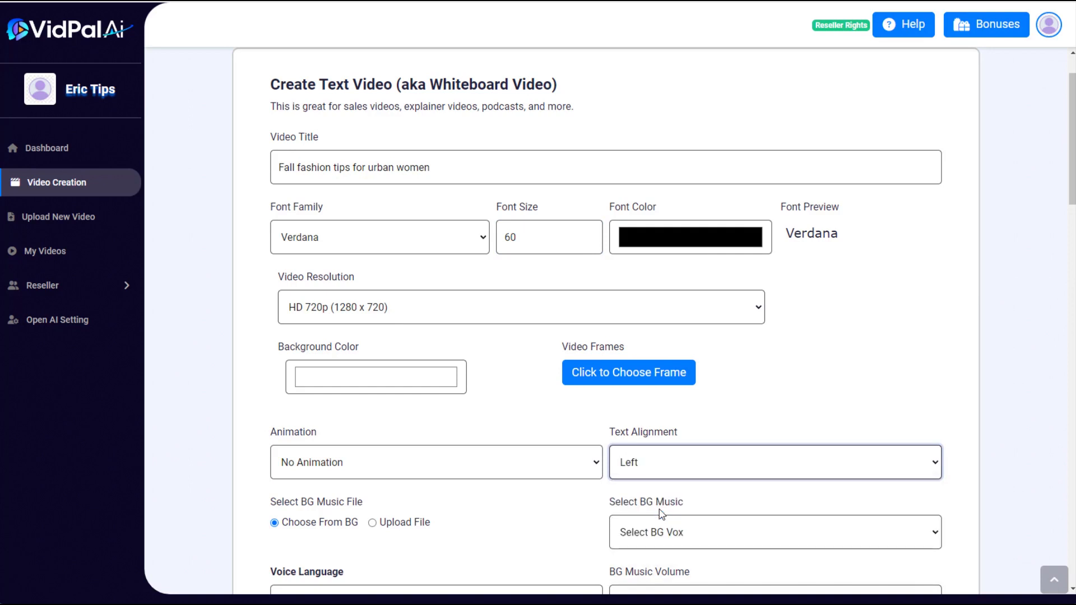
{"action": "left_click", "coordinate": [739, 405]}
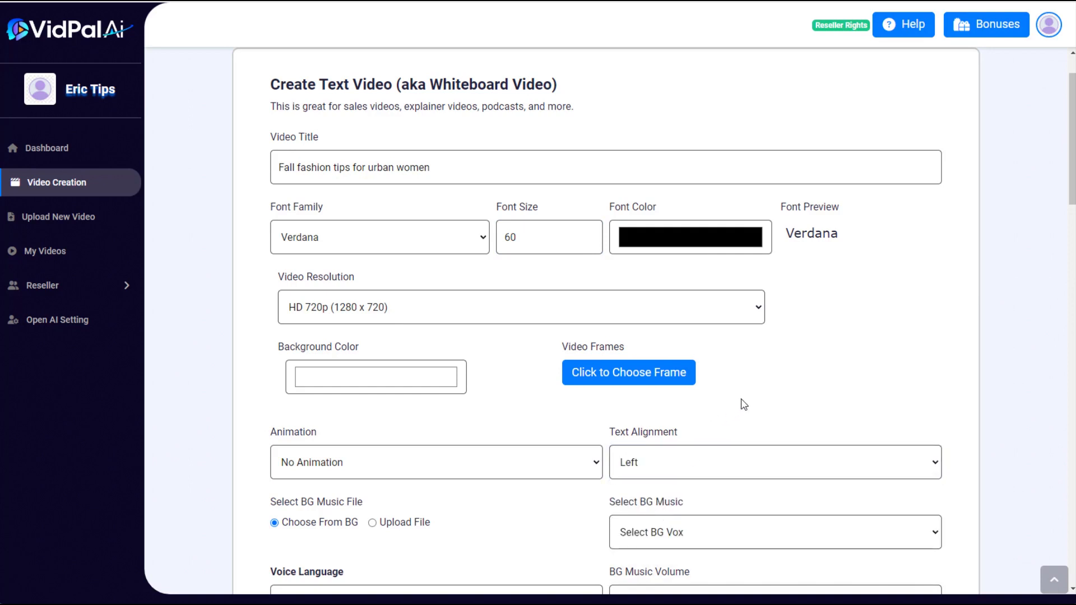
- Set the font colour of the text video to white (255, 255, 255)
{"action": "left_click", "coordinate": [678, 242]}
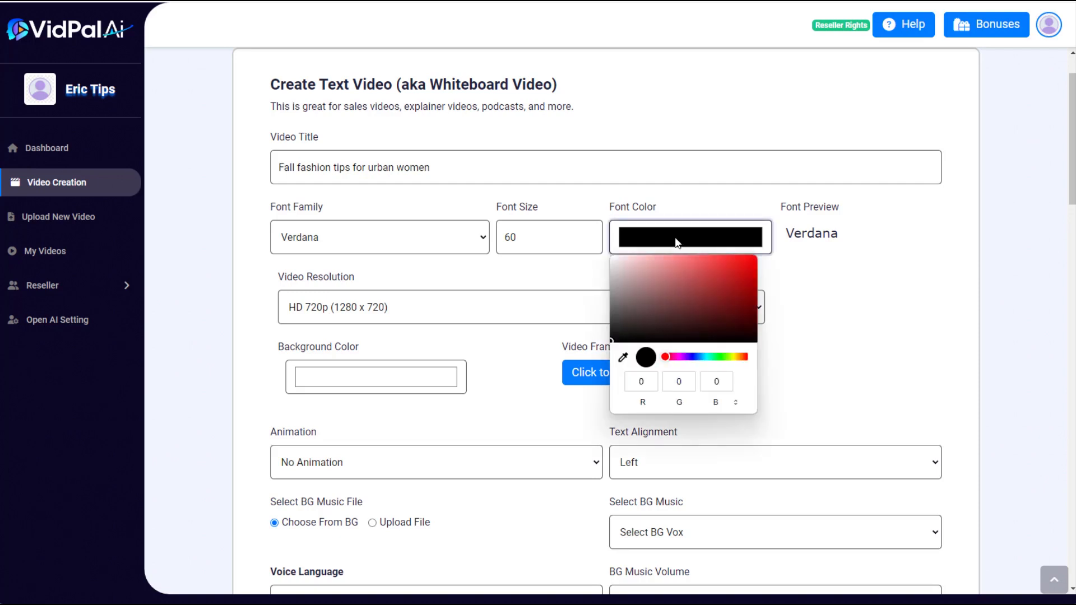
{"action": "left_click_drag", "start_coordinate": [661, 285], "coordinate": [601, 258]}
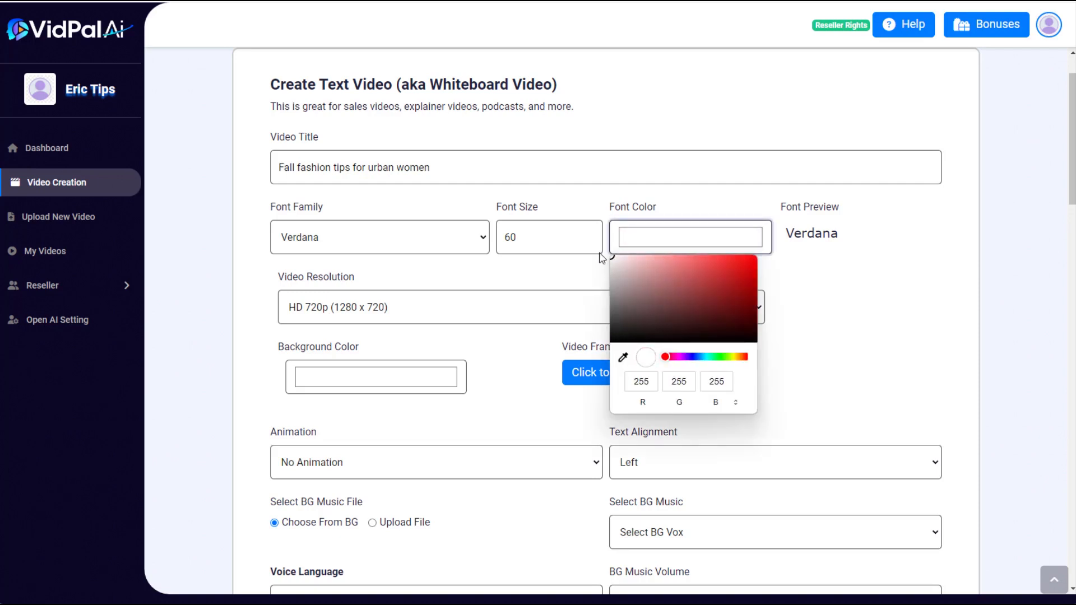
{"action": "left_click", "coordinate": [876, 270]}
- Set the background colour to an orange-brown with RGB values 155, 86, 8
{"action": "left_click", "coordinate": [388, 381]}
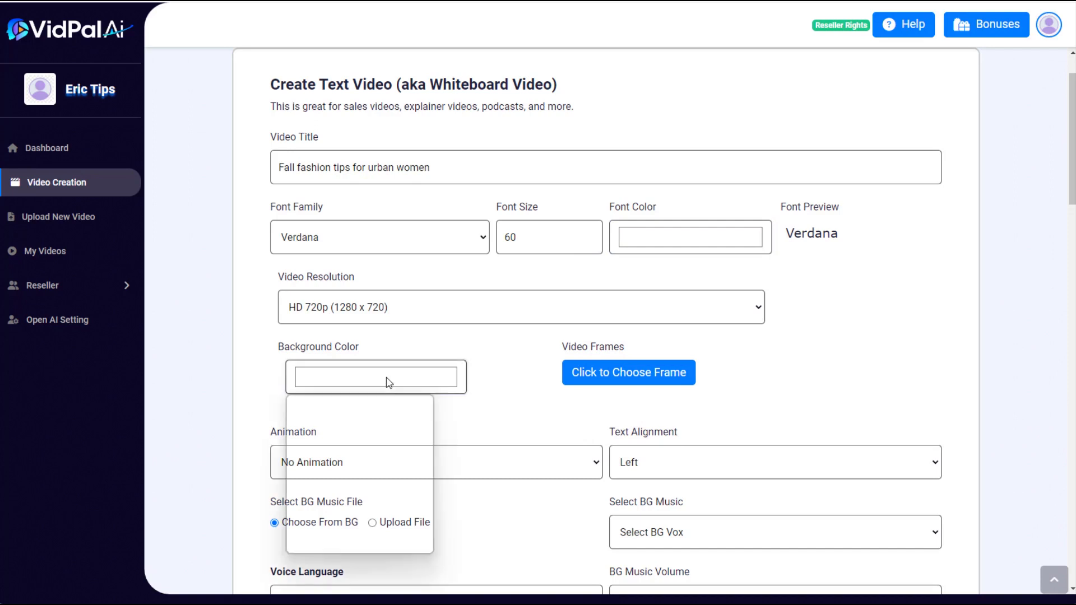
{"action": "left_click", "coordinate": [416, 497]}
{"action": "left_click", "coordinate": [415, 429]}
{"action": "left_click_drag", "start_coordinate": [414, 430], "coordinate": [415, 455]}
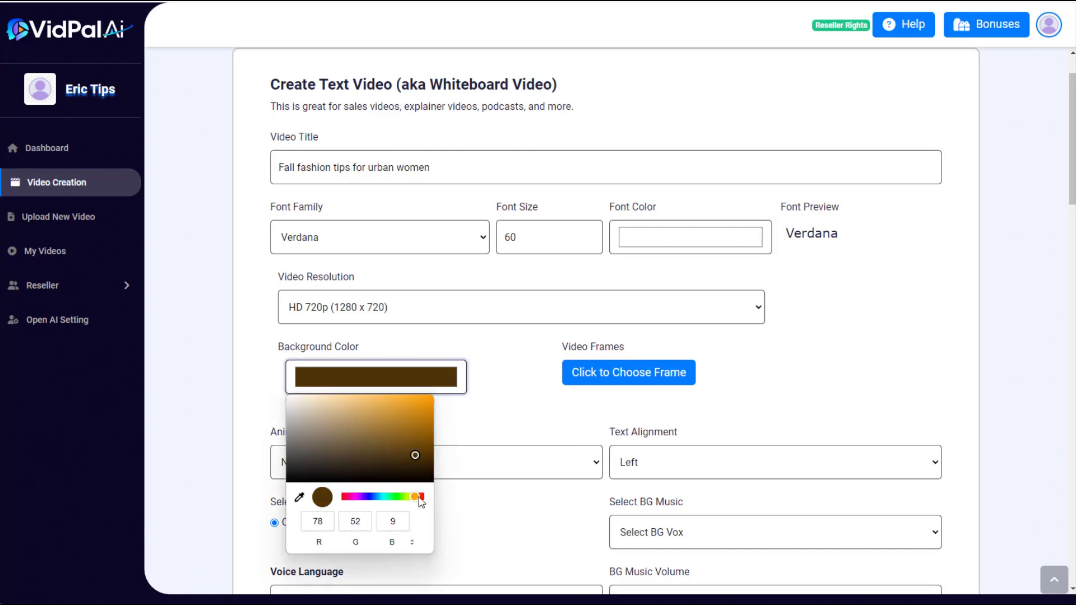
{"action": "left_click", "coordinate": [413, 497]}
{"action": "left_click", "coordinate": [416, 497]}
{"action": "left_click", "coordinate": [424, 429]}
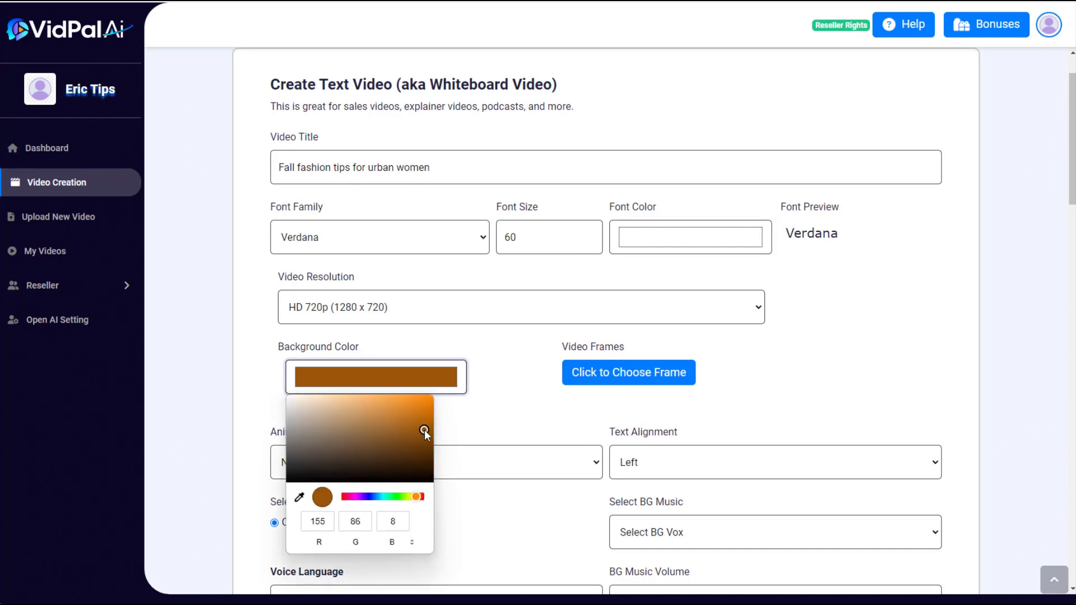
- Choose the thin gold frame with scattered specks from the first row of video frames
{"action": "scroll", "coordinate": [487, 405], "scroll_direction": "down", "scroll_amount": 2}
{"action": "left_click", "coordinate": [616, 251]}
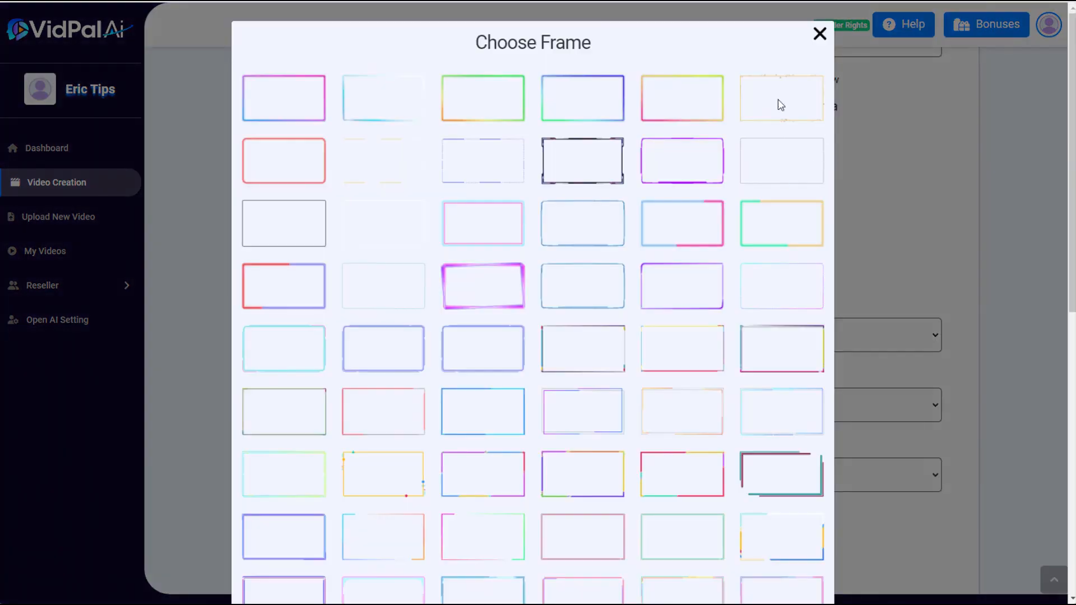
{"action": "left_click", "coordinate": [781, 104]}
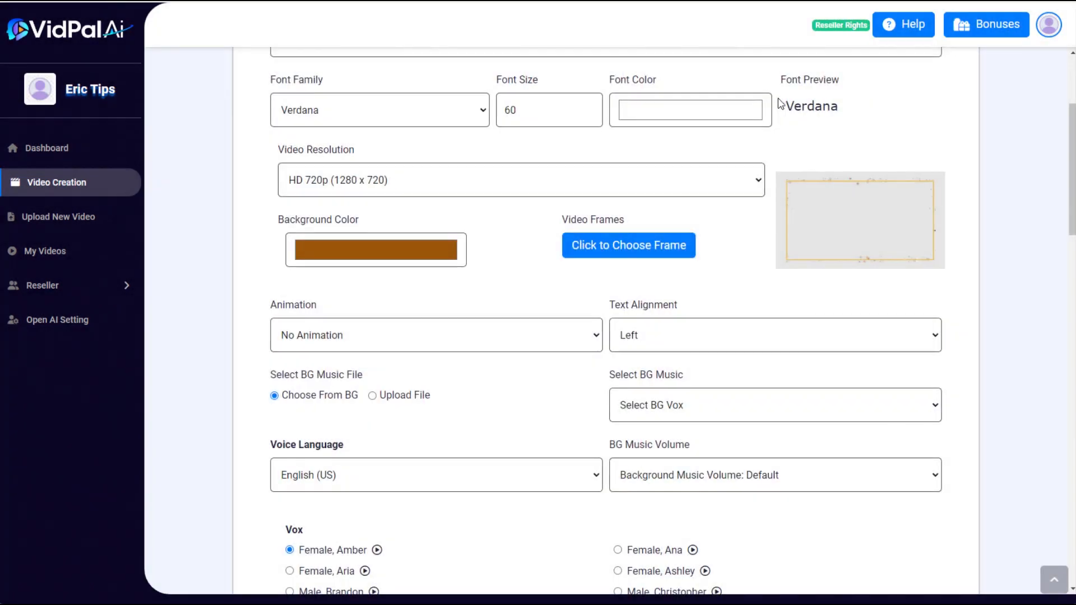
- Choose Cool Lofi as the background music and set its volume to 0.10
{"action": "scroll", "coordinate": [761, 318], "scroll_direction": "down", "scroll_amount": 2}
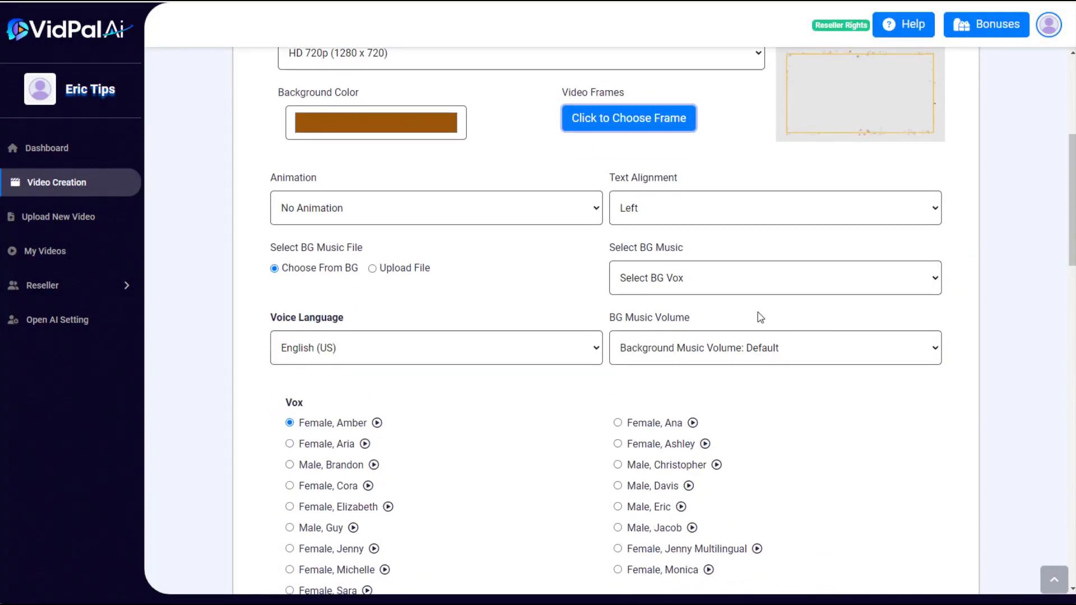
{"action": "left_click", "coordinate": [692, 283]}
{"action": "mouse_move", "coordinate": [939, 326]}
{"action": "left_mouse_down"}
{"action": "mouse_move", "coordinate": [928, 395]}
{"action": "mouse_move", "coordinate": [932, 317]}
{"action": "left_mouse_up"}
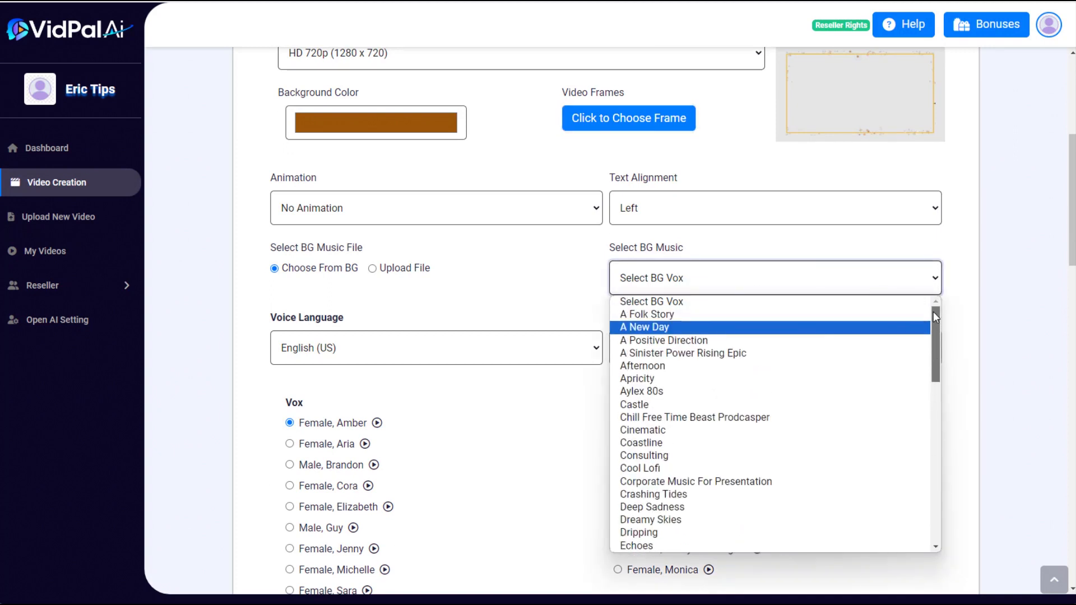
{"action": "left_click", "coordinate": [679, 468]}
{"action": "left_click", "coordinate": [653, 385]}
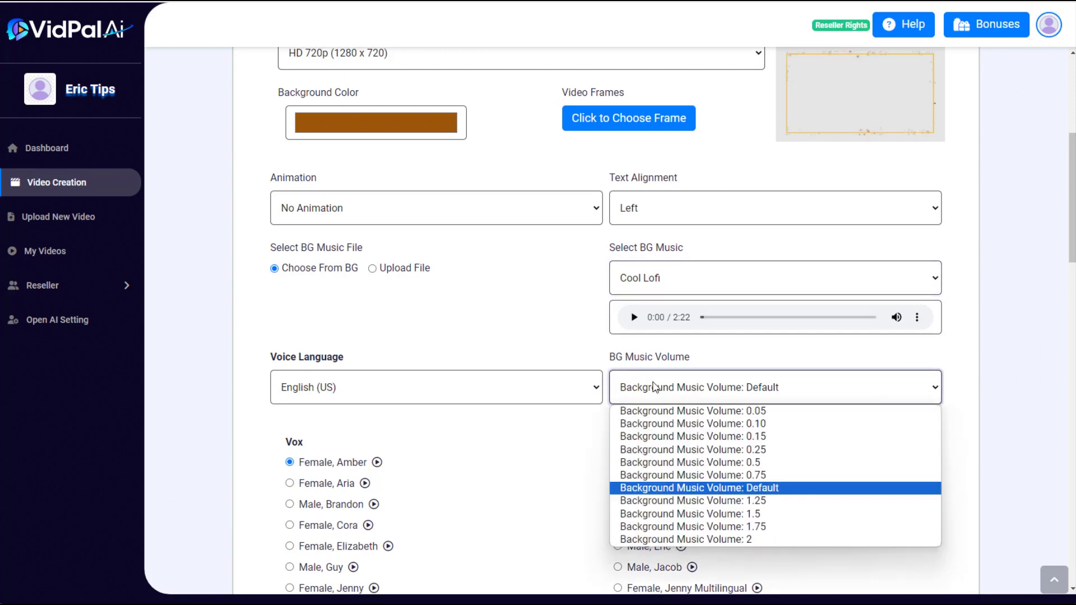
{"action": "left_click", "coordinate": [662, 420]}
{"action": "left_click", "coordinate": [558, 422]}
{"action": "scroll", "coordinate": [559, 420], "scroll_direction": "down", "scroll_amount": 3}
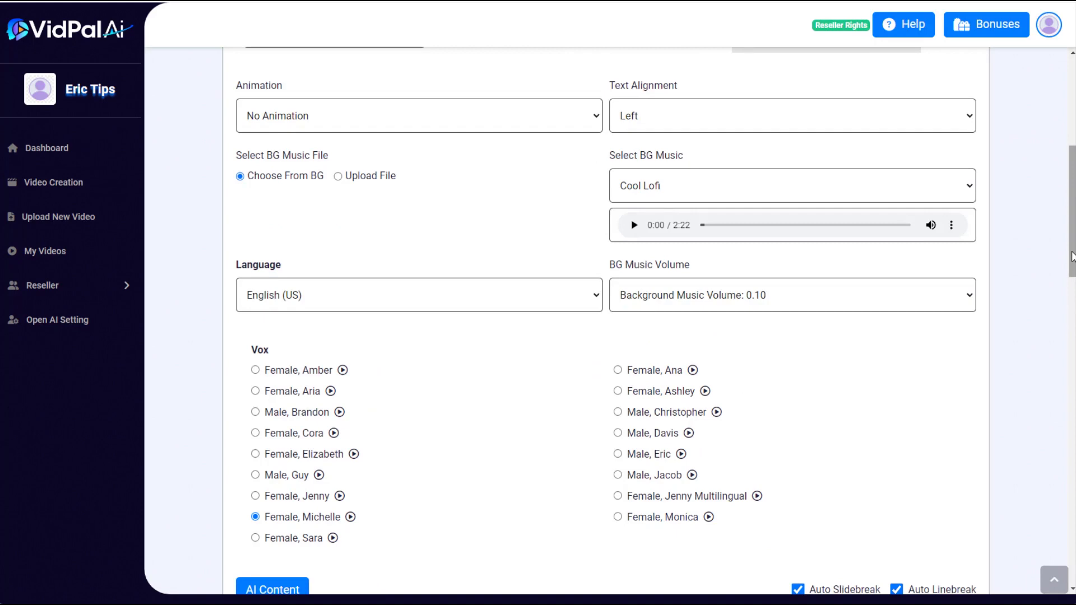
- Set the video resolution to Full HD 1080p (1920 x 1080) and apply the thin gold frame with scattered specks again
{"action": "scroll", "coordinate": [1071, 256], "scroll_direction": "up", "scroll_amount": 5}
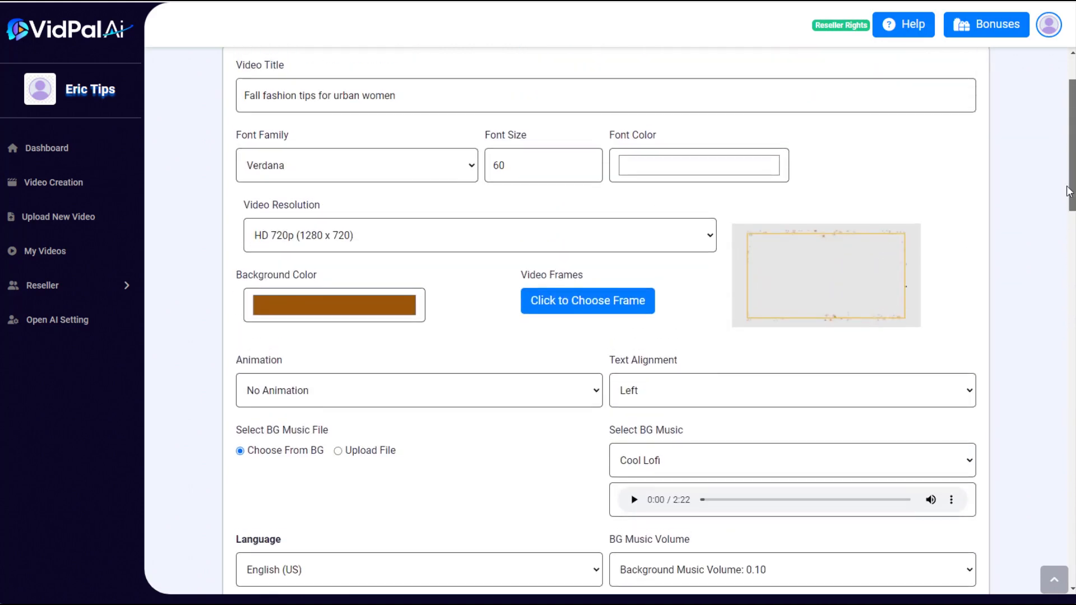
{"action": "left_click", "coordinate": [407, 244]}
{"action": "left_click", "coordinate": [395, 271]}
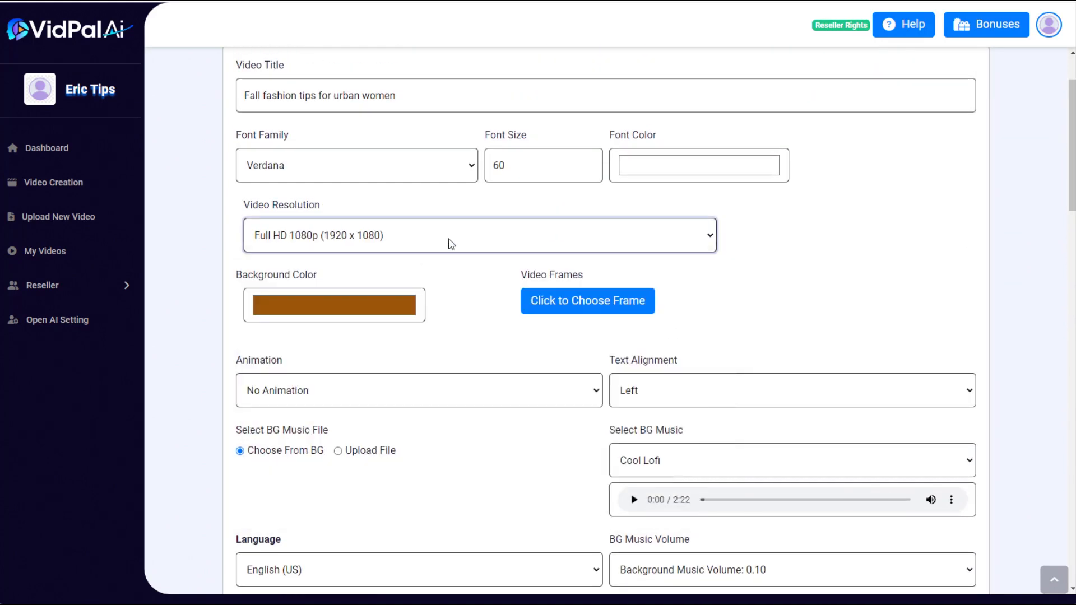
{"action": "left_click", "coordinate": [909, 209]}
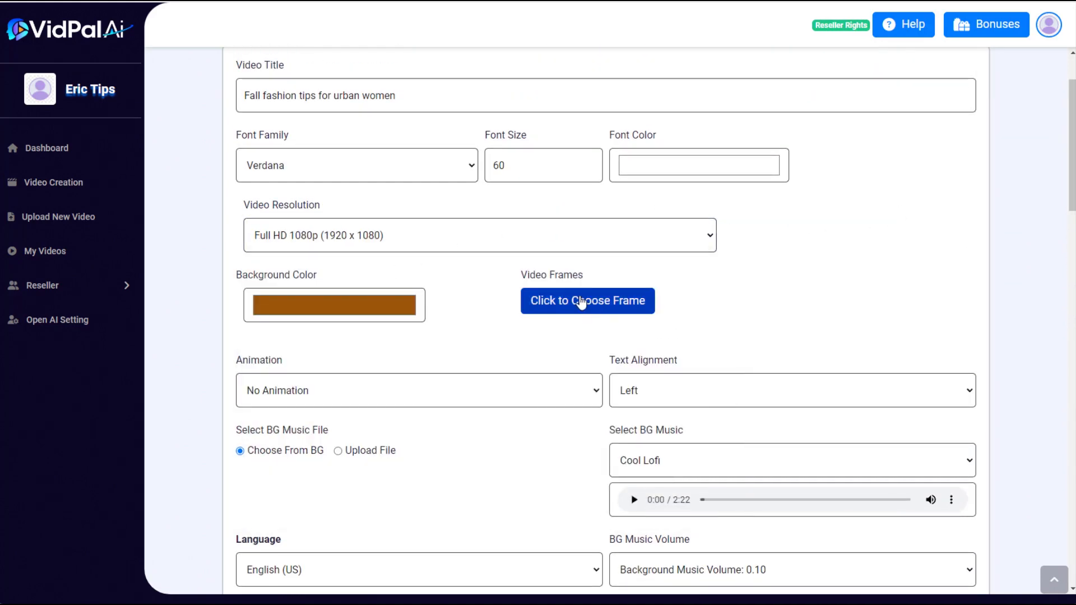
{"action": "left_click", "coordinate": [580, 302]}
{"action": "left_click", "coordinate": [762, 110]}
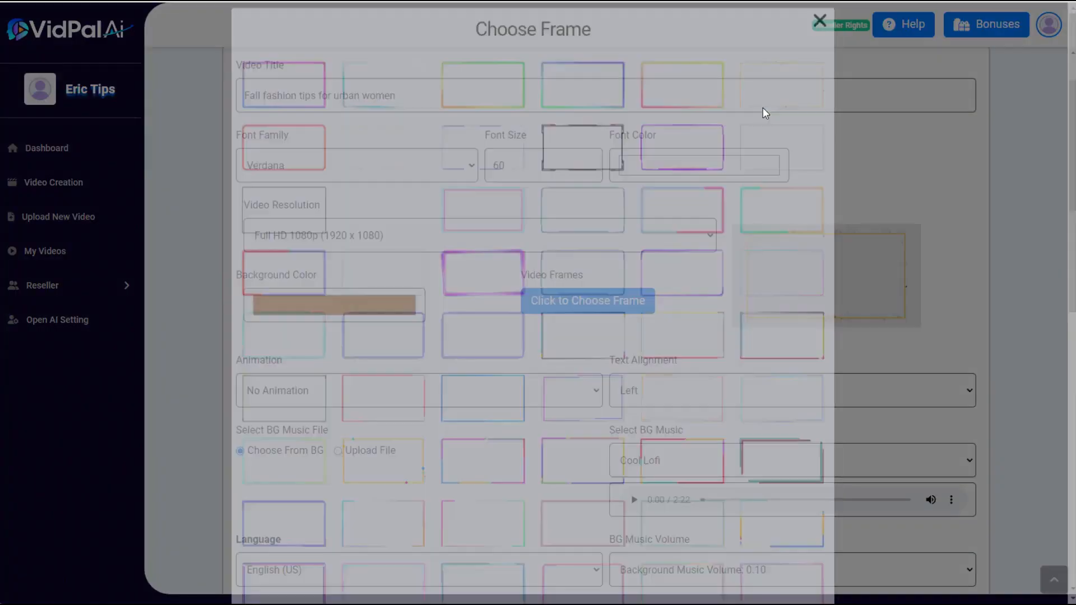
- Review the texts of the fall fashion slides through slide 11 and create the video
{"action": "scroll", "coordinate": [1038, 385], "scroll_direction": "down", "scroll_amount": 15}
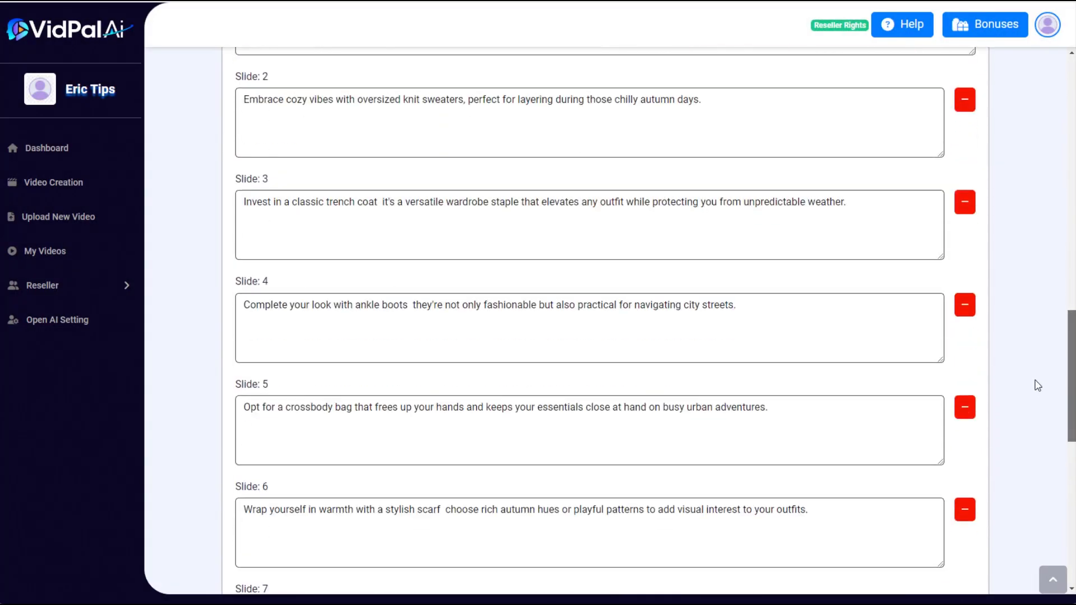
{"action": "scroll", "coordinate": [1038, 386], "scroll_direction": "down", "scroll_amount": 3}
{"action": "scroll", "coordinate": [1037, 312], "scroll_direction": "up", "scroll_amount": 7}
{"action": "scroll", "coordinate": [1020, 444], "scroll_direction": "down", "scroll_amount": 15}
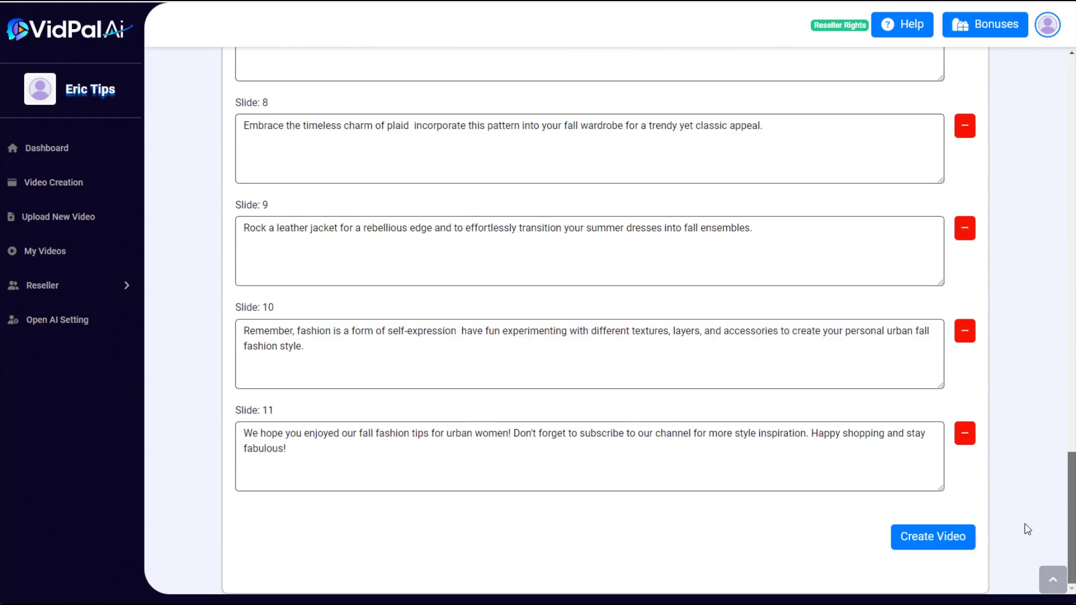
{"action": "left_click", "coordinate": [942, 536]}
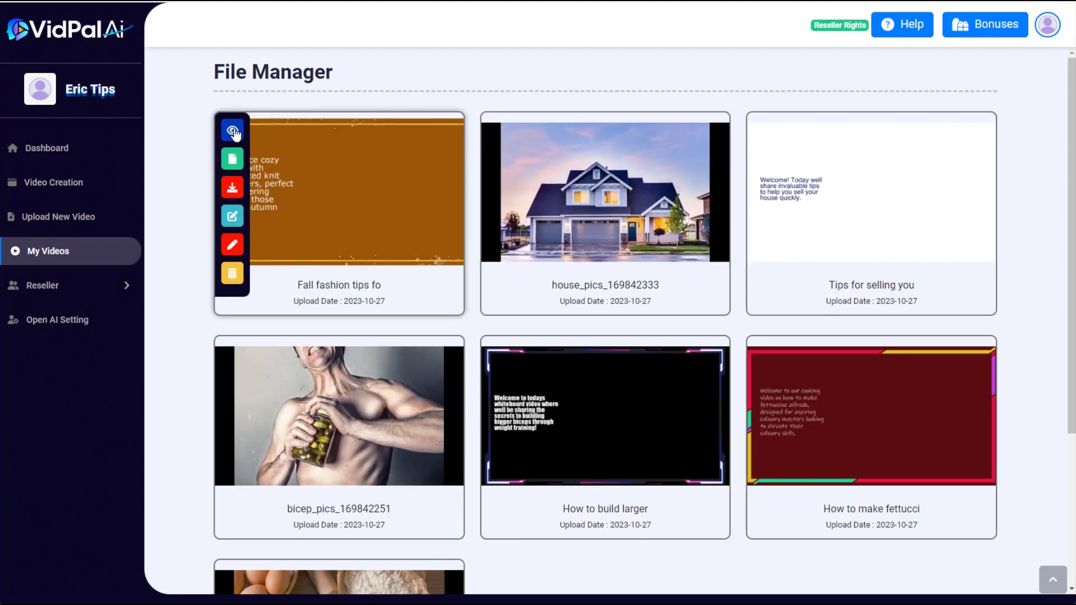
- Preview the fall fashion tips video from the file manager and close the player
{"action": "left_click", "coordinate": [233, 131]}
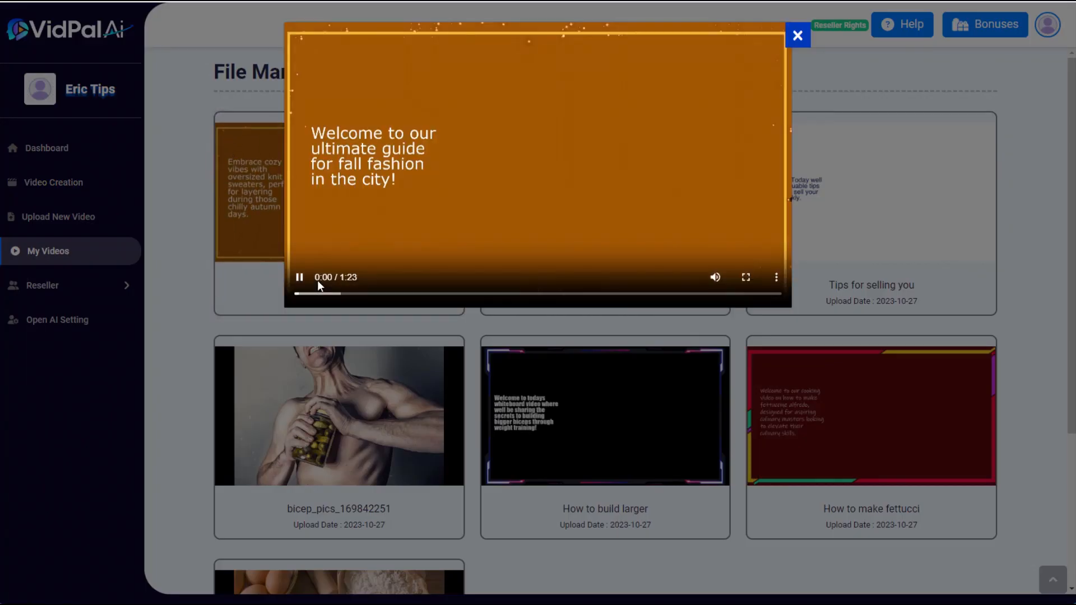
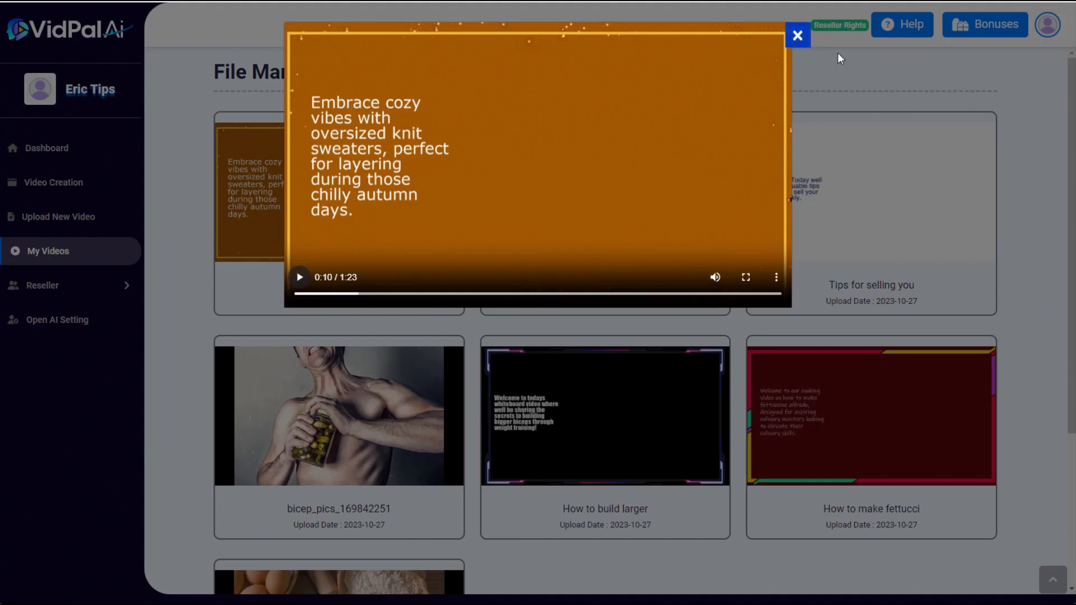
{"action": "left_click", "coordinate": [798, 36]}
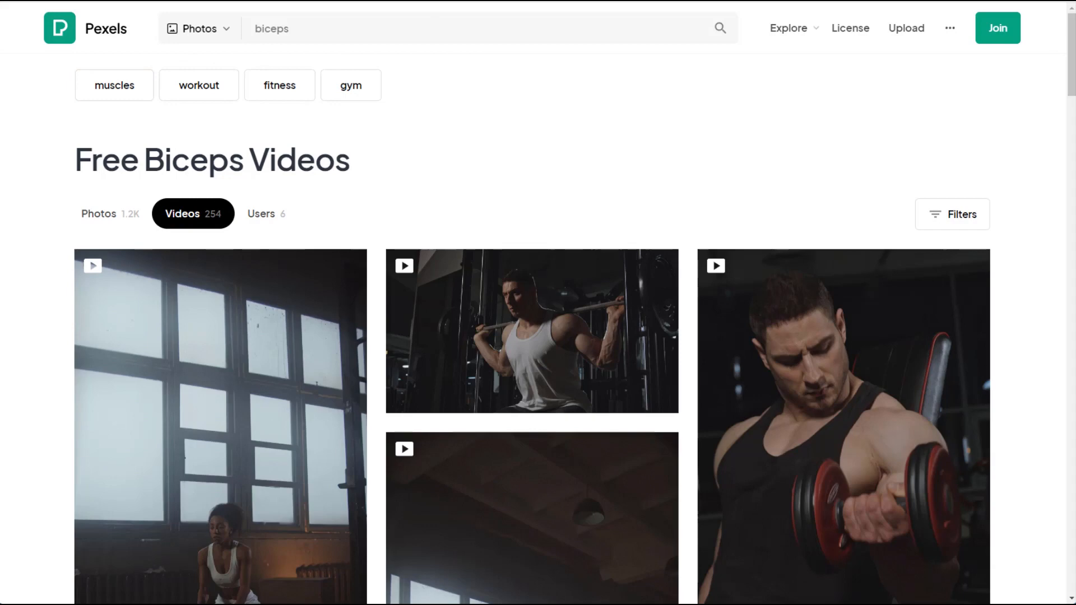
- Switch back from Pexels to VidPal AI and open the fall fashion tips video in the video editor
{"action": "left_click", "coordinate": [493, 1]}
{"action": "mouse_move", "coordinate": [331, 241]}
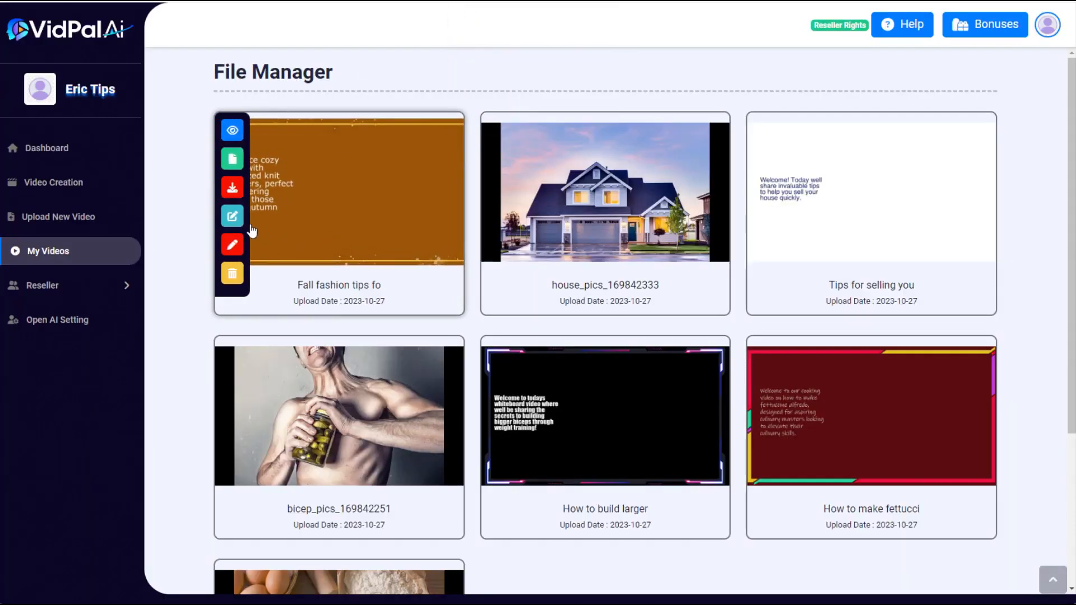
{"action": "left_click", "coordinate": [234, 219]}
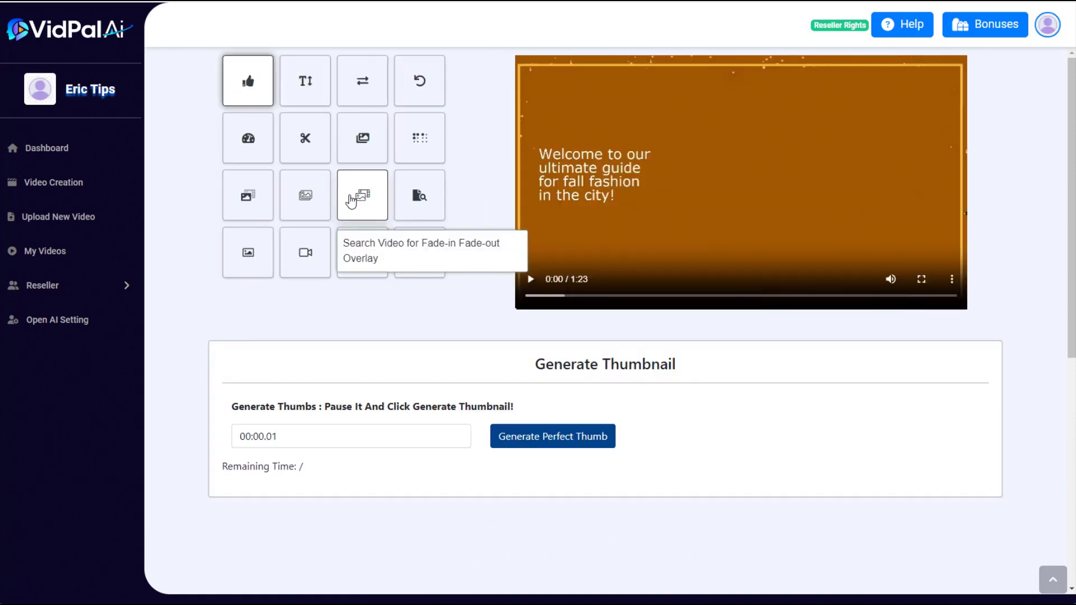
- Search fade-in fade-out overlay videos for "fall fashion" and add the clip of a person walking past a brick building under autumn leaves
{"action": "left_click", "coordinate": [361, 197]}
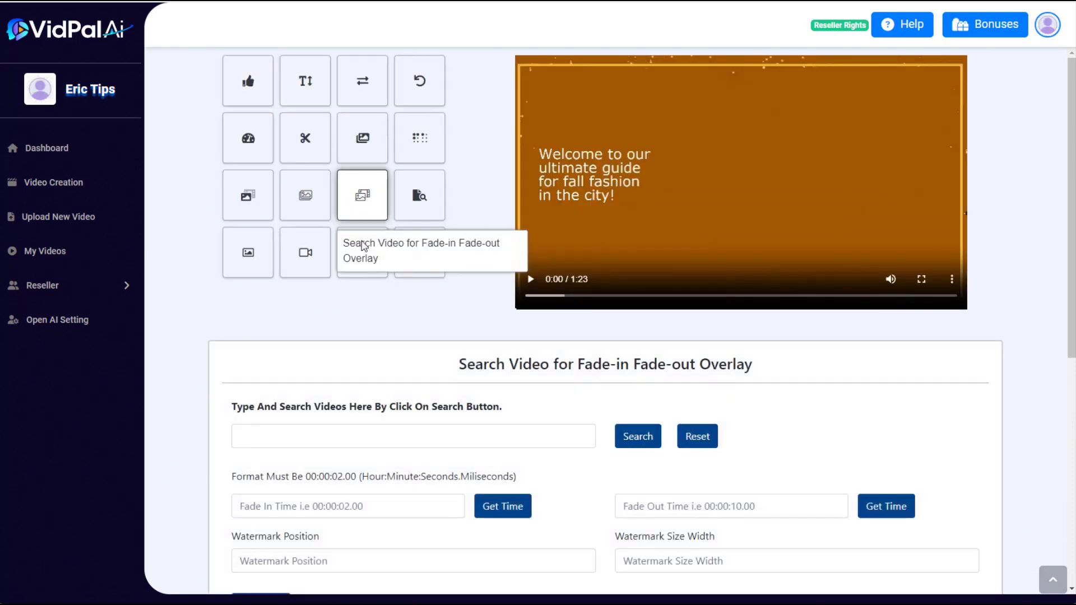
{"action": "left_click", "coordinate": [410, 431]}
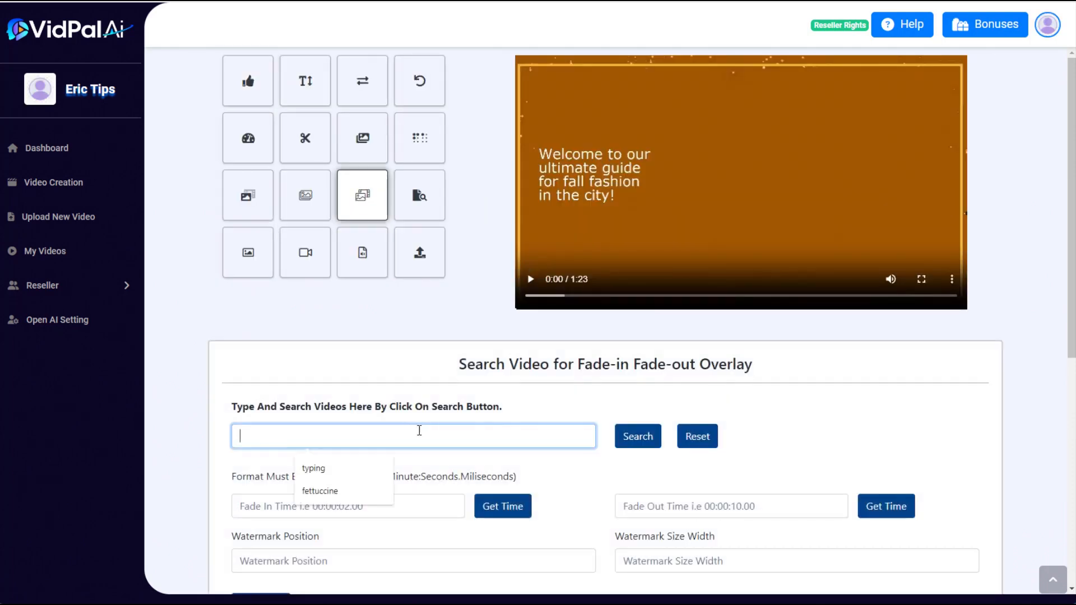
{"action": "type", "text": "fall fashion"}
{"action": "left_click", "coordinate": [636, 436]}
{"action": "scroll", "coordinate": [211, 363], "scroll_direction": "down", "scroll_amount": 3}
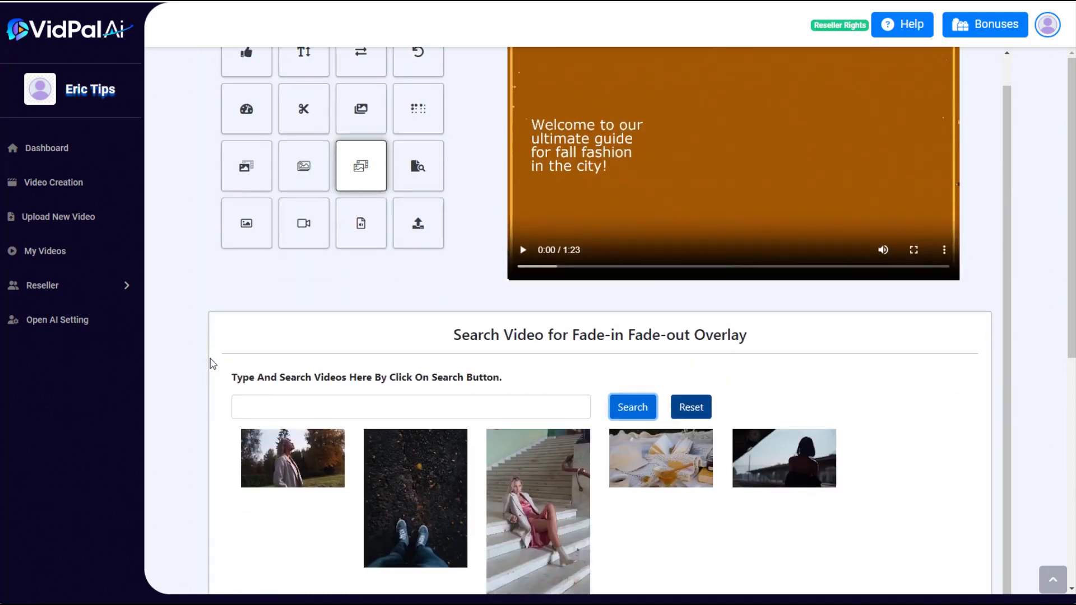
{"action": "scroll", "coordinate": [856, 393], "scroll_direction": "down", "scroll_amount": 3}
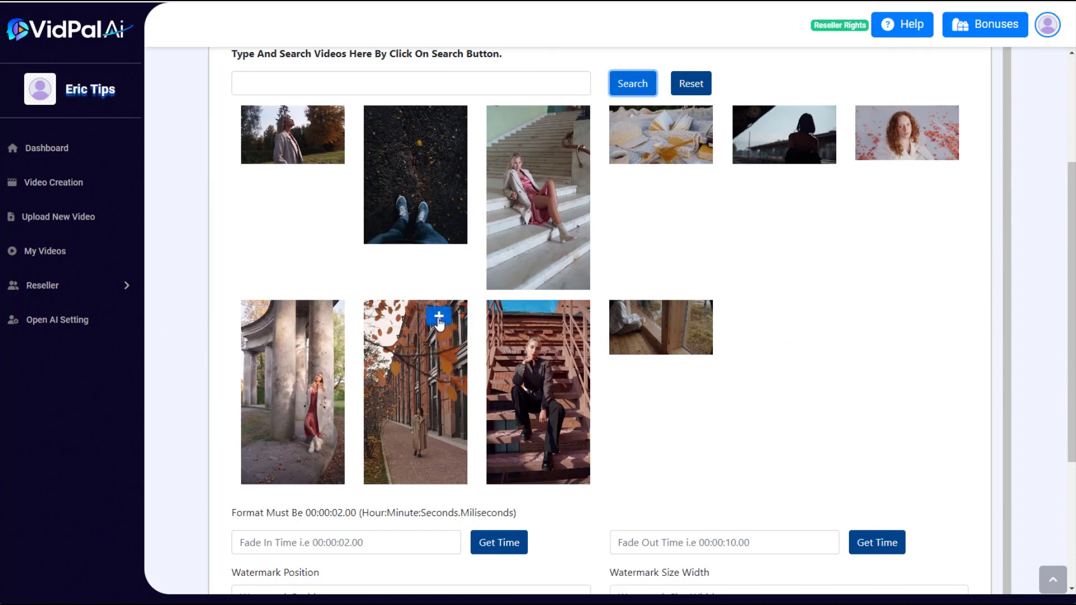
{"action": "left_click", "coordinate": [439, 318]}
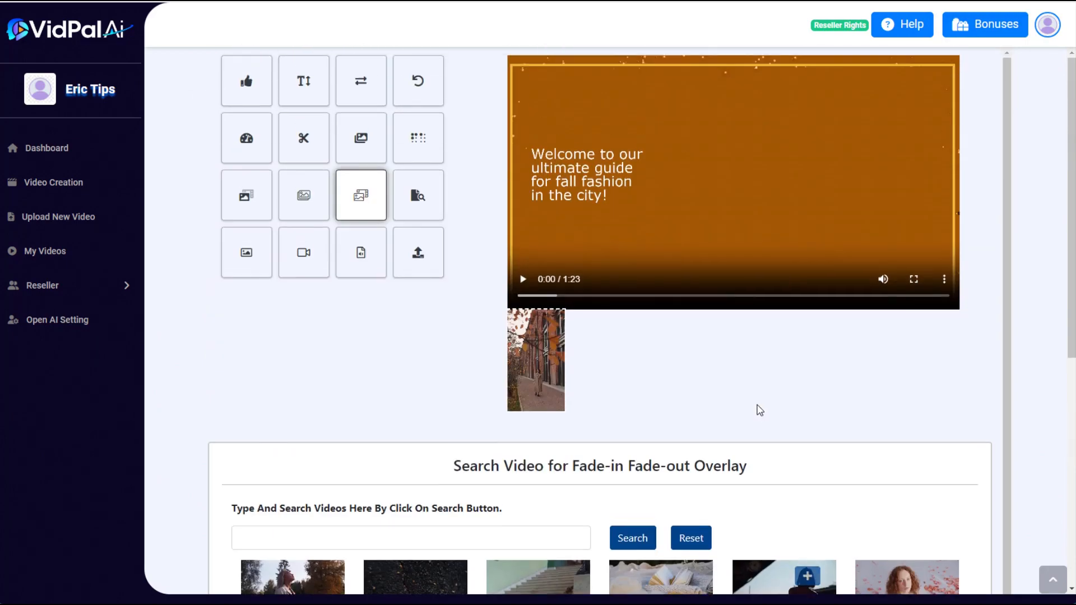
- Place the overlay clip in the empty area beside the slide text, enlarge it to a width of about 419, and set its position
{"action": "left_click_drag", "start_coordinate": [730, 240], "coordinate": [753, 129]}
{"action": "left_click_drag", "start_coordinate": [757, 191], "coordinate": [790, 262]}
{"action": "left_click_drag", "start_coordinate": [765, 225], "coordinate": [804, 222]}
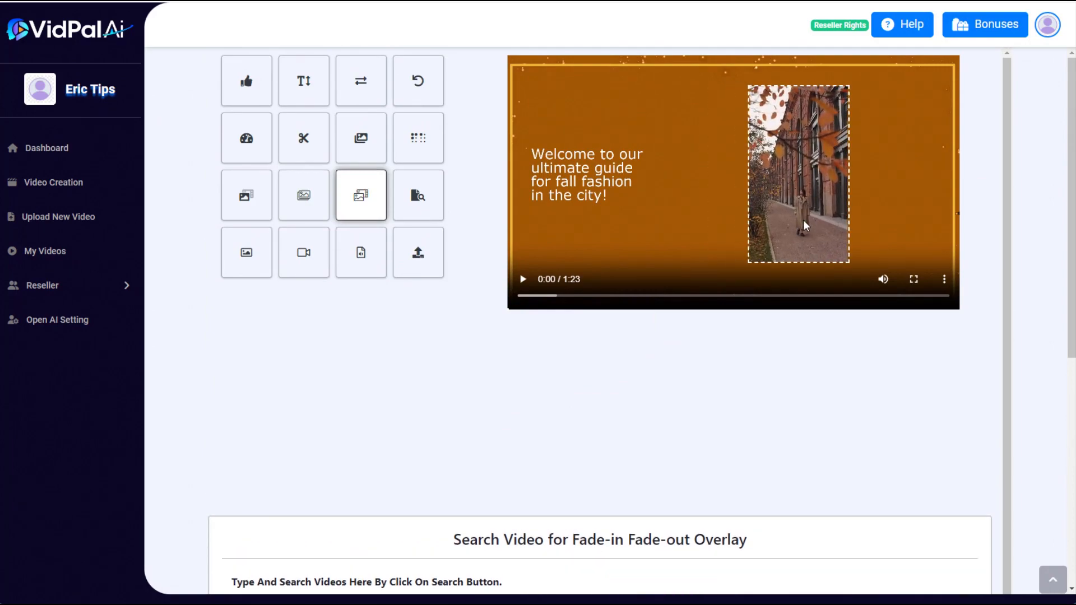
{"action": "double_click", "coordinate": [805, 225]}
- Set the overlay's fade-in time to 0 and fade-out time to 50, and process the video
{"action": "scroll", "coordinate": [762, 283], "scroll_direction": "down", "scroll_amount": 13}
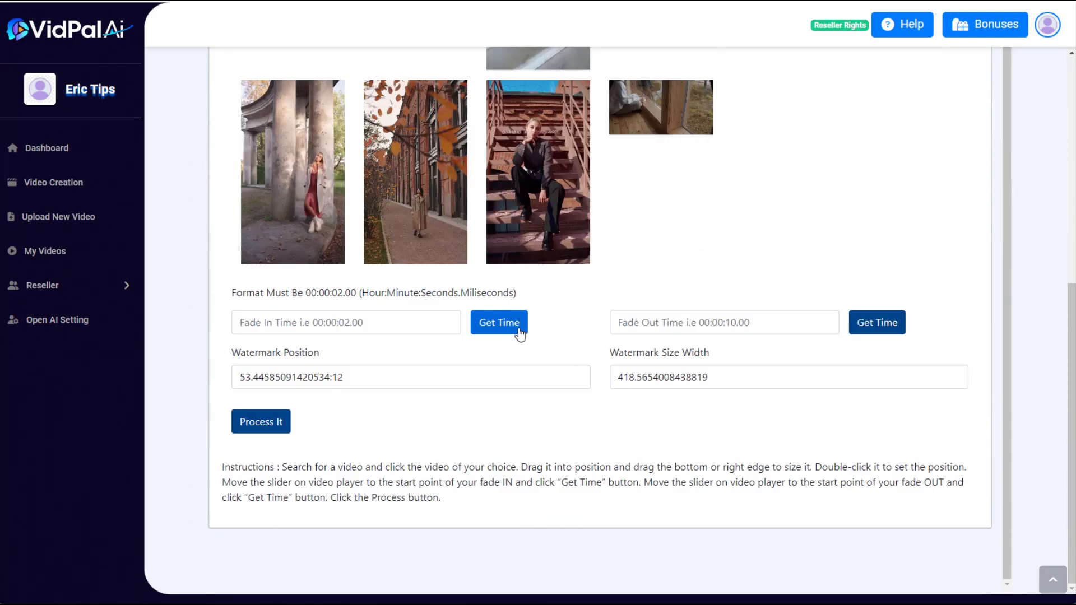
{"action": "left_click", "coordinate": [507, 331]}
{"action": "left_click", "coordinate": [679, 324]}
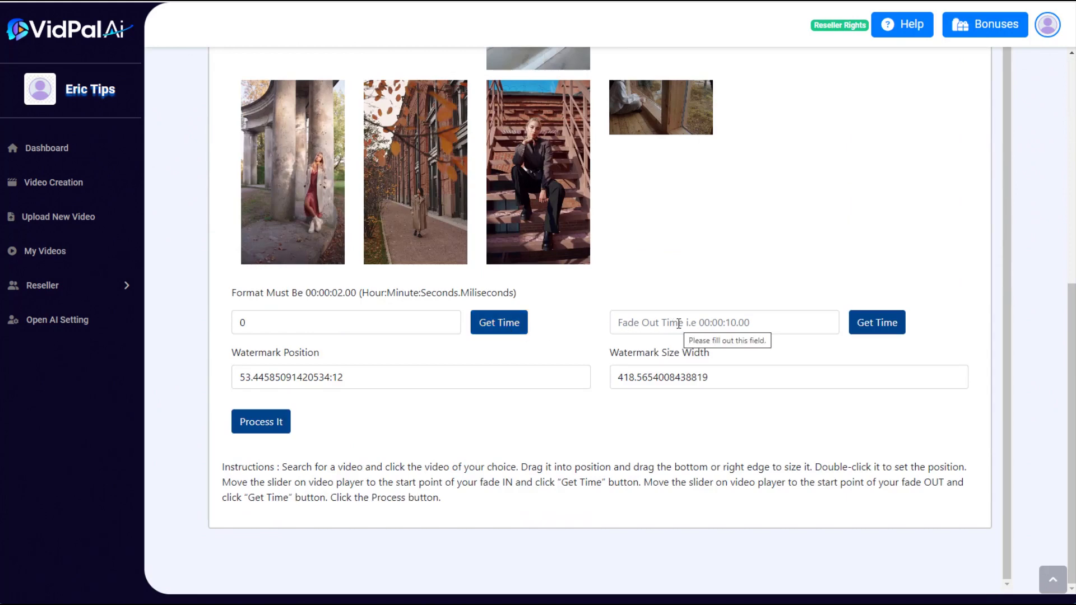
{"action": "left_click", "coordinate": [686, 354]}
{"action": "left_click", "coordinate": [685, 260]}
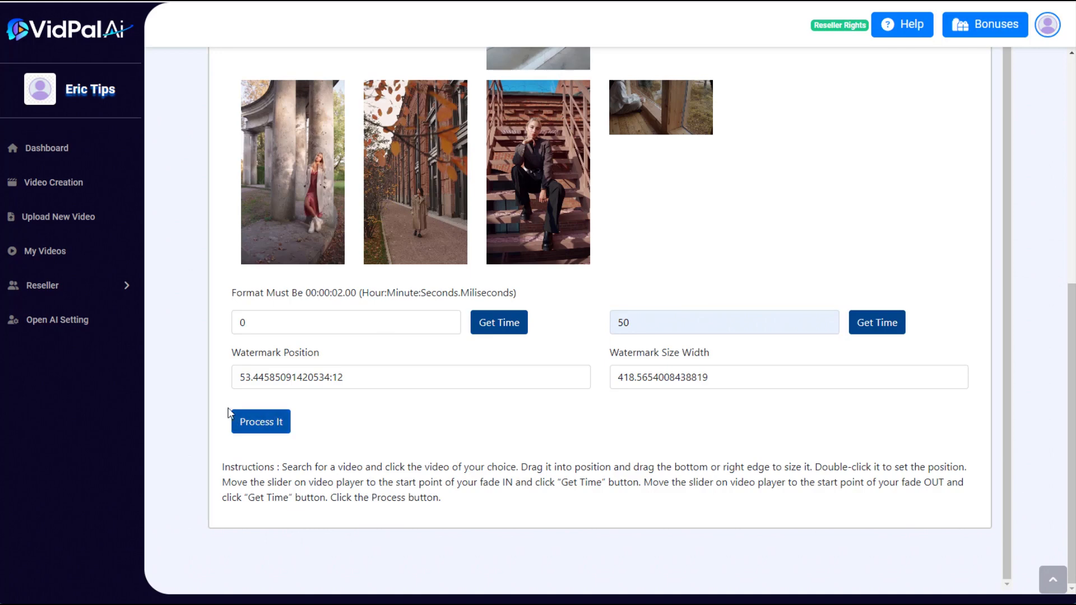
{"action": "left_click", "coordinate": [258, 427]}
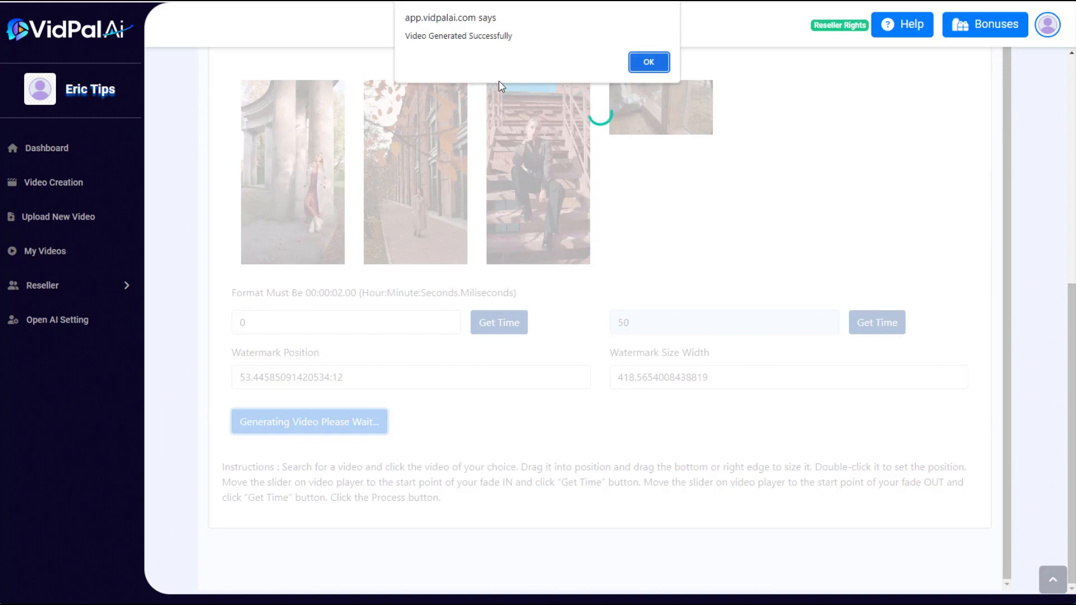
{"action": "left_click", "coordinate": [645, 62]}
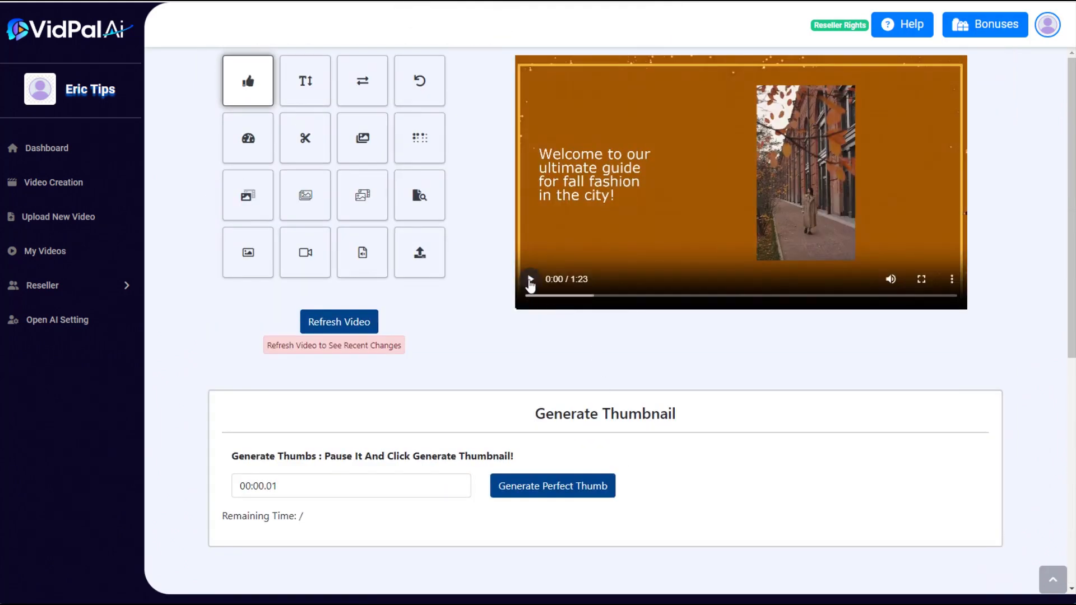
- Play the processed video to check the overlay clip beside the text
{"action": "left_click", "coordinate": [530, 280]}
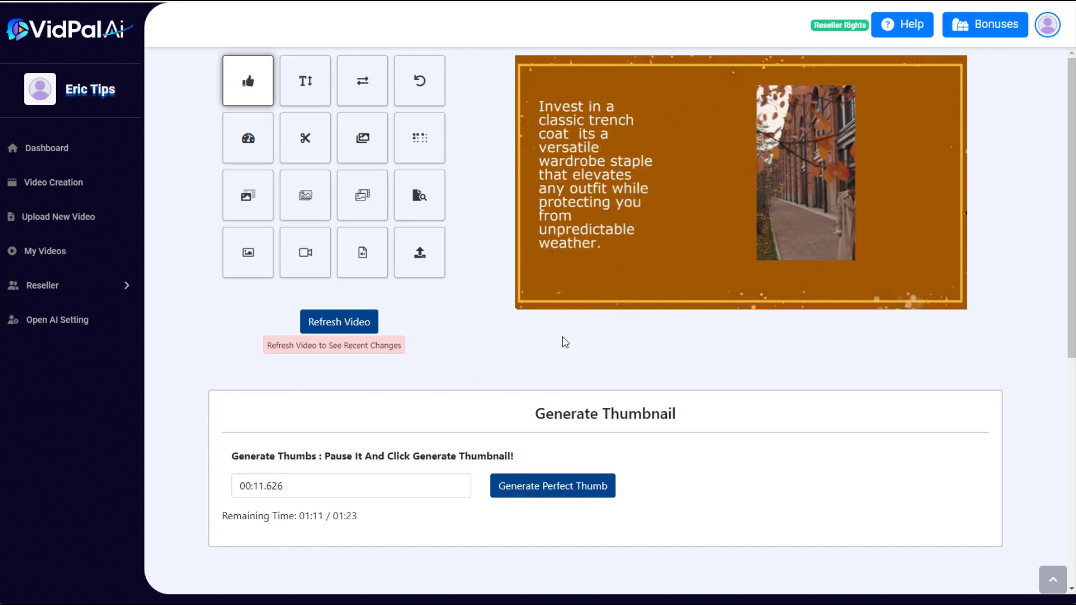
- Pause the video at about 0:14, at the end of the first overlay clip on the trench coat slide
{"action": "mouse_move", "coordinate": [559, 292]}
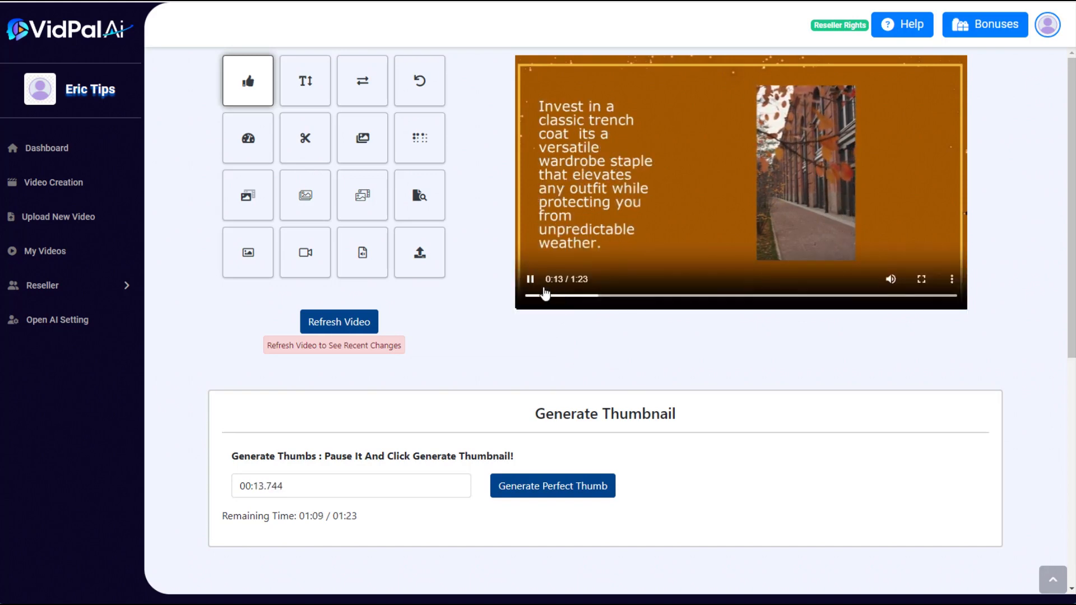
{"action": "left_click", "coordinate": [529, 279]}
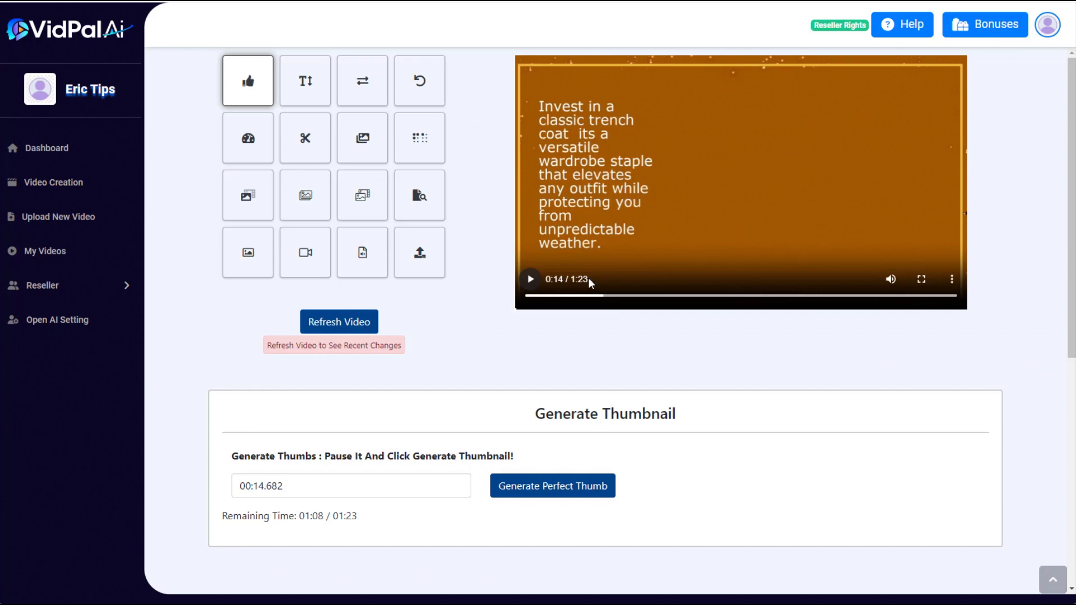
{"action": "left_click", "coordinate": [601, 301]}
{"action": "left_click_drag", "start_coordinate": [602, 301], "coordinate": [601, 298]}
- Search fade-in fade-out overlay videos for "fall fashion" and add the clip of a woman in a coat looking up before autumn trees
{"action": "left_click", "coordinate": [305, 252]}
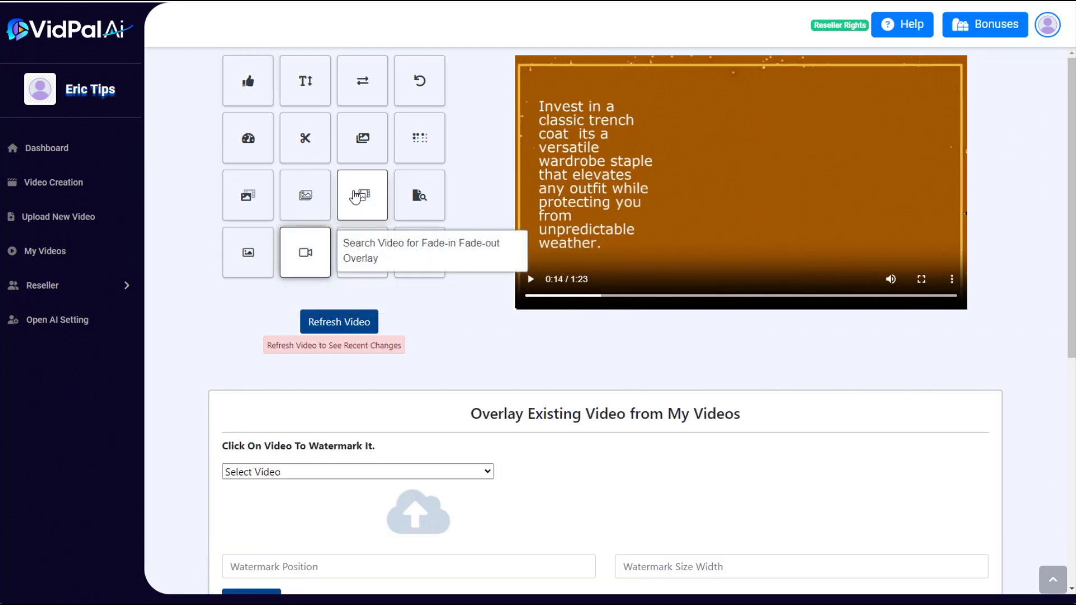
{"action": "left_click", "coordinate": [356, 196]}
{"action": "scroll", "coordinate": [358, 314], "scroll_direction": "down", "scroll_amount": 2}
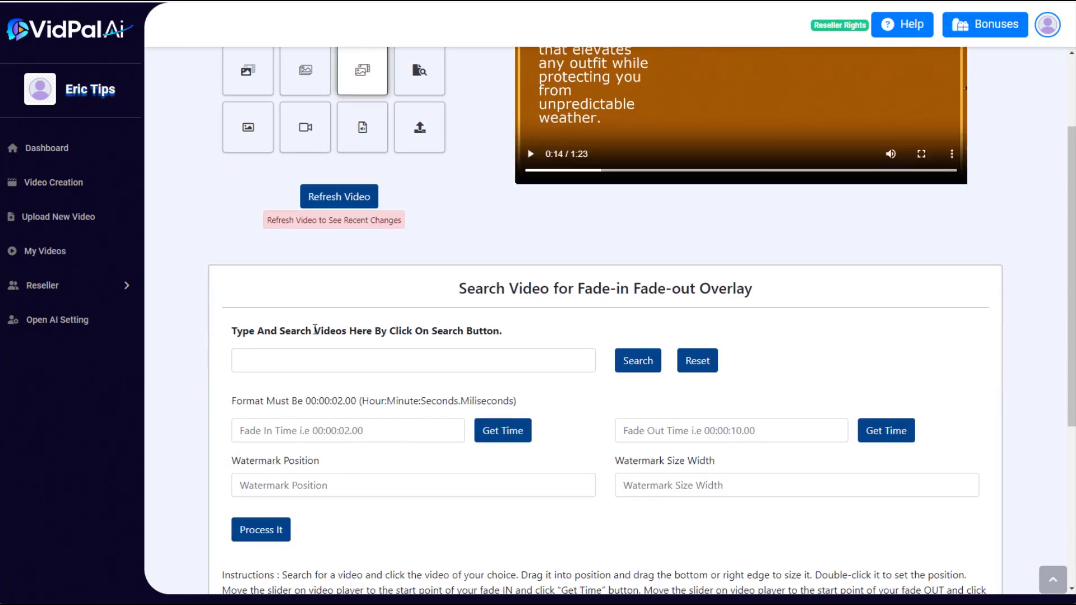
{"action": "left_click", "coordinate": [273, 358]}
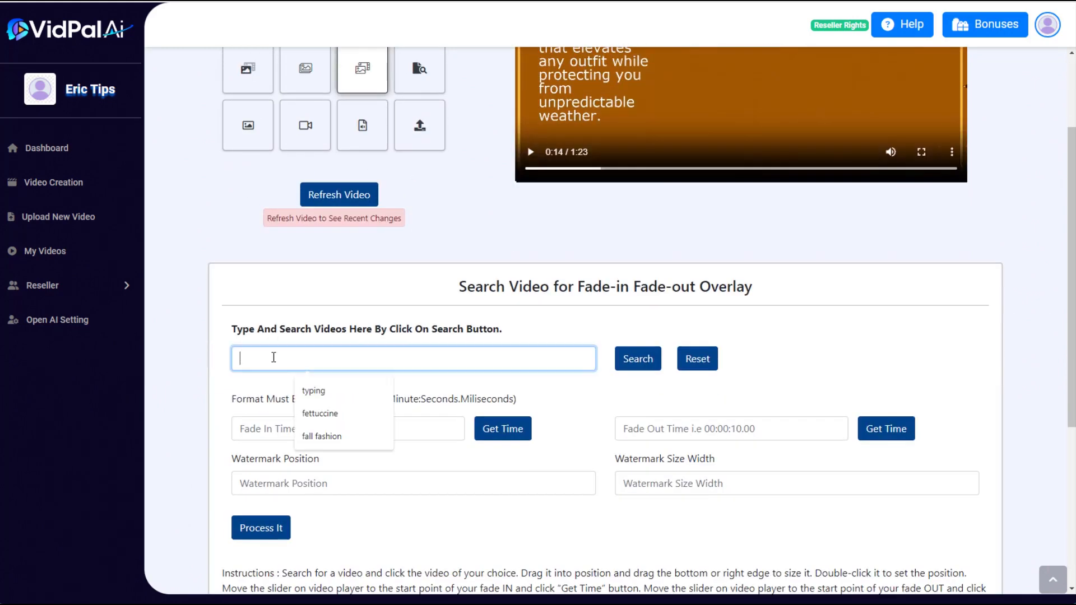
{"action": "left_click", "coordinate": [331, 435]}
{"action": "left_click", "coordinate": [634, 359]}
{"action": "scroll", "coordinate": [293, 332], "scroll_direction": "down", "scroll_amount": 4}
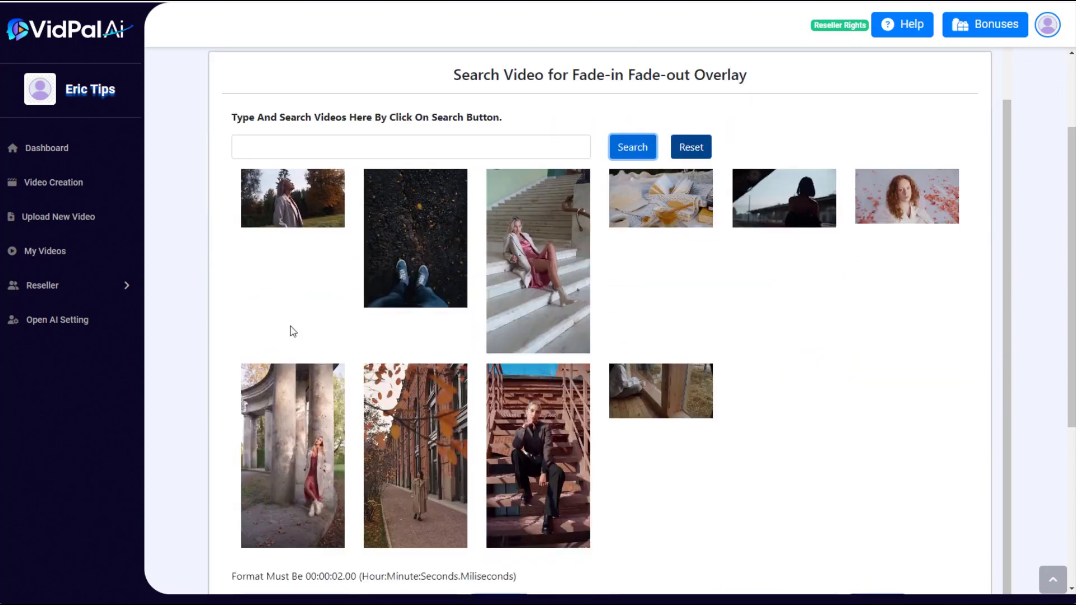
{"action": "scroll", "coordinate": [288, 342], "scroll_direction": "up", "scroll_amount": 4}
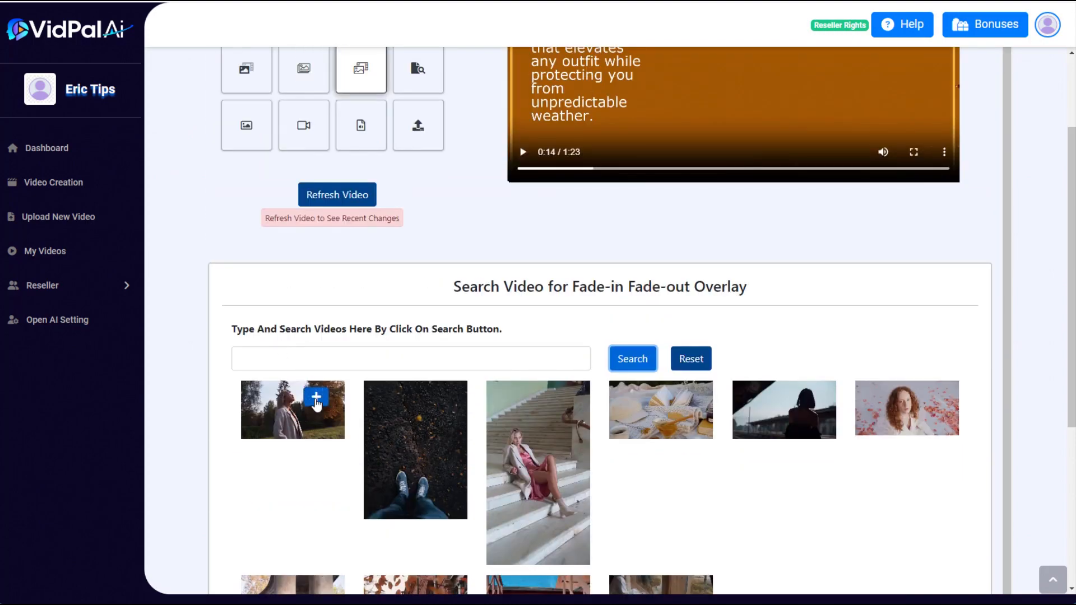
{"action": "left_click", "coordinate": [316, 399]}
{"action": "scroll", "coordinate": [657, 413], "scroll_direction": "up", "scroll_amount": 3}
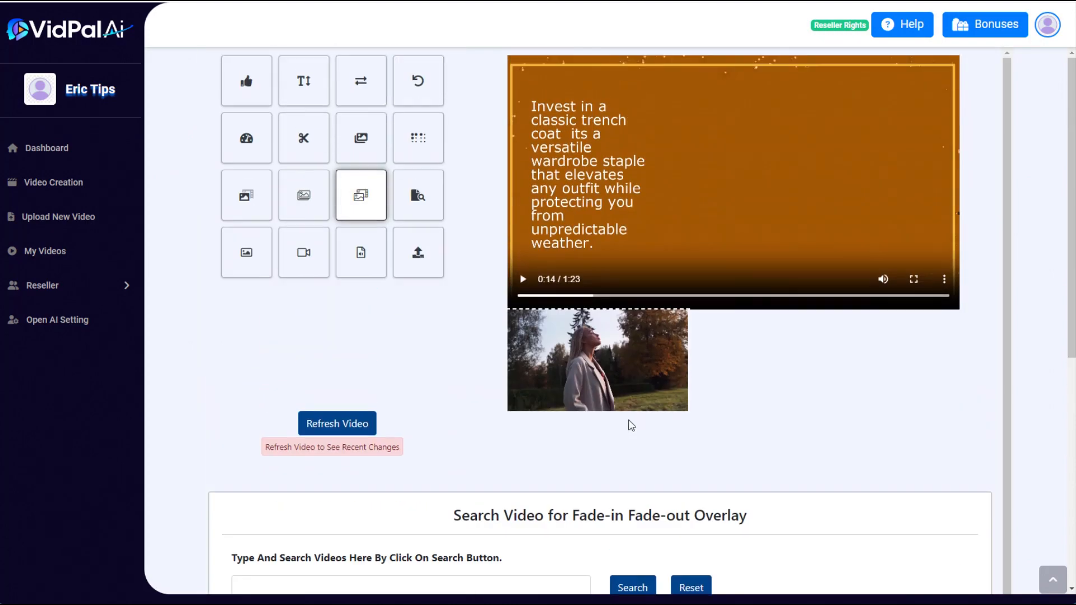
- Place the autumn trees clip beside the trench coat text, enlarge it to a width of about 921, and set its position
{"action": "left_click_drag", "start_coordinate": [578, 374], "coordinate": [763, 157]}
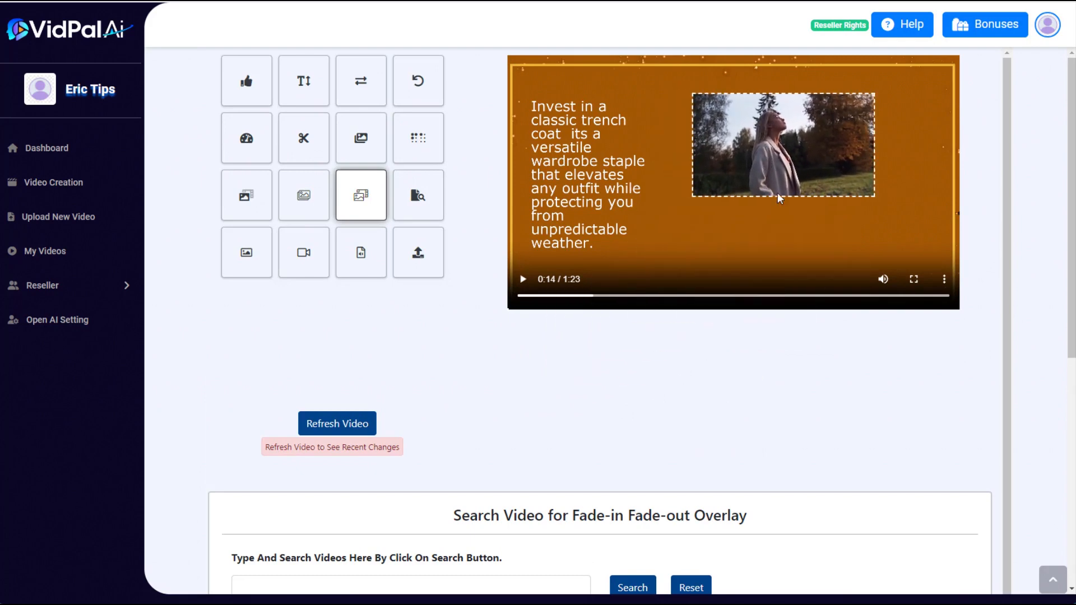
{"action": "left_click_drag", "start_coordinate": [803, 196], "coordinate": [810, 228]}
{"action": "left_click_drag", "start_coordinate": [808, 171], "coordinate": [811, 173]}
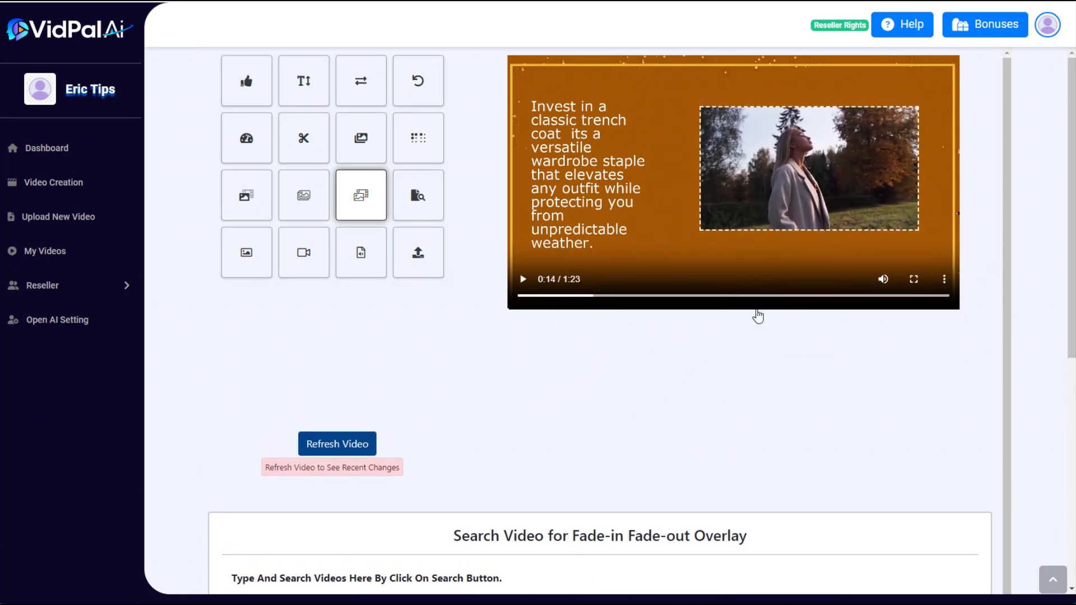
- Take the overlay's fade-in time from the current playback position (14.169798), set the fade-out time to 70, and process the video
{"action": "scroll", "coordinate": [646, 409], "scroll_direction": "down", "scroll_amount": 10}
{"action": "left_click", "coordinate": [498, 352]}
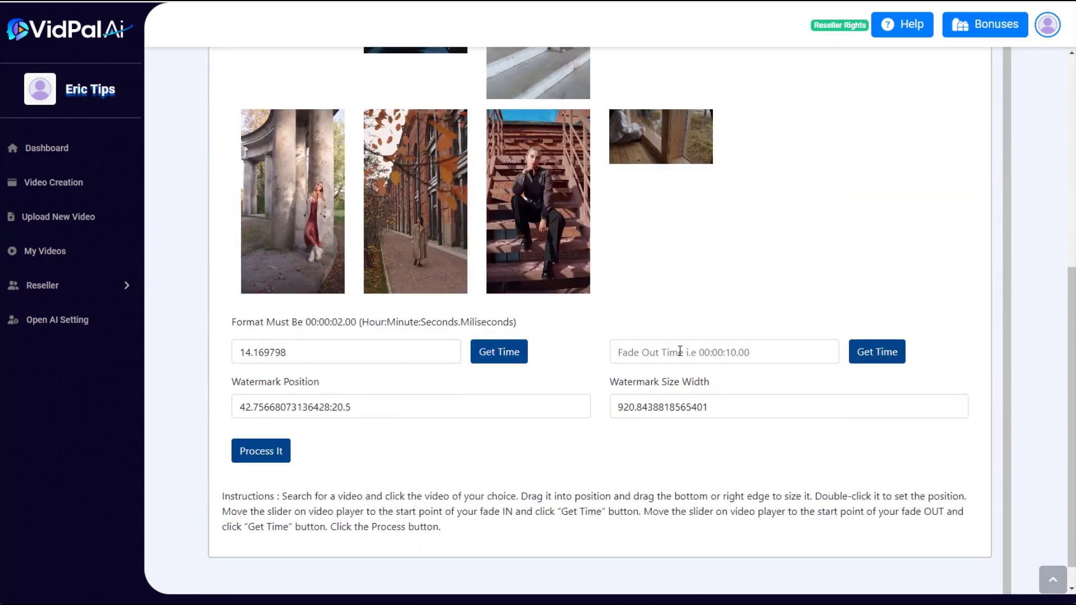
{"action": "left_click", "coordinate": [802, 353]}
{"action": "type", "text": "70"}
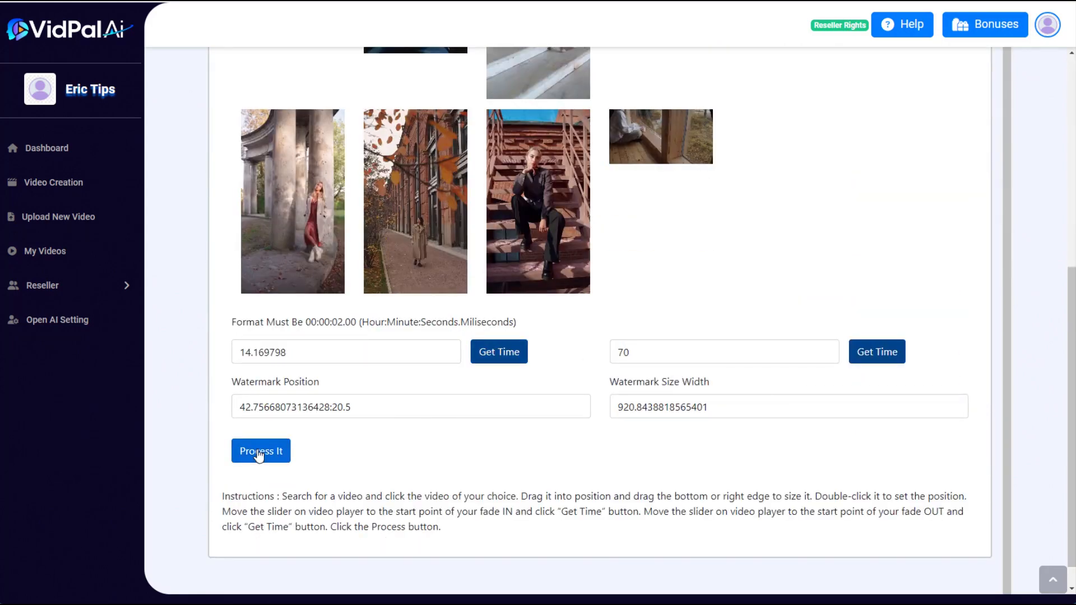
{"action": "left_click", "coordinate": [259, 451]}
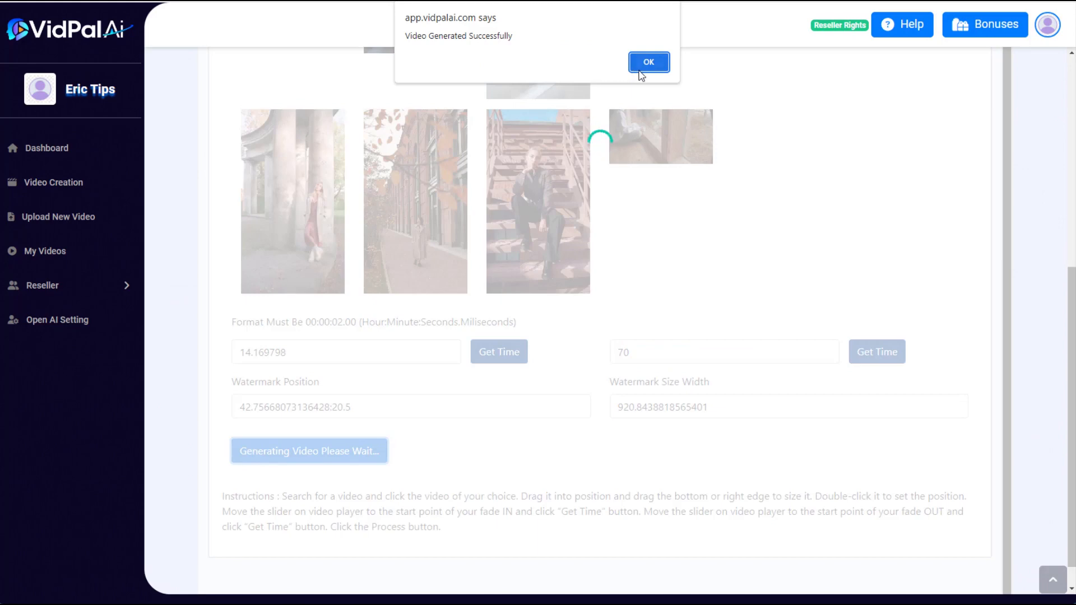
{"action": "left_click", "coordinate": [648, 62]}
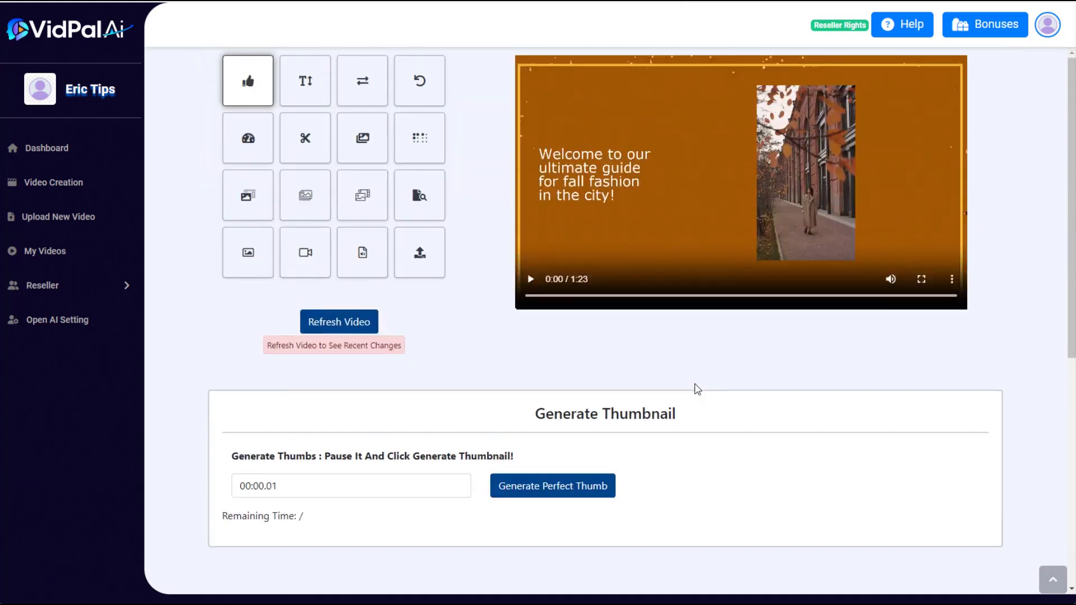
- Play the processed video to check the second overlay and park playback at about 0:45, where that clip ends on the chic hat slide
{"action": "left_click", "coordinate": [529, 280]}
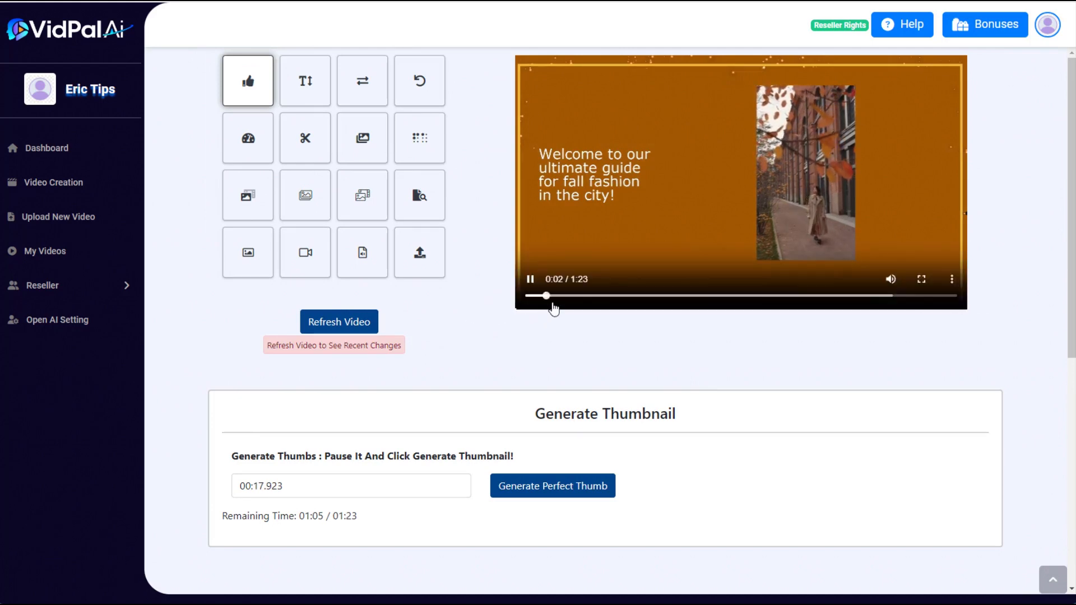
{"action": "left_click", "coordinate": [580, 295]}
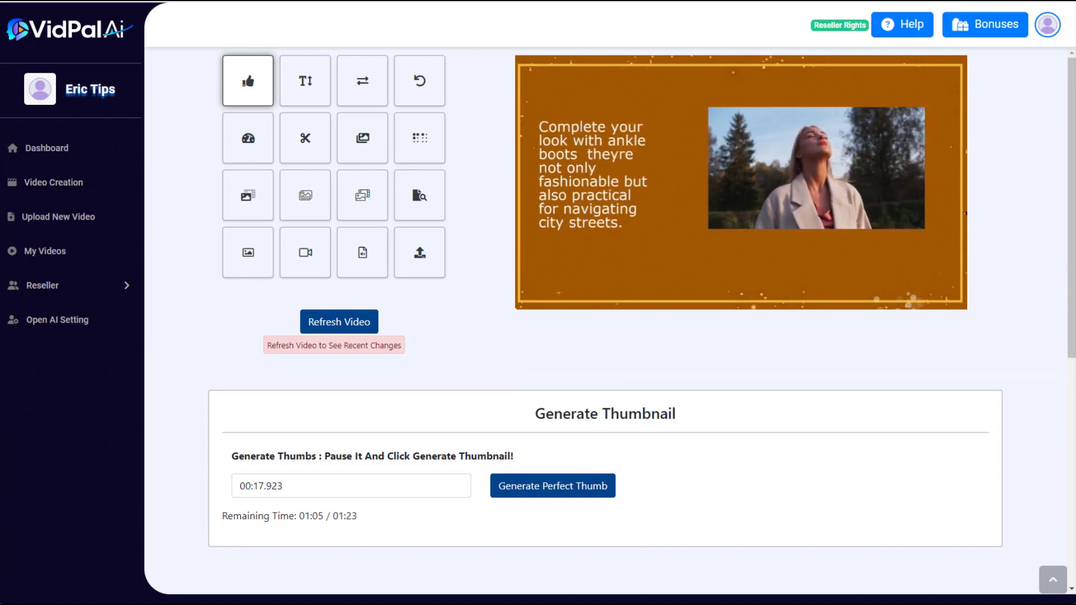
{"action": "mouse_move", "coordinate": [587, 296]}
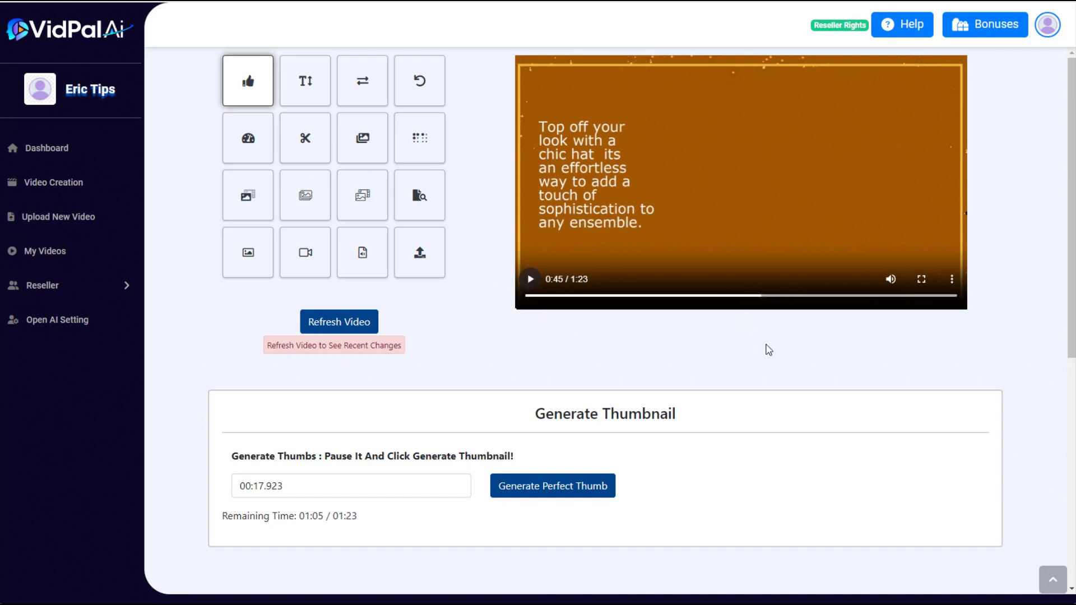
{"action": "left_click", "coordinate": [757, 296]}
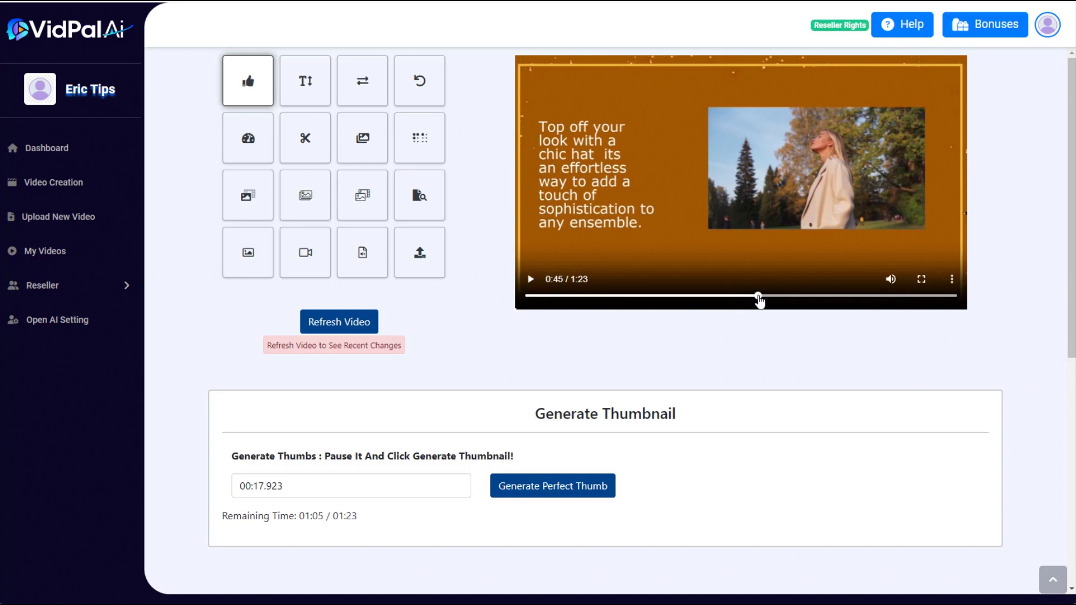
- Search fade-in fade-out overlay videos for "fall fashion" and add the clip of a woman in a red dress by stone columns
{"action": "left_click", "coordinate": [361, 193]}
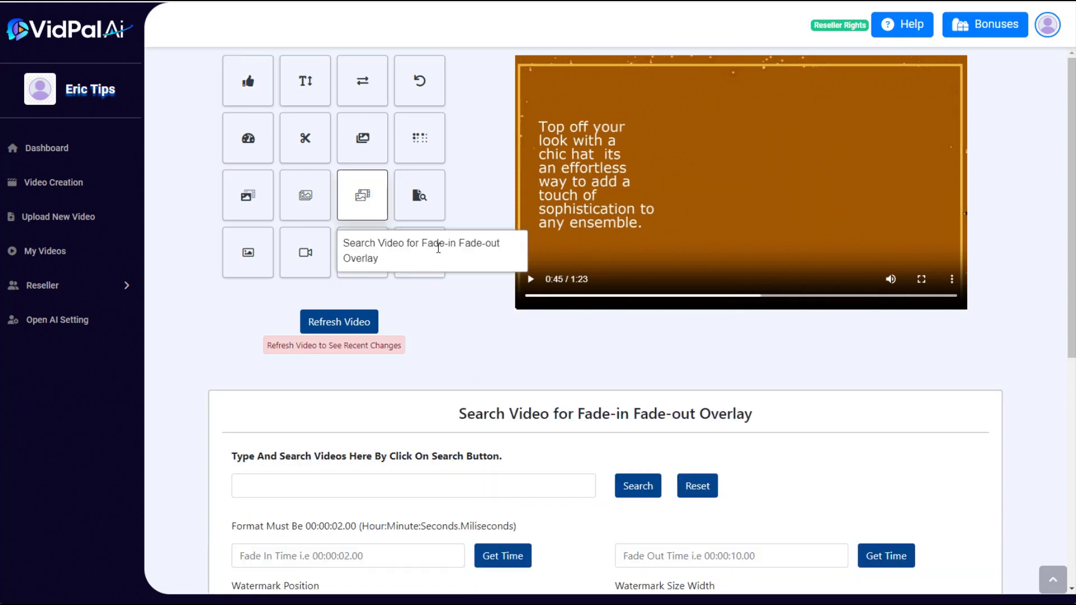
{"action": "scroll", "coordinate": [365, 329], "scroll_direction": "down", "scroll_amount": 3}
{"action": "left_click", "coordinate": [320, 304]}
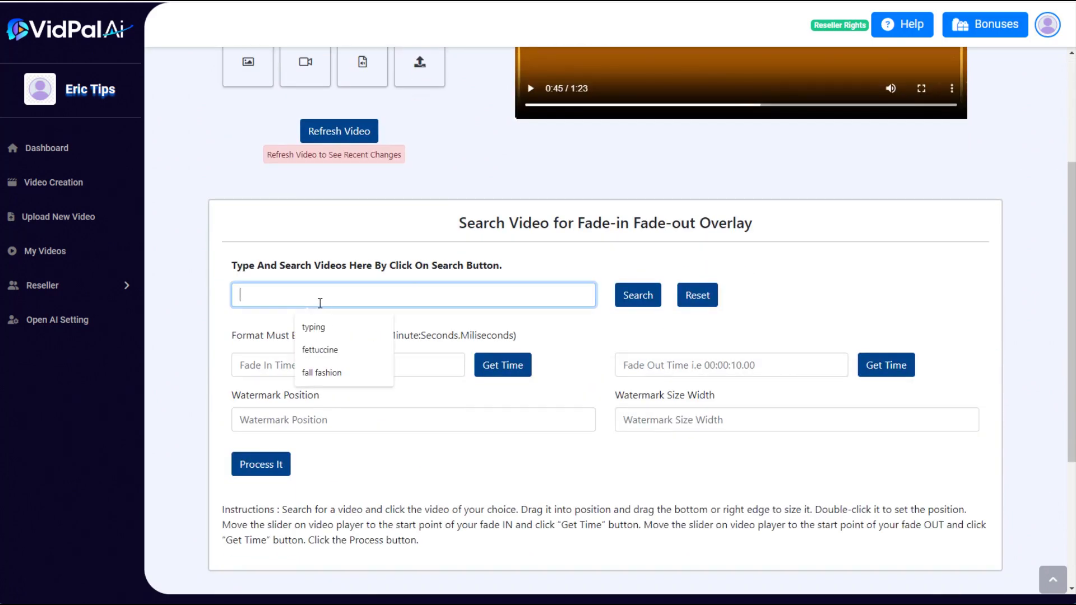
{"action": "left_click", "coordinate": [325, 373]}
{"action": "left_click", "coordinate": [635, 299]}
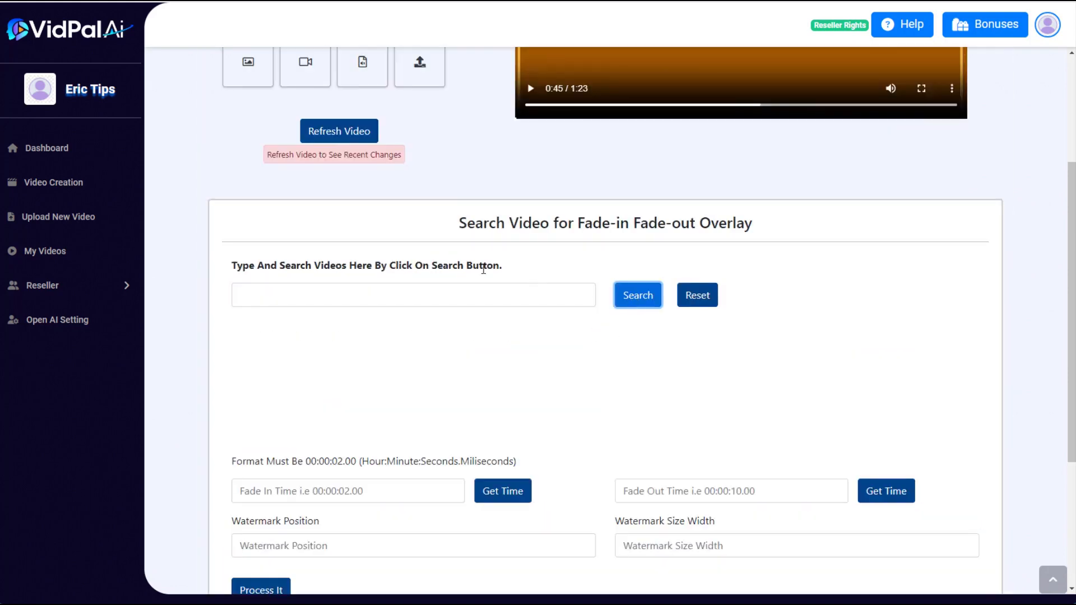
{"action": "scroll", "coordinate": [860, 434], "scroll_direction": "down", "scroll_amount": 4}
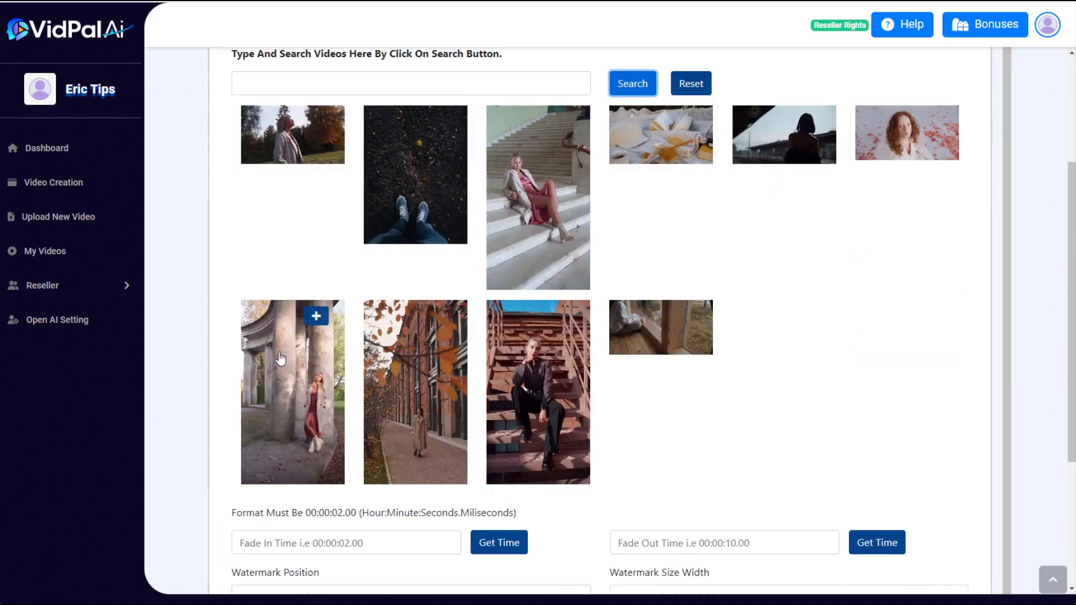
{"action": "left_click", "coordinate": [315, 313]}
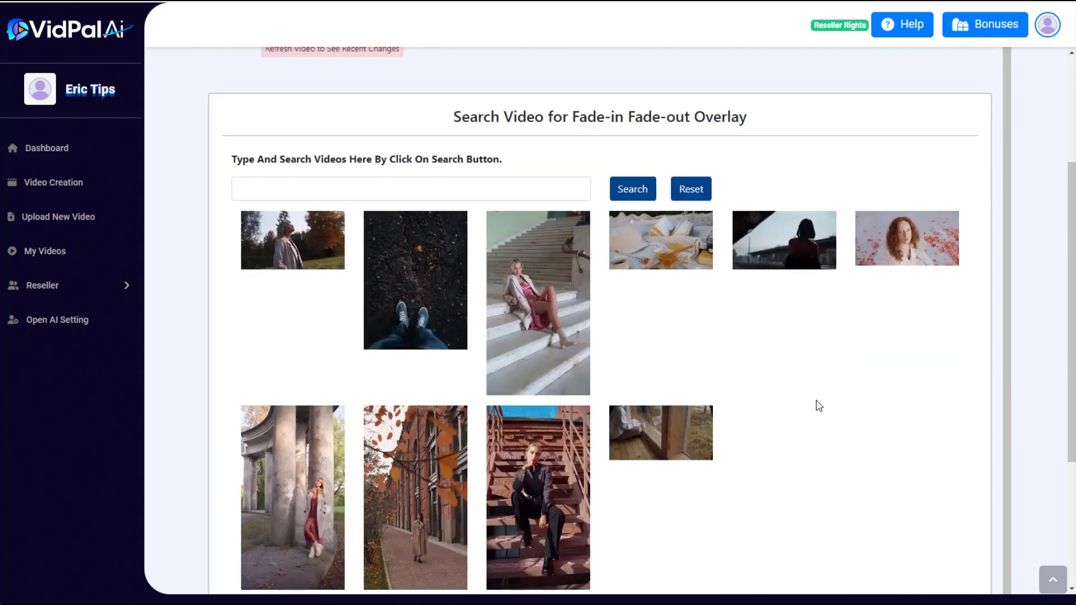
{"action": "scroll", "coordinate": [816, 404], "scroll_direction": "up", "scroll_amount": 7}
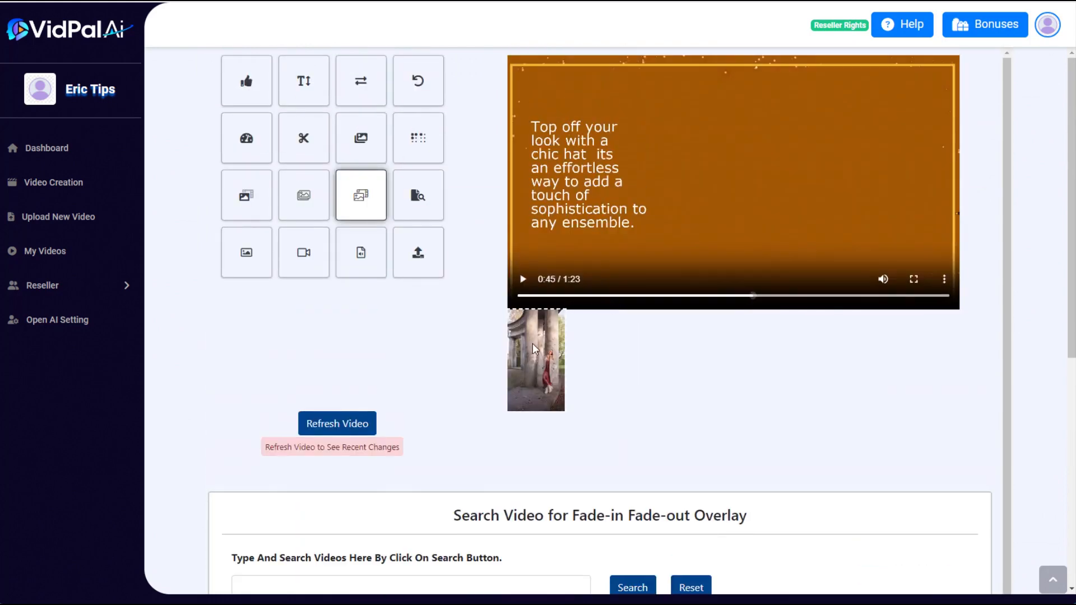
- Place the stone columns clip beside the chic hat text, enlarge it to a width of about 432, and set its position
{"action": "left_click_drag", "start_coordinate": [532, 349], "coordinate": [748, 148]}
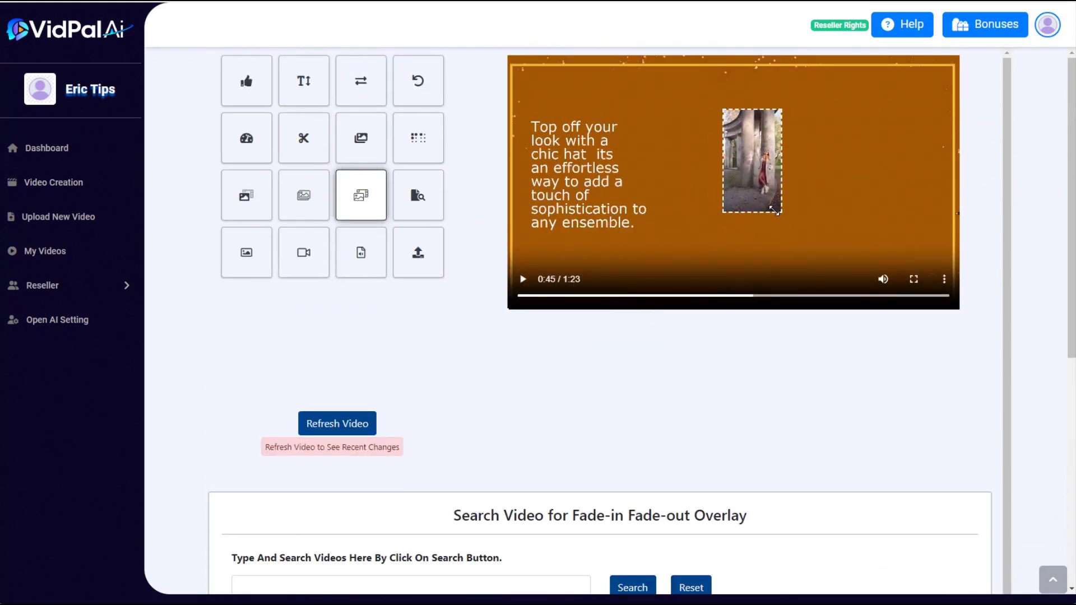
{"action": "left_click_drag", "start_coordinate": [775, 211], "coordinate": [812, 272]}
{"action": "left_click_drag", "start_coordinate": [788, 230], "coordinate": [821, 212]}
{"action": "mouse_move", "coordinate": [815, 257]}
{"action": "left_mouse_down"}
{"action": "mouse_move", "coordinate": [815, 276]}
{"action": "mouse_move", "coordinate": [821, 240]}
{"action": "left_mouse_up"}
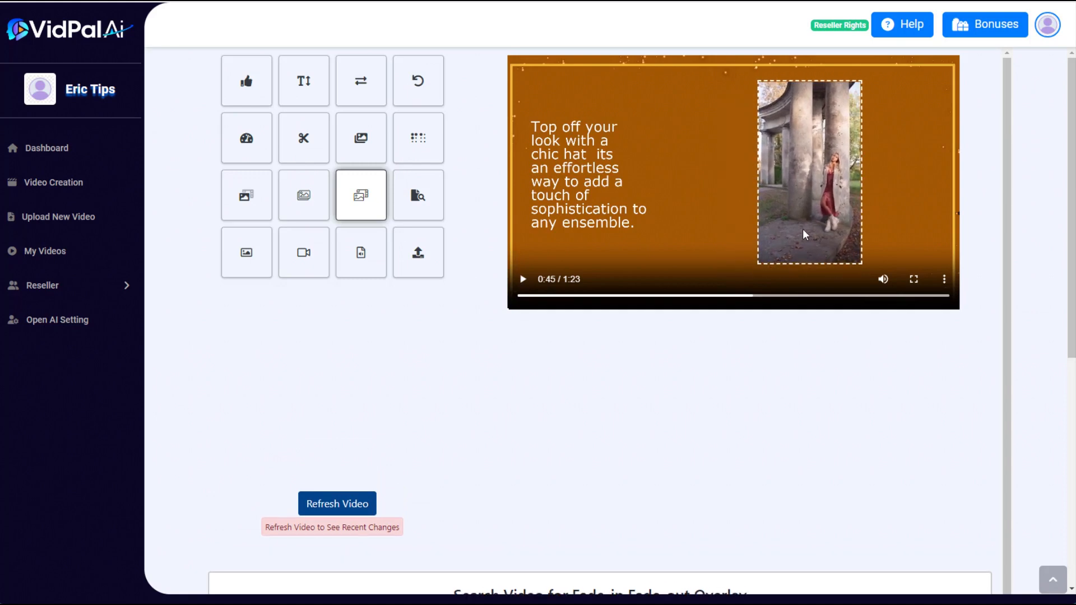
- Take the overlay's fade-in time from the current playback position (45.579161), set the fade-out time to 83, and process the video
{"action": "scroll", "coordinate": [690, 437], "scroll_direction": "down", "scroll_amount": 10}
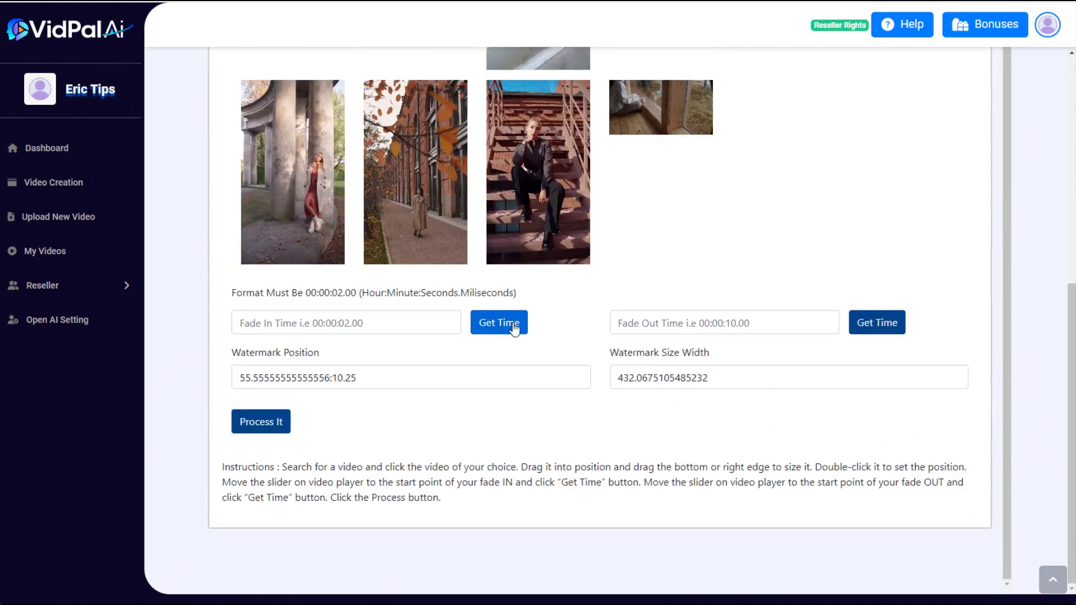
{"action": "left_click", "coordinate": [514, 329]}
{"action": "left_click", "coordinate": [704, 326]}
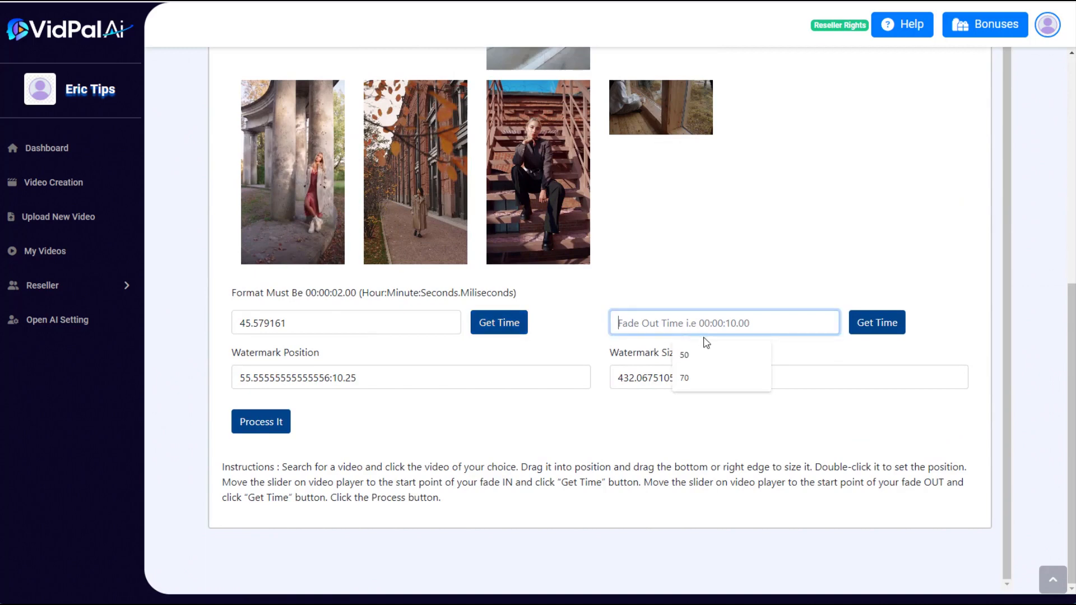
{"action": "type", "text": "83"}
{"action": "left_click", "coordinate": [283, 421]}
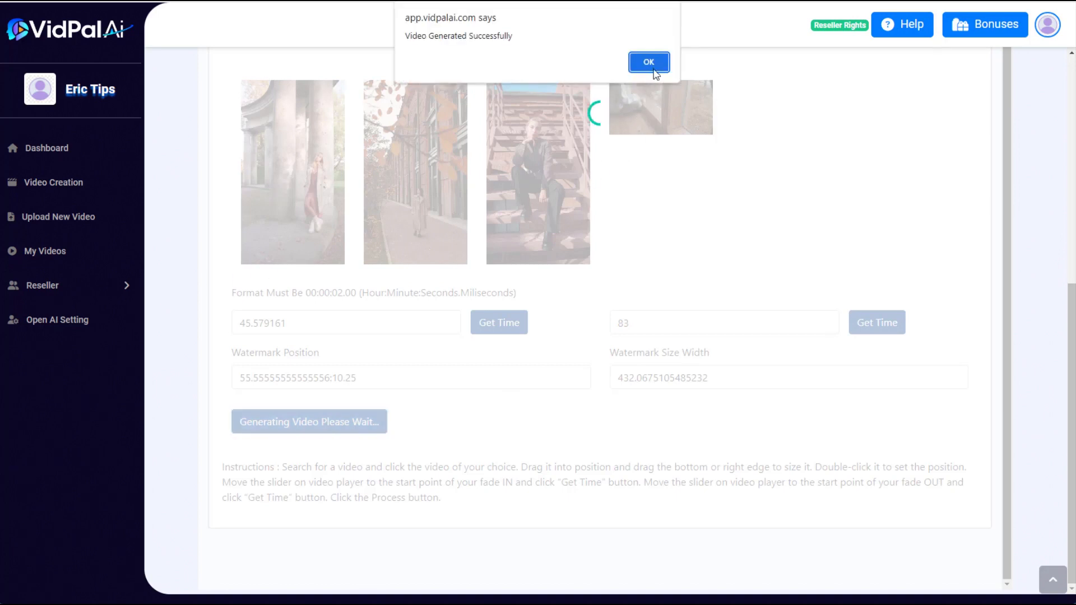
{"action": "left_click", "coordinate": [650, 63]}
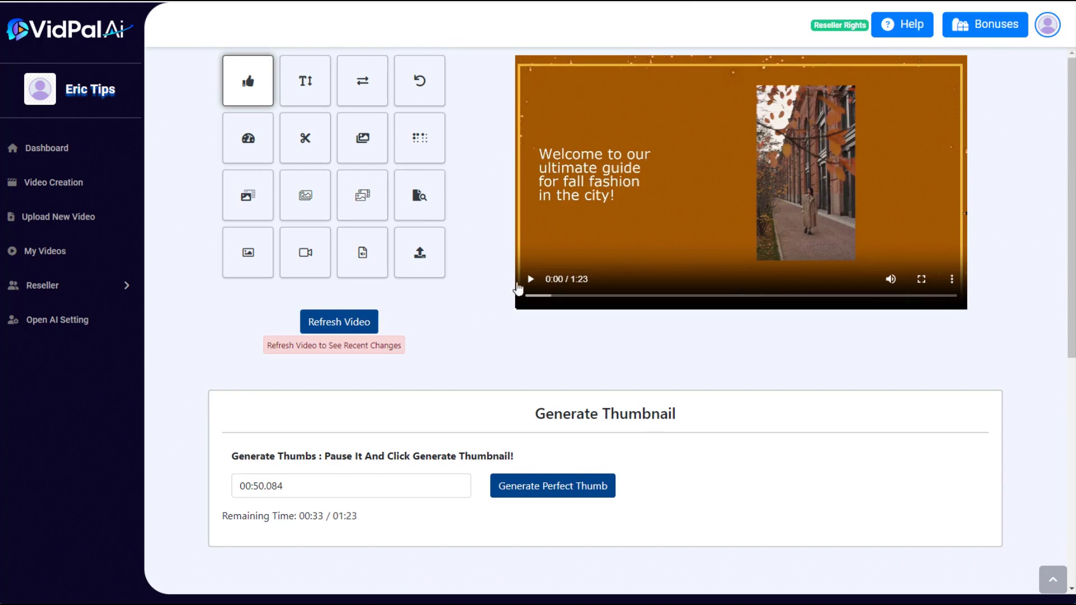
- Play the processed video, skipping through its start, middle and end to check all three overlay clips, and pause near 1:21
{"action": "left_click", "coordinate": [529, 279]}
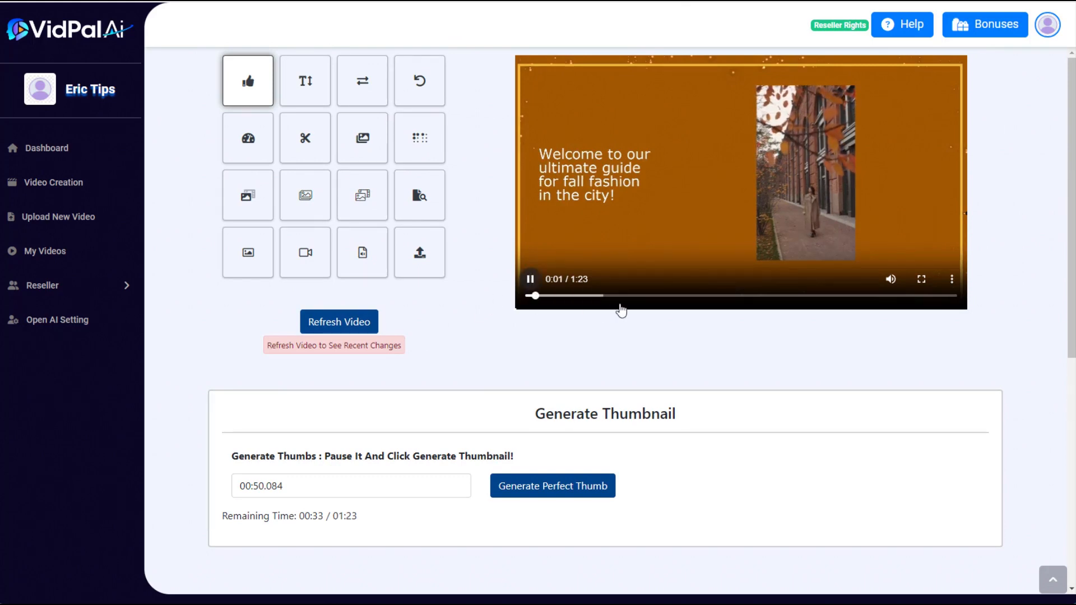
{"action": "left_click", "coordinate": [679, 295]}
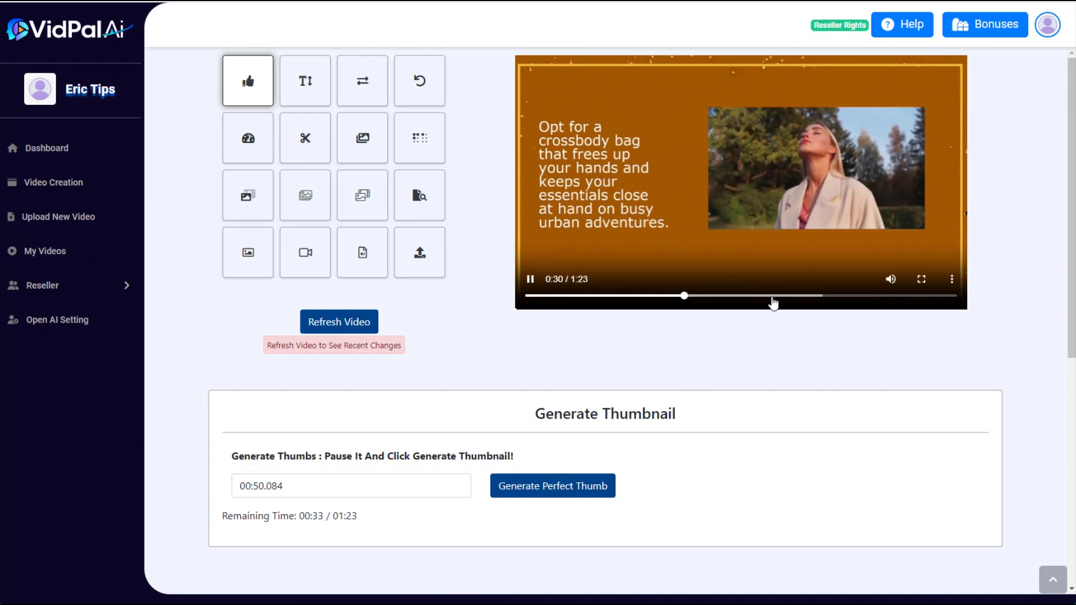
{"action": "left_click", "coordinate": [772, 296]}
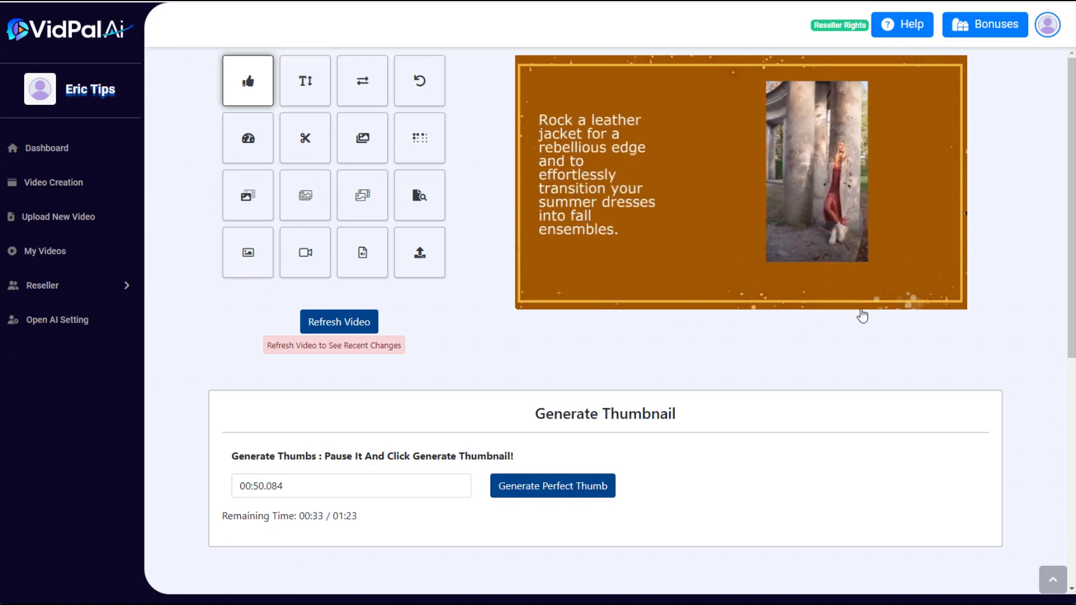
{"action": "left_click", "coordinate": [901, 297]}
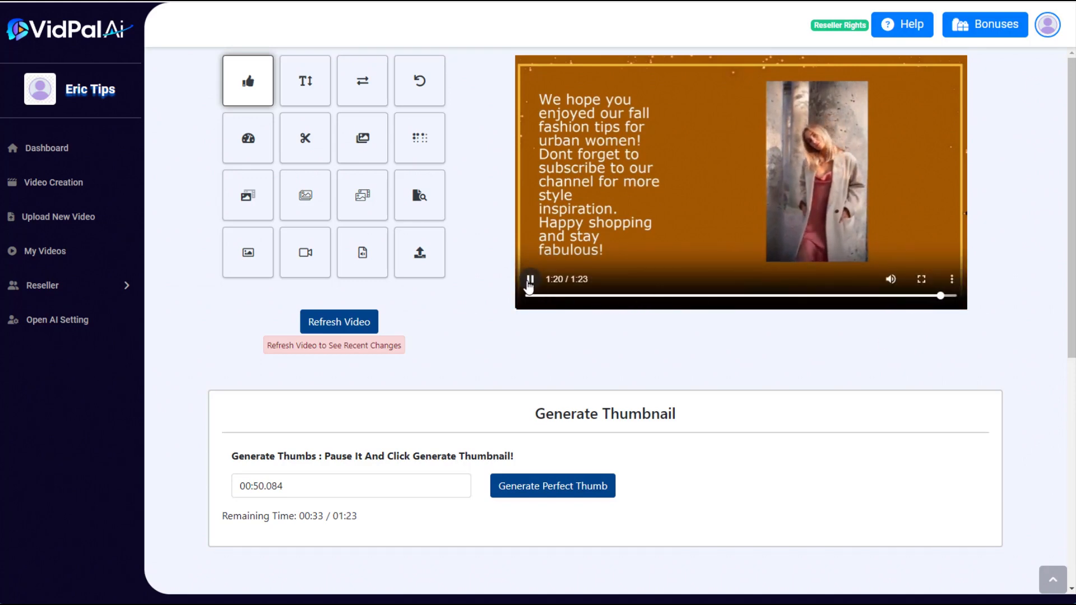
{"action": "left_click", "coordinate": [528, 283]}
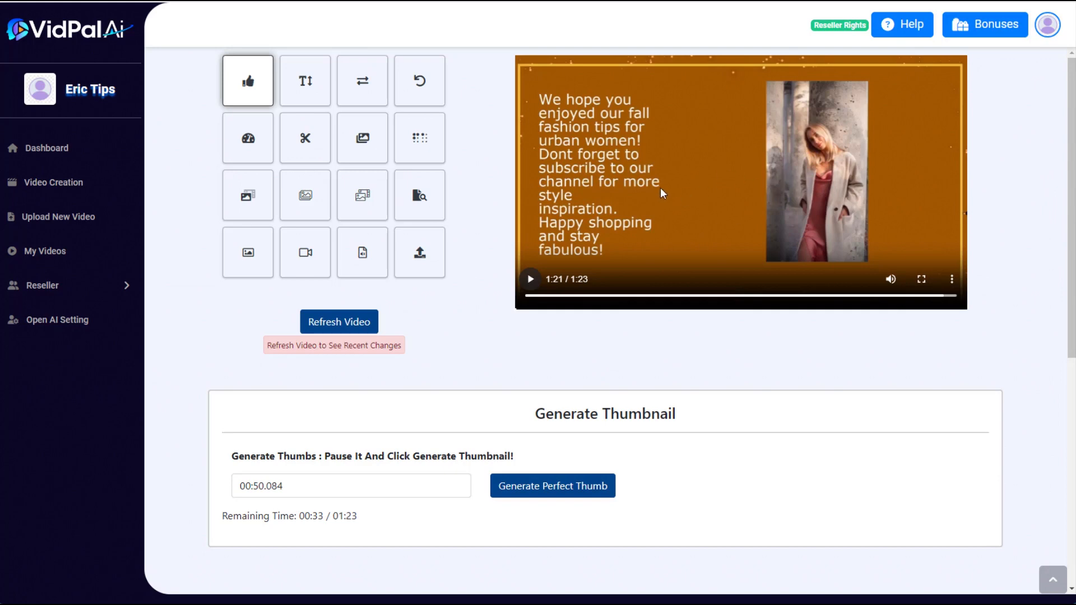
- Generate AI whiteboard content for a Business Video about "How to get more customers to your local business", aimed at "Business owners of local offline retail businesses"
{"action": "left_click", "coordinate": [59, 185]}
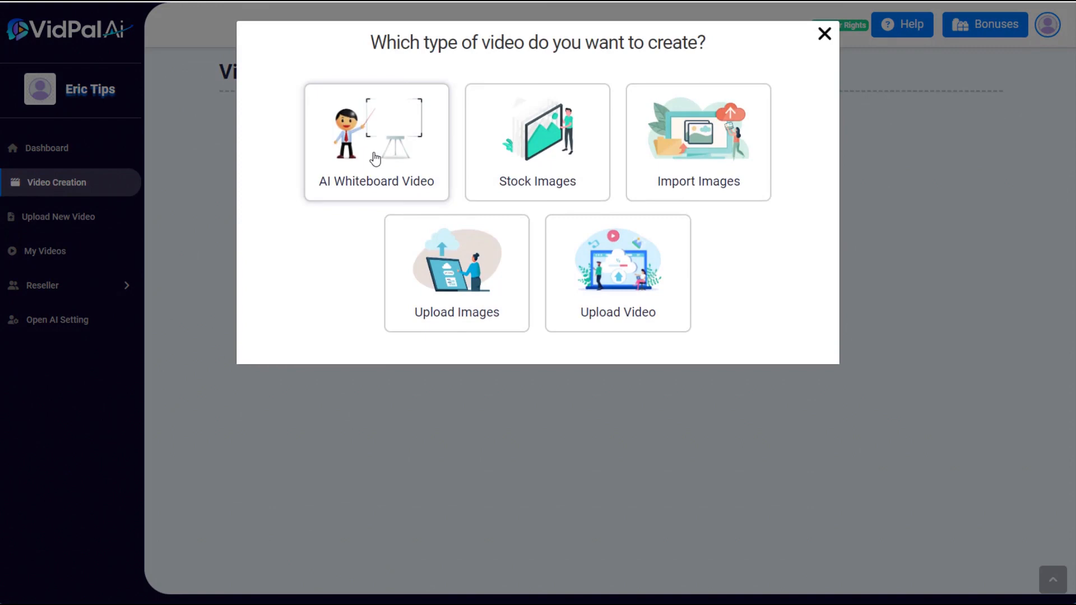
{"action": "left_click", "coordinate": [375, 159]}
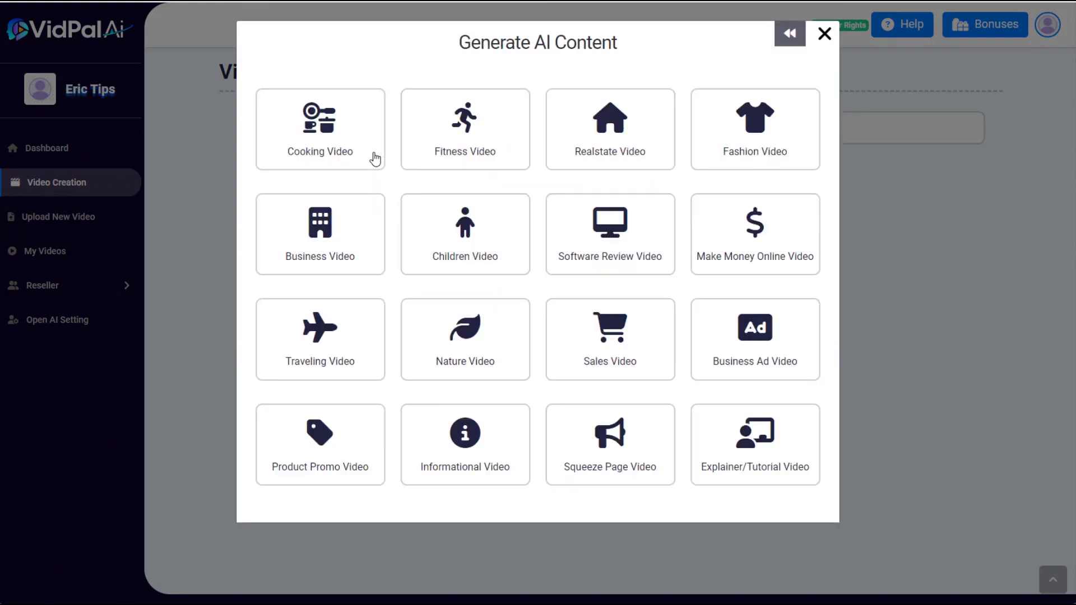
{"action": "left_click", "coordinate": [321, 228]}
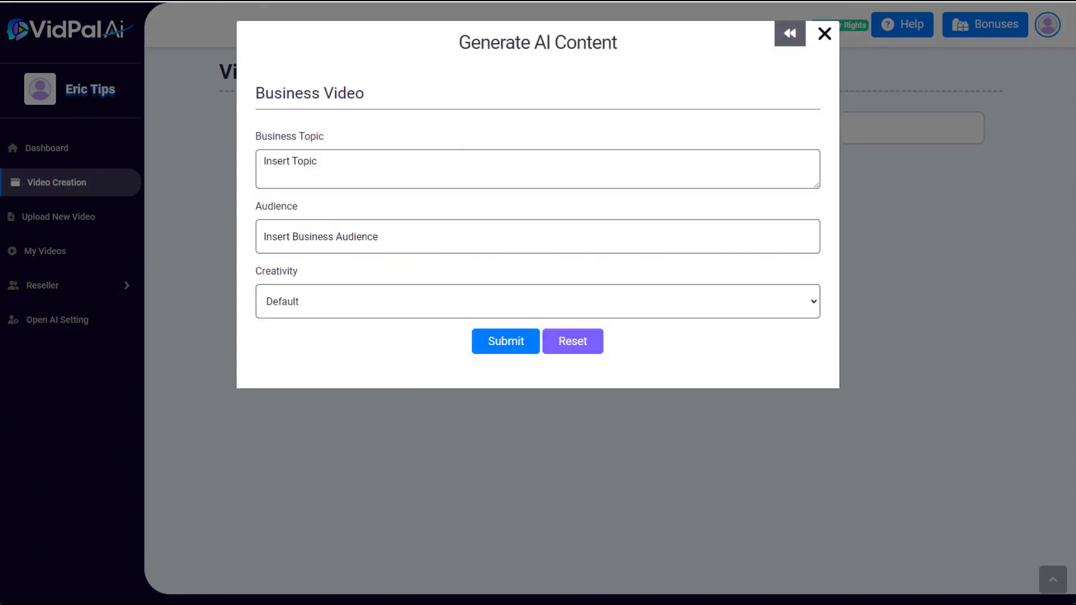
{"action": "left_click", "coordinate": [302, 167]}
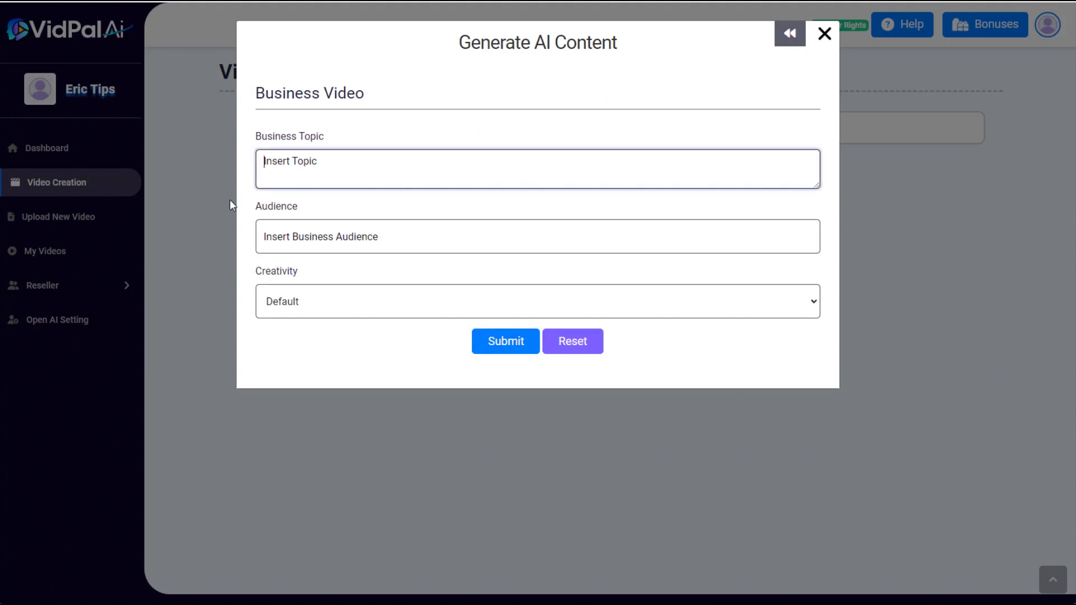
{"action": "type", "text": "How to get more customers to your local business"}
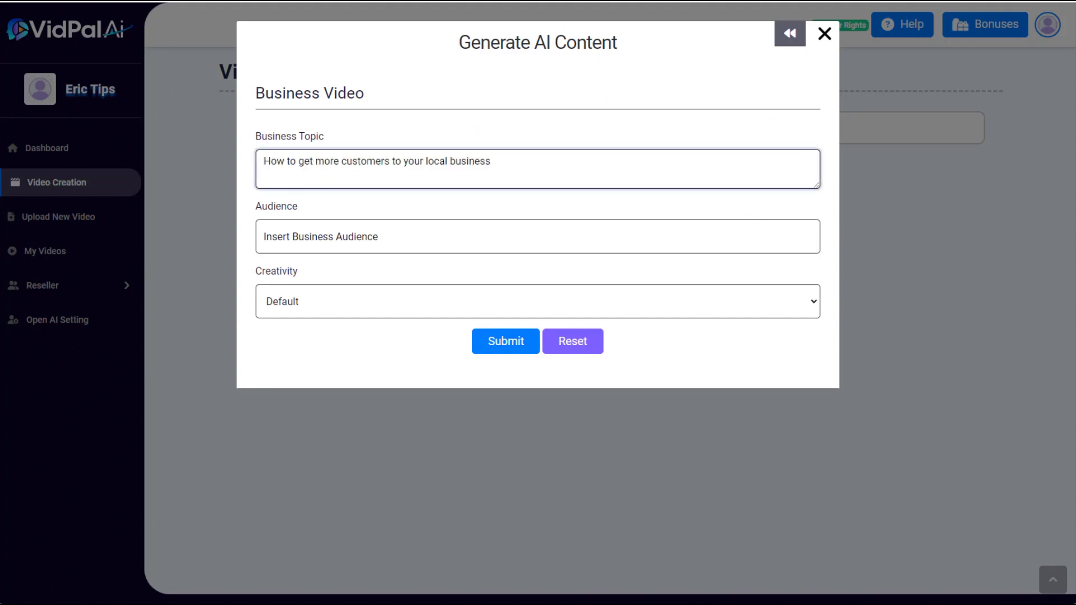
{"action": "left_click", "coordinate": [372, 233]}
{"action": "type", "text": "Business owners of local offline retail businesses"}
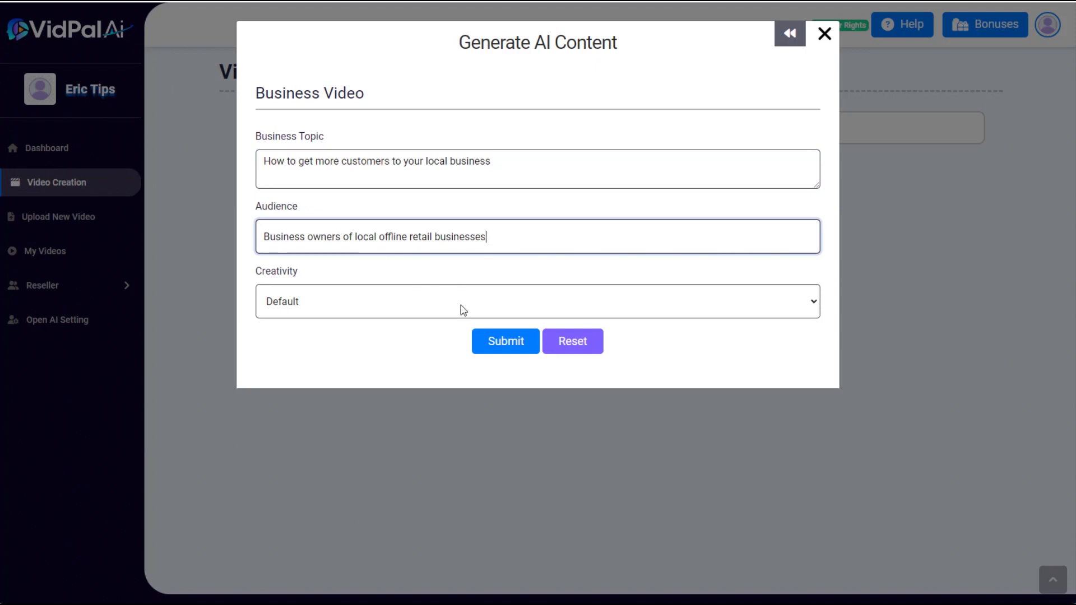
{"action": "left_click", "coordinate": [490, 340]}
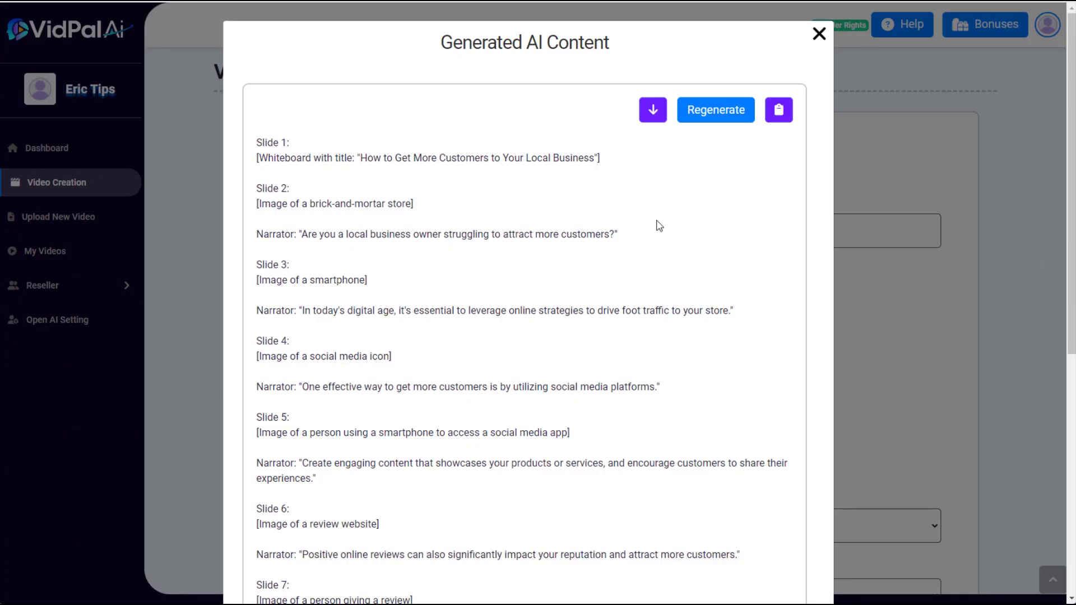
- Transfer the generated script into the video form and title the video "How to get more customers to your local business"
{"action": "left_click", "coordinate": [652, 112]}
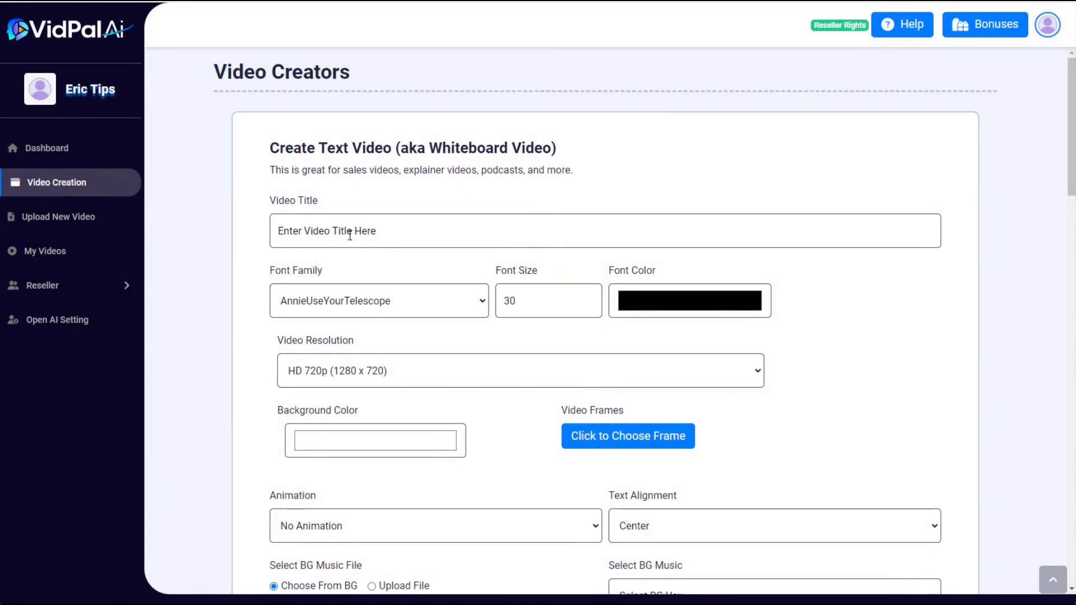
{"action": "left_click", "coordinate": [350, 236]}
{"action": "type", "text": "How to get more customers to your local business"}
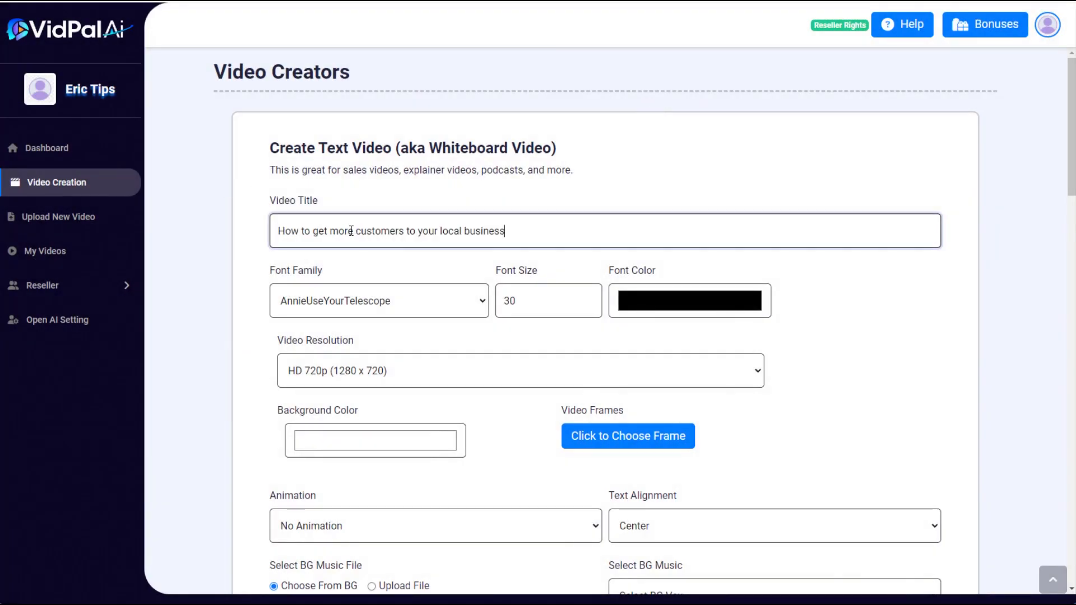
- Set the video text to Helvetica at size 70 in dark blue (RGB 3, 16, 84)
{"action": "left_click", "coordinate": [404, 297]}
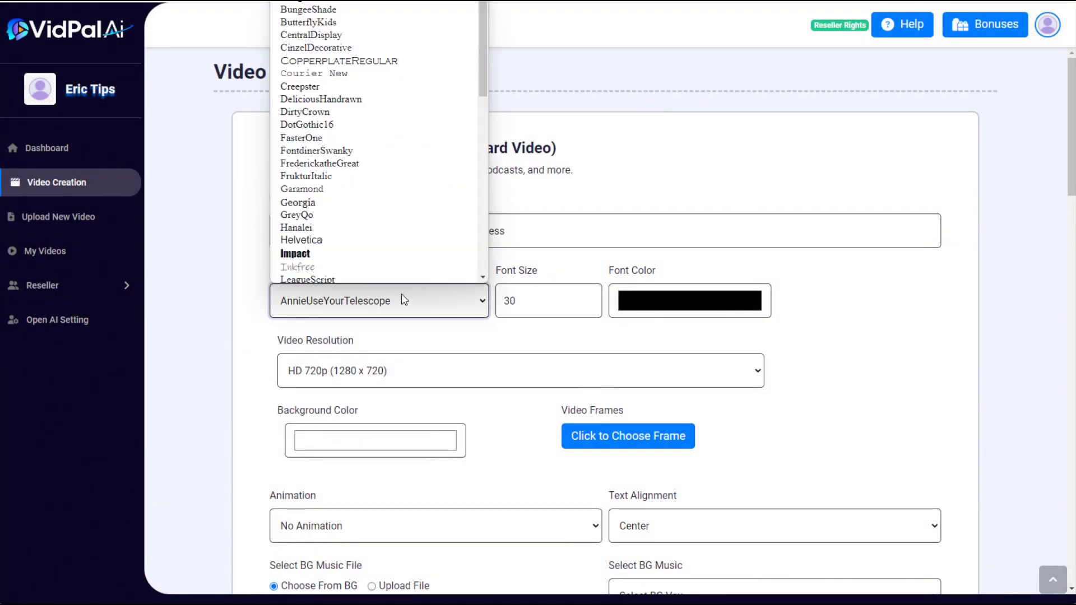
{"action": "left_click", "coordinate": [316, 242]}
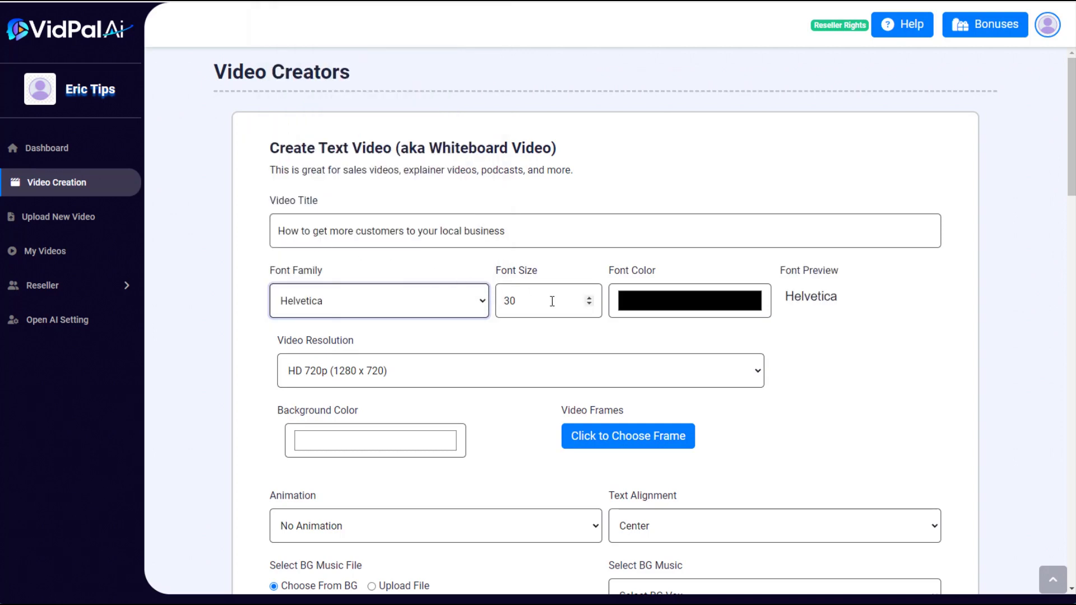
{"action": "left_click_drag", "start_coordinate": [552, 301], "coordinate": [491, 297]}
{"action": "type", "text": "7"}
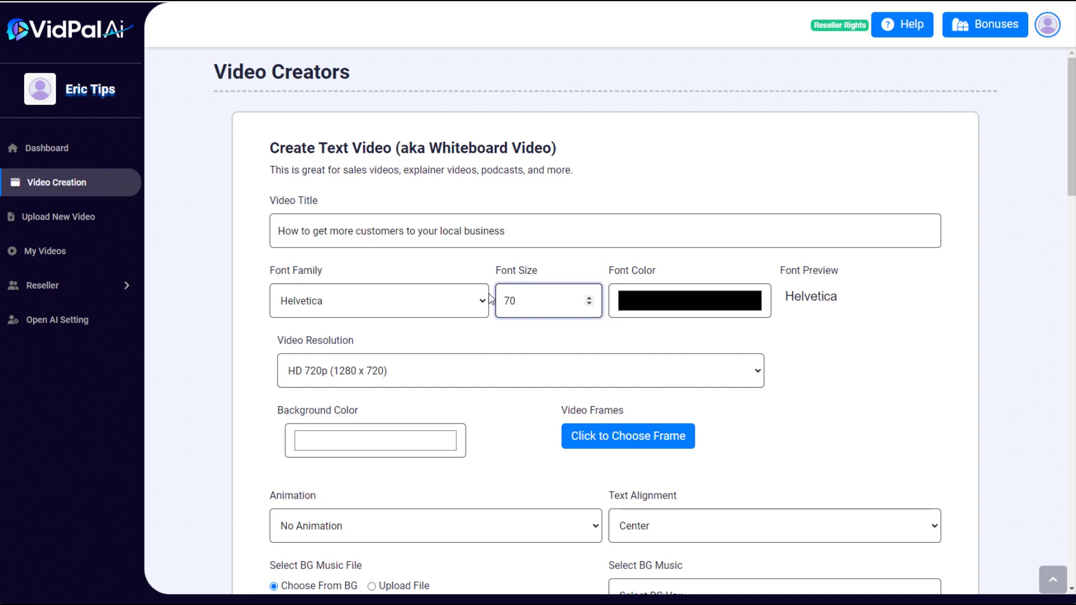
{"action": "left_click", "coordinate": [666, 307]}
{"action": "left_click", "coordinate": [694, 421]}
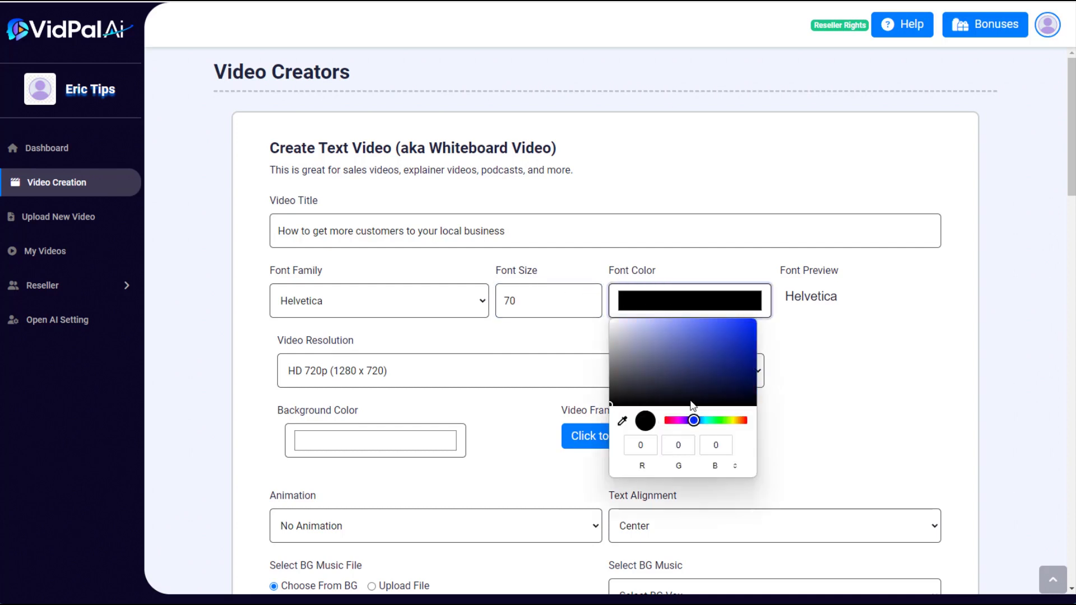
{"action": "left_click_drag", "start_coordinate": [680, 397], "coordinate": [752, 377]}
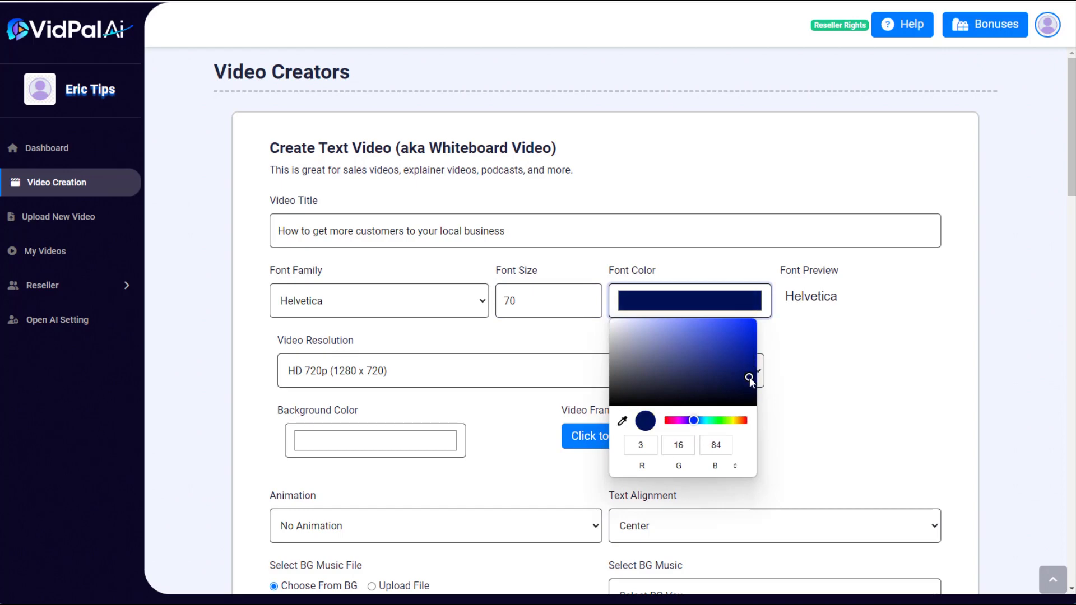
{"action": "left_click", "coordinate": [816, 339]}
- Set the video resolution to Full HD 1080p (1920 x 1080) and choose the blue and purple tech-style frame
{"action": "scroll", "coordinate": [411, 332], "scroll_direction": "down", "scroll_amount": 3}
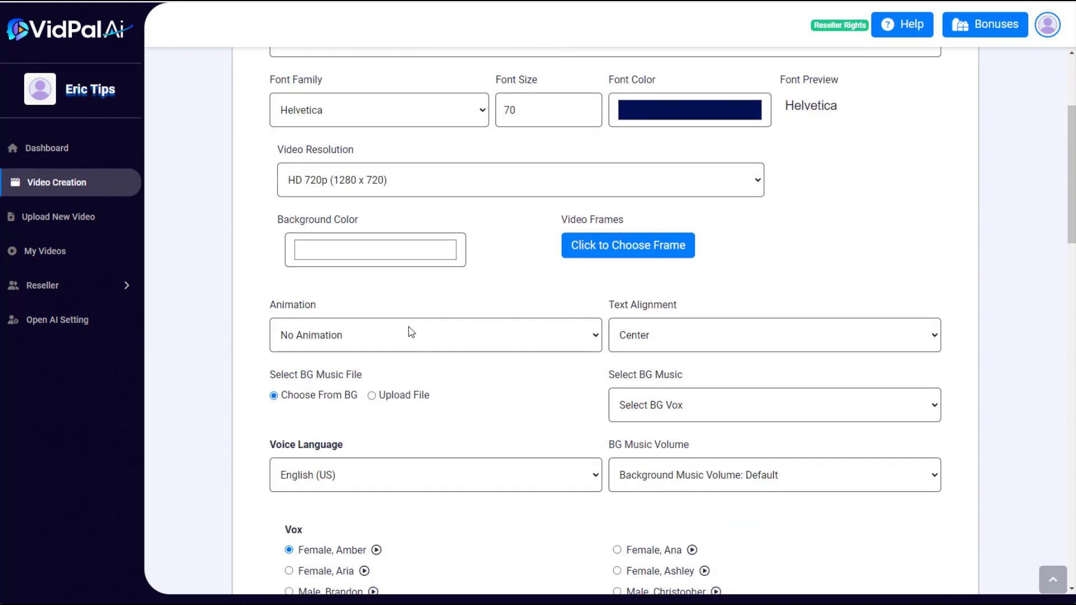
{"action": "left_click", "coordinate": [388, 191]}
{"action": "left_click", "coordinate": [369, 214]}
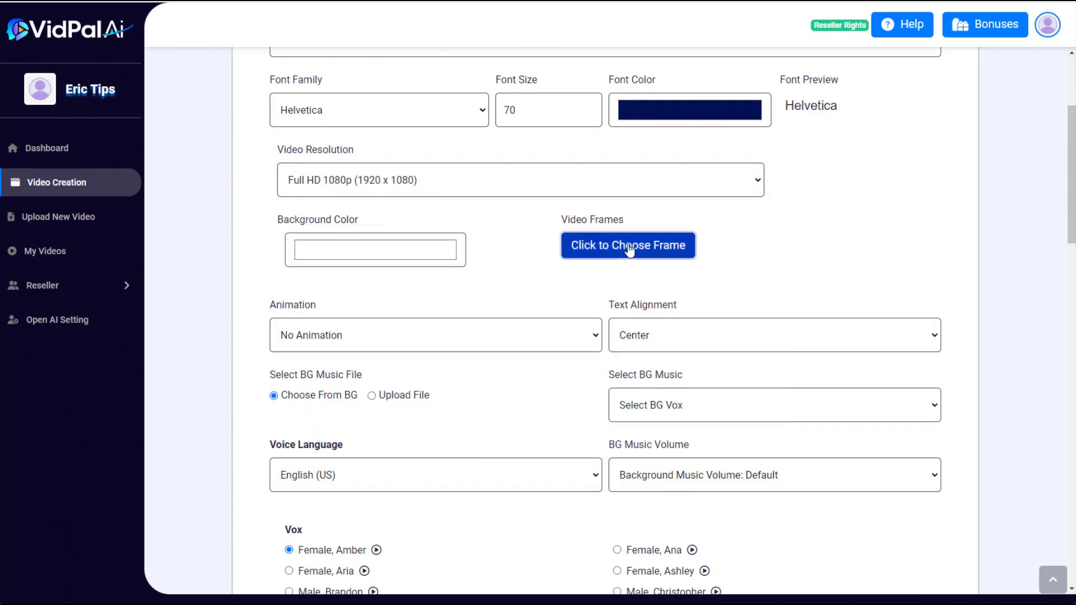
{"action": "left_click", "coordinate": [628, 247]}
{"action": "scroll", "coordinate": [742, 403], "scroll_direction": "down", "scroll_amount": 5}
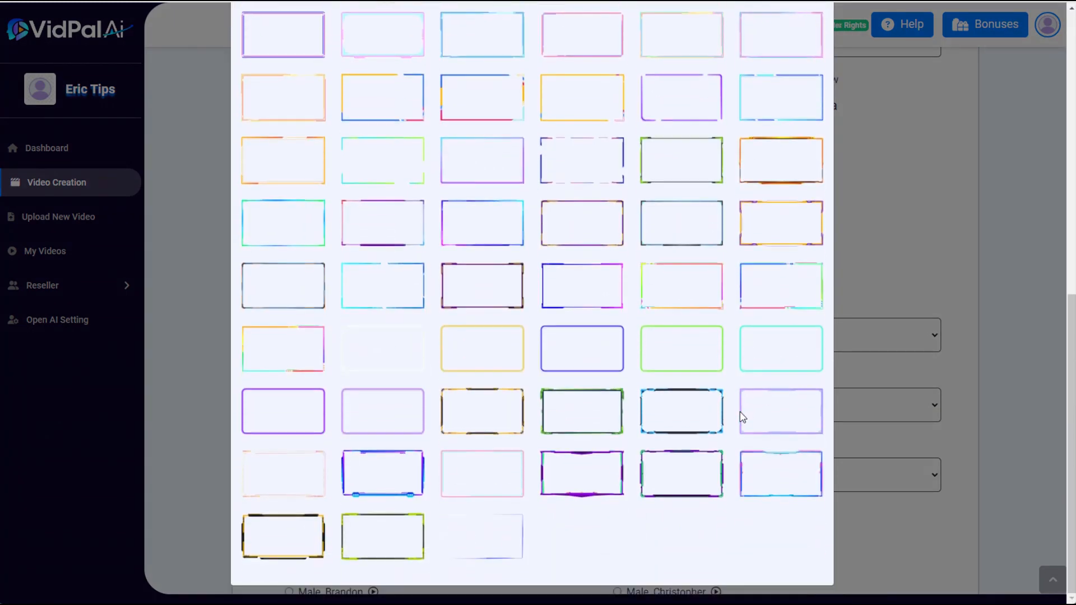
{"action": "left_click", "coordinate": [380, 475]}
- Apply the Fade In text animation and keep the text alignment at Center
{"action": "scroll", "coordinate": [353, 293], "scroll_direction": "down", "scroll_amount": 3}
{"action": "left_click", "coordinate": [353, 293]}
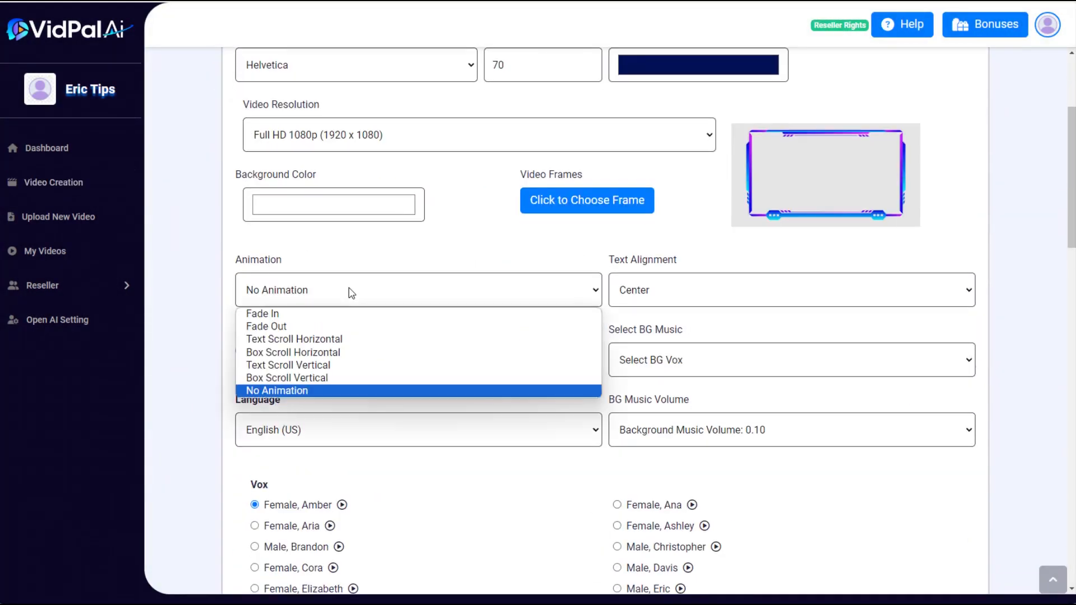
{"action": "left_click", "coordinate": [332, 316]}
{"action": "left_click", "coordinate": [677, 292]}
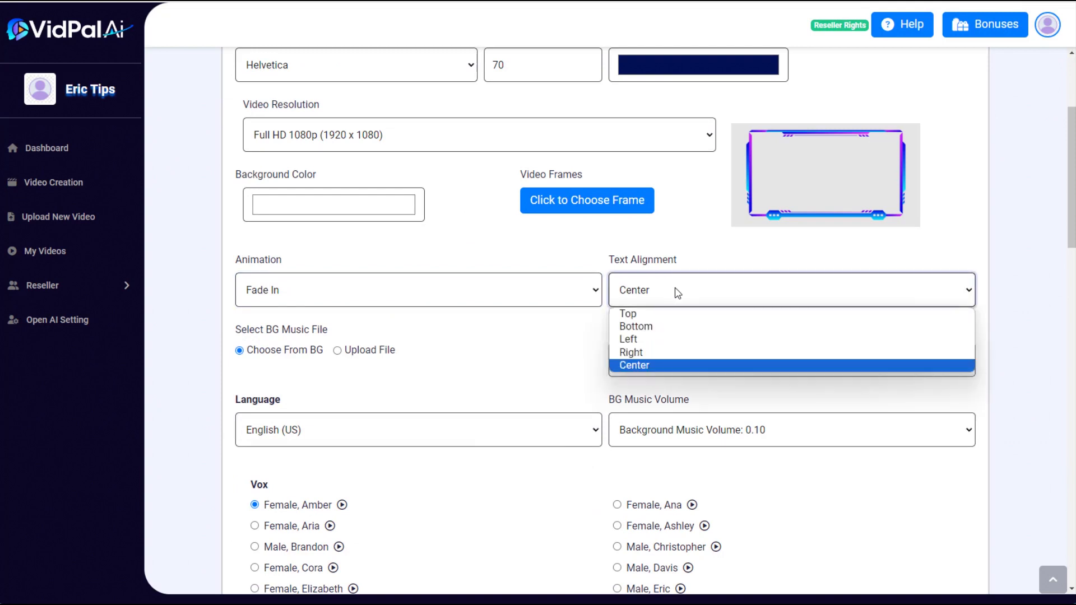
{"action": "left_click", "coordinate": [644, 297]}
- Select "Consulting" as the background music and set its volume to 0.05
{"action": "left_click", "coordinate": [667, 363]}
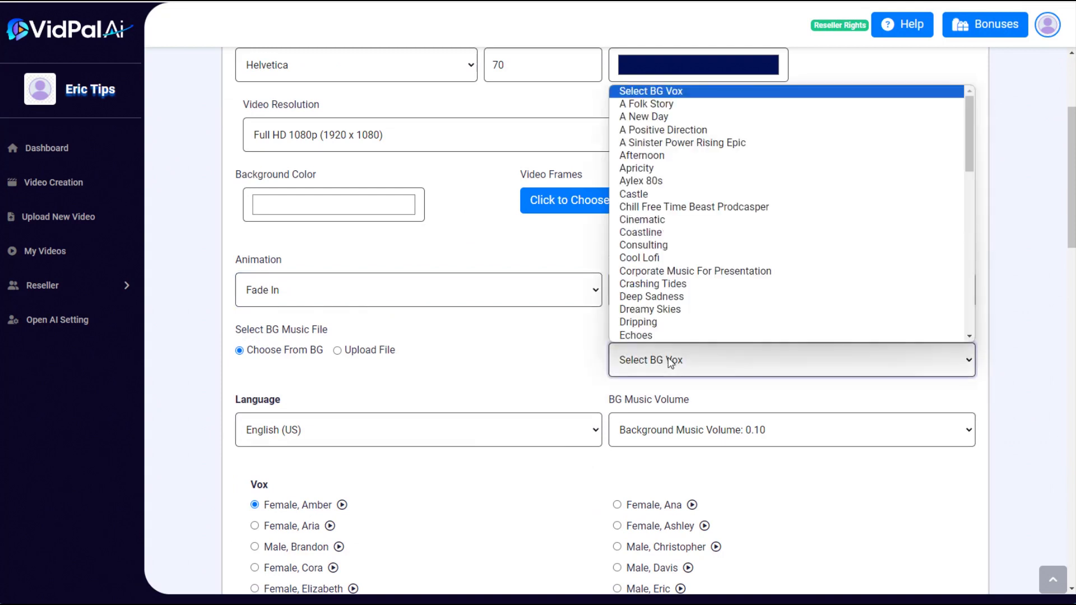
{"action": "left_click", "coordinate": [647, 246]}
{"action": "left_click", "coordinate": [551, 368]}
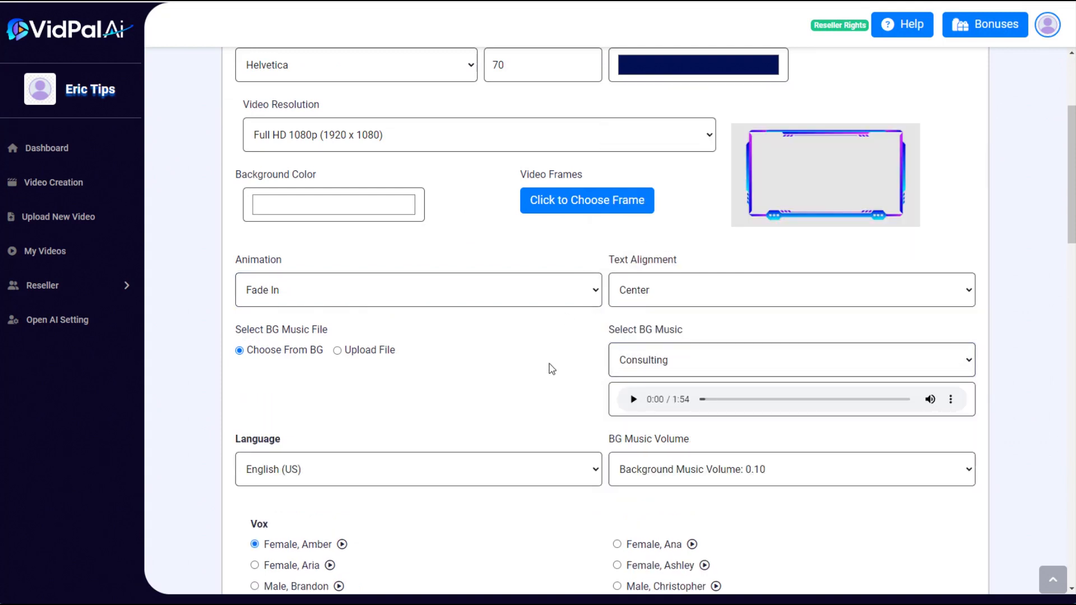
{"action": "left_click", "coordinate": [667, 468]}
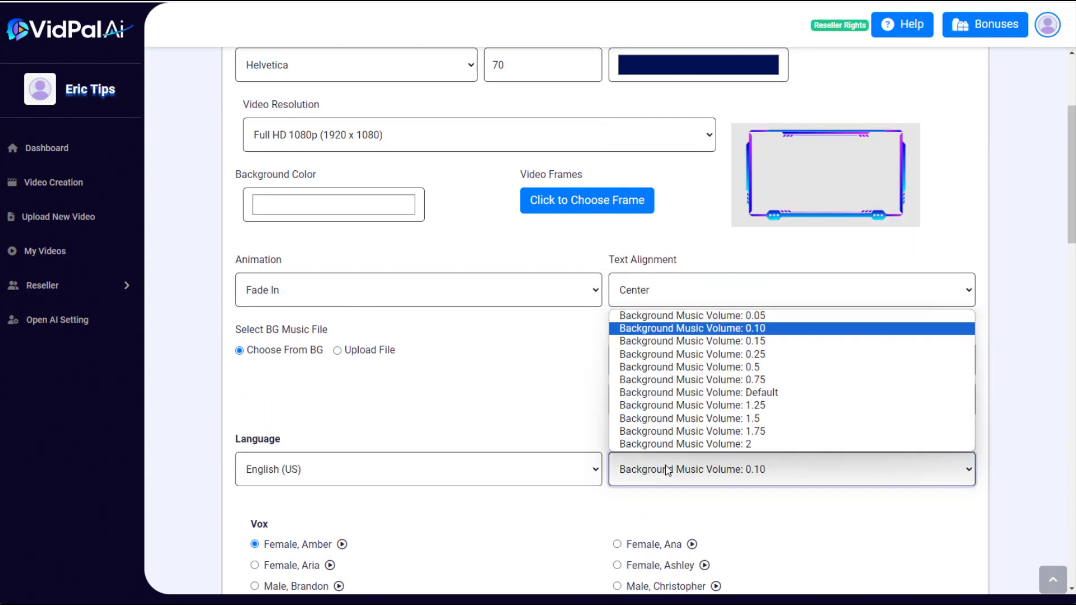
{"action": "left_click", "coordinate": [694, 318]}
- Choose the male voice Guy, review the slide texts, and create the video
{"action": "scroll", "coordinate": [476, 408], "scroll_direction": "down", "scroll_amount": 3}
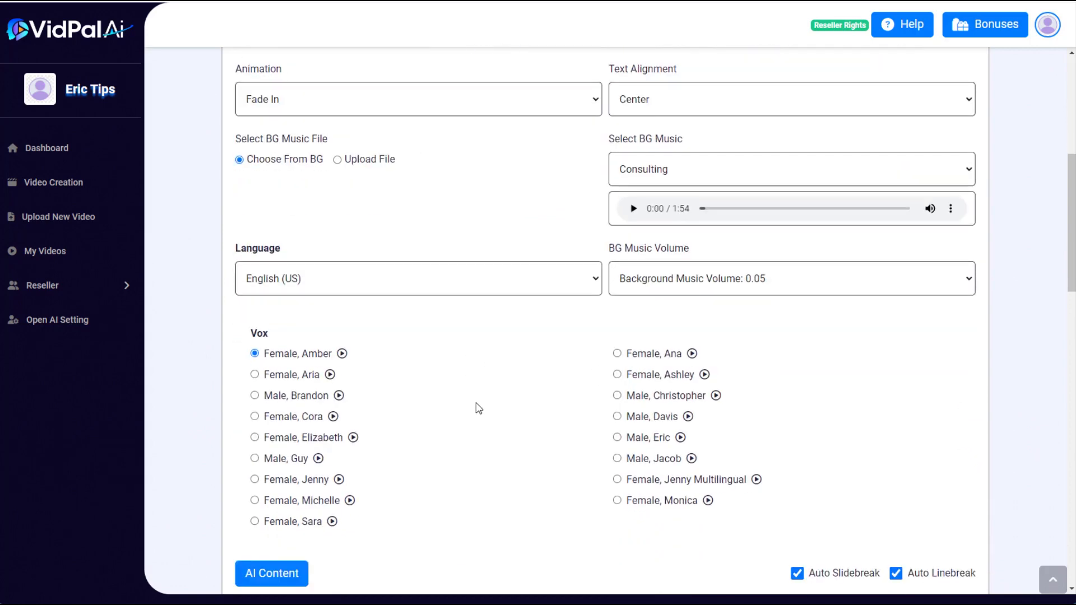
{"action": "left_click", "coordinate": [255, 458]}
{"action": "scroll", "coordinate": [548, 399], "scroll_direction": "down", "scroll_amount": 9}
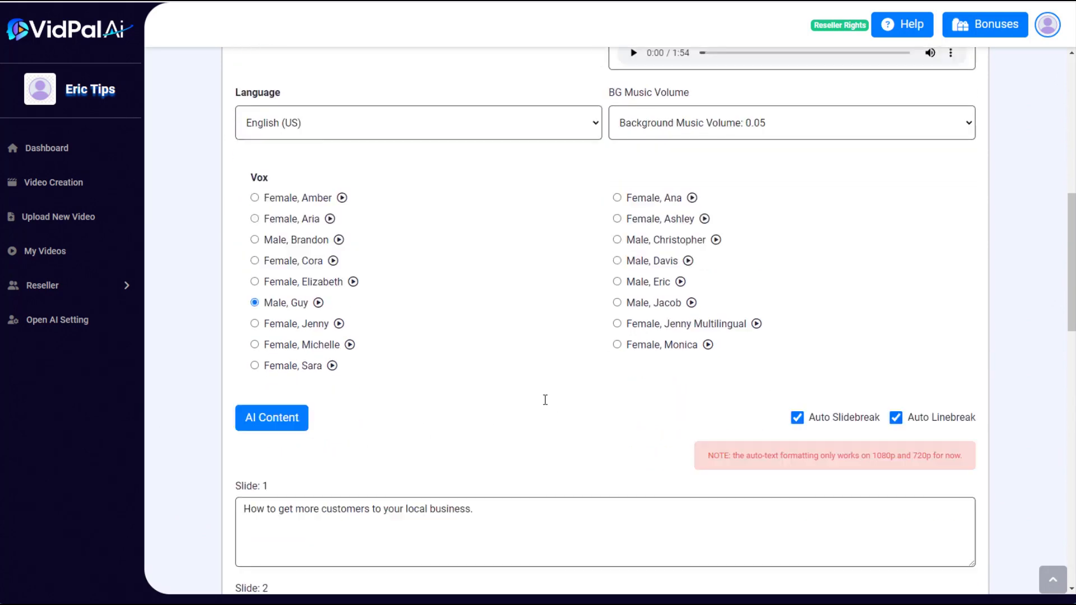
{"action": "scroll", "coordinate": [555, 358], "scroll_direction": "down", "scroll_amount": 11}
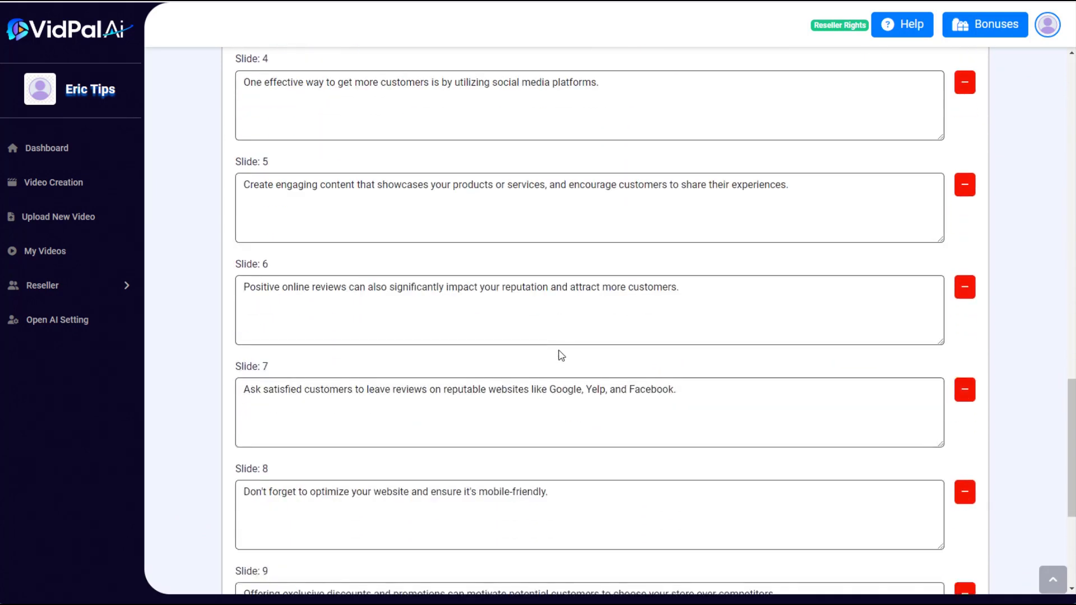
{"action": "left_click", "coordinate": [907, 537]}
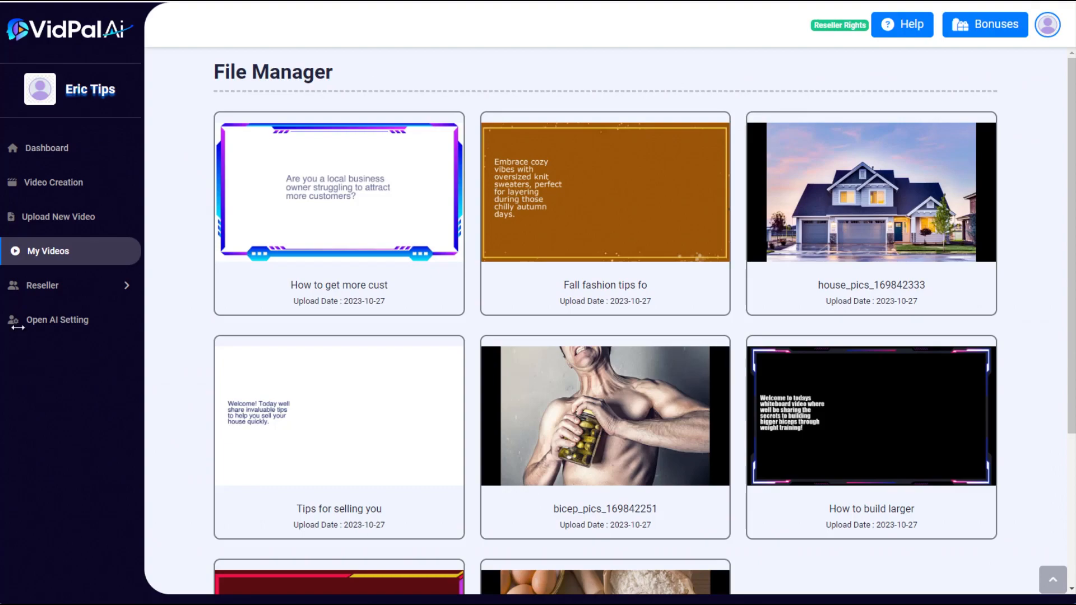
- Play the new local business video from the saved videos to check its frame and text, and close the preview
{"action": "mouse_move", "coordinate": [291, 213]}
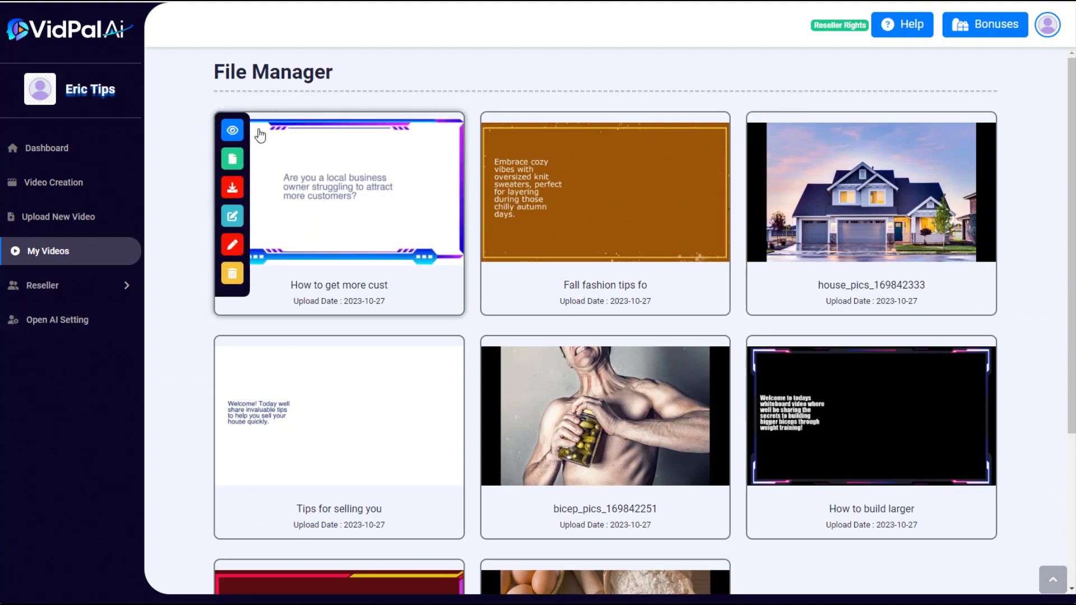
{"action": "left_click", "coordinate": [235, 130]}
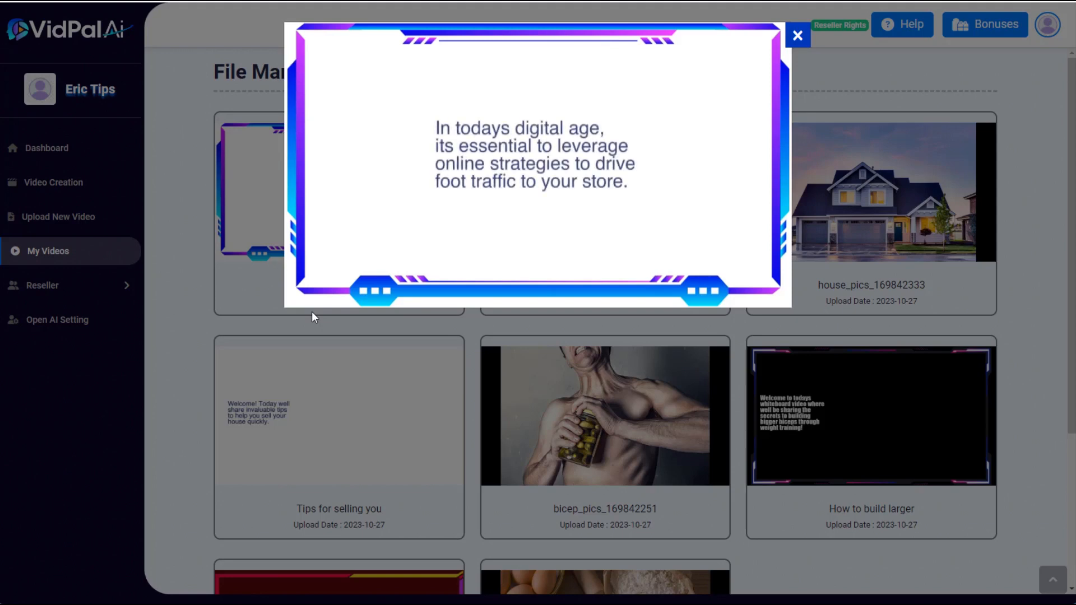
{"action": "mouse_move", "coordinate": [763, 144]}
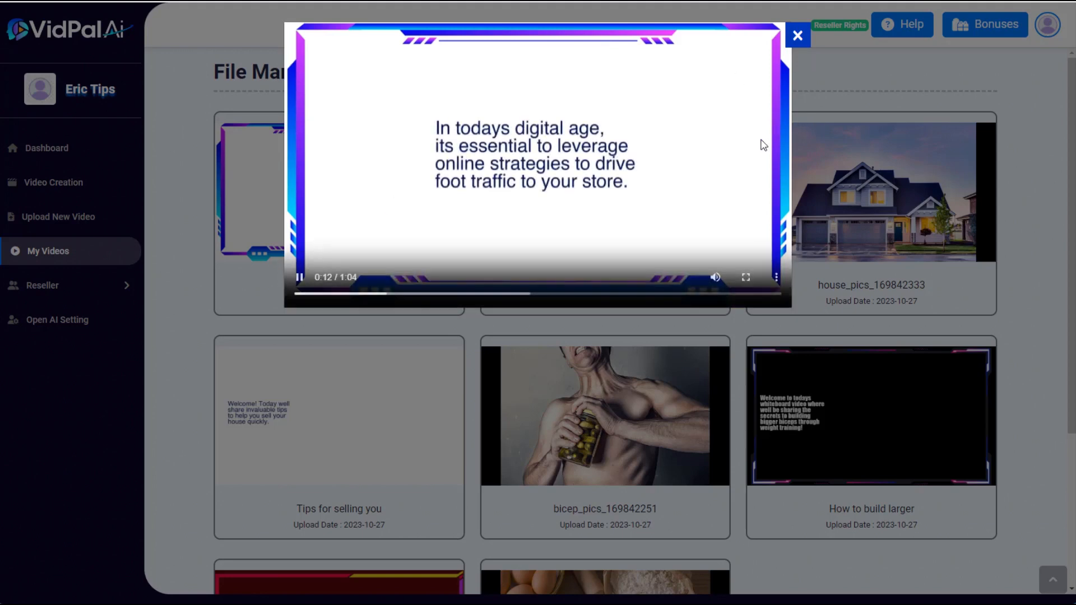
{"action": "left_click", "coordinate": [796, 37]}
{"action": "mouse_move", "coordinate": [334, 156]}
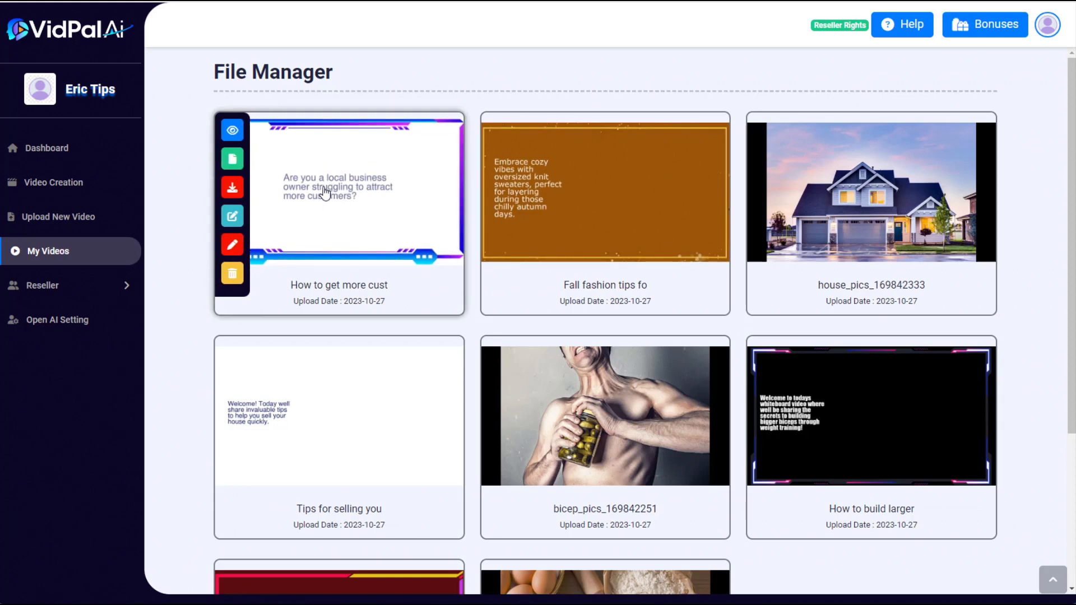
- Start a new AI whiteboard video and choose Children Video as the AI content type
{"action": "left_click", "coordinate": [59, 184]}
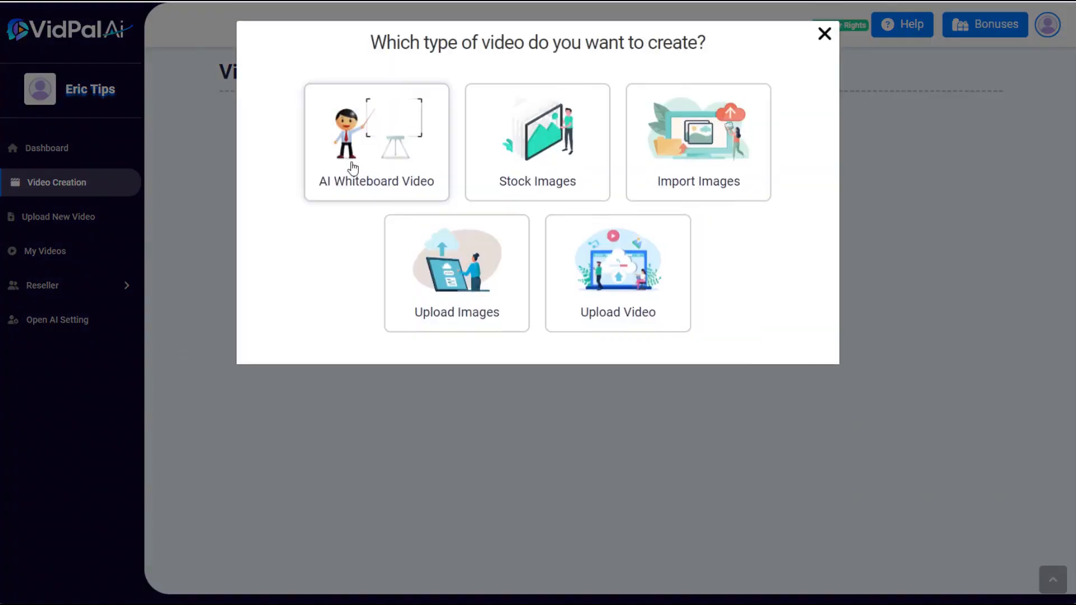
{"action": "left_click", "coordinate": [351, 163]}
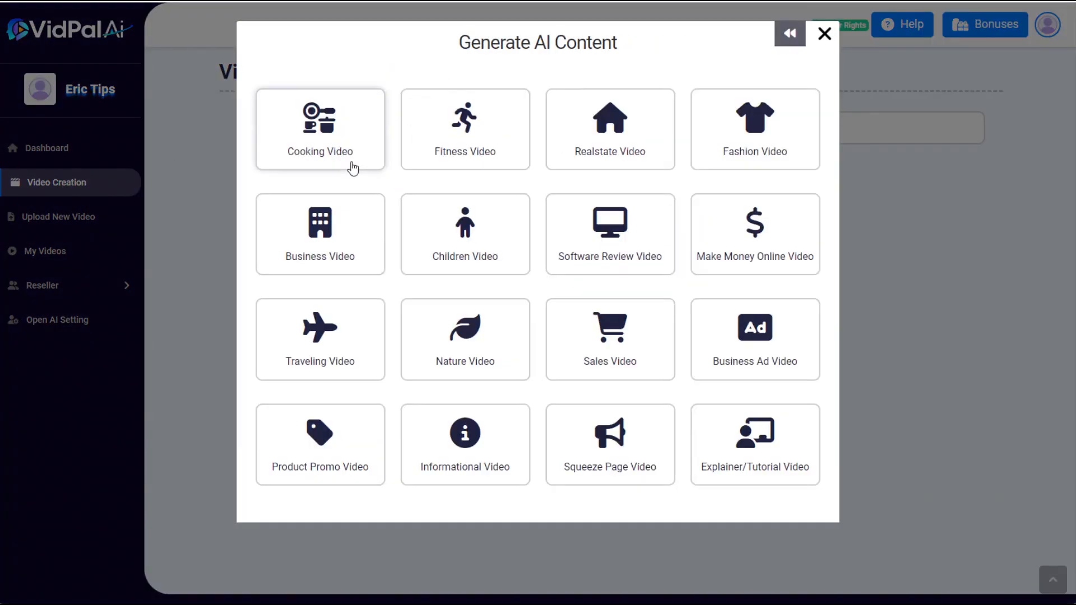
{"action": "left_click", "coordinate": [470, 221]}
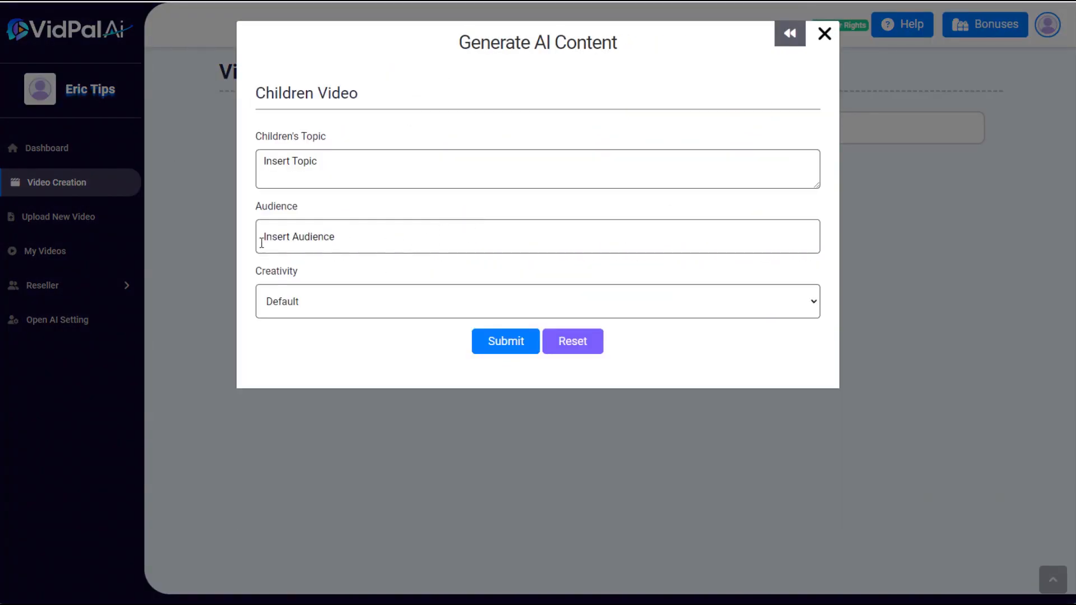
- Generate a script on "A backyard treasure hunt" for "Children who want to have fun finding interesting natural things in their own backyard."
{"action": "left_click", "coordinate": [314, 161]}
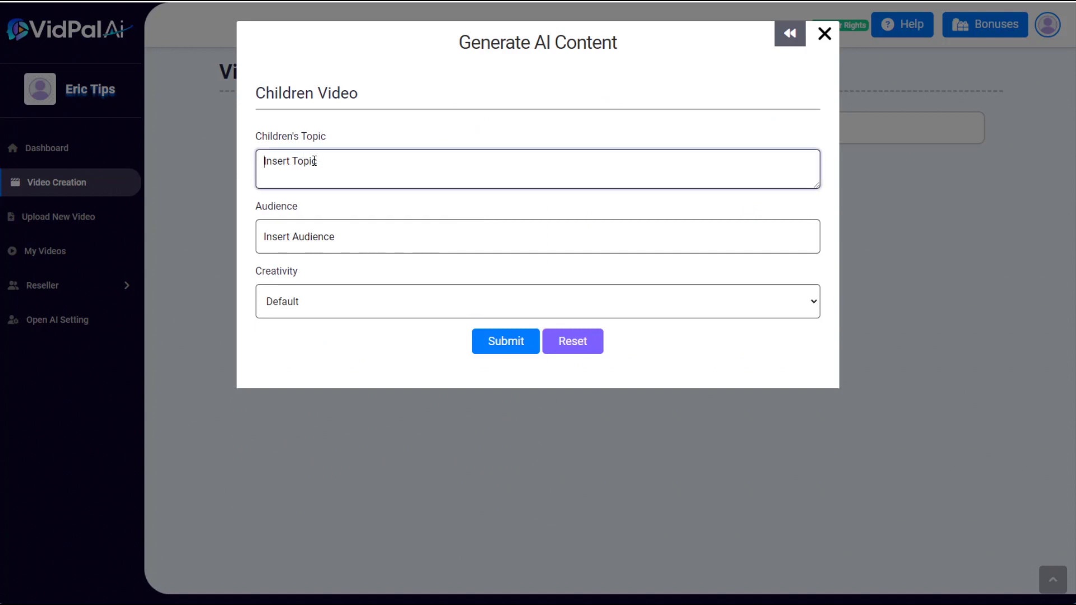
{"action": "type", "text": "A backyard treasure hunt"}
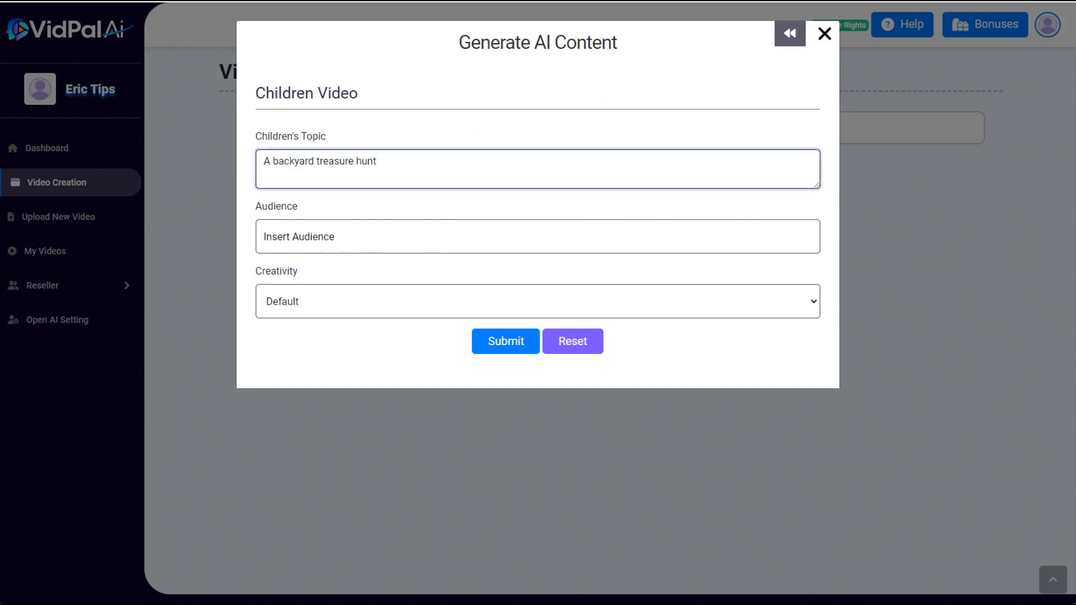
{"action": "left_click", "coordinate": [347, 229]}
{"action": "type", "text": "Children who want to have fun finding interesting natural things in their own backyard"}
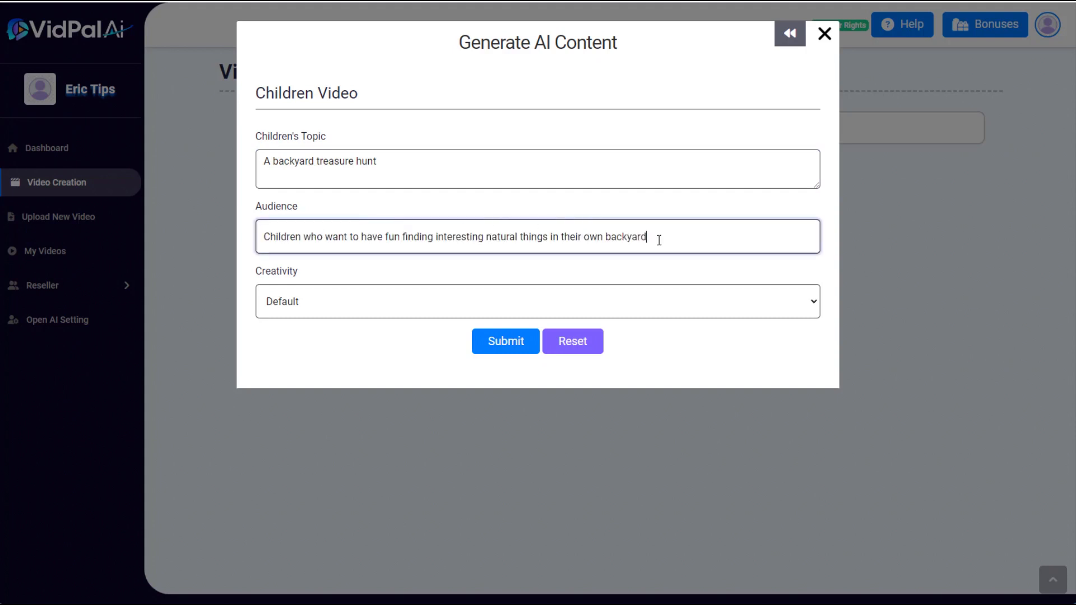
{"action": "type", "text": "."}
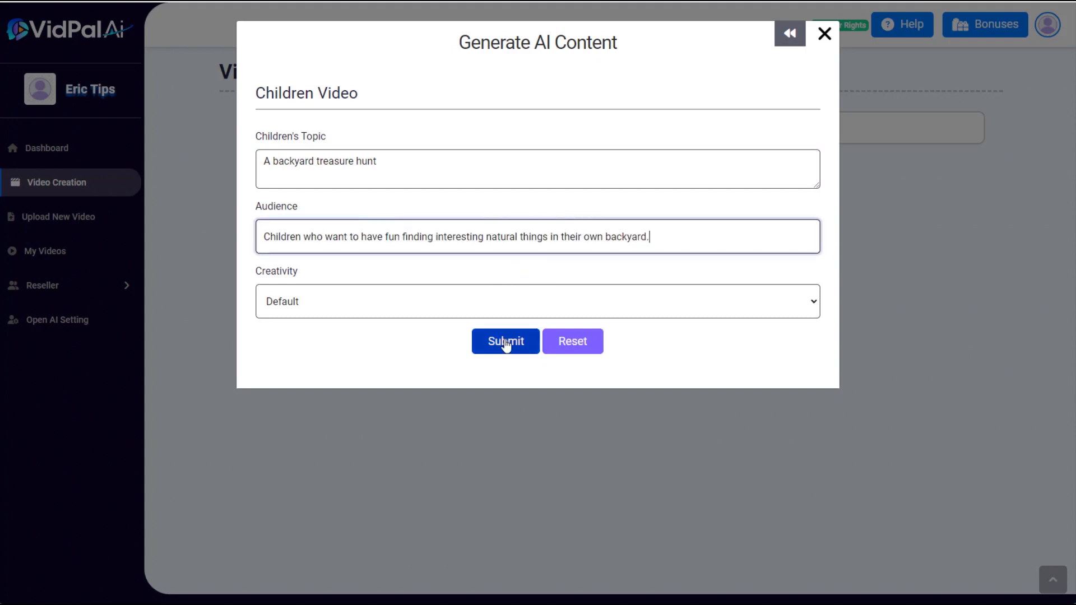
{"action": "left_click", "coordinate": [506, 341]}
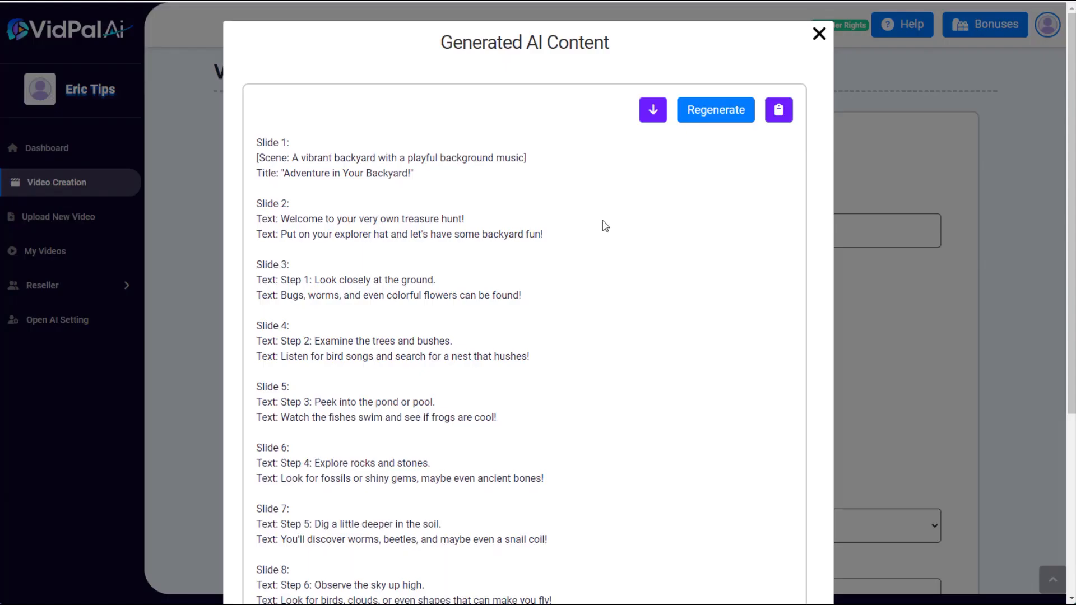
- Review the generated treasure hunt script from first to last slide and insert it into the whiteboard video form
{"action": "scroll", "coordinate": [546, 244], "scroll_direction": "down", "scroll_amount": 5}
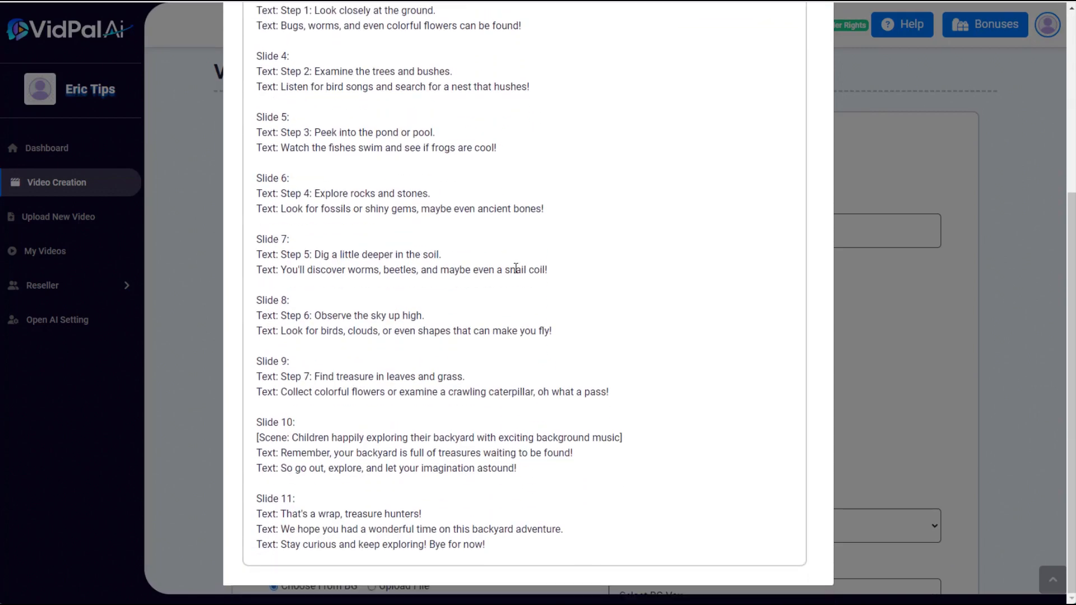
{"action": "scroll", "coordinate": [522, 451], "scroll_direction": "up", "scroll_amount": 2}
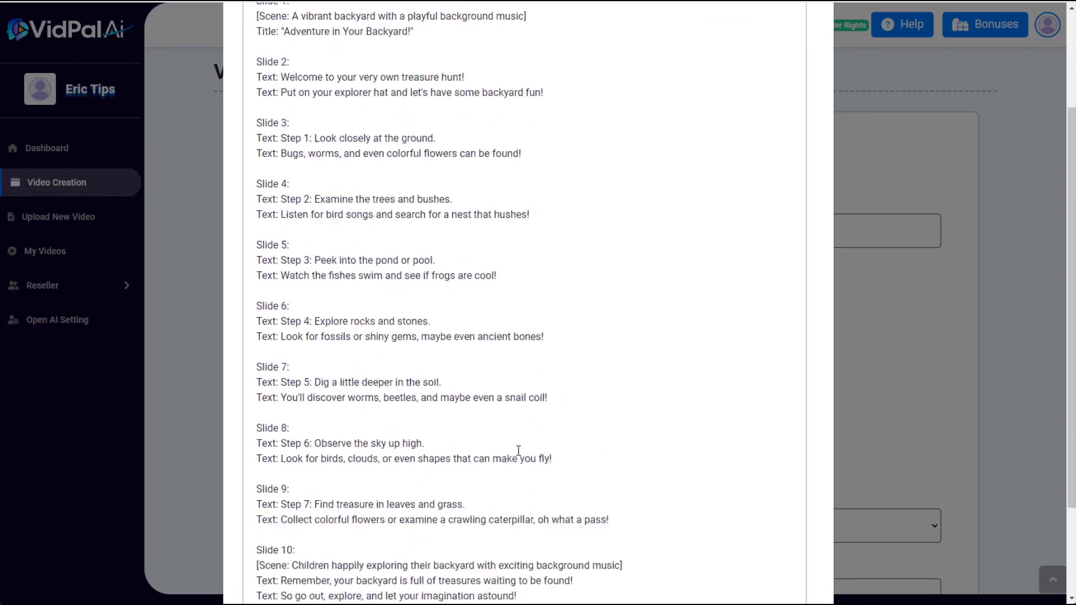
{"action": "scroll", "coordinate": [523, 451], "scroll_direction": "down", "scroll_amount": 2}
{"action": "scroll", "coordinate": [351, 234], "scroll_direction": "up", "scroll_amount": 5}
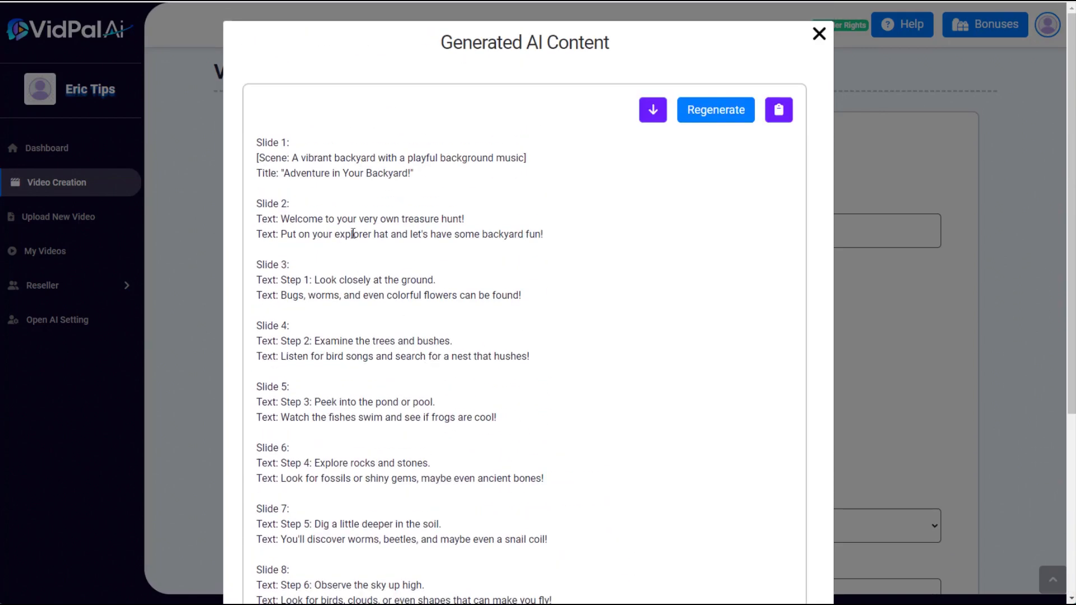
{"action": "scroll", "coordinate": [351, 297], "scroll_direction": "down", "scroll_amount": 5}
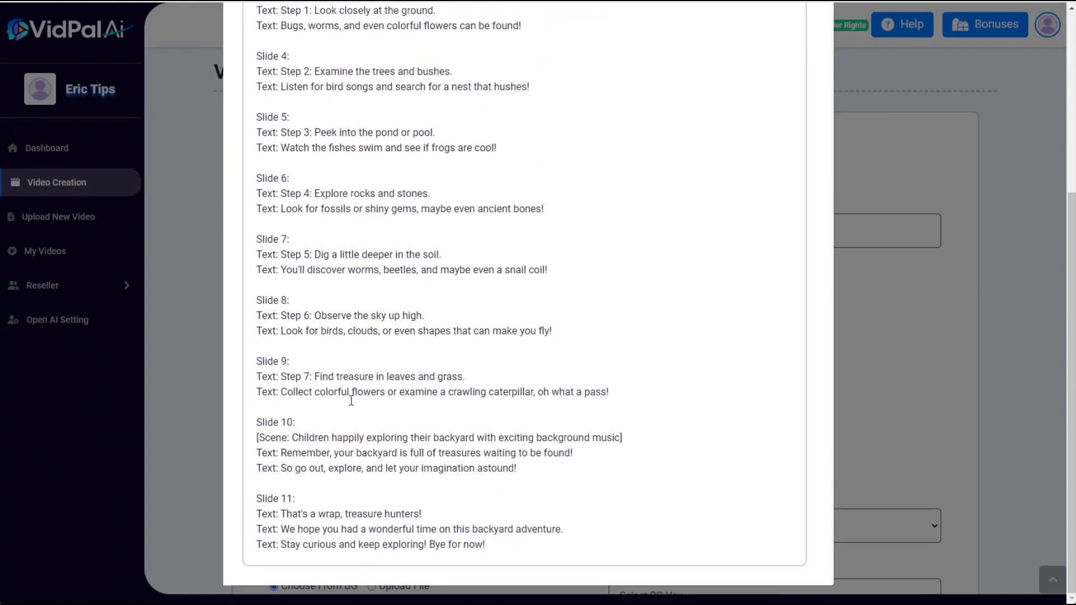
{"action": "scroll", "coordinate": [515, 433], "scroll_direction": "up", "scroll_amount": 5}
{"action": "scroll", "coordinate": [516, 432], "scroll_direction": "down", "scroll_amount": 5}
{"action": "scroll", "coordinate": [516, 432], "scroll_direction": "up", "scroll_amount": 5}
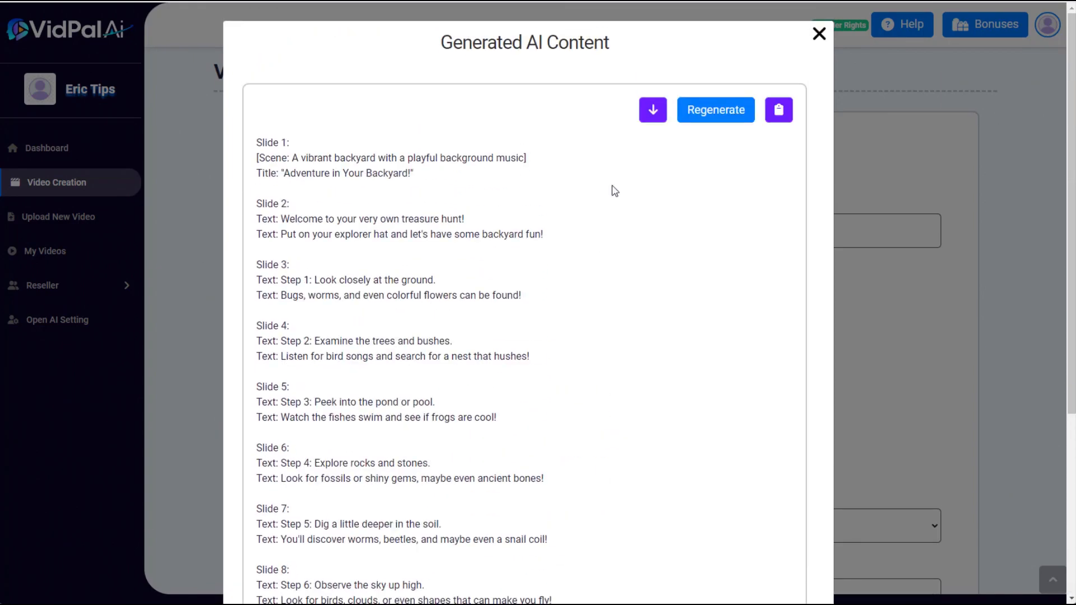
{"action": "left_click", "coordinate": [649, 108]}
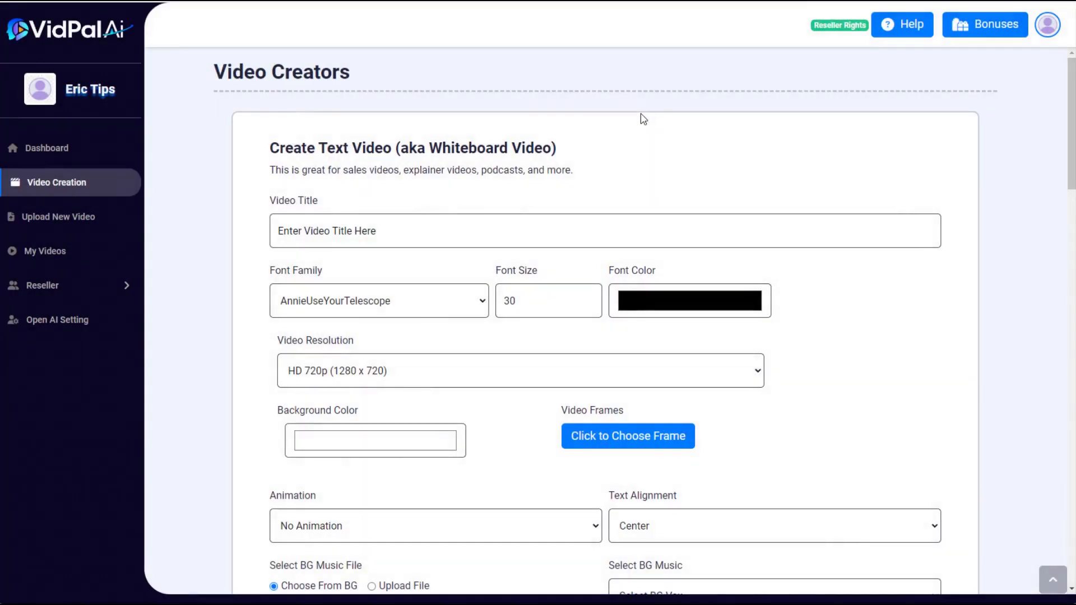
- Title the video "A backyard treasure hunt" and set its font to Arial at size 55
{"action": "left_click", "coordinate": [325, 230]}
{"action": "type", "text": "A backyard treasure hunt"}
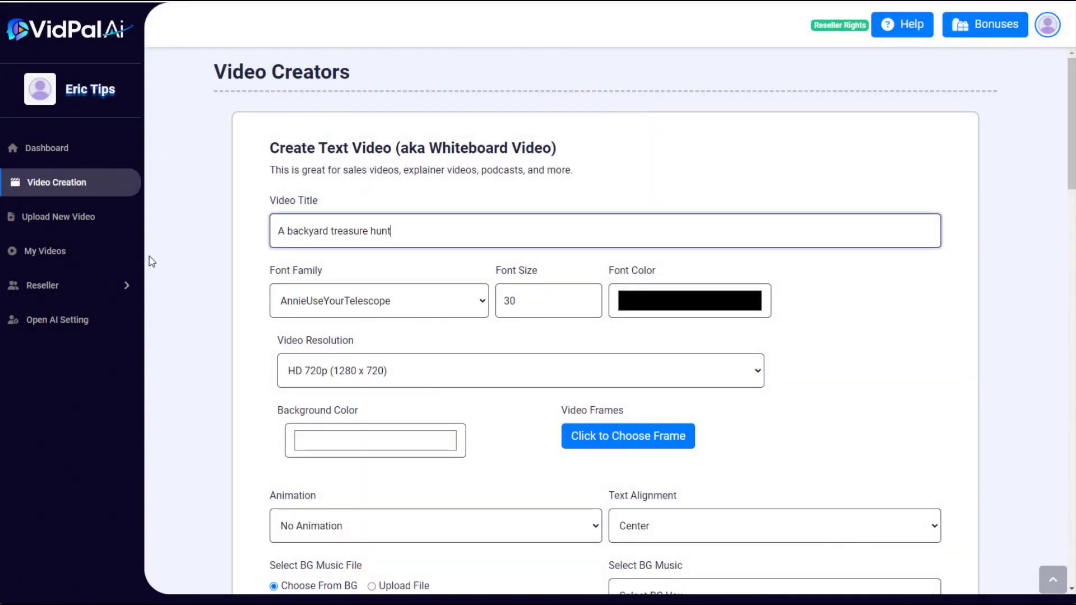
{"action": "left_click", "coordinate": [343, 301]}
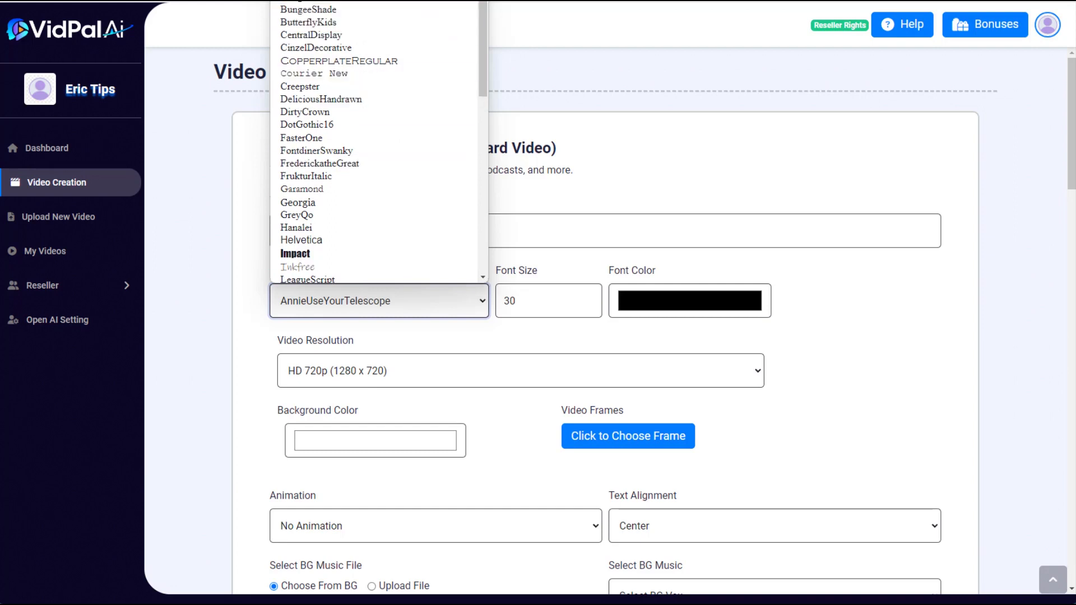
{"action": "left_click", "coordinate": [303, 1]}
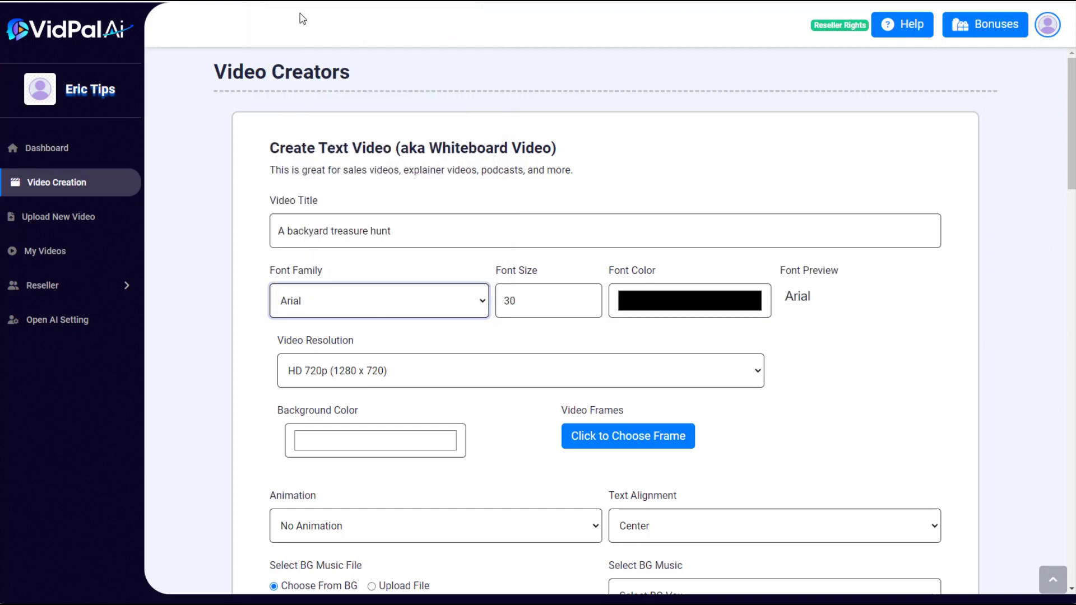
{"action": "double_click", "coordinate": [511, 303]}
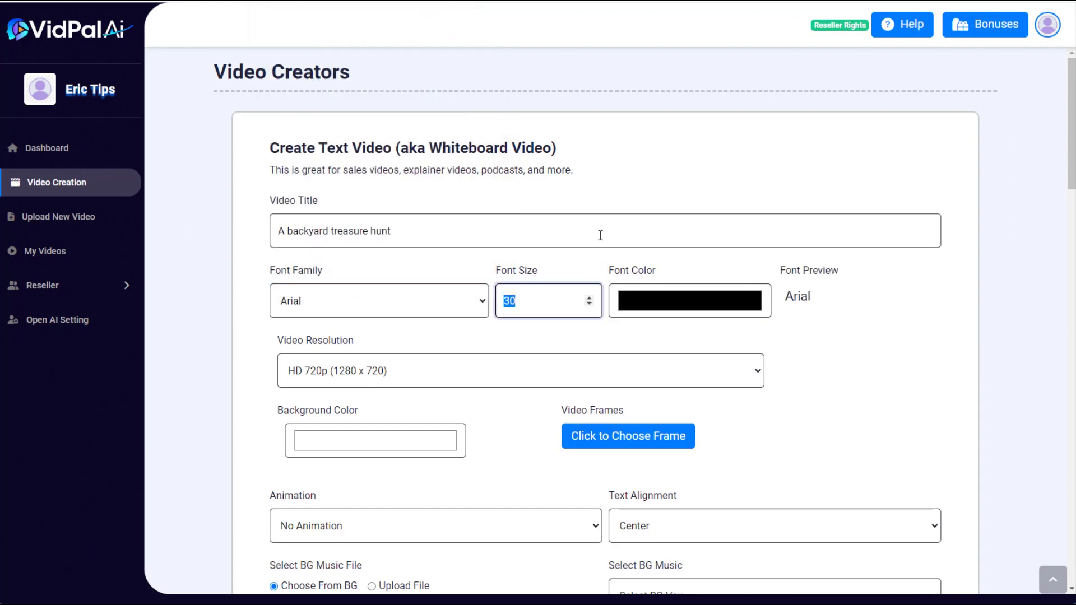
{"action": "type", "text": "55"}
- Set the font color to white and the background color to dark brown
{"action": "left_click", "coordinate": [661, 298]}
{"action": "left_click_drag", "start_coordinate": [645, 352], "coordinate": [598, 315]}
{"action": "left_click", "coordinate": [538, 331]}
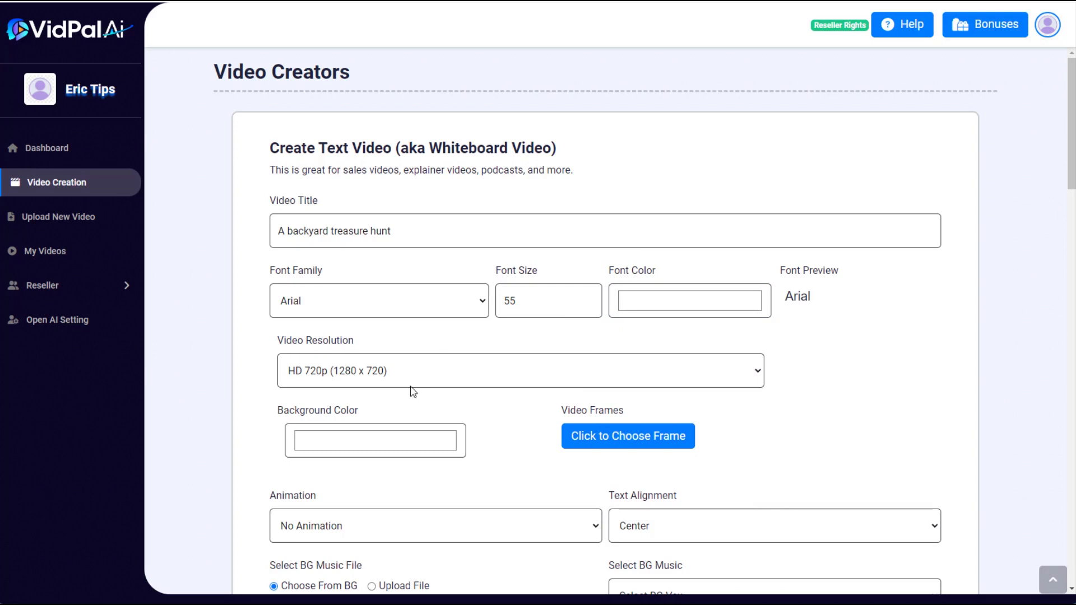
{"action": "left_click", "coordinate": [386, 443]}
{"action": "left_click", "coordinate": [354, 318]}
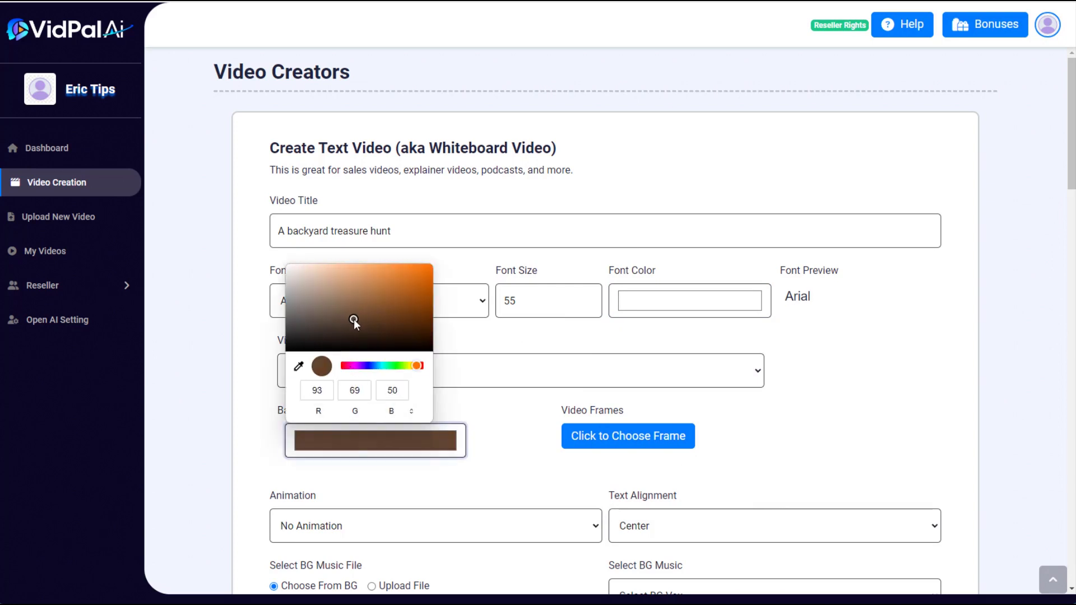
{"action": "left_click", "coordinate": [480, 339]}
- Set the video resolution to Full HD 1080p (1920 x 1080) and choose the orange and yellow video frame
{"action": "left_click", "coordinate": [346, 370]}
{"action": "left_click", "coordinate": [358, 128]}
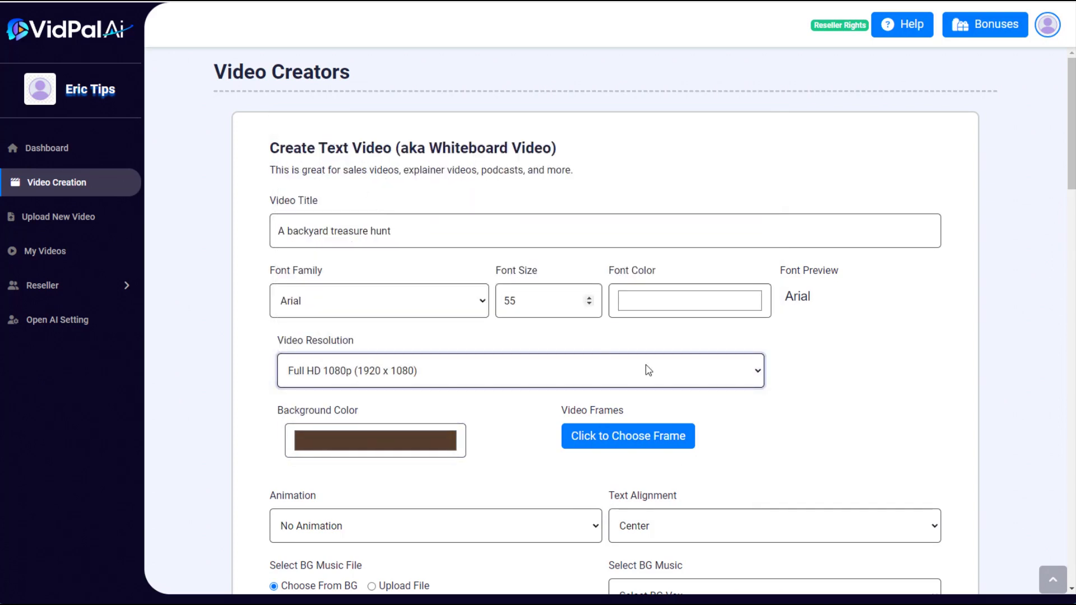
{"action": "scroll", "coordinate": [795, 432], "scroll_direction": "down", "scroll_amount": 2}
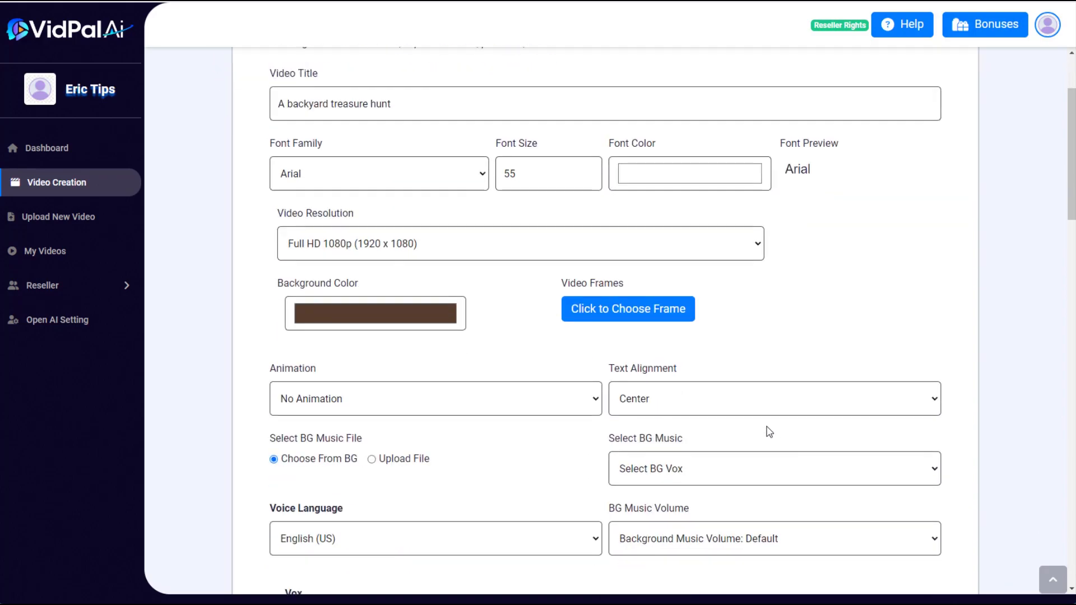
{"action": "left_click", "coordinate": [587, 312]}
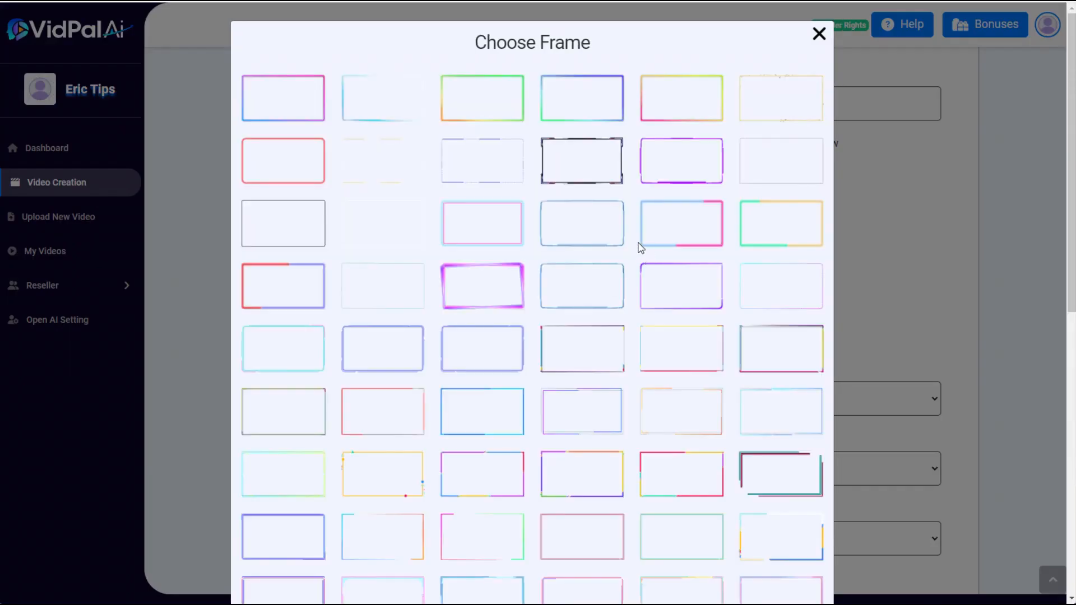
{"action": "scroll", "coordinate": [731, 358], "scroll_direction": "down", "scroll_amount": 10}
{"action": "left_click", "coordinate": [785, 170]}
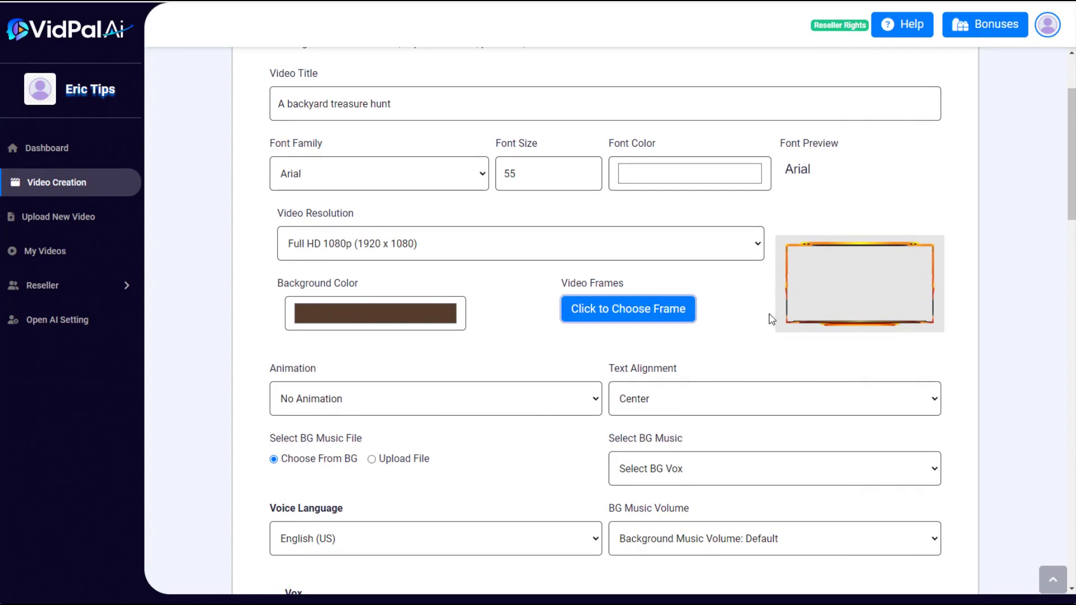
- Apply the Fade In animation and set the text alignment to Left
{"action": "scroll", "coordinate": [729, 319], "scroll_direction": "down", "scroll_amount": 3}
{"action": "left_click", "coordinate": [392, 208]}
{"action": "left_click", "coordinate": [392, 231]}
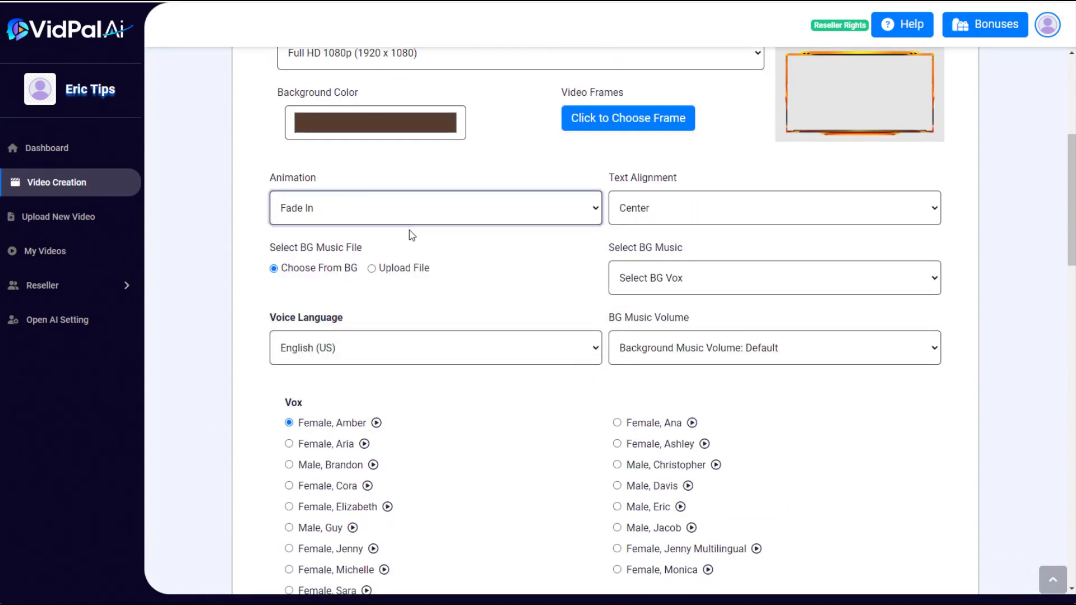
{"action": "left_click", "coordinate": [660, 212]}
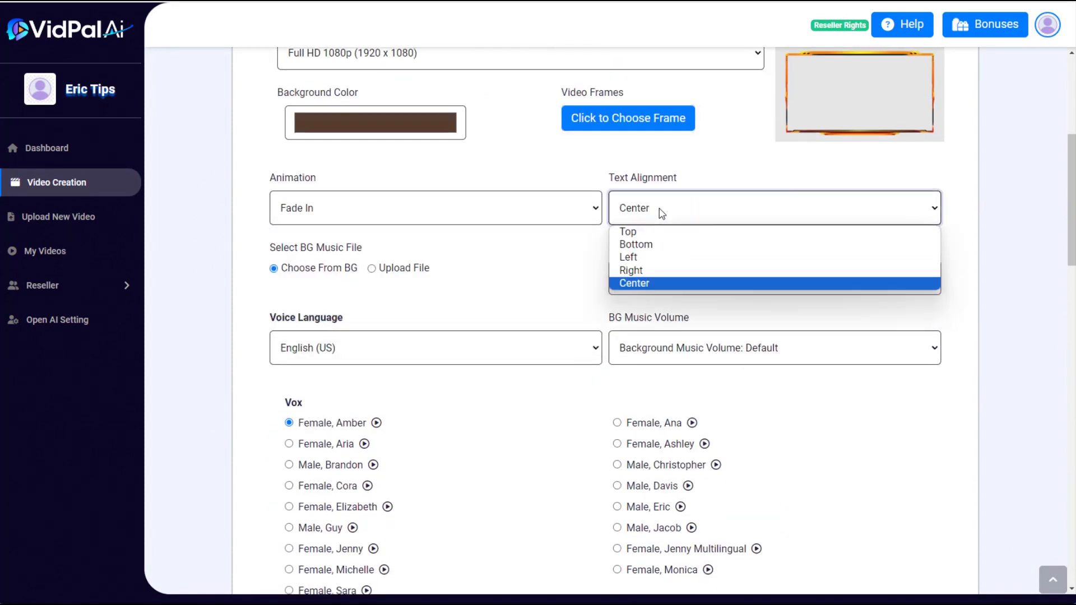
{"action": "left_click", "coordinate": [650, 258]}
- Set up the audio with "Follow The Sun" as background music at volume 0.05 and the female voice Ana
{"action": "scroll", "coordinate": [524, 257], "scroll_direction": "down", "scroll_amount": 2}
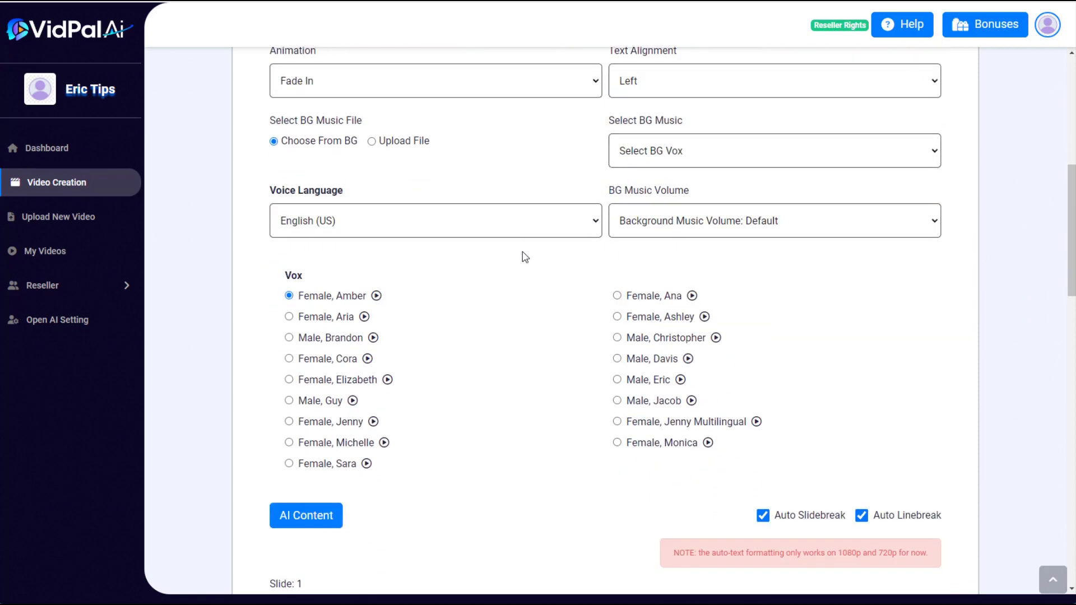
{"action": "left_click", "coordinate": [682, 152]}
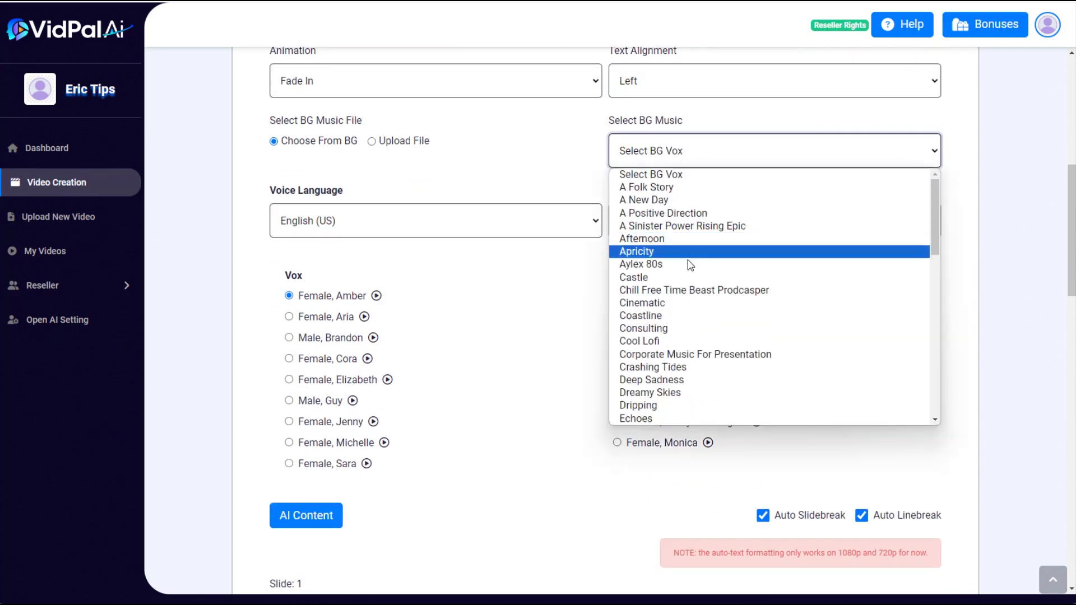
{"action": "scroll", "coordinate": [684, 292], "scroll_direction": "down", "scroll_amount": 10}
{"action": "scroll", "coordinate": [682, 286], "scroll_direction": "up", "scroll_amount": 10}
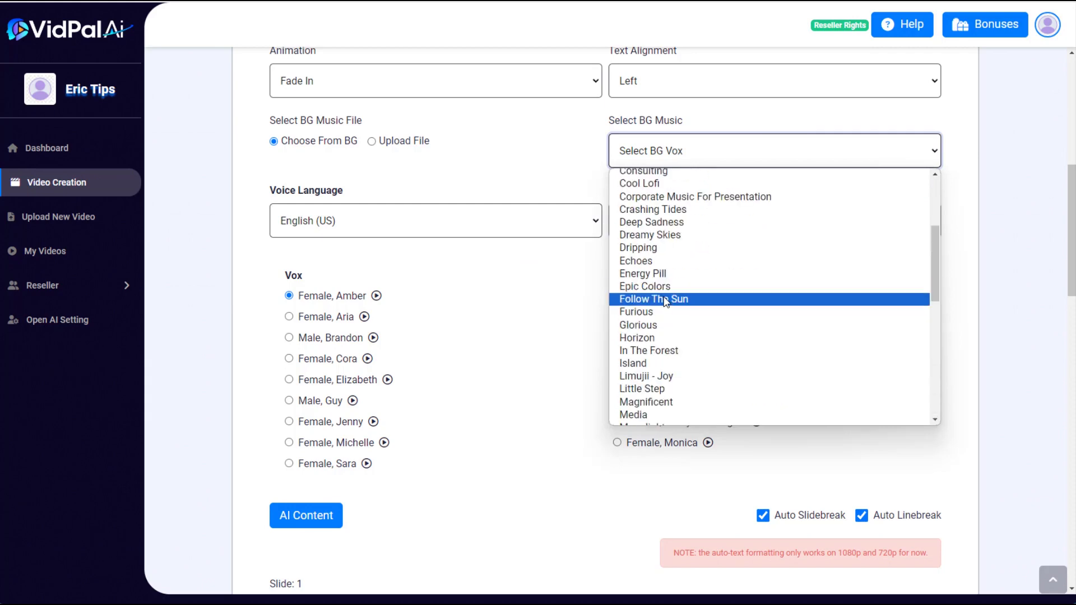
{"action": "left_click", "coordinate": [661, 298]}
{"action": "left_click", "coordinate": [644, 264]}
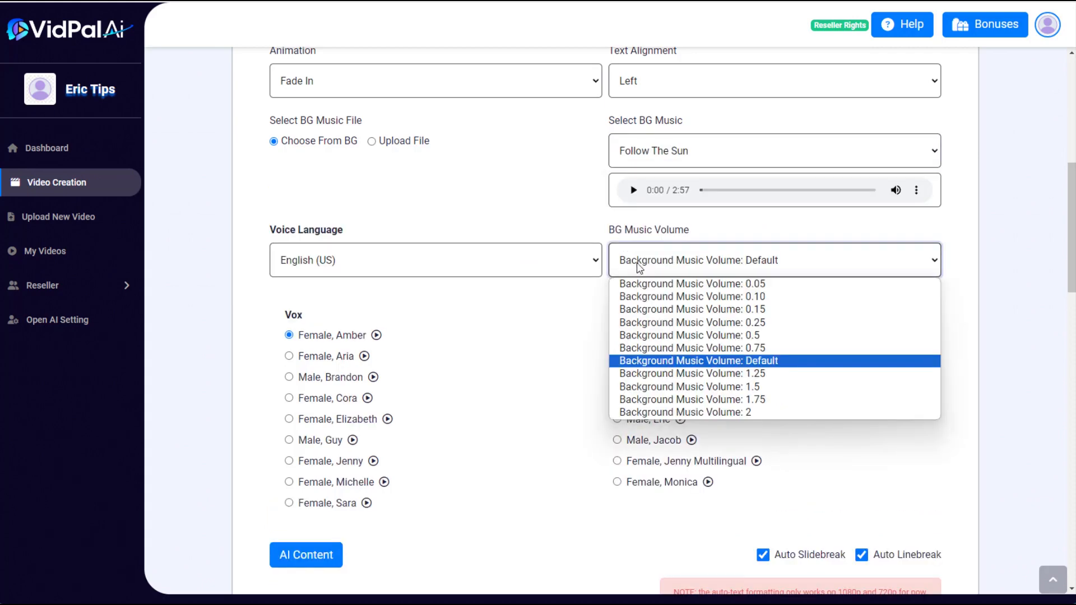
{"action": "left_click", "coordinate": [637, 283]}
{"action": "left_click", "coordinate": [768, 314]}
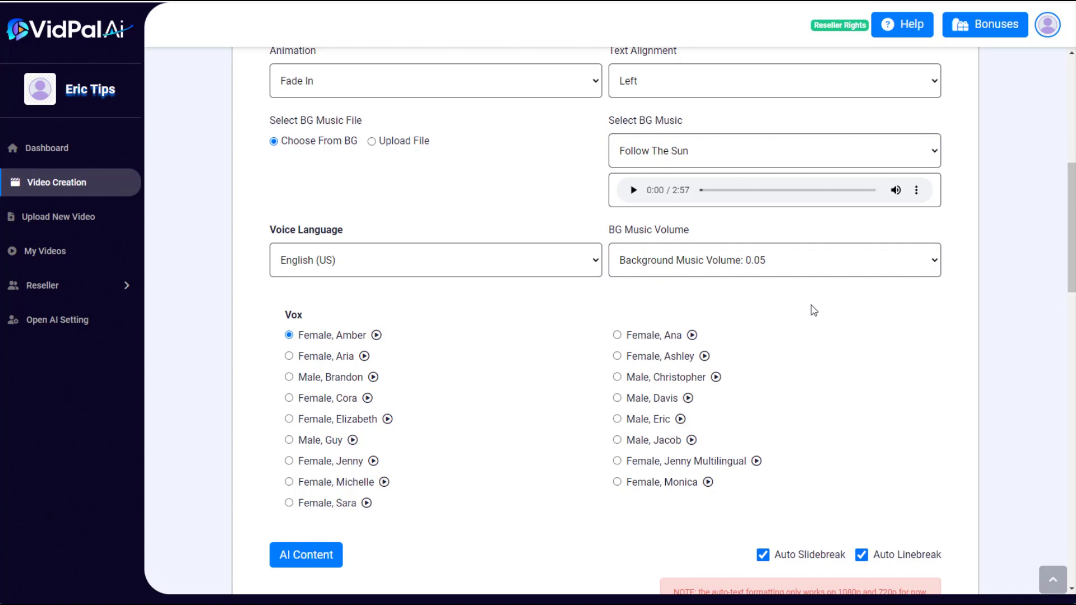
{"action": "scroll", "coordinate": [486, 317], "scroll_direction": "down", "scroll_amount": 1}
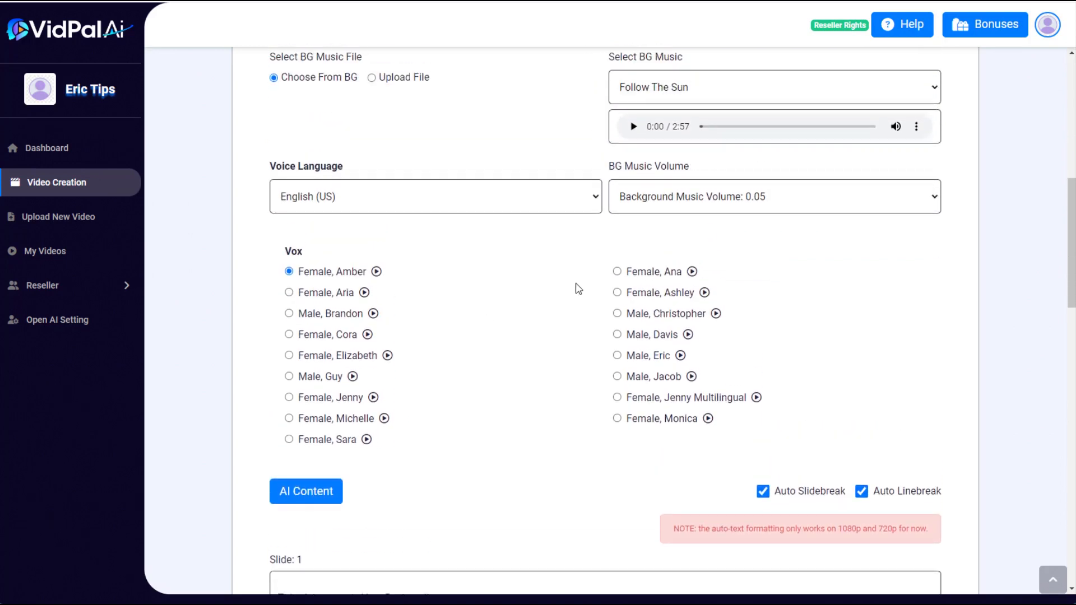
{"action": "left_click", "coordinate": [617, 272]}
- Remove the blank line and the "Title:" label from slide 1, leaving only "Adventure in Your Backyard!"
{"action": "scroll", "coordinate": [511, 385], "scroll_direction": "down", "scroll_amount": 6}
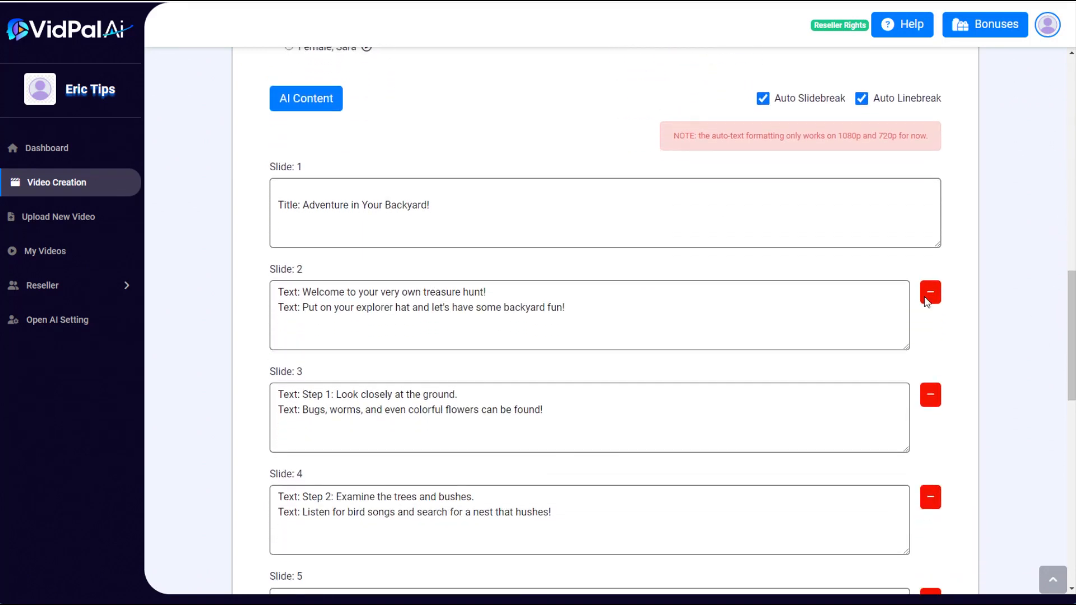
{"action": "left_click", "coordinate": [301, 206]}
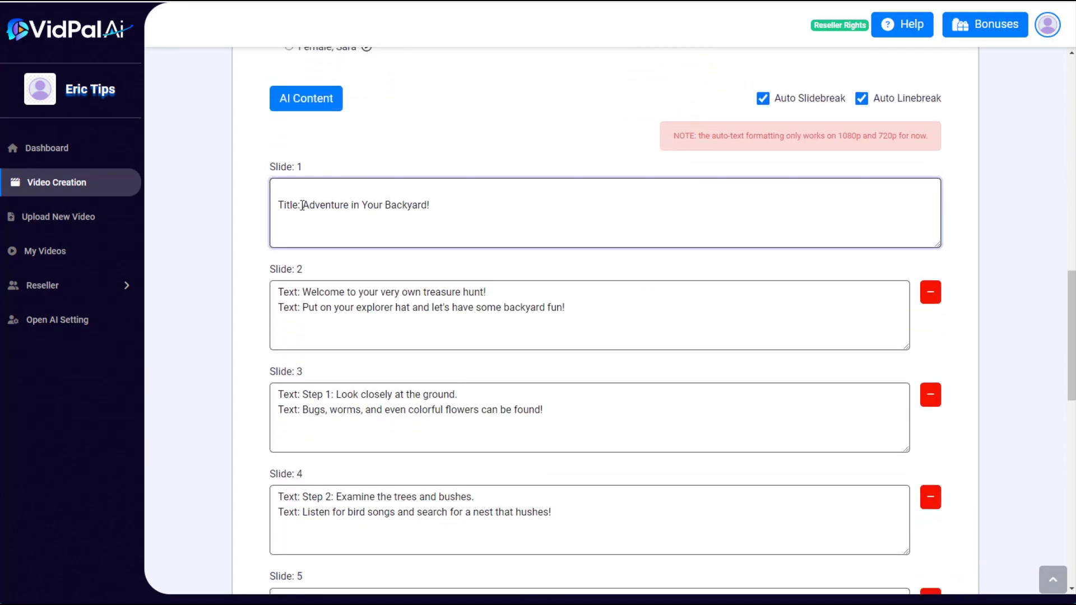
{"action": "left_click_drag", "start_coordinate": [302, 206], "coordinate": [275, 187]}
{"action": "key", "text": "BackSpace"}
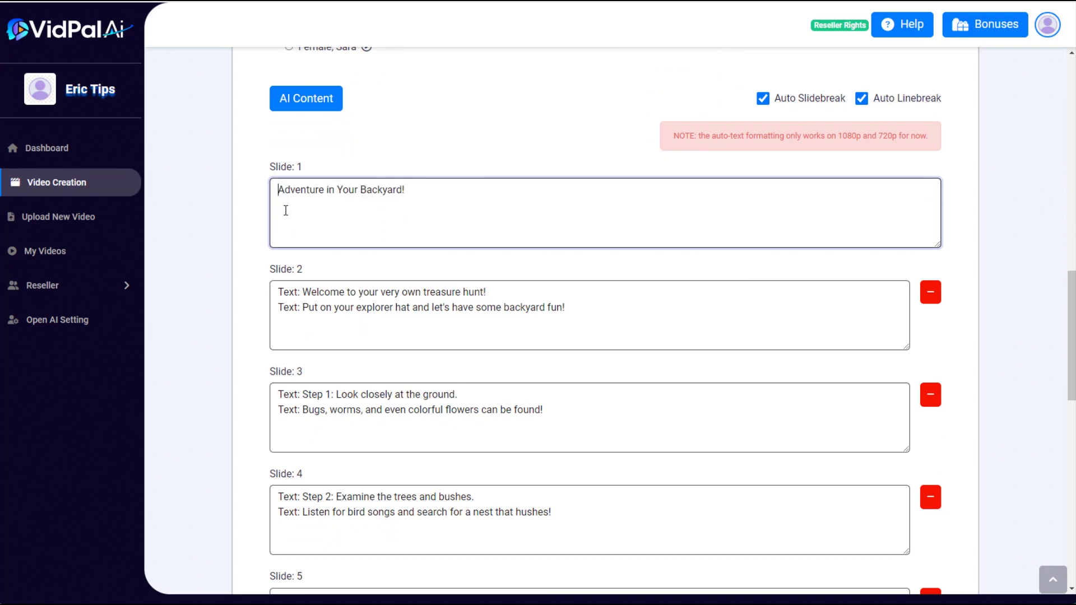
- Remove the "Text:" labels from both lines of slides 2 and 3
{"action": "left_click_drag", "start_coordinate": [302, 292], "coordinate": [262, 313]}
{"action": "key", "text": "BackSpace"}
{"action": "key", "text": "BackSpace"}
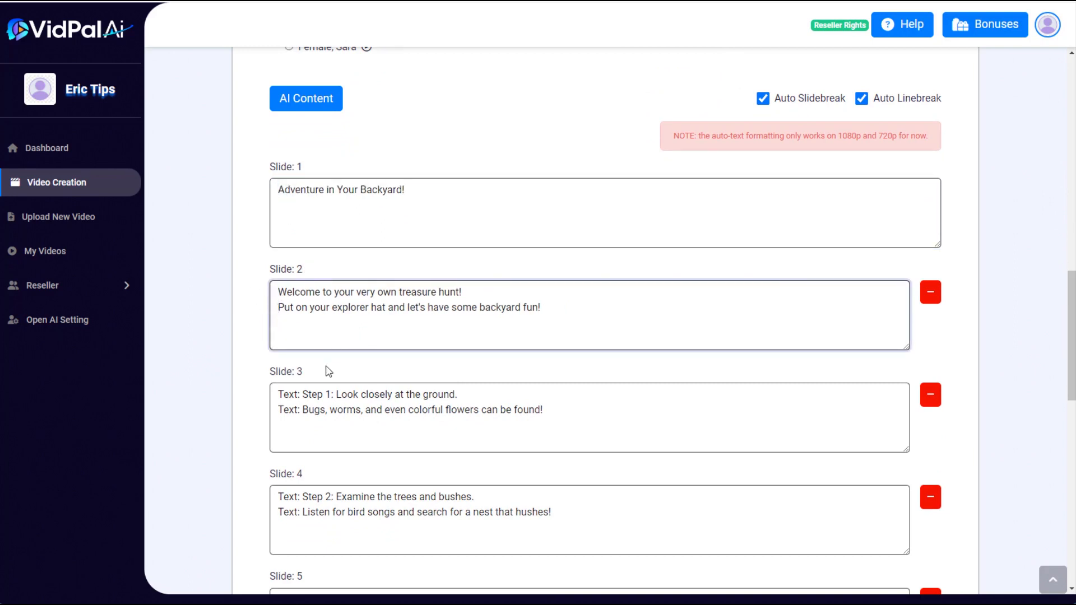
{"action": "left_click_drag", "start_coordinate": [302, 394], "coordinate": [234, 414]}
{"action": "key", "text": "BackSpace"}
{"action": "key", "text": "BackSpace"}
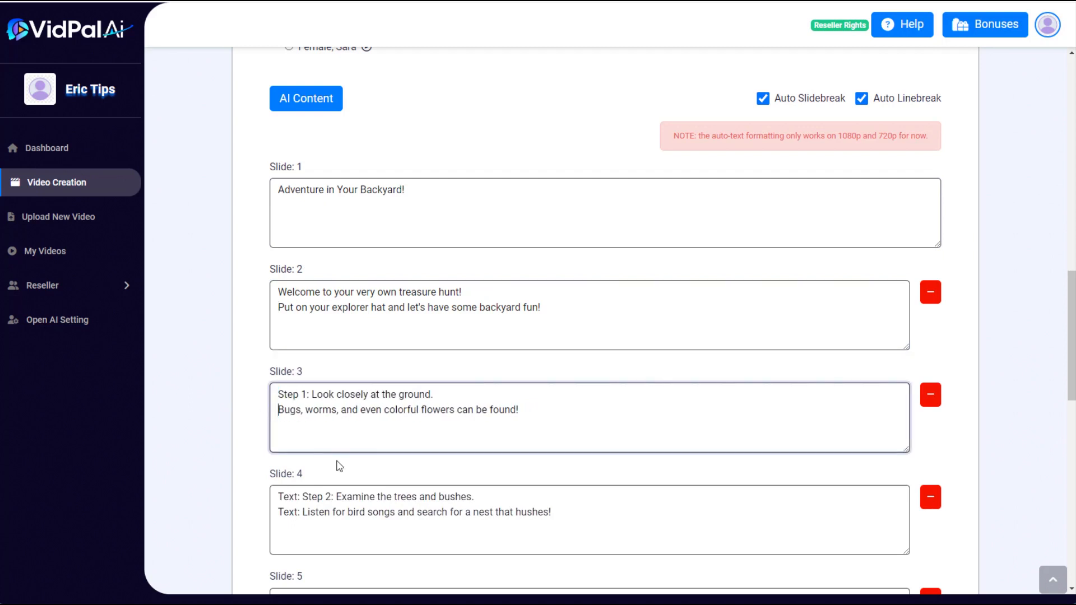
- Remove the "Text:" labels from both lines of slides 4 and 5
{"action": "scroll", "coordinate": [325, 454], "scroll_direction": "down", "scroll_amount": 2}
{"action": "left_click_drag", "start_coordinate": [304, 370], "coordinate": [247, 387]}
{"action": "key", "text": "BackSpace"}
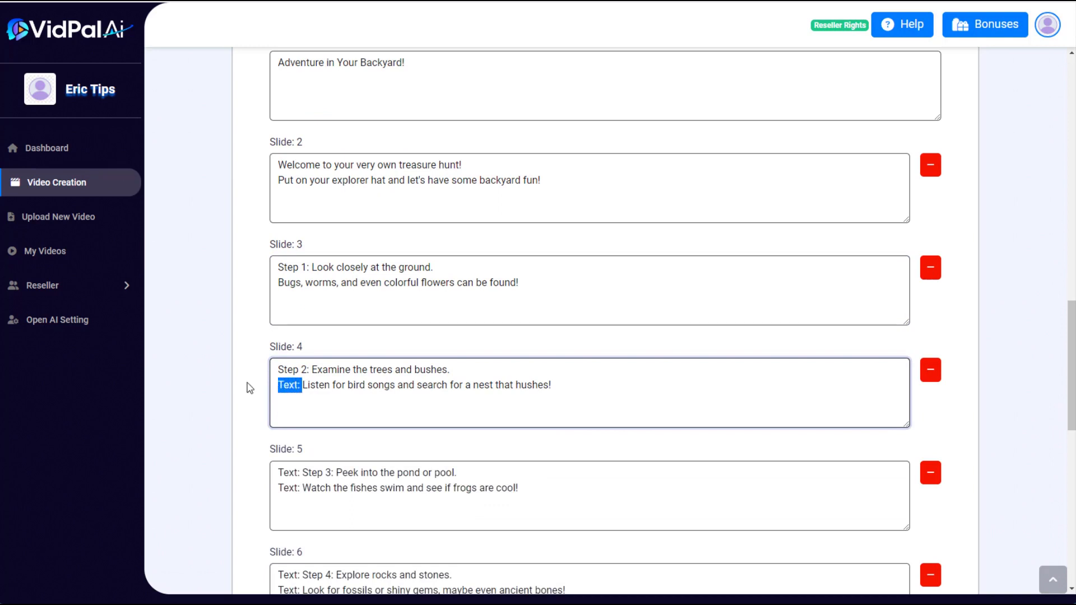
{"action": "key", "text": "BackSpace"}
{"action": "key", "text": "BackSpace"}
{"action": "left_click_drag", "start_coordinate": [302, 472], "coordinate": [262, 493]}
{"action": "left_click", "coordinate": [298, 488]}
{"action": "key", "text": "BackSpace"}
- Remove the "Text:" labels from both lines of slides 6, 7 and 8
{"action": "scroll", "coordinate": [301, 265], "scroll_direction": "down", "scroll_amount": 5}
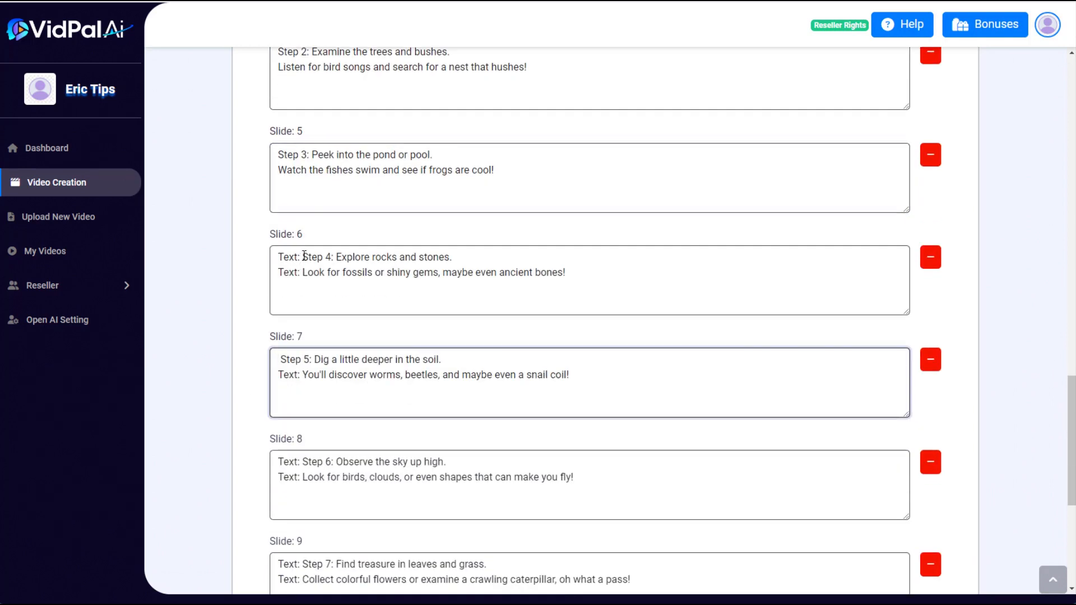
{"action": "left_click_drag", "start_coordinate": [303, 257], "coordinate": [276, 257]}
{"action": "key", "text": "BackSpace"}
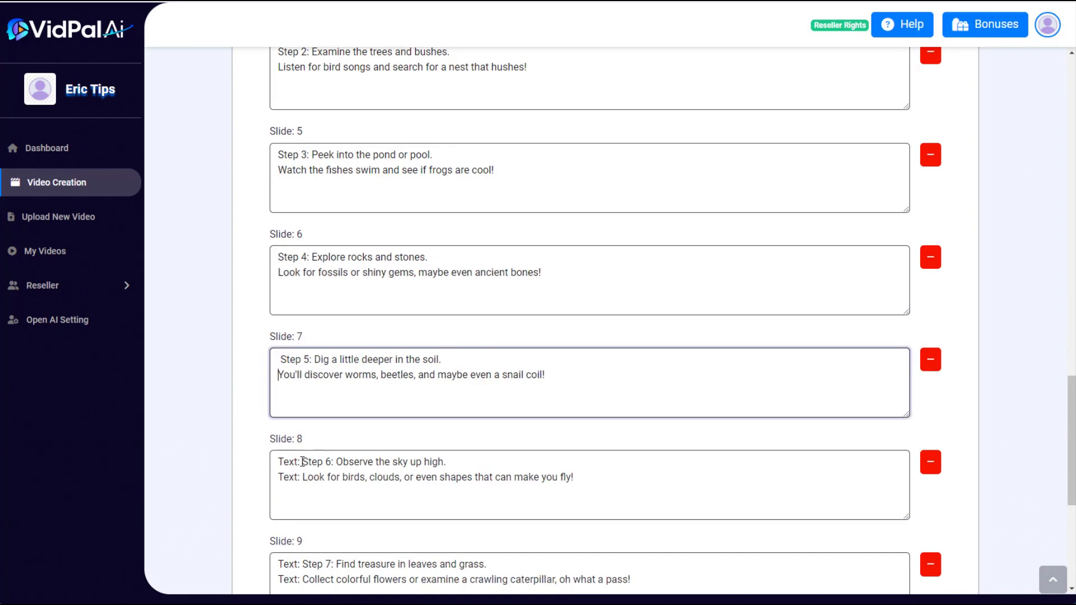
{"action": "left_click_drag", "start_coordinate": [303, 461], "coordinate": [275, 461]}
{"action": "key", "text": "BackSpace"}
{"action": "left_click_drag", "start_coordinate": [303, 477], "coordinate": [255, 481]}
{"action": "key", "text": "BackSpace"}
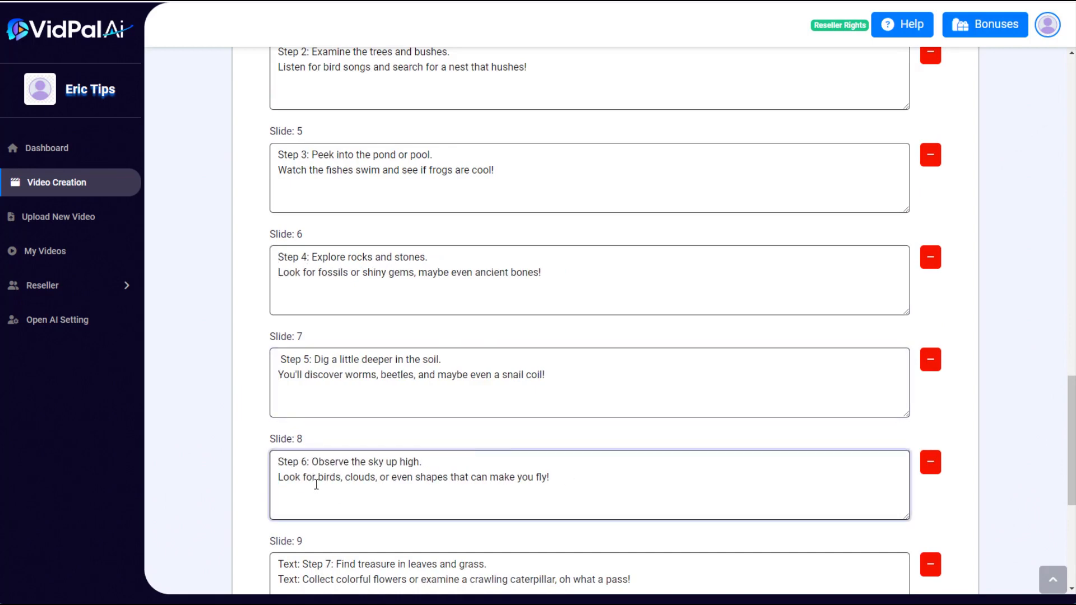
- Remove the "Text:" labels from both lines of slides 9 and 10
{"action": "scroll", "coordinate": [316, 484], "scroll_direction": "down", "scroll_amount": 5}
{"action": "left_click_drag", "start_coordinate": [303, 310], "coordinate": [255, 310]}
{"action": "key", "text": "BackSpace"}
{"action": "left_click_drag", "start_coordinate": [303, 325], "coordinate": [243, 331]}
{"action": "key", "text": "BackSpace"}
{"action": "left_click_drag", "start_coordinate": [303, 412], "coordinate": [247, 427]}
{"action": "key", "text": "BackSpace"}
{"action": "key", "text": "BackSpace"}
- Remove the "Text:" labels from slide 11 and join its two lines into one paragraph
{"action": "left_click_drag", "start_coordinate": [303, 515], "coordinate": [269, 531]}
{"action": "key", "text": "BackSpace"}
{"action": "key", "text": "BackSpace"}
{"action": "key", "text": "BackSpace"}
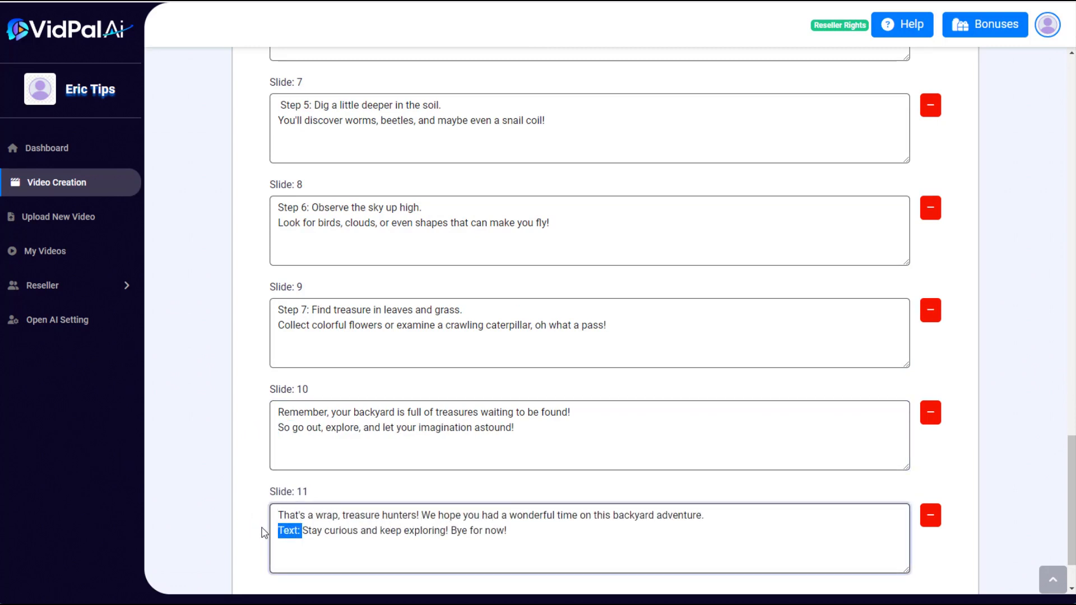
{"action": "key", "text": "BackSpace"}
{"action": "key", "text": "BackSpace"}
- Create the backyard treasure video, then preview it in the file manager and close the preview
{"action": "scroll", "coordinate": [616, 538], "scroll_direction": "down", "scroll_amount": 2}
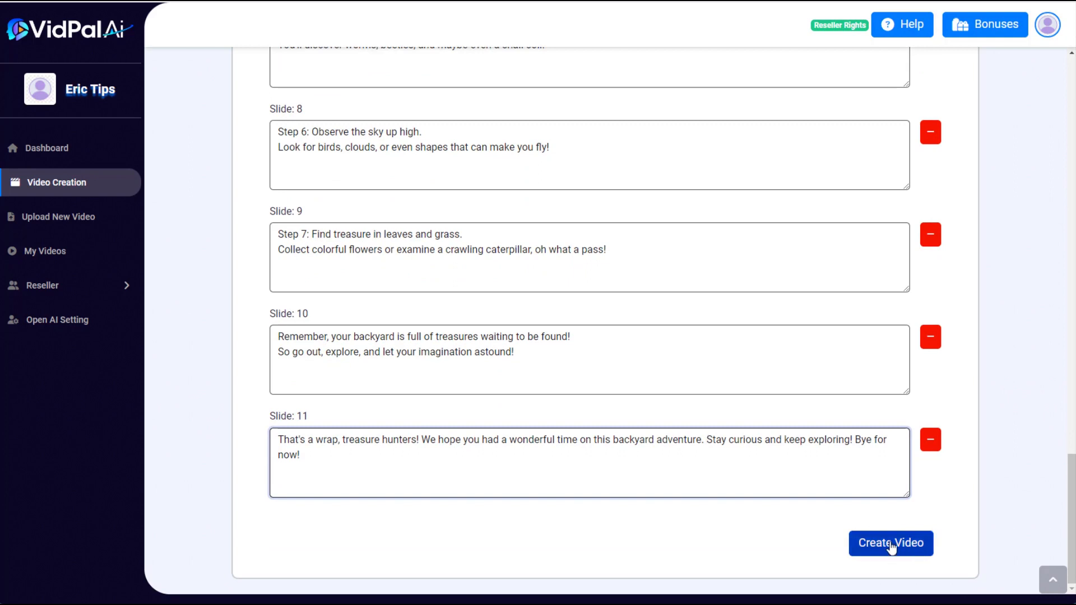
{"action": "left_click", "coordinate": [891, 547]}
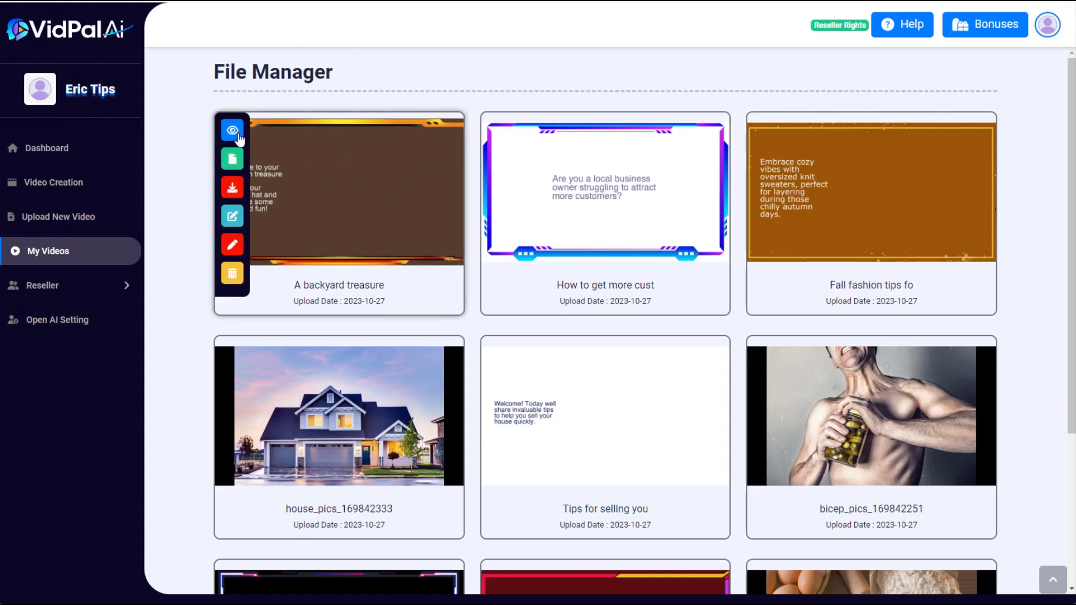
{"action": "left_click", "coordinate": [229, 135]}
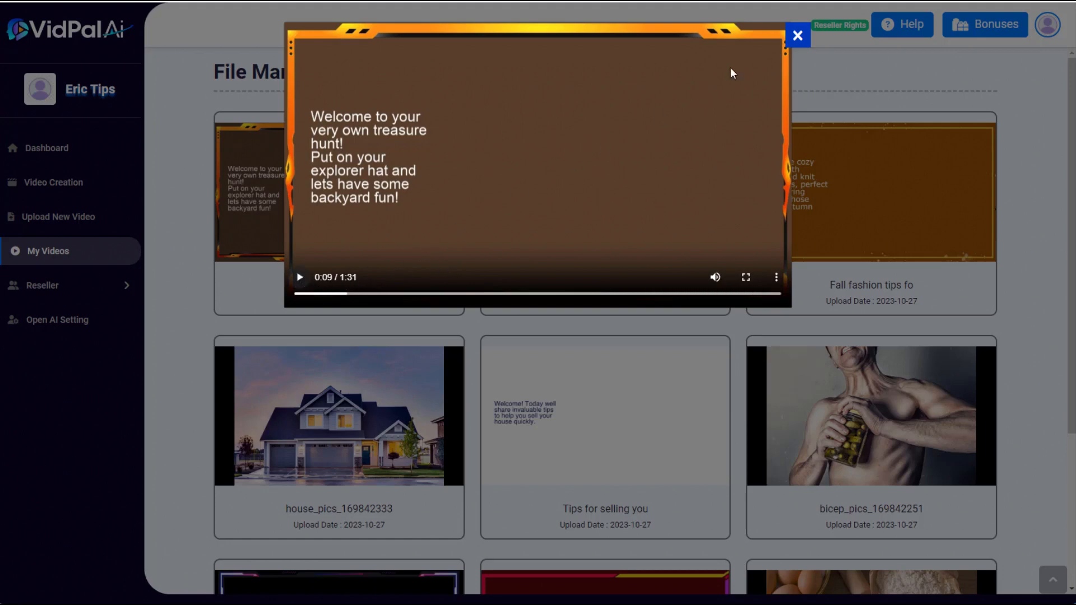
{"action": "left_click", "coordinate": [796, 37]}
- Open the "A backyard treasure" video for editing and play it to the opening title, pausing at 0:01
{"action": "mouse_move", "coordinate": [353, 236]}
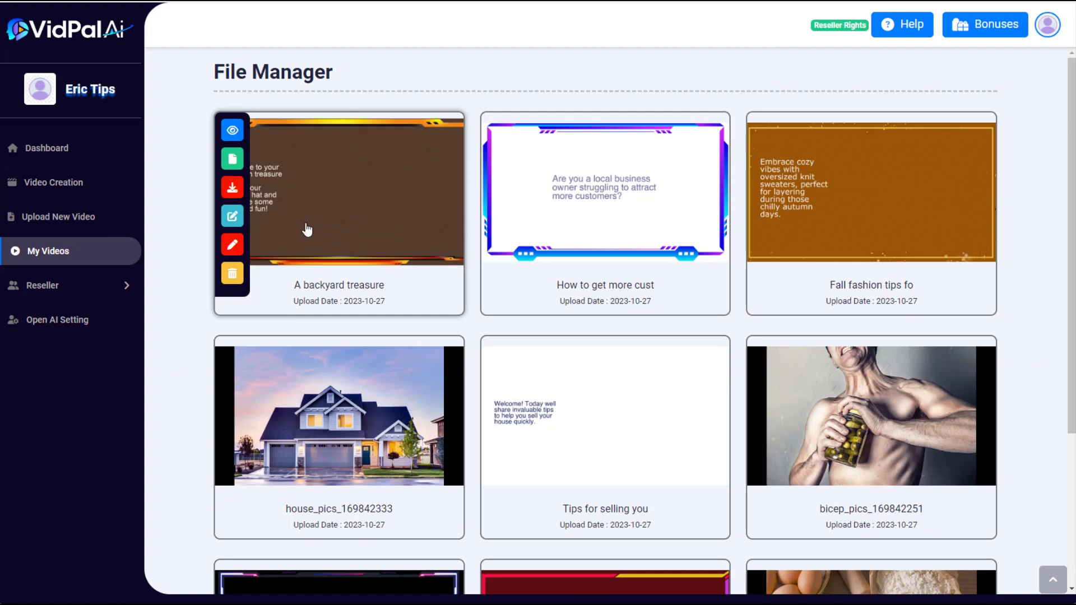
{"action": "left_click", "coordinate": [234, 222]}
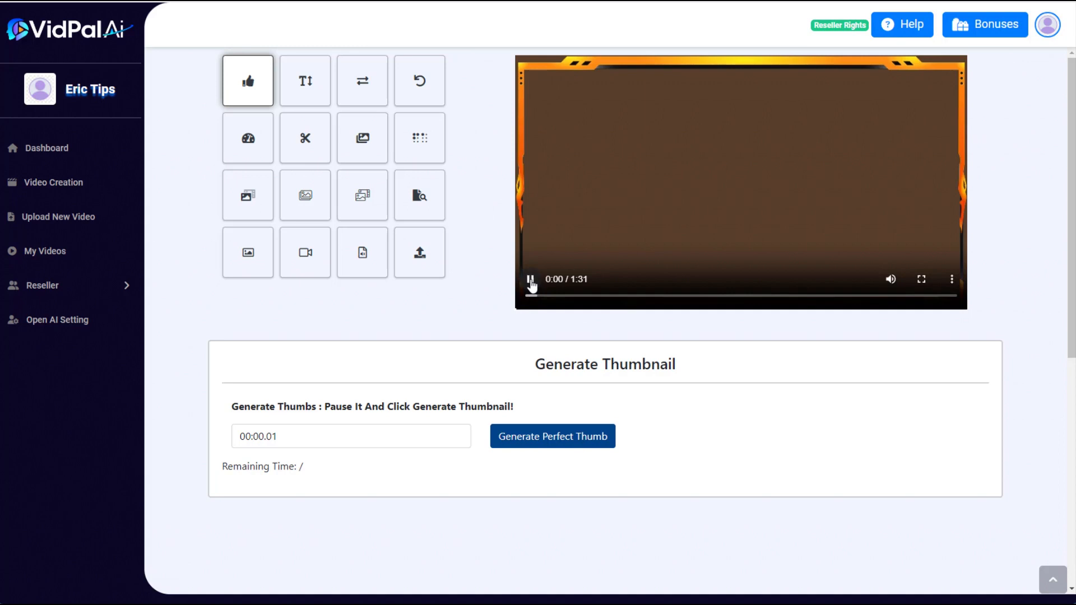
{"action": "left_click", "coordinate": [530, 280]}
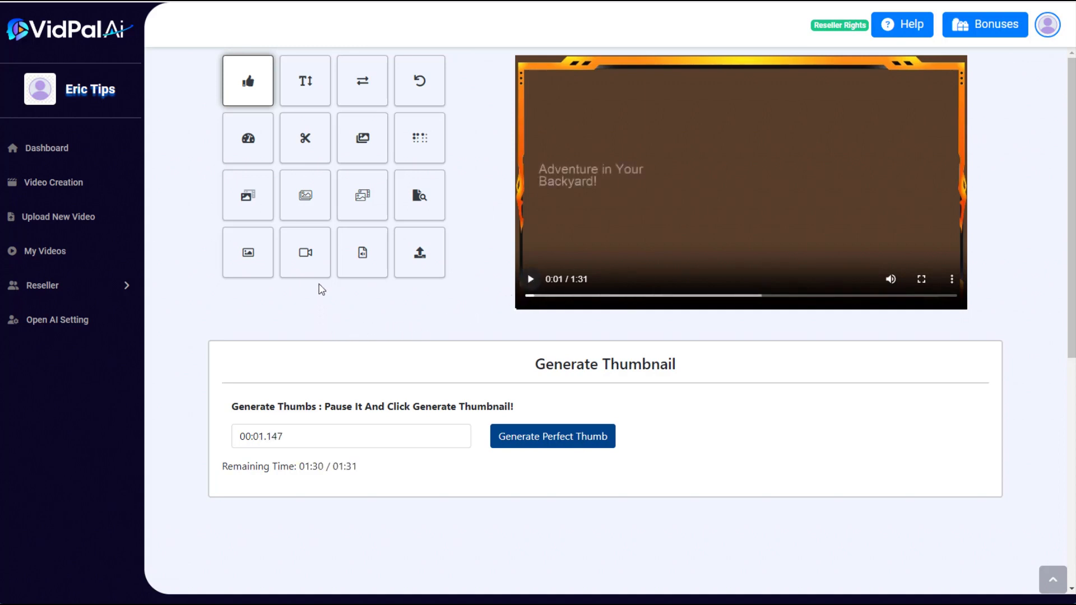
- Search the fade-in fade-out overlay images for "backyard" and add the picture of the open wooden gates
{"action": "left_click", "coordinate": [306, 195]}
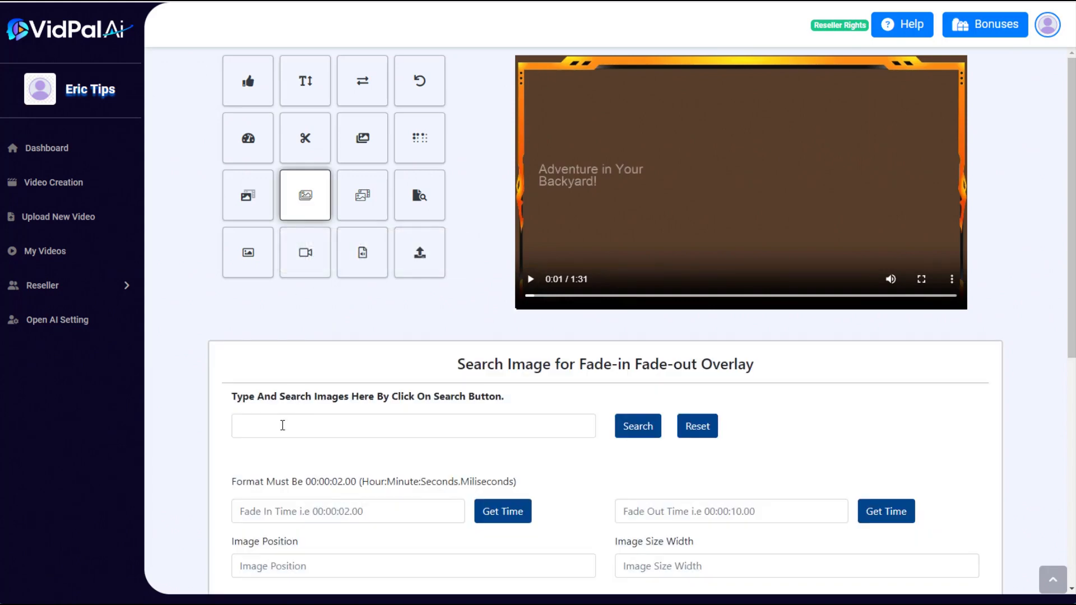
{"action": "left_click", "coordinate": [282, 425]}
{"action": "type", "text": "backyard"}
{"action": "left_click", "coordinate": [639, 427]}
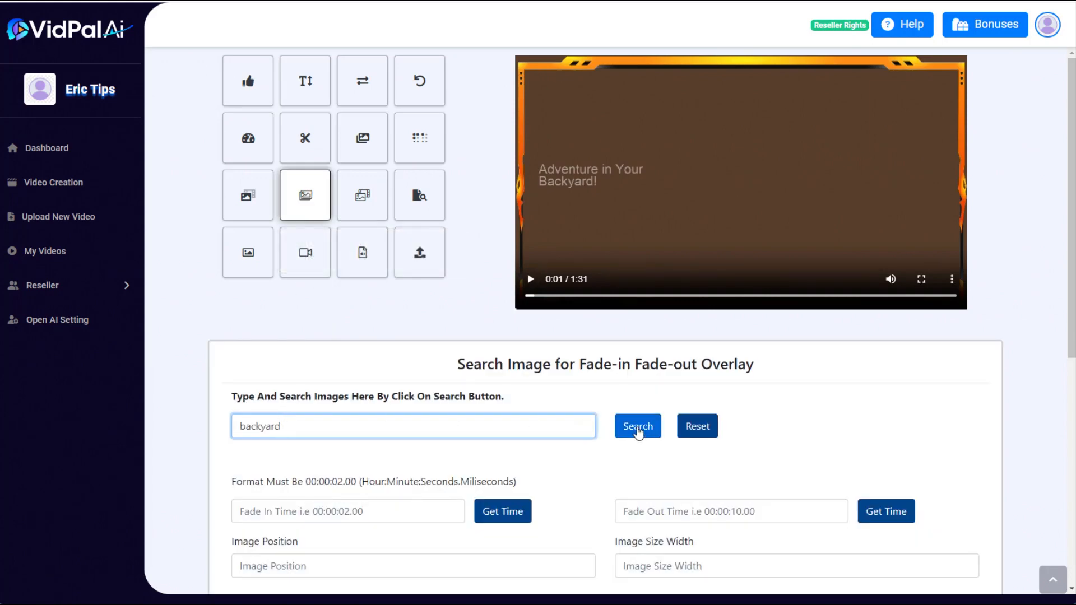
{"action": "scroll", "coordinate": [258, 339], "scroll_direction": "down", "scroll_amount": 1}
{"action": "scroll", "coordinate": [258, 339], "scroll_direction": "down", "scroll_amount": 1}
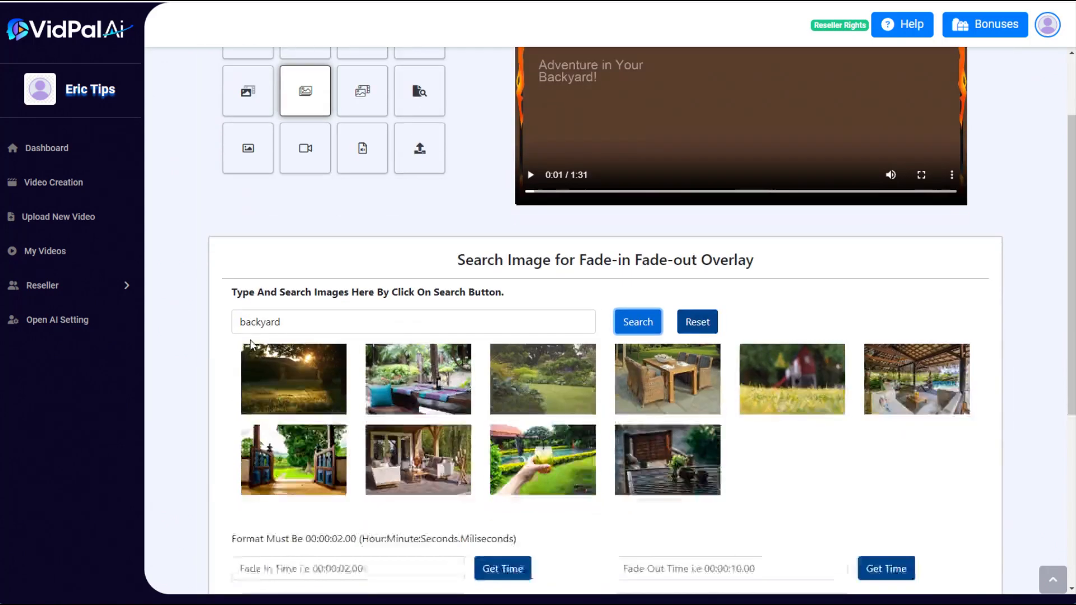
{"action": "left_click", "coordinate": [317, 419]}
{"action": "scroll", "coordinate": [751, 457], "scroll_direction": "up", "scroll_amount": 2}
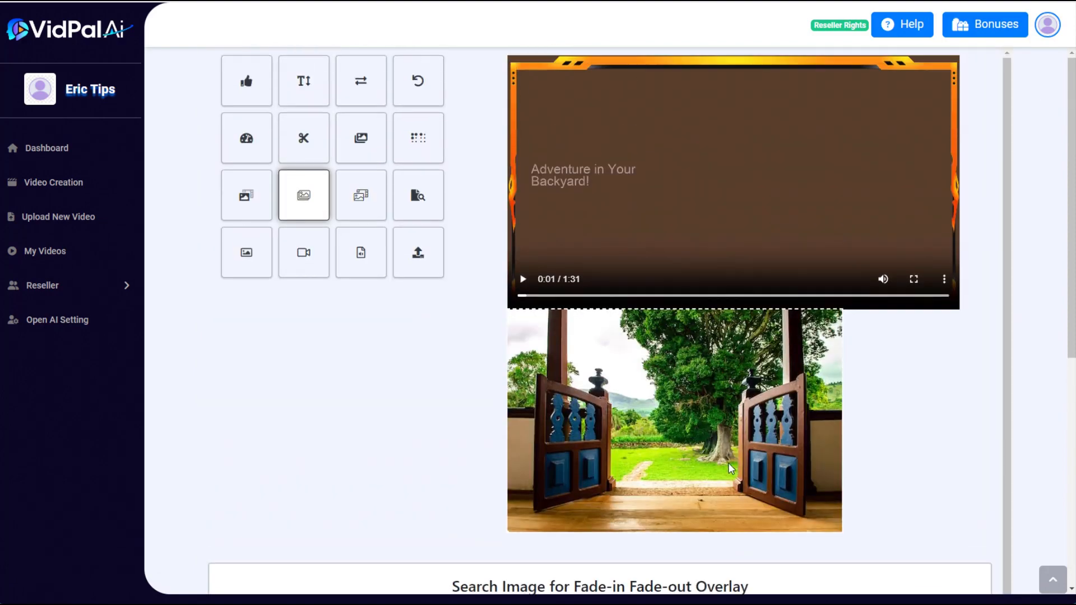
- Place the gates image beside the title text in the video and shrink it to a width of about 870
{"action": "left_click_drag", "start_coordinate": [612, 444], "coordinate": [683, 243]}
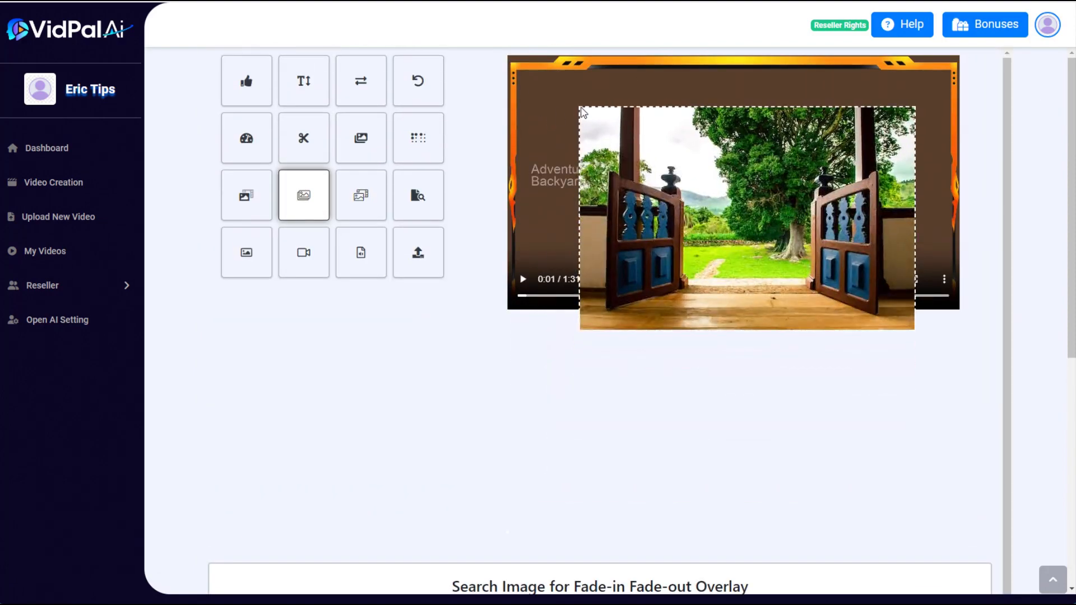
{"action": "left_click_drag", "start_coordinate": [761, 327], "coordinate": [735, 236]}
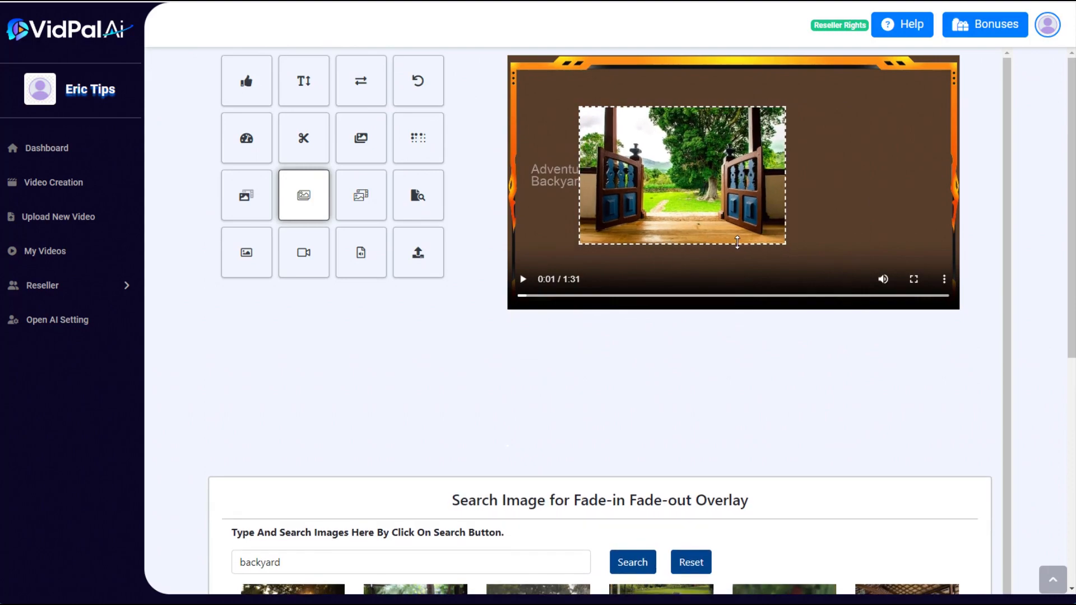
{"action": "left_click_drag", "start_coordinate": [674, 187], "coordinate": [761, 185]}
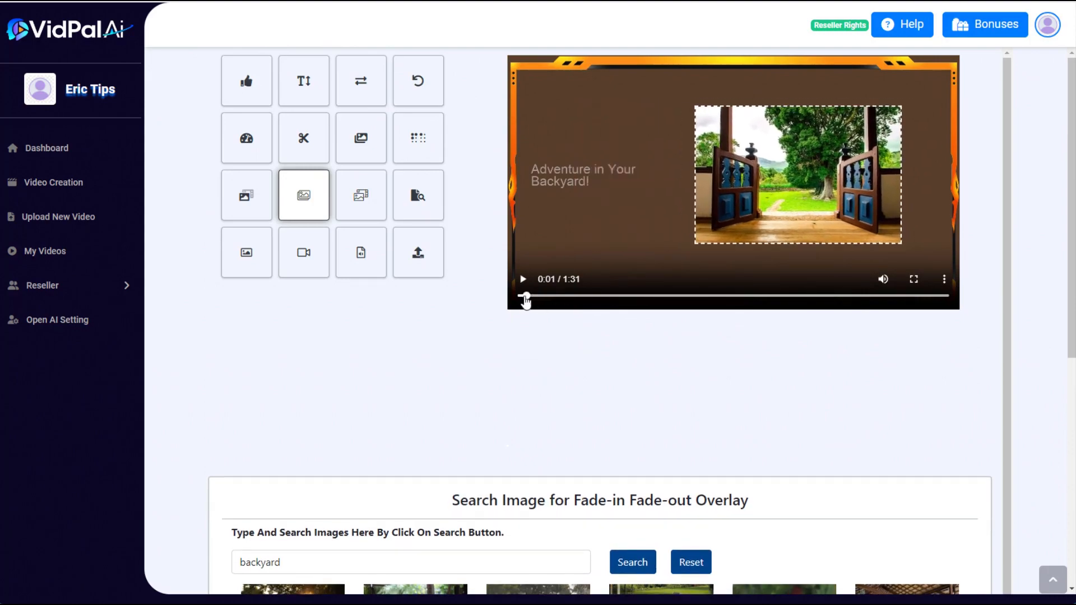
- Set the gates overlay's fade-in time to 0 and its fade-out time to 4.194668 from the video's playback position
{"action": "left_click", "coordinate": [521, 296]}
{"action": "scroll", "coordinate": [468, 377], "scroll_direction": "down", "scroll_amount": 8}
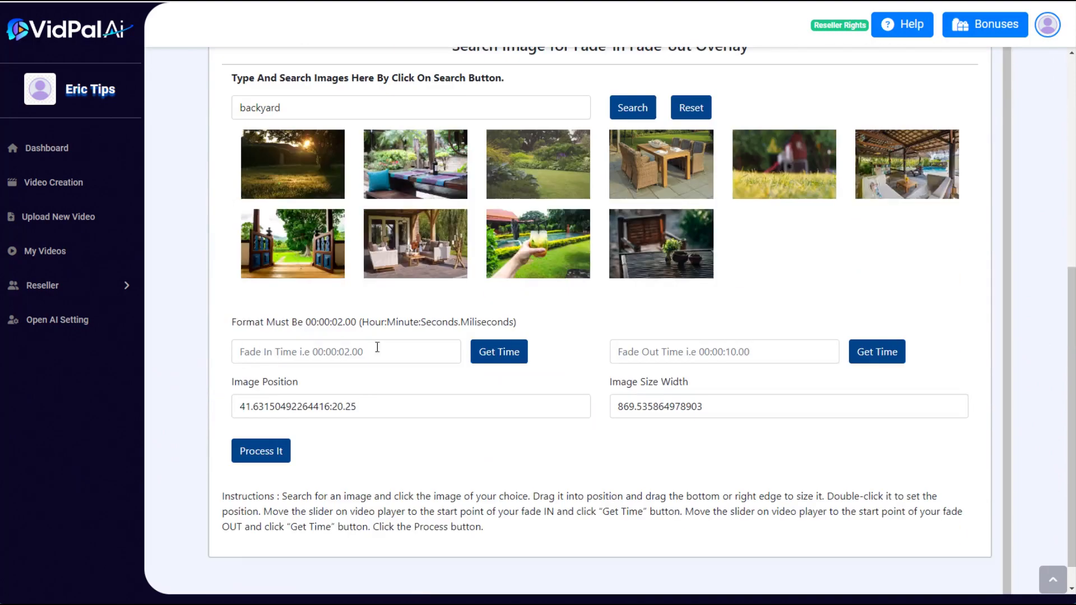
{"action": "scroll", "coordinate": [607, 468], "scroll_direction": "up", "scroll_amount": 8}
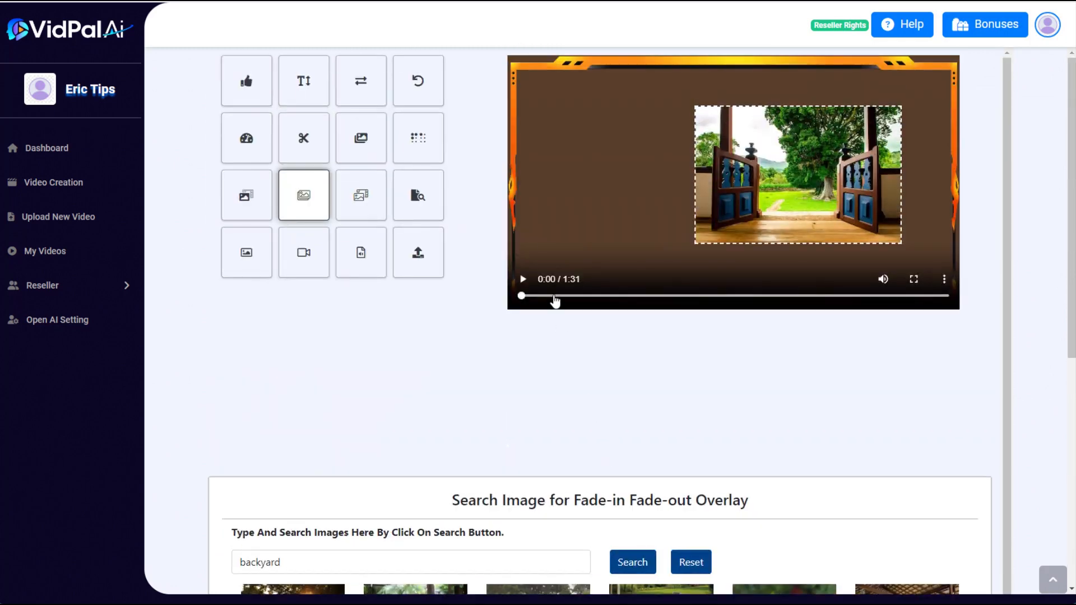
{"action": "left_click", "coordinate": [554, 296]}
{"action": "left_click", "coordinate": [551, 296]}
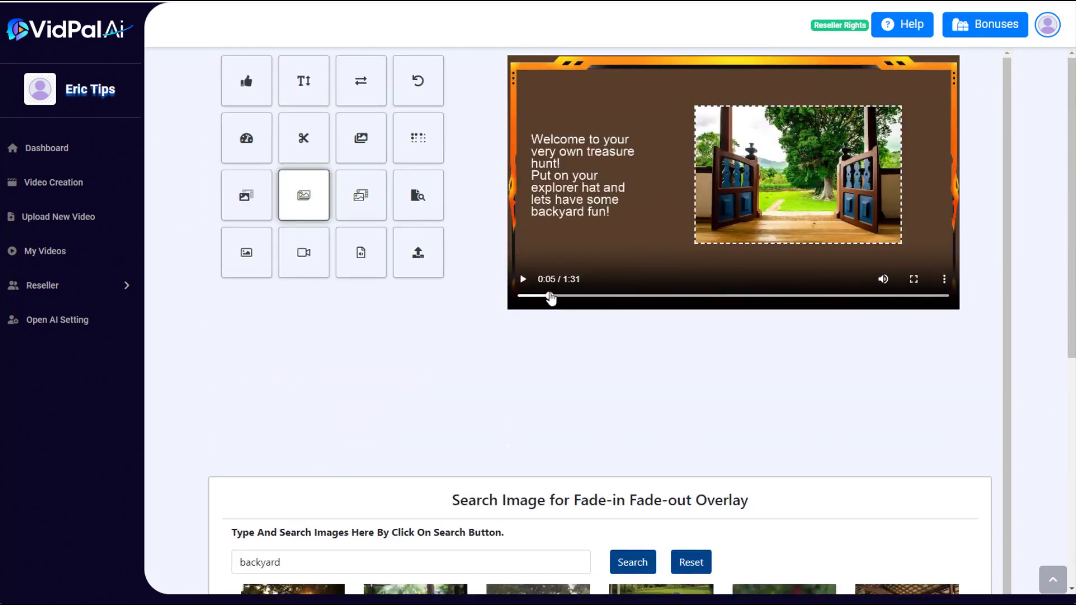
{"action": "left_click_drag", "start_coordinate": [552, 296], "coordinate": [537, 296]}
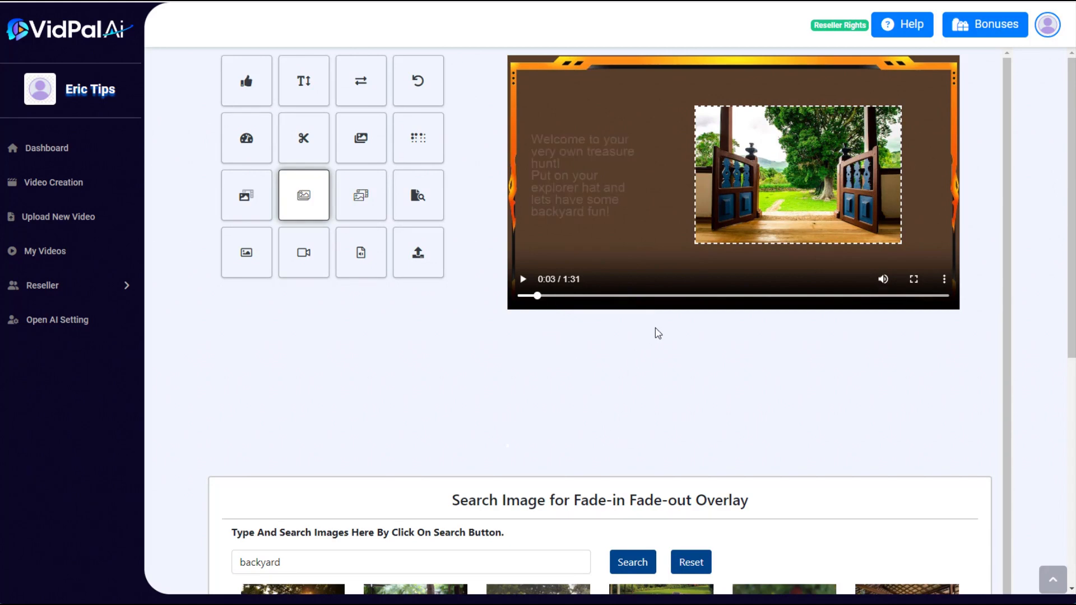
{"action": "left_click", "coordinate": [541, 296]}
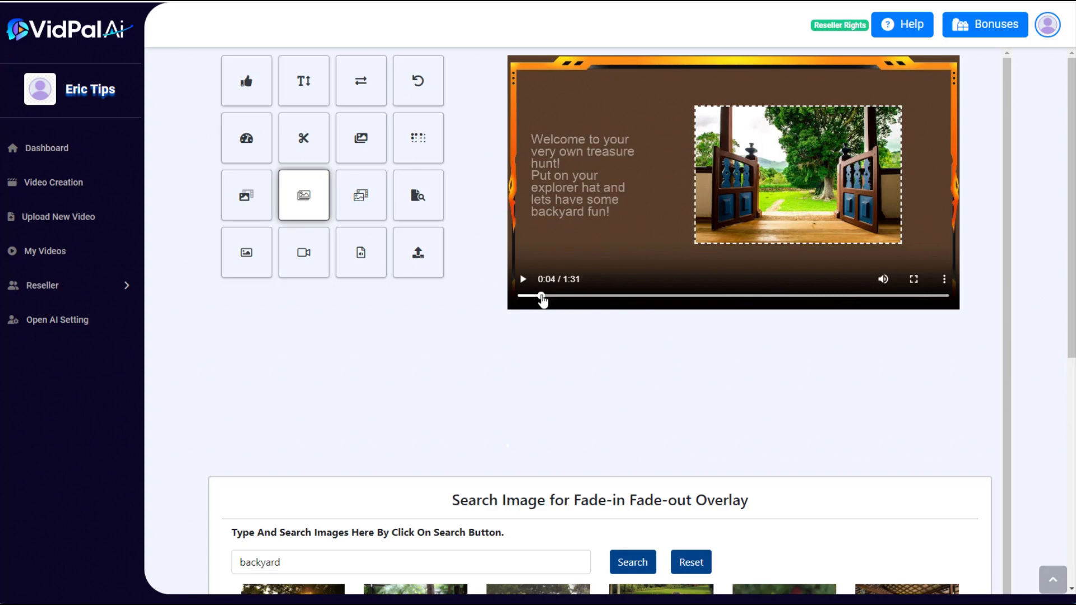
{"action": "scroll", "coordinate": [610, 401], "scroll_direction": "down", "scroll_amount": 7}
{"action": "left_click", "coordinate": [877, 416]}
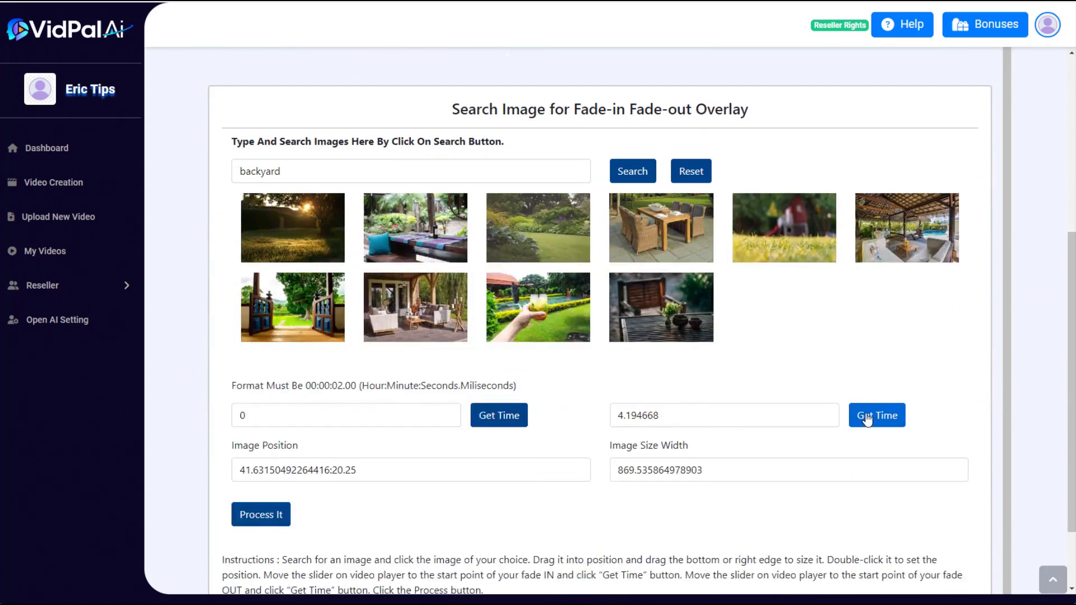
- Process the gates image overlay and play the regenerated video, pausing at 0:05 on the second slide
{"action": "left_click", "coordinate": [262, 520]}
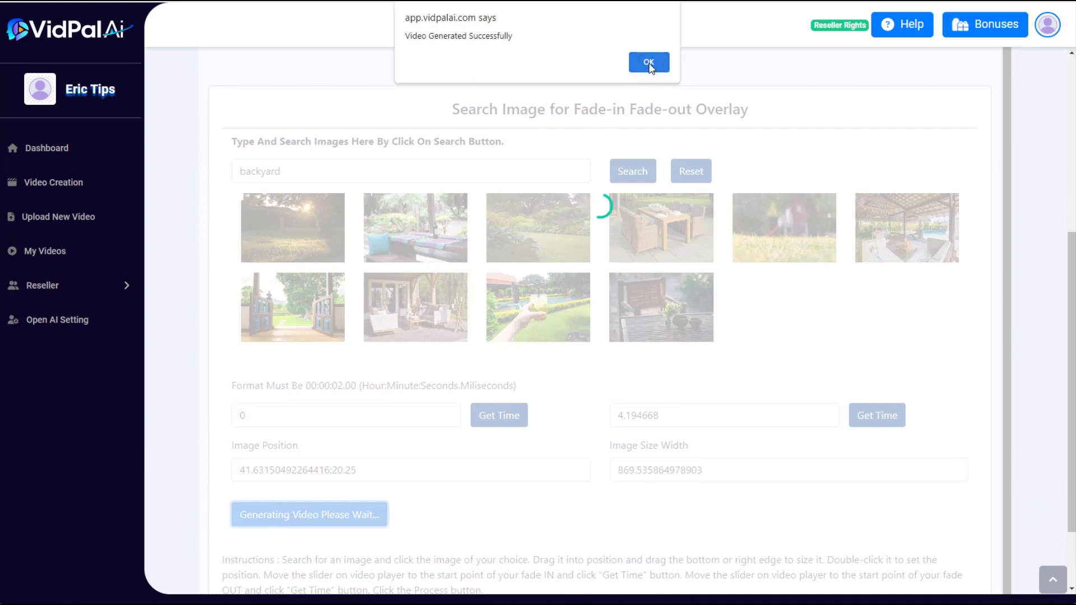
{"action": "left_click", "coordinate": [648, 63]}
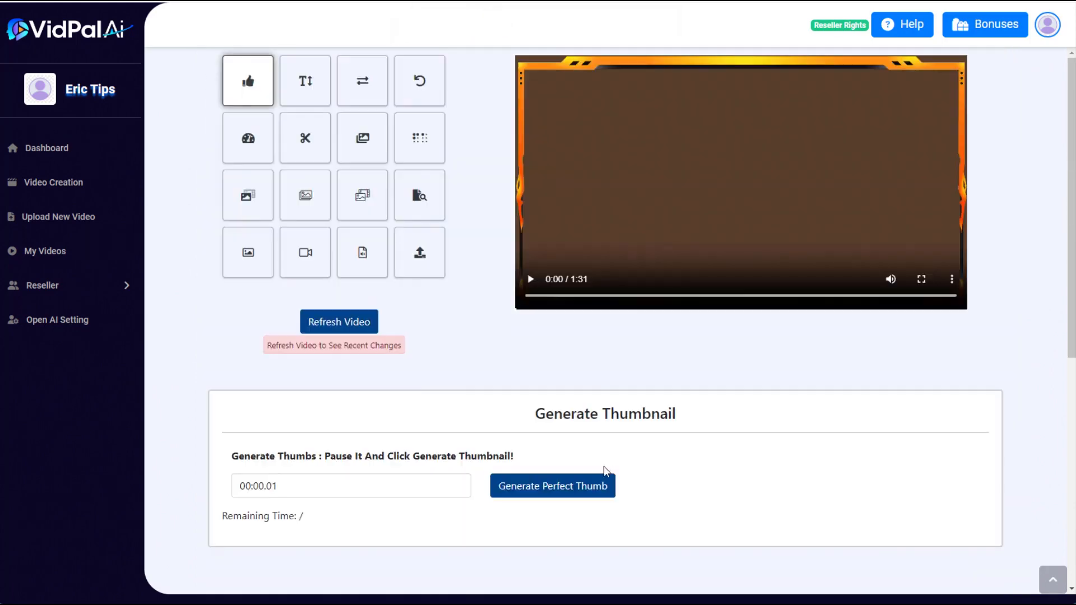
{"action": "left_click", "coordinate": [531, 280]}
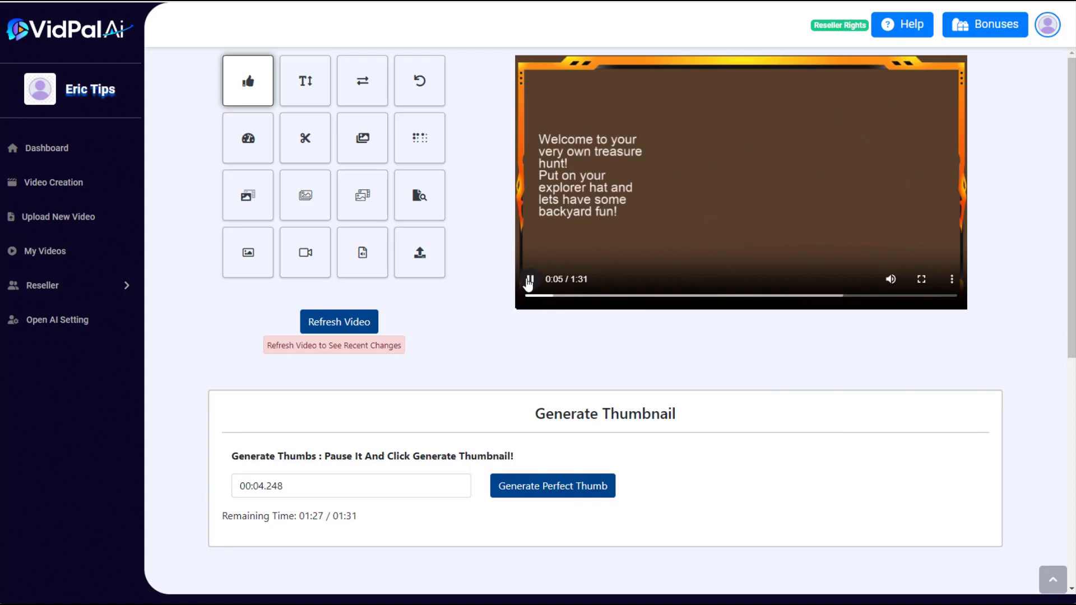
{"action": "left_click", "coordinate": [530, 283]}
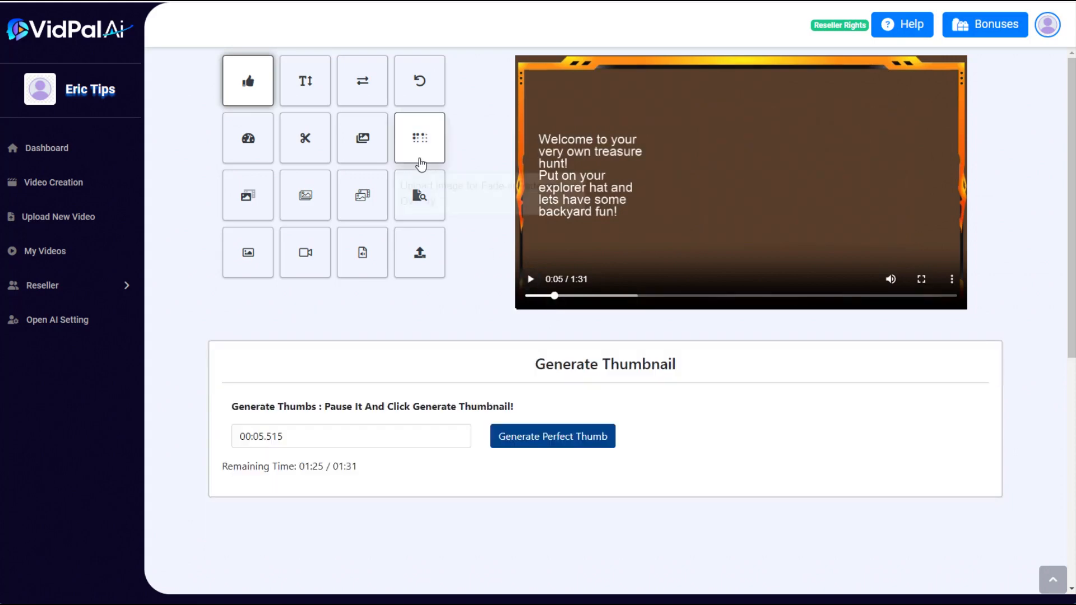
- Search the fade-in fade-out overlay images for "child hat" and add the boy with a cap and backpack in tall grass
{"action": "left_click", "coordinate": [303, 198]}
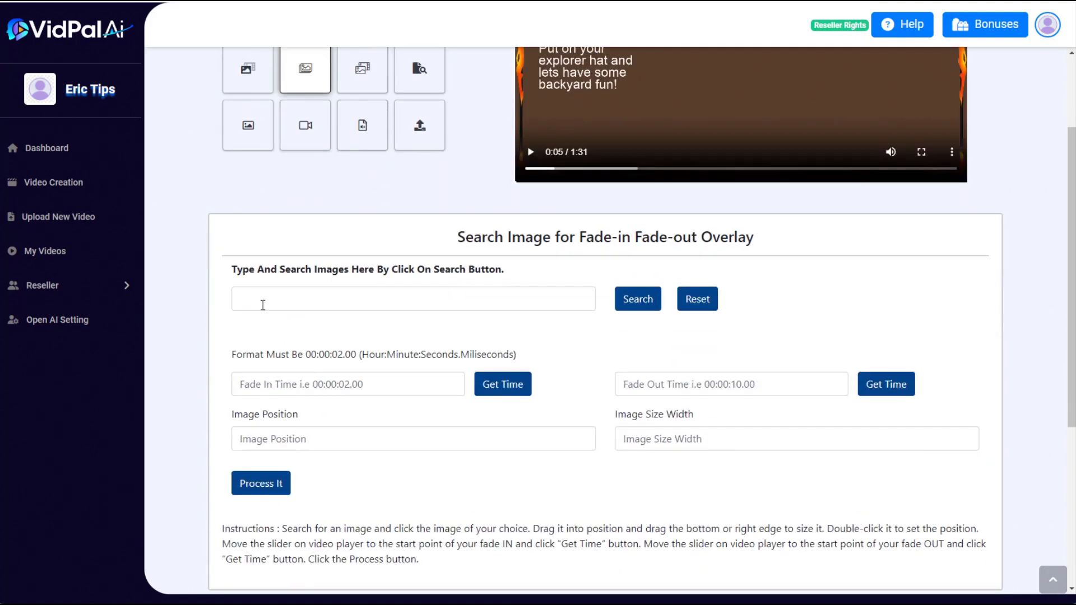
{"action": "type", "text": "child hat"}
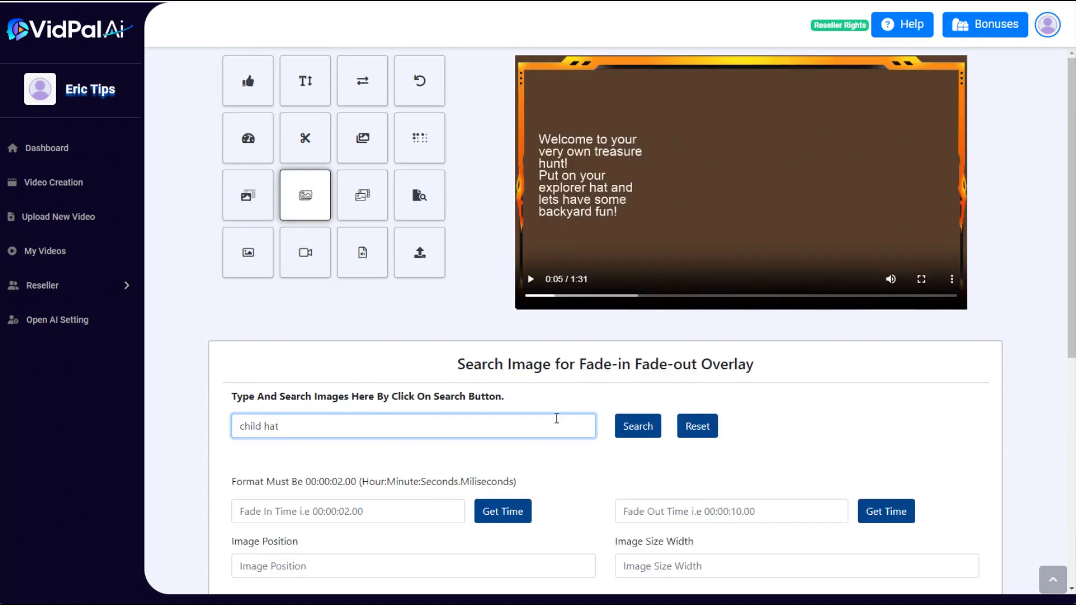
{"action": "left_click", "coordinate": [636, 427]}
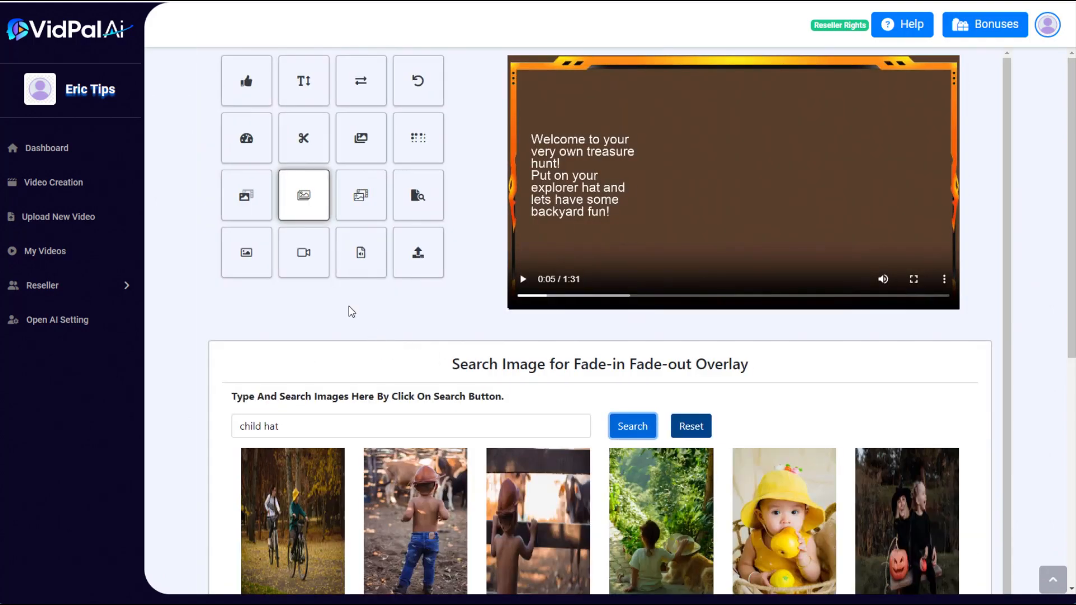
{"action": "scroll", "coordinate": [245, 317], "scroll_direction": "down", "scroll_amount": 5}
{"action": "left_click", "coordinate": [560, 331]}
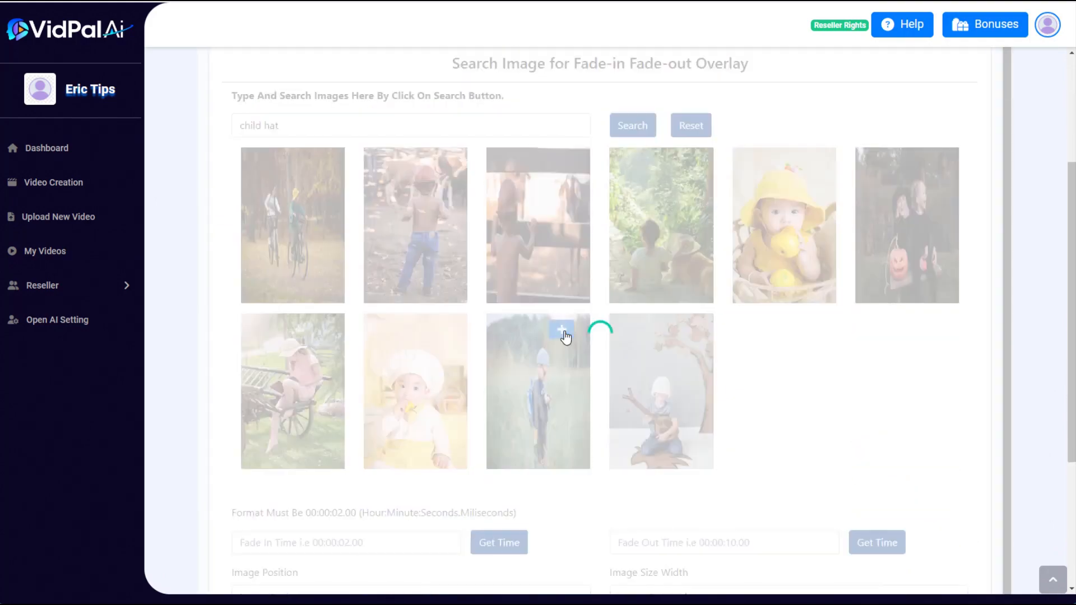
{"action": "scroll", "coordinate": [720, 402], "scroll_direction": "up", "scroll_amount": 10}
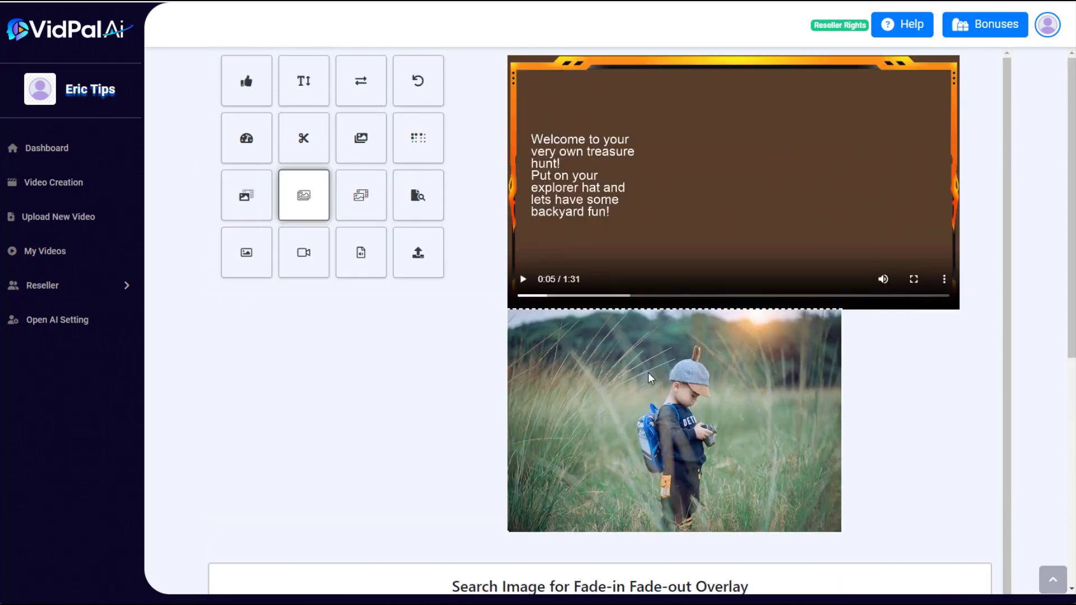
- Place the boy-with-backpack image beside the welcome text in the video and shrink it to a width of about 994
{"action": "left_click_drag", "start_coordinate": [644, 413], "coordinate": [734, 192]}
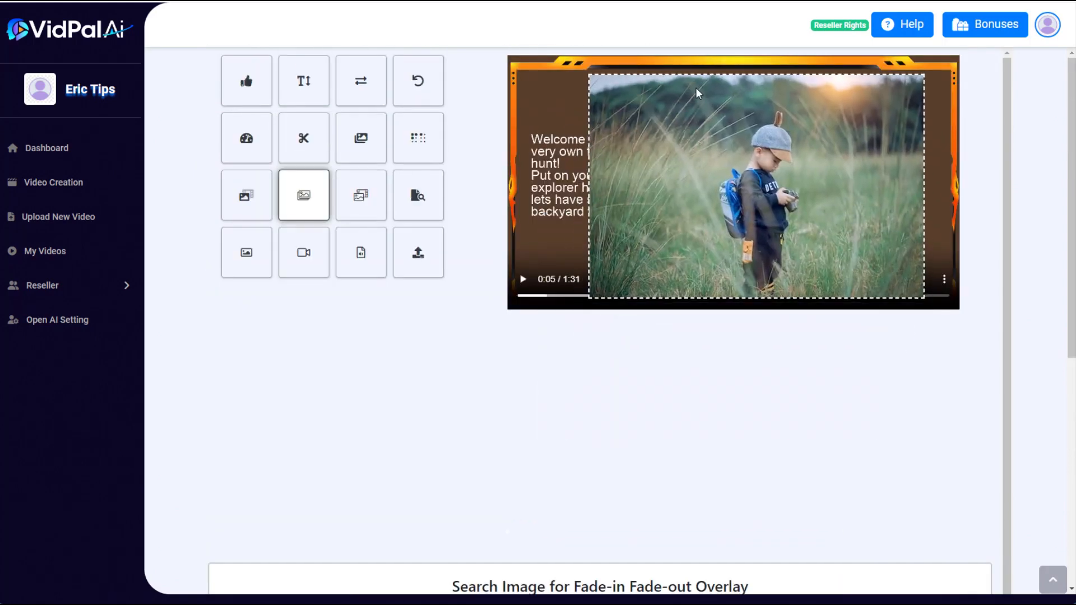
{"action": "left_click_drag", "start_coordinate": [733, 297], "coordinate": [733, 230]}
{"action": "left_click_drag", "start_coordinate": [699, 174], "coordinate": [791, 200]}
- Set the boy overlay's fade-in time to 5.515527 and its fade-out time to 11.180992 from the video's playback position
{"action": "scroll", "coordinate": [791, 198], "scroll_direction": "down", "scroll_amount": 12}
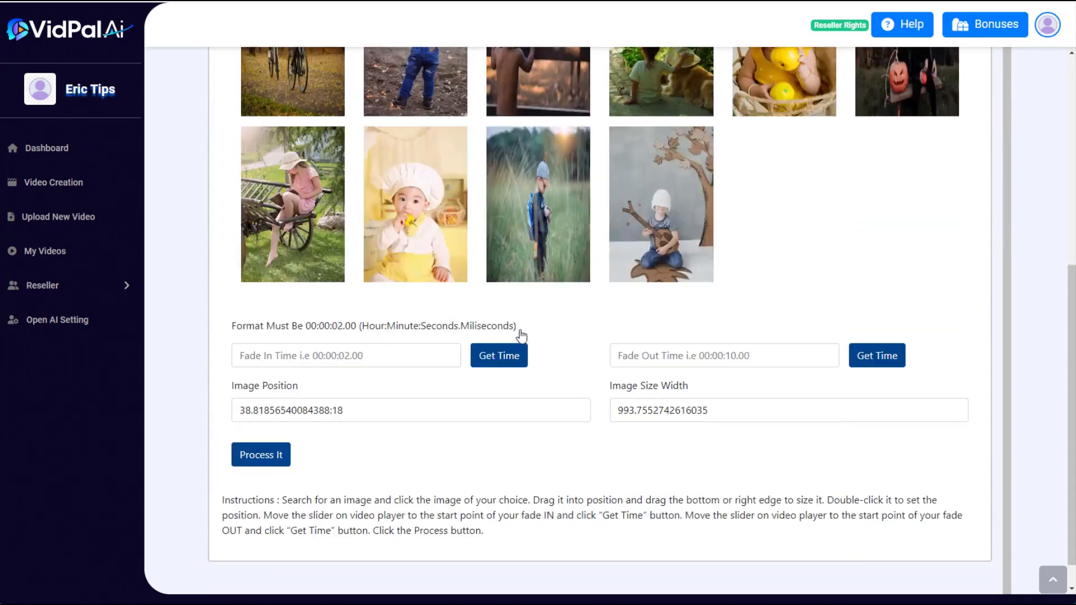
{"action": "left_click", "coordinate": [498, 326]}
{"action": "scroll", "coordinate": [735, 375], "scroll_direction": "up", "scroll_amount": 12}
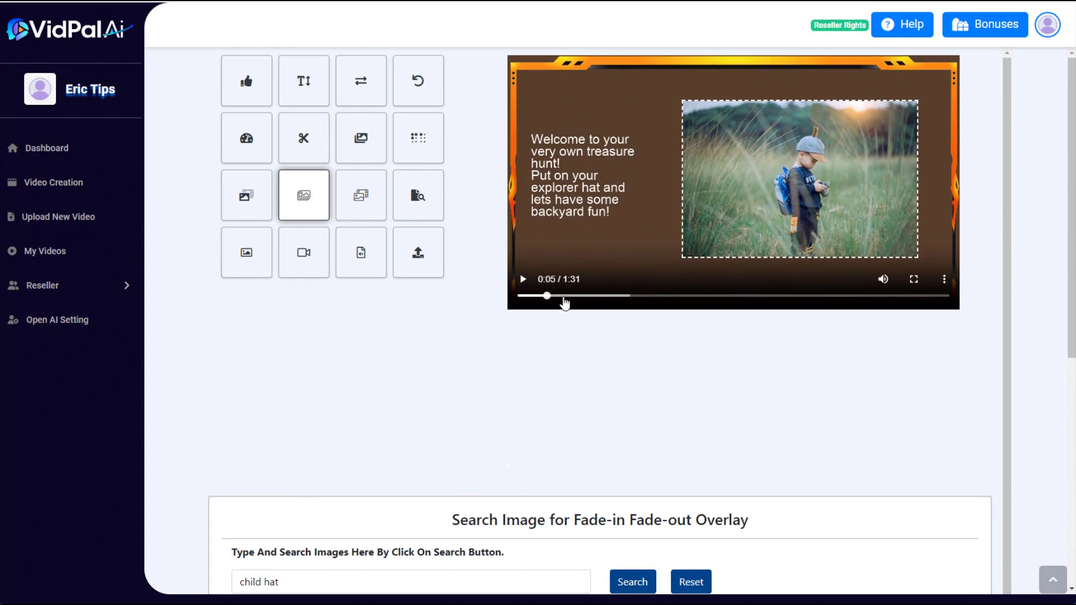
{"action": "left_click", "coordinate": [561, 296]}
{"action": "left_click", "coordinate": [574, 295]}
{"action": "scroll", "coordinate": [763, 404], "scroll_direction": "down", "scroll_amount": 12}
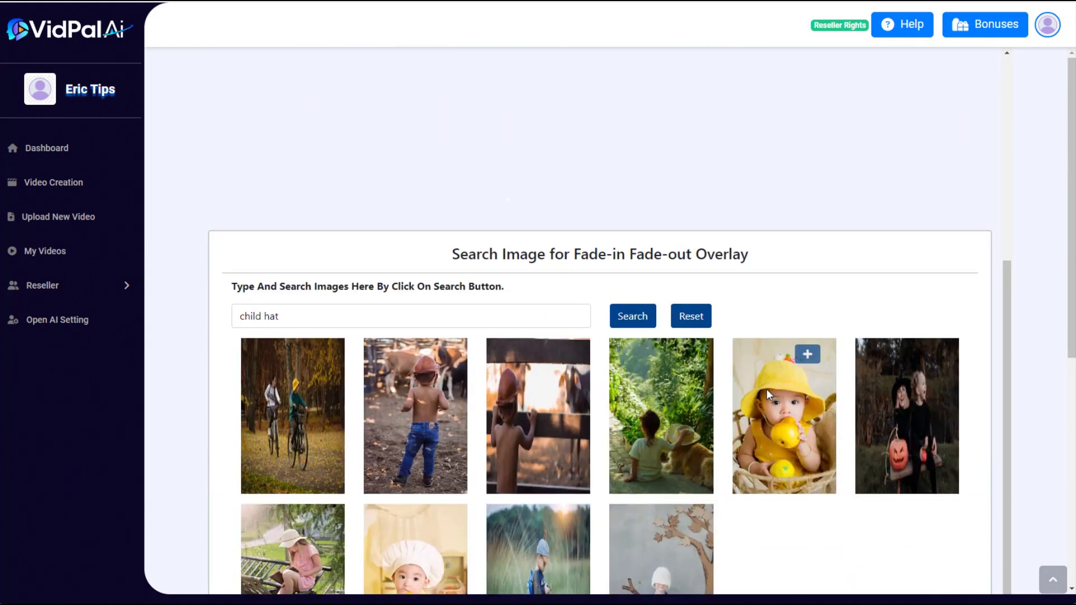
{"action": "left_click", "coordinate": [869, 359]}
- Process the boy image overlay and play the regenerated video, pausing at 0:12 on the Step 1 slide
{"action": "left_click", "coordinate": [261, 451]}
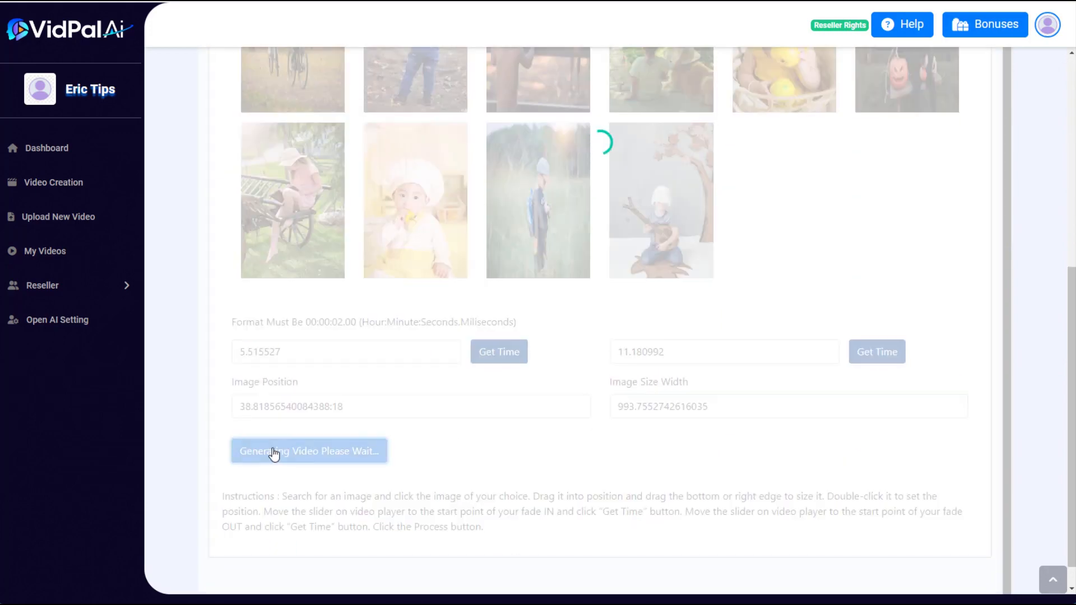
{"action": "scroll", "coordinate": [591, 442], "scroll_direction": "up", "scroll_amount": 5}
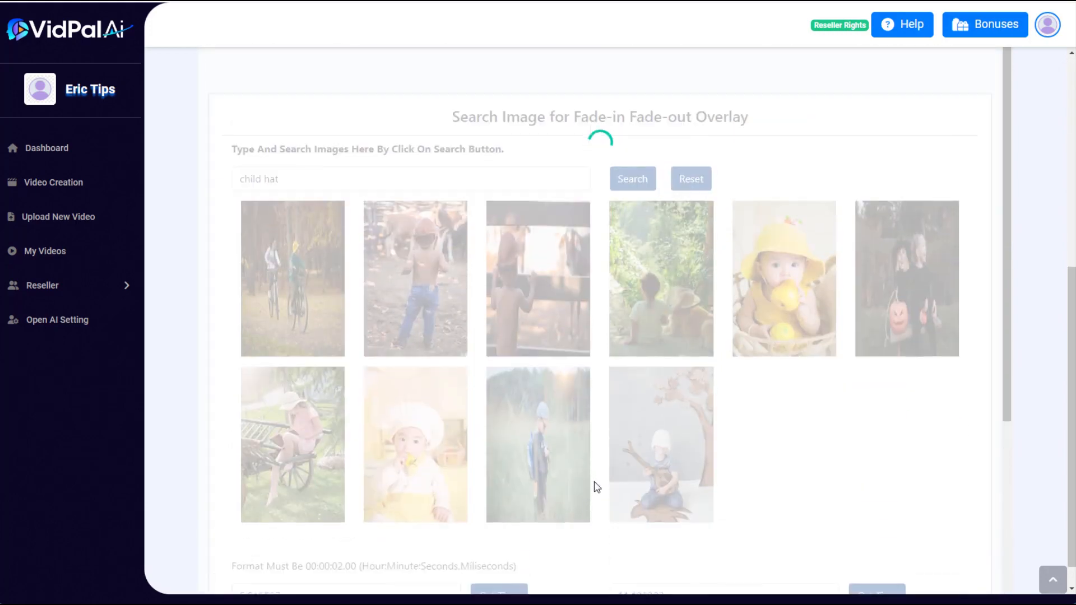
{"action": "scroll", "coordinate": [602, 431], "scroll_direction": "up", "scroll_amount": 6}
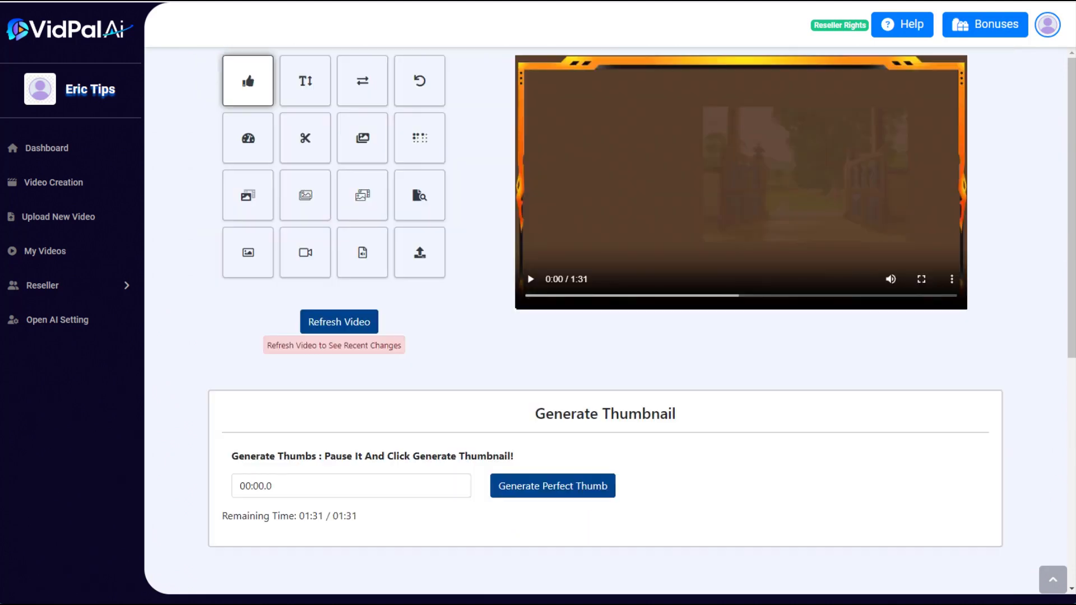
{"action": "left_click", "coordinate": [530, 280]}
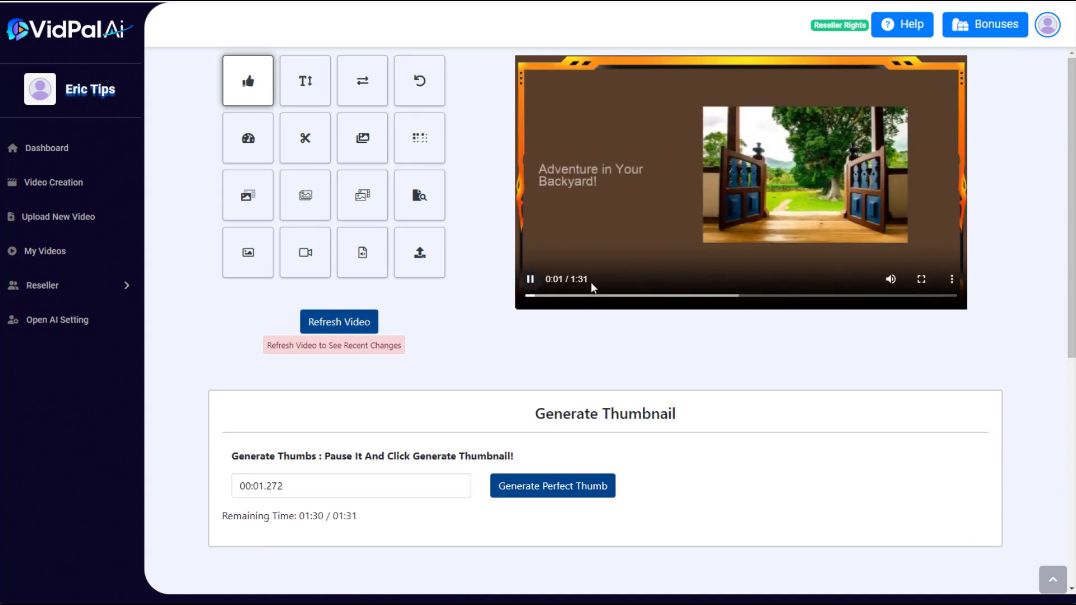
{"action": "left_click", "coordinate": [565, 296]}
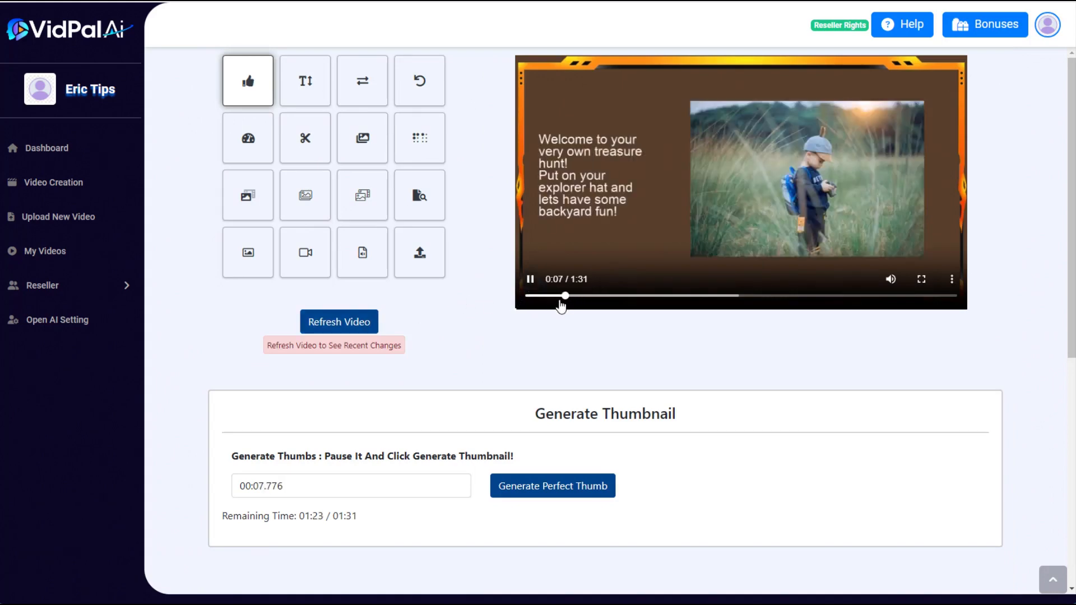
{"action": "left_click", "coordinate": [530, 280]}
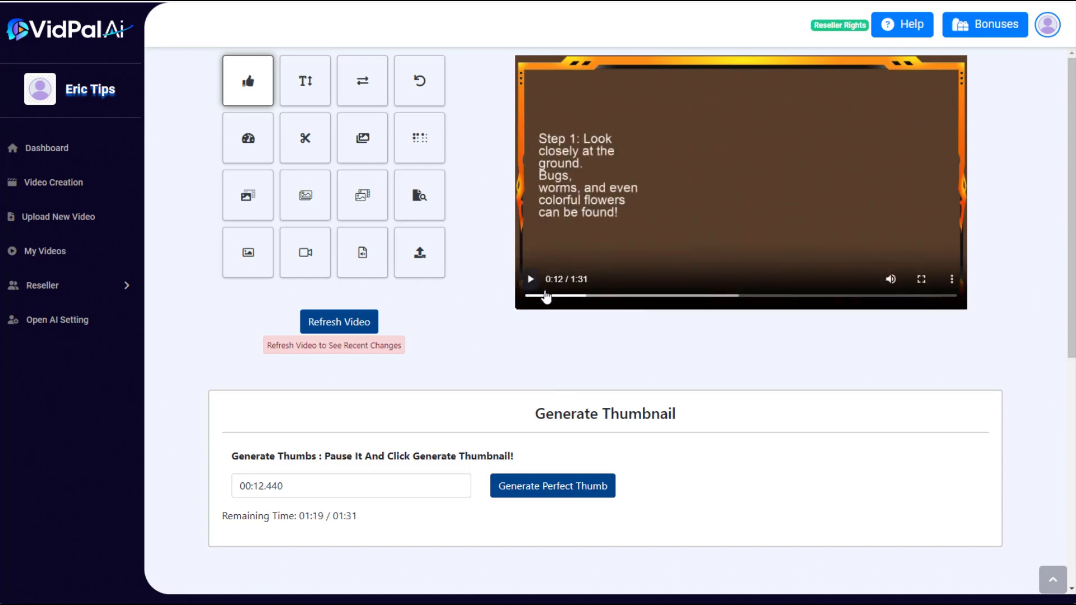
{"action": "left_click", "coordinate": [584, 296]}
{"action": "left_click", "coordinate": [587, 296]}
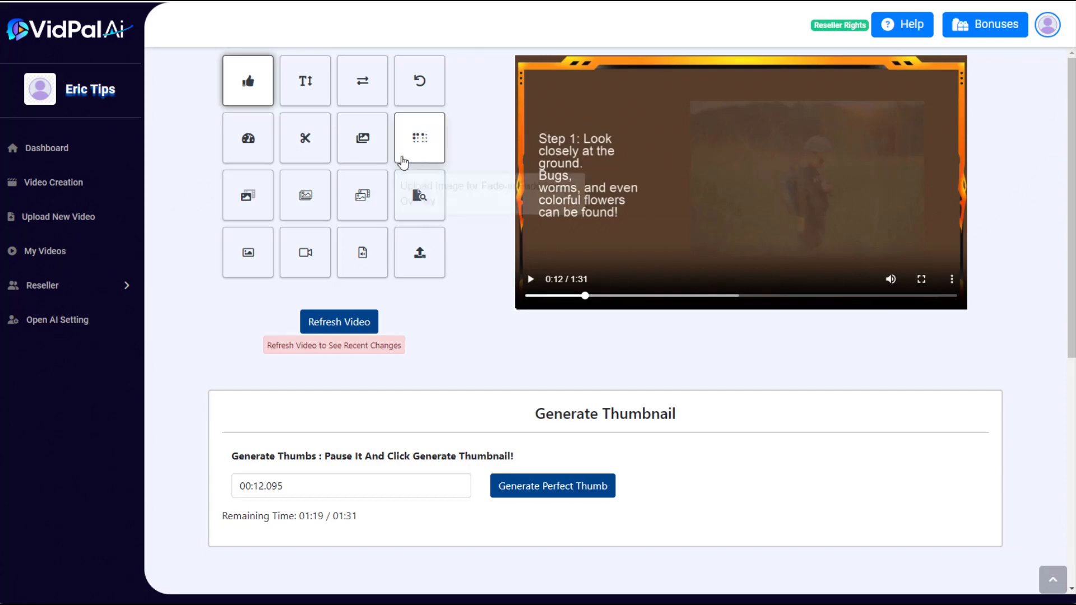
- Search the fade-in fade-out overlay videos for "bugs" and add the clip of the orange butterfly on a flower
{"action": "left_click", "coordinate": [376, 206]}
{"action": "scroll", "coordinate": [440, 327], "scroll_direction": "down", "scroll_amount": 2}
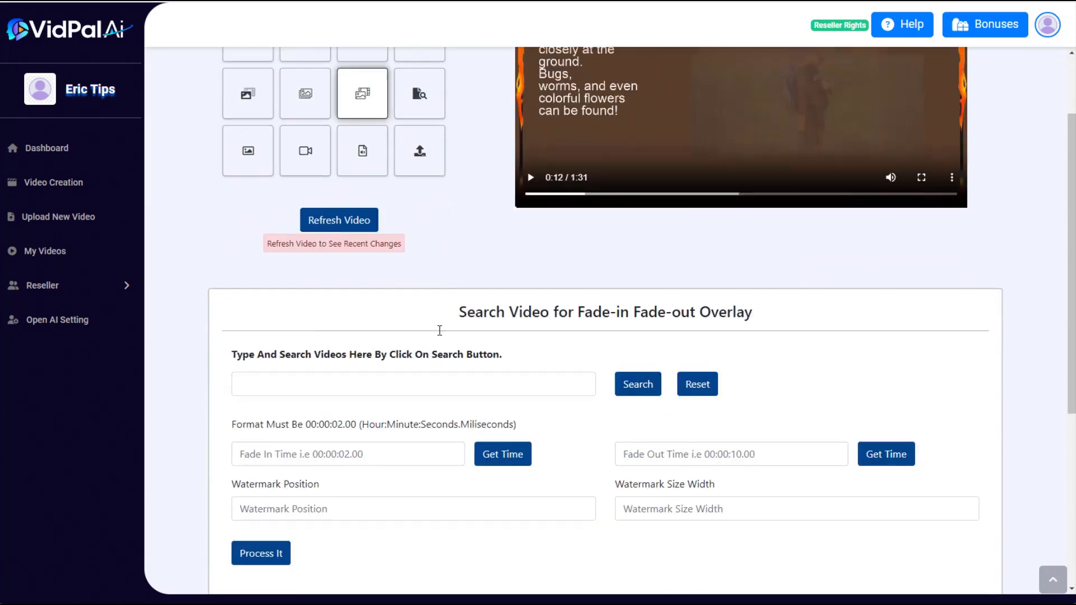
{"action": "left_click", "coordinate": [271, 348]}
{"action": "type", "text": "bugs"}
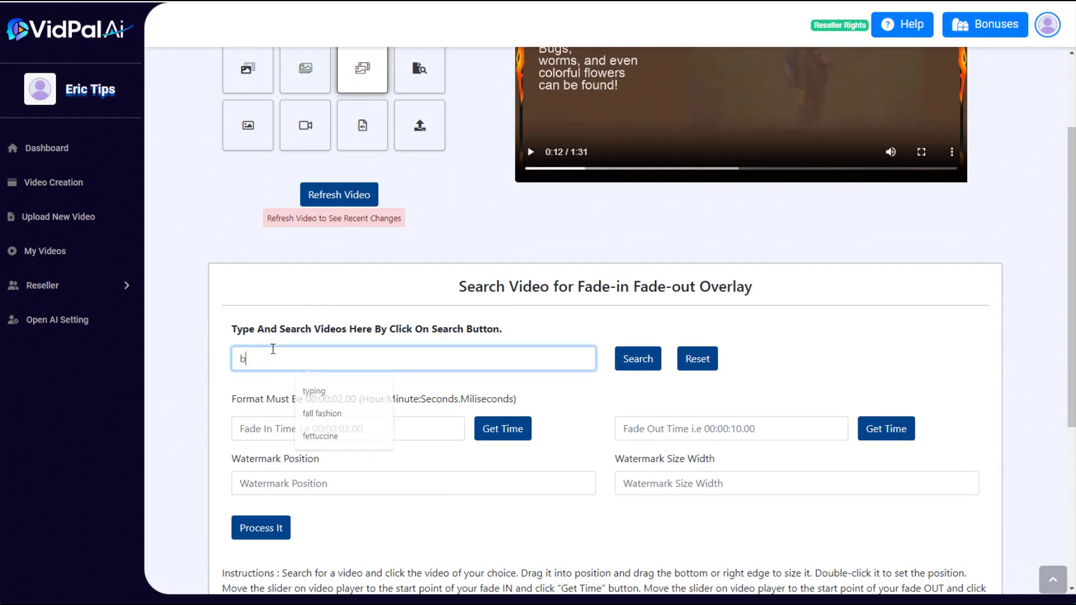
{"action": "left_click", "coordinate": [618, 363]}
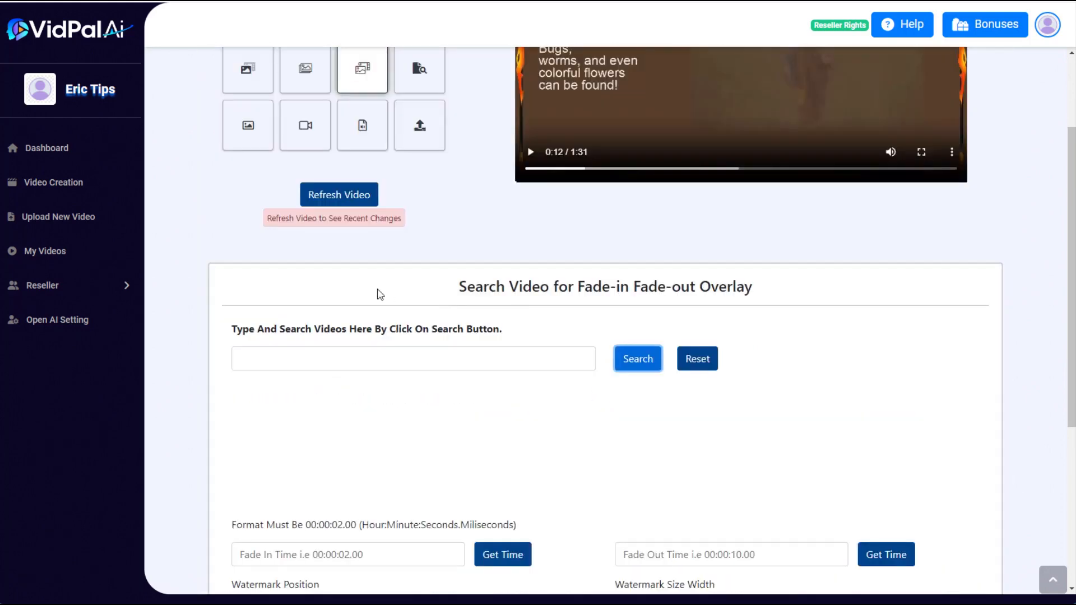
{"action": "scroll", "coordinate": [866, 400], "scroll_direction": "down", "scroll_amount": 2}
{"action": "scroll", "coordinate": [866, 400], "scroll_direction": "down", "scroll_amount": 1}
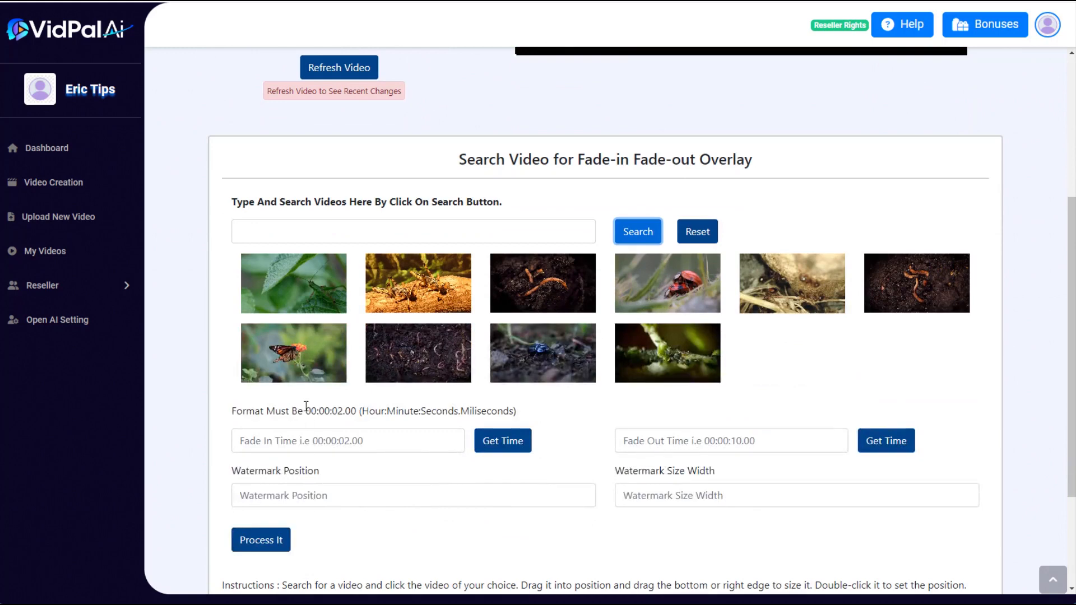
{"action": "mouse_move", "coordinate": [306, 360]}
{"action": "scroll", "coordinate": [893, 213], "scroll_direction": "down", "scroll_amount": 1}
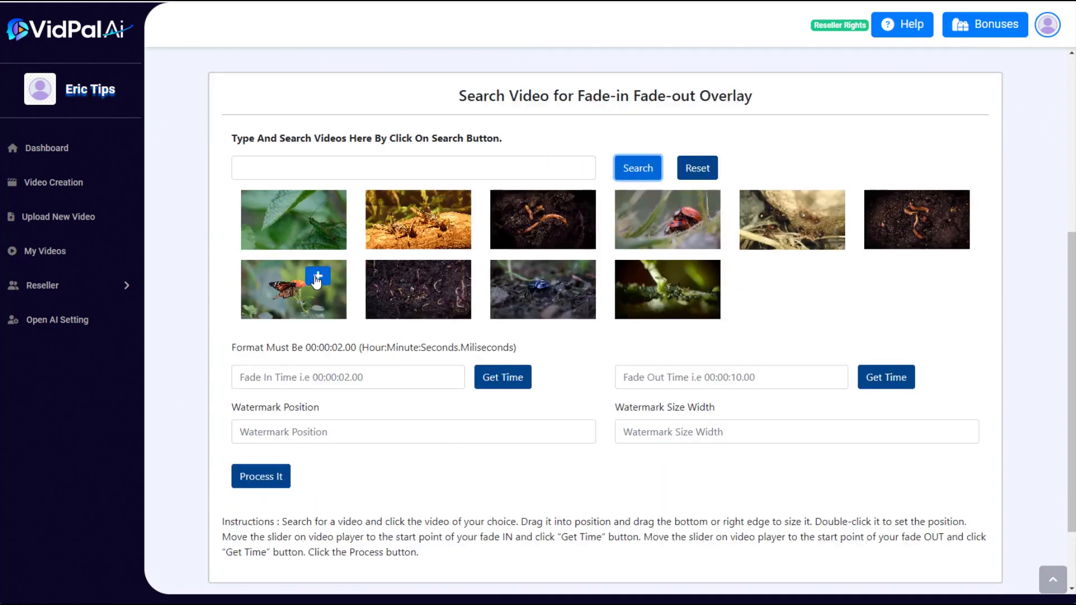
{"action": "left_click", "coordinate": [317, 278]}
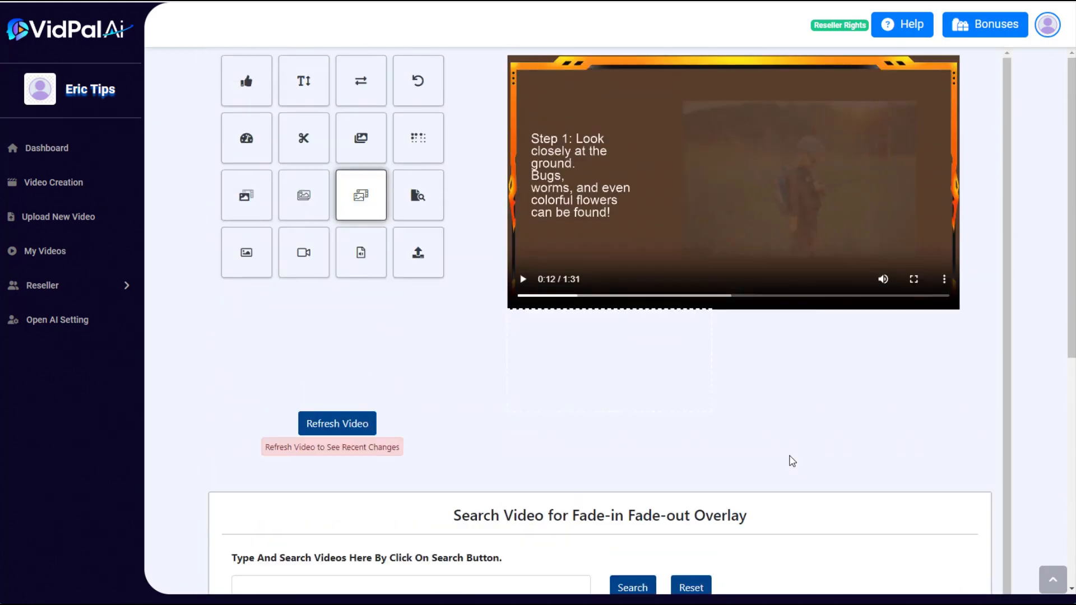
- Place the butterfly clip beside the Step 1 text, about 1118 wide, fading in at 12.095606 and out at 19.817345
{"action": "left_click_drag", "start_coordinate": [576, 365], "coordinate": [790, 251]}
{"action": "scroll", "coordinate": [680, 400], "scroll_direction": "down", "scroll_amount": 9}
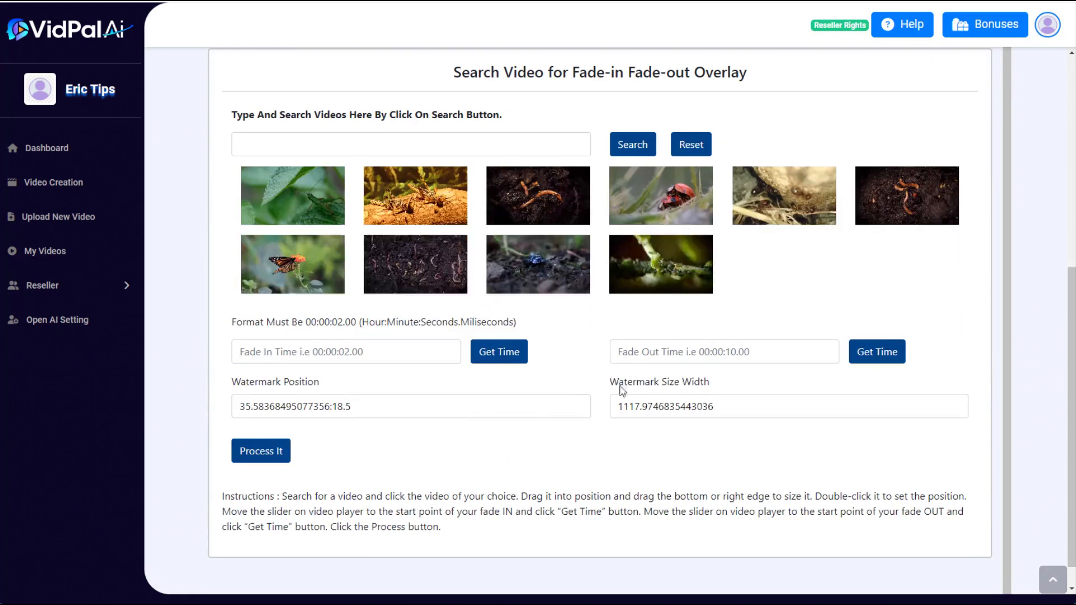
{"action": "left_click", "coordinate": [510, 369]}
{"action": "scroll", "coordinate": [566, 429], "scroll_direction": "up", "scroll_amount": 9}
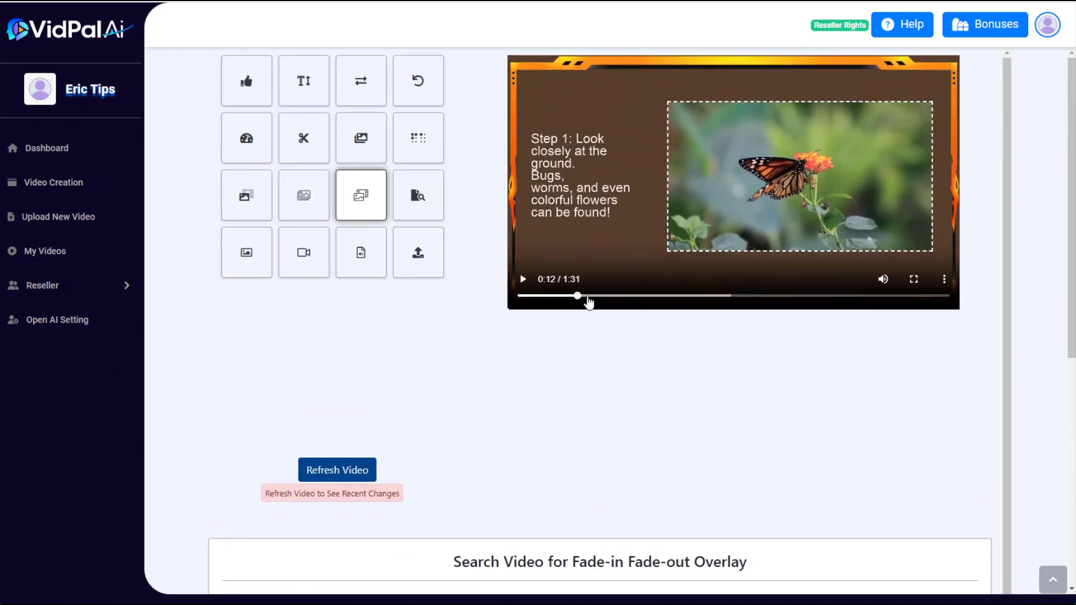
{"action": "left_click", "coordinate": [617, 295]}
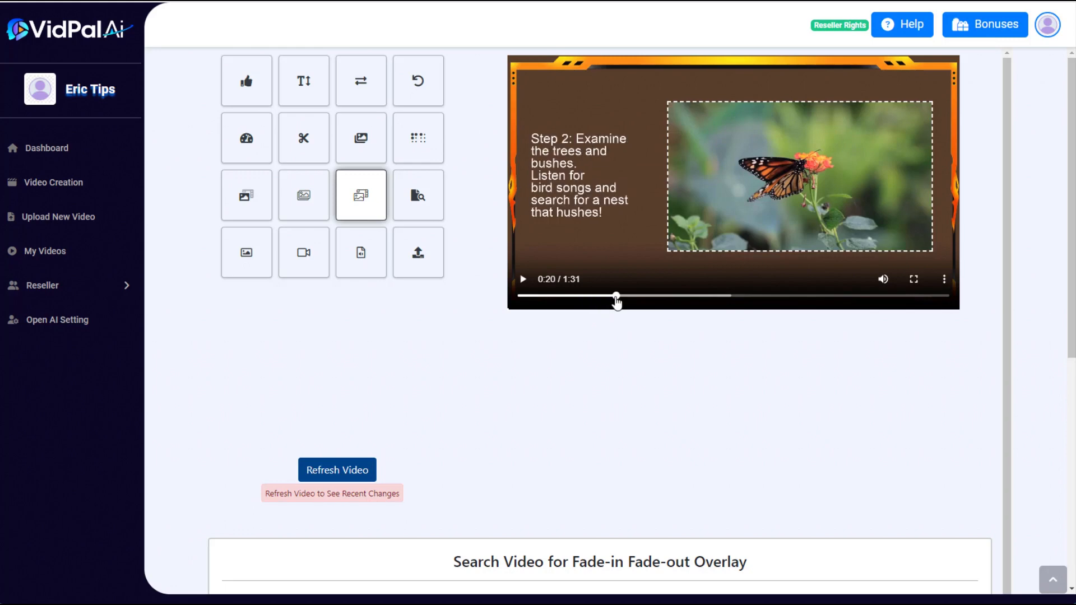
{"action": "scroll", "coordinate": [624, 420], "scroll_direction": "down", "scroll_amount": 8}
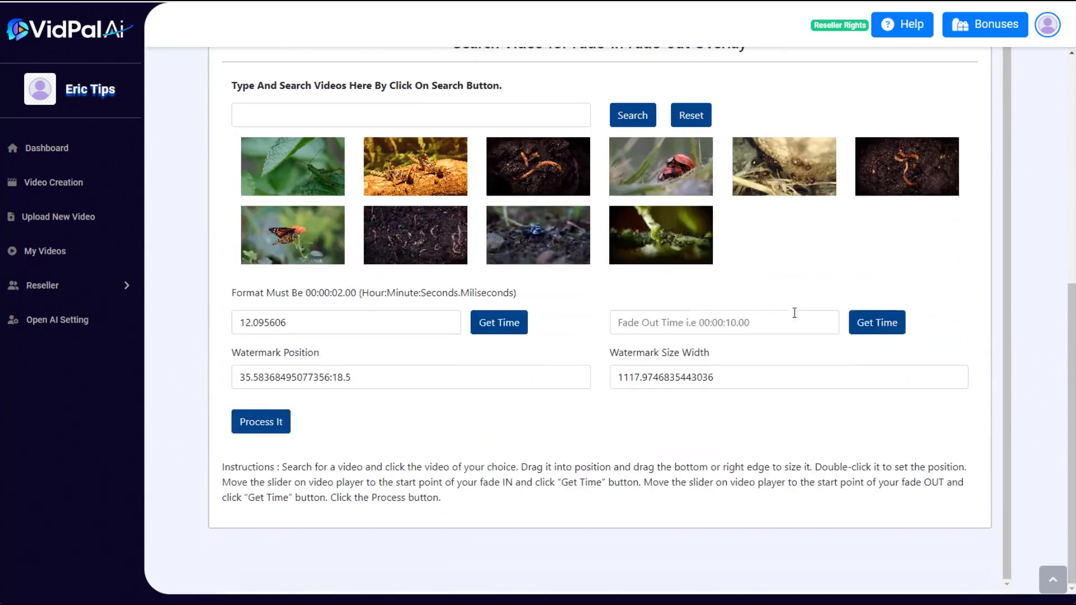
{"action": "left_click", "coordinate": [852, 325]}
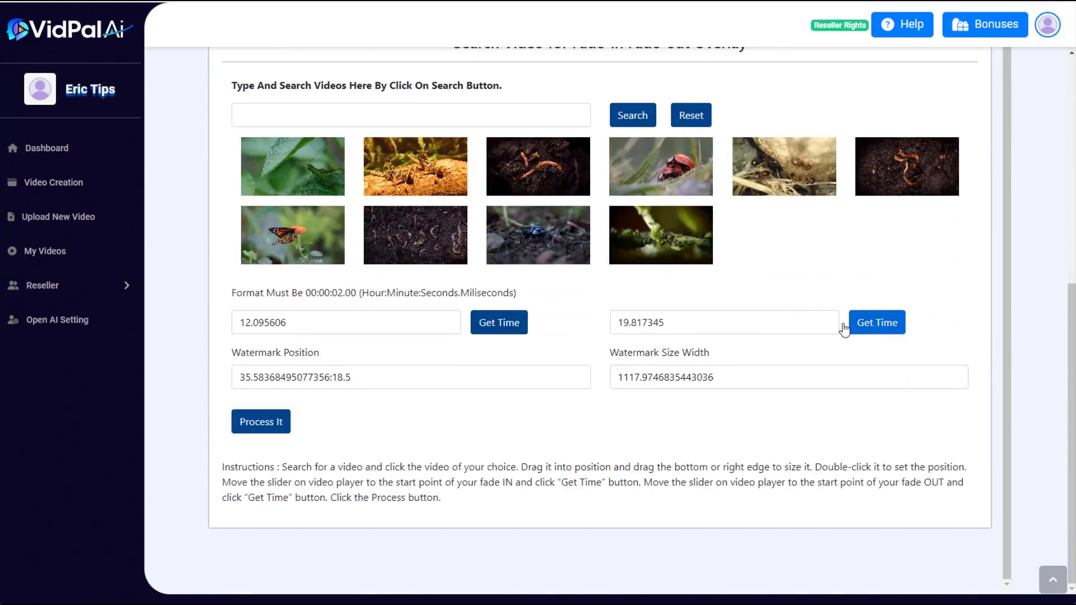
- Process the butterfly clip overlay, refresh the video, and review it up to 0:19, where the Step 2 slide starts
{"action": "left_click", "coordinate": [277, 426]}
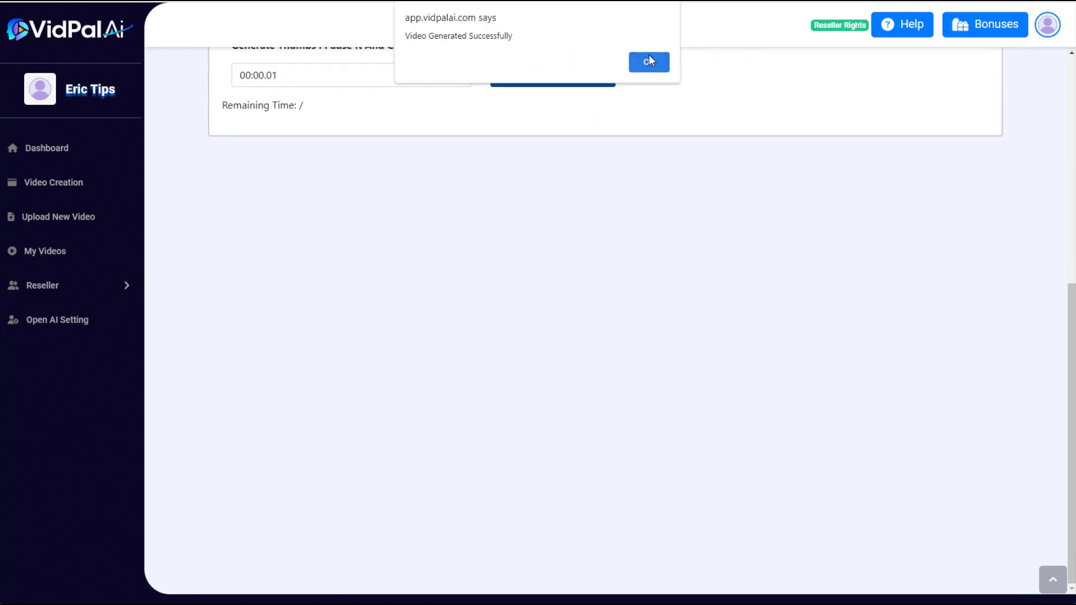
{"action": "left_click", "coordinate": [649, 61]}
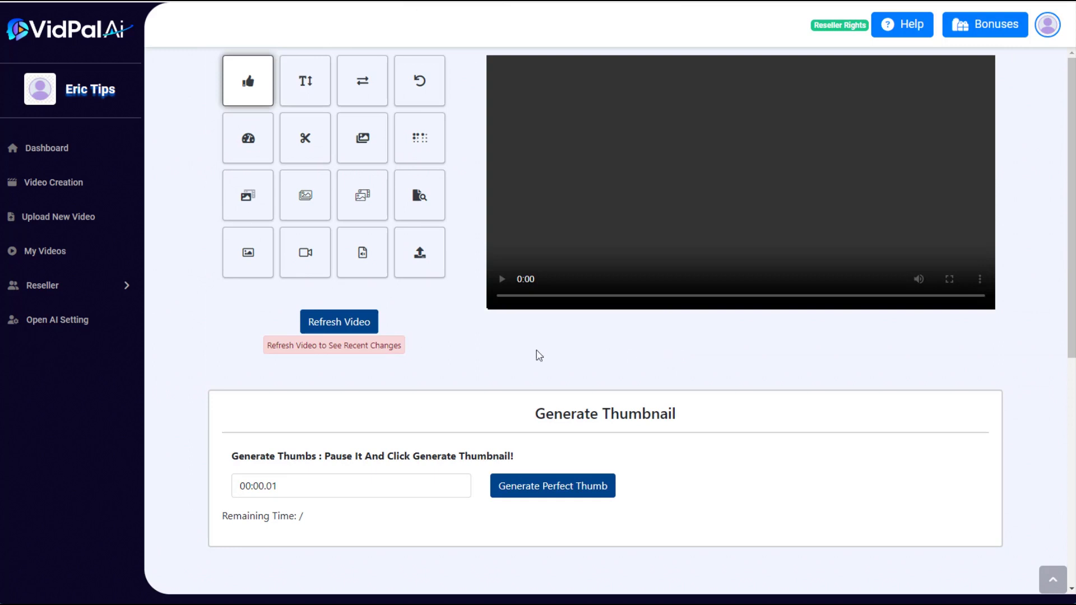
{"action": "left_click", "coordinate": [339, 322]}
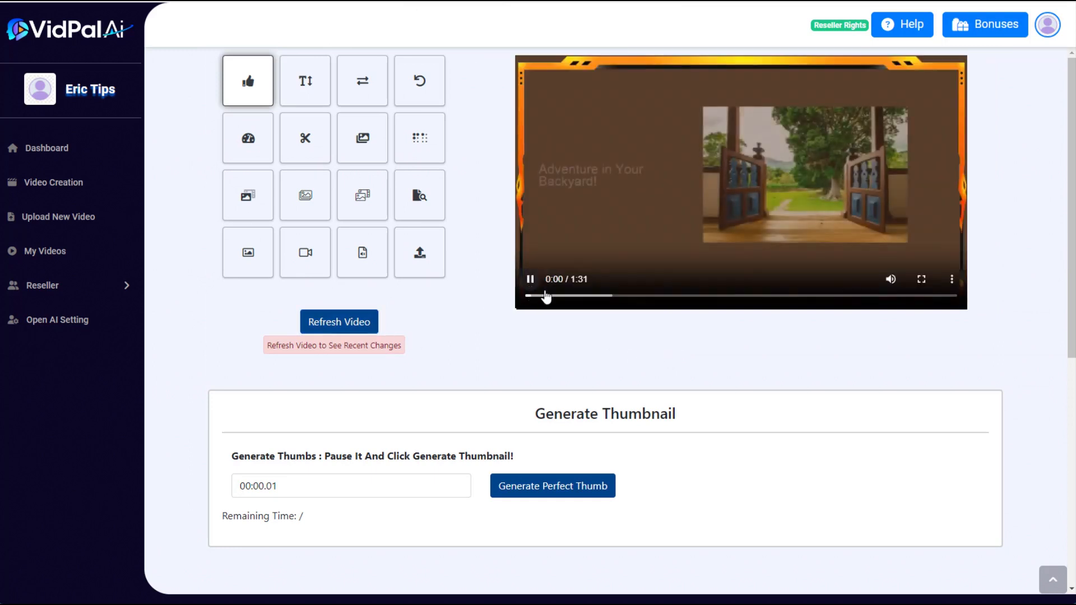
{"action": "left_click", "coordinate": [580, 297]}
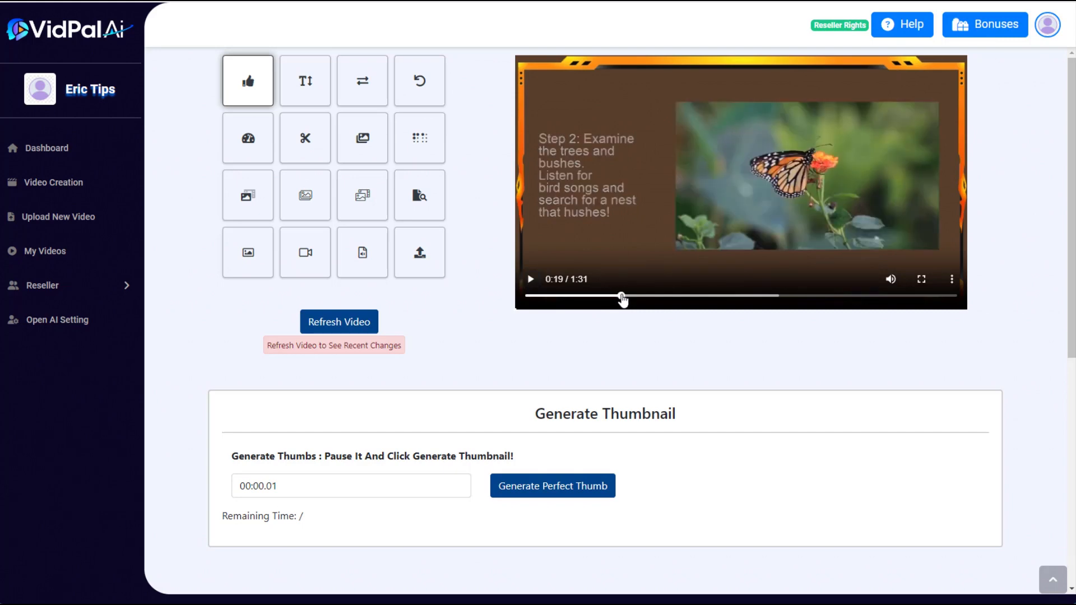
{"action": "left_click_drag", "start_coordinate": [622, 300], "coordinate": [620, 296]}
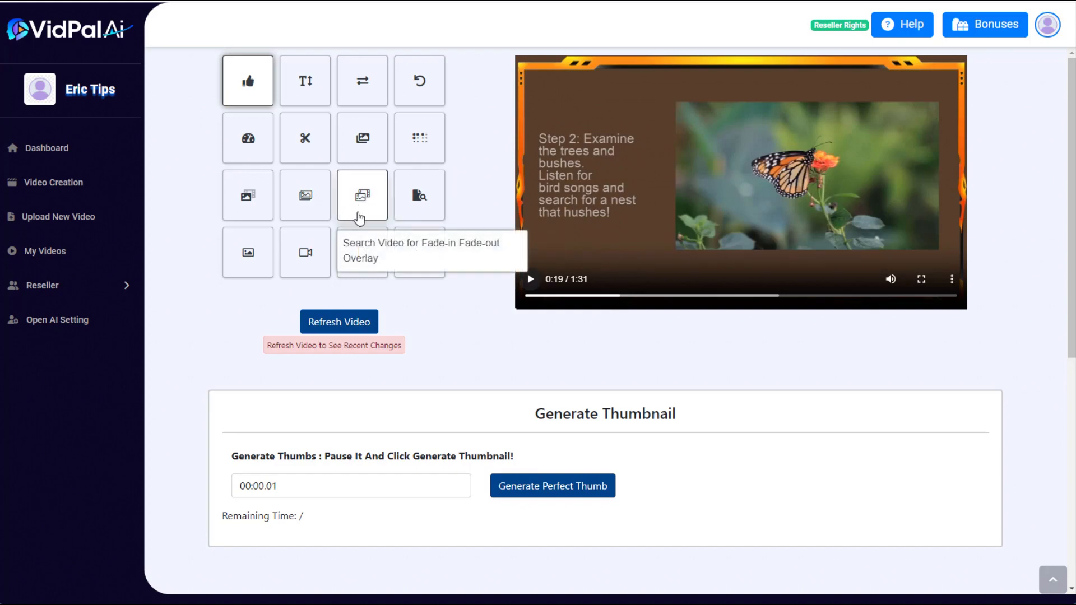
- Search the fade-in fade-out overlay images for "bird nest" and add the nest holding two speckled eggs among branches
{"action": "left_click", "coordinate": [305, 195]}
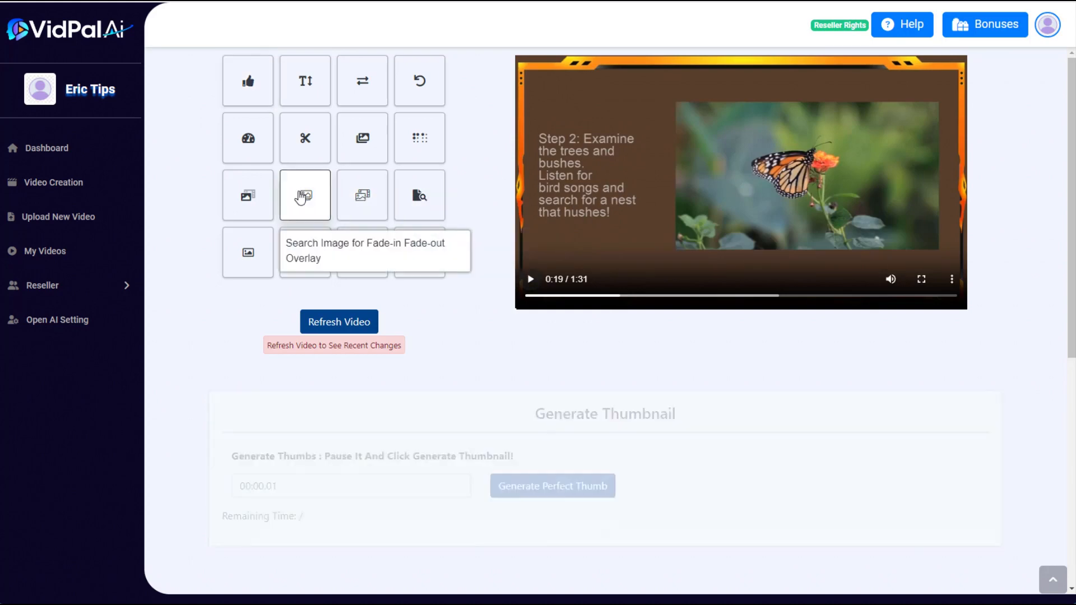
{"action": "left_click", "coordinate": [272, 475]}
{"action": "type", "text": "bird nest"}
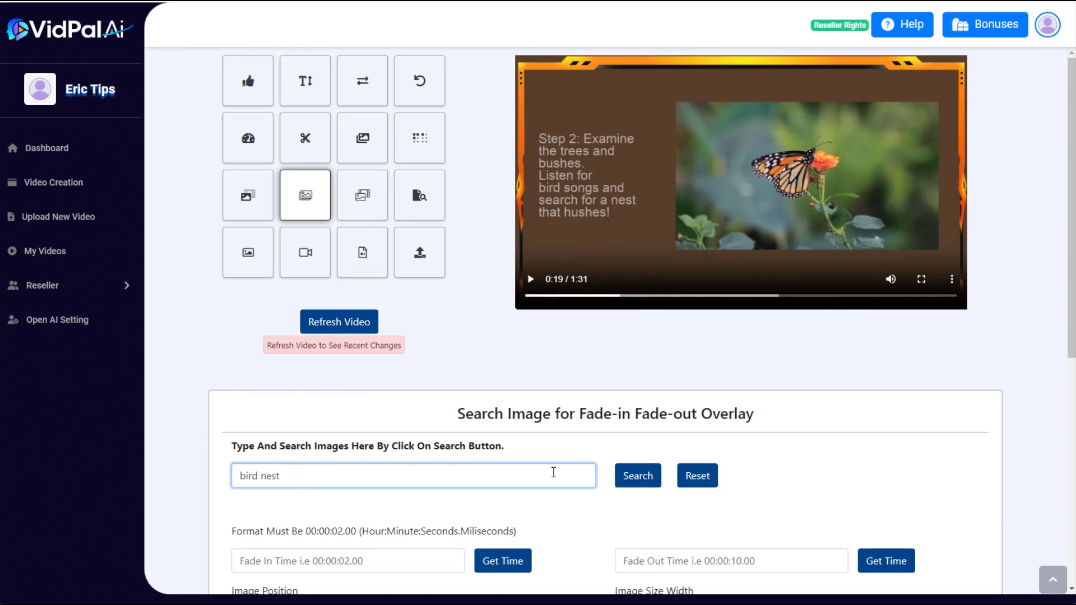
{"action": "left_click", "coordinate": [631, 468]}
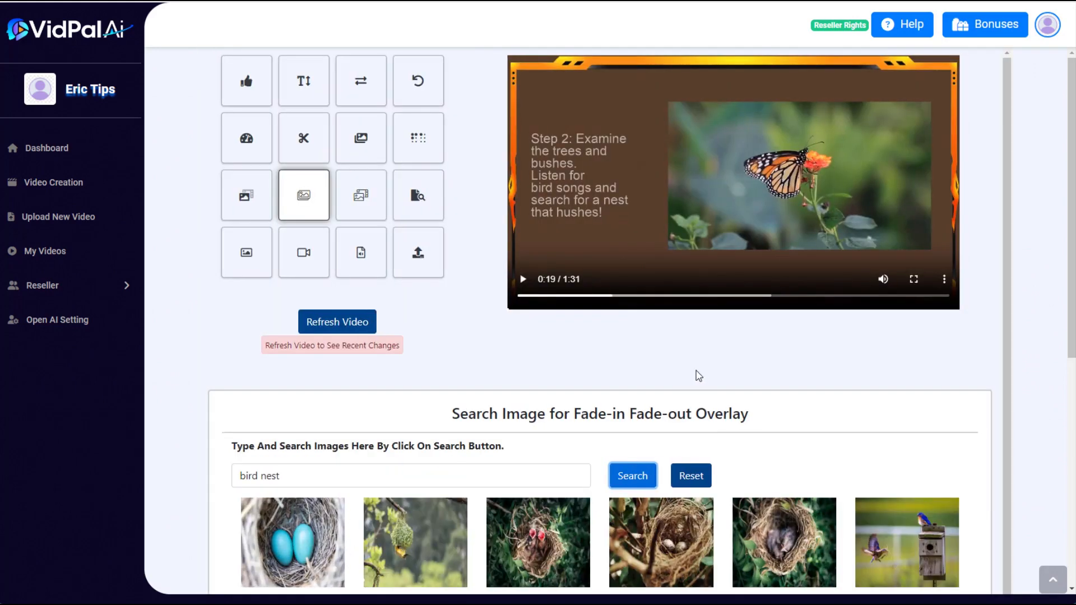
{"action": "scroll", "coordinate": [689, 368], "scroll_direction": "down", "scroll_amount": 2}
{"action": "scroll", "coordinate": [785, 312], "scroll_direction": "down", "scroll_amount": 3}
{"action": "scroll", "coordinate": [837, 426], "scroll_direction": "up", "scroll_amount": 1}
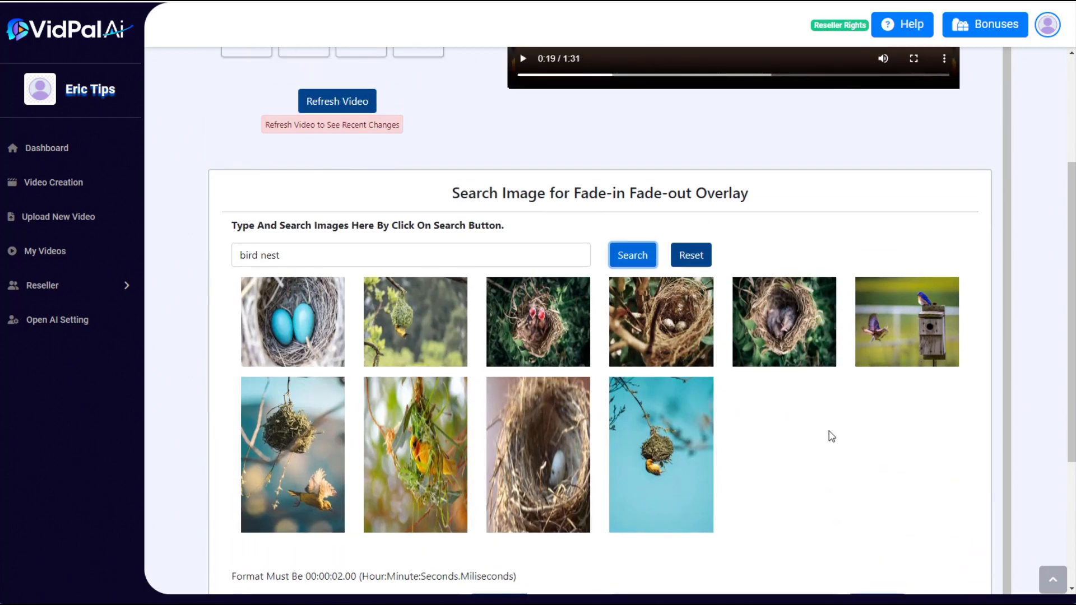
{"action": "left_click", "coordinate": [684, 294]}
- Place the bird nest image beside the Step 2 text in the video and shrink it to a width of about 1077
{"action": "scroll", "coordinate": [792, 504], "scroll_direction": "up", "scroll_amount": 1}
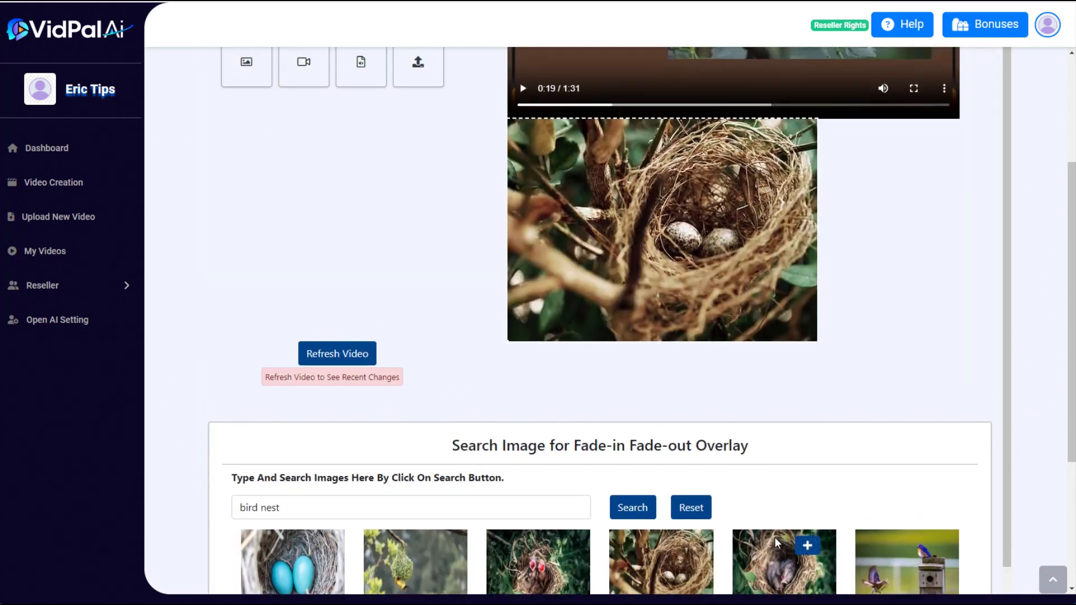
{"action": "scroll", "coordinate": [903, 380], "scroll_direction": "up", "scroll_amount": 3}
{"action": "left_click_drag", "start_coordinate": [642, 436], "coordinate": [753, 184]}
{"action": "left_click_drag", "start_coordinate": [768, 275], "coordinate": [821, 268]}
- Set the bird nest image to fade in at 0:19 and fade out at 0:27, when the Step 3 text starts
{"action": "scroll", "coordinate": [512, 405], "scroll_direction": "down", "scroll_amount": 12}
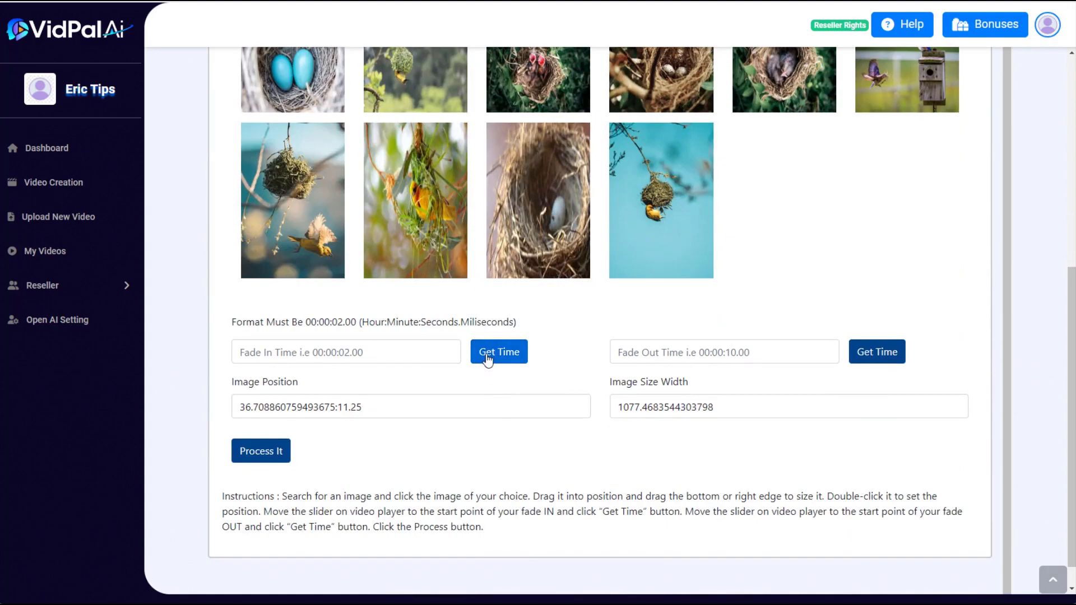
{"action": "left_click", "coordinate": [499, 351]}
{"action": "scroll", "coordinate": [643, 399], "scroll_direction": "up", "scroll_amount": 1}
{"action": "scroll", "coordinate": [644, 399], "scroll_direction": "up", "scroll_amount": 10}
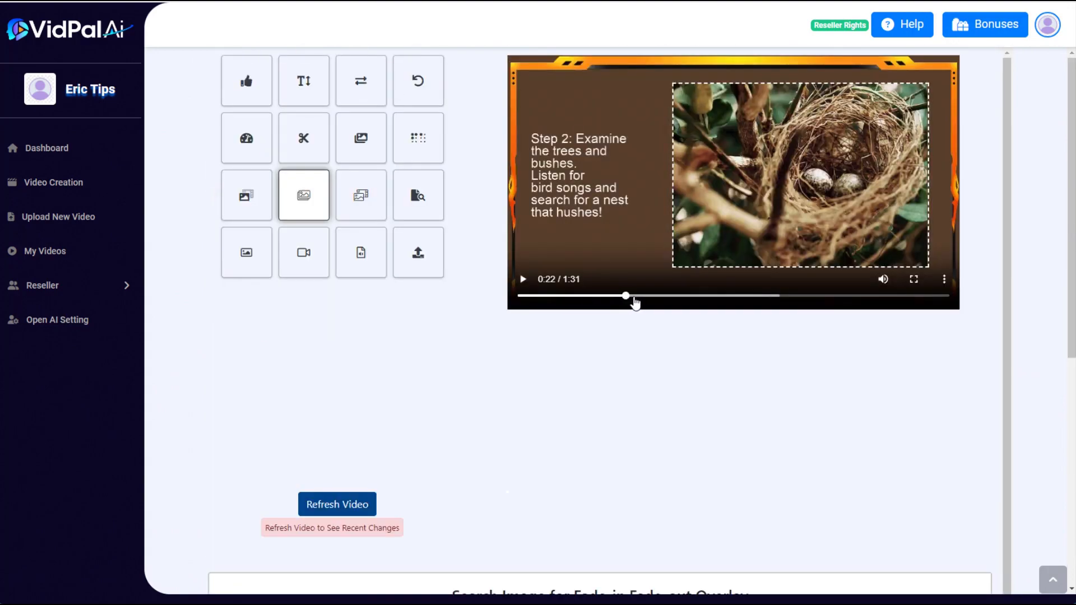
{"action": "left_click_drag", "start_coordinate": [644, 302], "coordinate": [656, 303]}
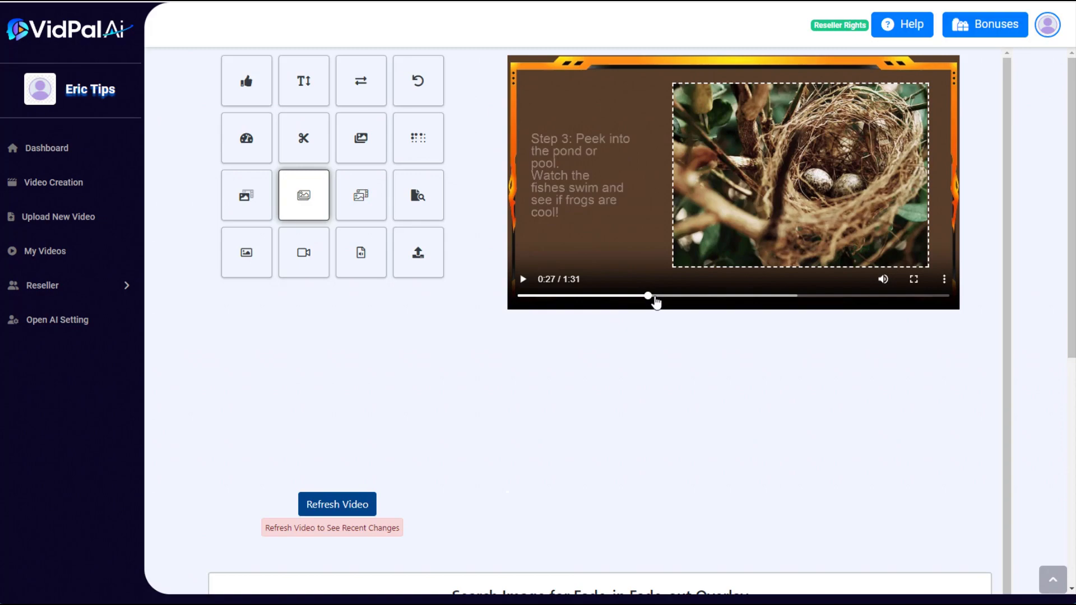
{"action": "scroll", "coordinate": [588, 392], "scroll_direction": "down", "scroll_amount": 10}
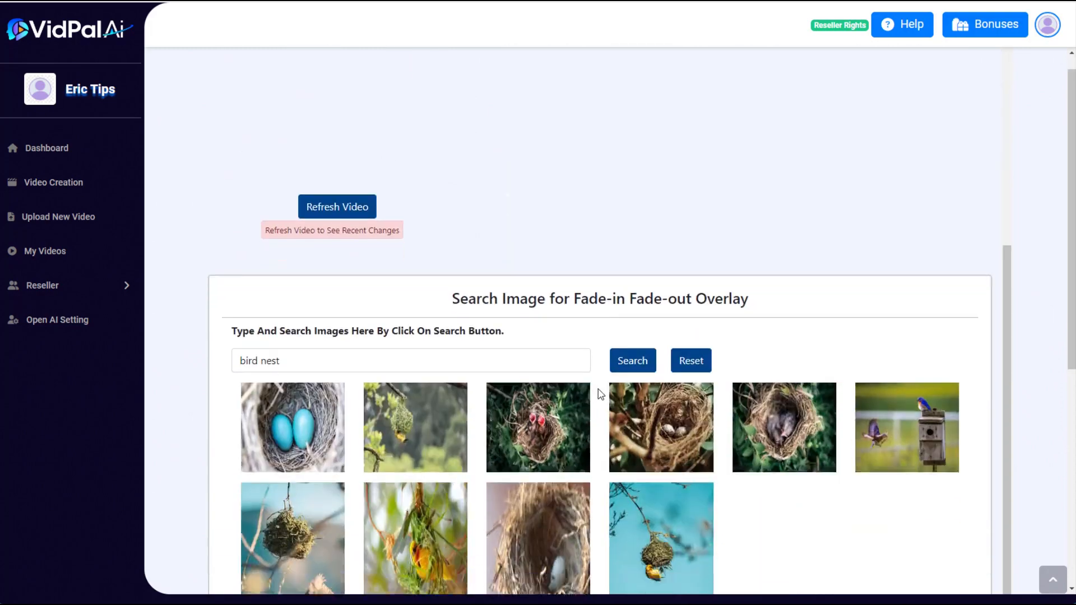
{"action": "left_click", "coordinate": [878, 417]}
- Process the bird nest overlay and review the video up to 0:27, pausing at the start of the Step 3 slide
{"action": "left_click", "coordinate": [260, 514]}
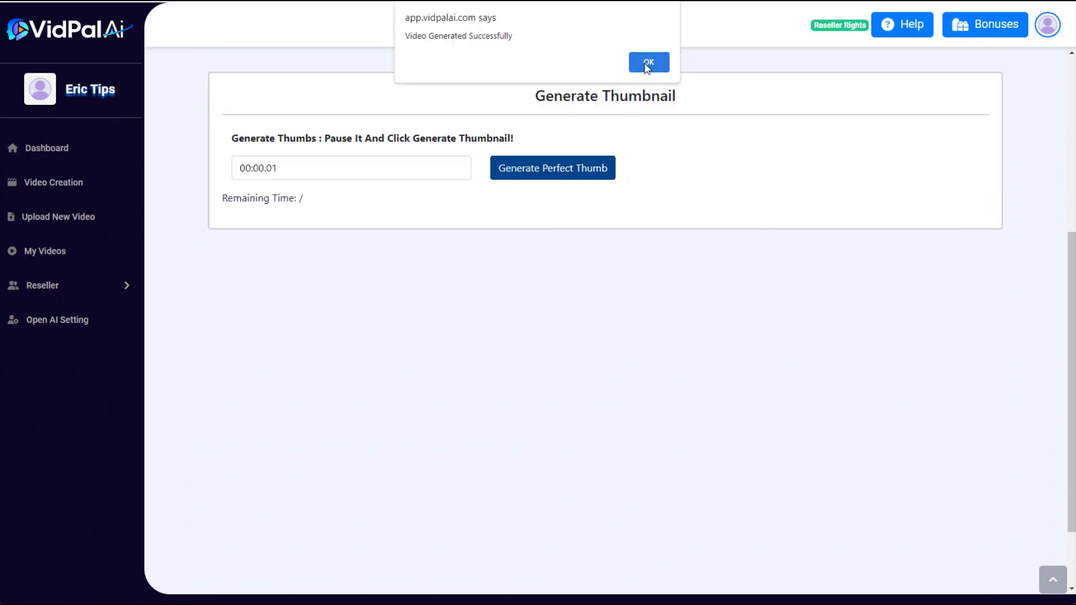
{"action": "left_click", "coordinate": [647, 65]}
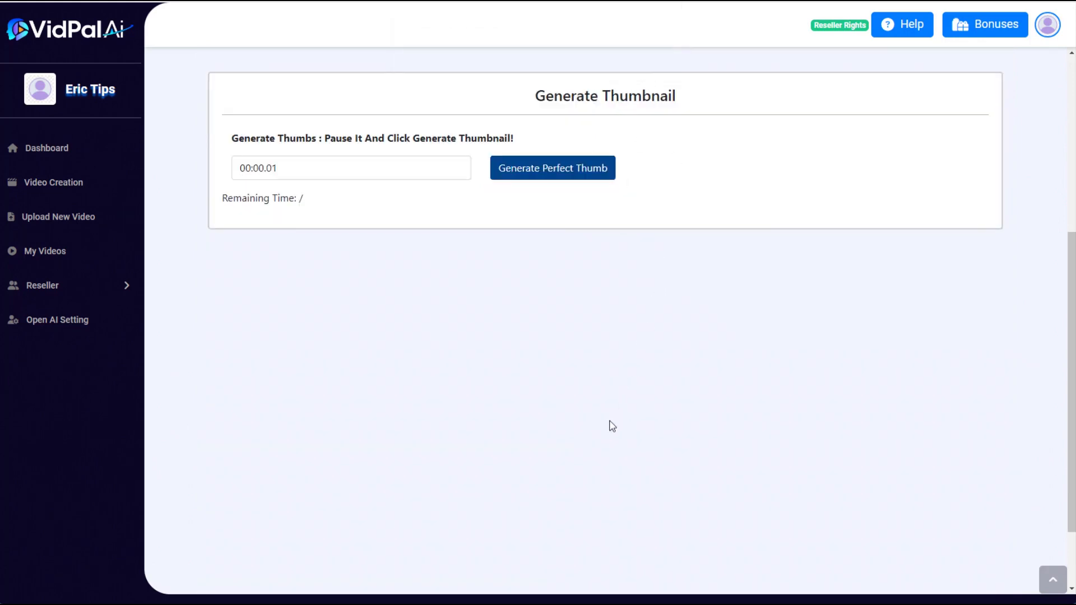
{"action": "scroll", "coordinate": [613, 437], "scroll_direction": "up", "scroll_amount": 5}
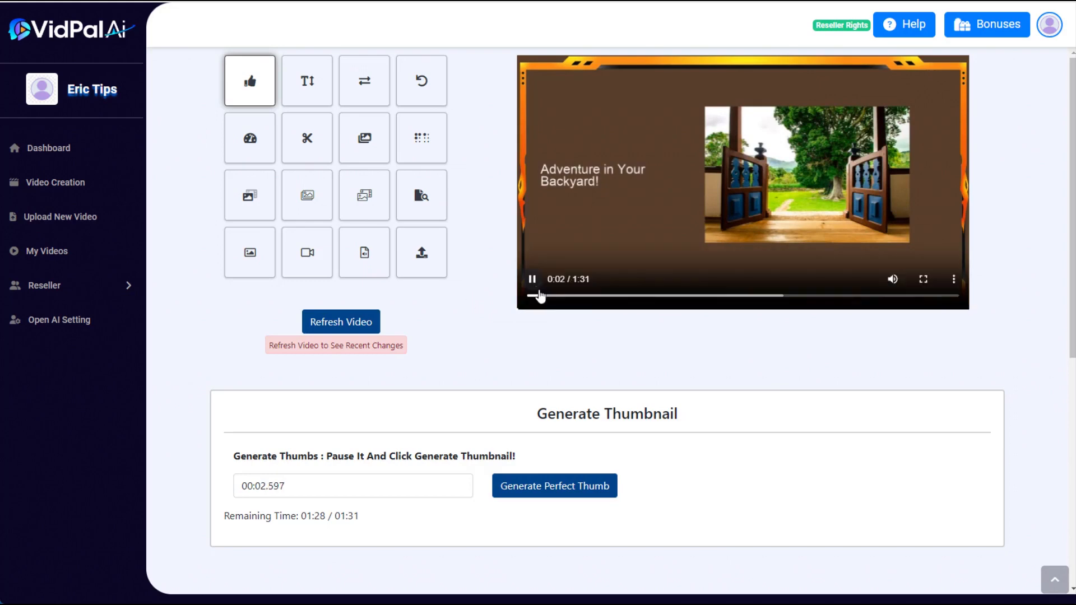
{"action": "left_click", "coordinate": [569, 294]}
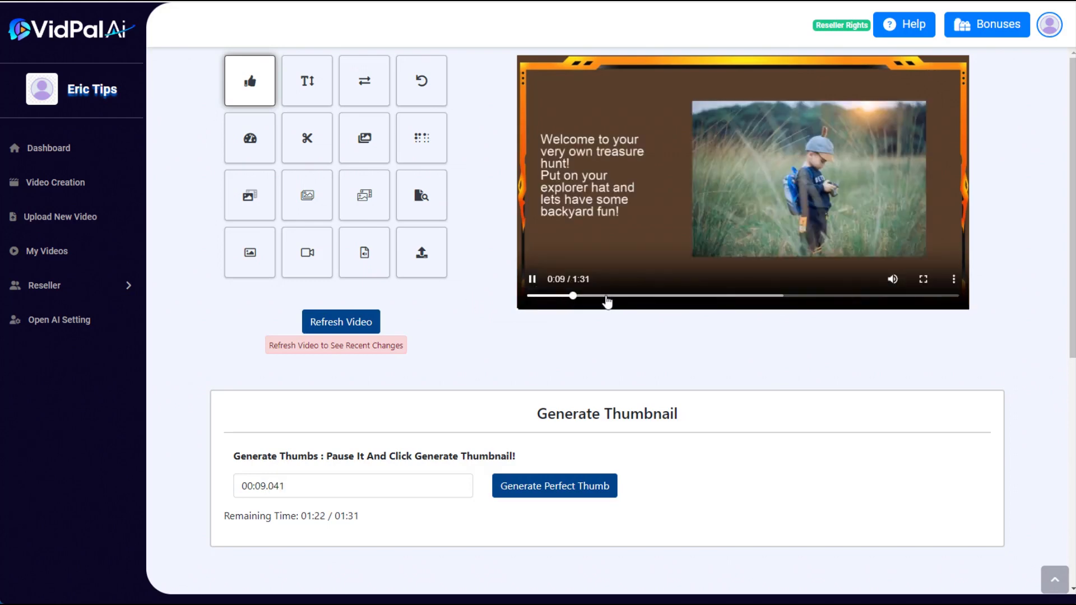
{"action": "left_click", "coordinate": [604, 295]}
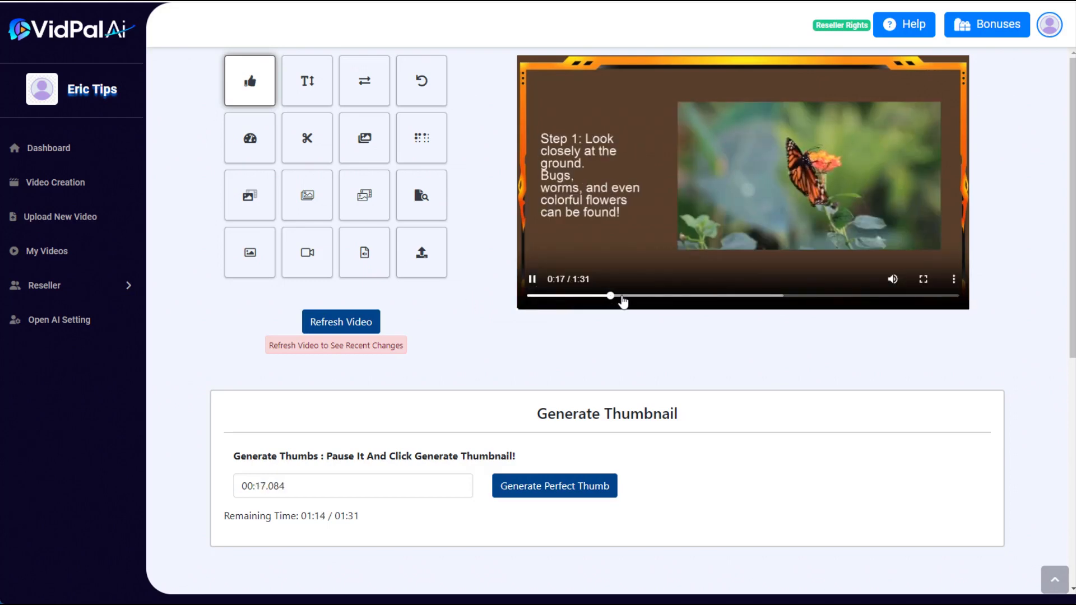
{"action": "left_click", "coordinate": [622, 295]}
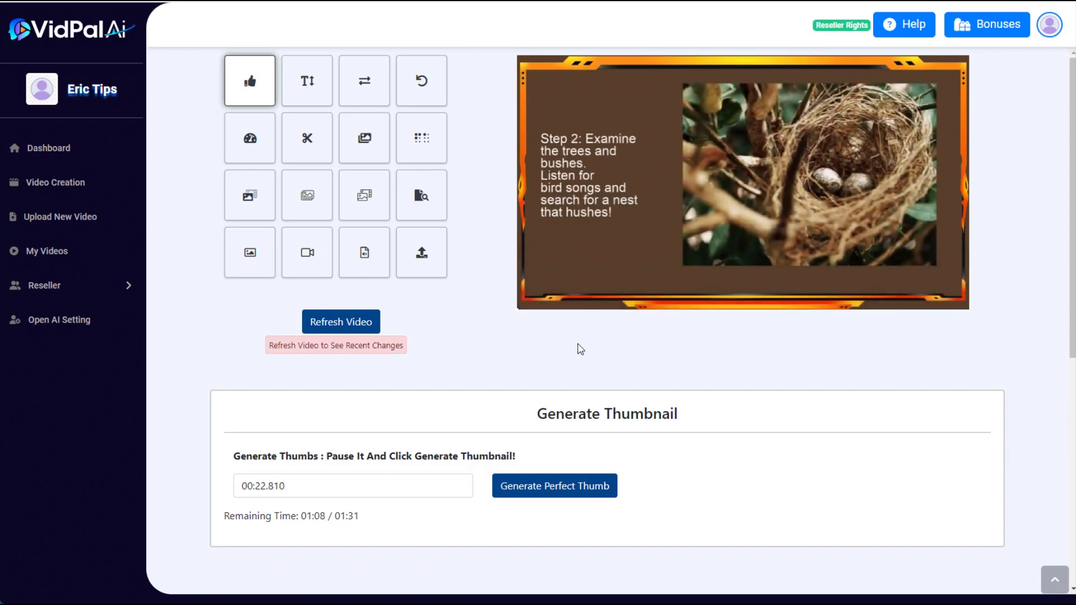
{"action": "mouse_move", "coordinate": [522, 286]}
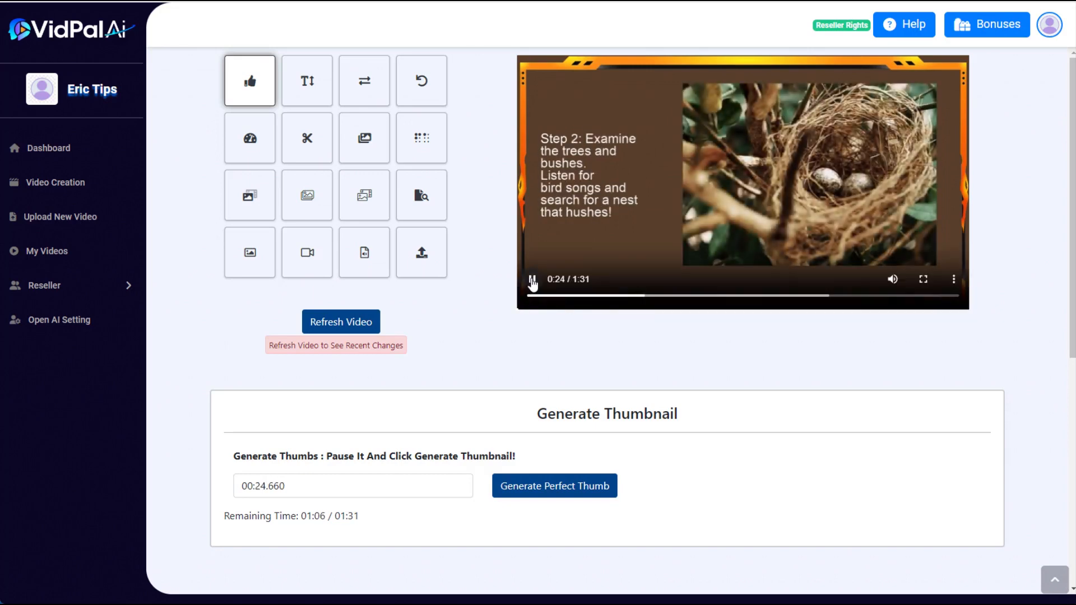
{"action": "left_click", "coordinate": [532, 280]}
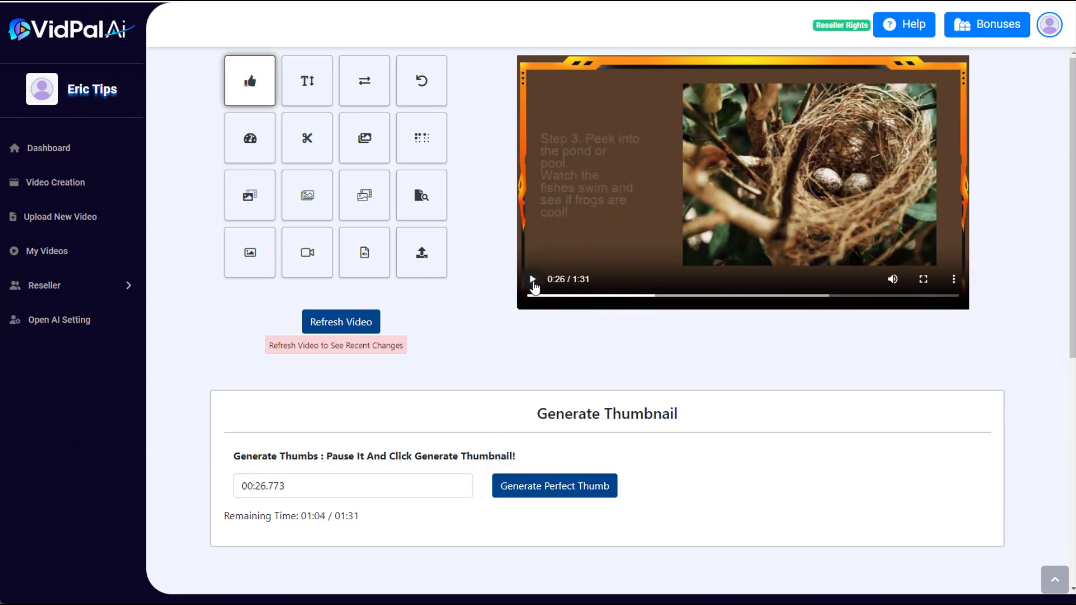
{"action": "left_click", "coordinate": [533, 281]}
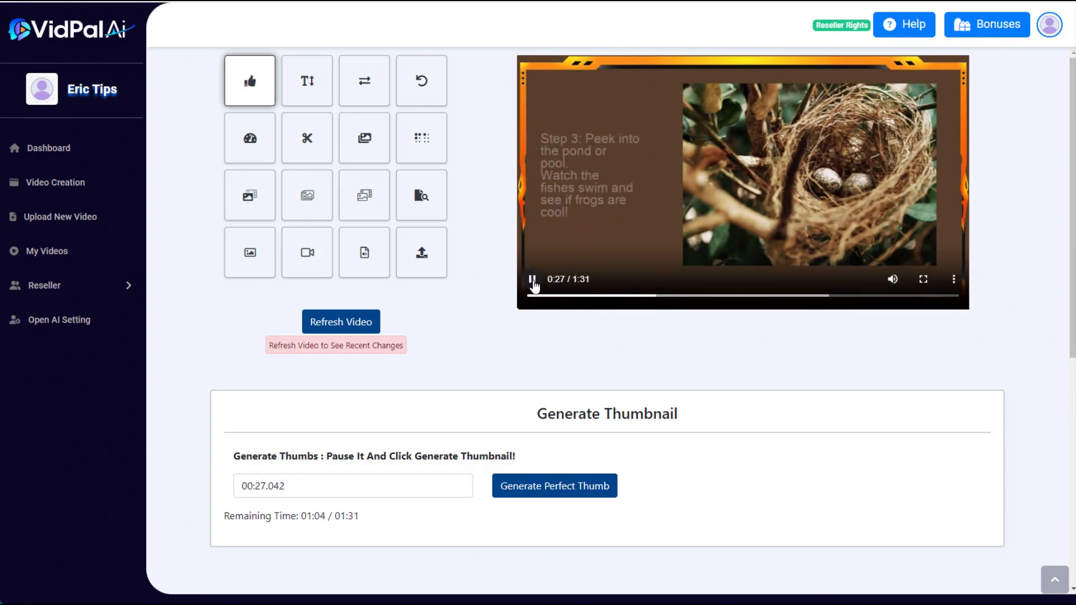
{"action": "left_click", "coordinate": [533, 280]}
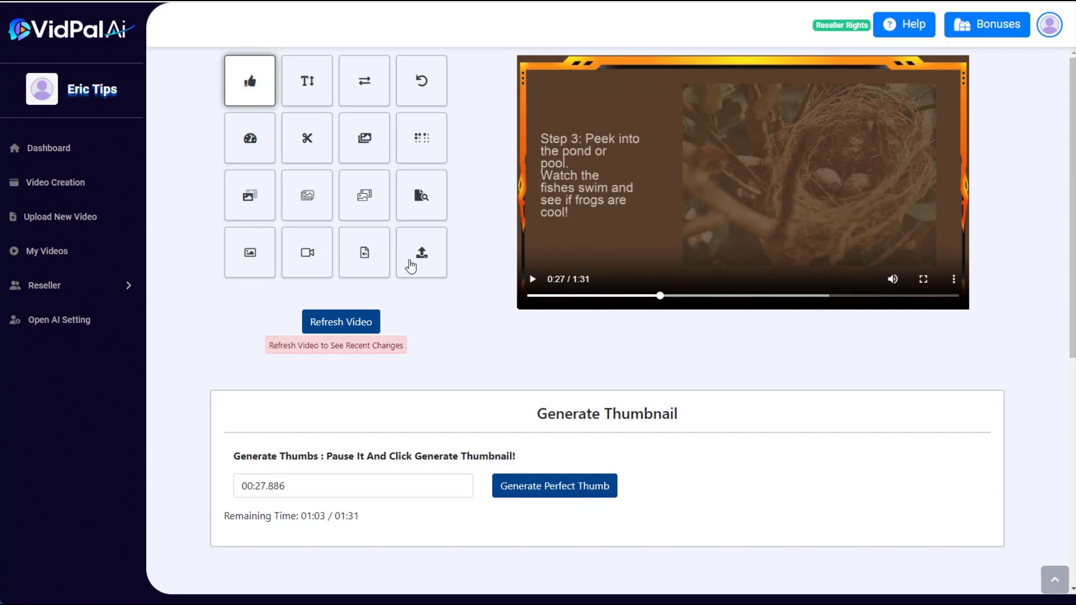
- Search the fade-in fade-out overlay videos for "frog" and add the clip of a frog in dark water beside lily pads
{"action": "left_click", "coordinate": [365, 204]}
{"action": "left_click", "coordinate": [297, 485]}
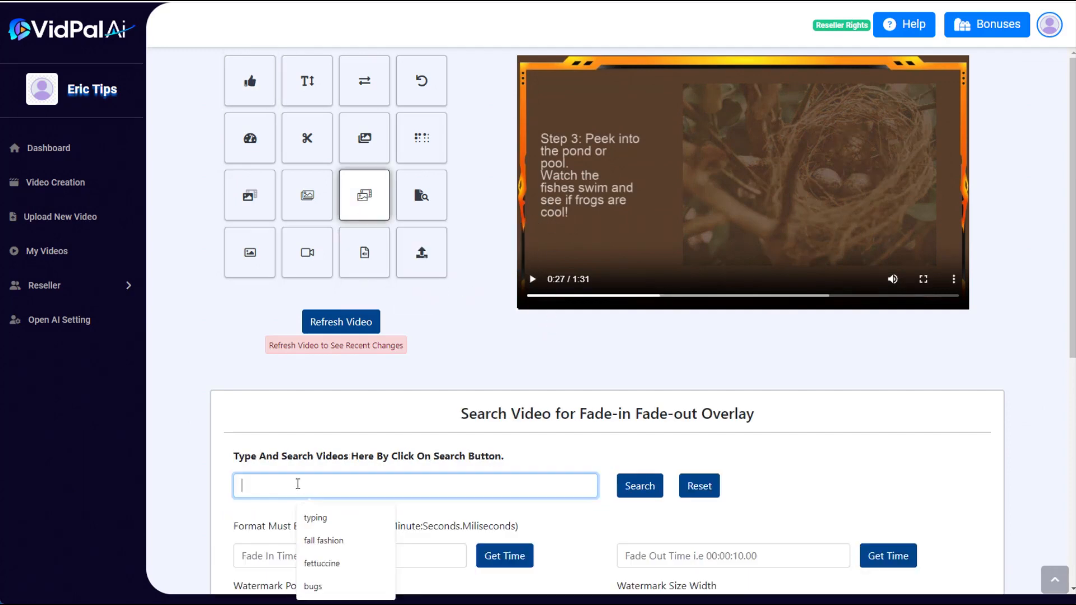
{"action": "type", "text": "frog"}
{"action": "left_click", "coordinate": [642, 487]}
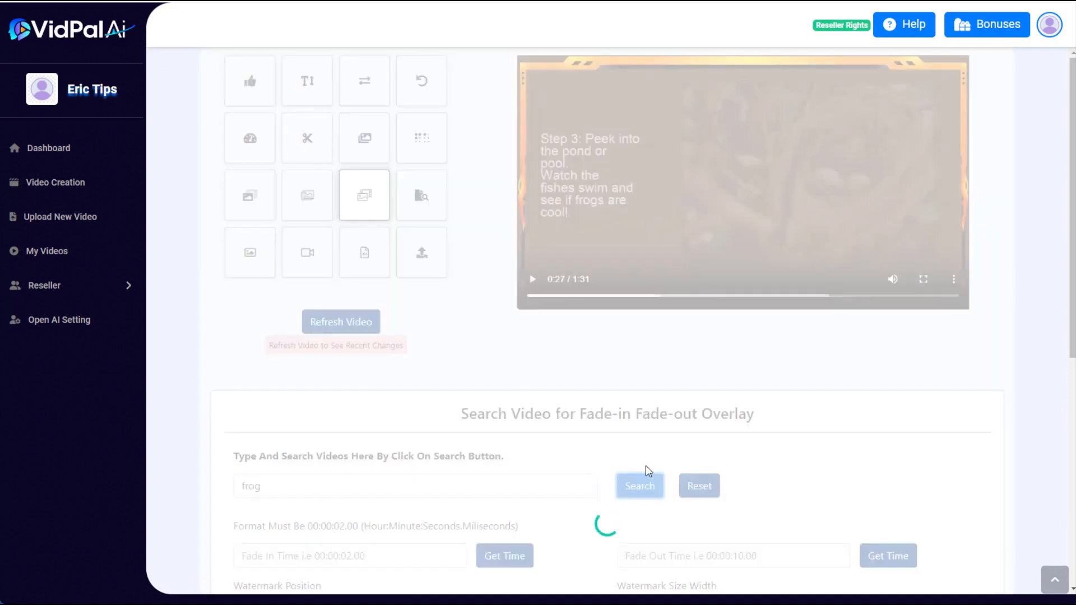
{"action": "scroll", "coordinate": [427, 334], "scroll_direction": "down", "scroll_amount": 2}
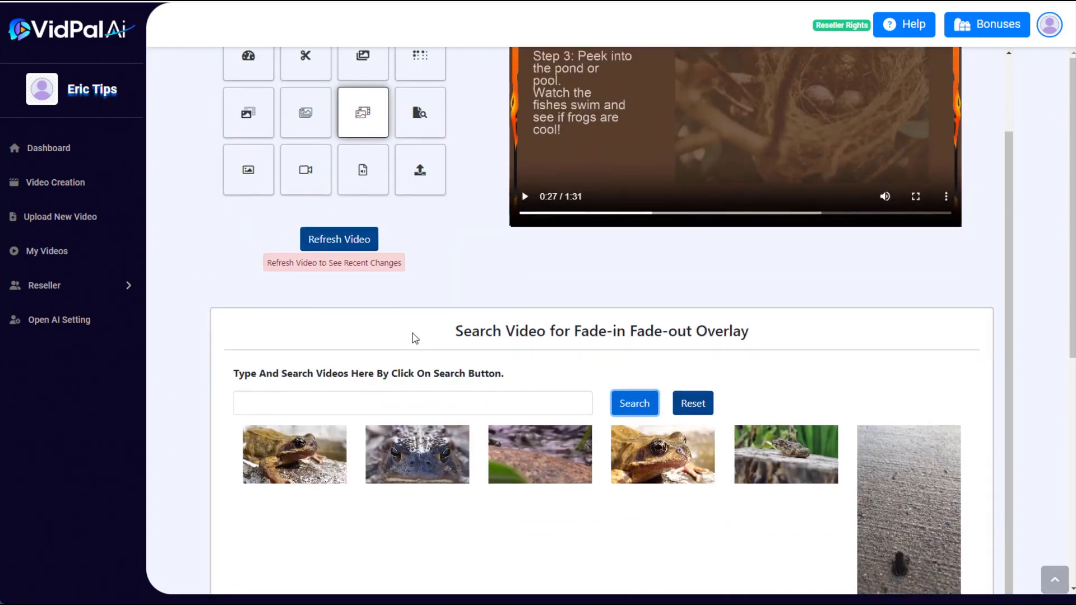
{"action": "scroll", "coordinate": [411, 337], "scroll_direction": "down", "scroll_amount": 5}
{"action": "scroll", "coordinate": [193, 339], "scroll_direction": "up", "scroll_amount": 2}
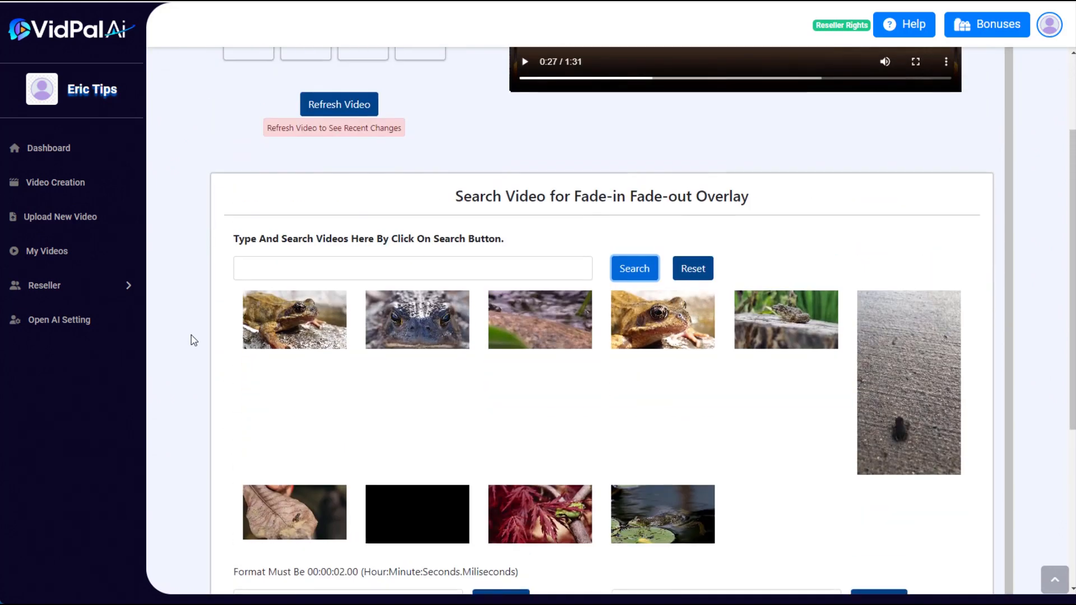
{"action": "scroll", "coordinate": [408, 345], "scroll_direction": "down", "scroll_amount": 1}
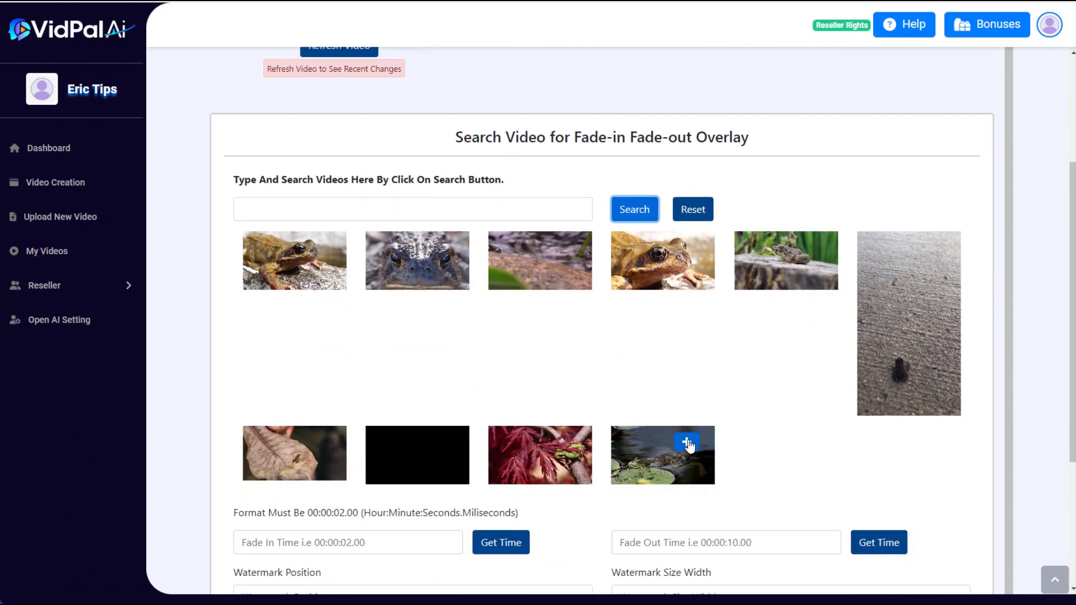
{"action": "left_click", "coordinate": [687, 444]}
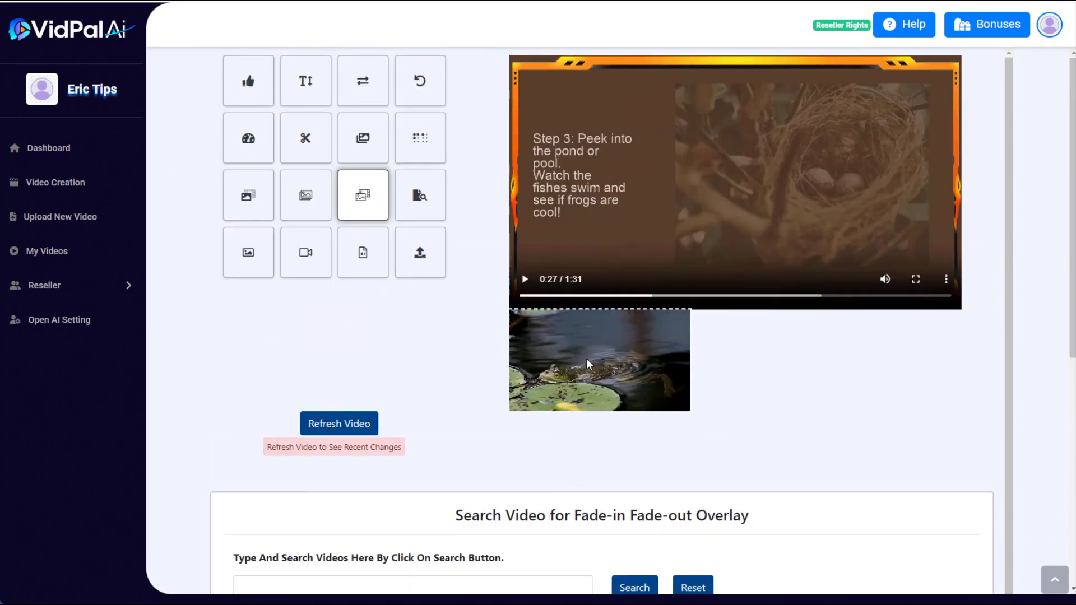
- Place the frog clip beside the Step 3 text and enlarge it to a width of about 1002
{"action": "left_click_drag", "start_coordinate": [586, 358], "coordinate": [752, 139]}
{"action": "left_click_drag", "start_coordinate": [776, 207], "coordinate": [782, 238]}
{"action": "left_click_drag", "start_coordinate": [784, 206], "coordinate": [794, 209]}
- Set the frog clip to fade in at 27.886374 and fade out at 34.792041
{"action": "scroll", "coordinate": [646, 385], "scroll_direction": "down", "scroll_amount": 1}
{"action": "scroll", "coordinate": [649, 390], "scroll_direction": "down", "scroll_amount": 8}
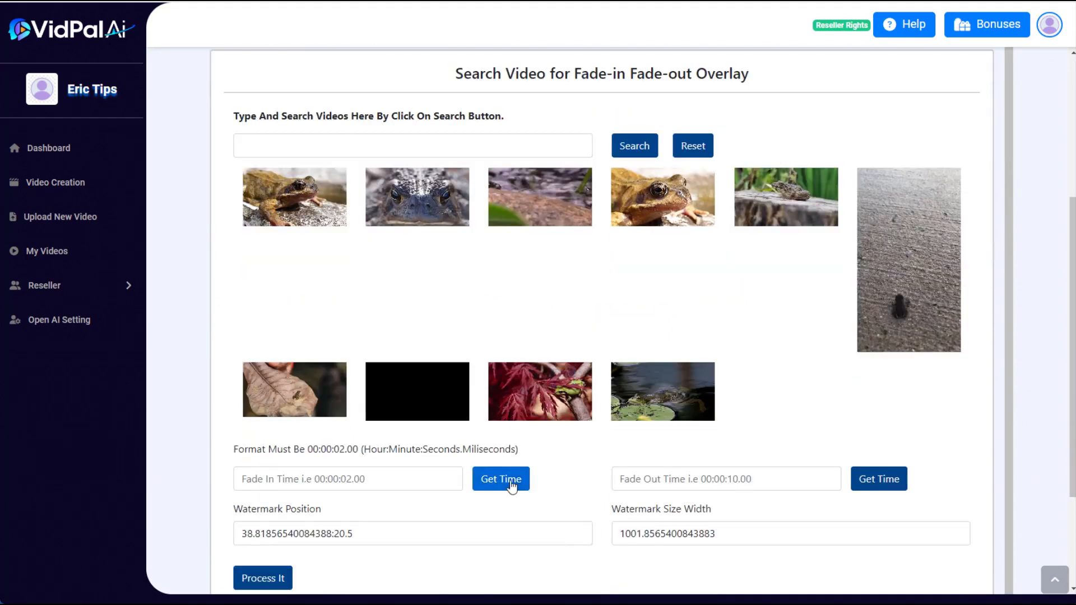
{"action": "left_click", "coordinate": [524, 478]}
{"action": "scroll", "coordinate": [603, 464], "scroll_direction": "up", "scroll_amount": 8}
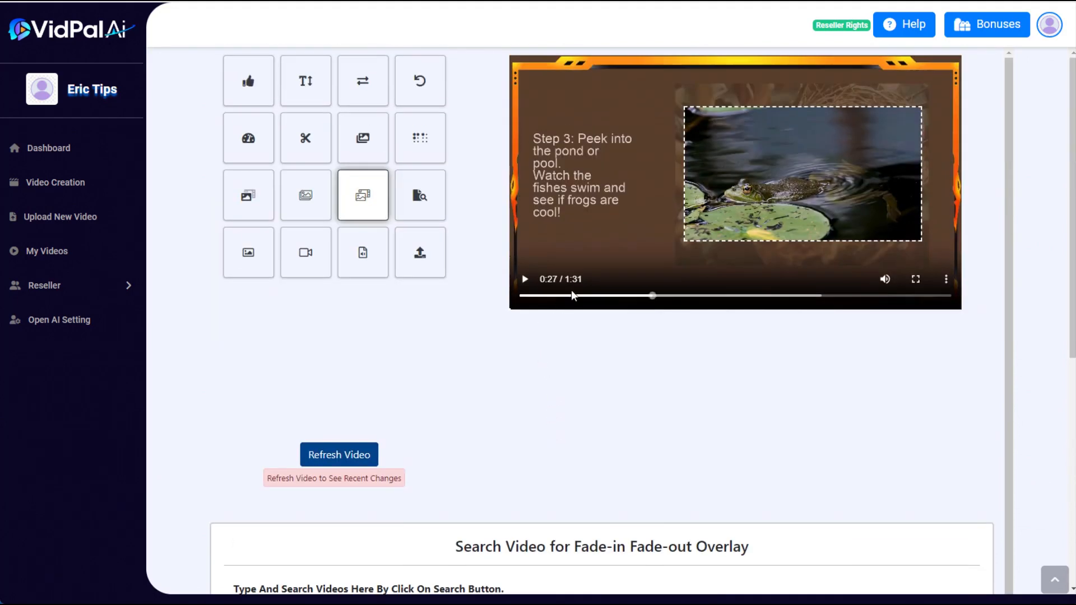
{"action": "left_click_drag", "start_coordinate": [660, 301], "coordinate": [686, 301]}
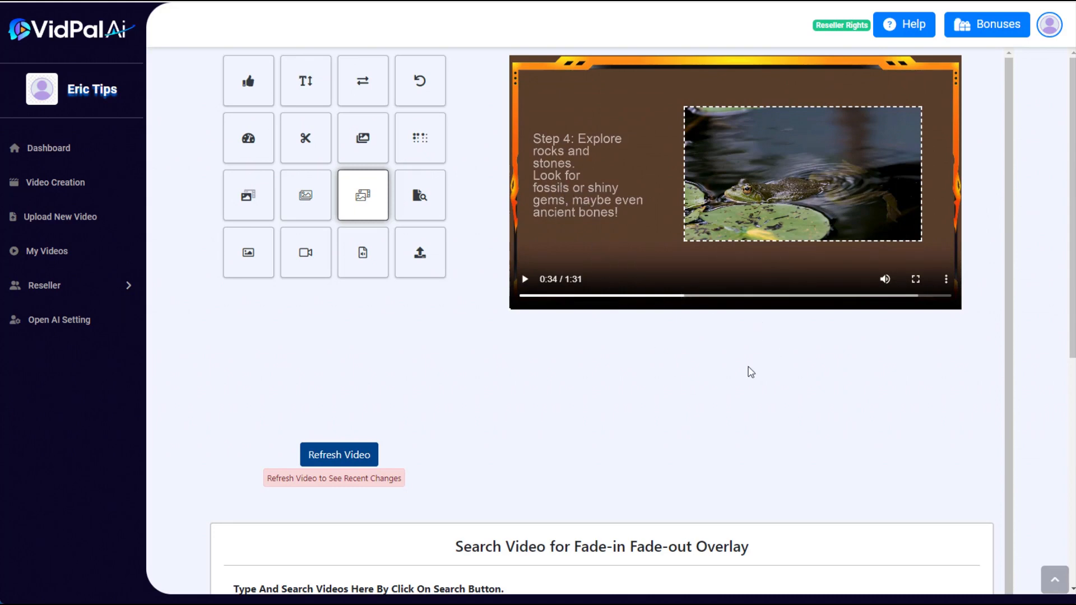
{"action": "scroll", "coordinate": [751, 372], "scroll_direction": "down", "scroll_amount": 10}
{"action": "left_click", "coordinate": [875, 417]}
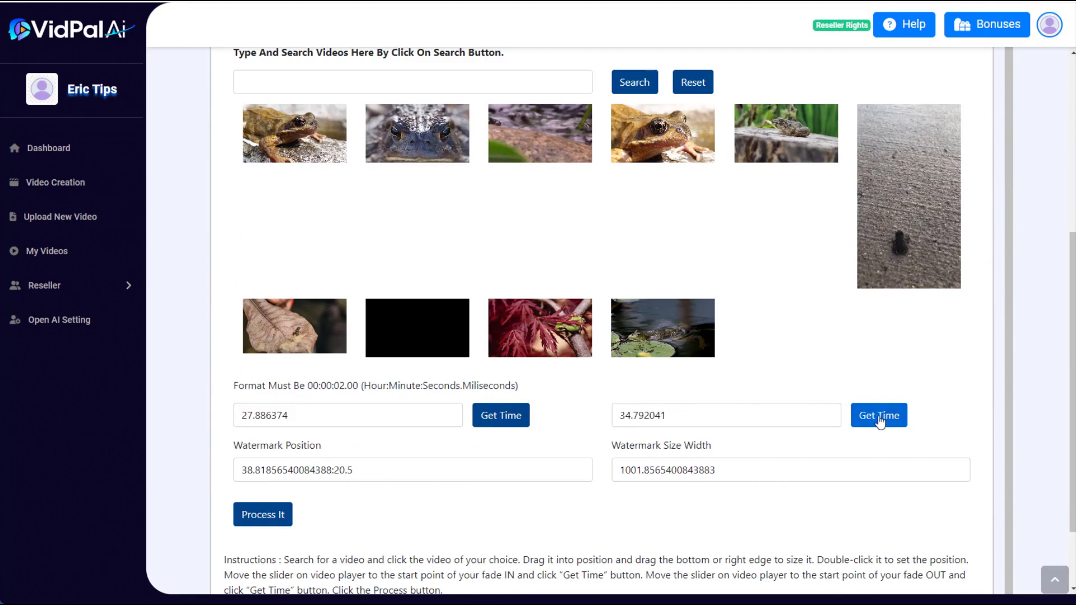
- Process the frog clip overlay and review the video up to 0:35, pausing on the Step 4 slide
{"action": "left_click", "coordinate": [262, 514]}
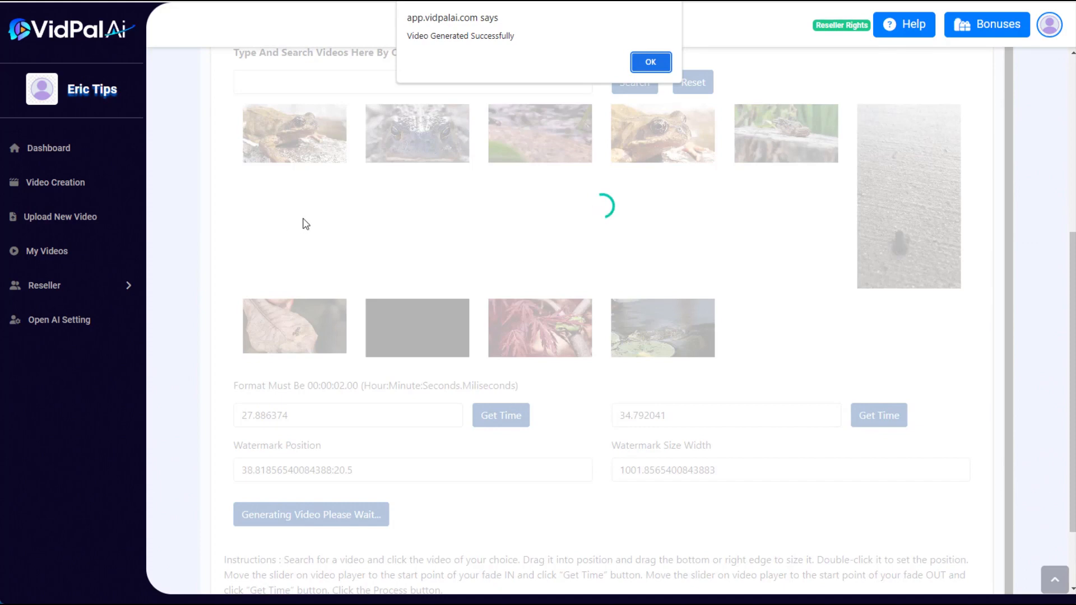
{"action": "left_click", "coordinate": [648, 62]}
{"action": "scroll", "coordinate": [594, 367], "scroll_direction": "up", "scroll_amount": 7}
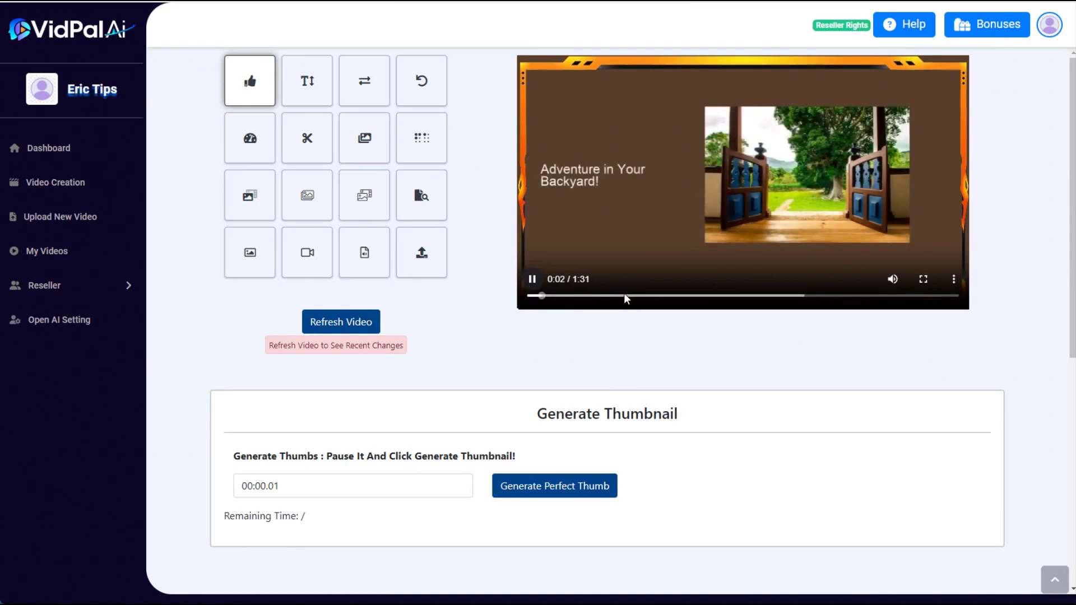
{"action": "left_click", "coordinate": [652, 297]}
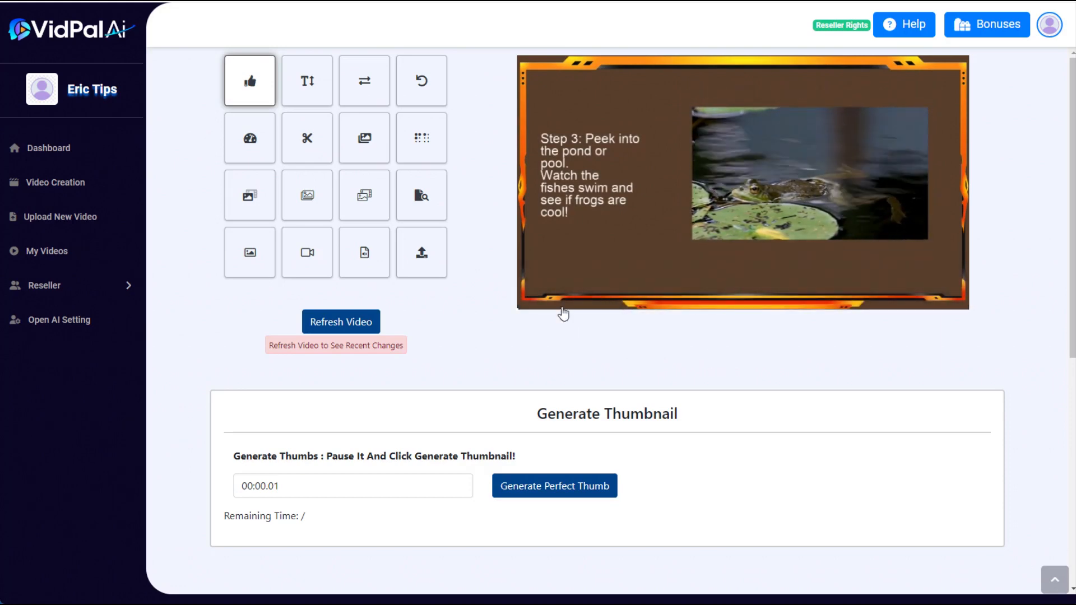
{"action": "mouse_move", "coordinate": [545, 303]}
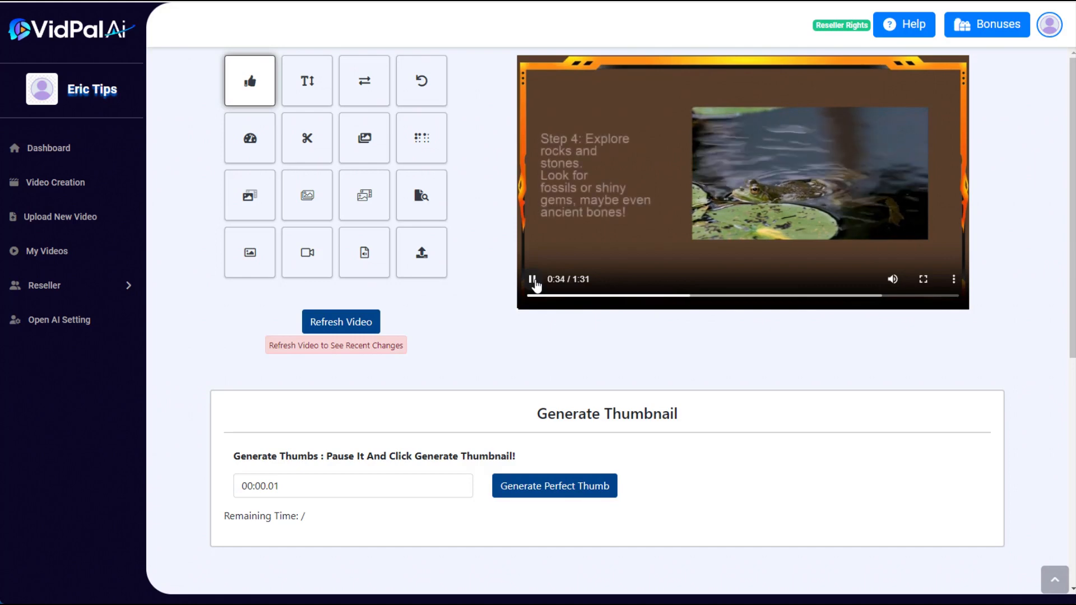
{"action": "left_click", "coordinate": [694, 296]}
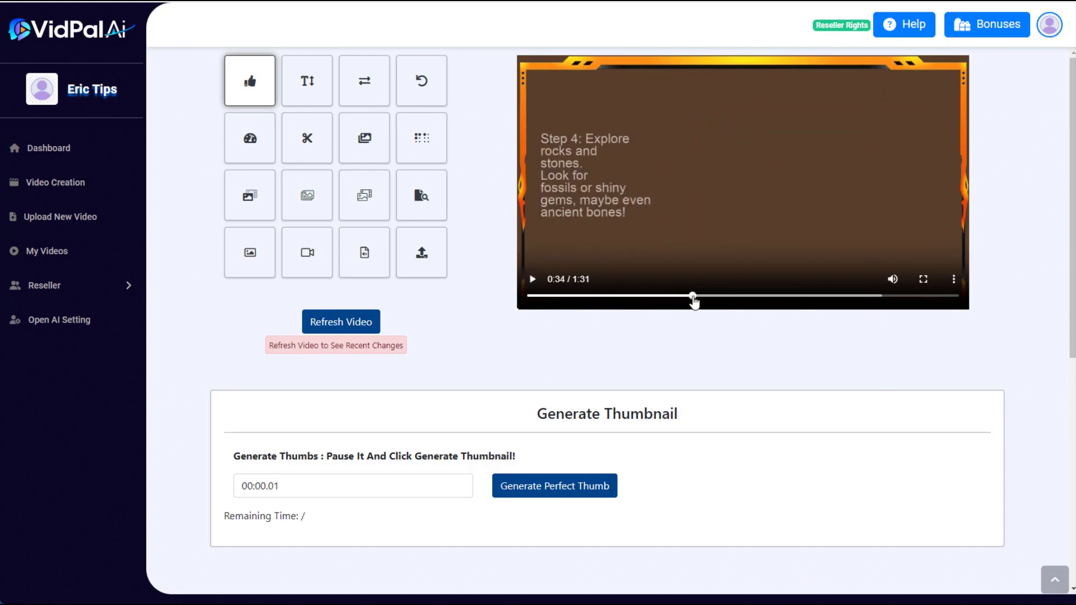
{"action": "left_click_drag", "start_coordinate": [693, 297], "coordinate": [696, 297]}
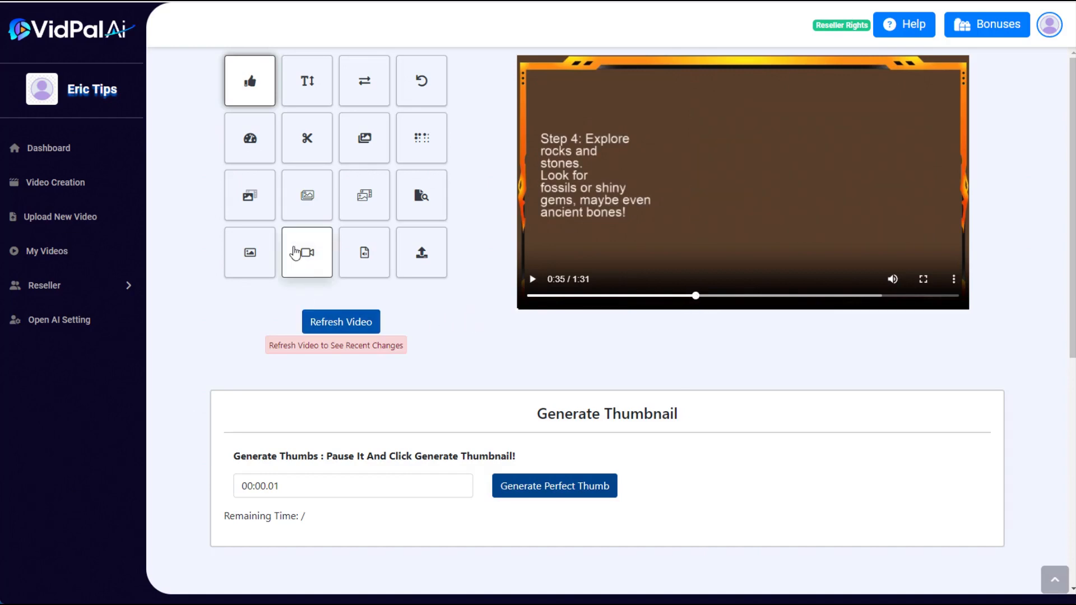
- Search the fade-in fade-out overlay images for "fossil" and add the picture of trilobite fossils in orange-brown rock
{"action": "left_click", "coordinate": [301, 197]}
{"action": "left_click", "coordinate": [305, 474]}
{"action": "type", "text": "fossil"}
{"action": "left_click", "coordinate": [639, 475]}
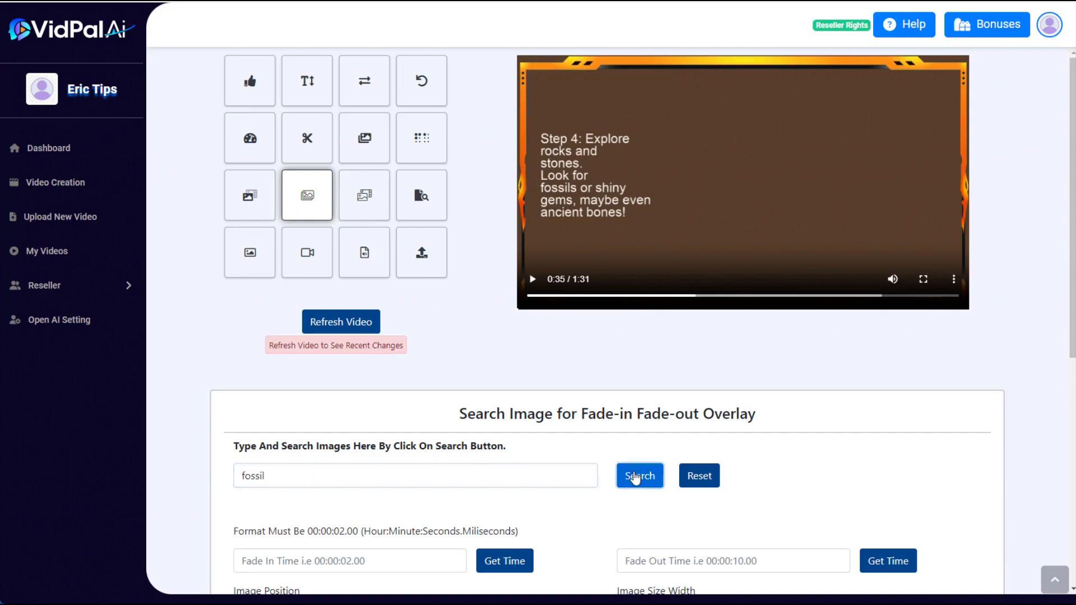
{"action": "scroll", "coordinate": [667, 426], "scroll_direction": "down", "scroll_amount": 2}
{"action": "scroll", "coordinate": [661, 426], "scroll_direction": "down", "scroll_amount": 4}
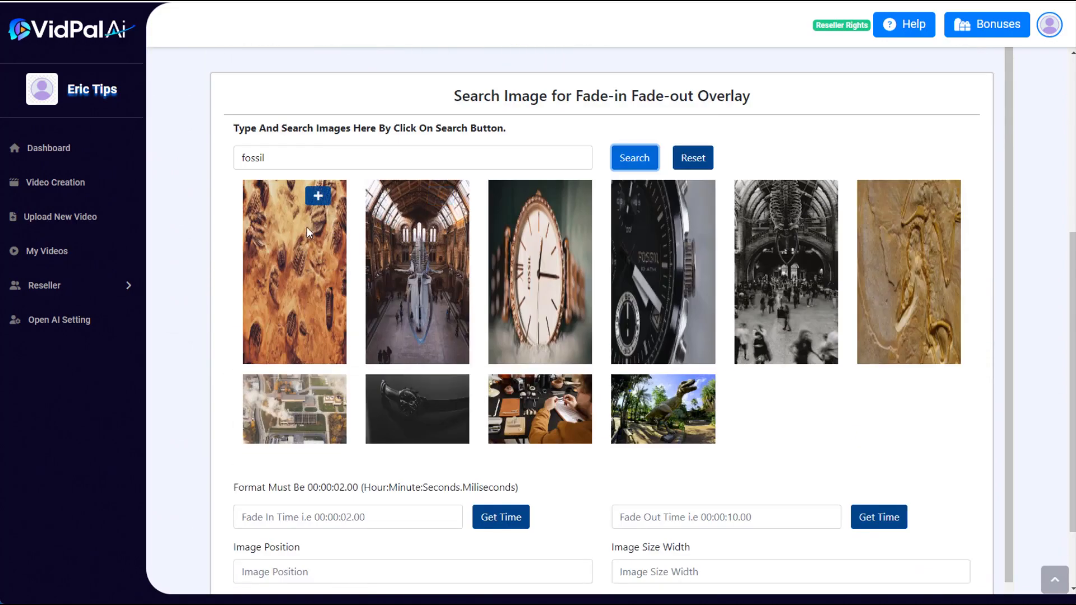
{"action": "left_click", "coordinate": [315, 193]}
- Place the fossil image beside the Step 4 text in the video at a width of about 999
{"action": "scroll", "coordinate": [627, 448], "scroll_direction": "up", "scroll_amount": 6}
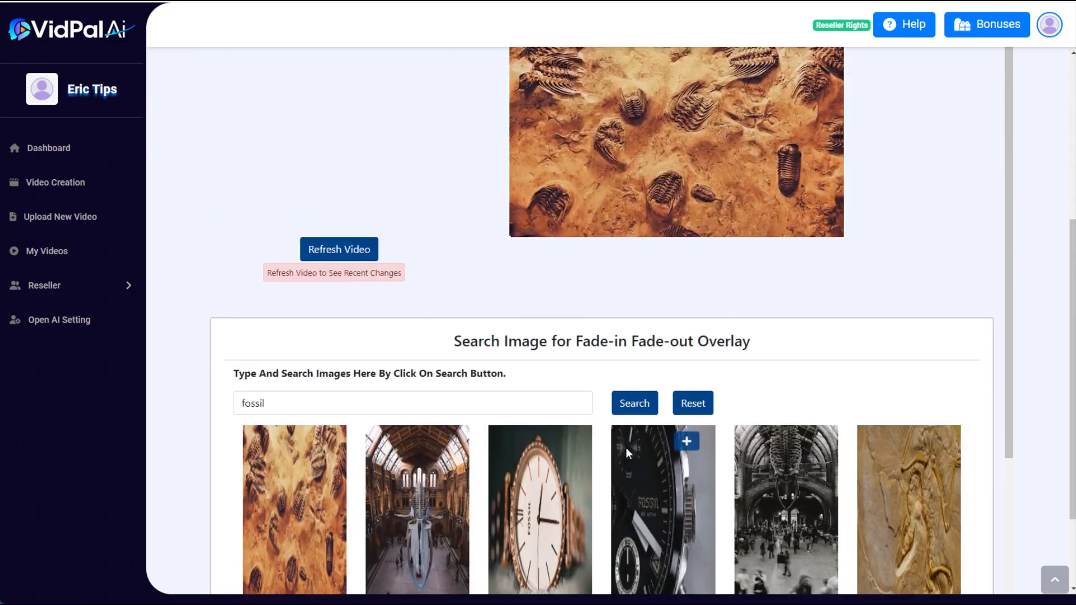
{"action": "left_click_drag", "start_coordinate": [634, 430], "coordinate": [748, 190]}
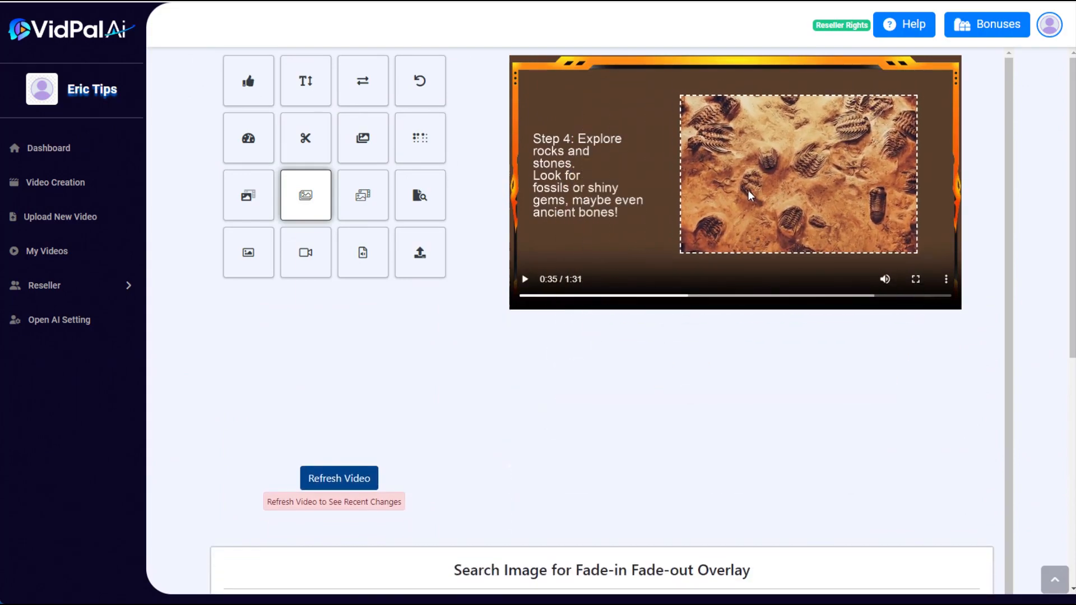
{"action": "scroll", "coordinate": [536, 392], "scroll_direction": "down", "scroll_amount": 6}
{"action": "scroll", "coordinate": [555, 413], "scroll_direction": "down", "scroll_amount": 6}
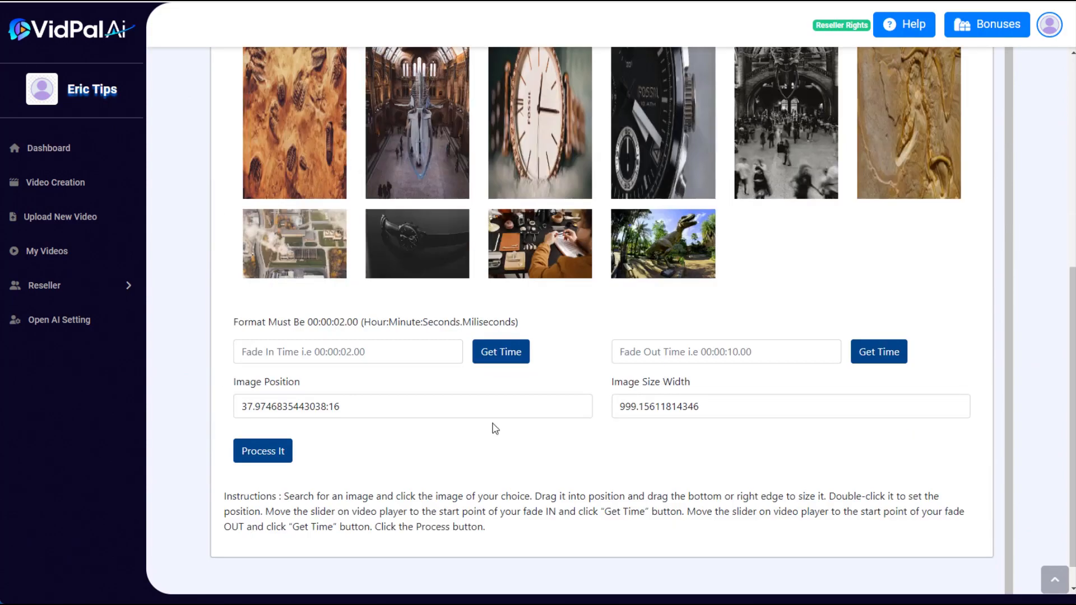
- Set the fossil image to fade in at 0:35 and fade out at 0:42
{"action": "left_click", "coordinate": [498, 350]}
{"action": "scroll", "coordinate": [650, 445], "scroll_direction": "up", "scroll_amount": 10}
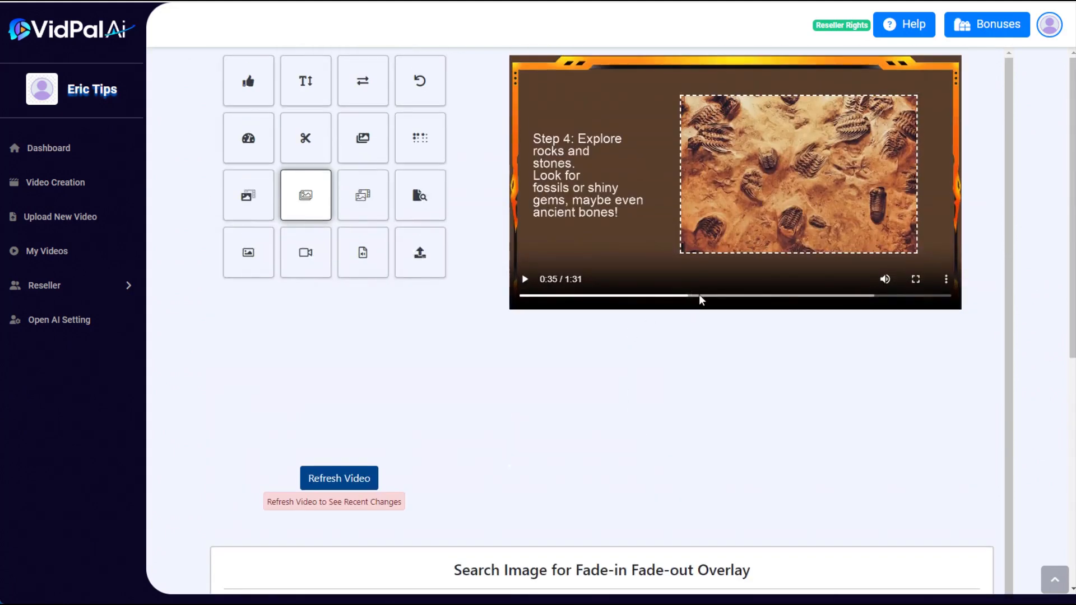
{"action": "left_click", "coordinate": [722, 296]}
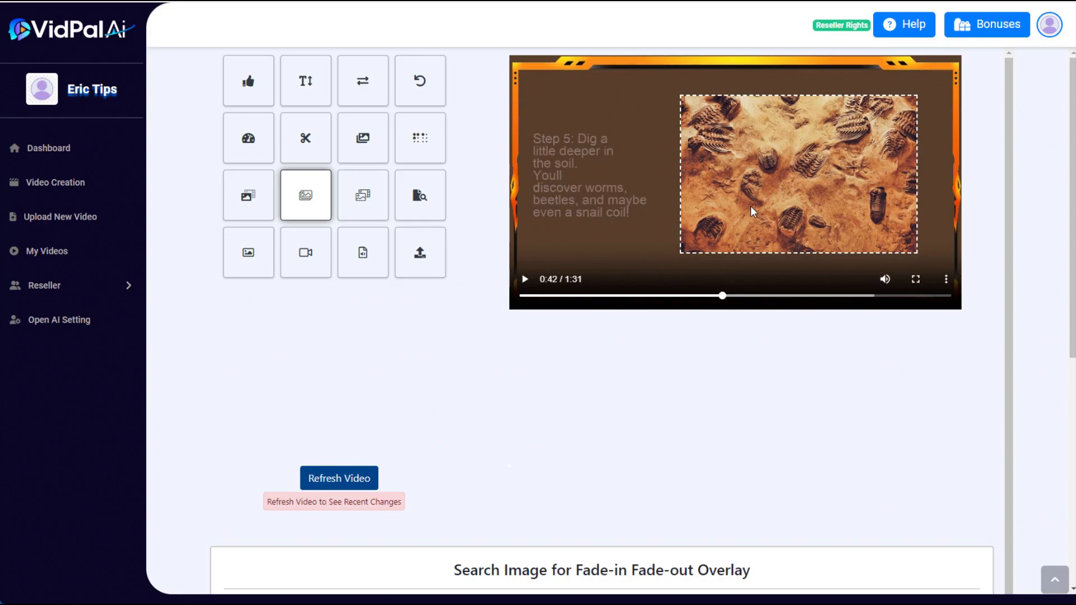
{"action": "scroll", "coordinate": [650, 372], "scroll_direction": "down", "scroll_amount": 10}
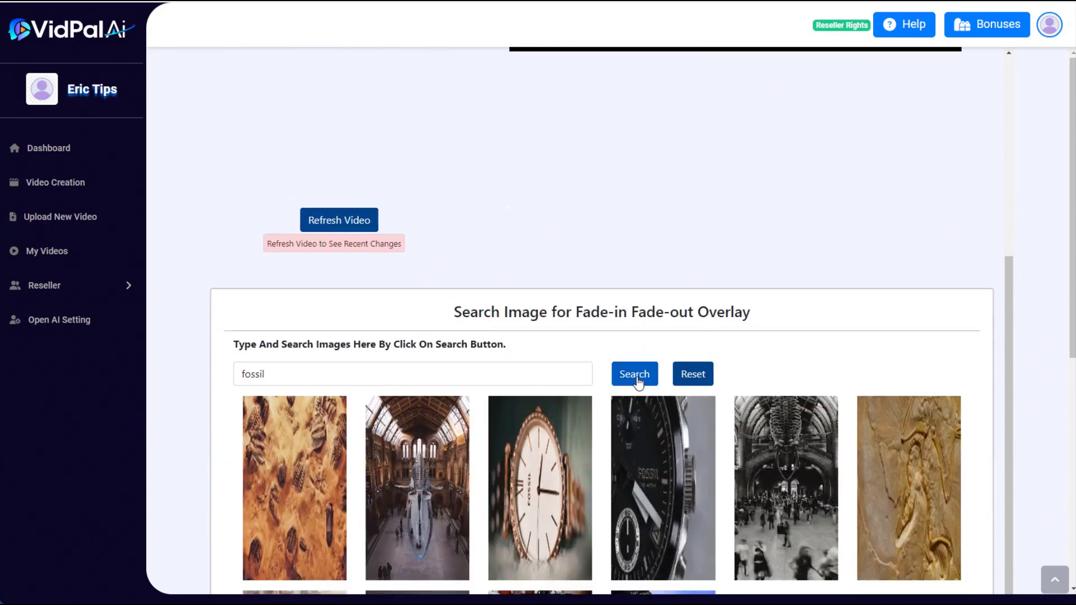
{"action": "left_click", "coordinate": [878, 351]}
- Process the fossil image overlay and review the Step 3 and Step 4 slides, pausing the video at 0:42
{"action": "left_click", "coordinate": [252, 446]}
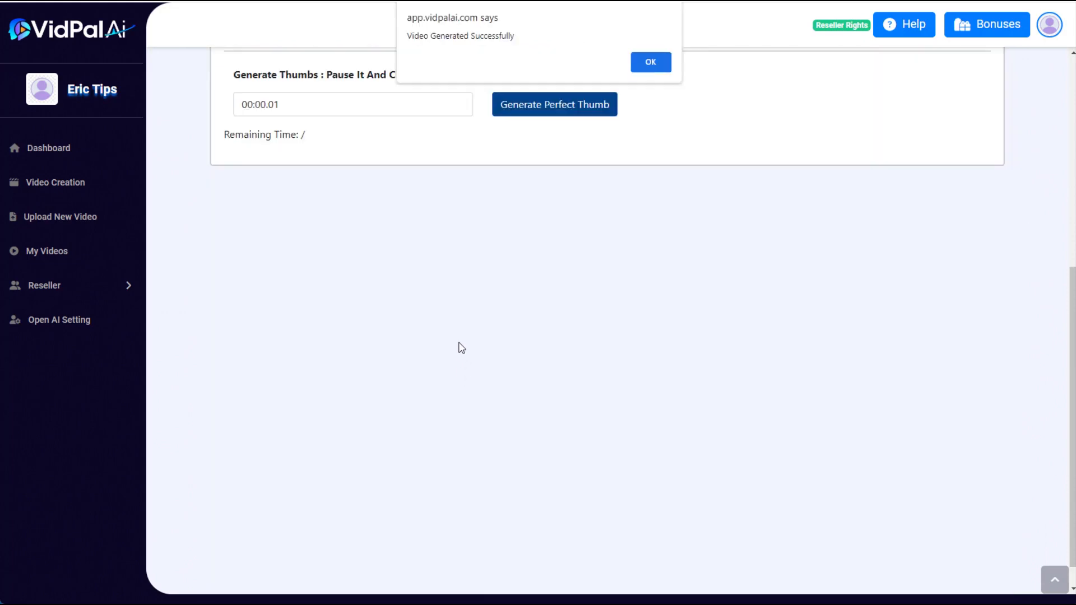
{"action": "left_click", "coordinate": [646, 63]}
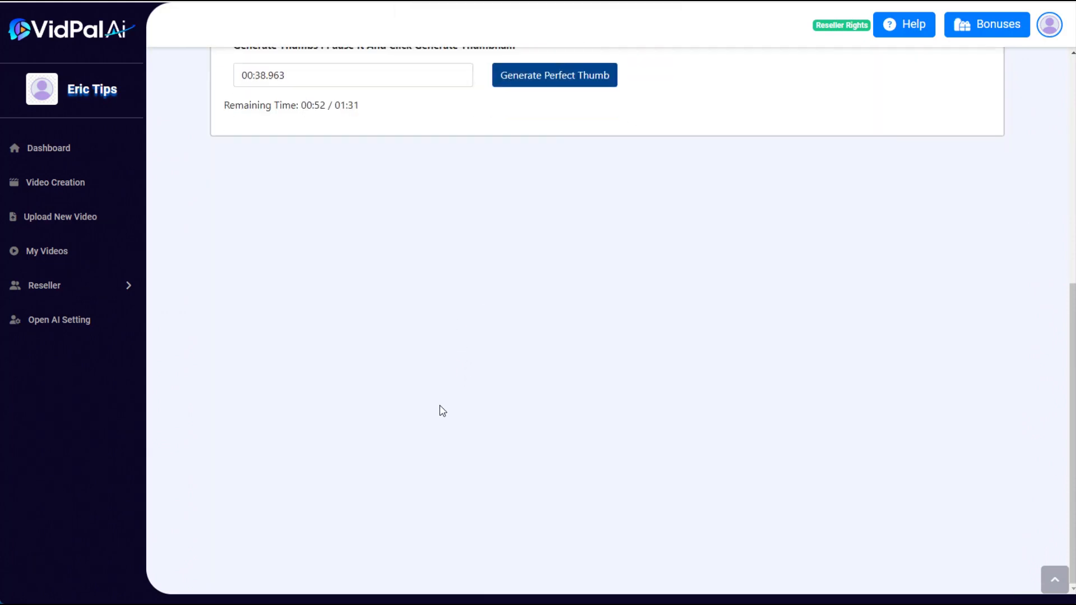
{"action": "scroll", "coordinate": [440, 415], "scroll_direction": "up", "scroll_amount": 7}
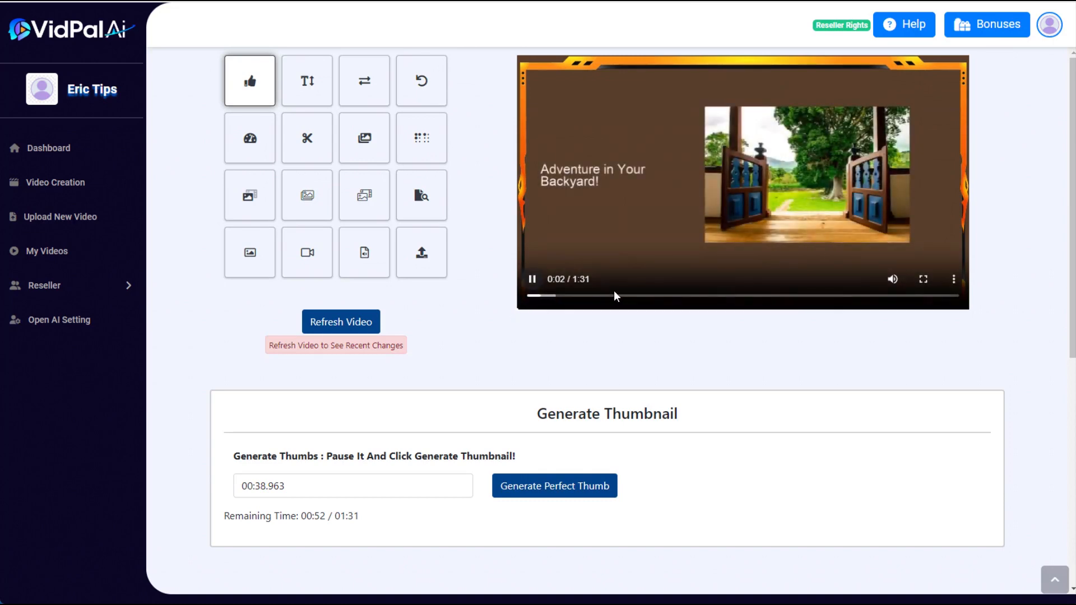
{"action": "left_click", "coordinate": [651, 295]}
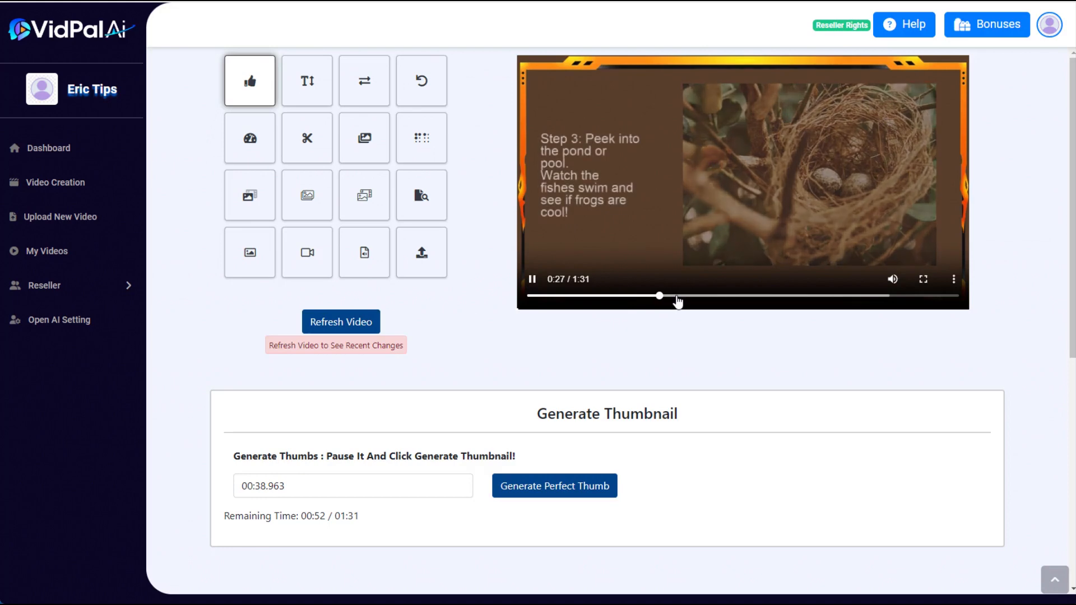
{"action": "left_click", "coordinate": [680, 295]}
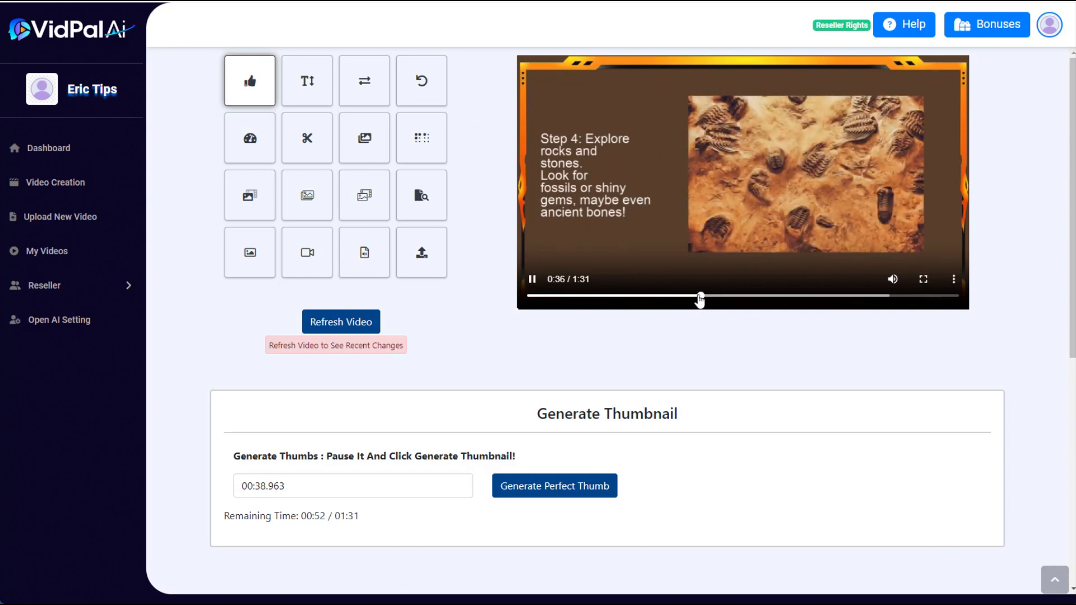
{"action": "left_click", "coordinate": [532, 279]}
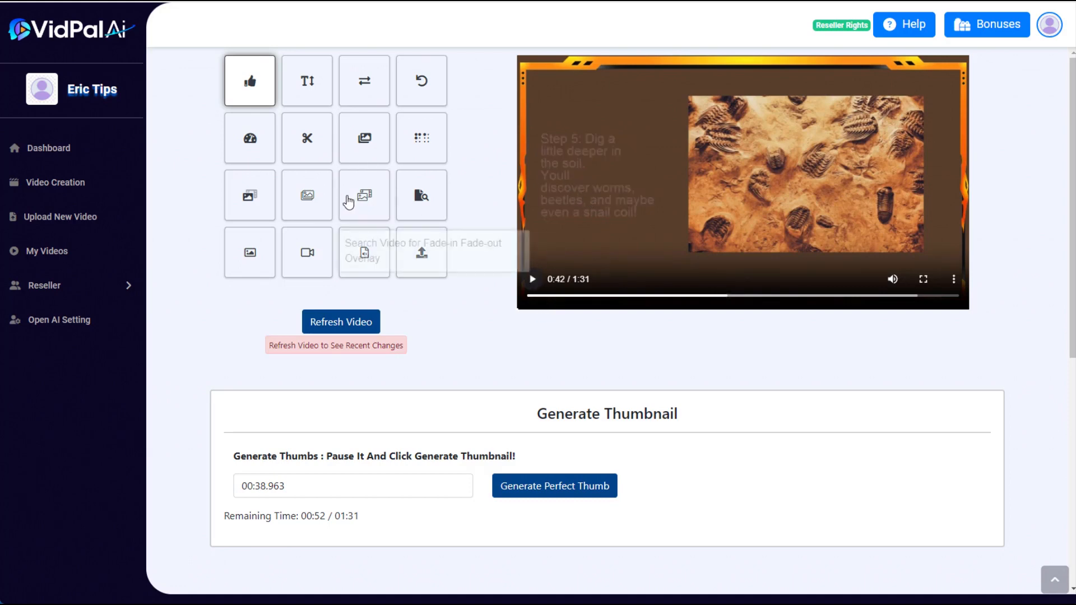
- Search the fade-in fade-out overlay videos for "beetle" and add the clip of the blue beetle on dark soil
{"action": "left_click", "coordinate": [364, 198]}
{"action": "scroll", "coordinate": [269, 492], "scroll_direction": "down", "scroll_amount": 1}
{"action": "left_click", "coordinate": [275, 486]}
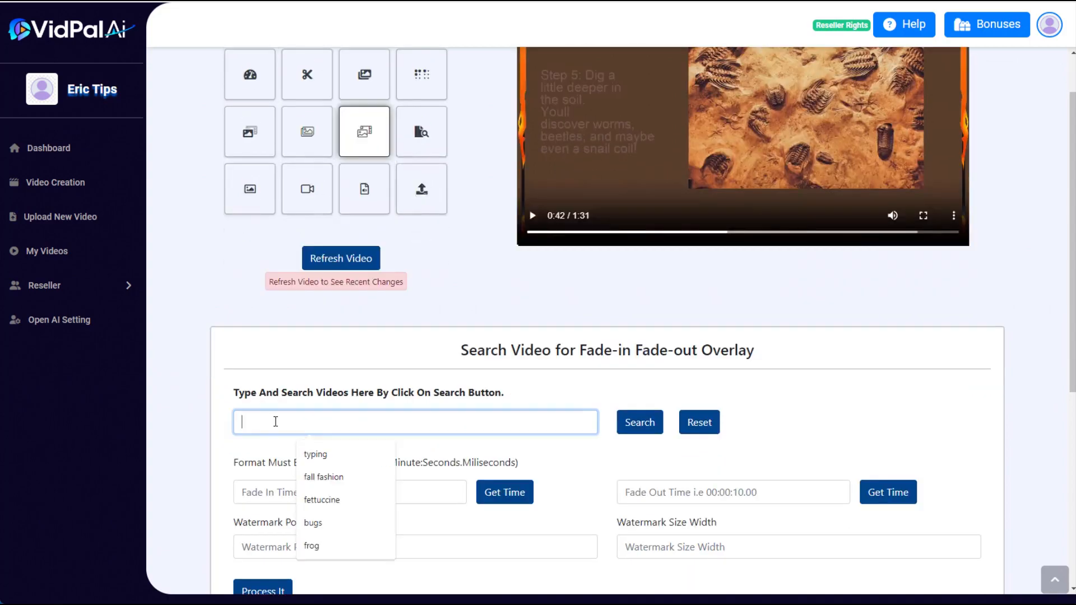
{"action": "type", "text": "beetl"}
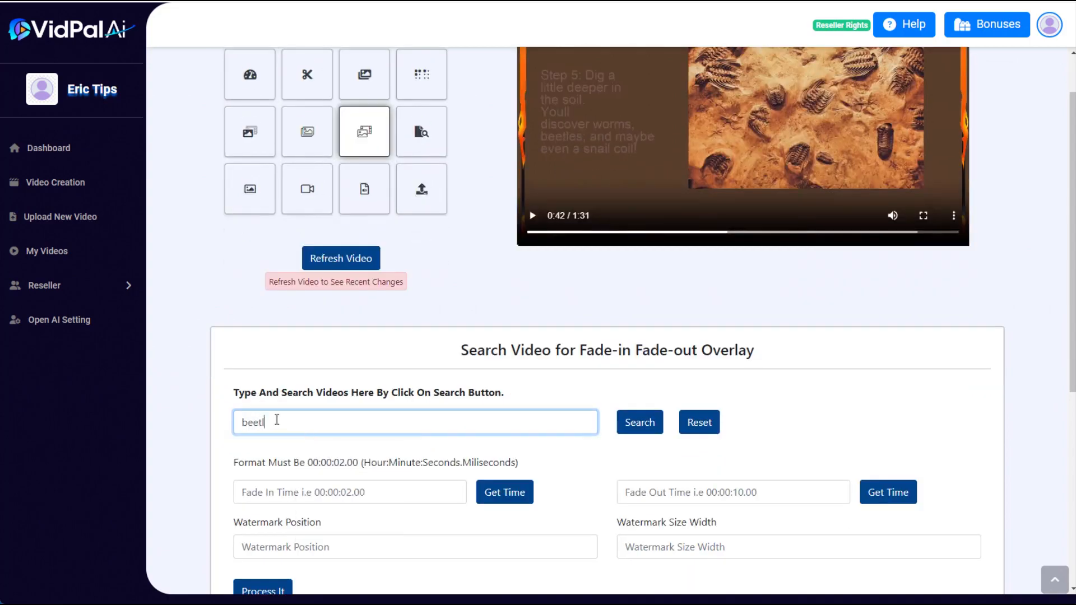
{"action": "type", "text": "e"}
{"action": "left_click", "coordinate": [638, 422]}
{"action": "scroll", "coordinate": [429, 290], "scroll_direction": "down", "scroll_amount": 1}
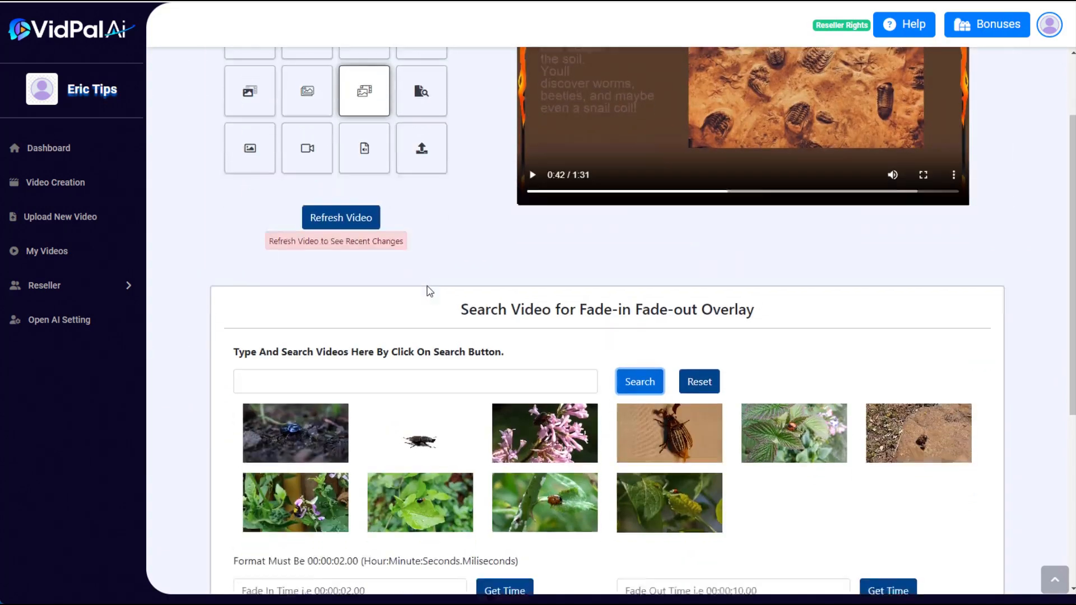
{"action": "scroll", "coordinate": [429, 290], "scroll_direction": "down", "scroll_amount": 2}
{"action": "left_click", "coordinate": [666, 347]}
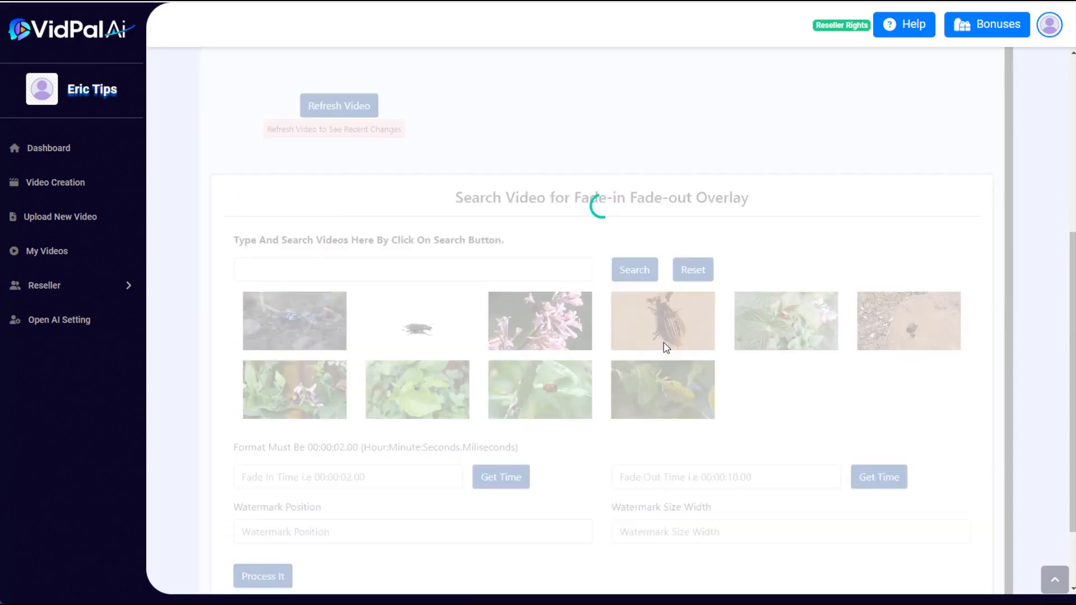
- Place the beetle clip beside the Step 5 text in the video at a width of about 1110
{"action": "left_click_drag", "start_coordinate": [579, 354], "coordinate": [806, 129]}
{"action": "left_click_drag", "start_coordinate": [812, 189], "coordinate": [812, 247]}
{"action": "scroll", "coordinate": [523, 379], "scroll_direction": "down", "scroll_amount": 9}
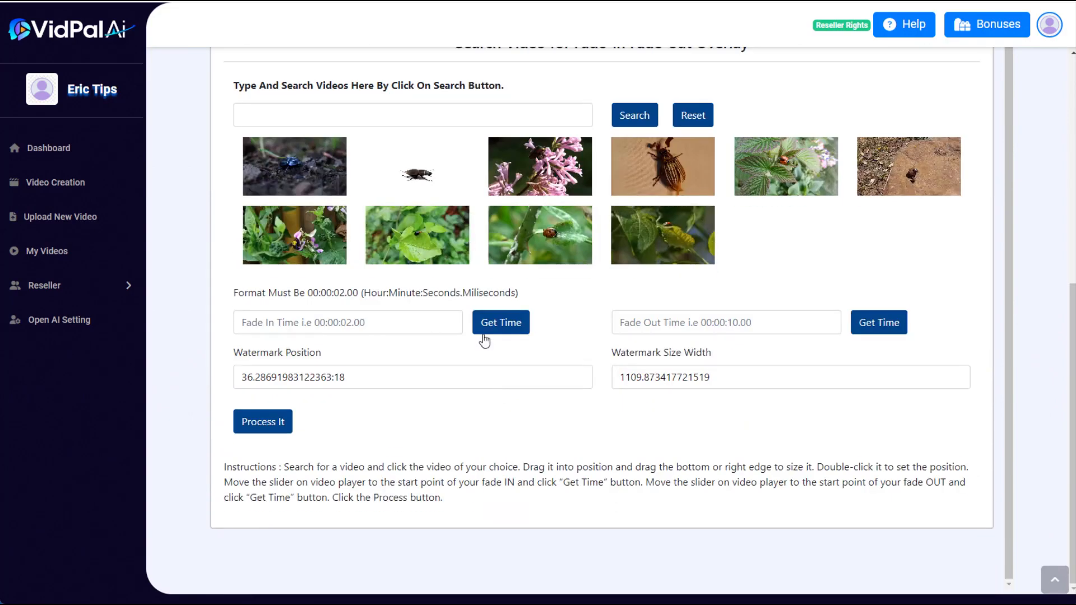
- Set the beetle clip to fade in at 42.519285 and fade out at 51.16803
{"action": "left_click", "coordinate": [484, 335]}
{"action": "scroll", "coordinate": [612, 384], "scroll_direction": "up", "scroll_amount": 9}
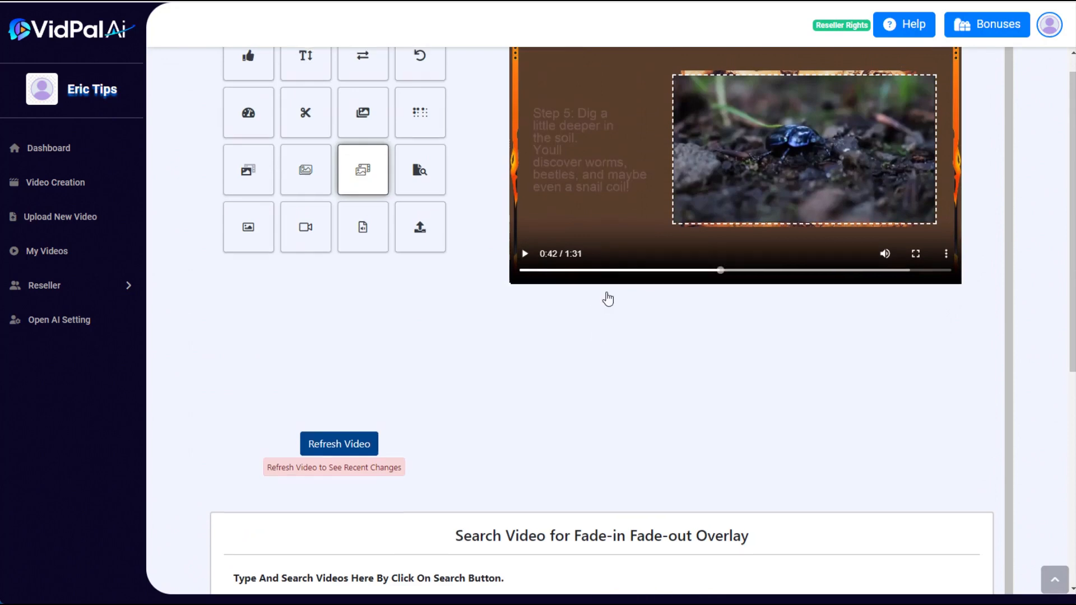
{"action": "scroll", "coordinate": [608, 300], "scroll_direction": "up", "scroll_amount": 1}
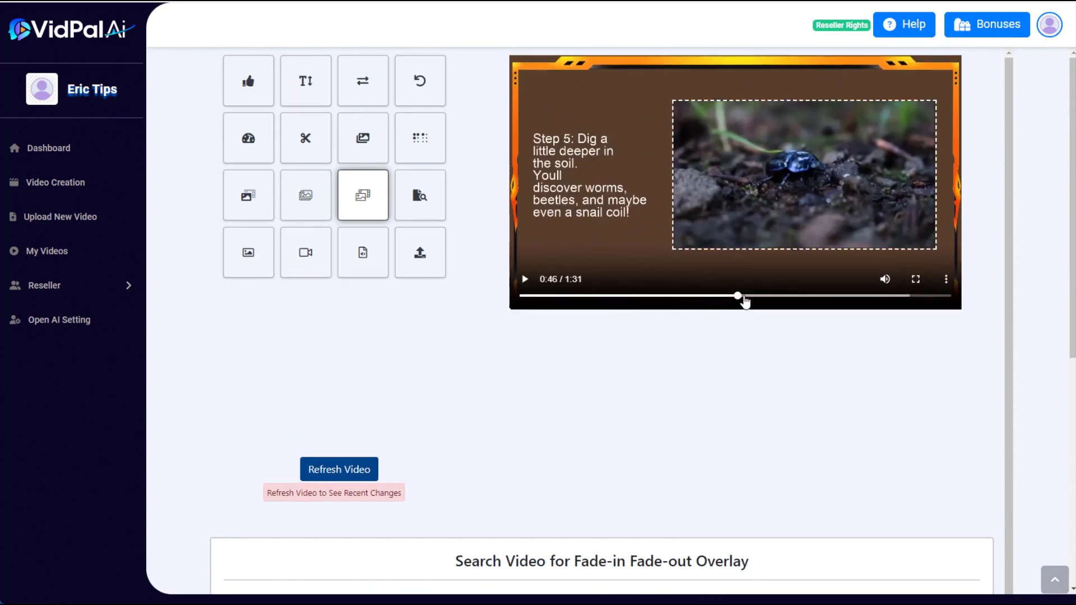
{"action": "mouse_move", "coordinate": [746, 301]}
{"action": "left_mouse_down"}
{"action": "mouse_move", "coordinate": [764, 300]}
{"action": "mouse_move", "coordinate": [761, 311]}
{"action": "left_mouse_up"}
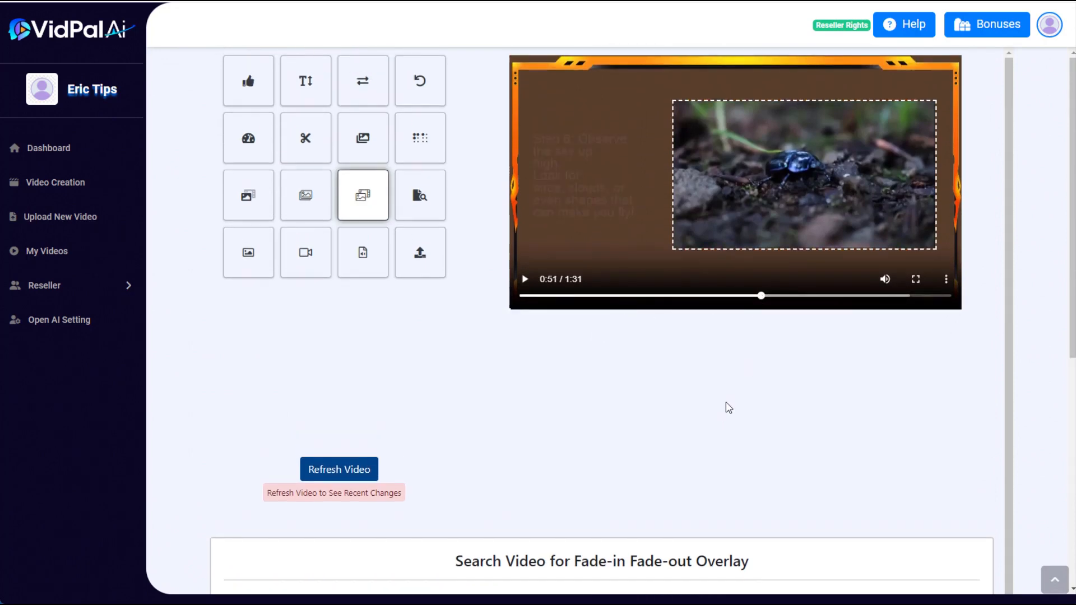
{"action": "scroll", "coordinate": [712, 435], "scroll_direction": "down", "scroll_amount": 9}
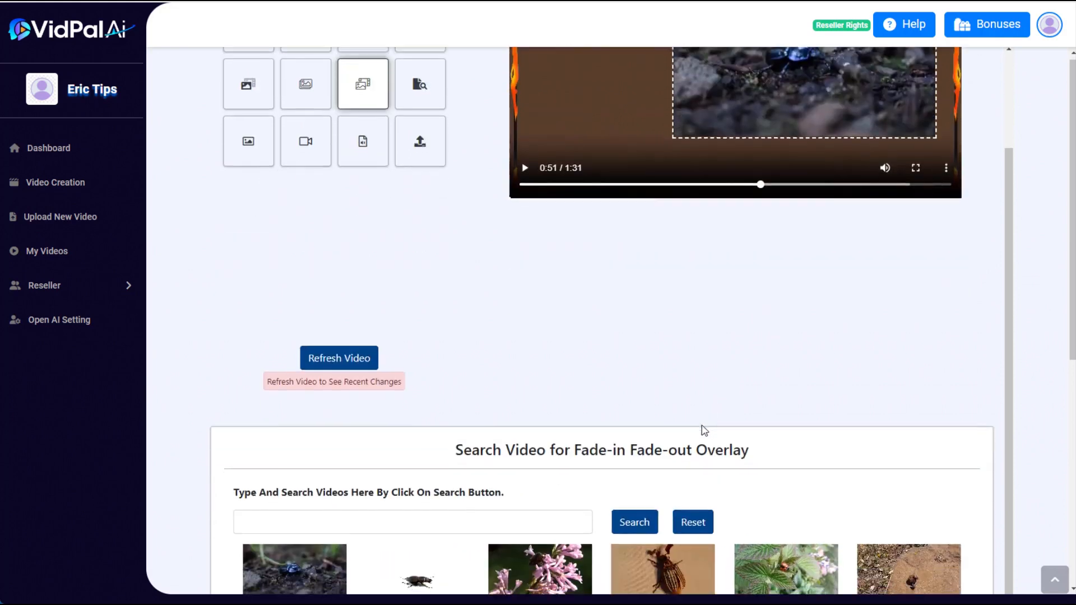
{"action": "left_click", "coordinate": [879, 323]}
- Process the beetle clip overlay and review the Step 5 slide, pausing the video at 0:51 as Step 6 begins
{"action": "left_click", "coordinate": [271, 427]}
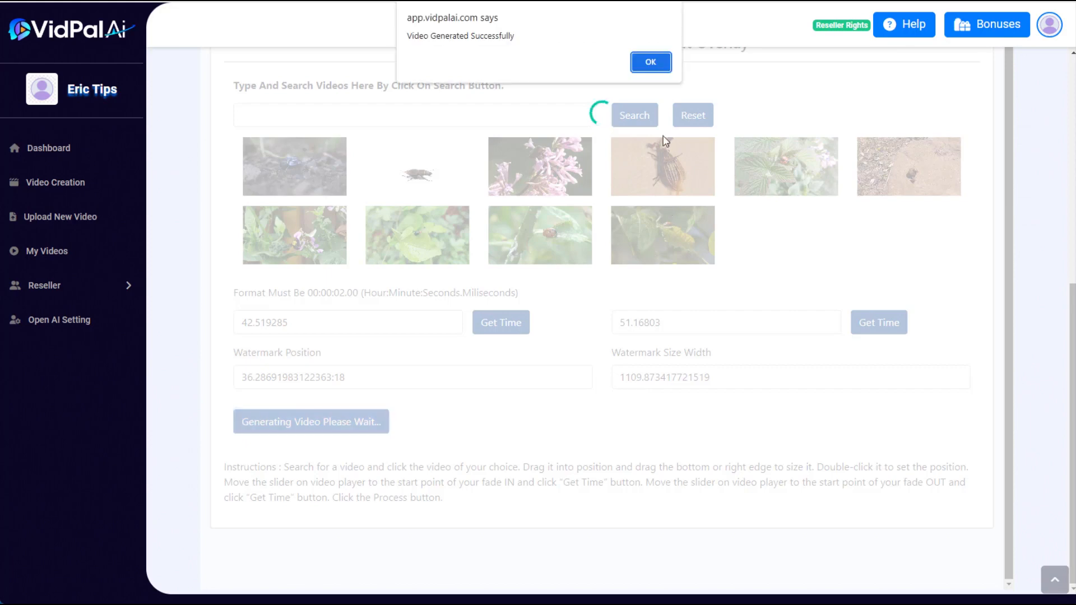
{"action": "left_click", "coordinate": [651, 61]}
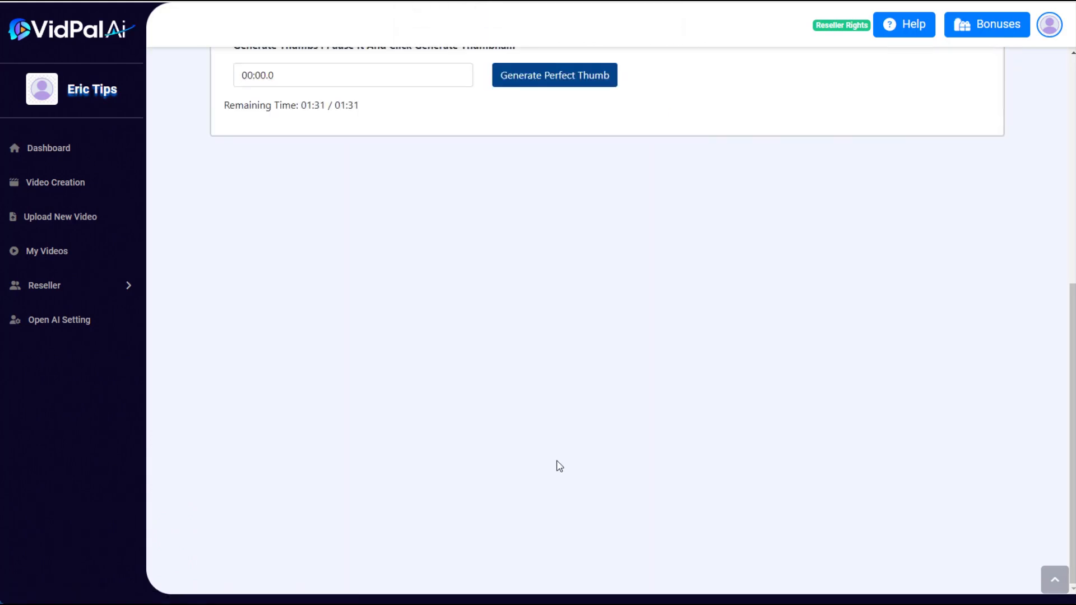
{"action": "scroll", "coordinate": [561, 463], "scroll_direction": "up", "scroll_amount": 7}
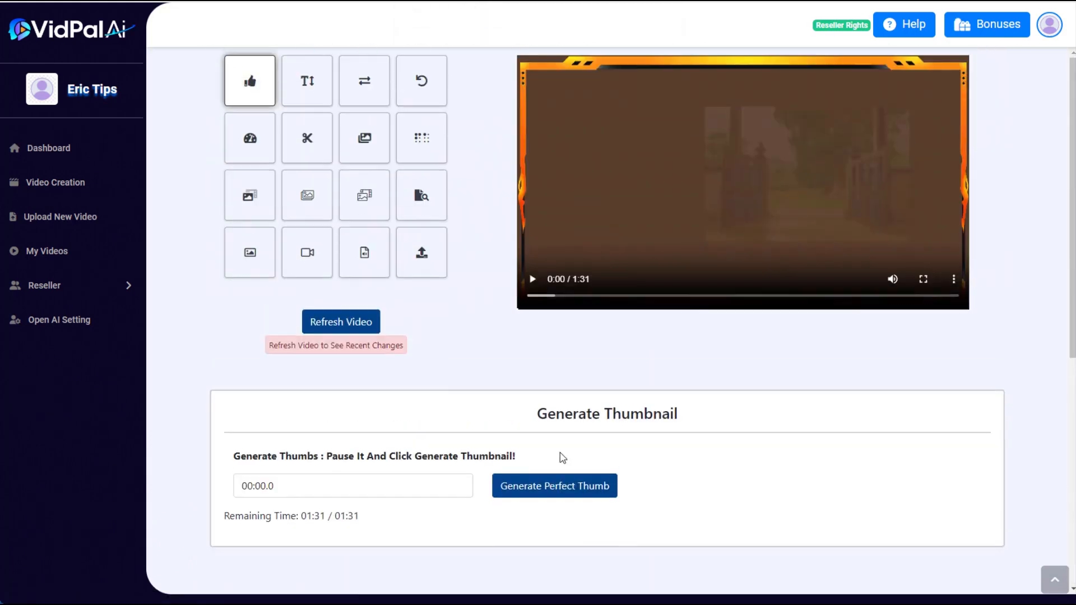
{"action": "left_click", "coordinate": [713, 296]}
{"action": "left_click", "coordinate": [736, 296]}
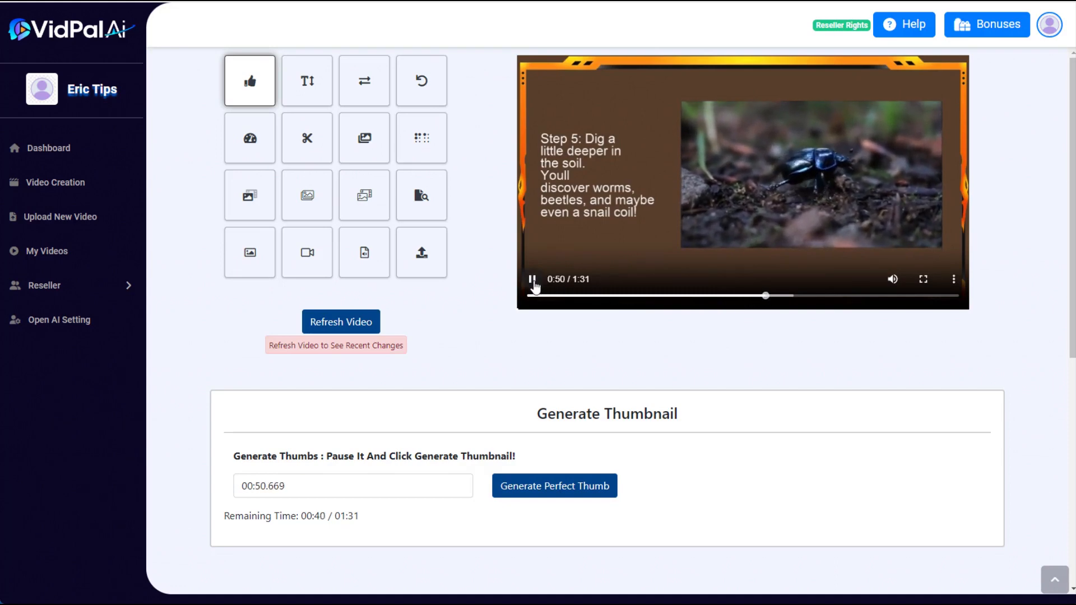
{"action": "left_click", "coordinate": [533, 283]}
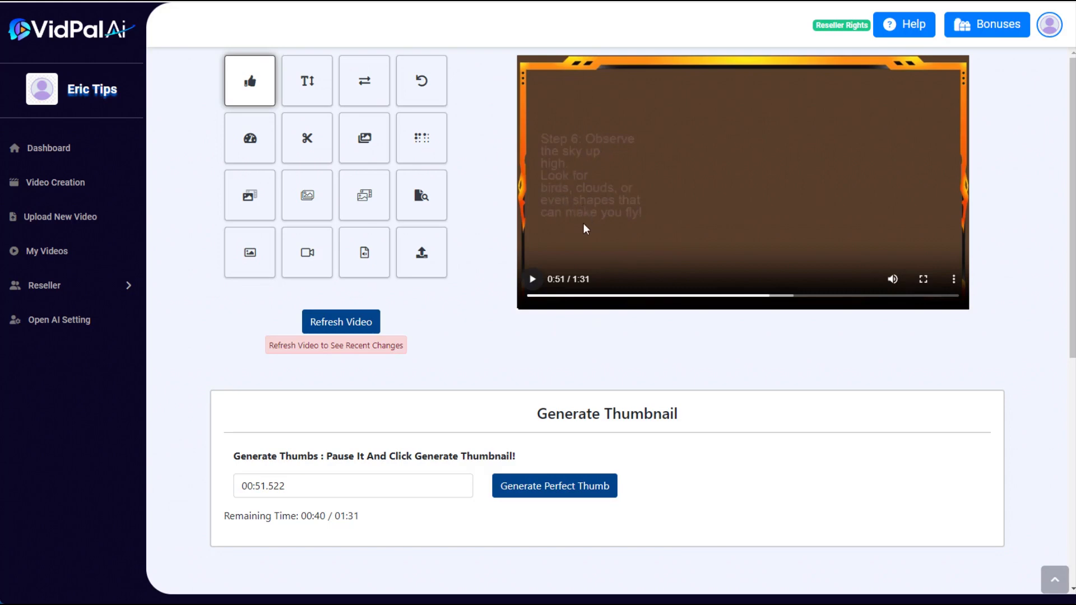
- Search the fade-in fade-out overlay videos for "clouds" and add the clip of white clouds in a deep-blue sky
{"action": "left_click", "coordinate": [364, 198]}
{"action": "scroll", "coordinate": [348, 281], "scroll_direction": "down", "scroll_amount": 2}
{"action": "left_click", "coordinate": [330, 360]}
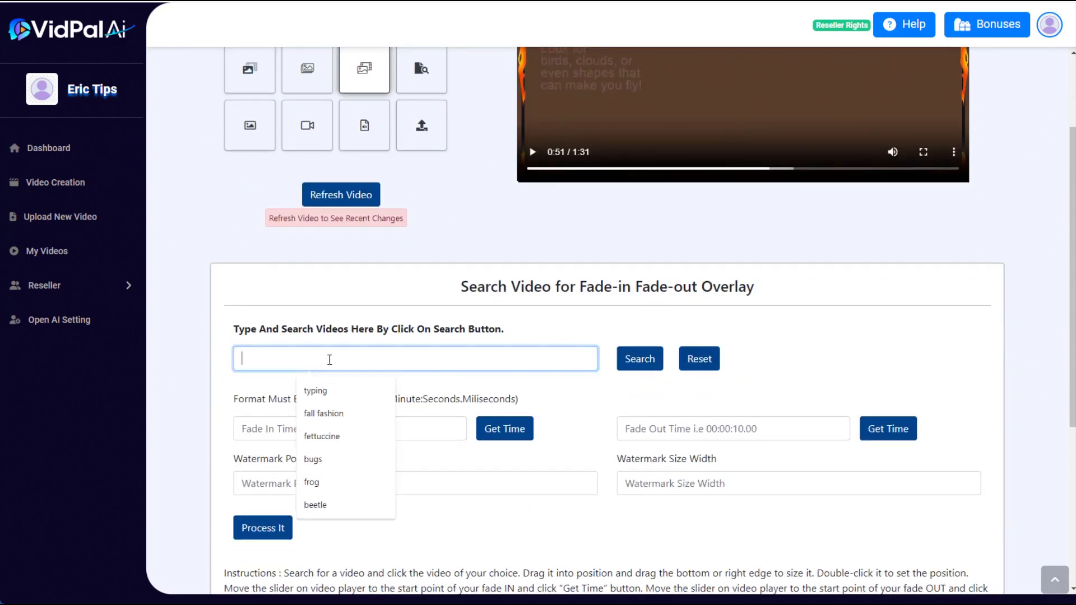
{"action": "type", "text": "clouds"}
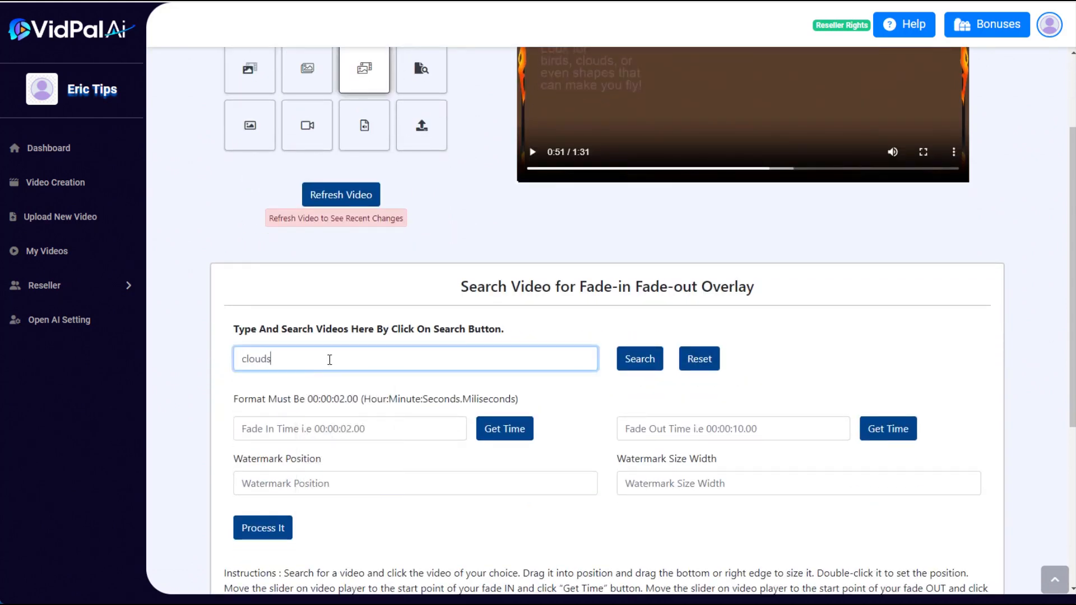
{"action": "left_click", "coordinate": [640, 358]}
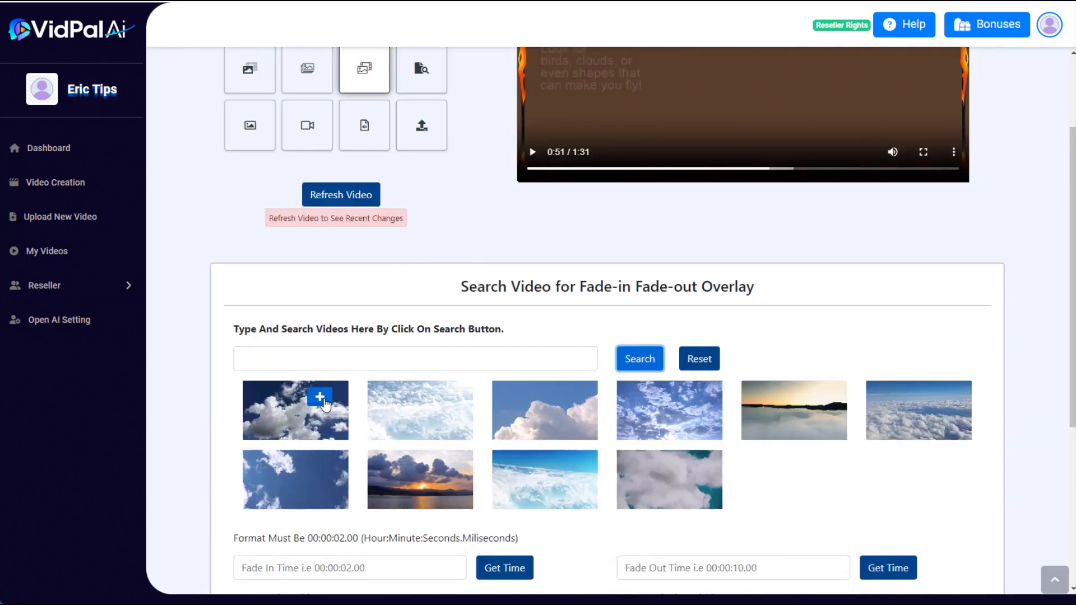
{"action": "left_click", "coordinate": [296, 403]}
- Place the cloud clip beside the Step 6 text in the video at a width of about 972
{"action": "left_click_drag", "start_coordinate": [583, 374], "coordinate": [772, 182]}
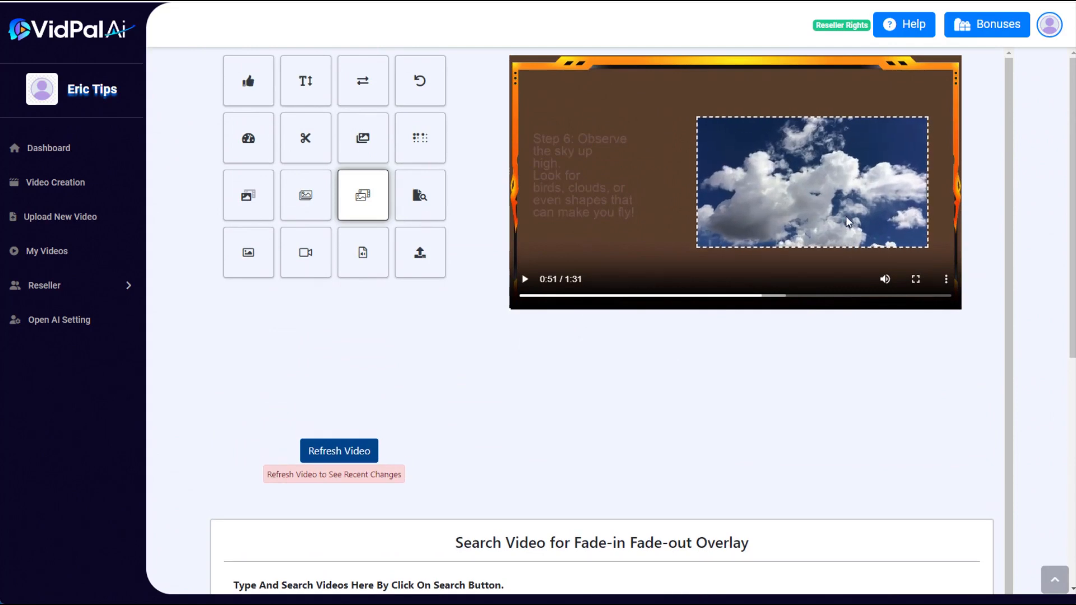
{"action": "scroll", "coordinate": [629, 401], "scroll_direction": "down", "scroll_amount": 6}
{"action": "scroll", "coordinate": [576, 454], "scroll_direction": "down", "scroll_amount": 2}
- Set the cloud clip to fade in at 51.522671 and fade out at 59.764785
{"action": "left_click", "coordinate": [501, 352]}
{"action": "scroll", "coordinate": [717, 412], "scroll_direction": "up", "scroll_amount": 8}
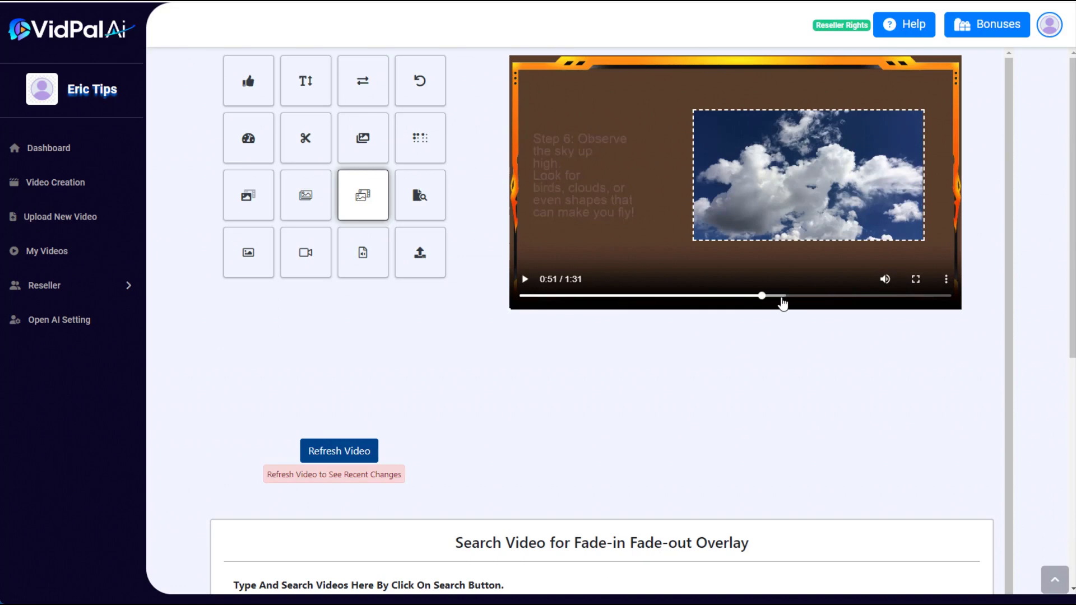
{"action": "left_click", "coordinate": [800, 296]}
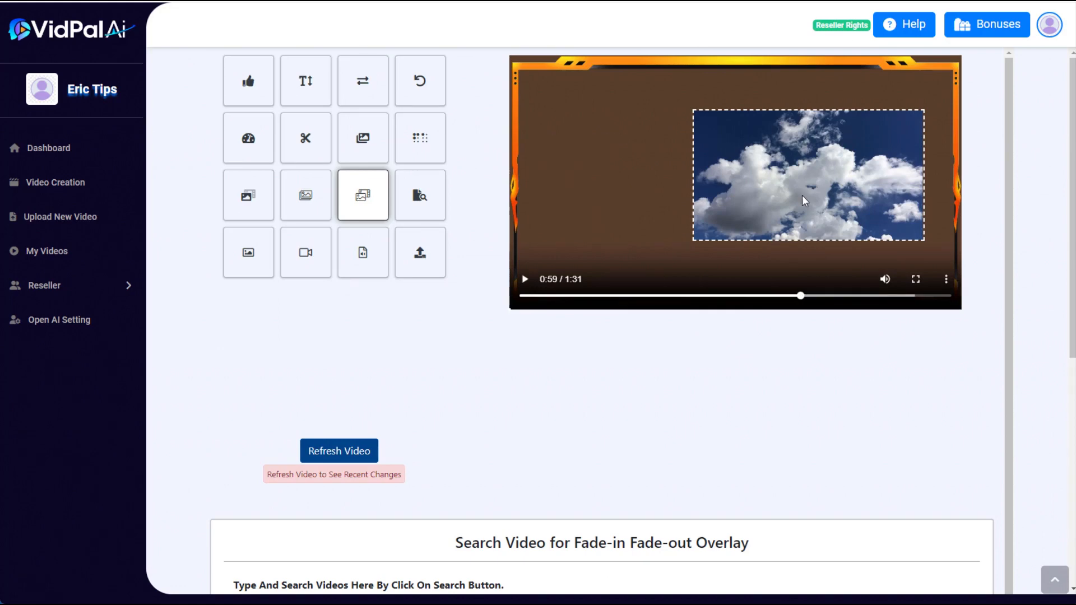
{"action": "scroll", "coordinate": [737, 394], "scroll_direction": "down", "scroll_amount": 8}
{"action": "left_click", "coordinate": [877, 353]}
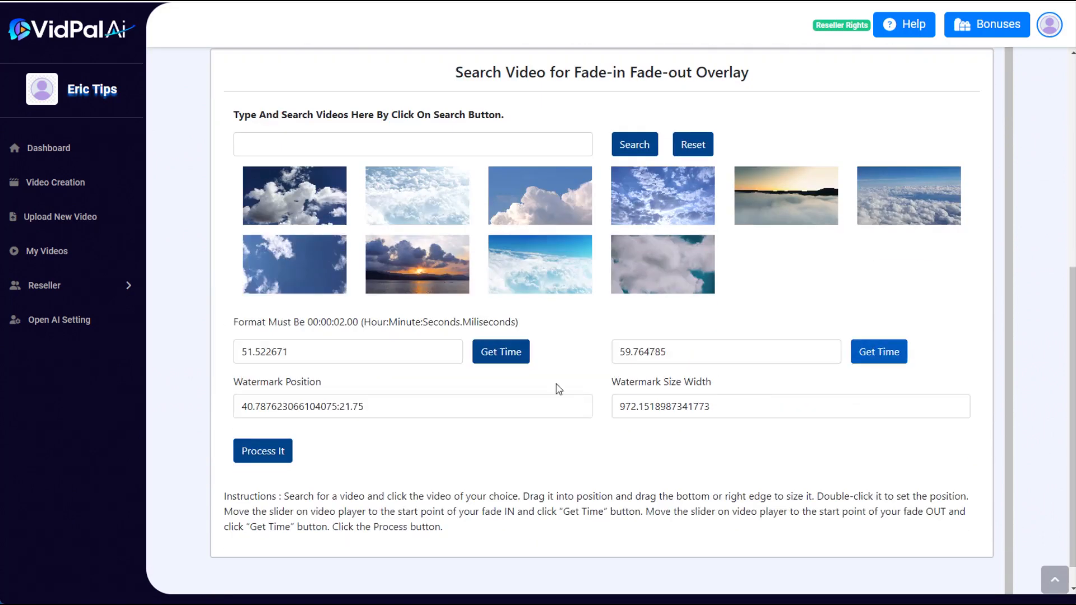
- Process the cloud clip overlay and review the video from 0:49 into the Step 6 slide
{"action": "left_click", "coordinate": [276, 451]}
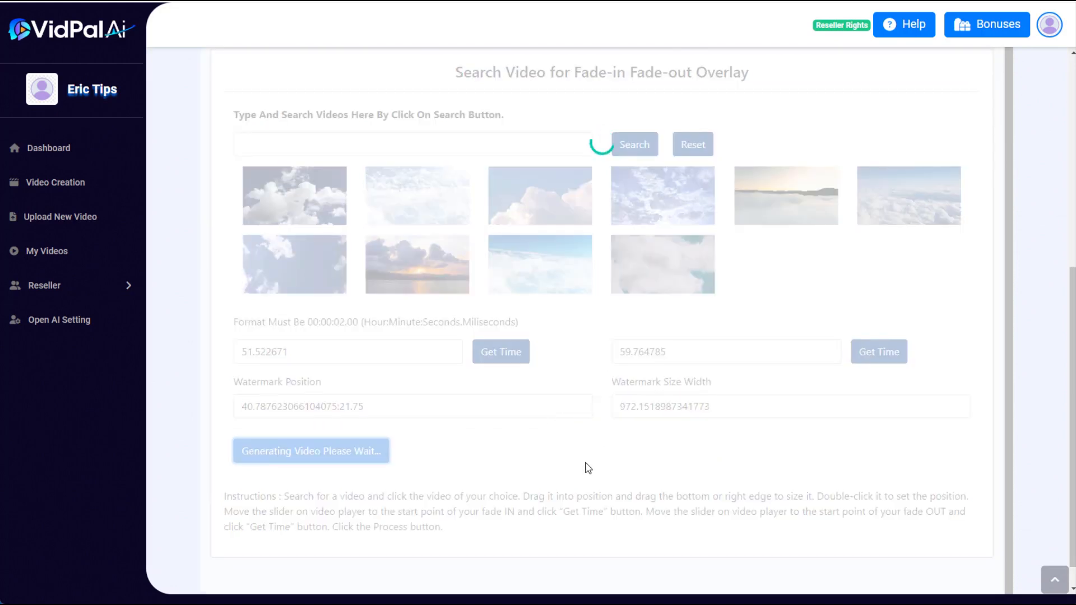
{"action": "left_click", "coordinate": [650, 62]}
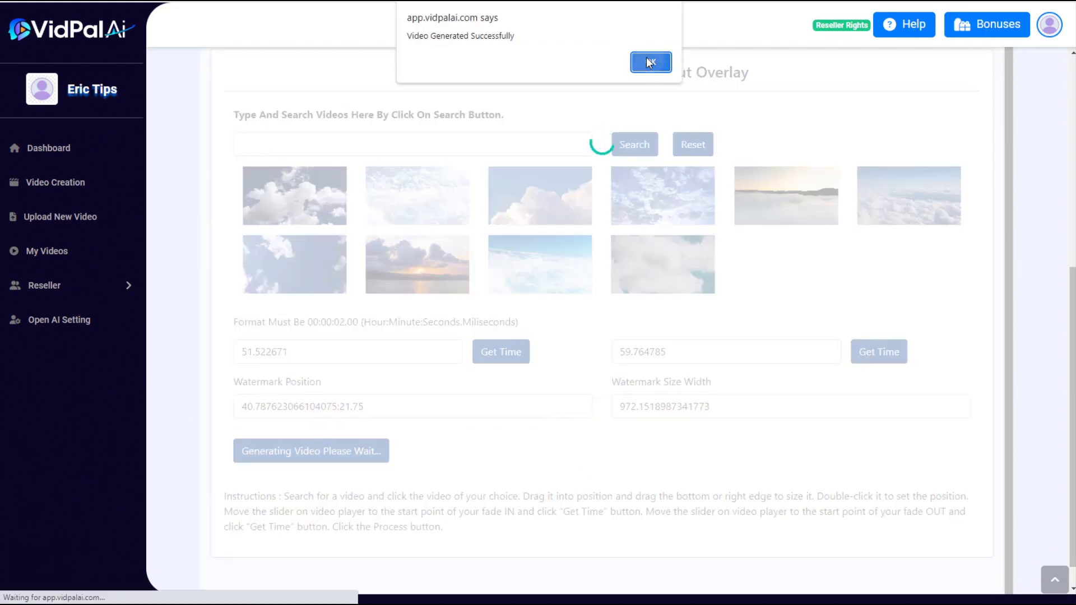
{"action": "scroll", "coordinate": [428, 457], "scroll_direction": "up", "scroll_amount": 7}
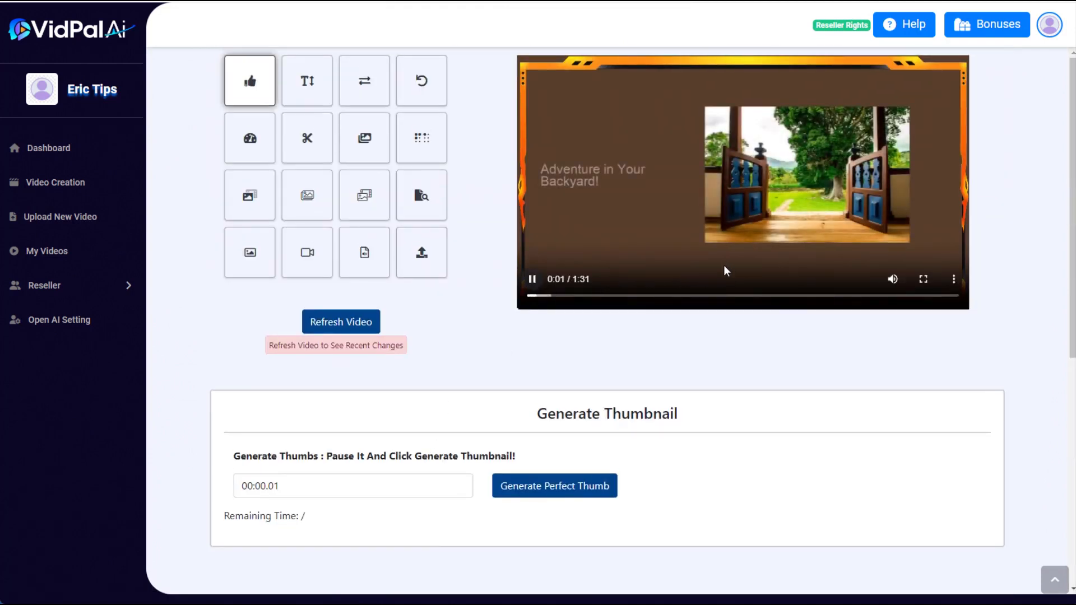
{"action": "left_click", "coordinate": [760, 297]}
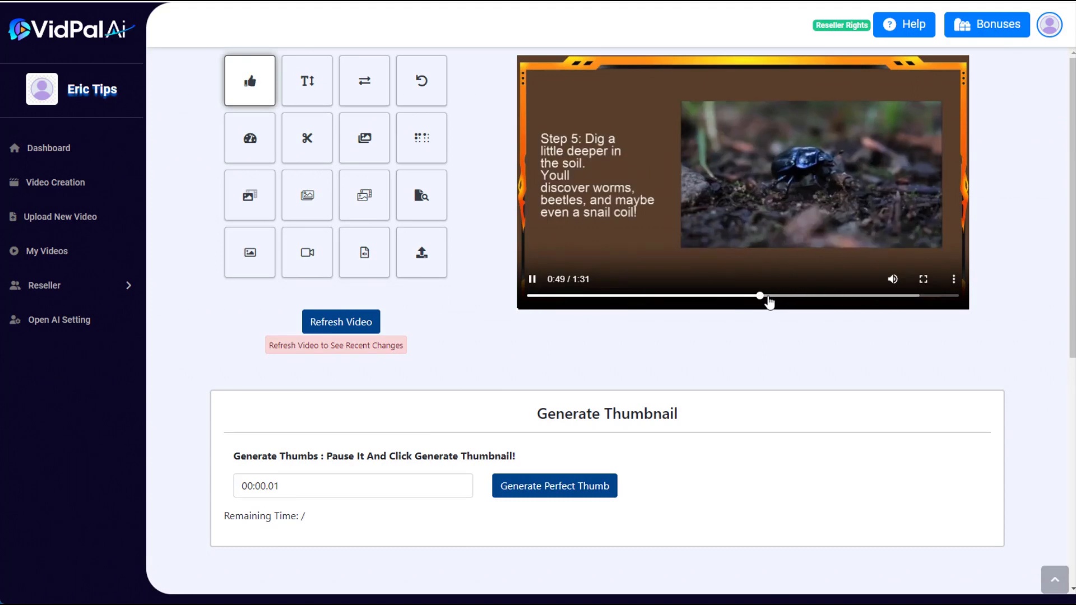
{"action": "left_click", "coordinate": [781, 297]}
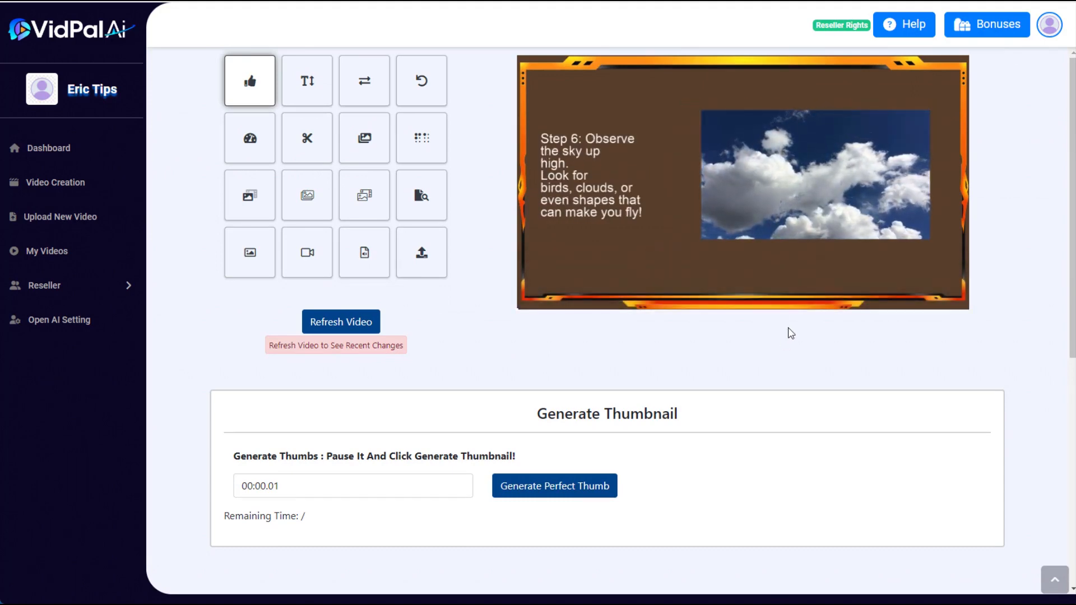
- Pause the video at 1:00 as the Step 7 text fades in, and search the fade-in fade-out overlay images for "caterpillar"
{"action": "mouse_move", "coordinate": [790, 298]}
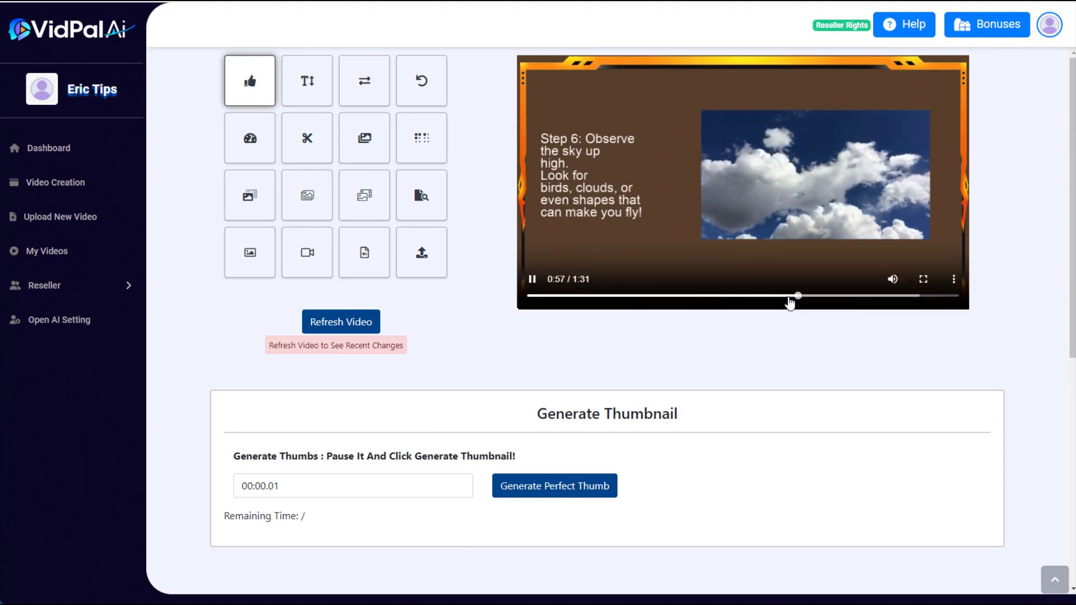
{"action": "left_click", "coordinate": [532, 280]}
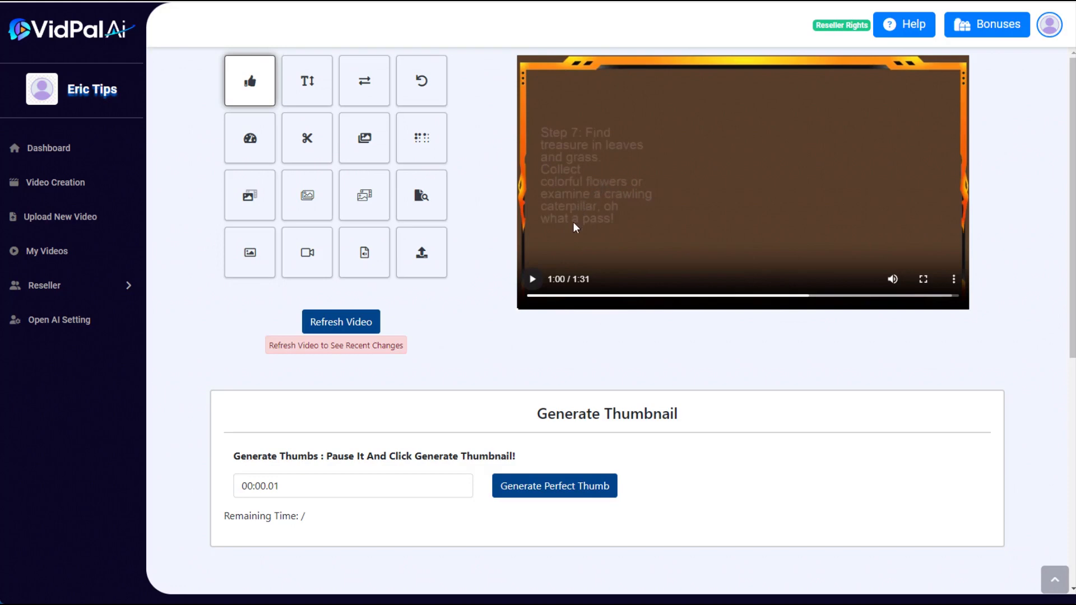
{"action": "left_click", "coordinate": [307, 195]}
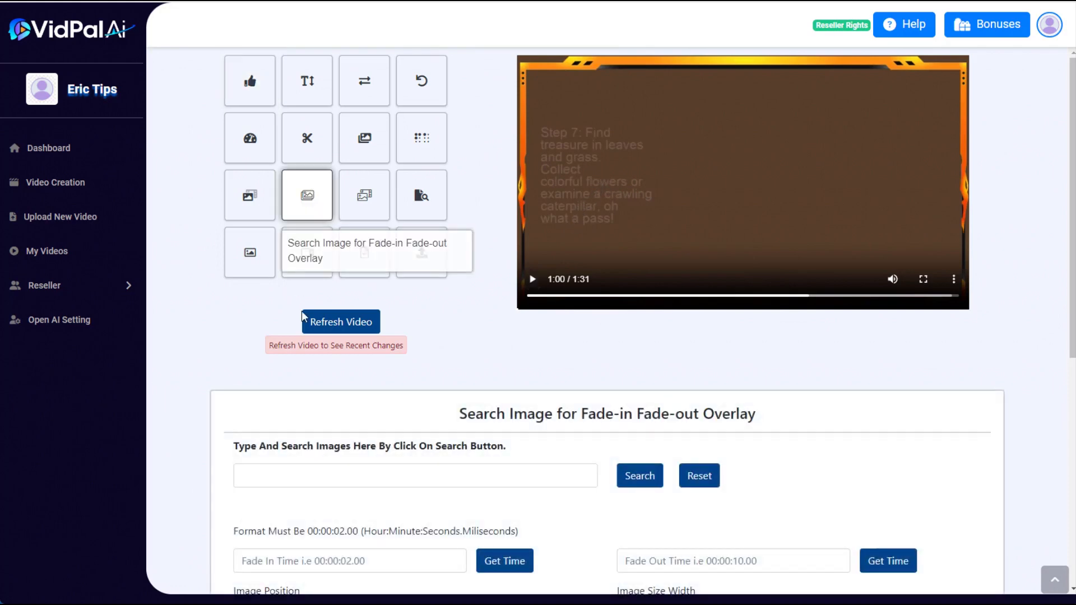
{"action": "left_click", "coordinate": [308, 475]}
{"action": "left_click", "coordinate": [320, 506]}
{"action": "left_click", "coordinate": [631, 475]}
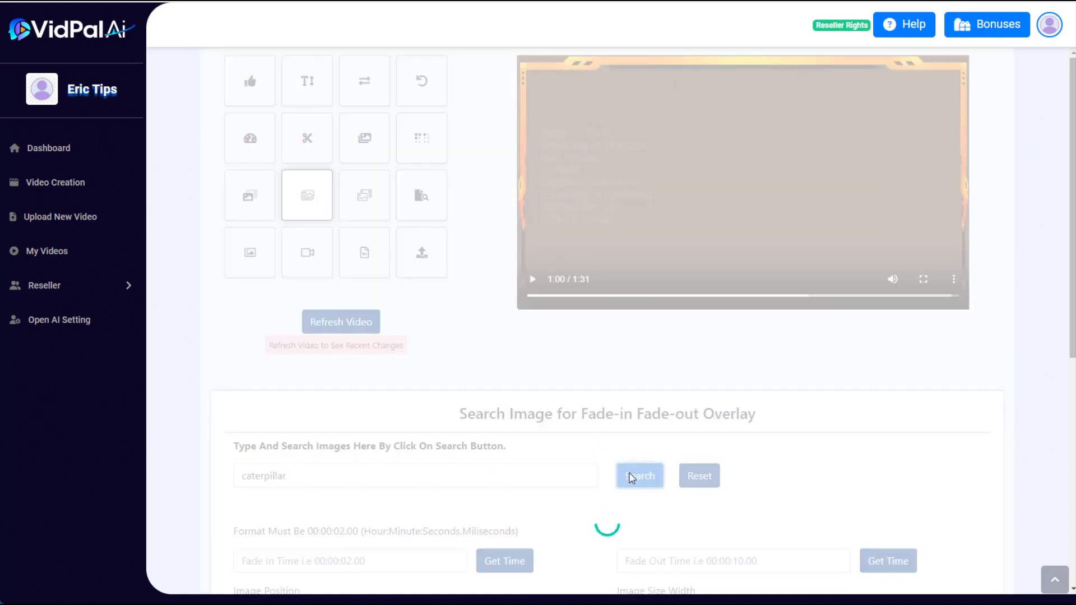
{"action": "scroll", "coordinate": [509, 365], "scroll_direction": "down", "scroll_amount": 2}
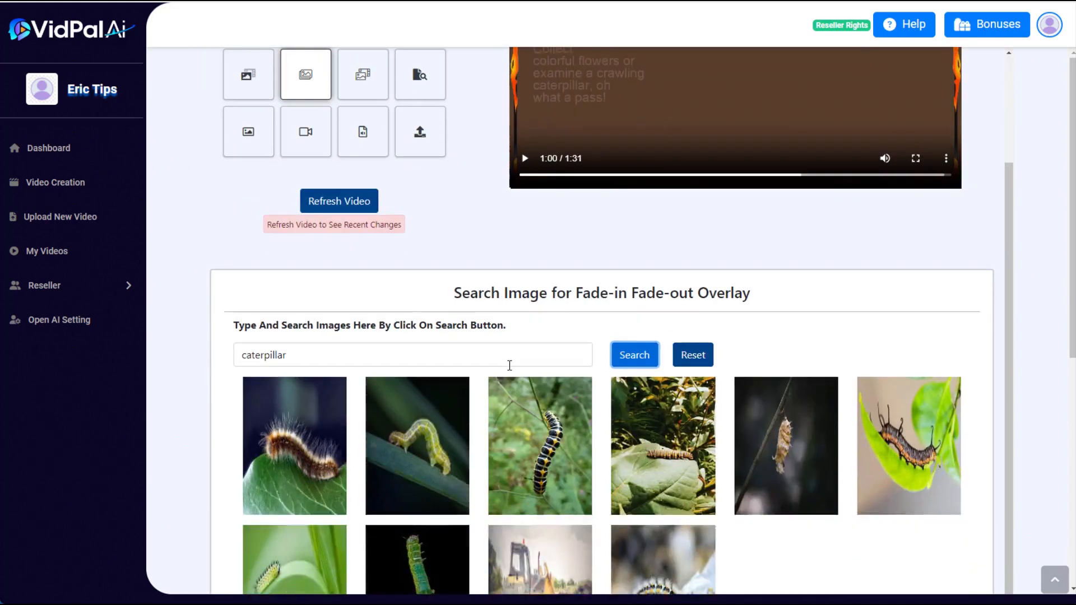
{"action": "scroll", "coordinate": [621, 301], "scroll_direction": "down", "scroll_amount": 3}
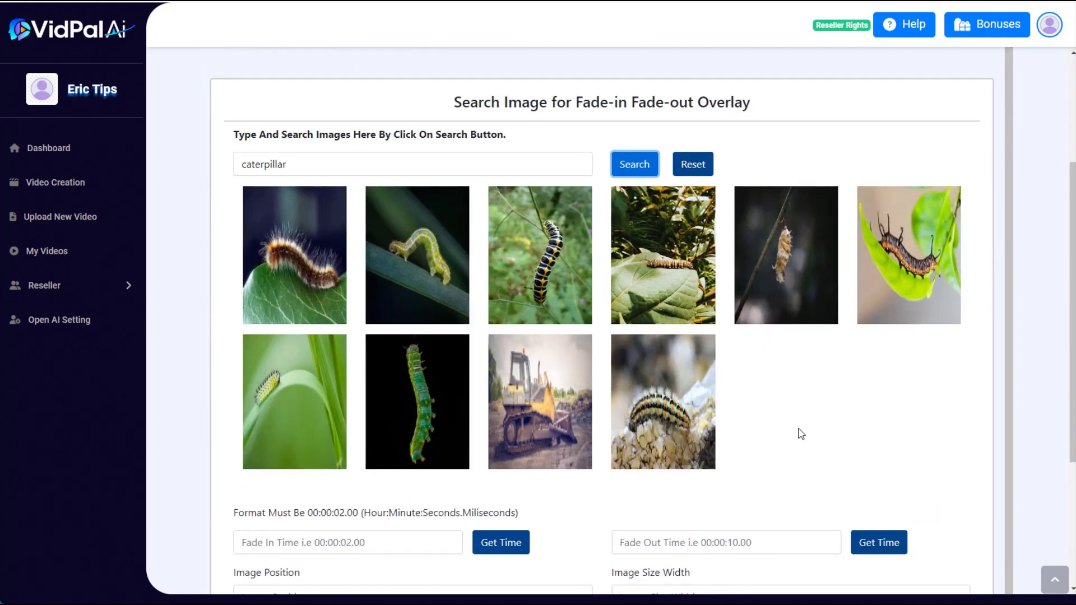
- Place the hairy caterpillar image on the video frame beside the Step 7 text, shrunk to fit the empty area
{"action": "left_click", "coordinate": [315, 206]}
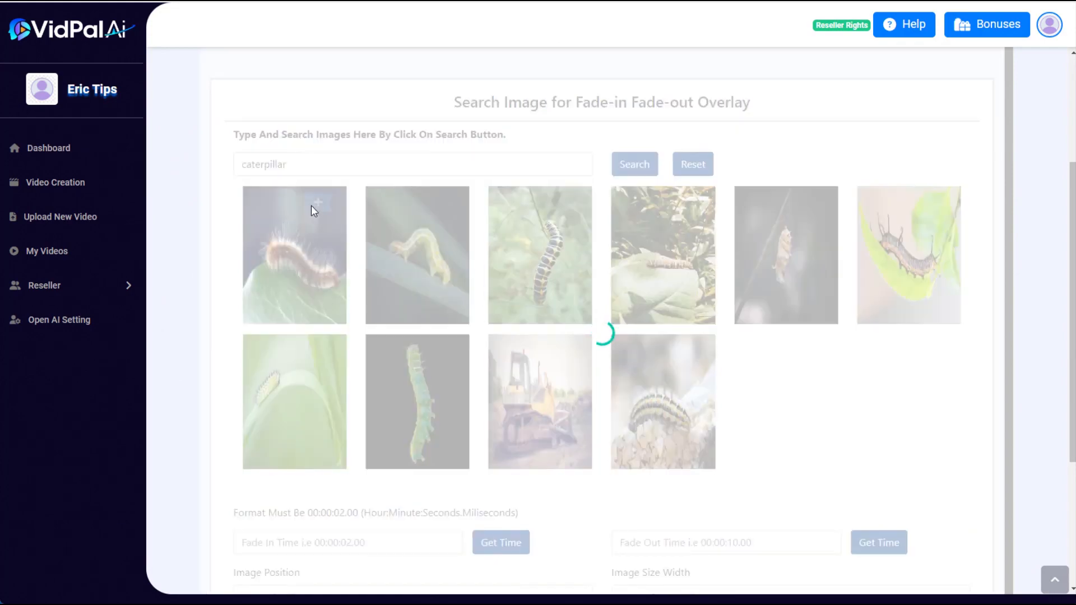
{"action": "scroll", "coordinate": [730, 380], "scroll_direction": "up", "scroll_amount": 10}
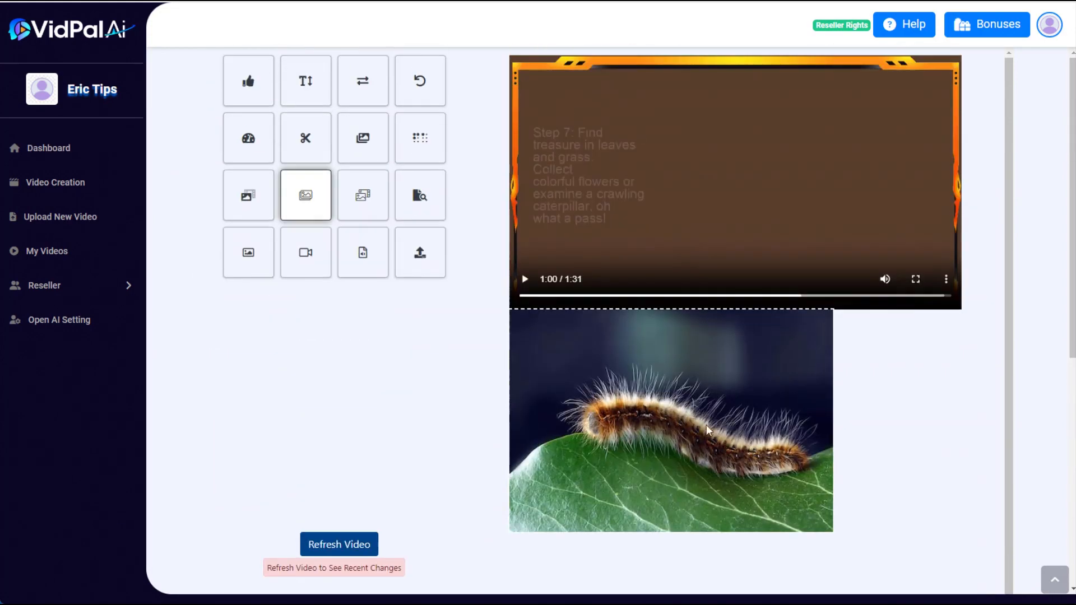
{"action": "left_click_drag", "start_coordinate": [639, 429], "coordinate": [721, 182]}
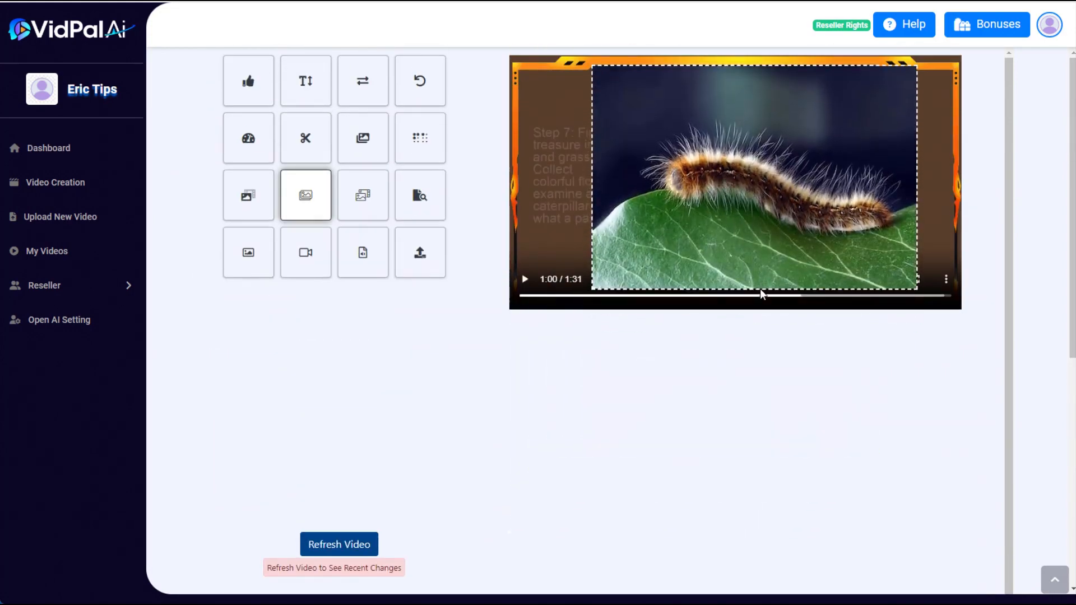
{"action": "left_click_drag", "start_coordinate": [761, 289], "coordinate": [753, 216]}
{"action": "left_click_drag", "start_coordinate": [704, 151], "coordinate": [804, 185]}
- Set the caterpillar image's fade-in time to 60.067138, take its fade-out time from a later playhead position, and process the overlay
{"action": "scroll", "coordinate": [503, 441], "scroll_direction": "down", "scroll_amount": 10}
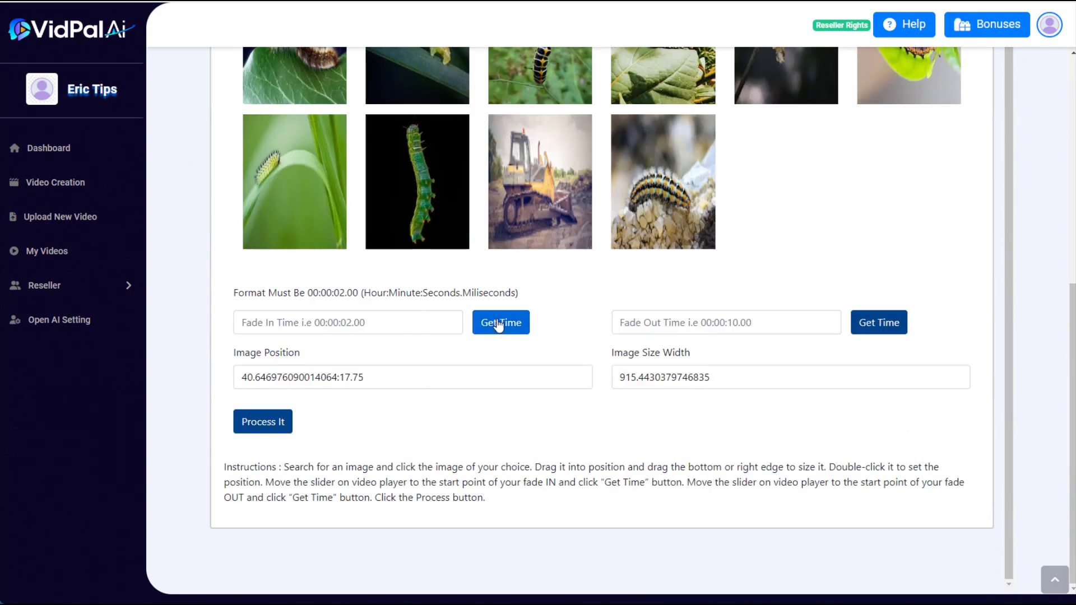
{"action": "left_click", "coordinate": [493, 322]}
{"action": "scroll", "coordinate": [580, 368], "scroll_direction": "up", "scroll_amount": 10}
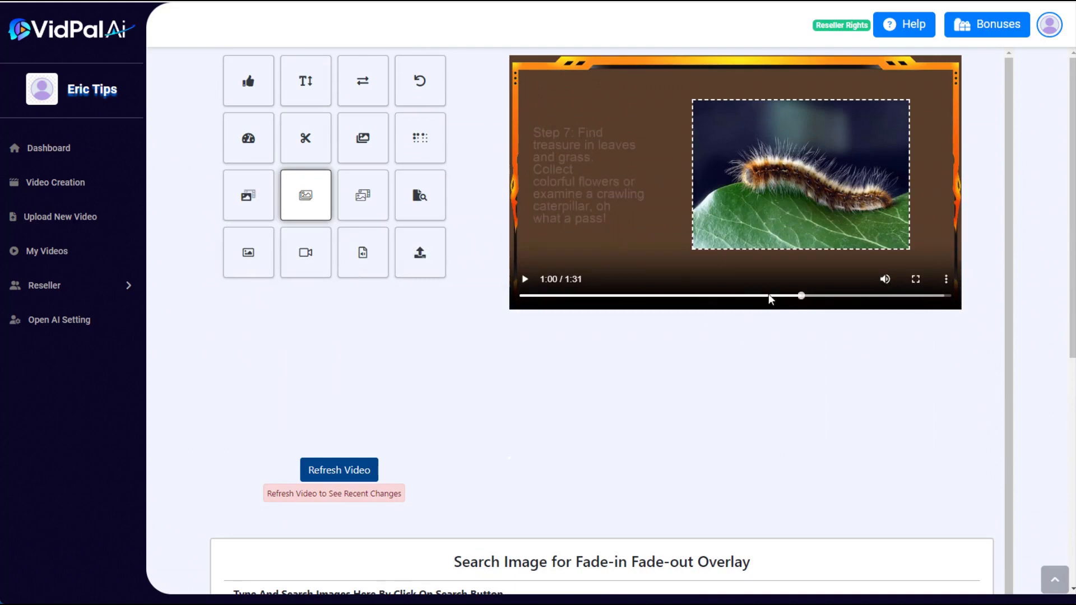
{"action": "left_click_drag", "start_coordinate": [824, 303], "coordinate": [846, 300]}
{"action": "scroll", "coordinate": [731, 442], "scroll_direction": "down", "scroll_amount": 5}
{"action": "scroll", "coordinate": [729, 419], "scroll_direction": "down", "scroll_amount": 5}
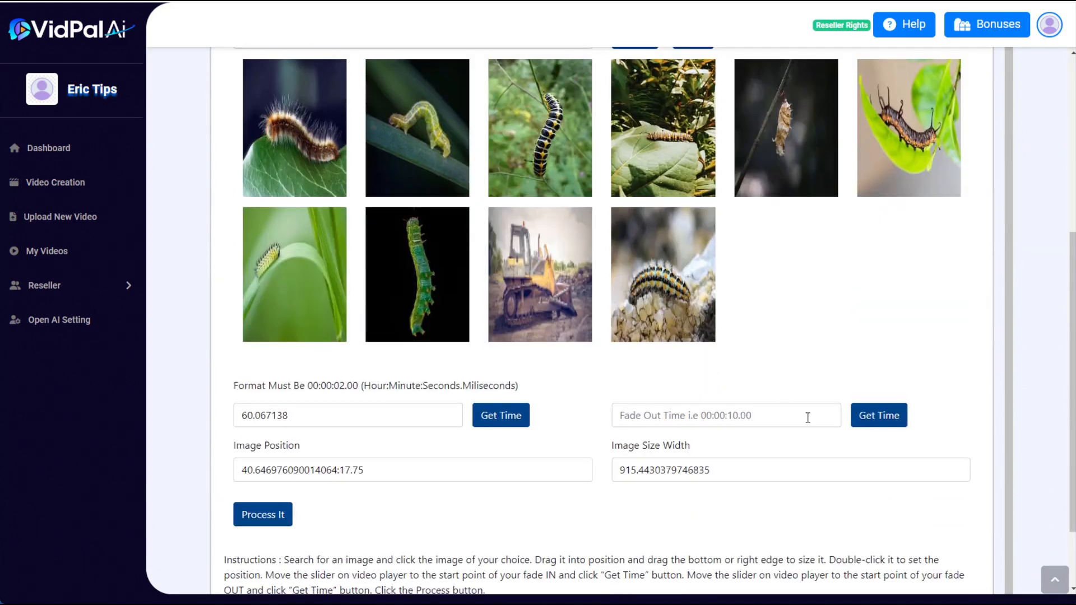
{"action": "left_click", "coordinate": [878, 415]}
{"action": "left_click", "coordinate": [265, 515]}
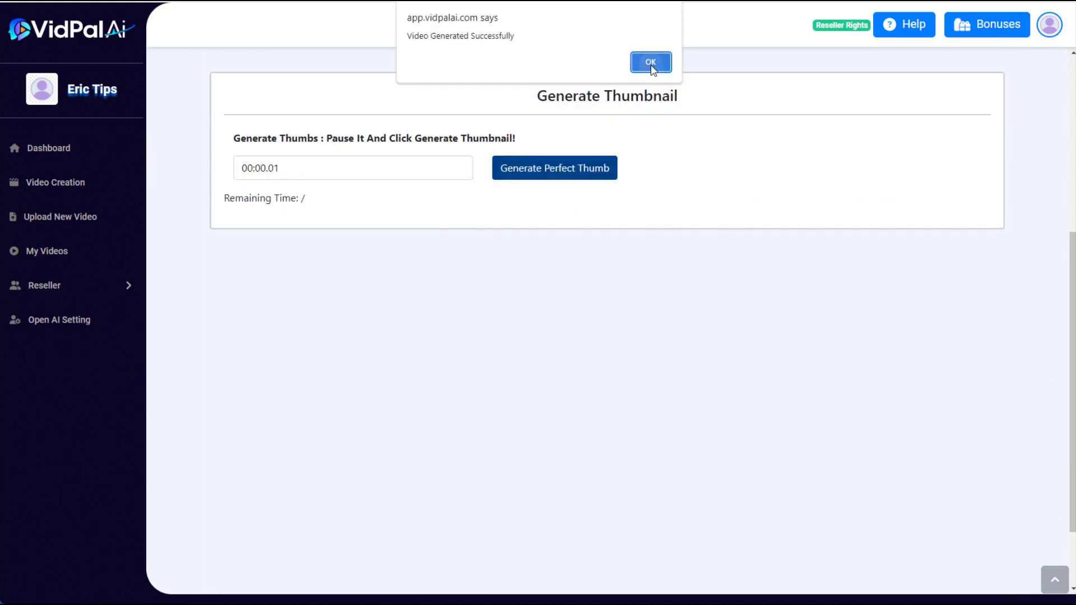
{"action": "left_click", "coordinate": [651, 63]}
- Play the processed video and check the caterpillar overlay in the Step 7 scene
{"action": "scroll", "coordinate": [537, 465], "scroll_direction": "up", "scroll_amount": 5}
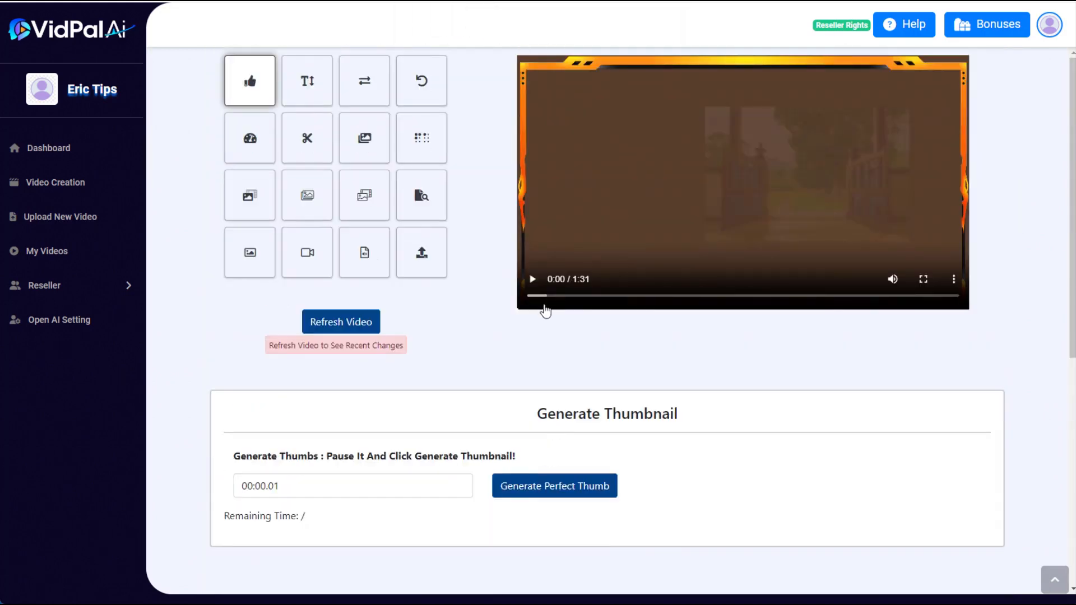
{"action": "left_click", "coordinate": [532, 279]}
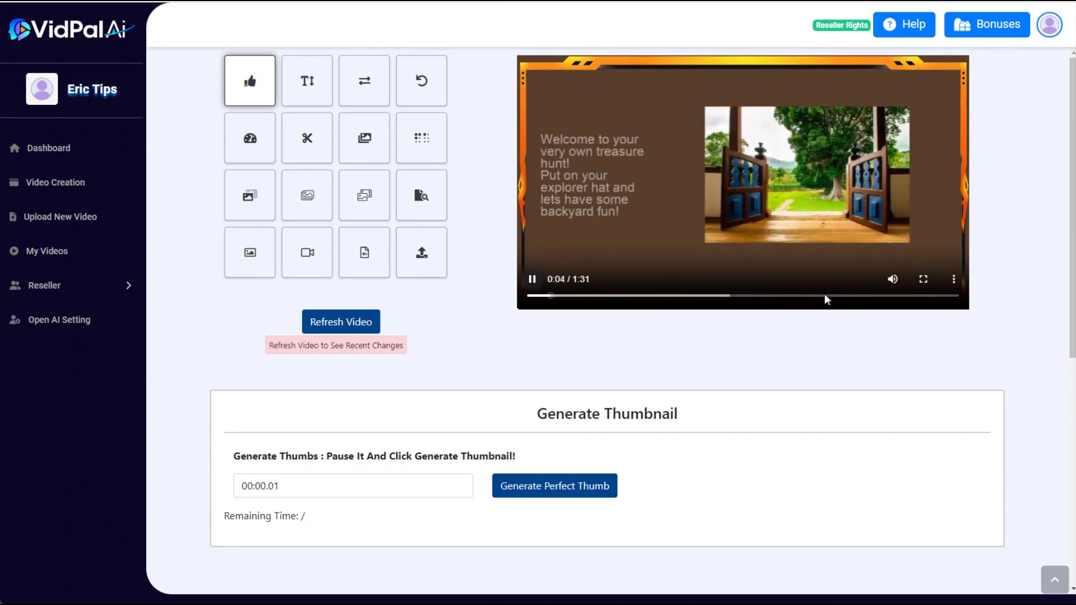
{"action": "left_click", "coordinate": [825, 296]}
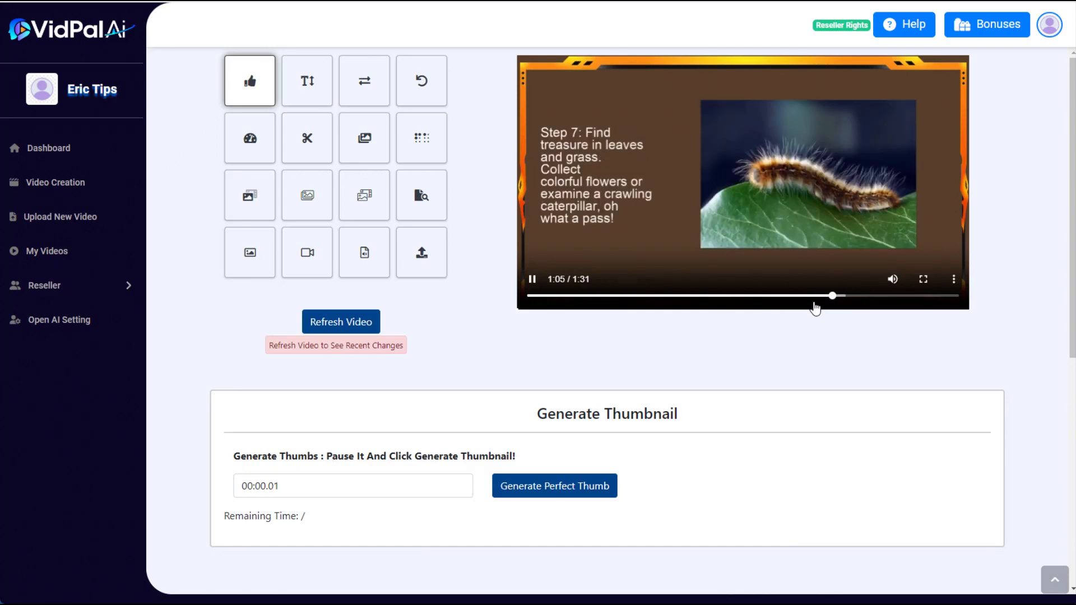
- Park the playhead at 1:10, where the caterpillar image fades out and the "Remember, your backyard" text appears
{"action": "left_click", "coordinate": [858, 296]}
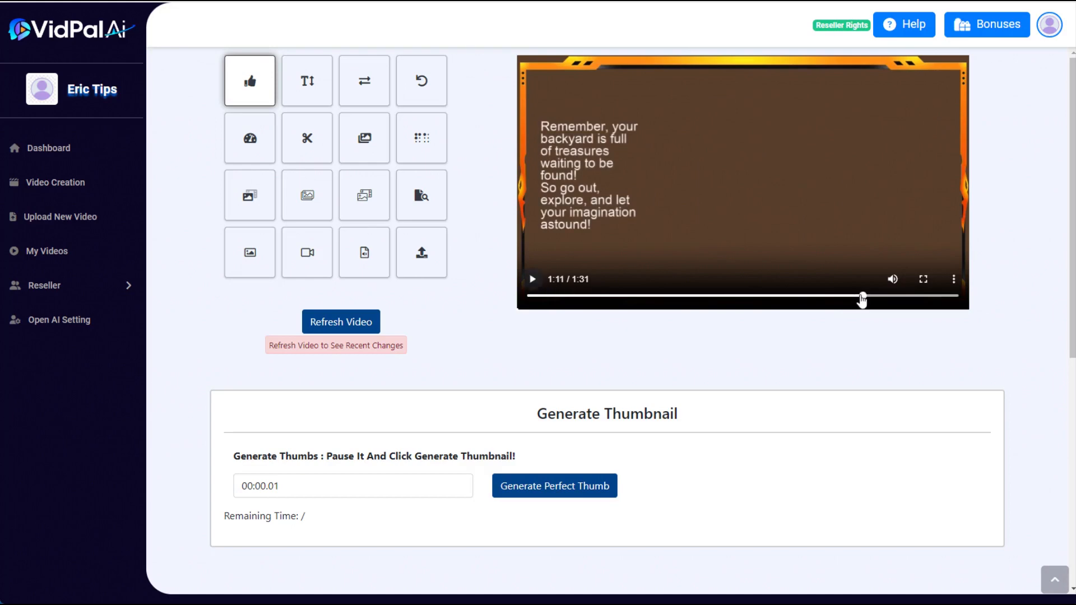
{"action": "left_click", "coordinate": [857, 296]}
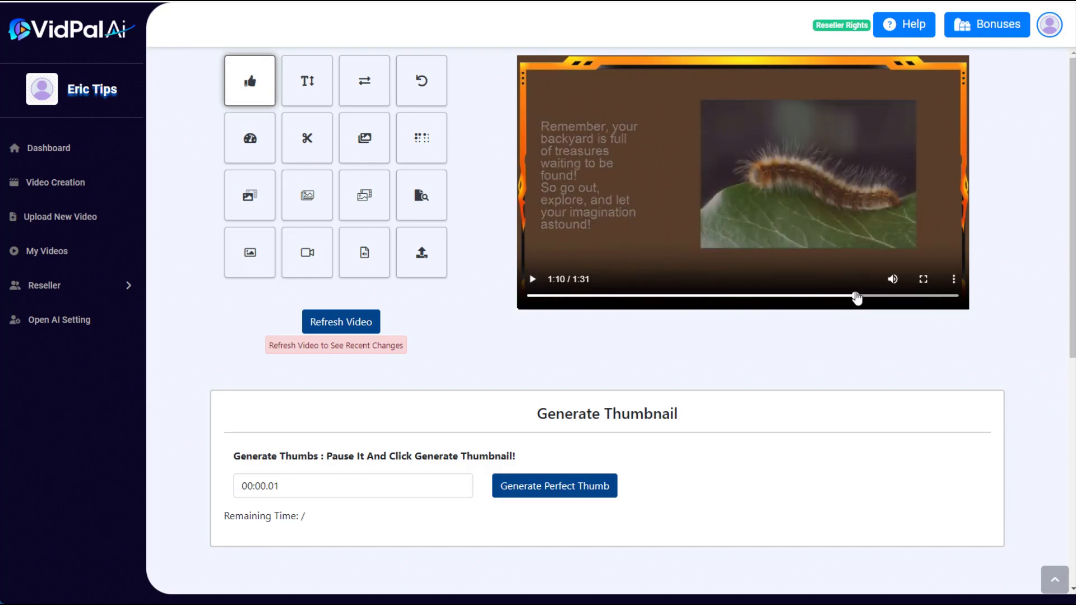
{"action": "left_click", "coordinate": [859, 296]}
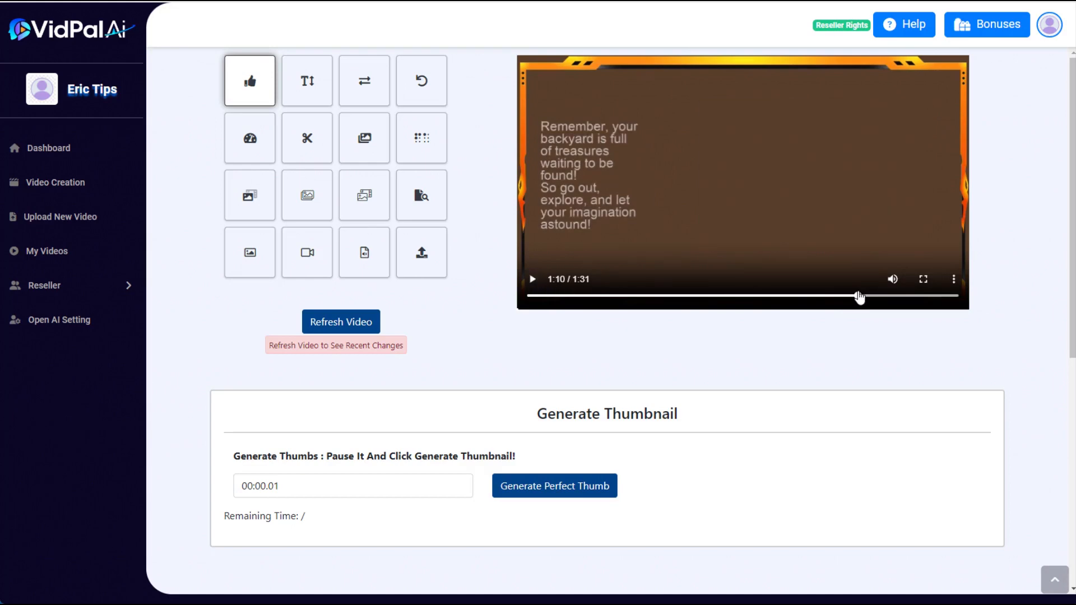
{"action": "left_click", "coordinate": [859, 296]}
{"action": "left_click", "coordinate": [858, 296]}
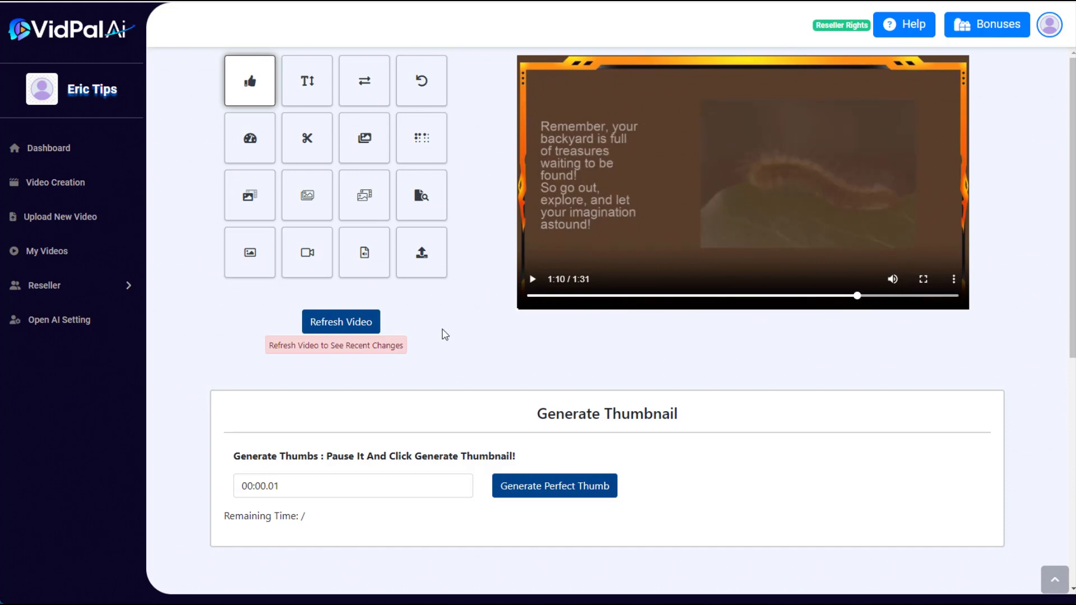
- Search for "backyard" clips to use as a fade-in fade-out video overlay
{"action": "left_click", "coordinate": [363, 199]}
{"action": "scroll", "coordinate": [336, 431], "scroll_direction": "down", "scroll_amount": 3}
{"action": "left_click", "coordinate": [355, 295]}
{"action": "type", "text": "backyar"}
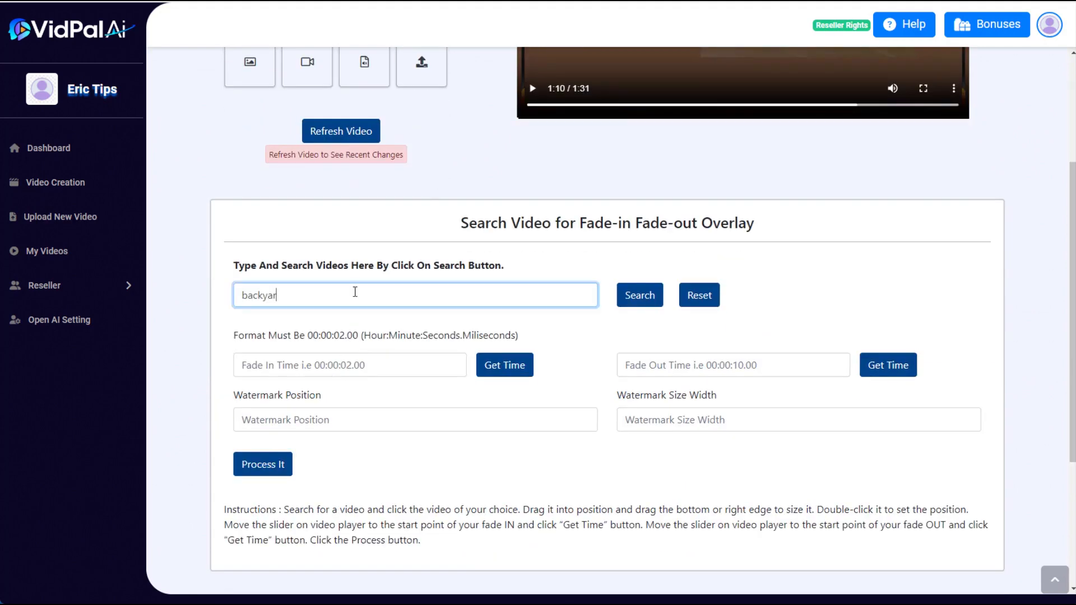
{"action": "type", "text": "d"}
{"action": "left_click", "coordinate": [639, 295]}
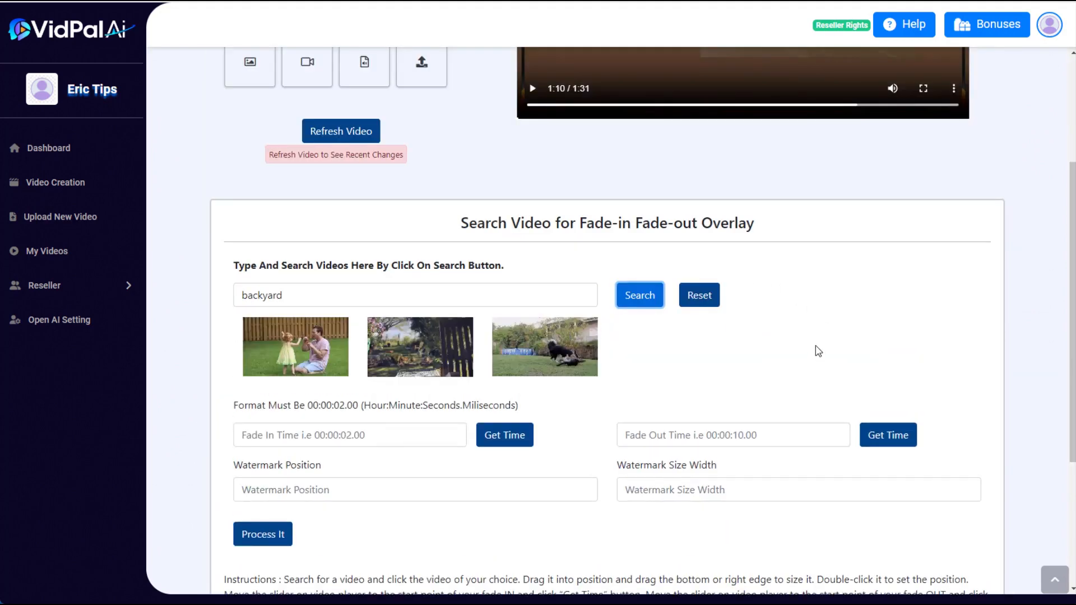
- Place the garden clip with the dark wooden chair on the video frame beside the text, enlarged over the faded caterpillar
{"action": "scroll", "coordinate": [785, 415], "scroll_direction": "up", "scroll_amount": 1}
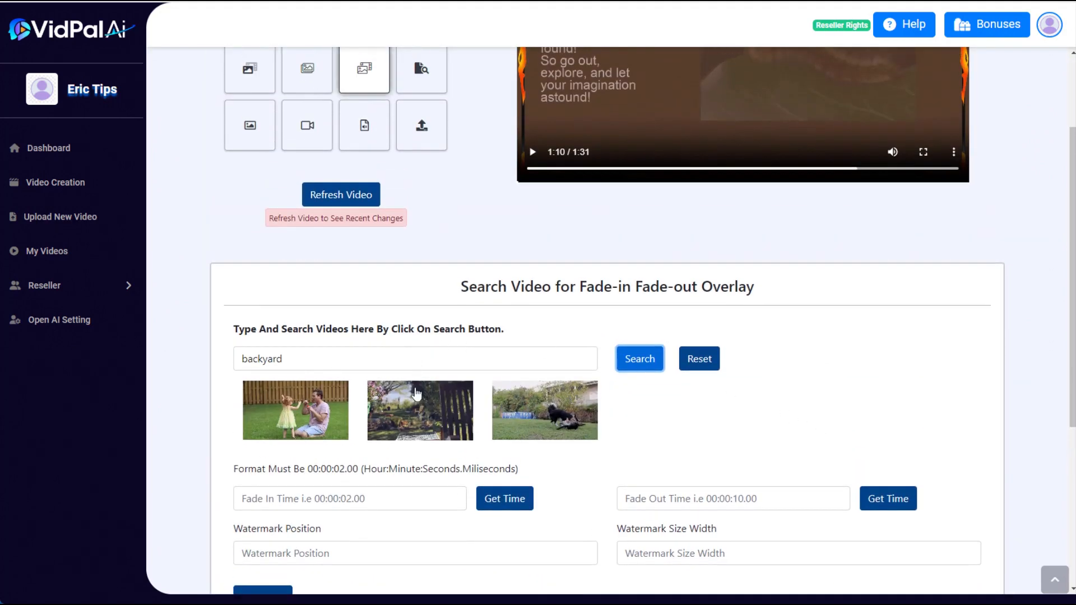
{"action": "left_click", "coordinate": [443, 399]}
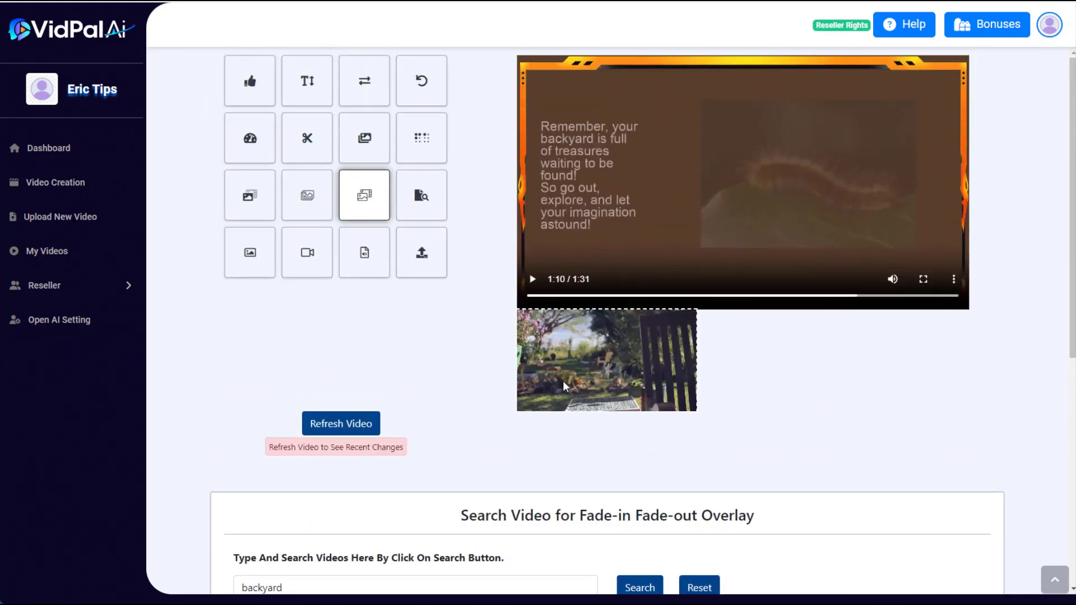
{"action": "left_click_drag", "start_coordinate": [564, 386], "coordinate": [798, 218]}
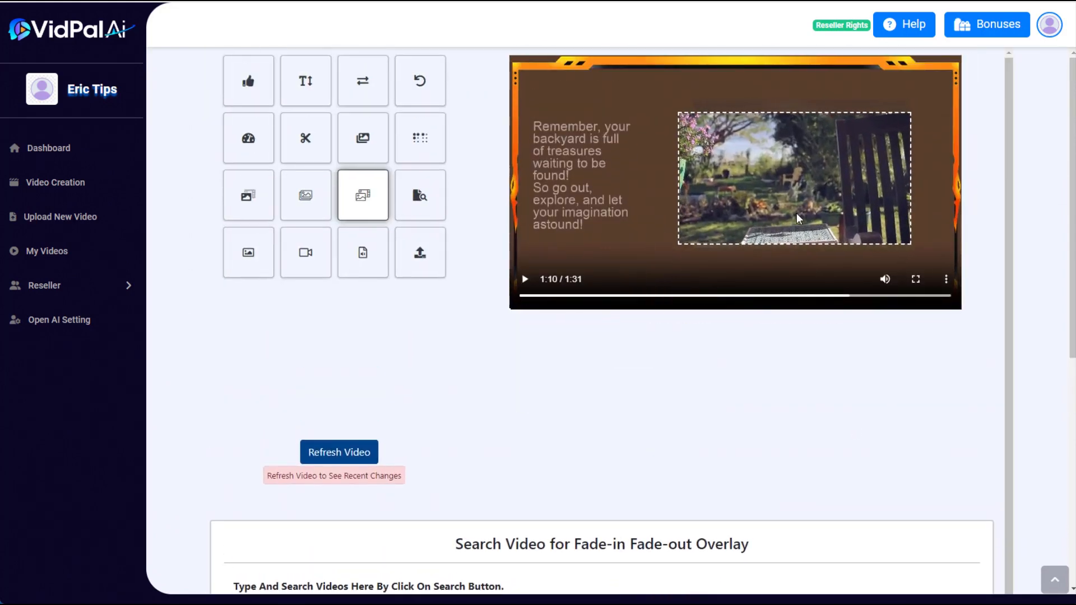
- Set the garden clip's fade-in time to 70.619318 and fade-out time to 81.672198 from the playhead, and process the overlay
{"action": "scroll", "coordinate": [630, 344], "scroll_direction": "down", "scroll_amount": 6}
{"action": "left_click", "coordinate": [498, 319]}
{"action": "scroll", "coordinate": [783, 354], "scroll_direction": "up", "scroll_amount": 4}
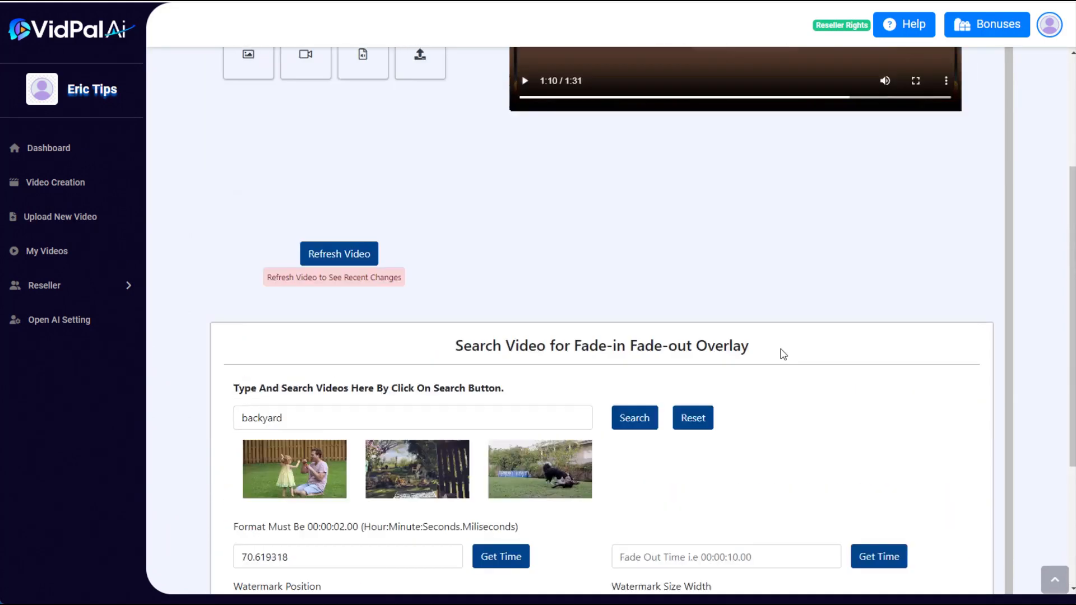
{"action": "scroll", "coordinate": [783, 354], "scroll_direction": "up", "scroll_amount": 3}
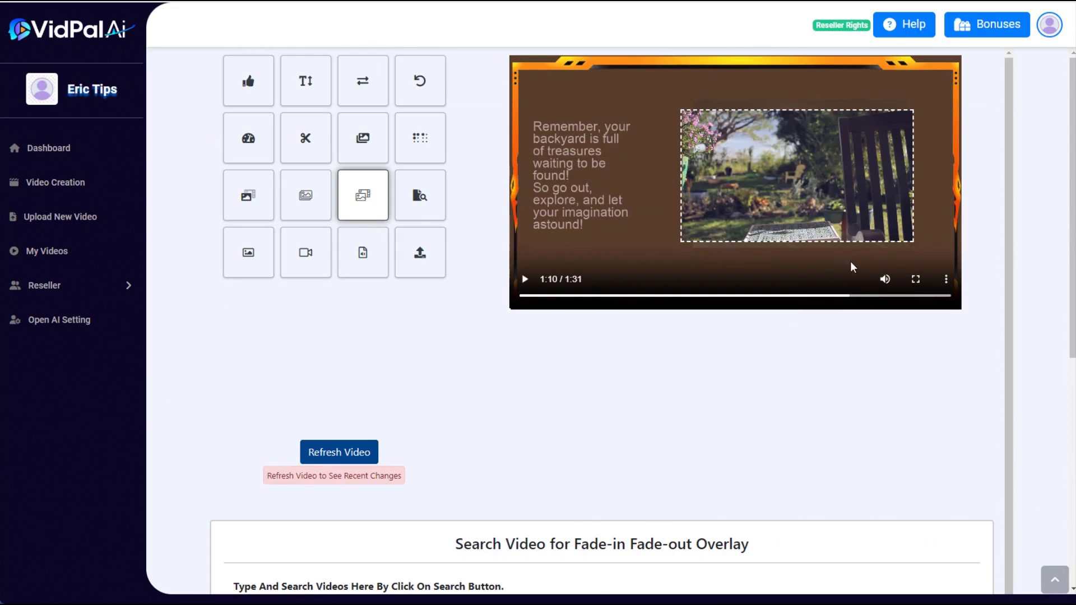
{"action": "left_click", "coordinate": [888, 297]}
{"action": "left_click_drag", "start_coordinate": [888, 297], "coordinate": [901, 297]}
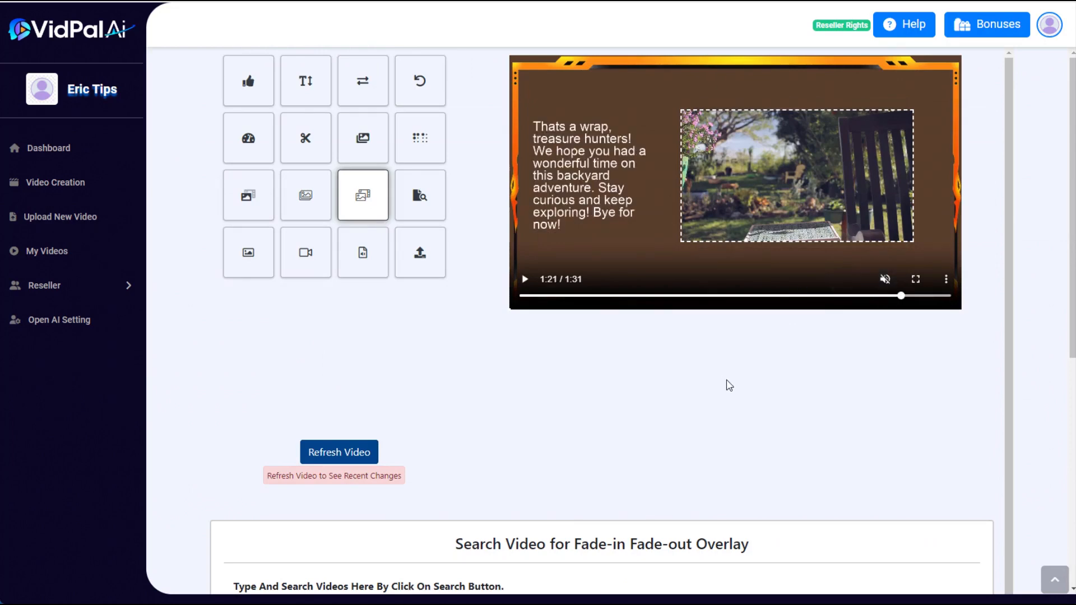
{"action": "scroll", "coordinate": [684, 428], "scroll_direction": "down", "scroll_amount": 7}
{"action": "left_click", "coordinate": [877, 352]}
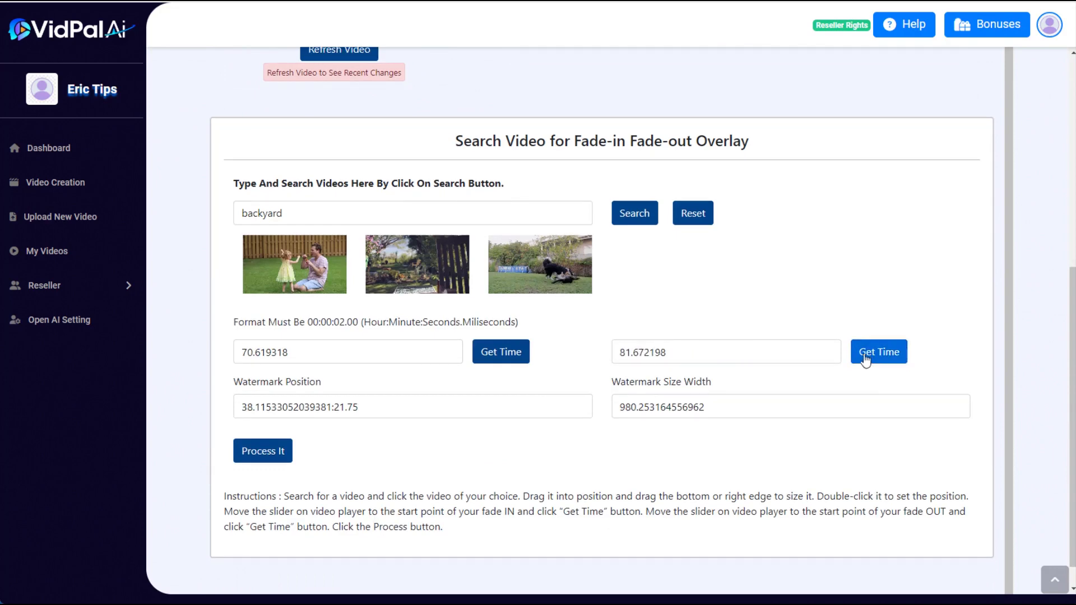
{"action": "left_click", "coordinate": [260, 453]}
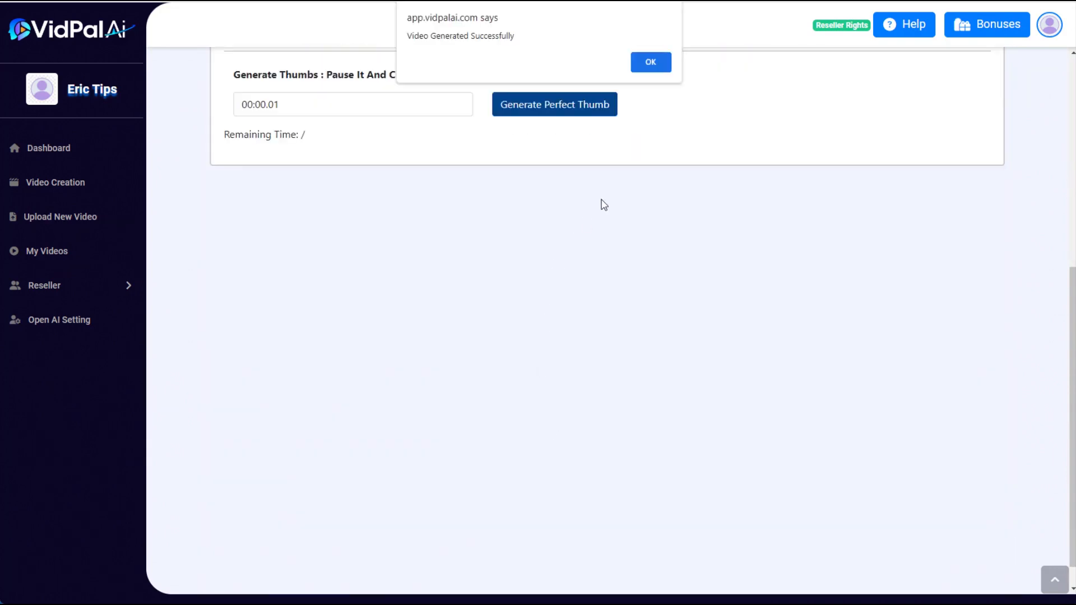
{"action": "left_click", "coordinate": [650, 62]}
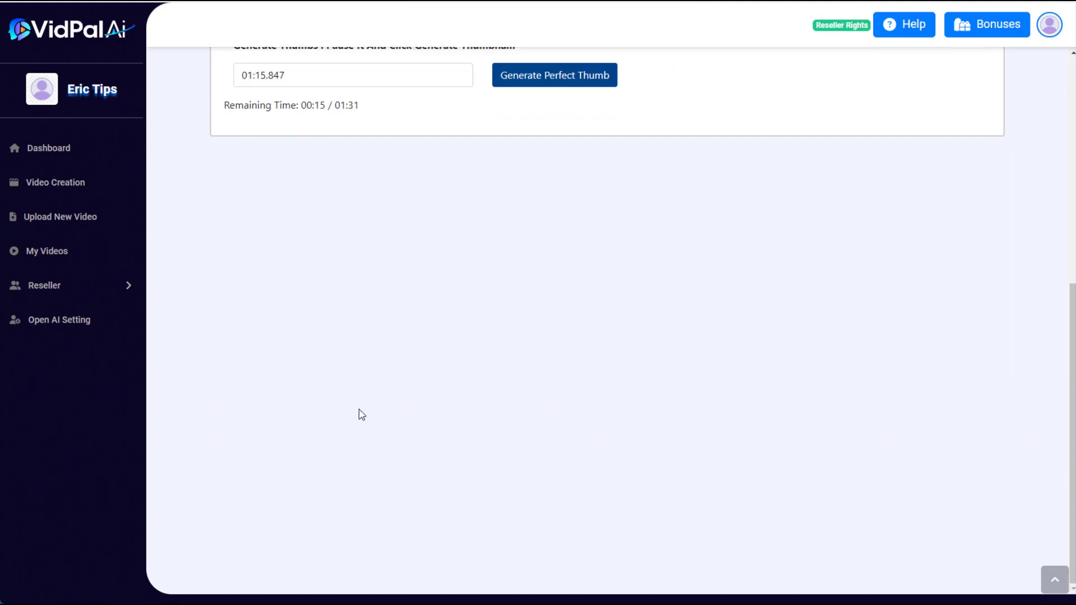
- Play the processed video from about 1:07 and check the garden clip overlay
{"action": "scroll", "coordinate": [381, 418], "scroll_direction": "up", "scroll_amount": 7}
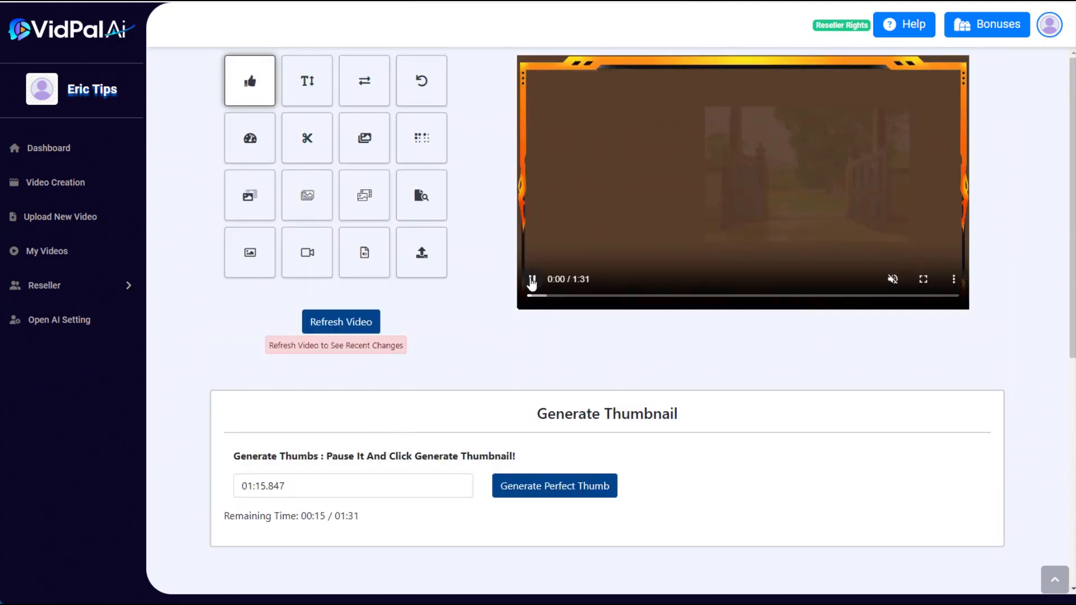
{"action": "left_click", "coordinate": [846, 297]}
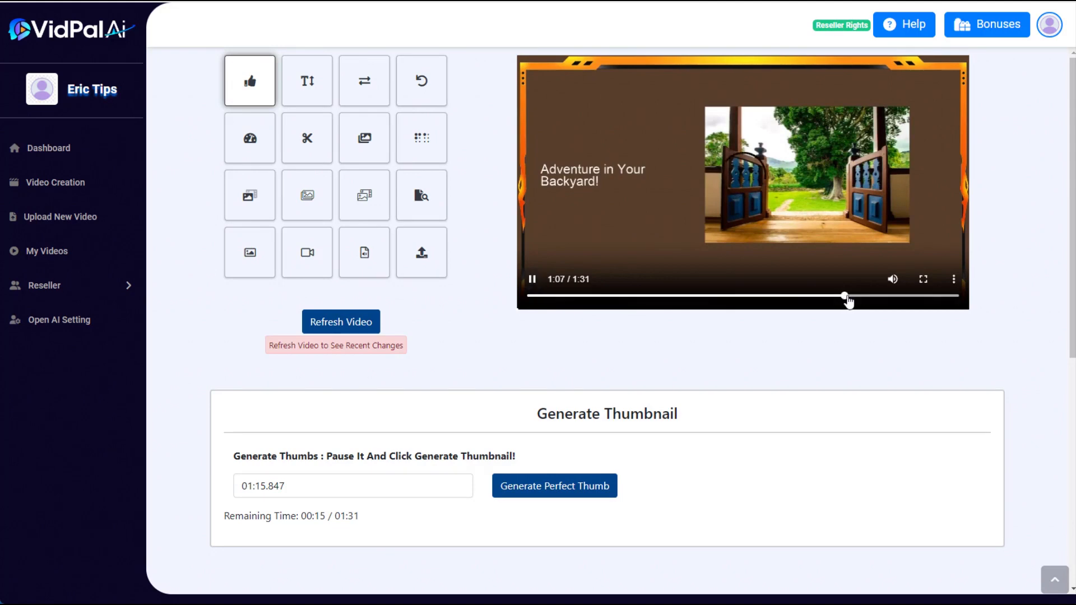
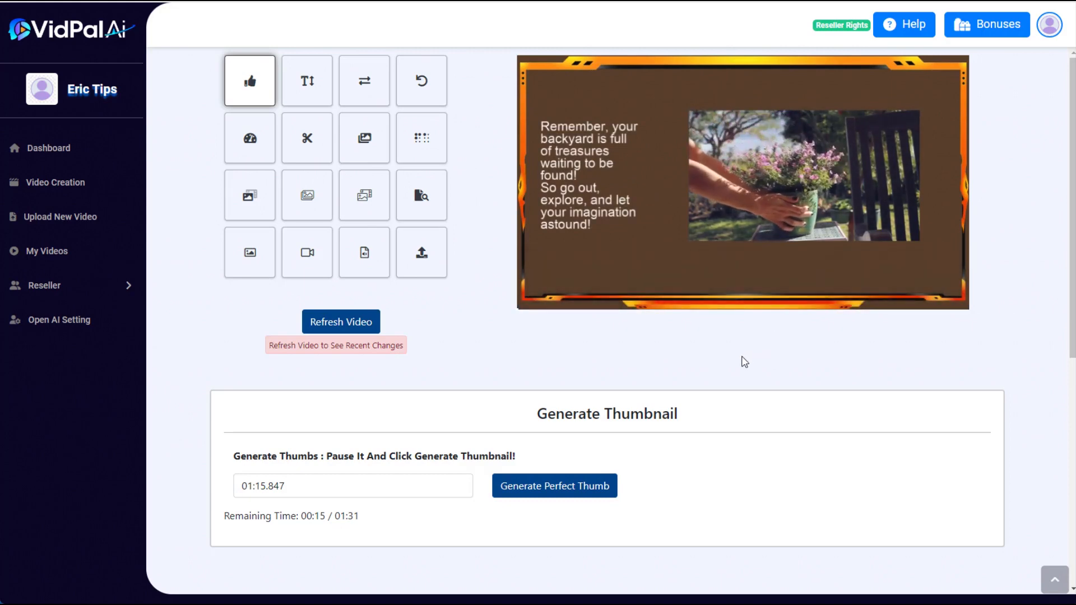
{"action": "mouse_move", "coordinate": [791, 212]}
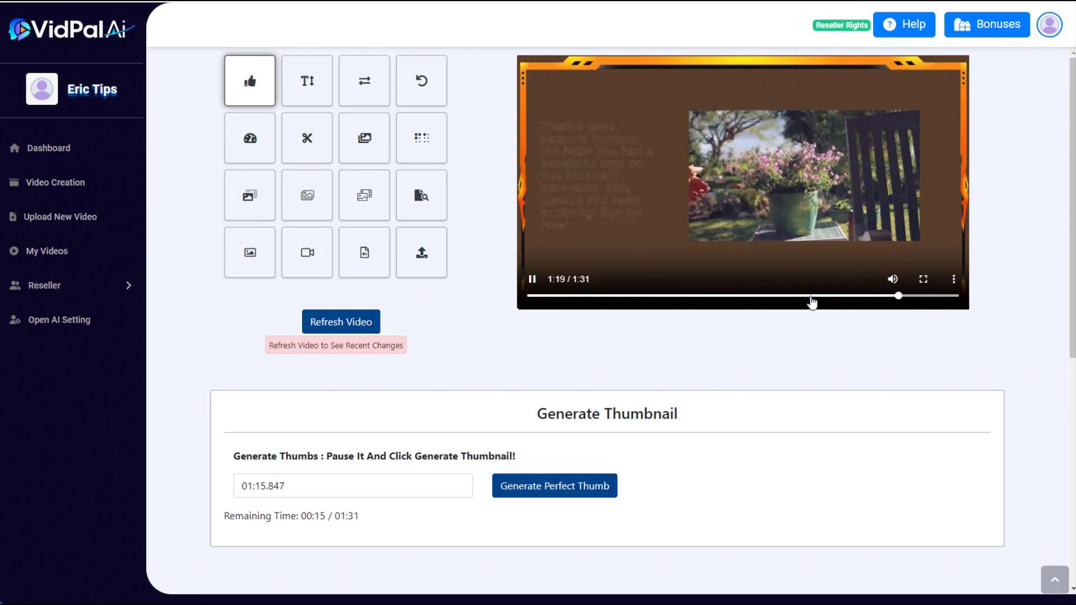
- Pause the video and park the playhead at 1:21, where the garden clip has ended in the closing scene
{"action": "left_click", "coordinate": [533, 280]}
{"action": "left_click", "coordinate": [906, 296]}
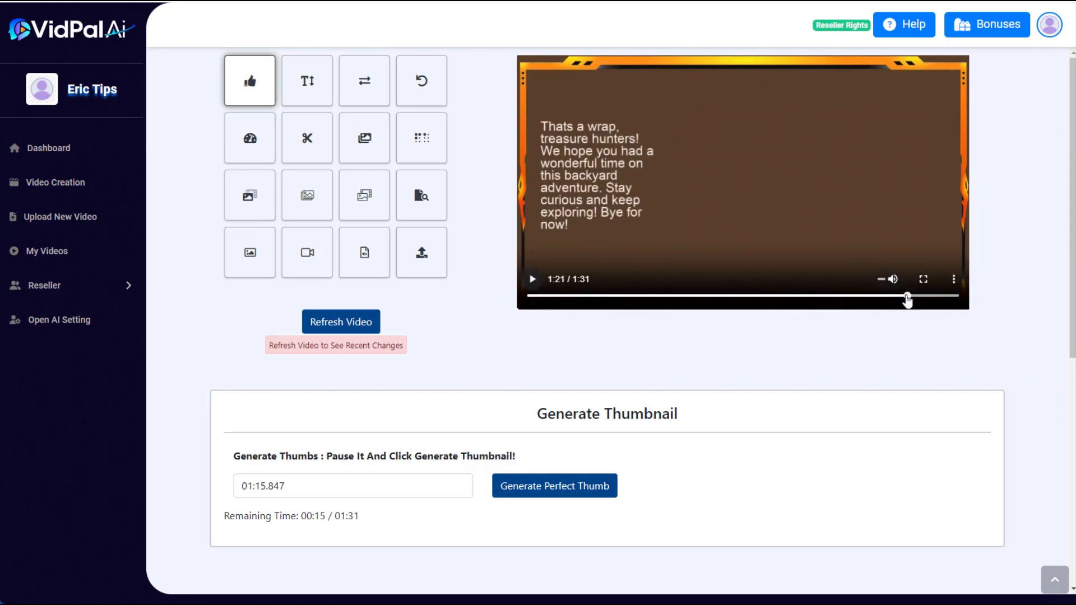
{"action": "left_click_drag", "start_coordinate": [907, 297], "coordinate": [904, 297]}
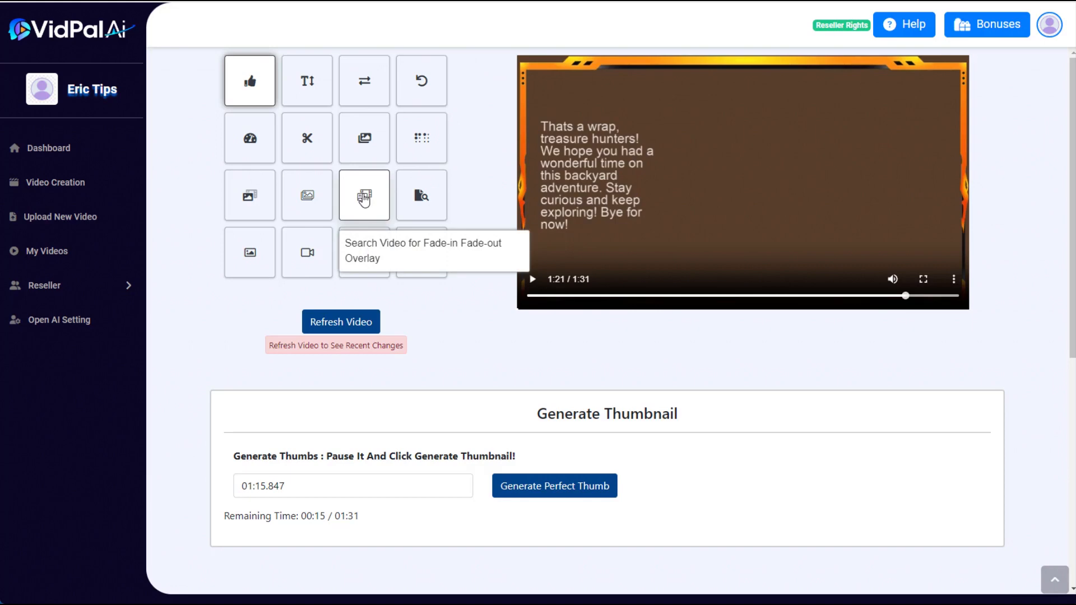
- Search for "kids adventure" clips to use as a fade-in fade-out video overlay
{"action": "left_click", "coordinate": [364, 197]}
{"action": "scroll", "coordinate": [347, 348], "scroll_direction": "down", "scroll_amount": 2}
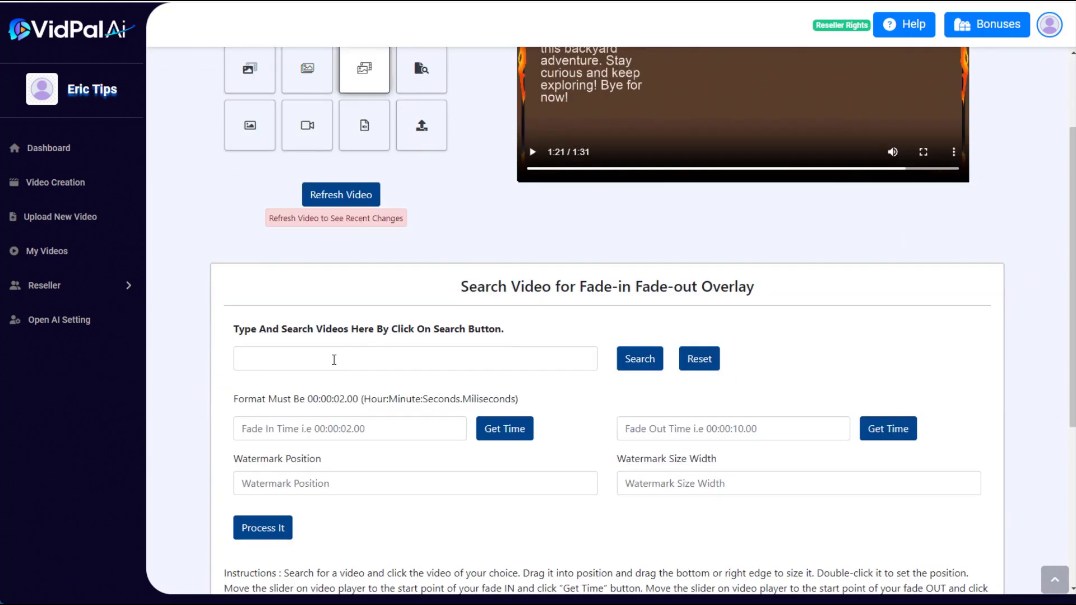
{"action": "left_click", "coordinate": [334, 359]}
{"action": "type", "text": "kids adventure"}
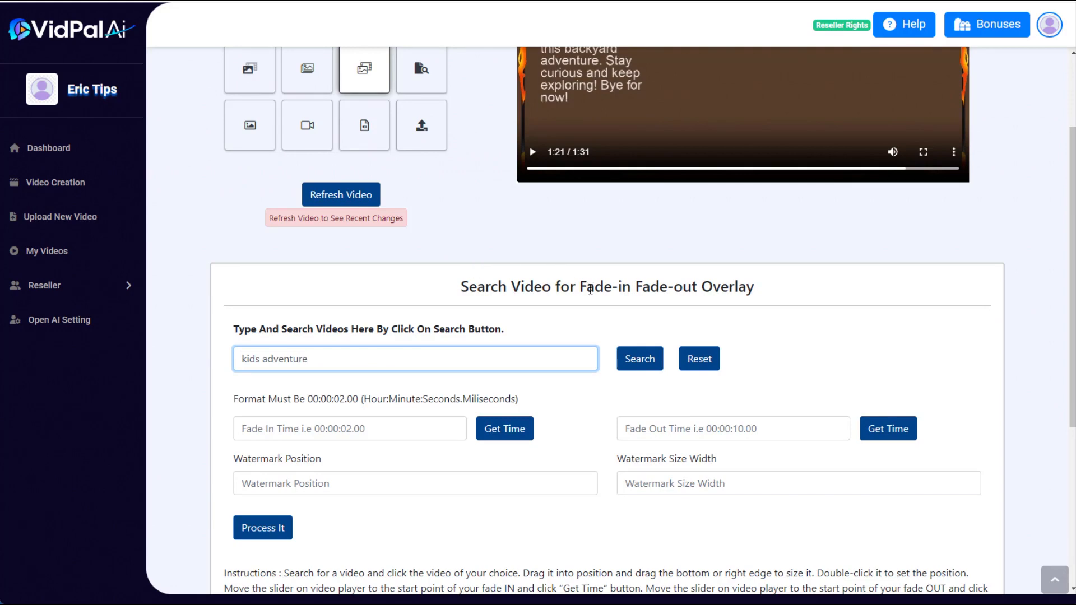
{"action": "left_click", "coordinate": [638, 359]}
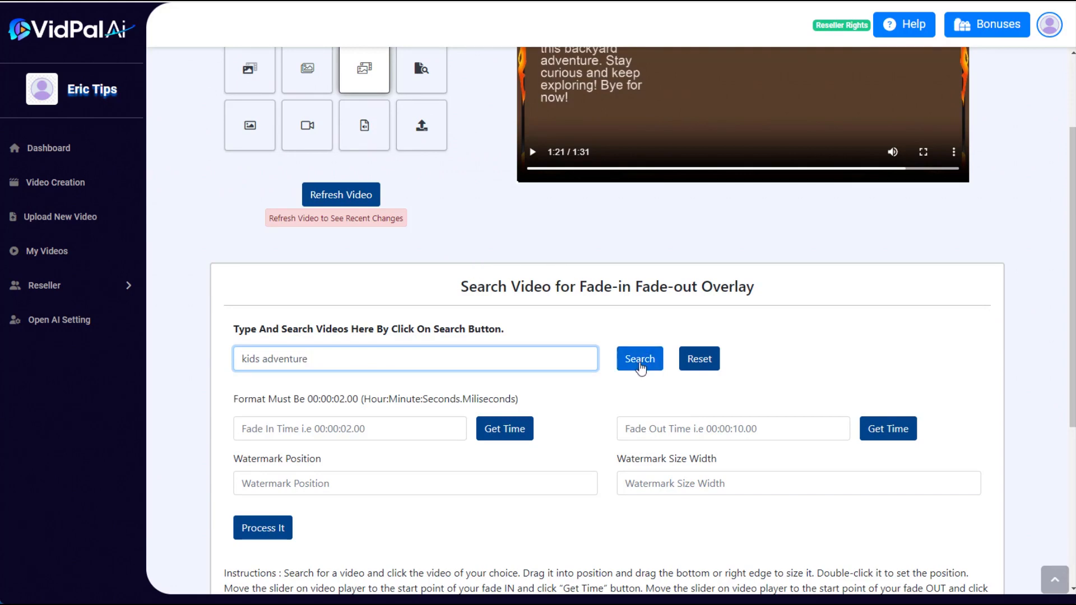
{"action": "scroll", "coordinate": [491, 279], "scroll_direction": "down", "scroll_amount": 3}
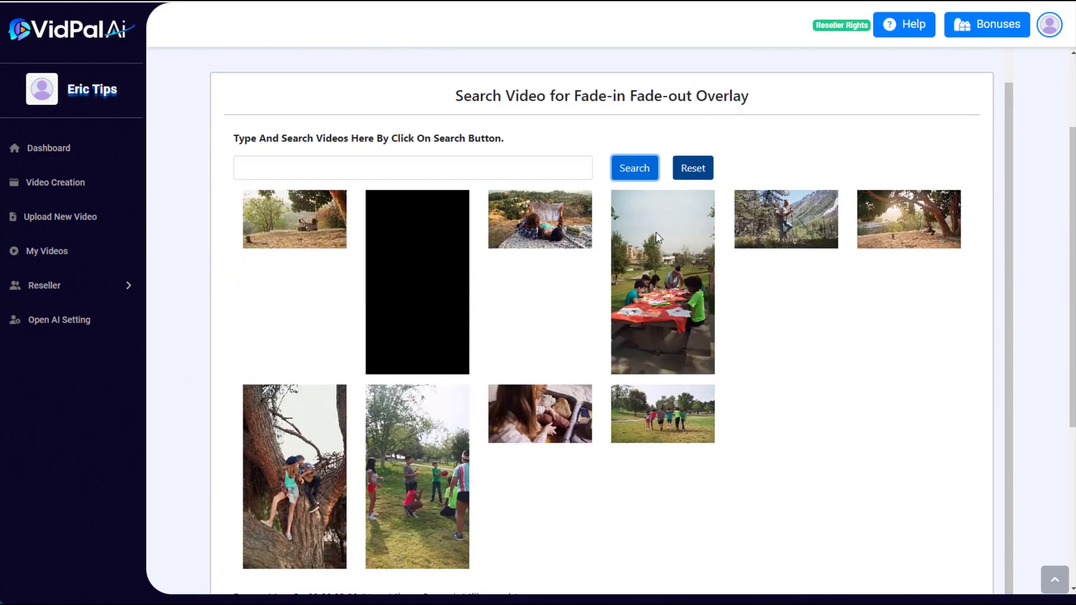
- Add the clip of kids walking arm in arm across the park, enlarged beside the closing scene's text
{"action": "scroll", "coordinate": [747, 314], "scroll_direction": "up", "scroll_amount": 2}
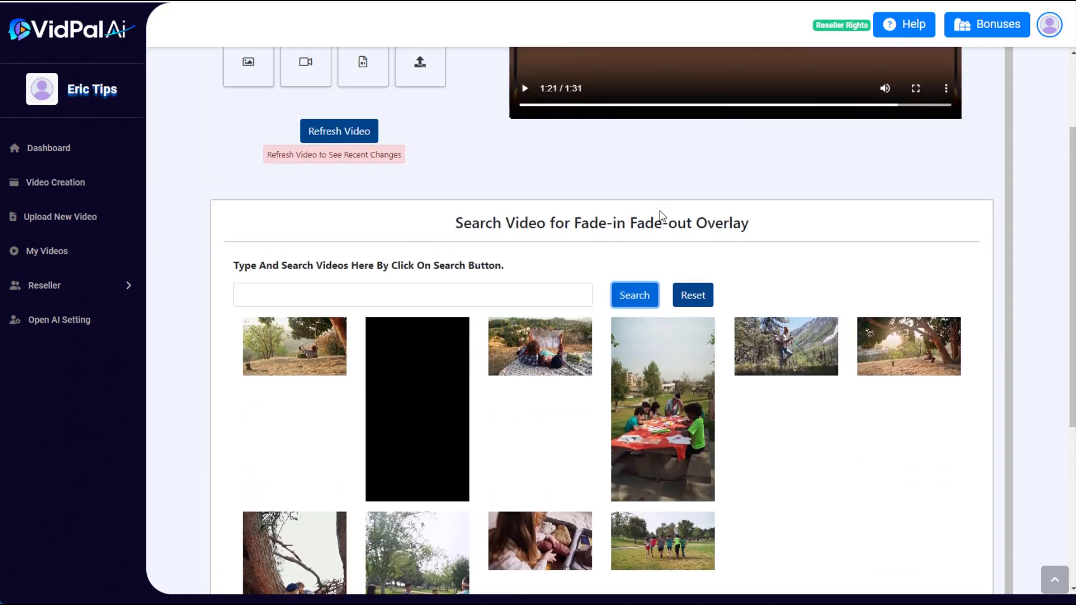
{"action": "scroll", "coordinate": [657, 214], "scroll_direction": "down", "scroll_amount": 3}
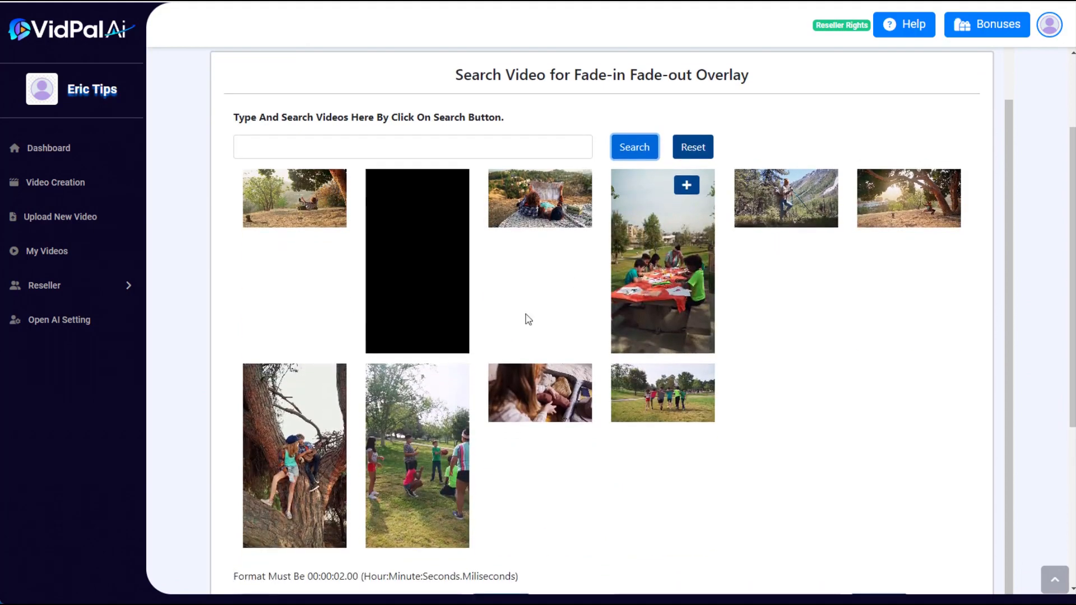
{"action": "mouse_move", "coordinate": [693, 401]}
{"action": "left_click", "coordinate": [687, 381]}
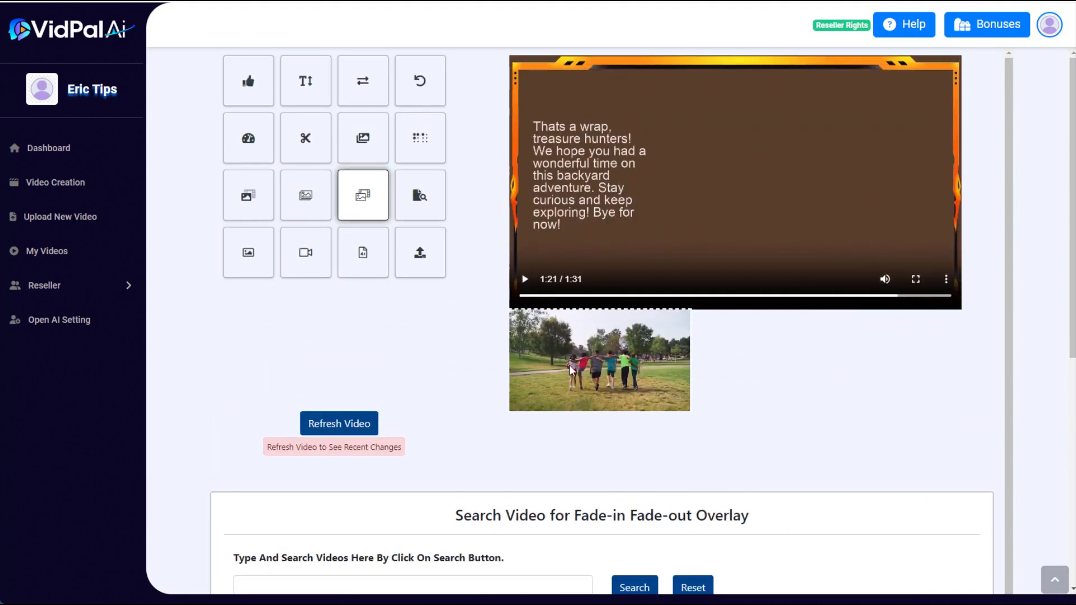
{"action": "left_click_drag", "start_coordinate": [717, 213], "coordinate": [783, 221]}
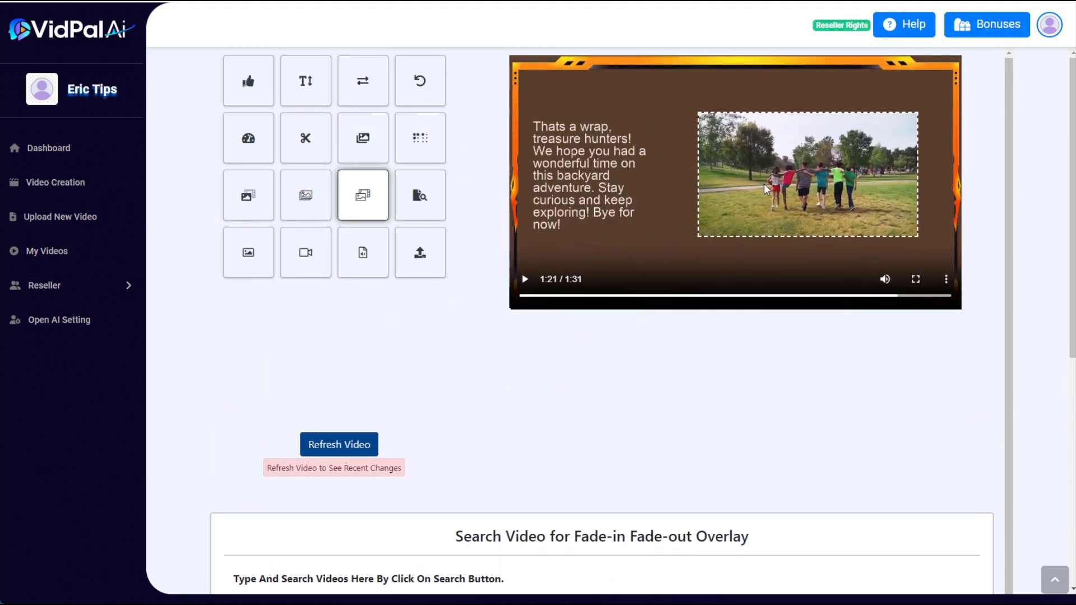
- Set the park clip's fade-in time to 81.038976 and its fade-out time from the playhead, and process the overlay
{"action": "scroll", "coordinate": [716, 418], "scroll_direction": "down", "scroll_amount": 10}
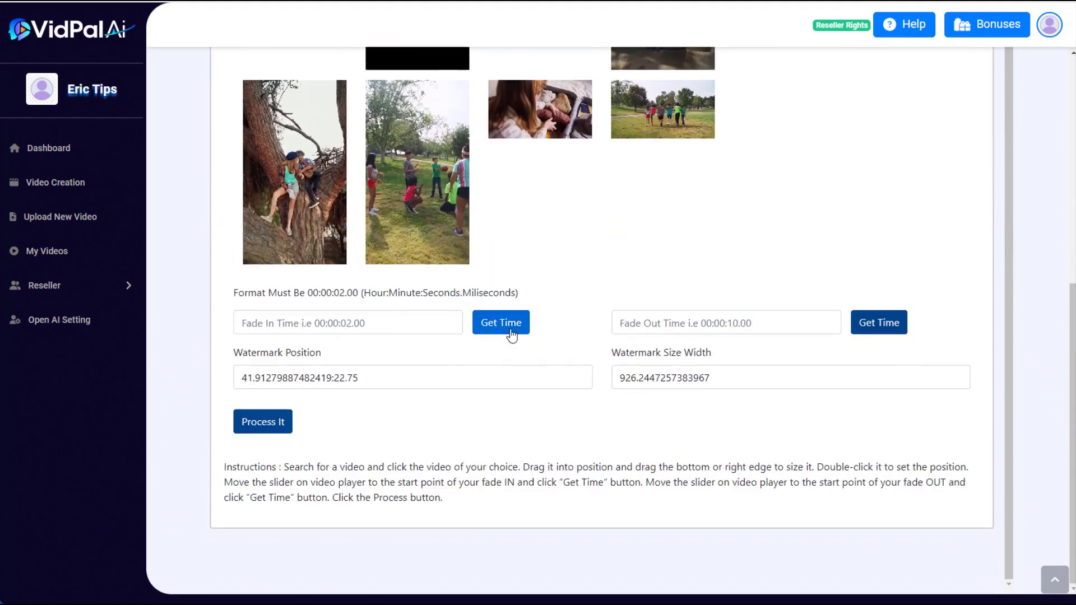
{"action": "left_click", "coordinate": [508, 330]}
{"action": "scroll", "coordinate": [771, 373], "scroll_direction": "up", "scroll_amount": 10}
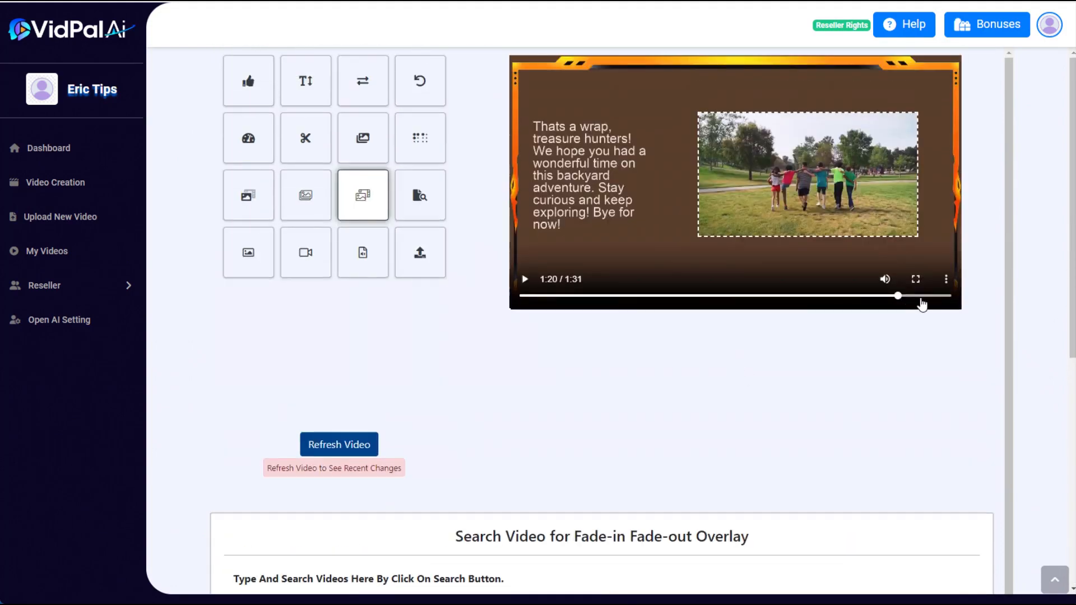
{"action": "scroll", "coordinate": [797, 372], "scroll_direction": "down", "scroll_amount": 10}
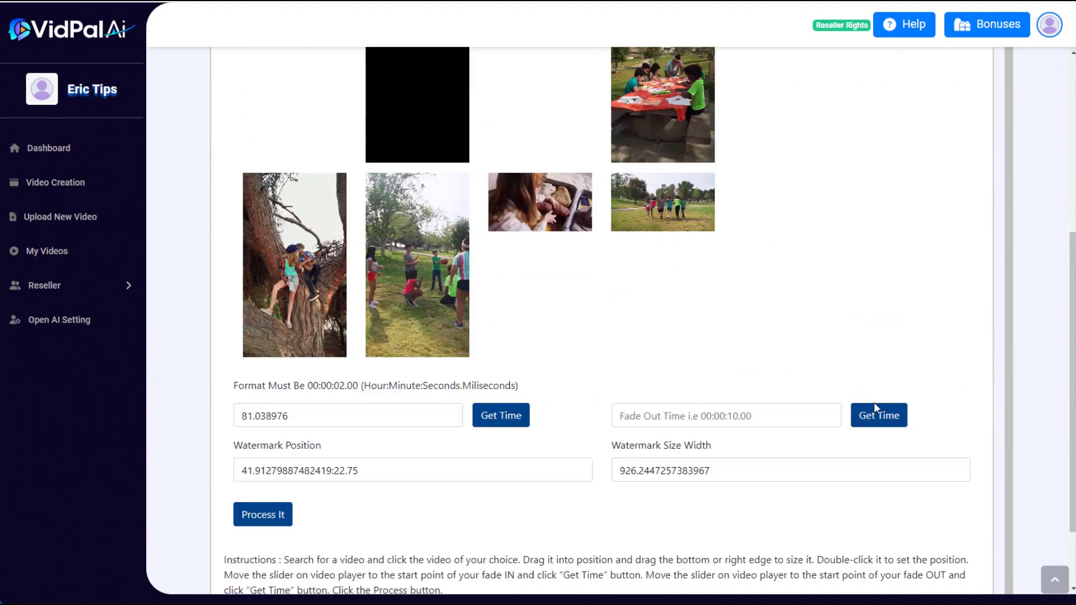
{"action": "left_click", "coordinate": [875, 405]}
{"action": "left_click", "coordinate": [270, 511]}
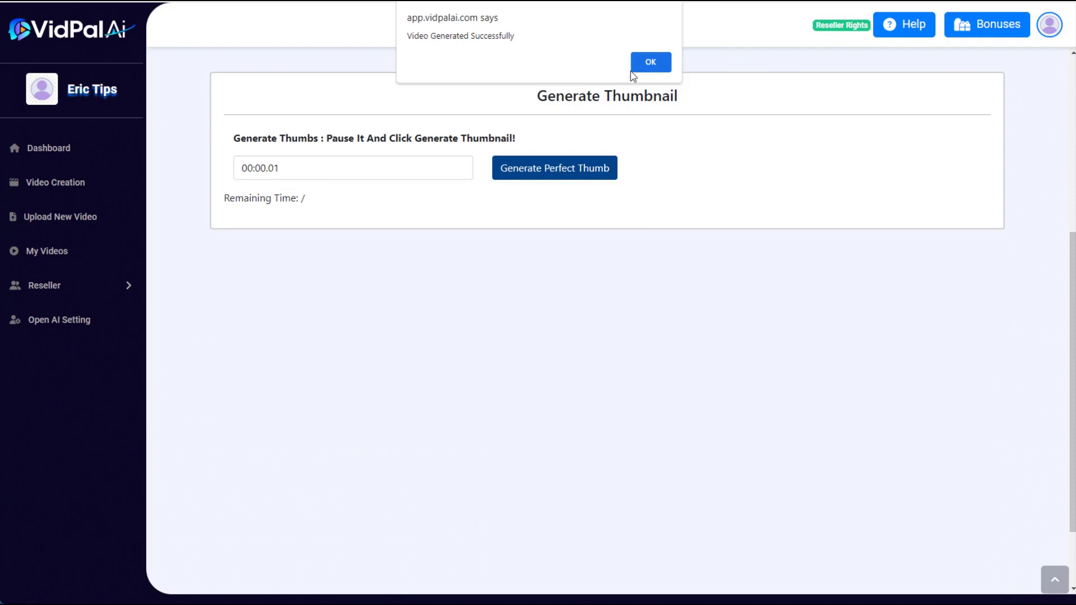
{"action": "left_click", "coordinate": [650, 61]}
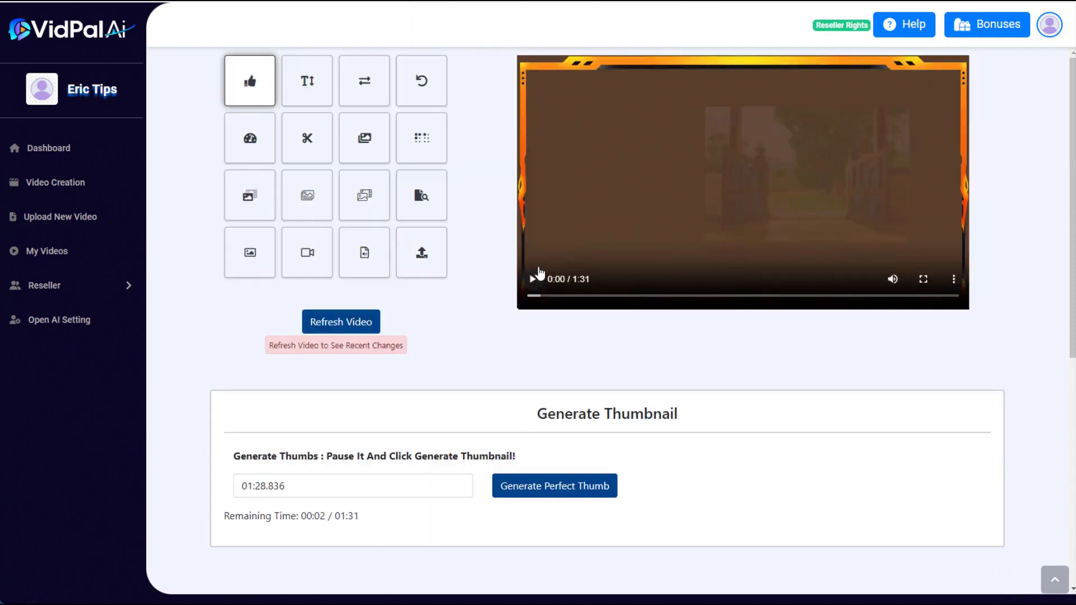
- Play the processed video from about 1:19 to 1:25 to check the park clip overlay in the closing scene
{"action": "left_click", "coordinate": [538, 276]}
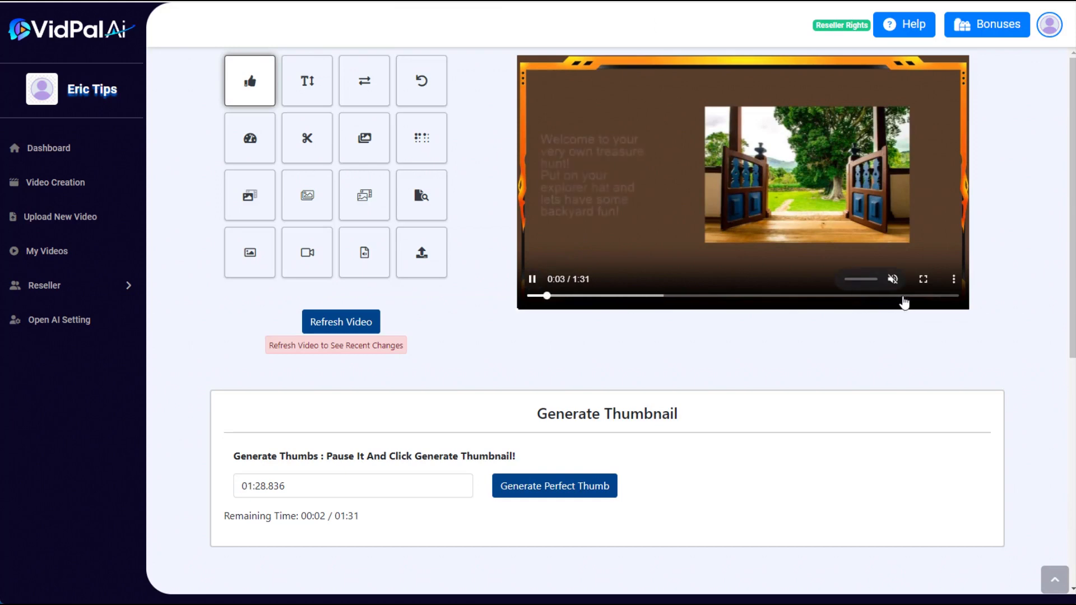
{"action": "left_click", "coordinate": [900, 297]}
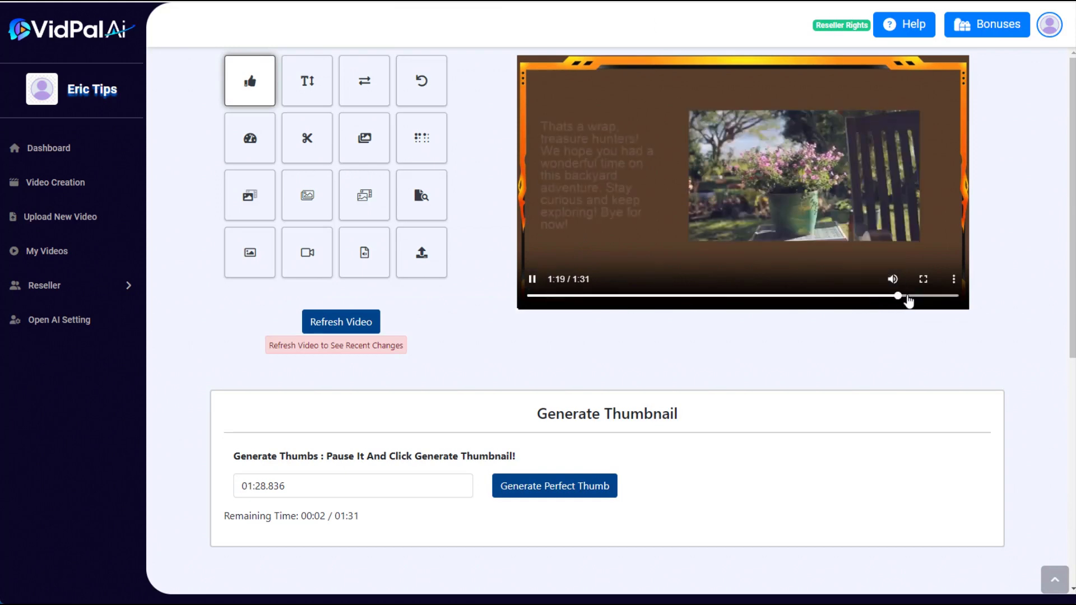
{"action": "left_click", "coordinate": [533, 280]}
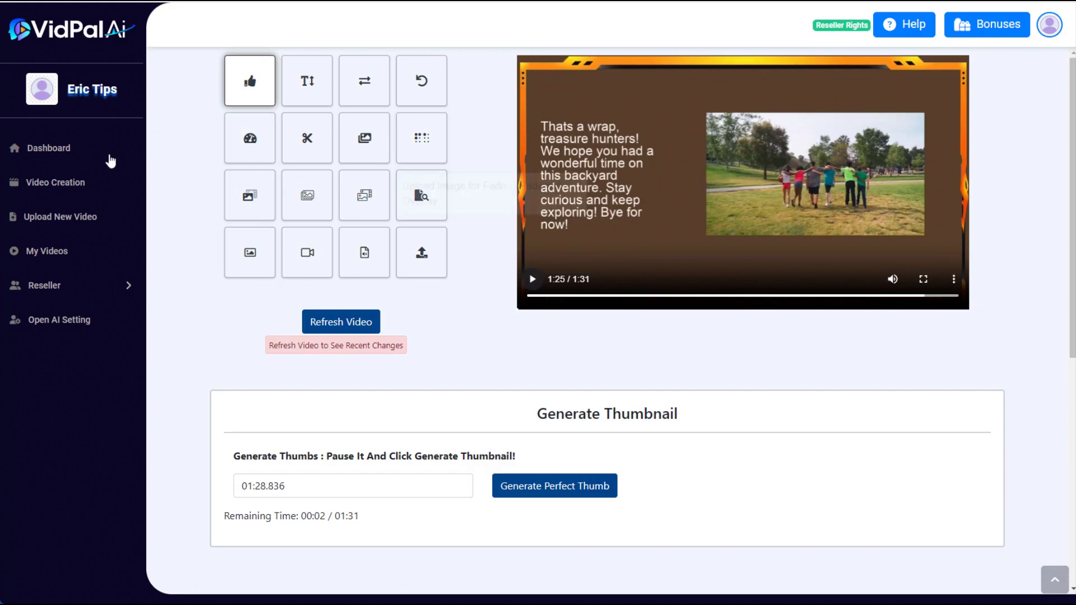
- Start a new AI whiteboard video of the Software Review type with the topic "A.I. Chidren's Book Maker"
{"action": "left_click", "coordinate": [31, 185]}
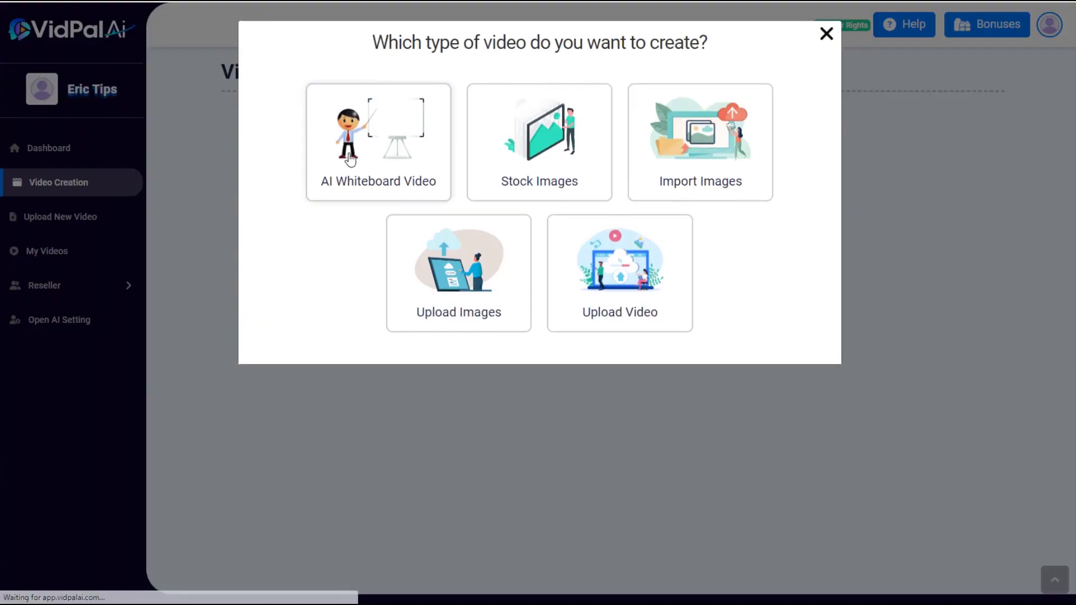
{"action": "left_click", "coordinate": [362, 158]}
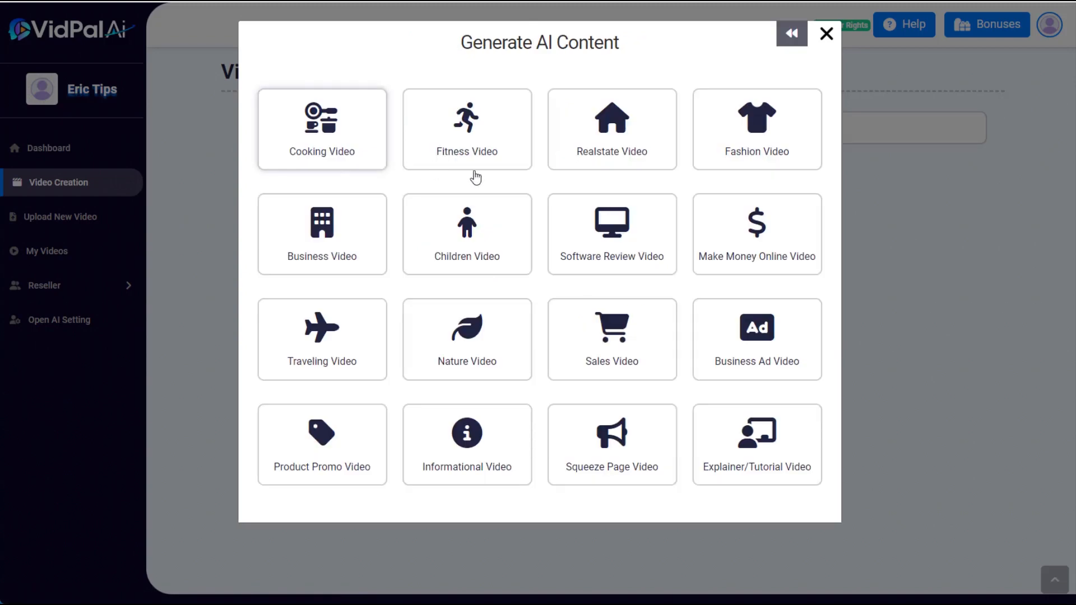
{"action": "left_click", "coordinate": [609, 226]}
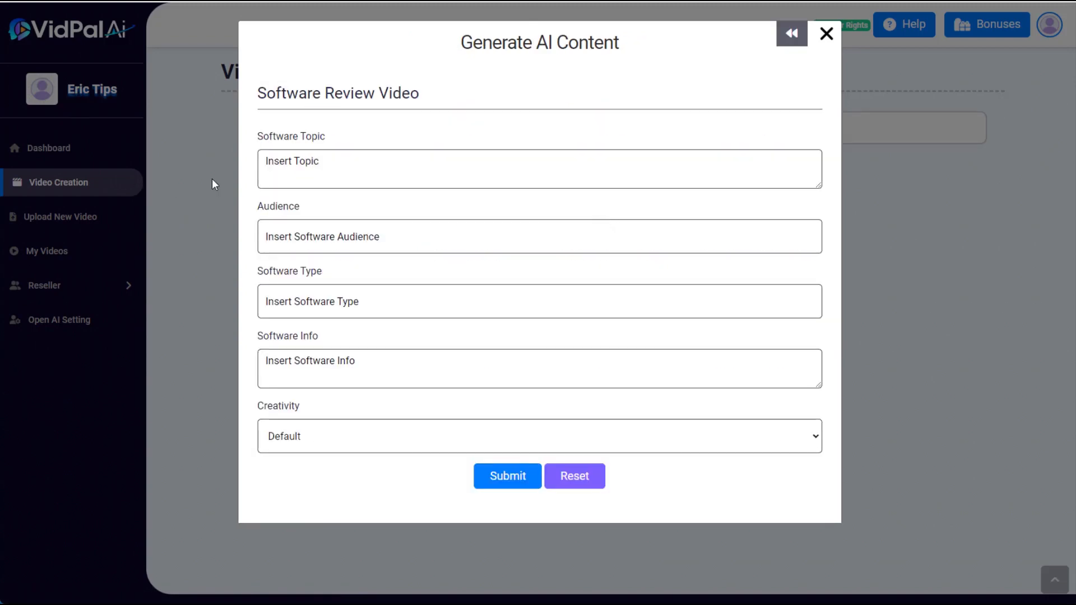
{"action": "left_click", "coordinate": [311, 164]}
{"action": "type", "text": "A.I. Chidren's Book Maker"}
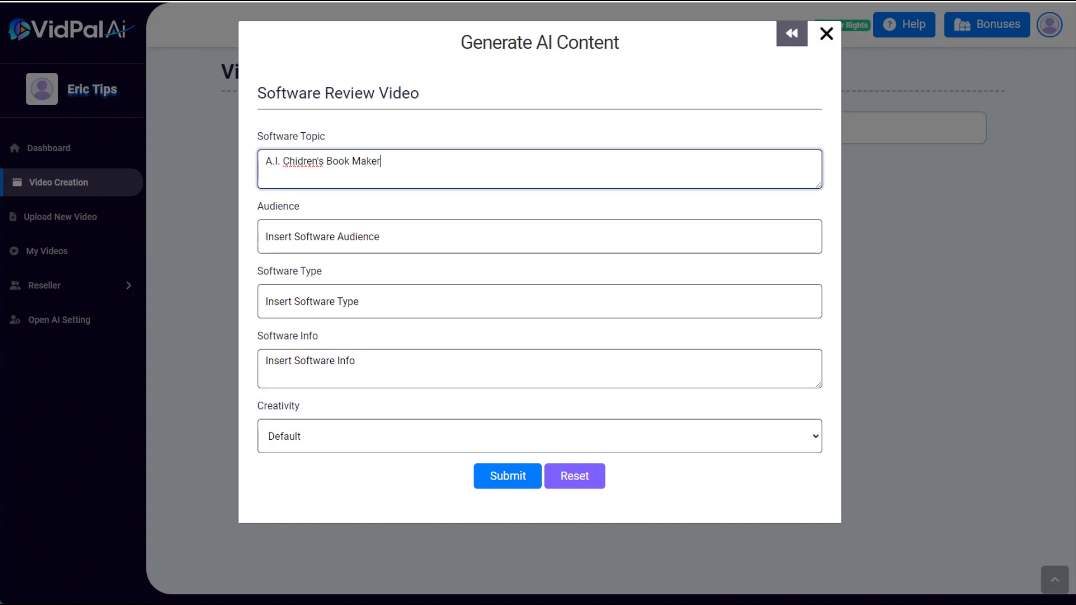
- Set the audience to "Authors and aspiring authors who want to write children's books" and the software type to "Web based software powered by OpenAI and ChatGPT."
{"action": "left_click", "coordinate": [300, 237]}
{"action": "type", "text": "Authors and aspiring authors who want to write children's books"}
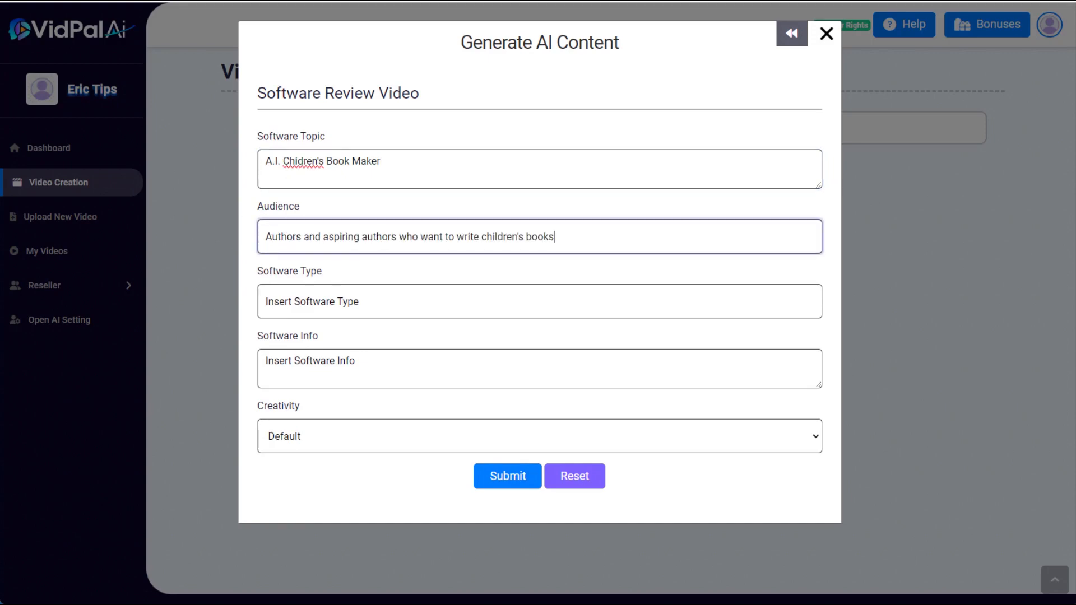
{"action": "key", "text": "Tab"}
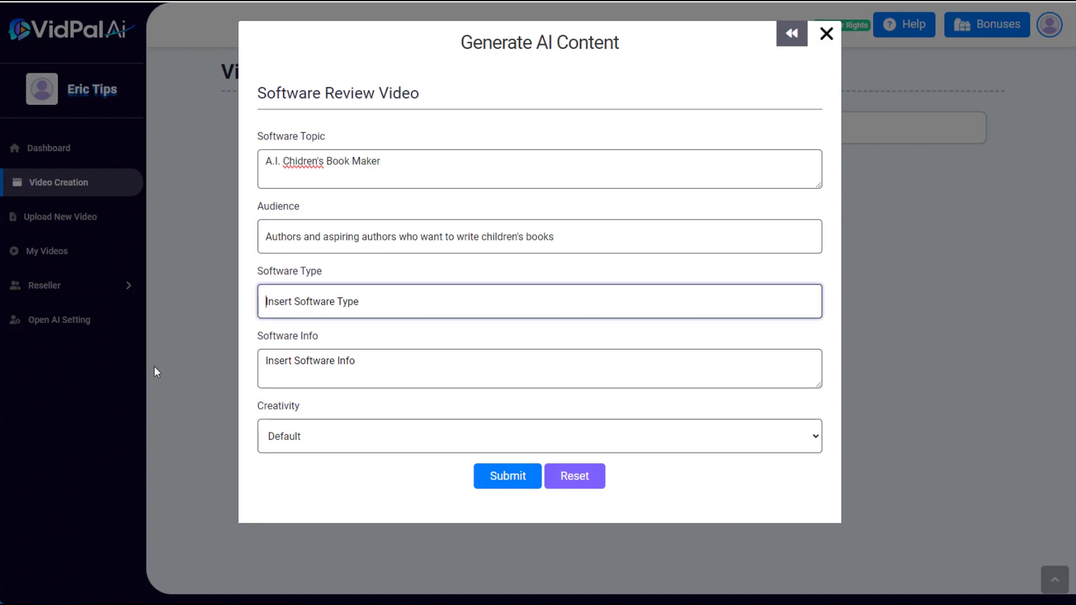
{"action": "type", "text": "Web based software powered by OpenAI and ChatGPT."}
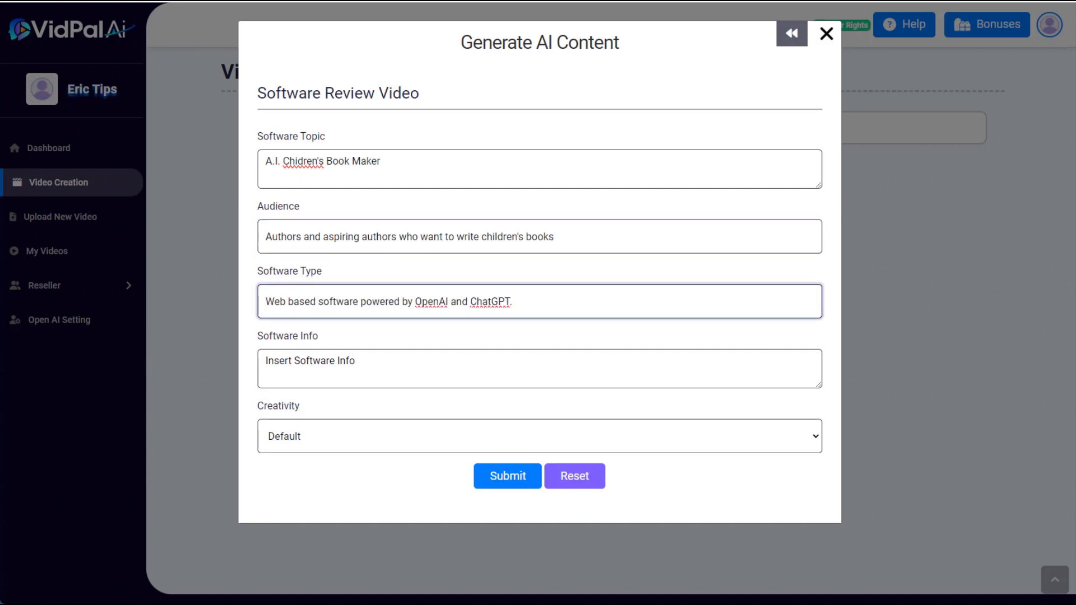
- Enter "It comes up with topics, creates outlines, writes the book, and illustrates it too." as the software info and generate the content
{"action": "left_click", "coordinate": [306, 364]}
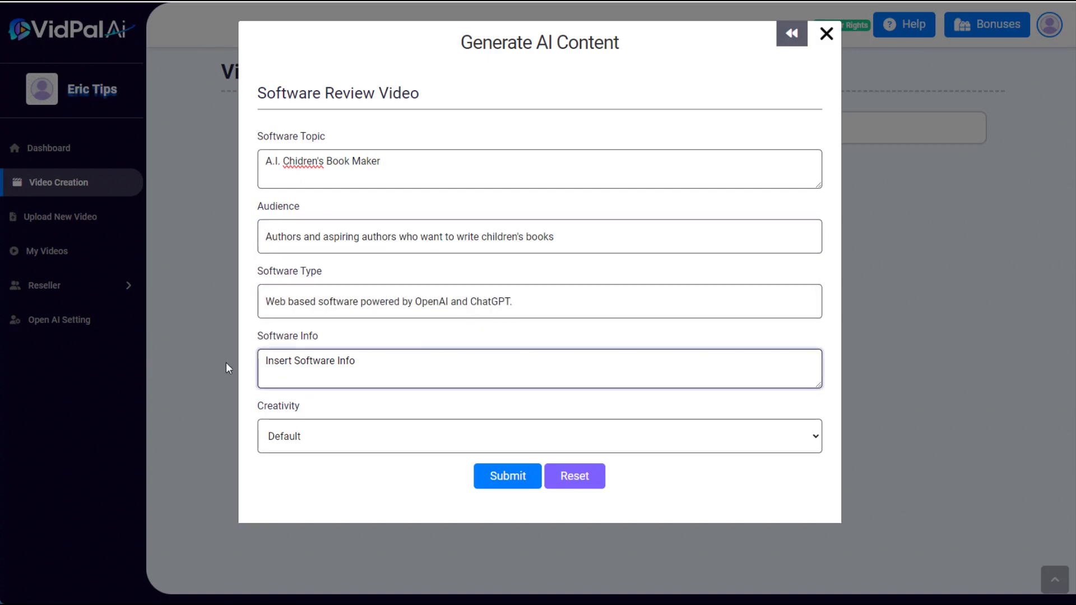
{"action": "type", "text": "It comes up with topics, creates outlines, writes the book, and illustrates it too."}
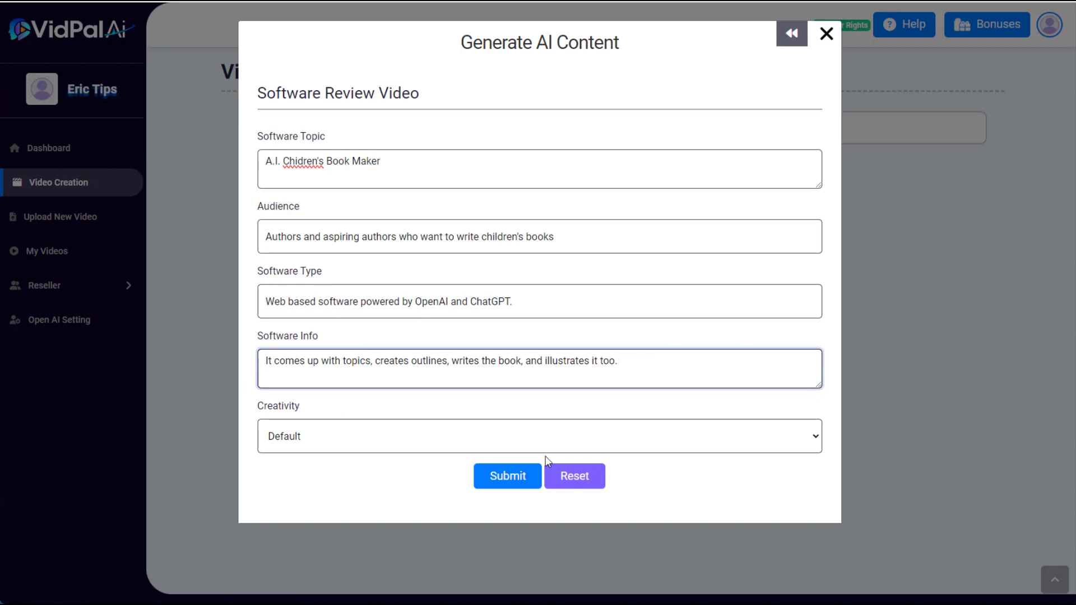
{"action": "left_click", "coordinate": [516, 478]}
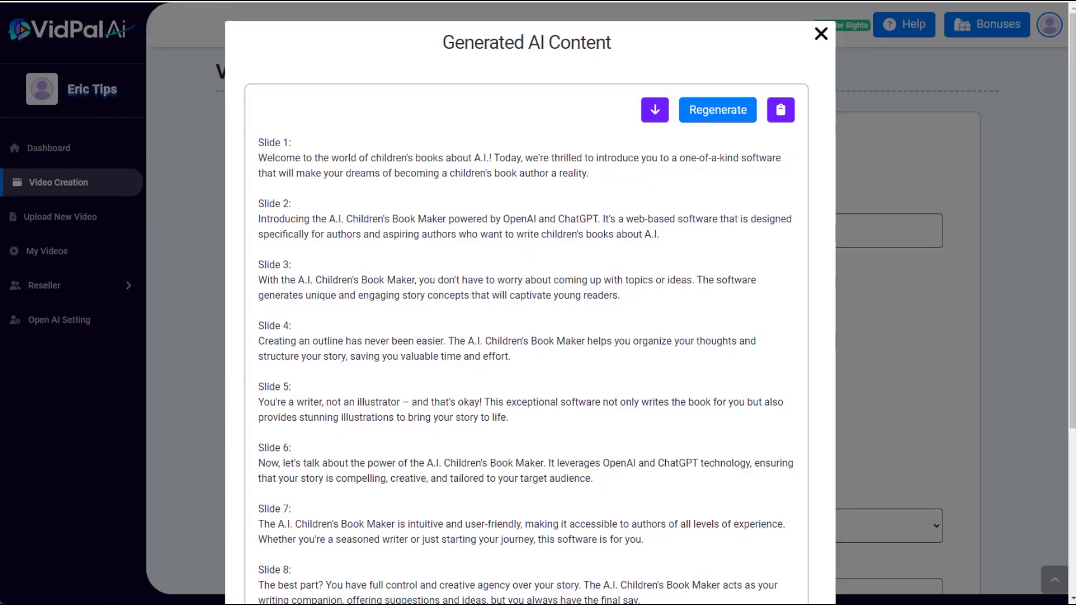
- Insert the generated slide content into the whiteboard video form and title the video "A.I. Chidren's Book Maker"
{"action": "left_click", "coordinate": [652, 120]}
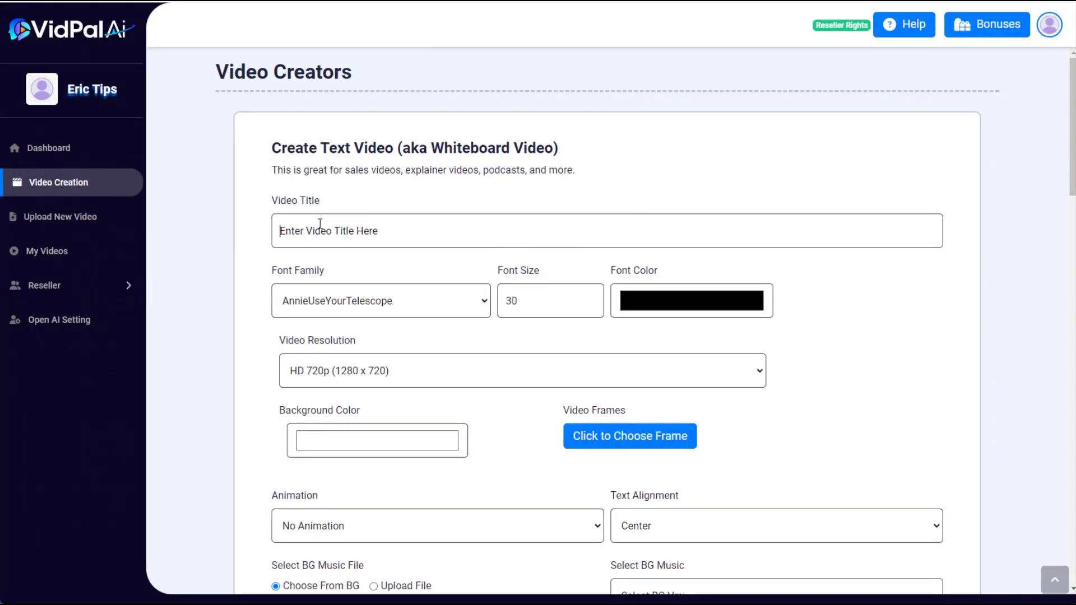
{"action": "left_click", "coordinate": [320, 223]}
{"action": "type", "text": "A.I. Children's Book Maker"}
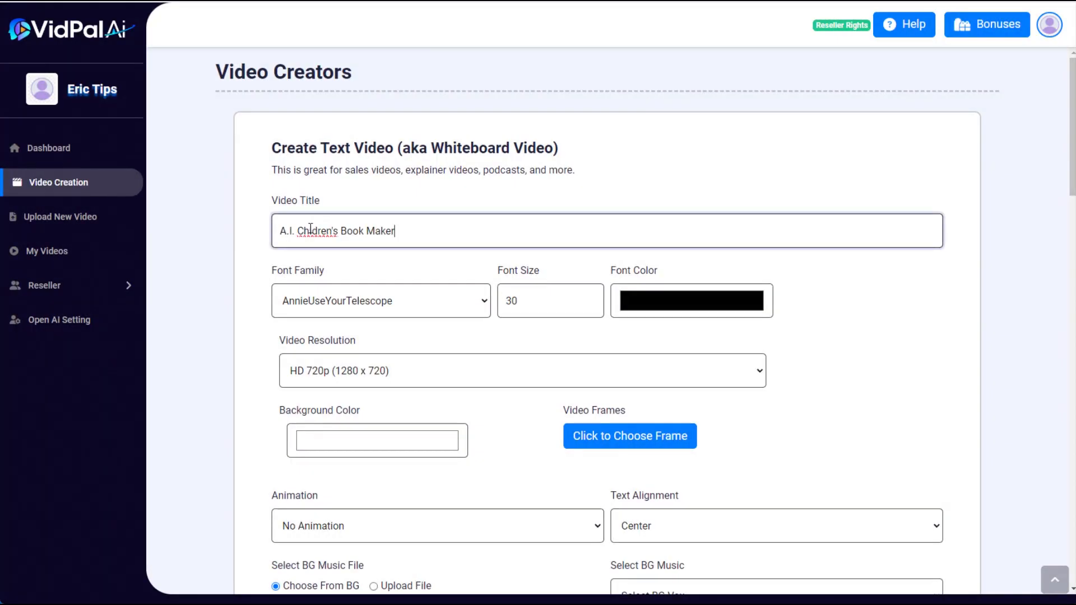
- Set the video's font family to Courier New and its font size to 55
{"action": "scroll", "coordinate": [423, 303], "scroll_direction": "down", "scroll_amount": 1}
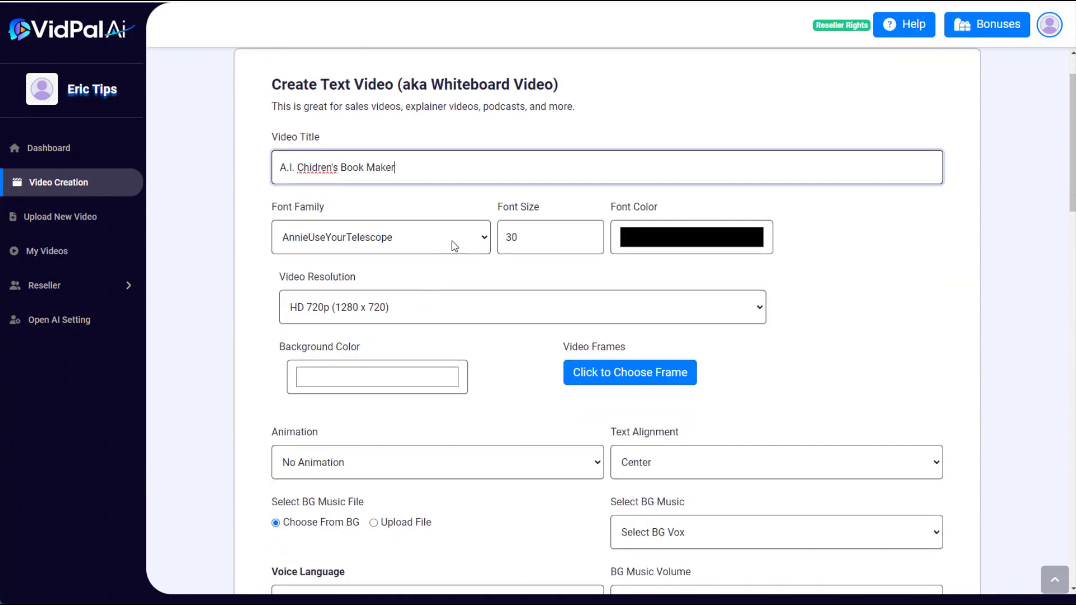
{"action": "left_click", "coordinate": [455, 243]}
{"action": "left_click_drag", "start_coordinate": [486, 286], "coordinate": [482, 298]}
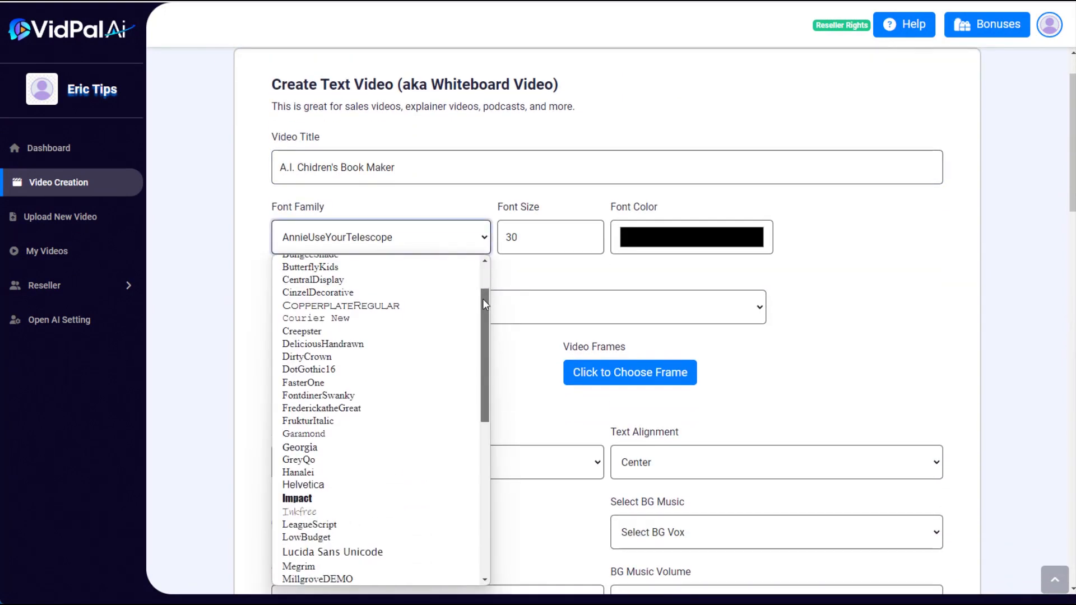
{"action": "left_click", "coordinate": [338, 318]}
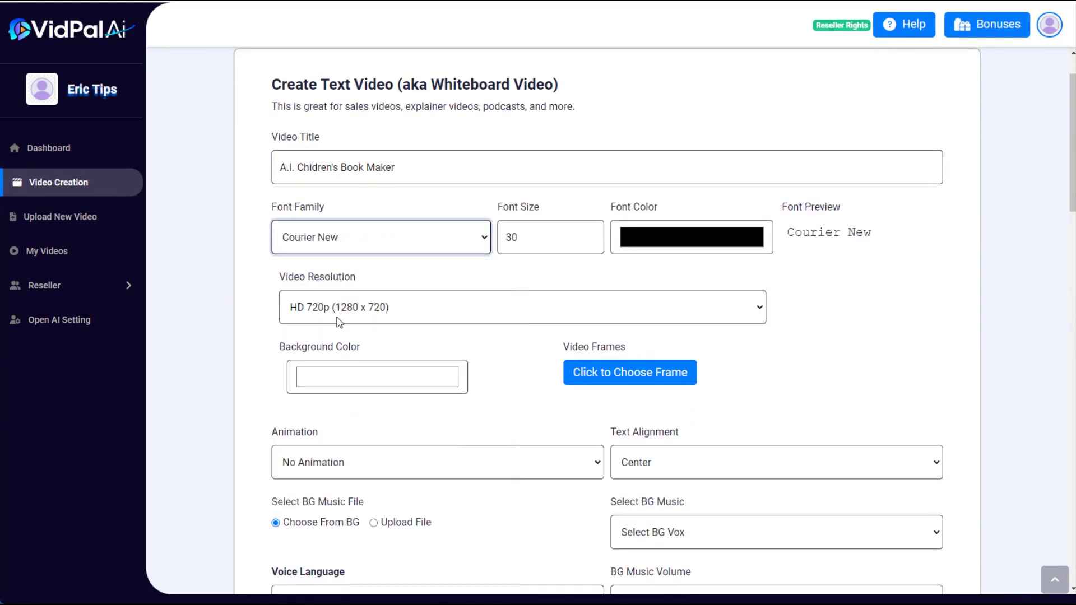
{"action": "left_click_drag", "start_coordinate": [534, 240], "coordinate": [480, 237]}
{"action": "type", "text": "55"}
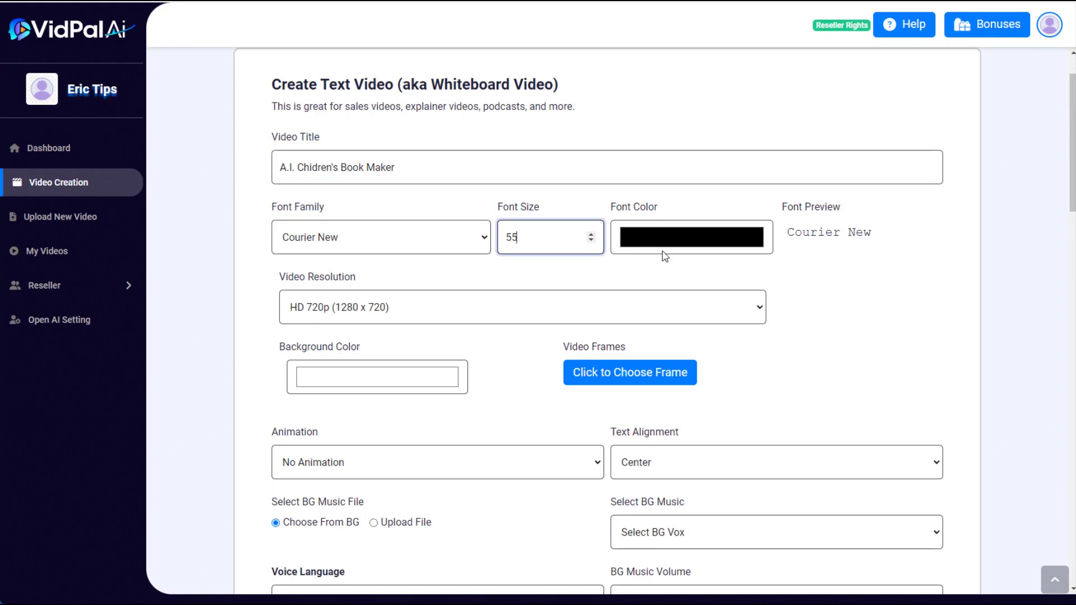
- Set the video resolution to Full HD 1080p (1920 x 1080) and choose the frame with yellow and blue edge segments
{"action": "left_click", "coordinate": [369, 308]}
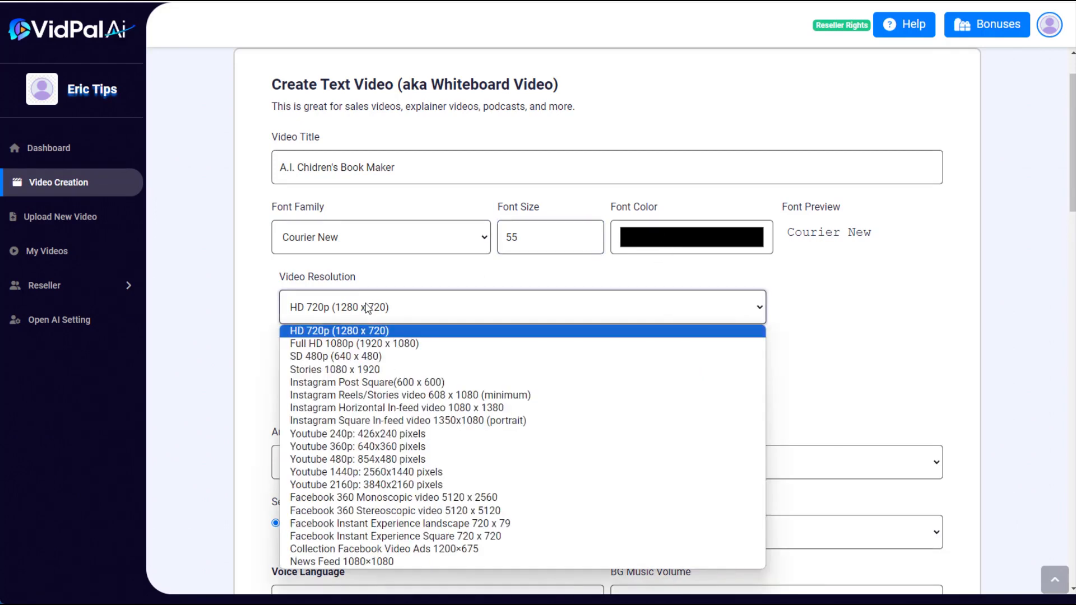
{"action": "left_click", "coordinate": [345, 343]}
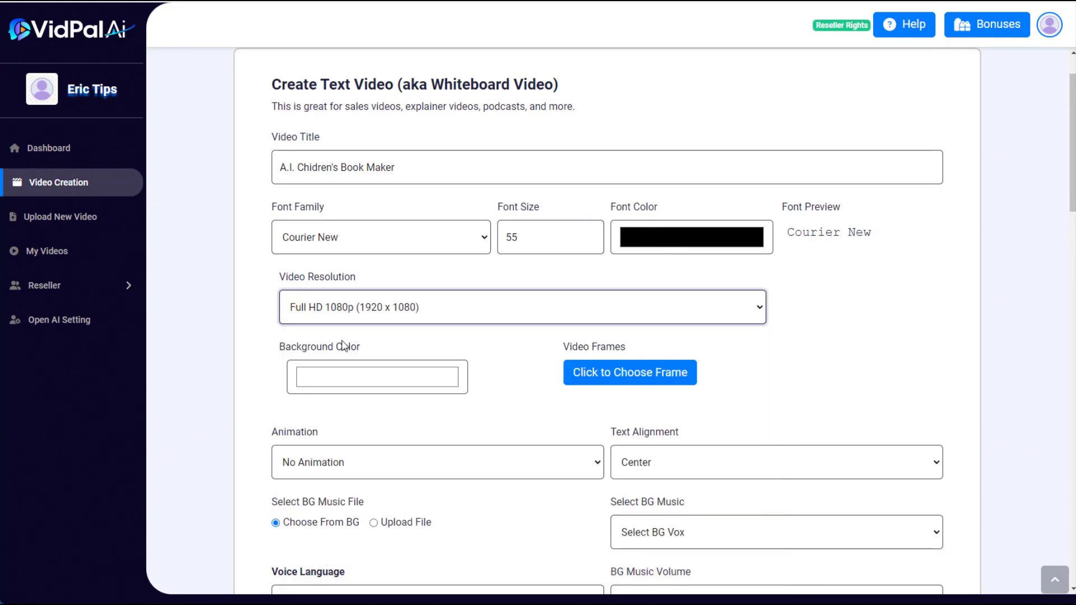
{"action": "left_click", "coordinate": [605, 371]}
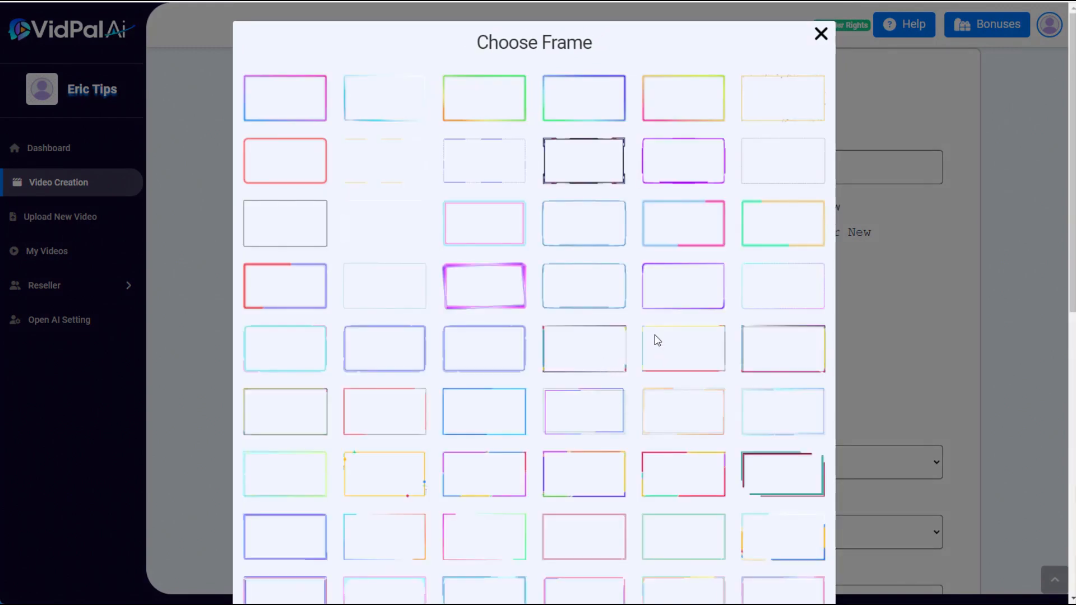
{"action": "scroll", "coordinate": [650, 343], "scroll_direction": "down", "scroll_amount": 10}
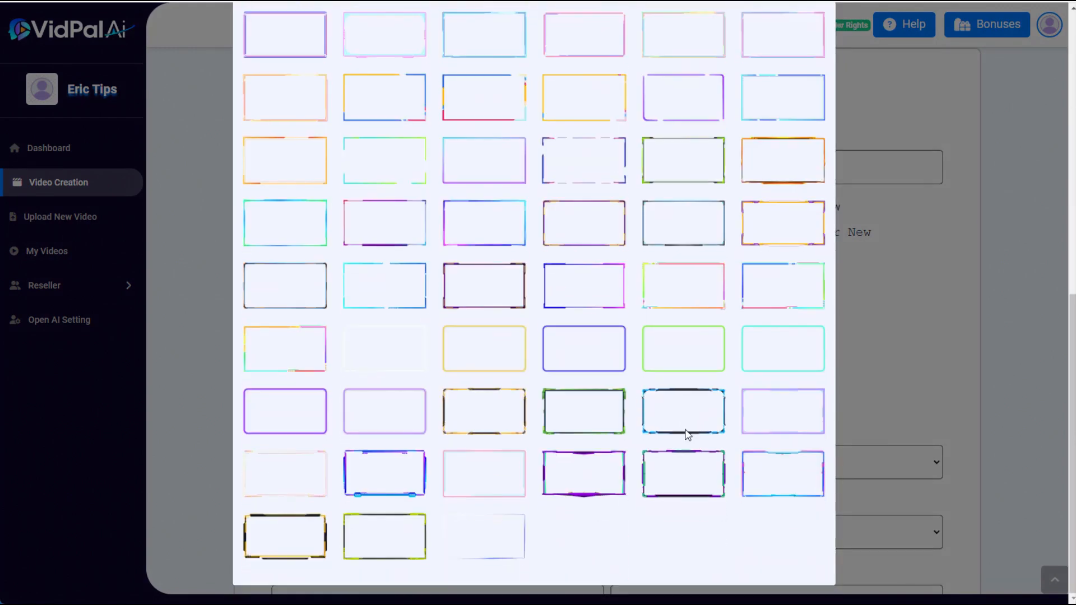
{"action": "scroll", "coordinate": [687, 437], "scroll_direction": "up", "scroll_amount": 4}
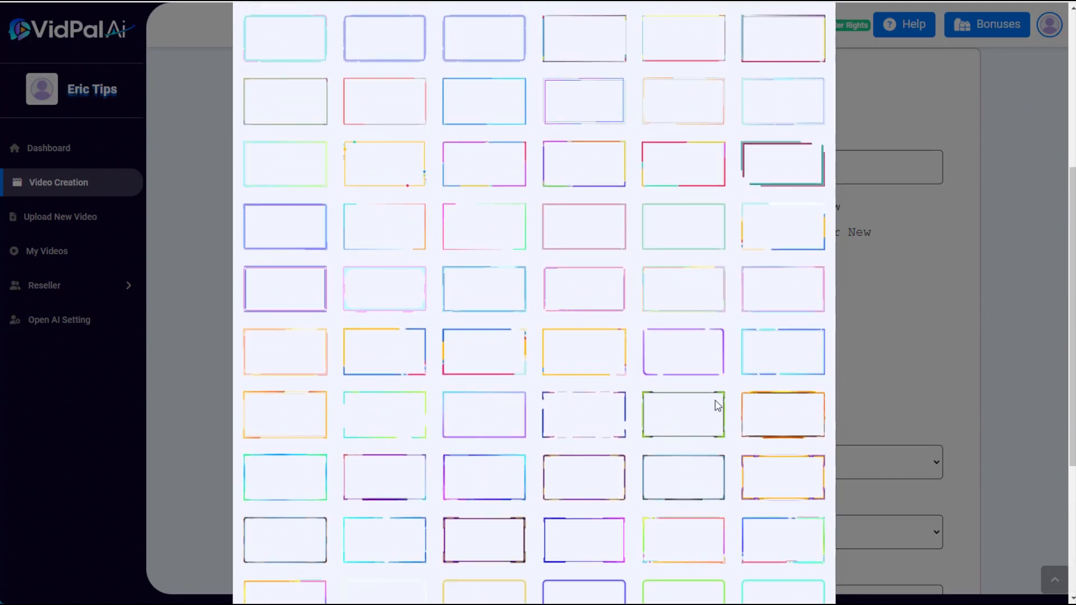
{"action": "left_click", "coordinate": [775, 236]}
- Set the whiteboard video's animation to Fade In and its text alignment to Bottom
{"action": "scroll", "coordinate": [425, 425], "scroll_direction": "down", "scroll_amount": 2}
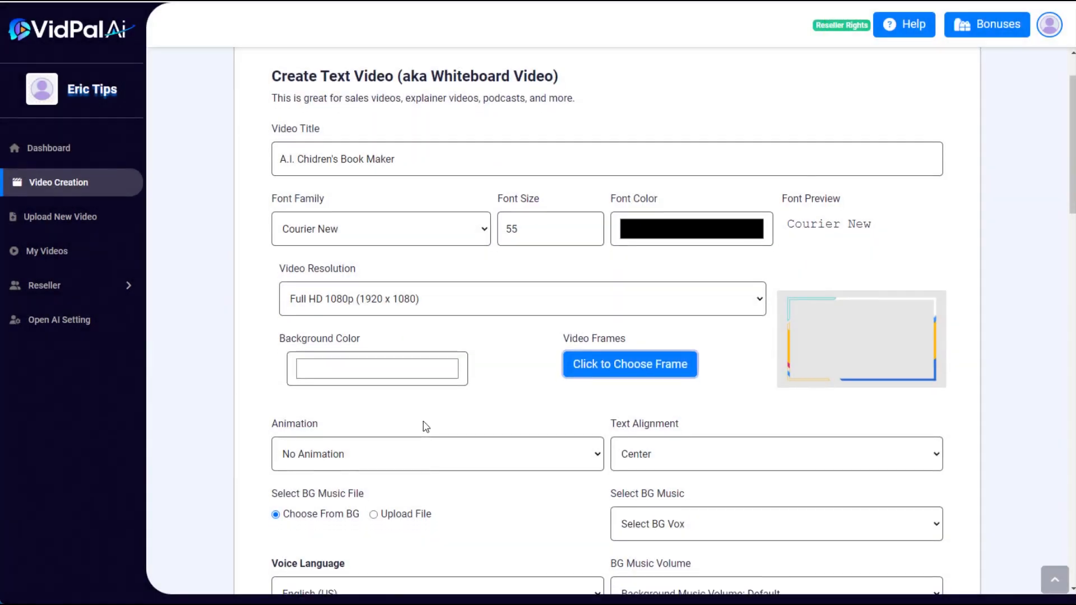
{"action": "left_click", "coordinate": [394, 341]}
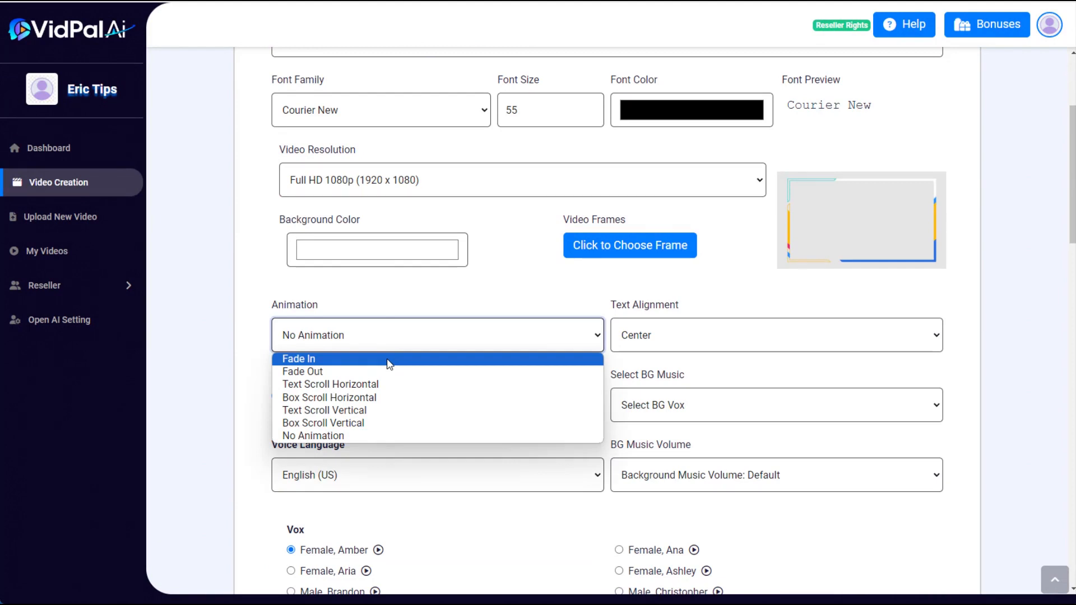
{"action": "left_click", "coordinate": [390, 364]}
{"action": "left_click", "coordinate": [661, 336]}
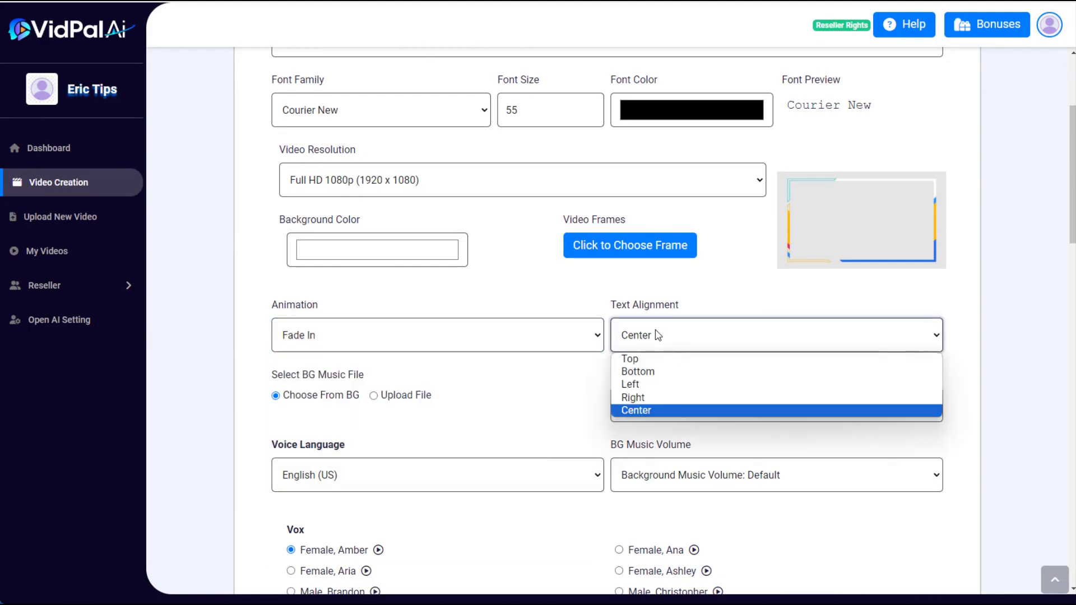
{"action": "left_click", "coordinate": [637, 372]}
- Choose Technology Corporate as the background music and set the background music volume to 0.10
{"action": "scroll", "coordinate": [538, 379], "scroll_direction": "down", "scroll_amount": 2}
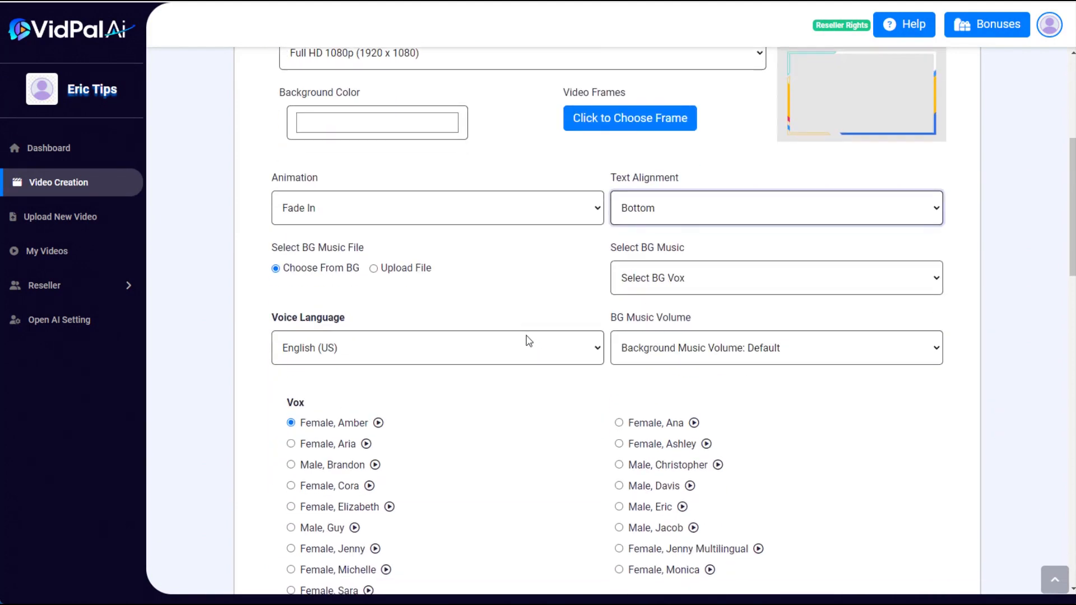
{"action": "left_click", "coordinate": [675, 279]}
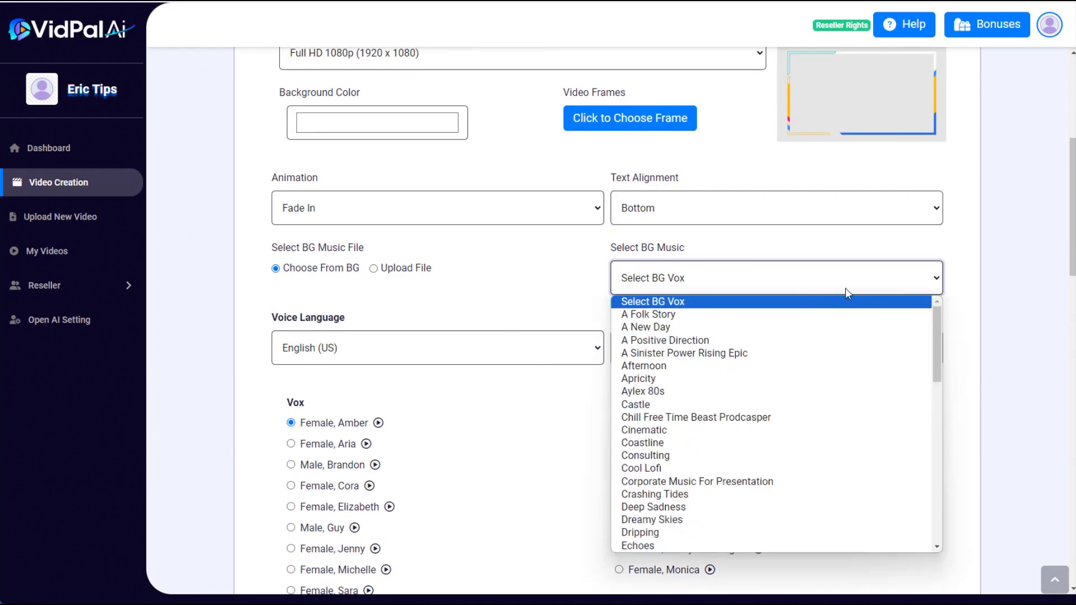
{"action": "left_click_drag", "start_coordinate": [934, 314], "coordinate": [932, 486]}
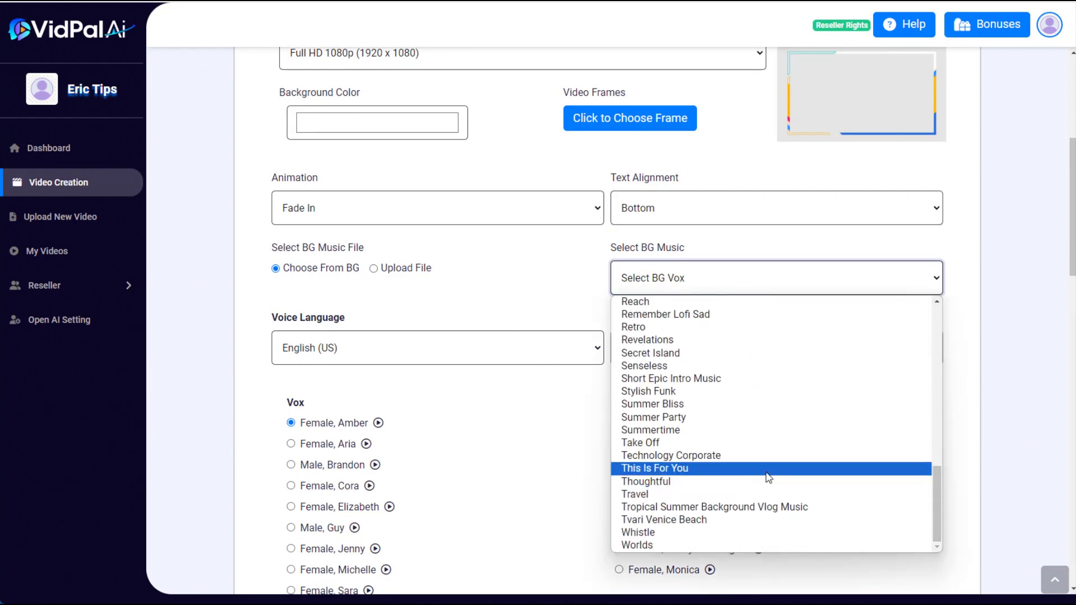
{"action": "left_click", "coordinate": [704, 453]}
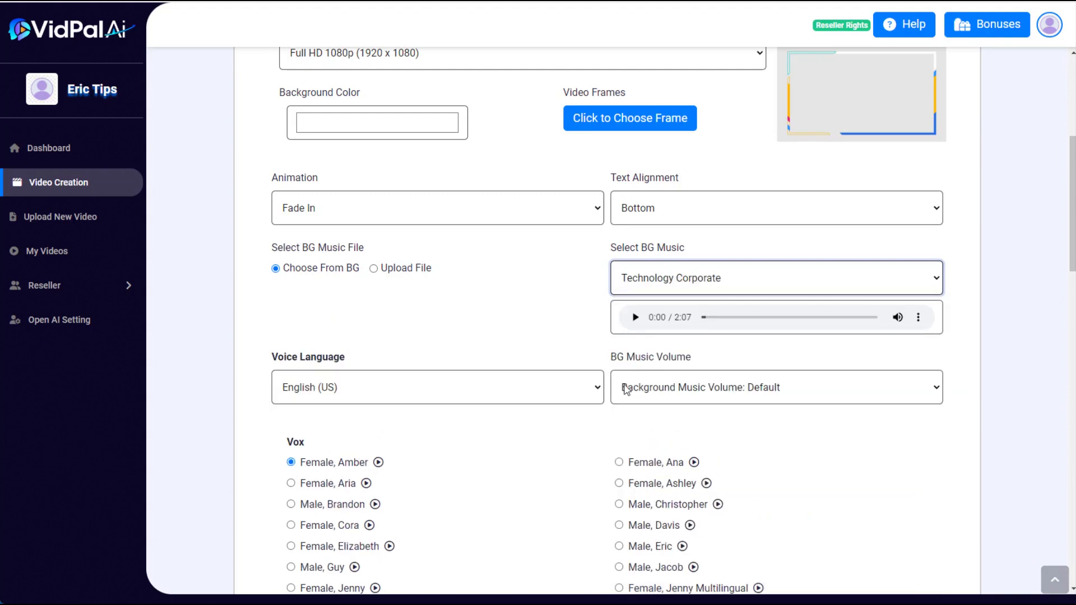
{"action": "left_click", "coordinate": [651, 389]}
{"action": "left_click", "coordinate": [635, 423]}
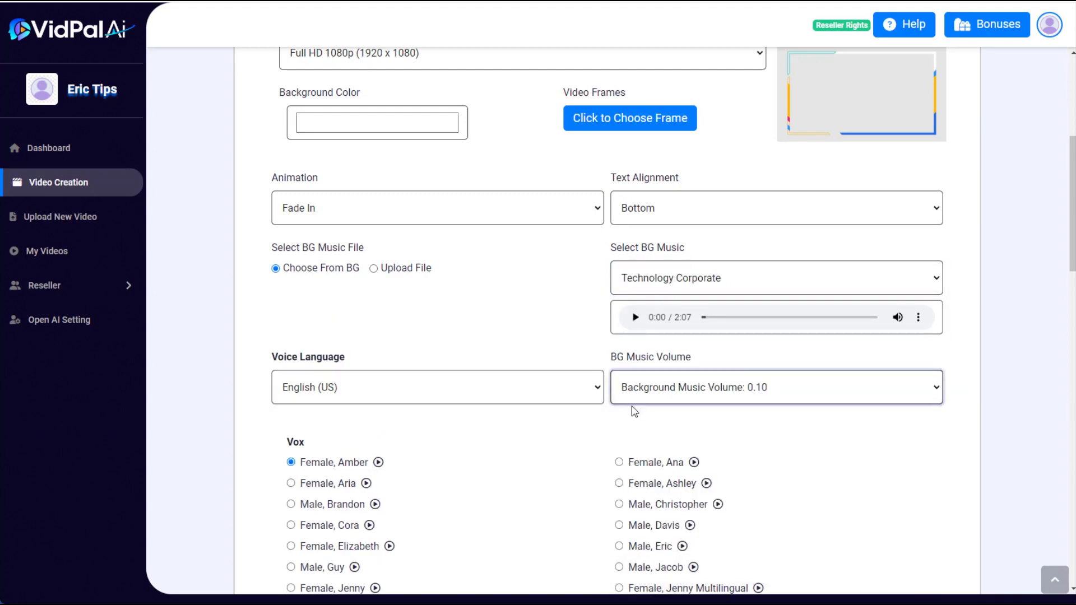
- Choose the English (US) voice "Male, Eric" for the narration
{"action": "scroll", "coordinate": [512, 357], "scroll_direction": "down", "scroll_amount": 1}
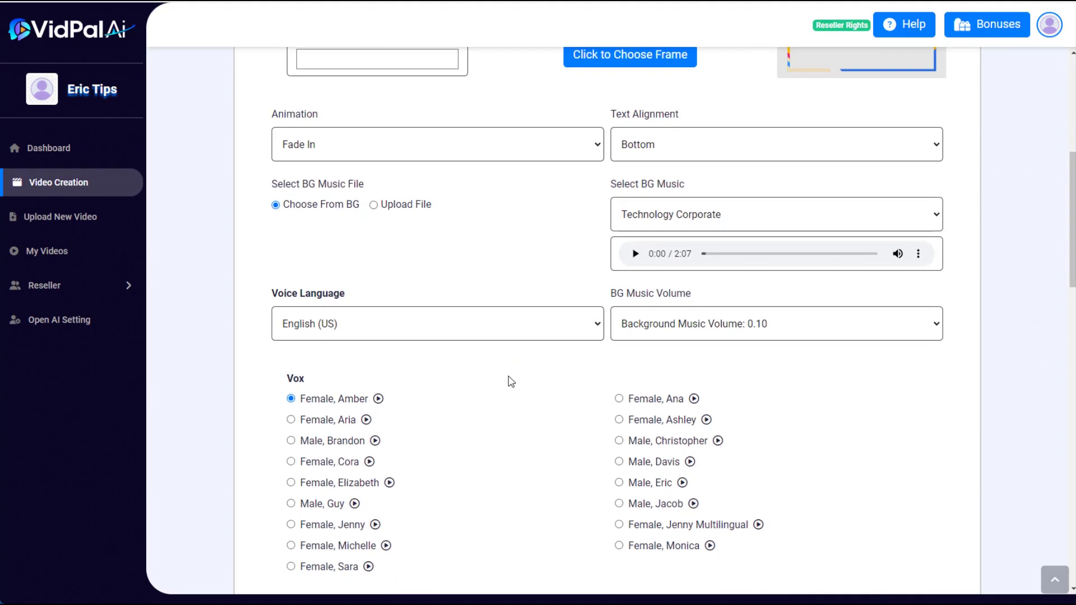
{"action": "scroll", "coordinate": [510, 381], "scroll_direction": "down", "scroll_amount": 3}
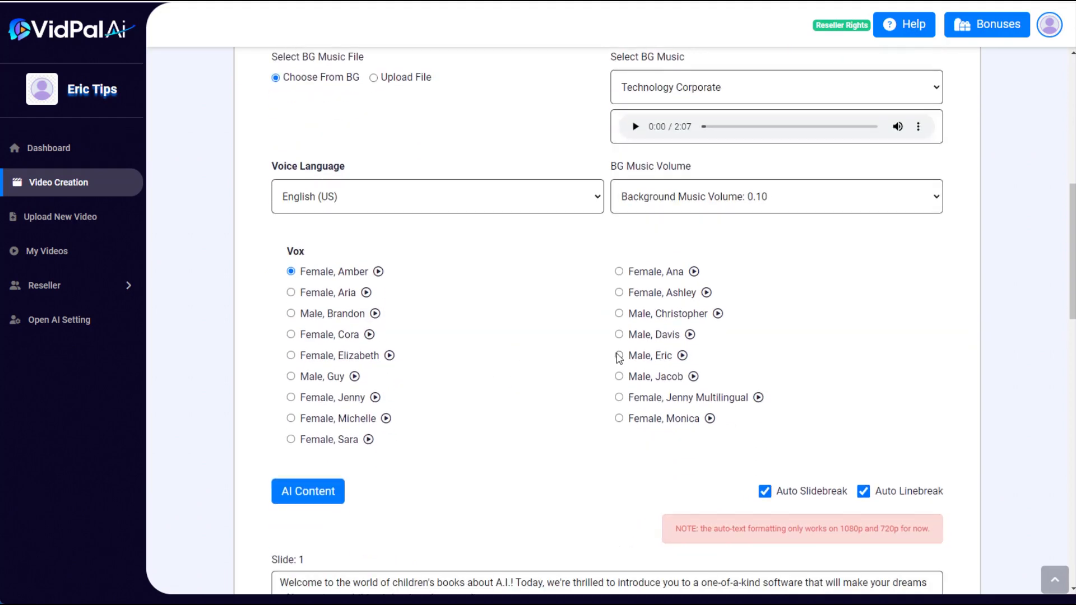
{"action": "left_click", "coordinate": [618, 356]}
- Delete the opening sentence "Welcome to the world of children's books about A.I.!" from slide 1
{"action": "scroll", "coordinate": [547, 392], "scroll_direction": "down", "scroll_amount": 7}
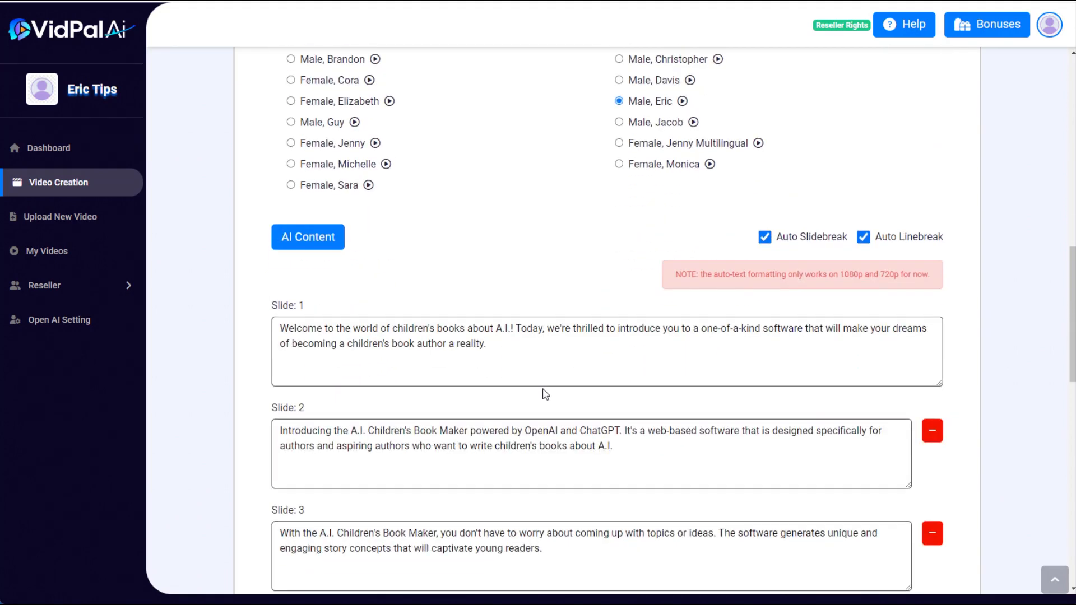
{"action": "left_click_drag", "start_coordinate": [516, 201], "coordinate": [258, 202]}
{"action": "key", "text": "BackSpace"}
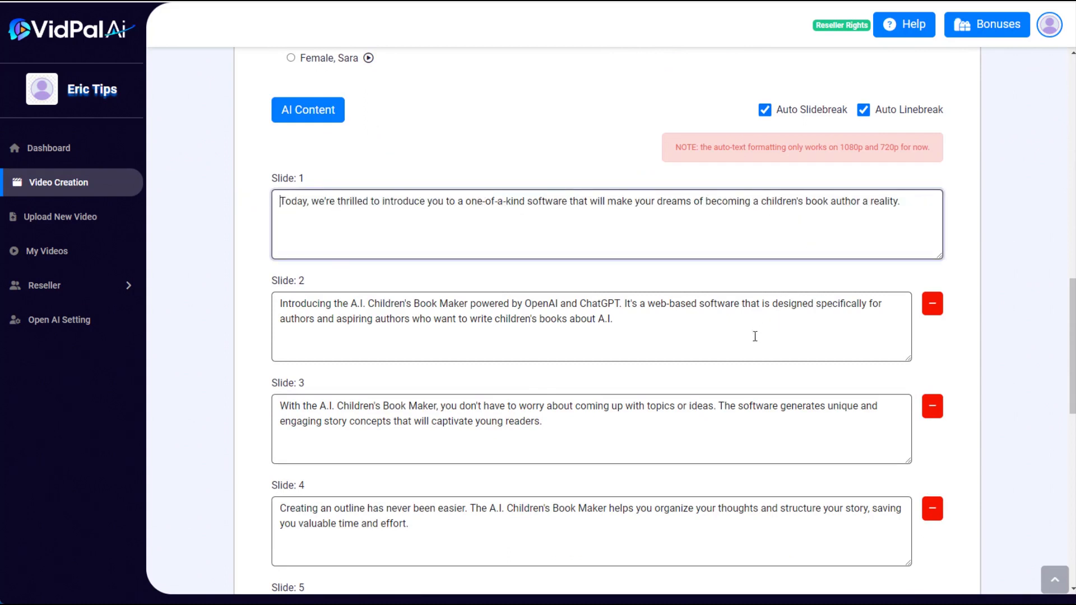
- Remove the "End:" label and the two thank-you sentences from slide 10, keeping "Get started now and let your imagination soar!", and create the video
{"action": "scroll", "coordinate": [755, 336], "scroll_direction": "down", "scroll_amount": 12}
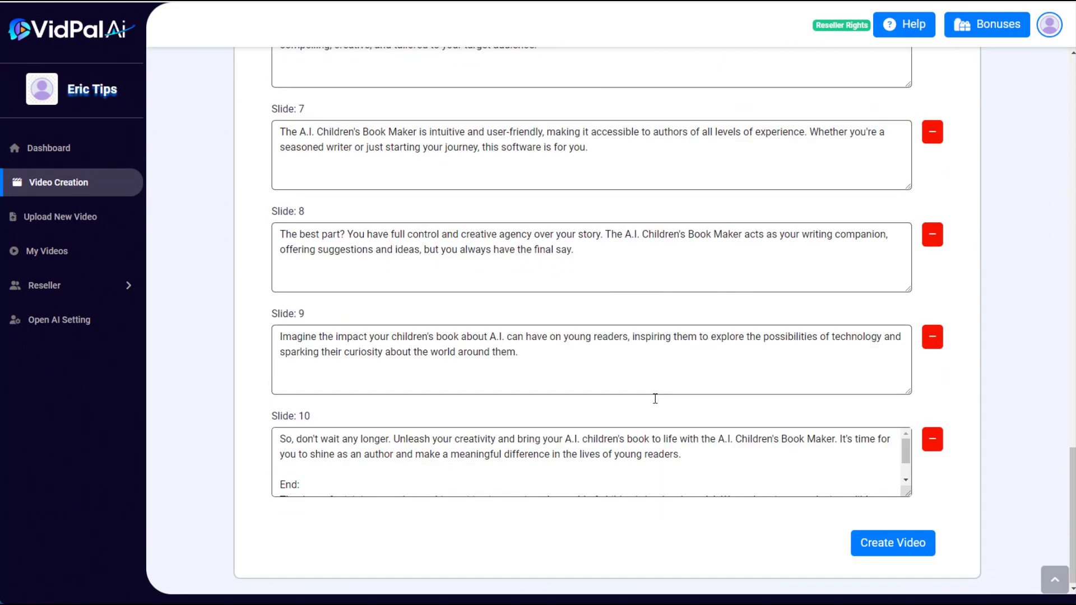
{"action": "left_click_drag", "start_coordinate": [301, 486], "coordinate": [277, 445]}
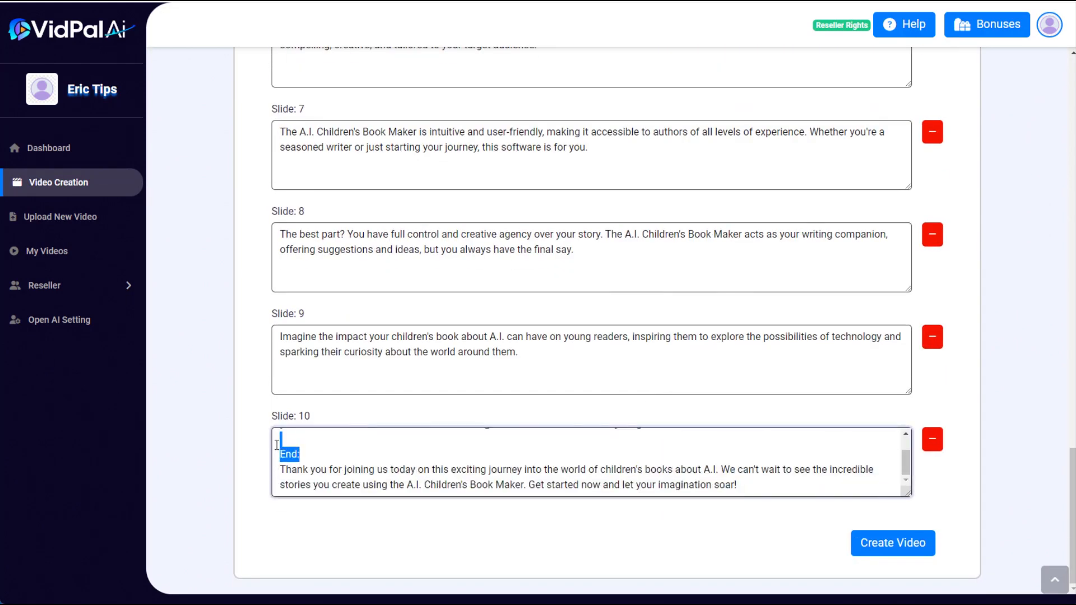
{"action": "key", "text": "BackSpace"}
{"action": "key", "text": "BackSpace"}
{"action": "left_click_drag", "start_coordinate": [527, 485], "coordinate": [696, 455]}
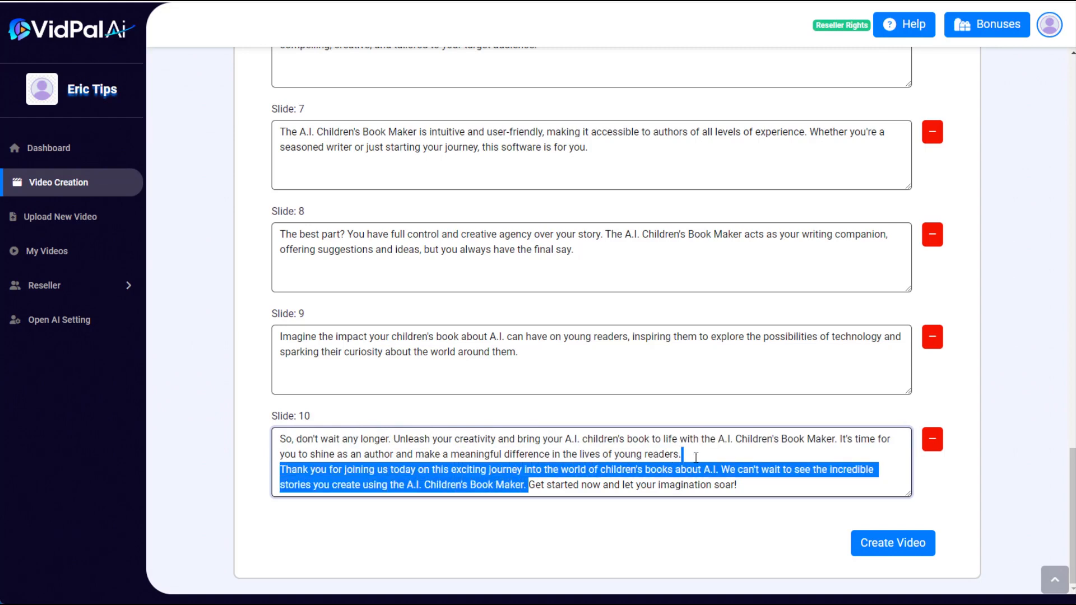
{"action": "key", "text": "BackSpace"}
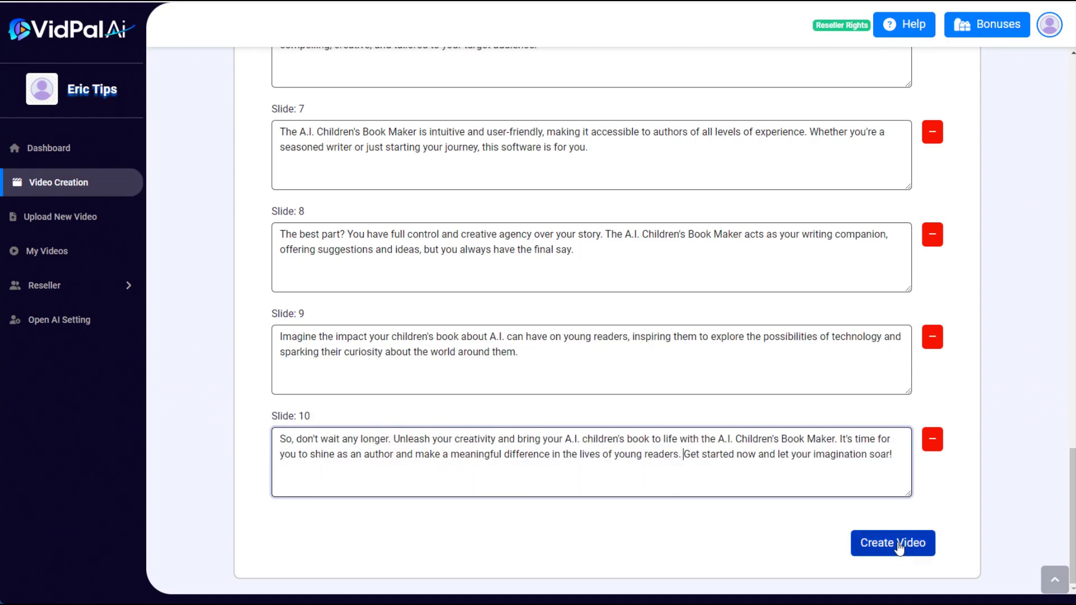
{"action": "left_click", "coordinate": [899, 547]}
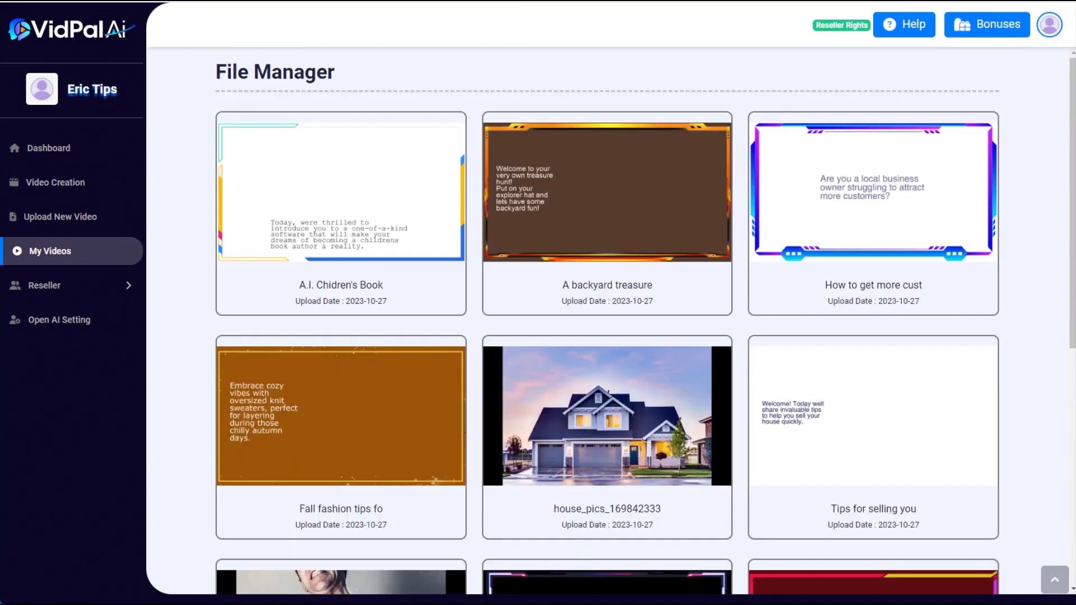
- Preview the A.I. Chidren's Book video, skipping ahead to its final slide, and close the preview
{"action": "mouse_move", "coordinate": [269, 202]}
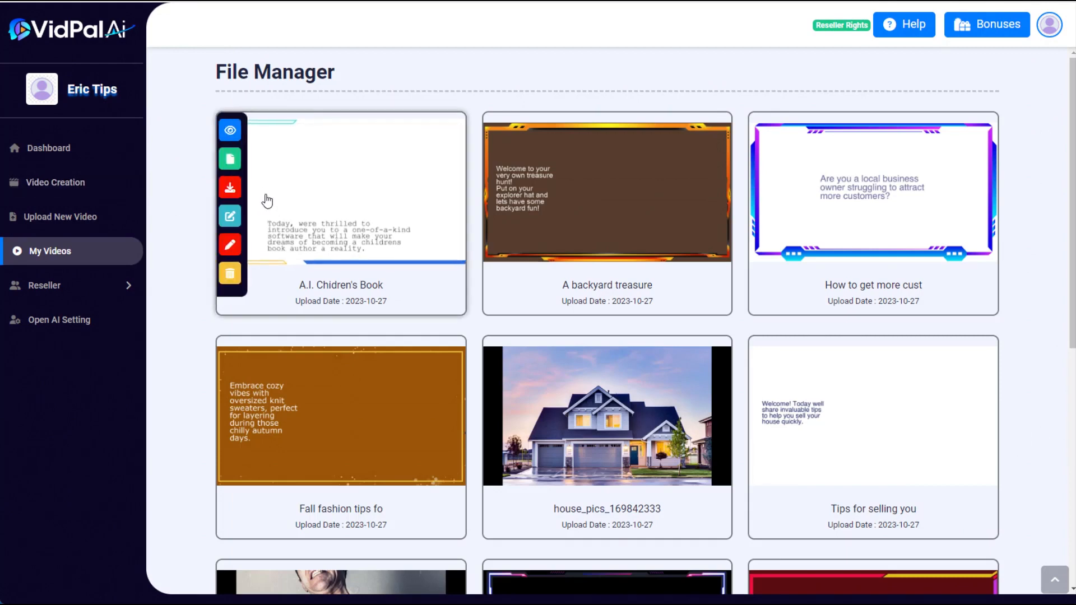
{"action": "left_click", "coordinate": [234, 132]}
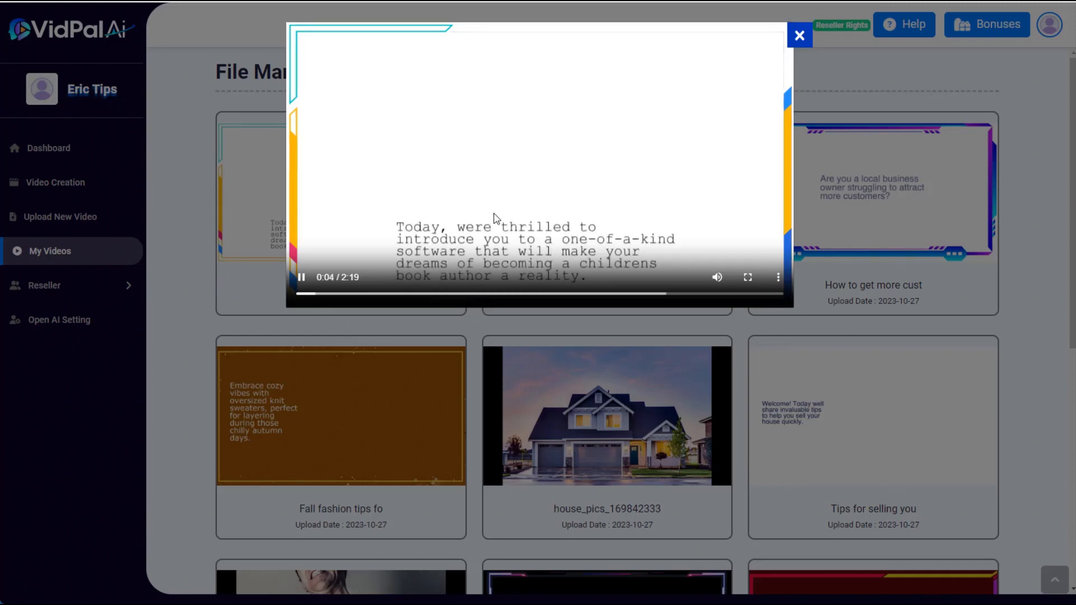
{"action": "left_click", "coordinate": [498, 295]}
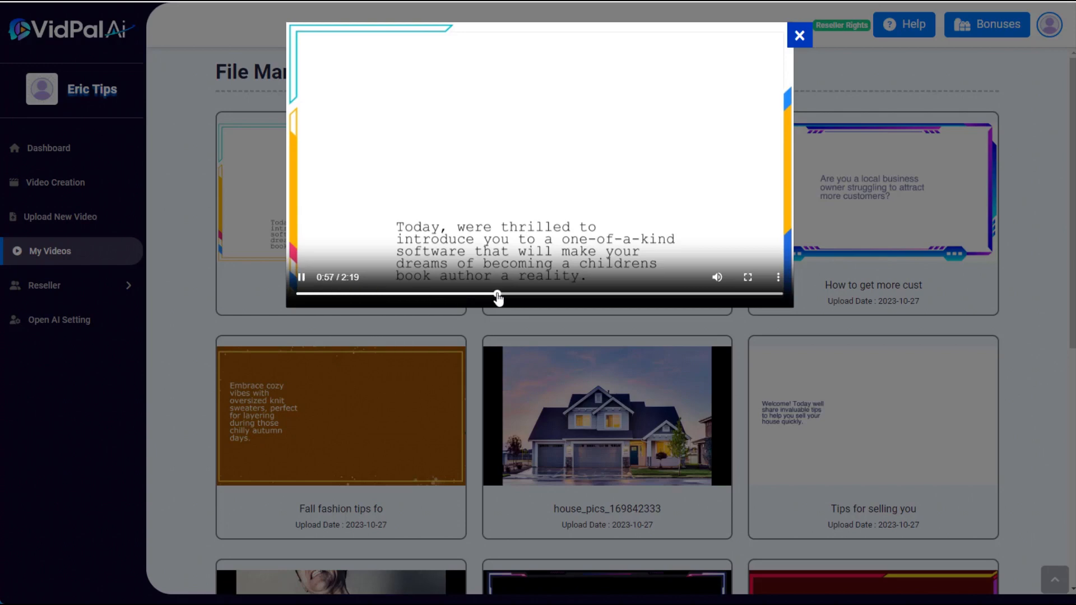
{"action": "left_click", "coordinate": [713, 295]}
{"action": "left_click", "coordinate": [752, 294]}
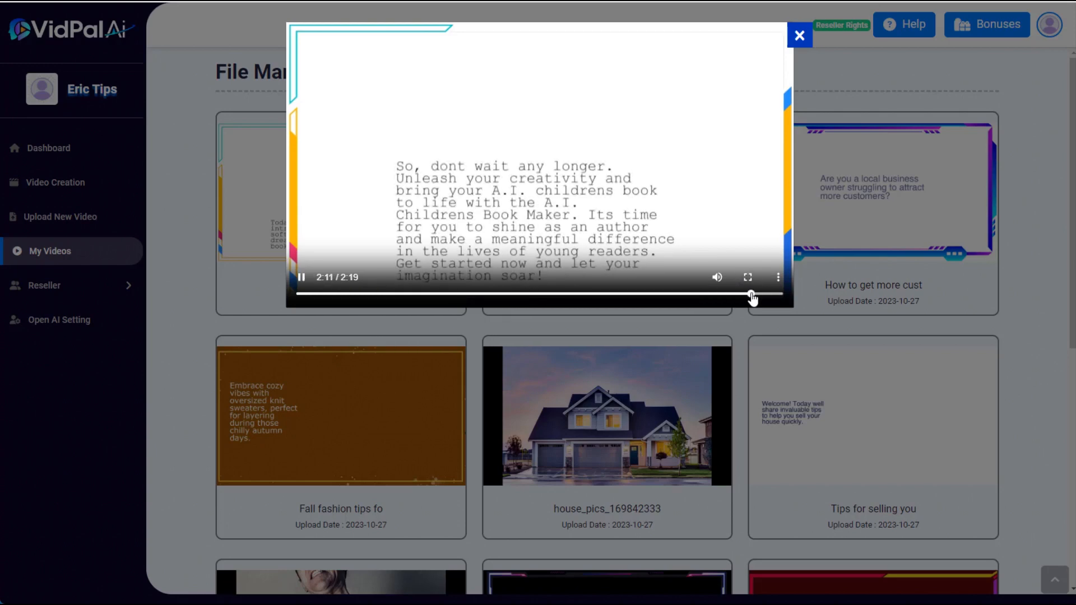
{"action": "left_click", "coordinate": [301, 277]}
{"action": "left_click", "coordinate": [799, 37]}
- Open the A.I. Chidren's Book video for editing and load aicb-bigbundle.jpg as a constant image overlay
{"action": "mouse_move", "coordinate": [389, 169]}
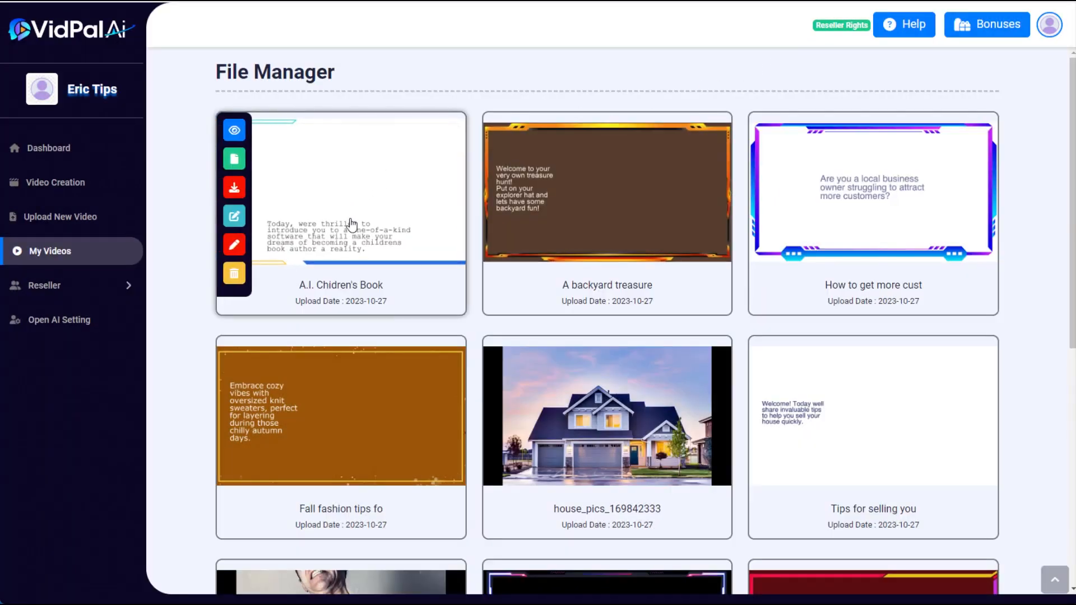
{"action": "left_click", "coordinate": [235, 216]}
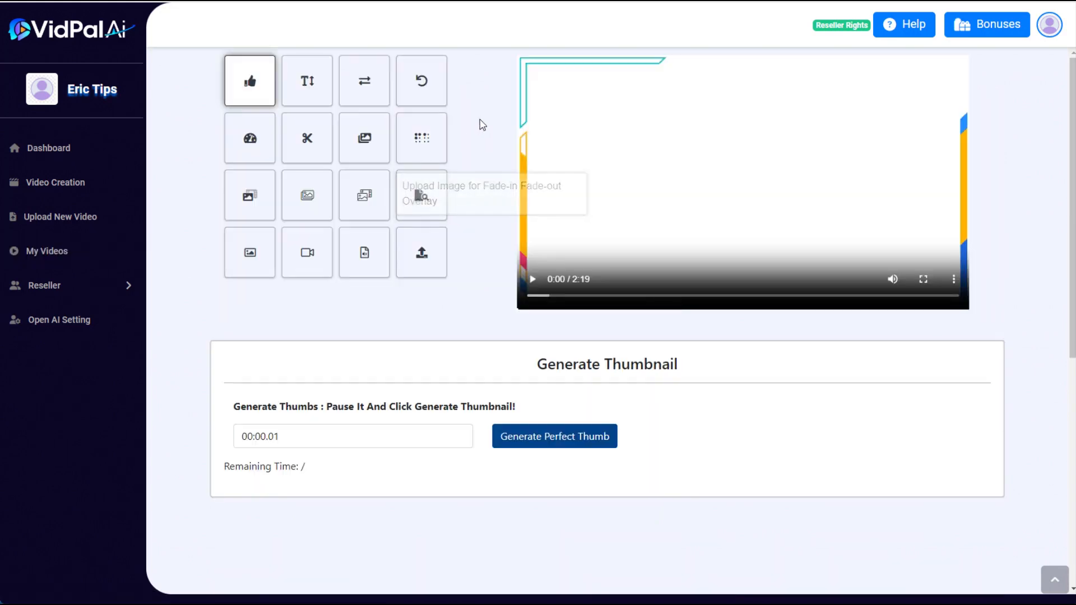
{"action": "left_click", "coordinate": [365, 139]}
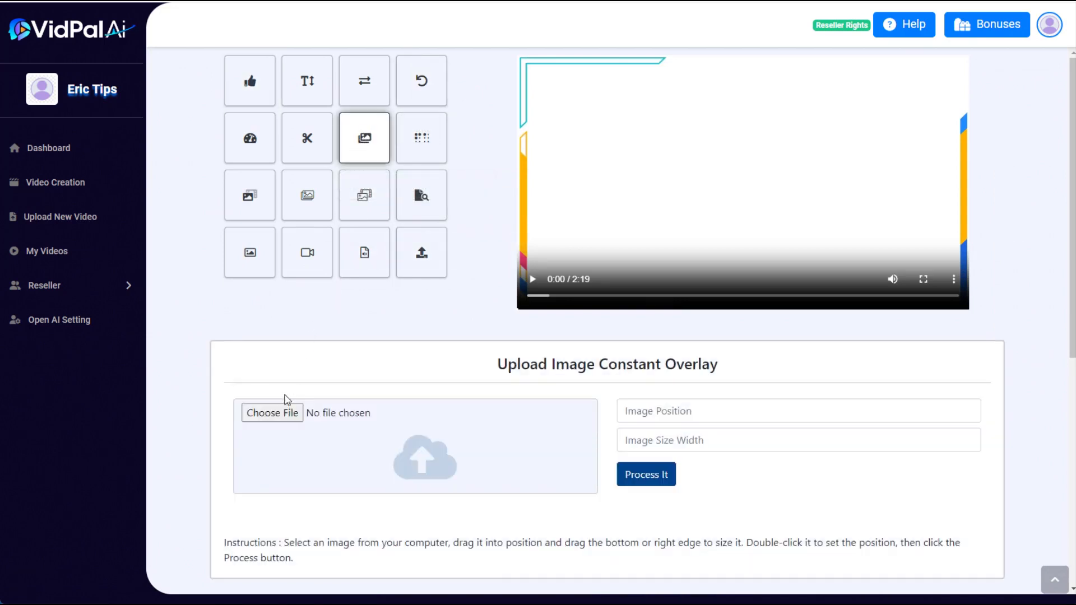
{"action": "left_click", "coordinate": [281, 412]}
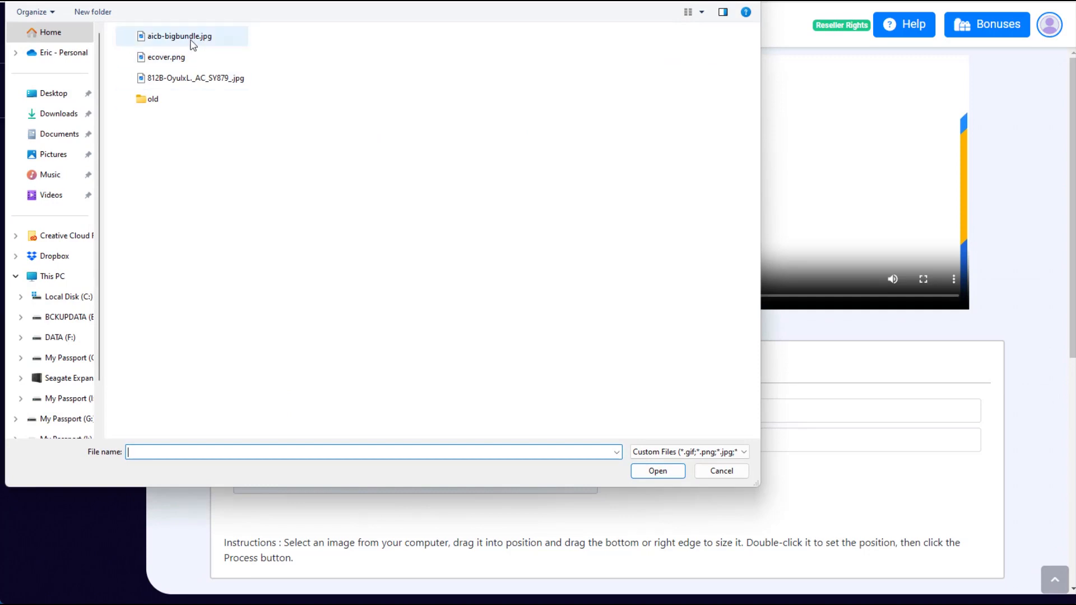
{"action": "double_click", "coordinate": [192, 44]}
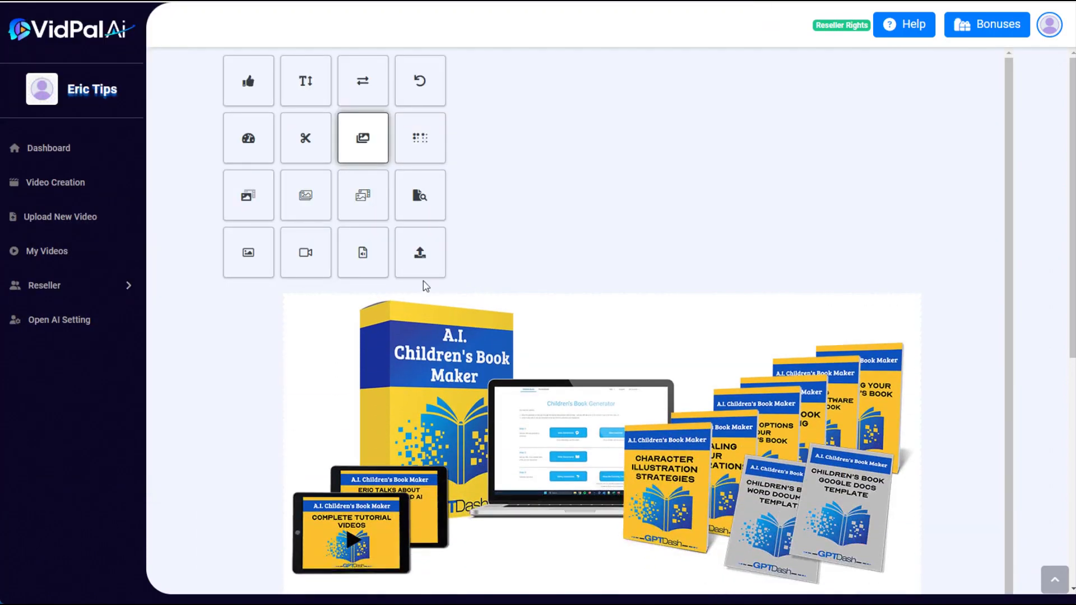
- Size the product bundle image to about 880 wide and fix its position above the text, using the final slide at 2:04 as reference
{"action": "scroll", "coordinate": [874, 342], "scroll_direction": "down", "scroll_amount": 5}
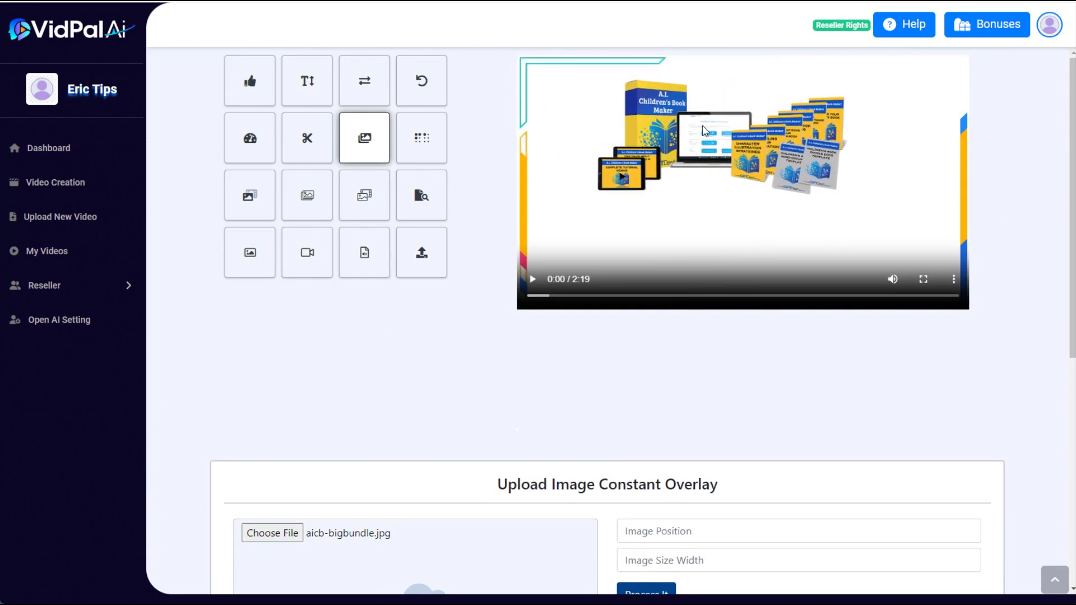
{"action": "left_click", "coordinate": [895, 296]}
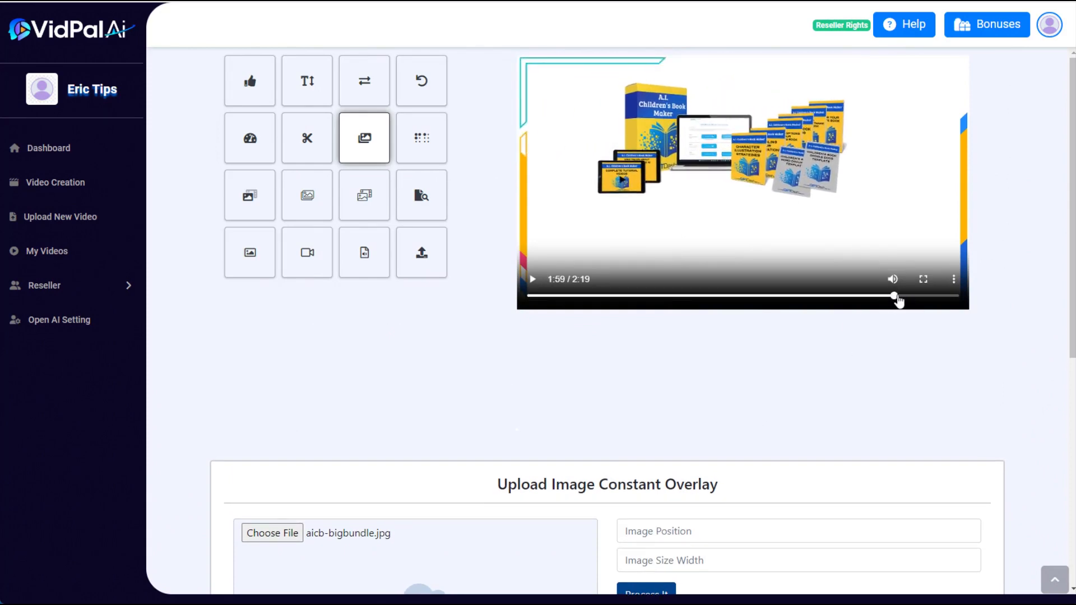
{"action": "left_click", "coordinate": [909, 296]}
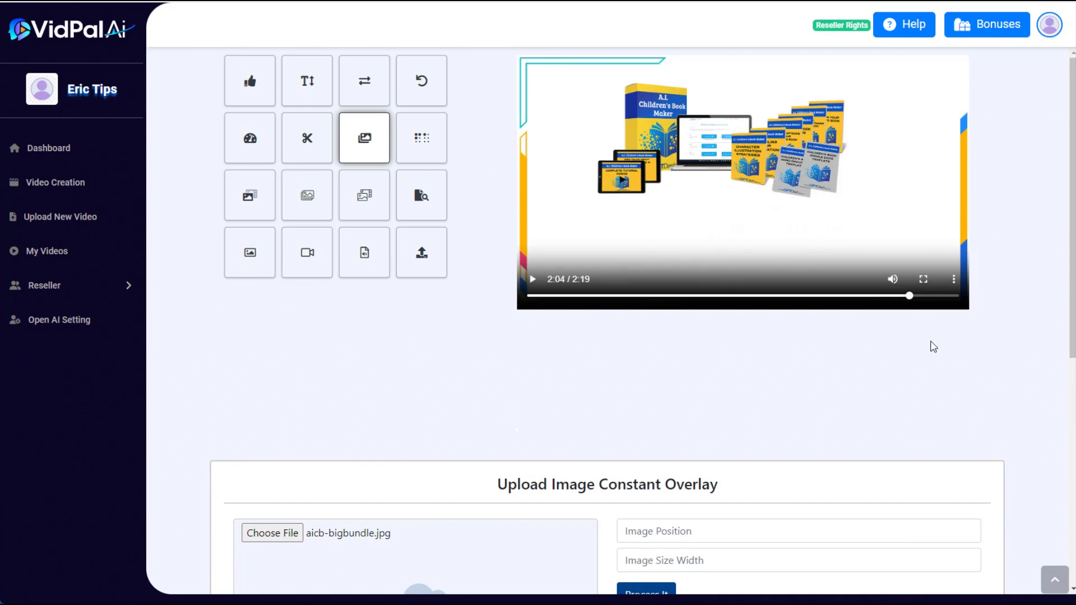
{"action": "scroll", "coordinate": [927, 348], "scroll_direction": "down", "scroll_amount": 2}
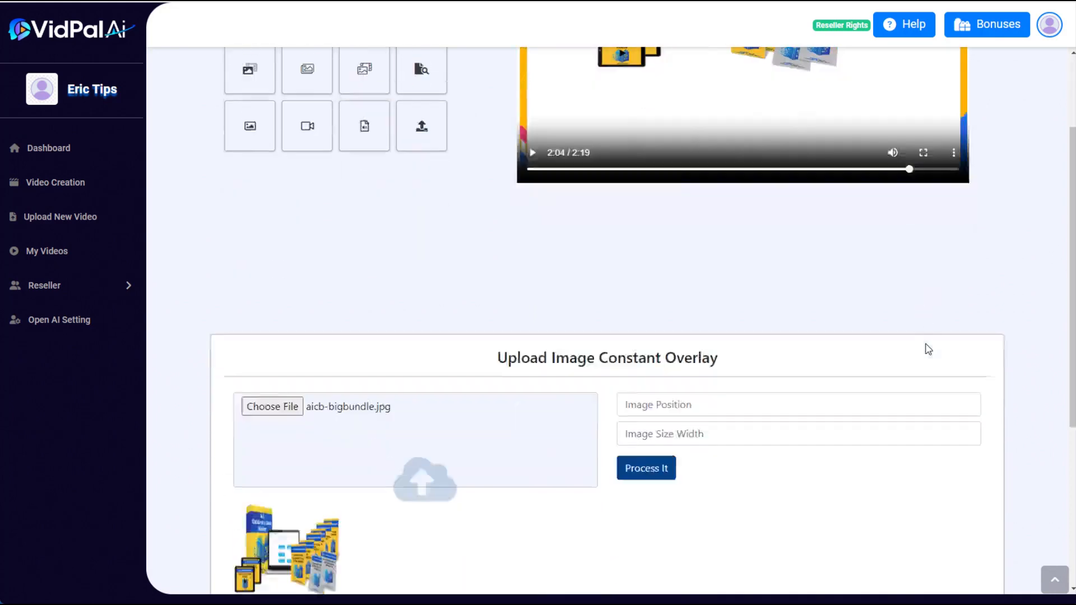
{"action": "scroll", "coordinate": [926, 348], "scroll_direction": "up", "scroll_amount": 2}
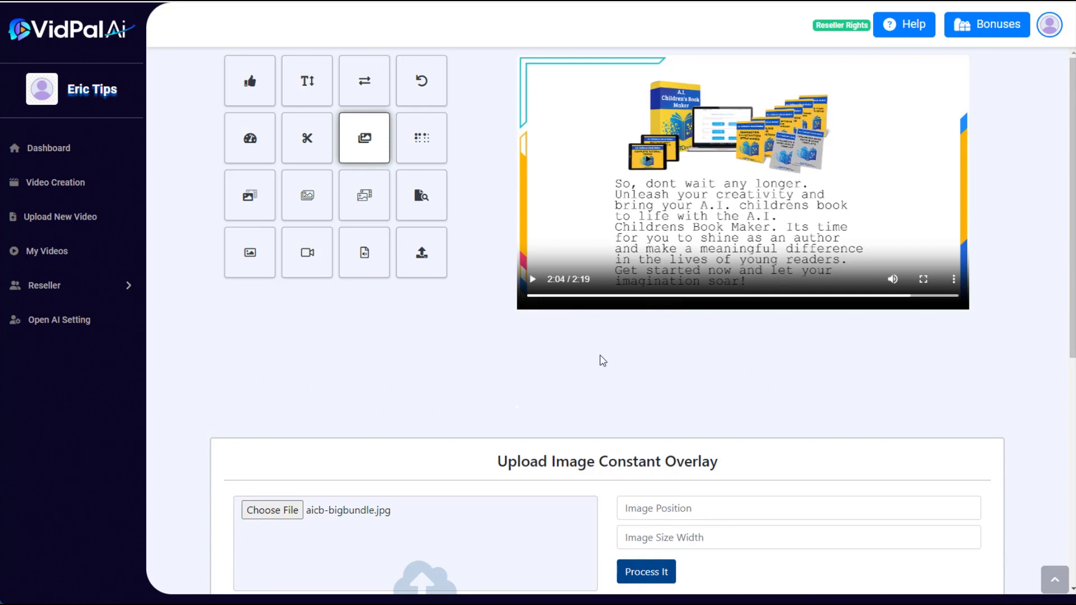
{"action": "left_click", "coordinate": [726, 105]}
{"action": "scroll", "coordinate": [637, 329], "scroll_direction": "down", "scroll_amount": 7}
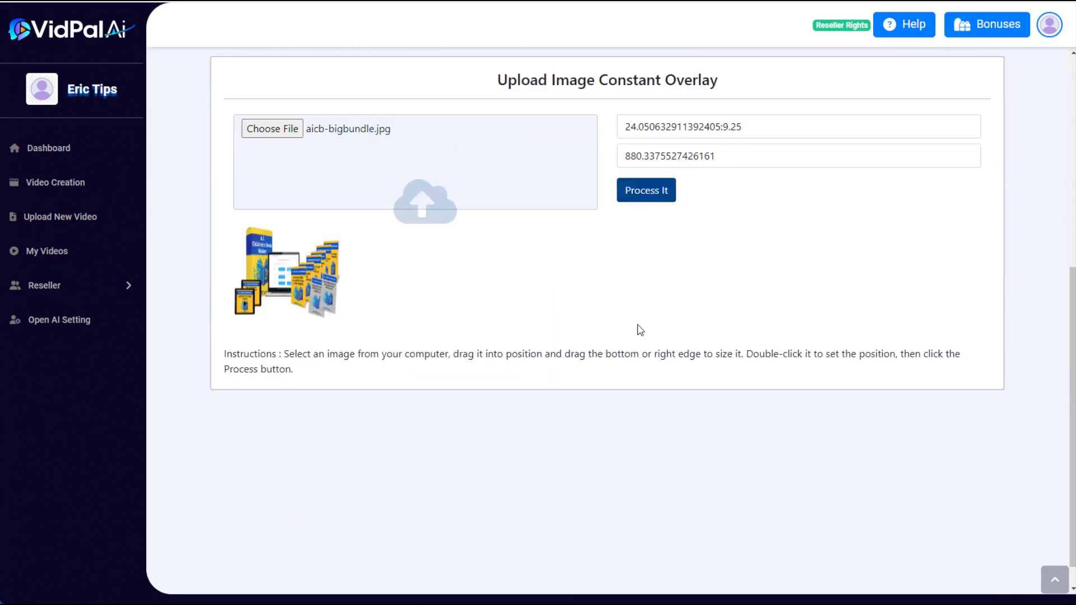
- Process the video with the constant image overlay and play the result
{"action": "left_click", "coordinate": [639, 192]}
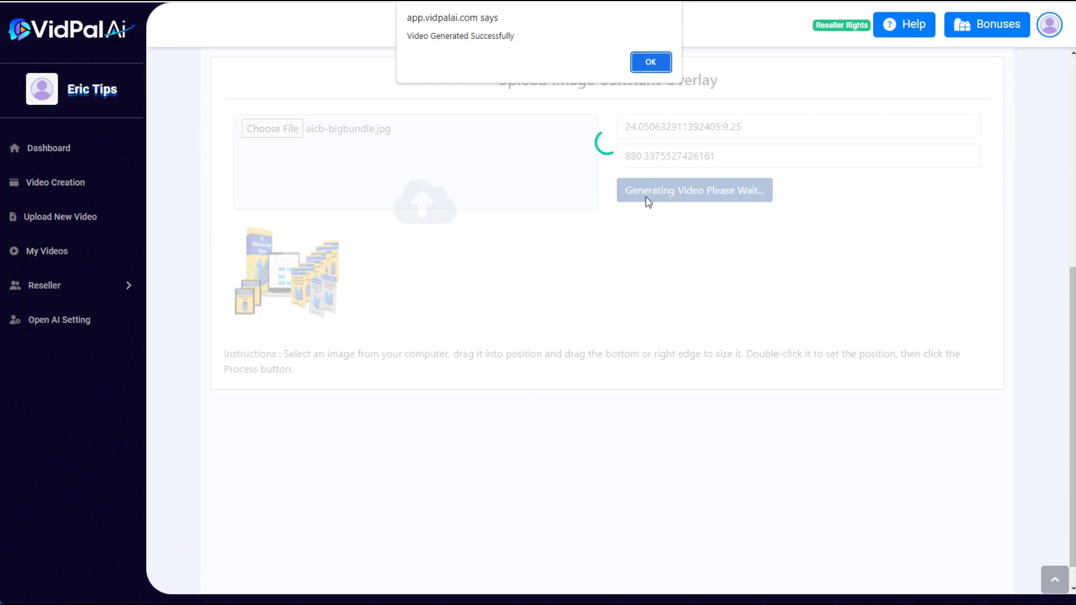
{"action": "left_click", "coordinate": [650, 59]}
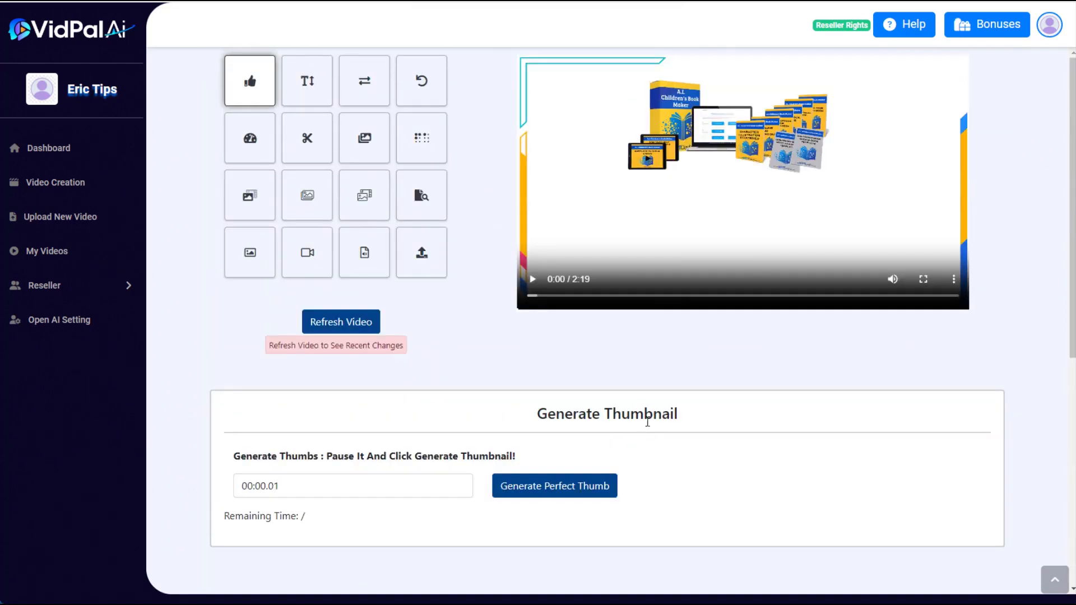
{"action": "left_click", "coordinate": [532, 279]}
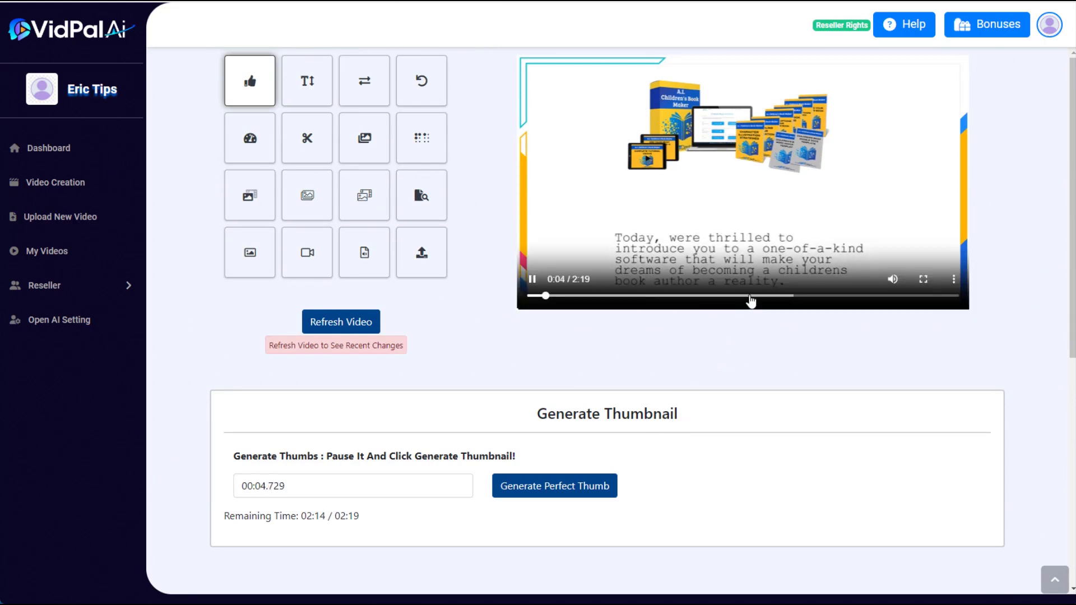
- Skip the processed video ahead to about 1:08 to check the image overlay, and pause playback
{"action": "left_click", "coordinate": [734, 296]}
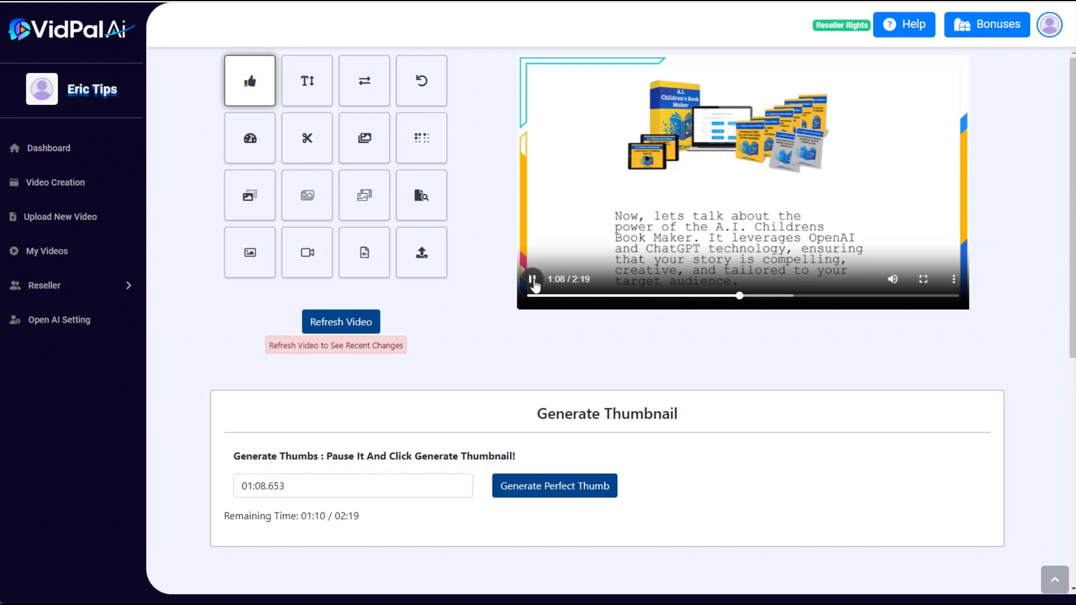
{"action": "left_click", "coordinate": [532, 279]}
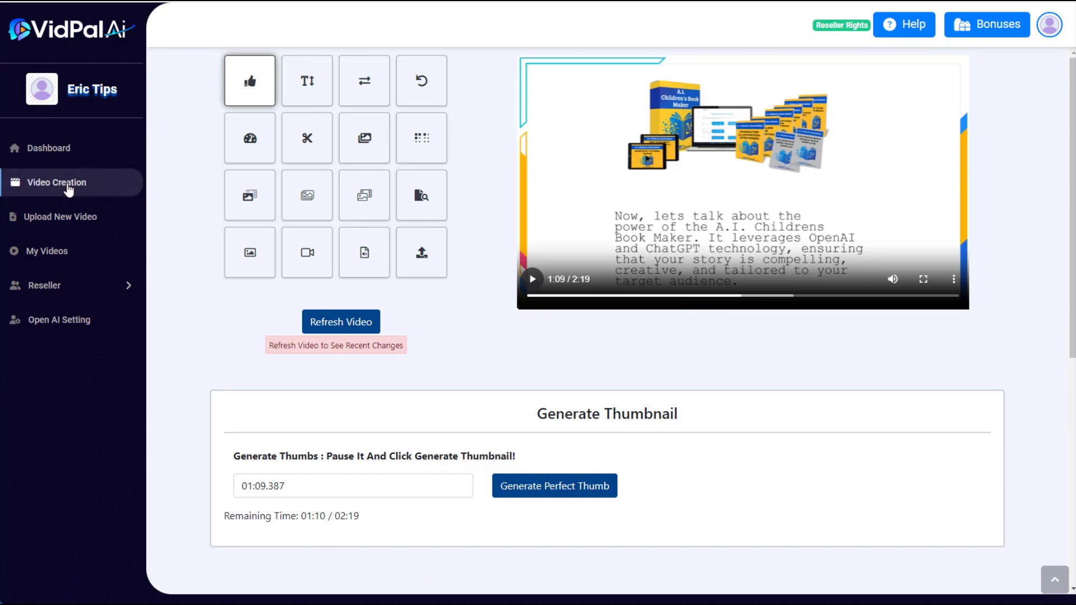
- Generate Make Money Online whiteboard content on "How to generate income with affiliate marketing" for "People who want to make money by doing affiliate marketing online."
{"action": "left_click", "coordinate": [66, 186]}
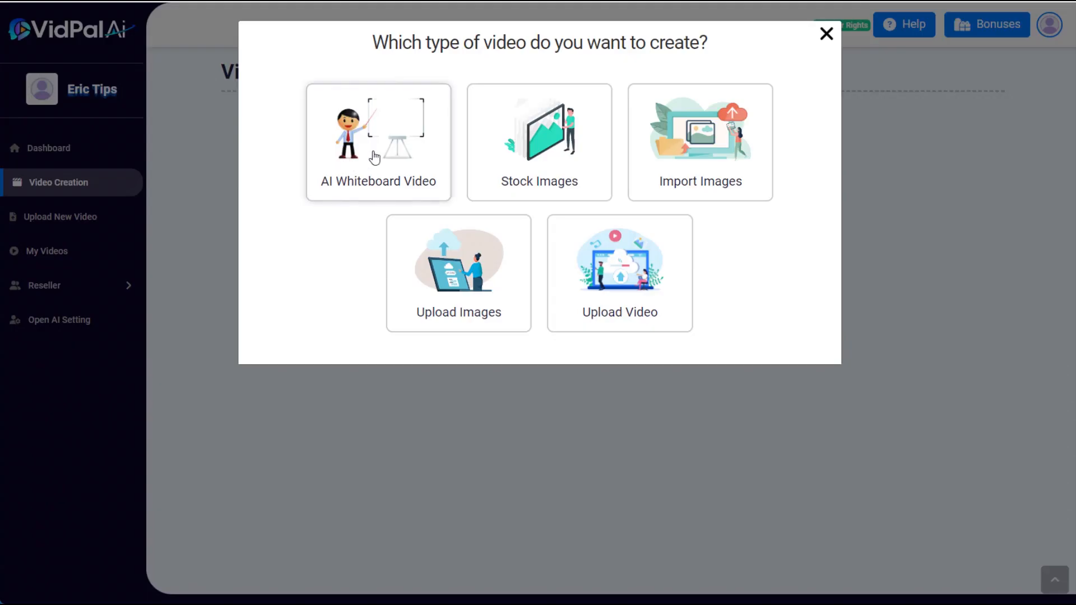
{"action": "left_click", "coordinate": [375, 156]}
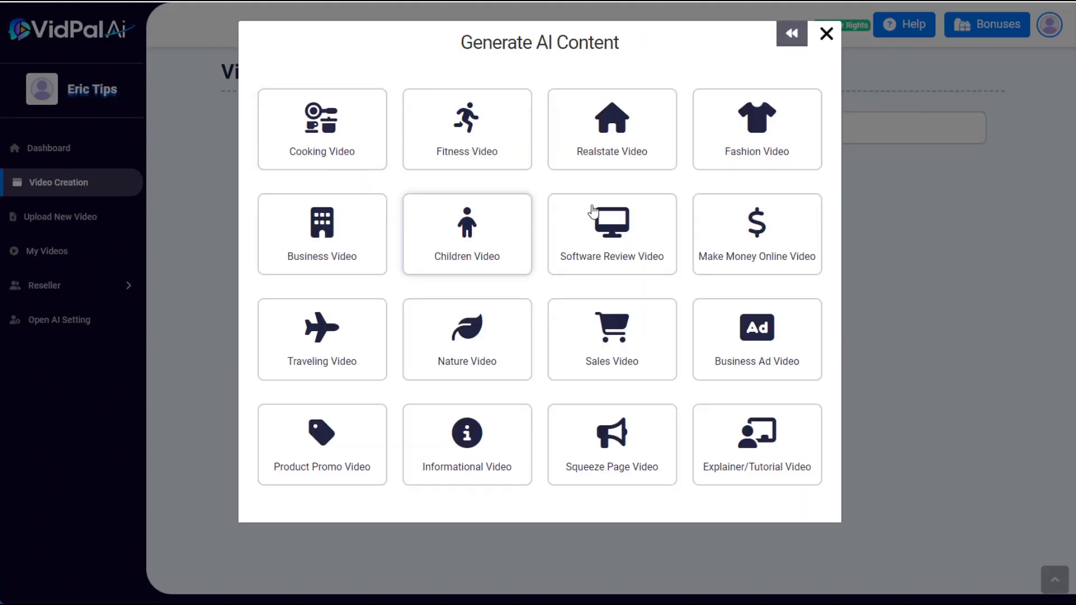
{"action": "left_click", "coordinate": [735, 224]}
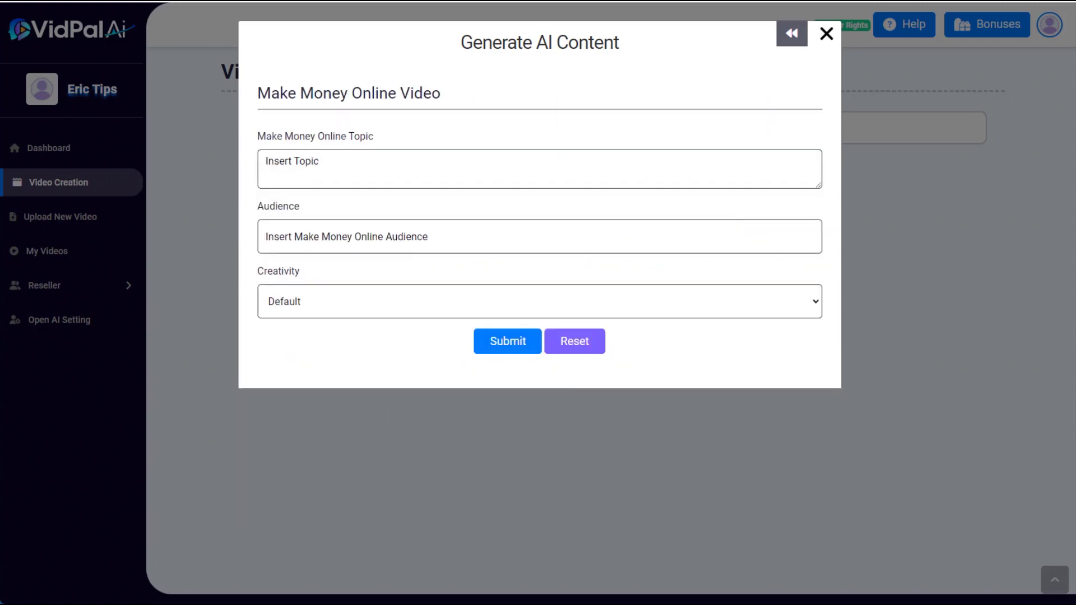
{"action": "left_click", "coordinate": [311, 168]}
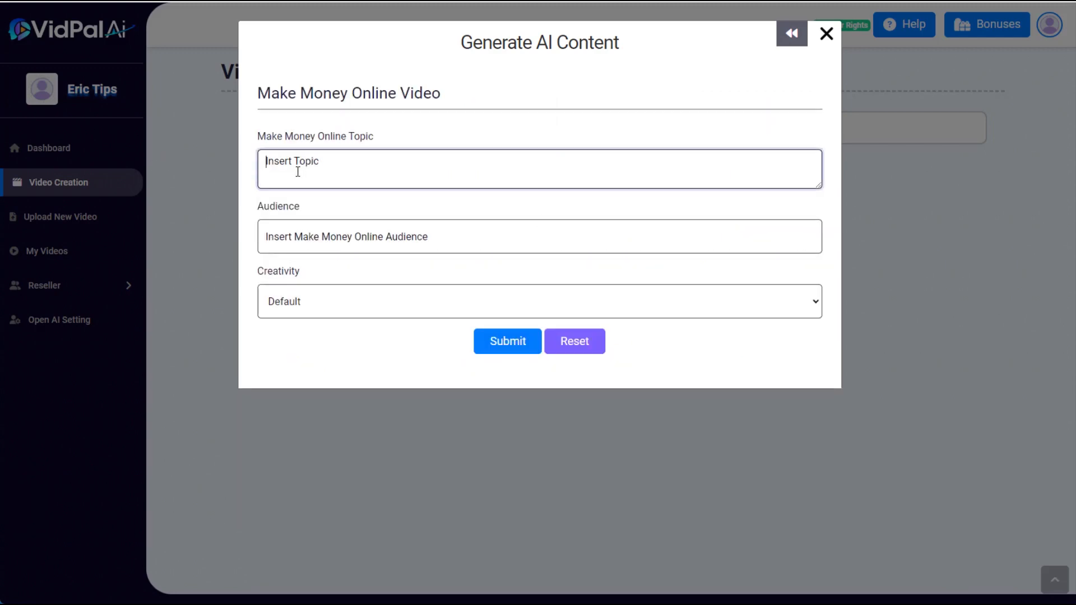
{"action": "type", "text": "How to generate income with affiliate marketing"}
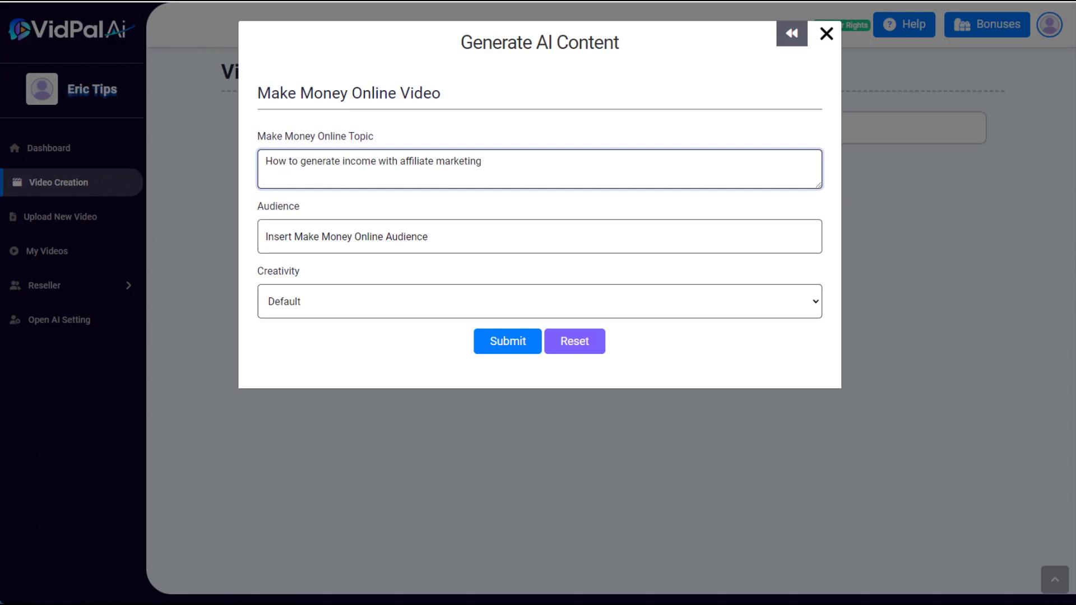
{"action": "left_click", "coordinate": [359, 232]}
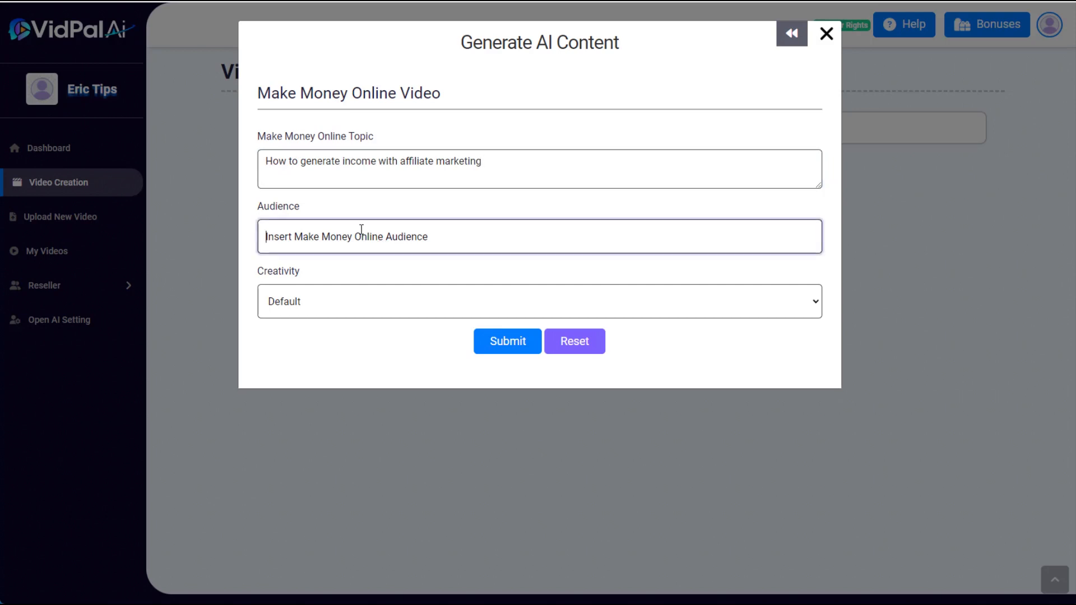
{"action": "type", "text": "People who want to make money by doing affiliate marketing online."}
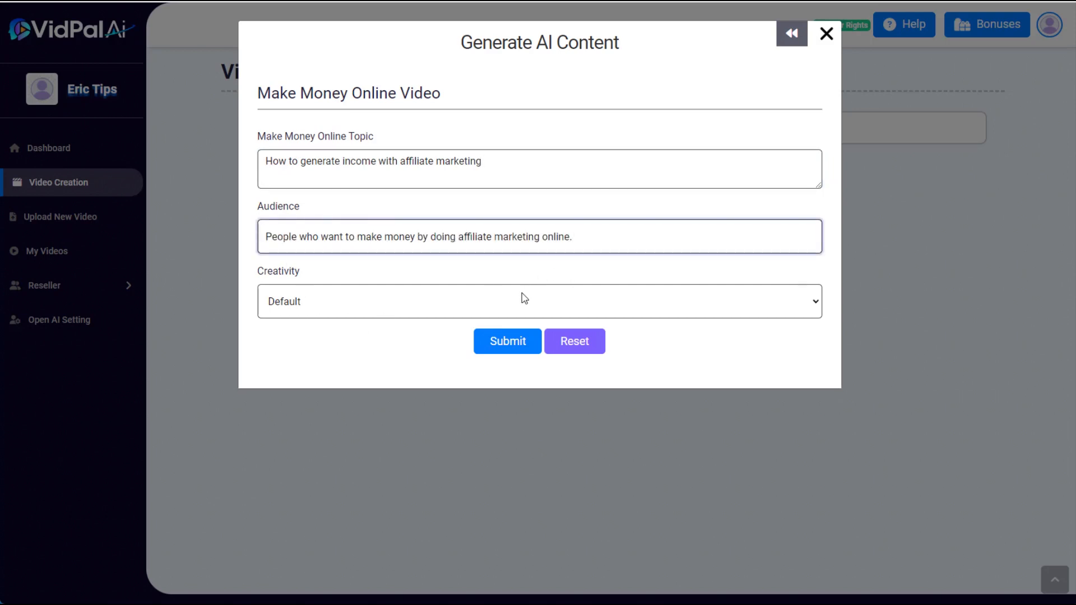
{"action": "left_click", "coordinate": [506, 344]}
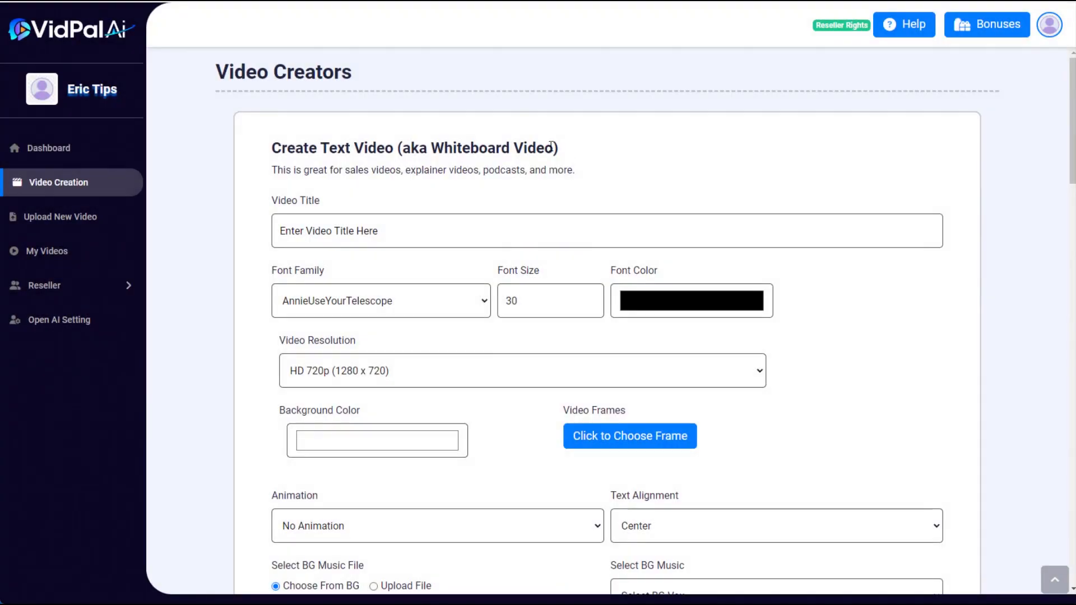
- Title the video "Make Money Online Video" and set its text to white Helvetica at size 70
{"action": "left_click", "coordinate": [426, 236]}
{"action": "type", "text": "Make Money Online Video"}
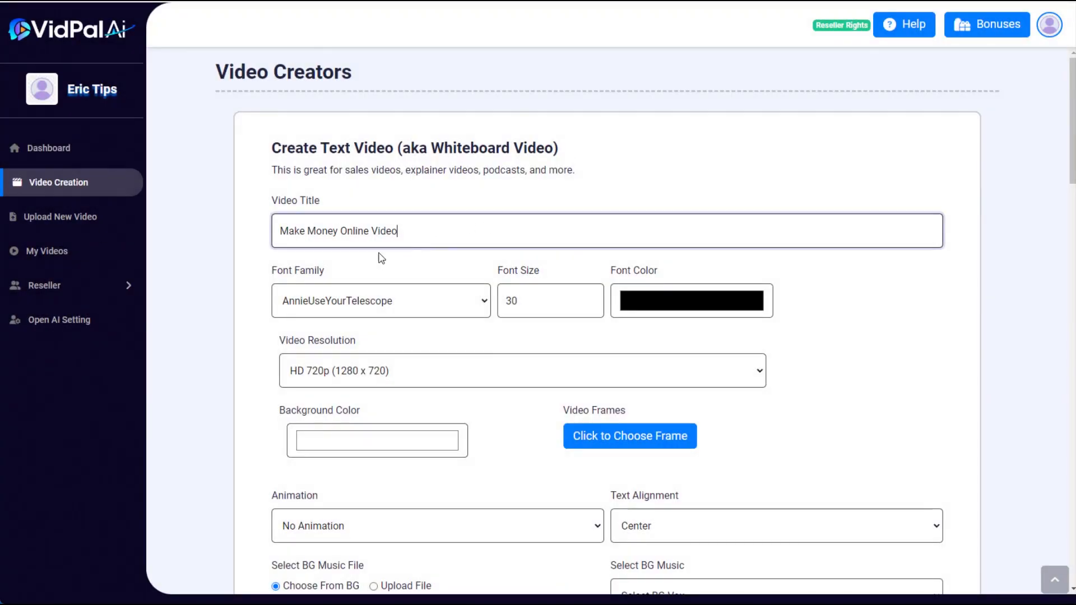
{"action": "left_click", "coordinate": [356, 301]}
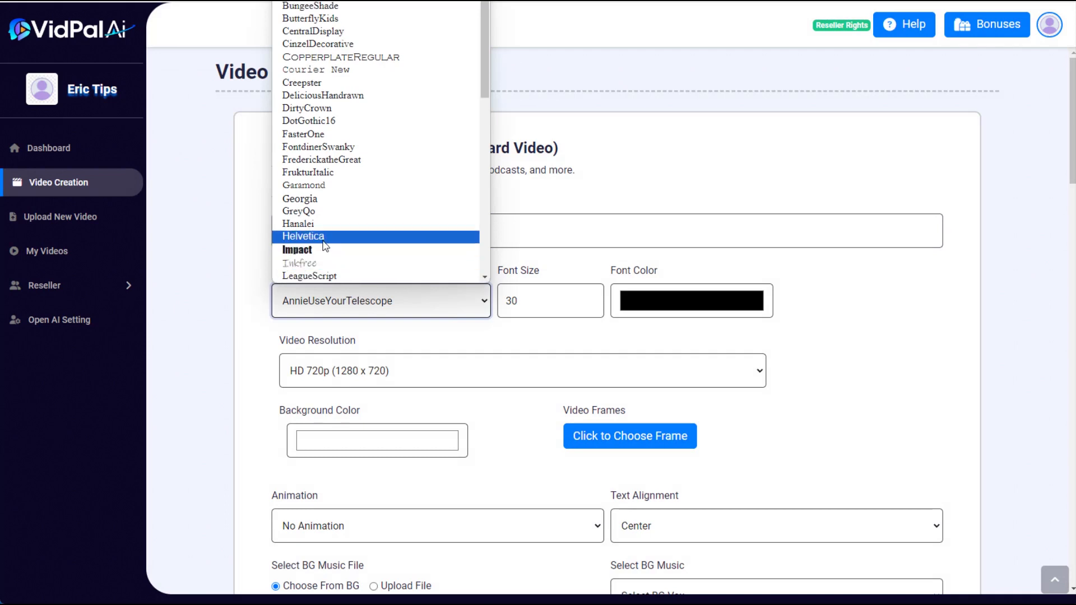
{"action": "left_click", "coordinate": [324, 240]}
{"action": "key", "text": "Tab"}
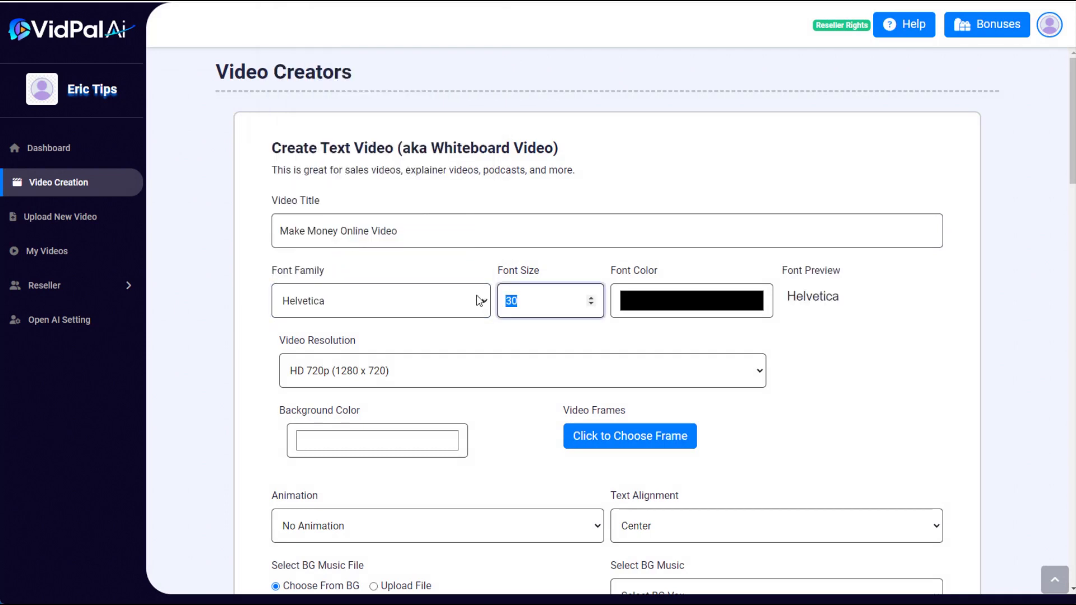
{"action": "type", "text": "70"}
{"action": "left_click", "coordinate": [732, 303]}
{"action": "left_click_drag", "start_coordinate": [661, 392], "coordinate": [609, 322]}
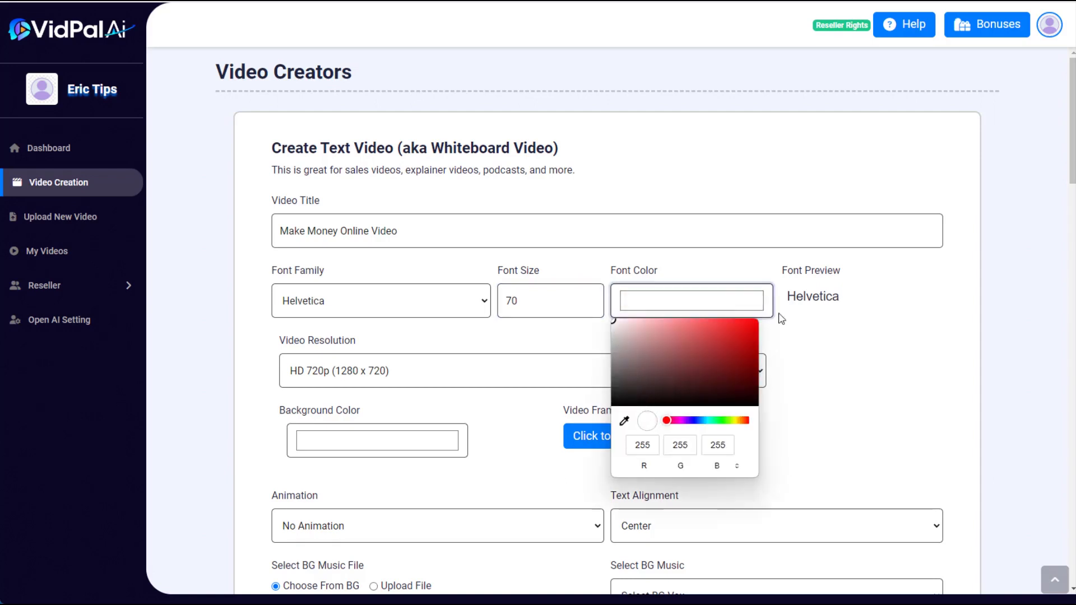
{"action": "left_click", "coordinate": [857, 334]}
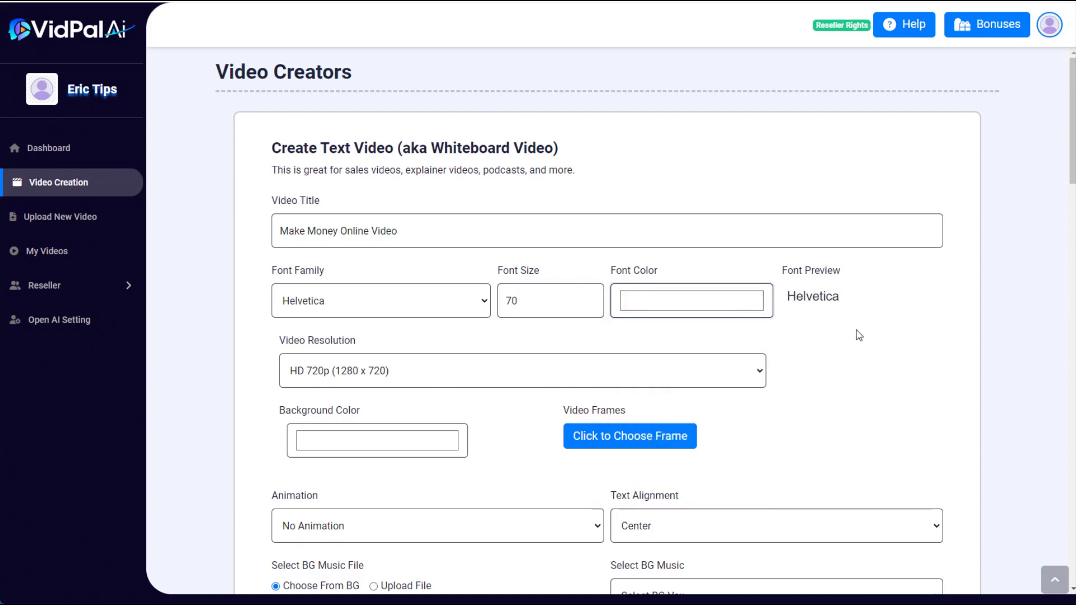
- Set the background color to dark navy blue and the resolution to Full HD 1080p (1920 x 1080)
{"action": "left_click", "coordinate": [385, 441]}
{"action": "left_click", "coordinate": [372, 365]}
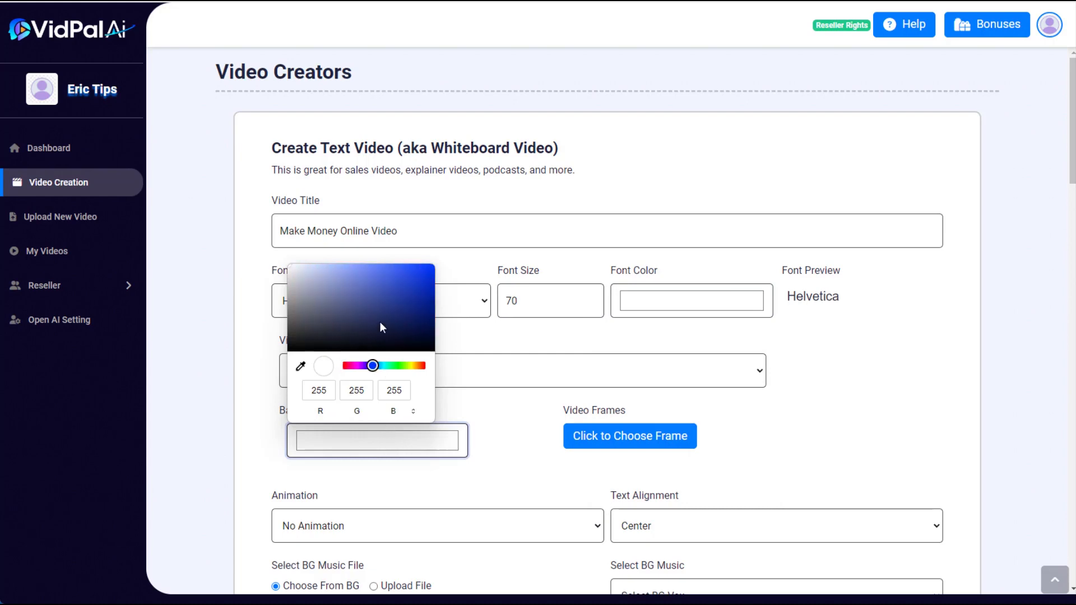
{"action": "left_click_drag", "start_coordinate": [381, 321], "coordinate": [398, 318]}
{"action": "left_click", "coordinate": [428, 371]}
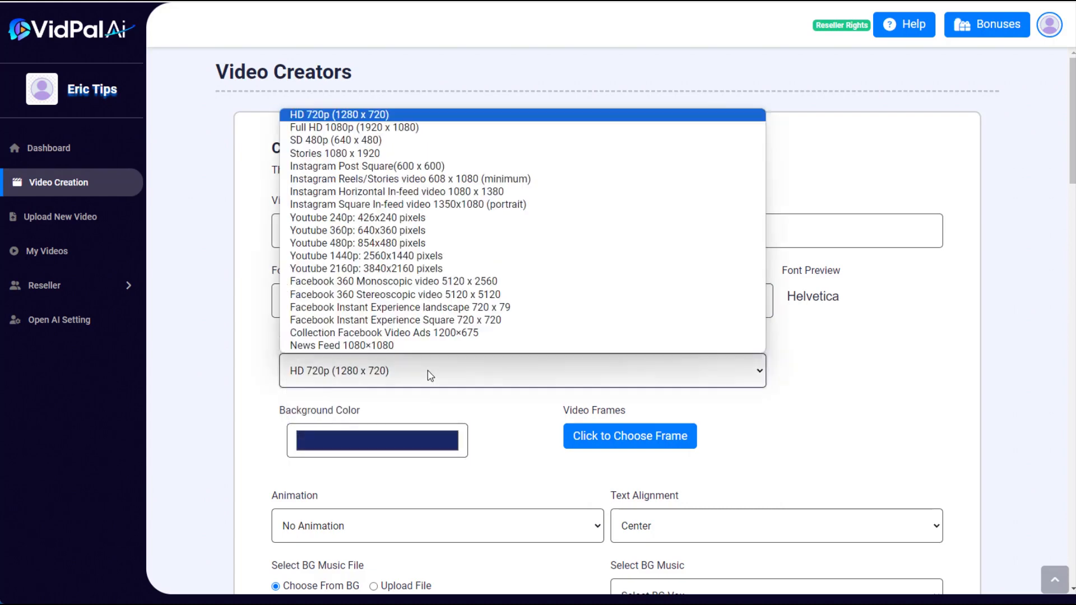
{"action": "left_click", "coordinate": [363, 130]}
- Apply the glowing light-blue rectangular video frame and set the text animation to Fade In
{"action": "left_click", "coordinate": [637, 439]}
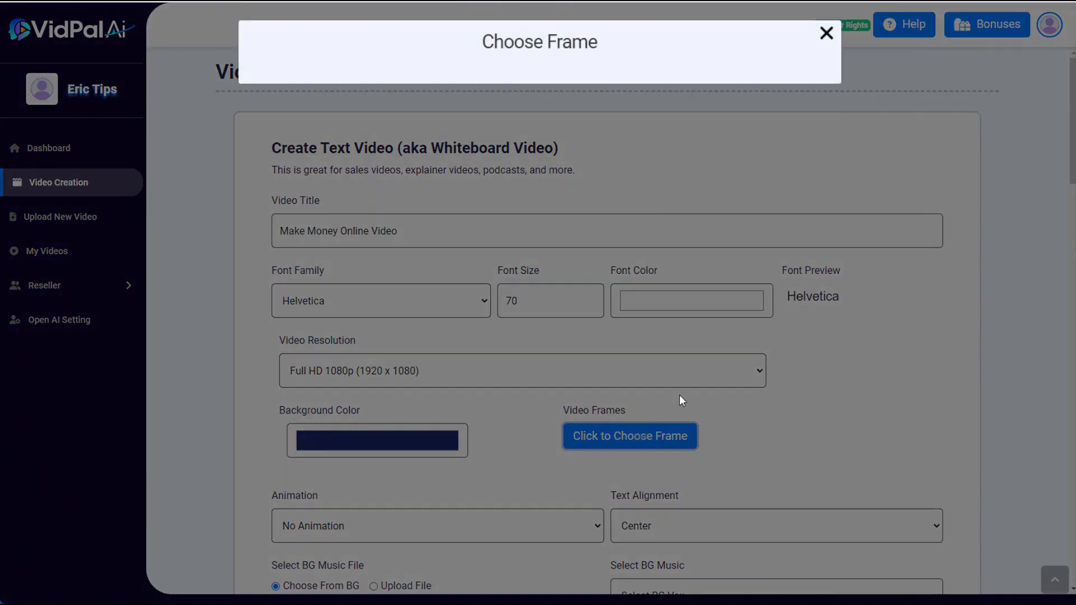
{"action": "left_click", "coordinate": [387, 98]}
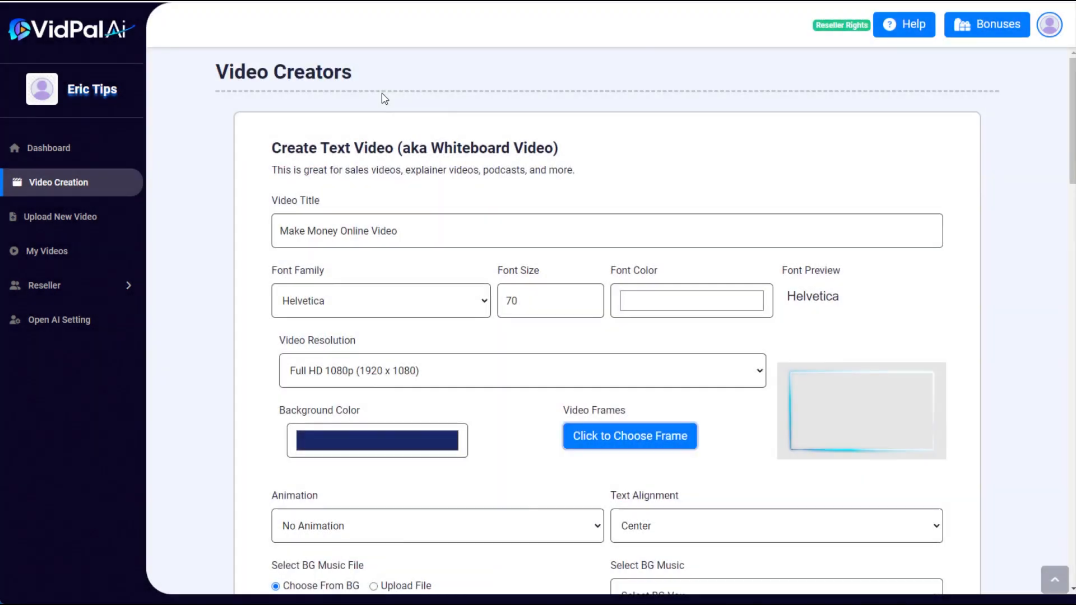
{"action": "scroll", "coordinate": [560, 377], "scroll_direction": "down", "scroll_amount": 5}
{"action": "left_click", "coordinate": [444, 273]}
{"action": "left_click", "coordinate": [440, 296]}
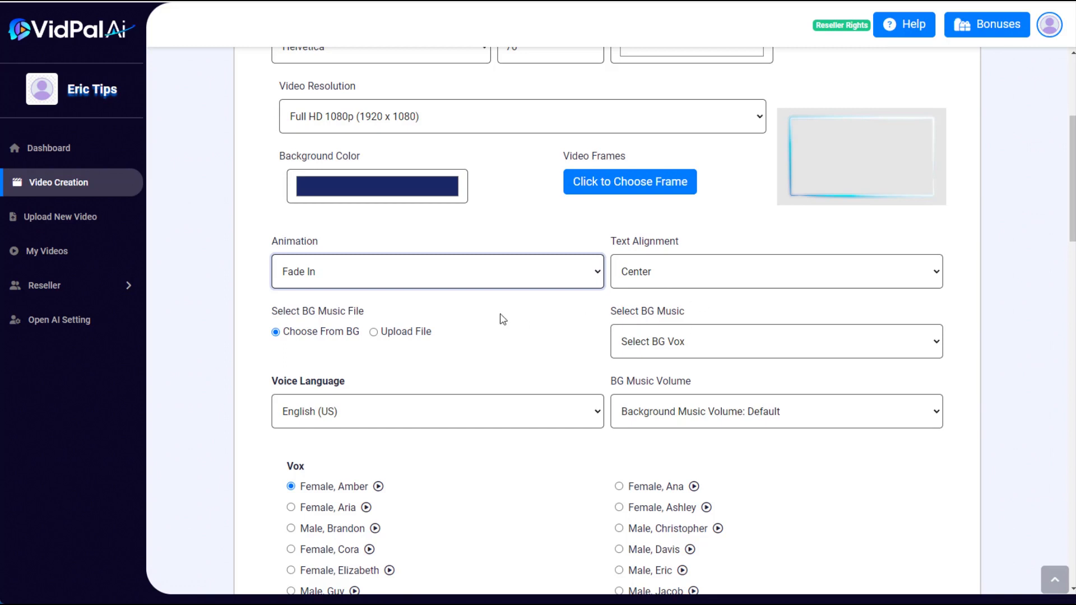
- Add "A Positive Direction" as background music at volume 0.05
{"action": "scroll", "coordinate": [498, 321], "scroll_direction": "down", "scroll_amount": 1}
{"action": "left_click", "coordinate": [698, 283]}
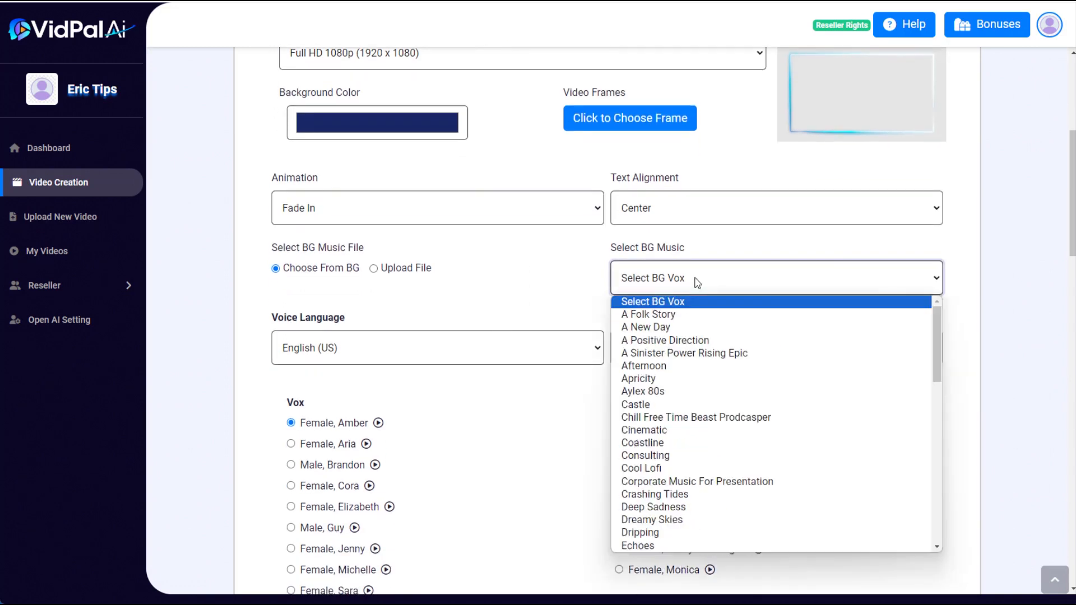
{"action": "left_click", "coordinate": [684, 338]}
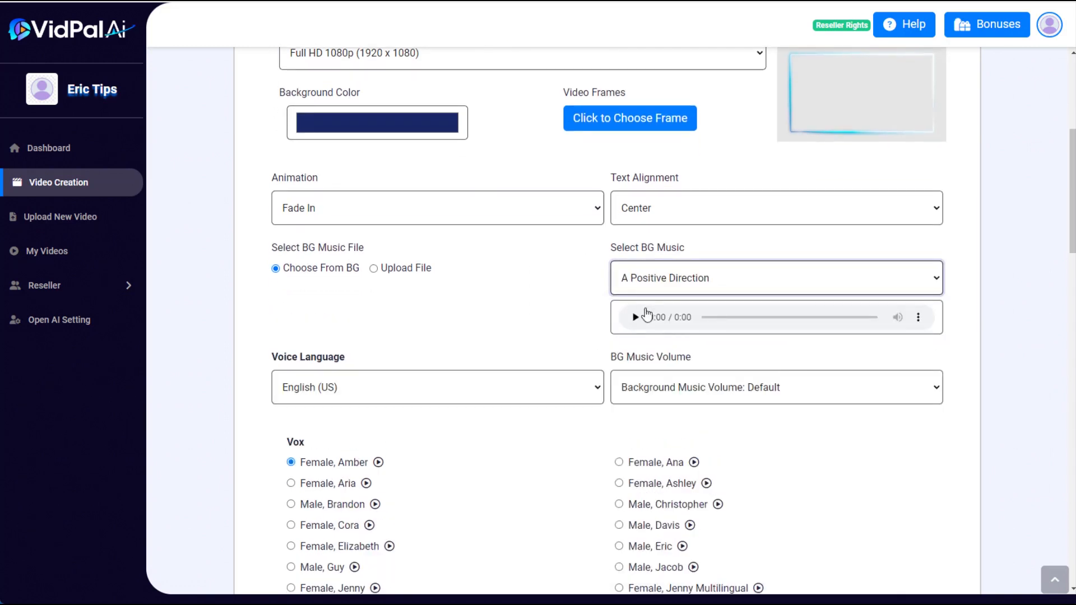
{"action": "left_click", "coordinate": [657, 391]}
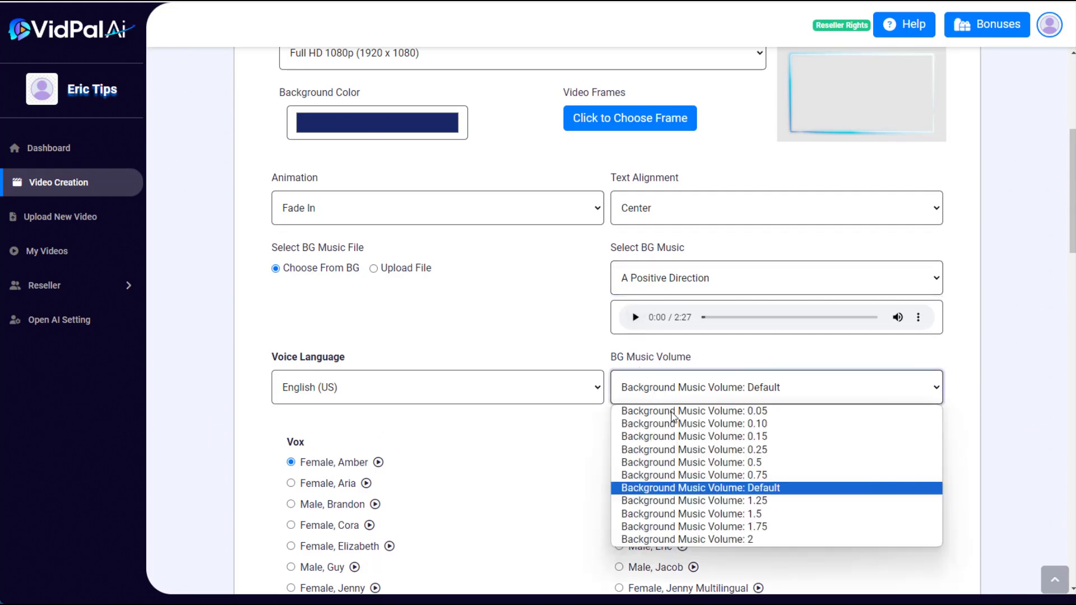
{"action": "left_click", "coordinate": [673, 418]}
- Select the "Male, Davis" voice and delete "whiteboard-style" from the slide 1 text
{"action": "scroll", "coordinate": [496, 344], "scroll_direction": "down", "scroll_amount": 5}
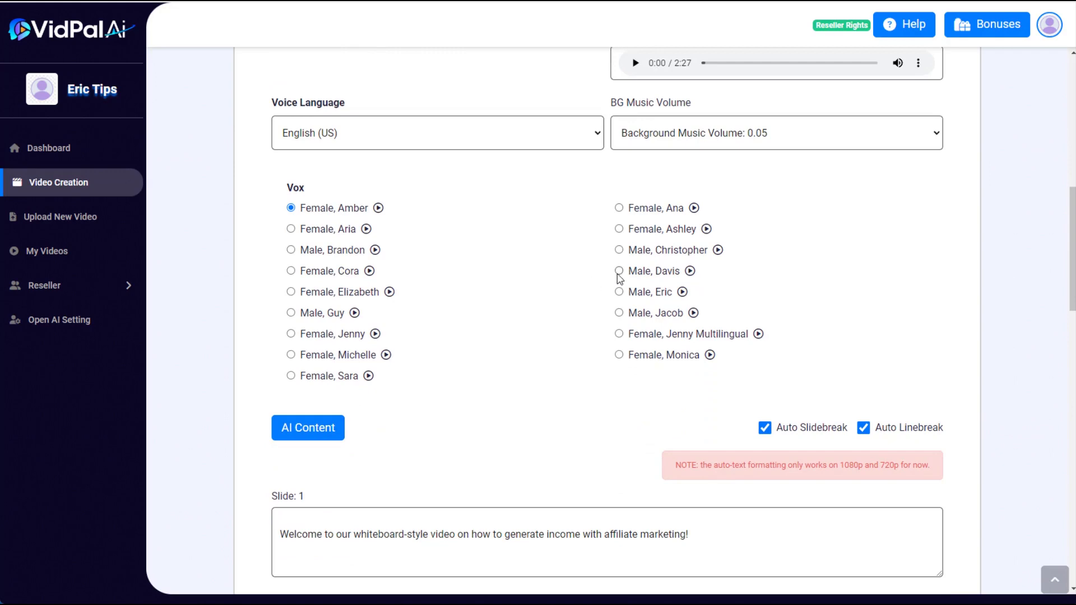
{"action": "left_click", "coordinate": [619, 272]}
{"action": "scroll", "coordinate": [373, 456], "scroll_direction": "down", "scroll_amount": 2}
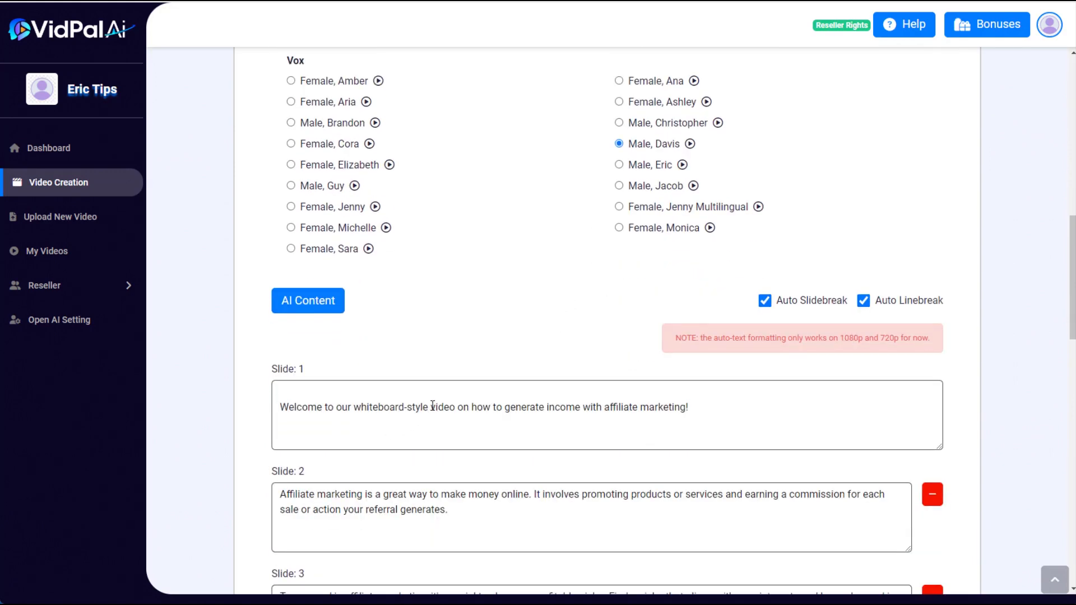
{"action": "left_click_drag", "start_coordinate": [433, 406], "coordinate": [359, 404]}
{"action": "key", "text": "BackSpace"}
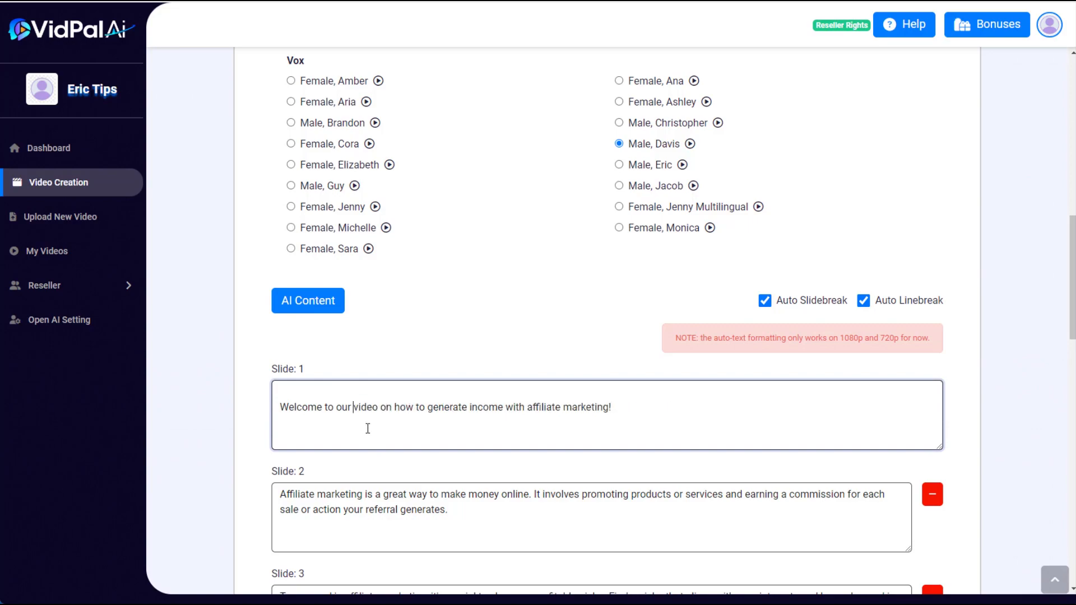
- Review the remaining slide texts down to slide 12 and create the video
{"action": "scroll", "coordinate": [676, 408], "scroll_direction": "down", "scroll_amount": 10}
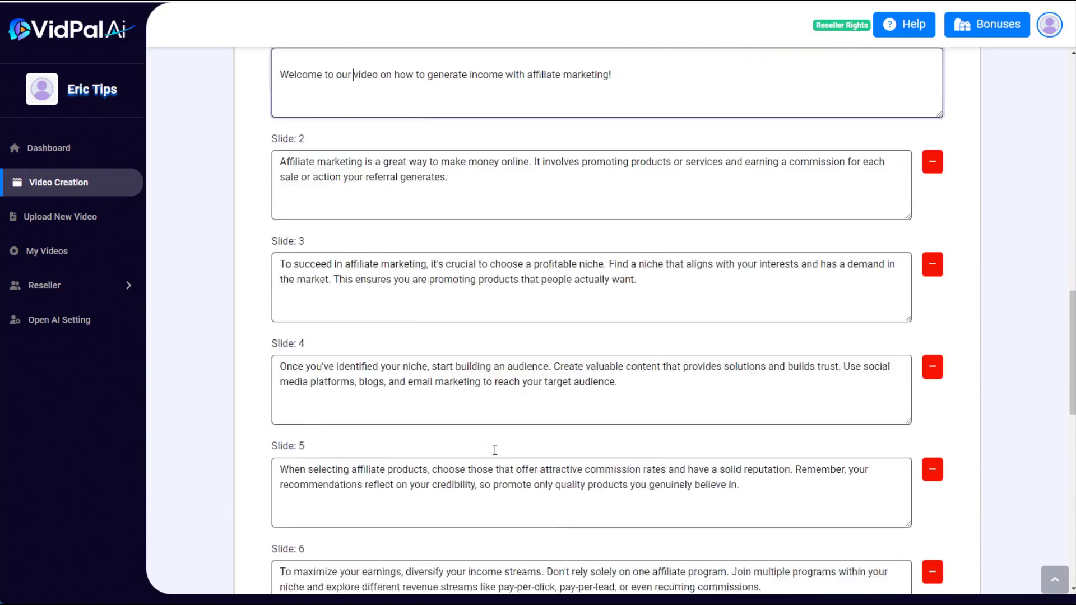
{"action": "scroll", "coordinate": [483, 447], "scroll_direction": "down", "scroll_amount": 7}
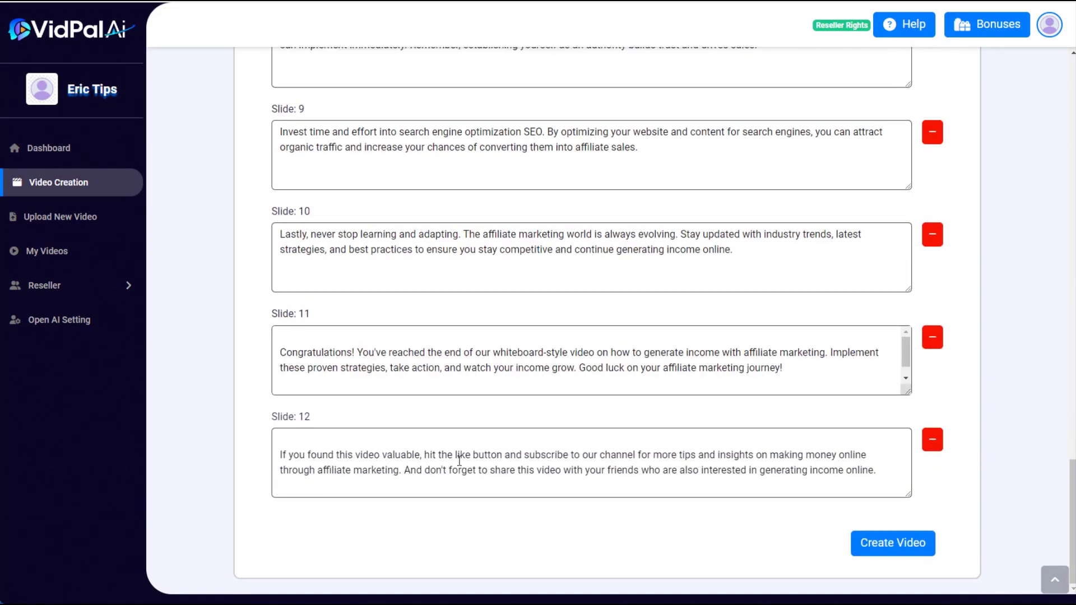
{"action": "left_click", "coordinate": [710, 466]}
{"action": "left_click", "coordinate": [890, 547]}
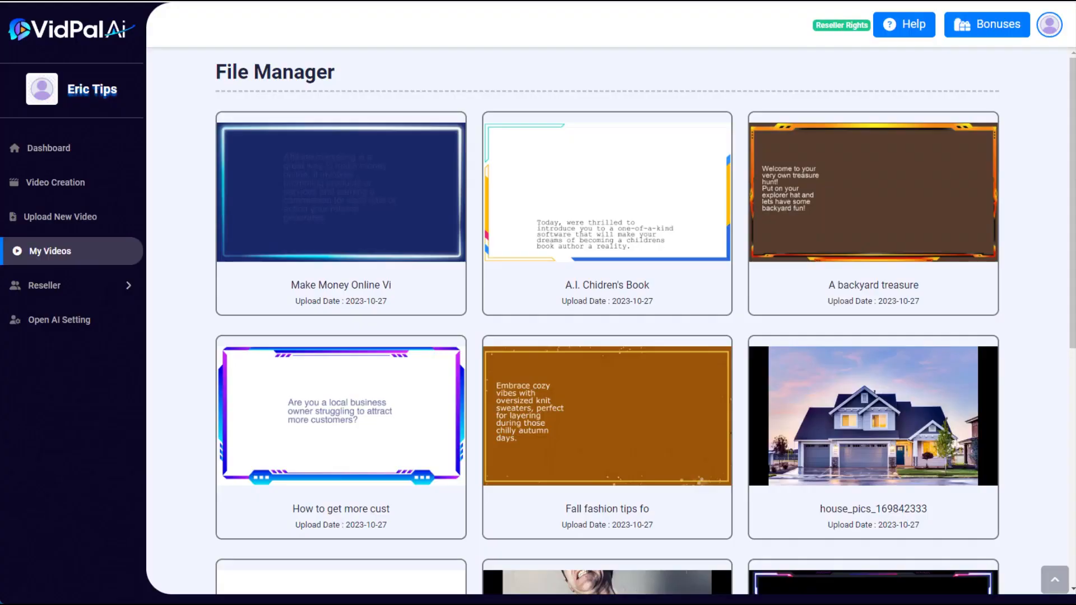
- Preview the new Make Money Online video through its second slide, and close the preview
{"action": "mouse_move", "coordinate": [324, 250]}
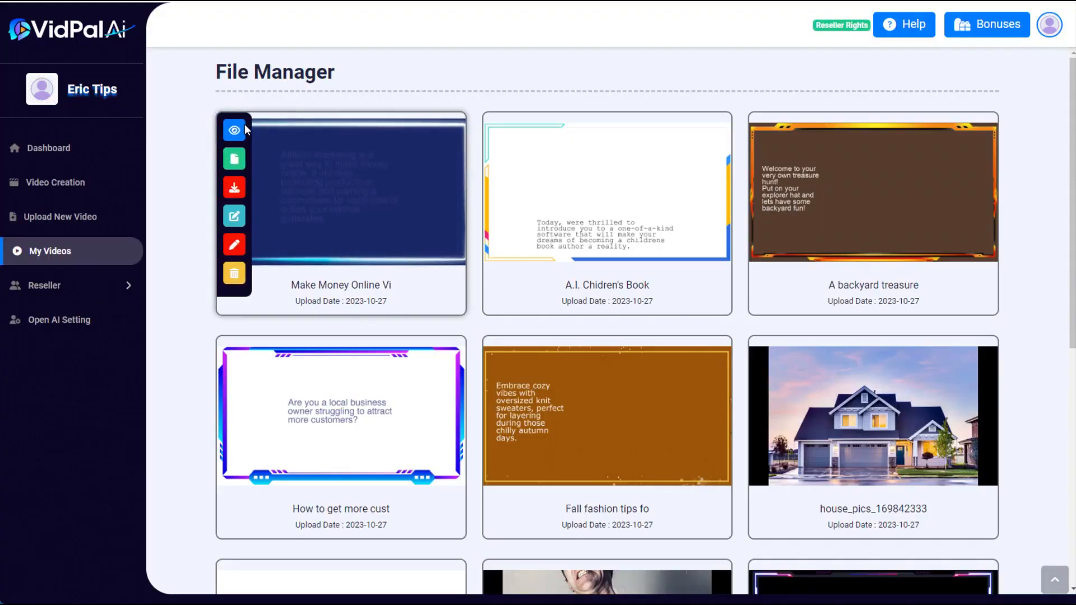
{"action": "left_click", "coordinate": [234, 133]}
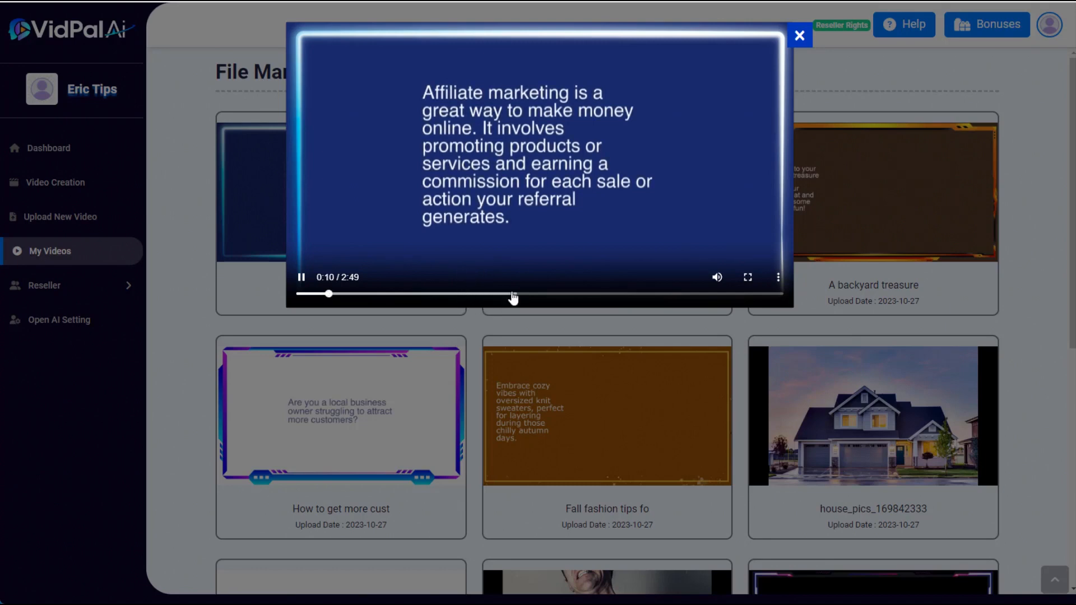
{"action": "left_click", "coordinate": [800, 37]}
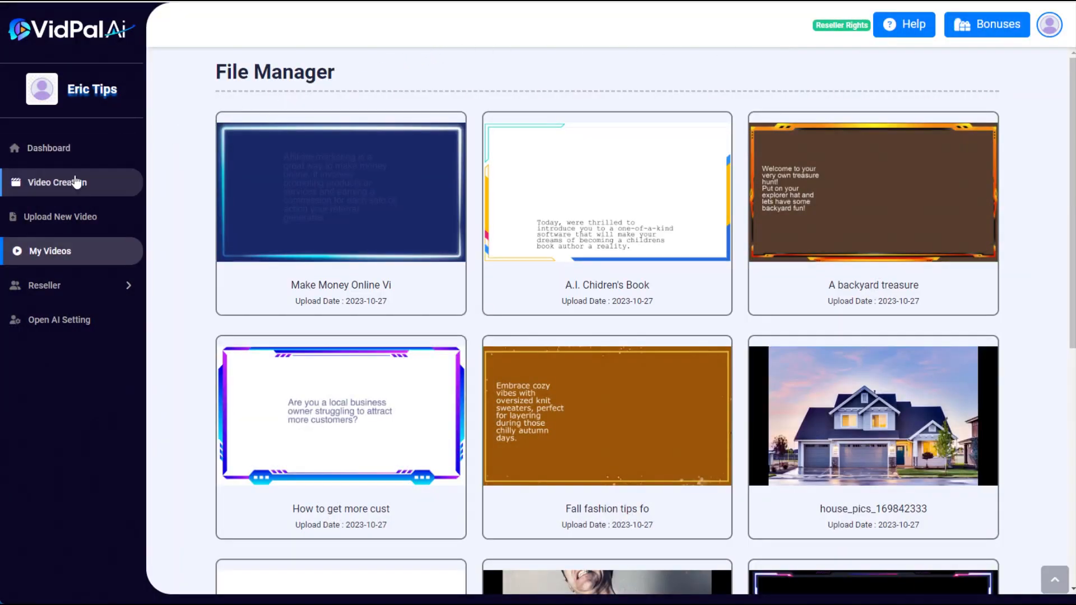
- Start a new AI whiteboard Traveling Video with the topic "The best things to do in Paris"
{"action": "left_click", "coordinate": [41, 188]}
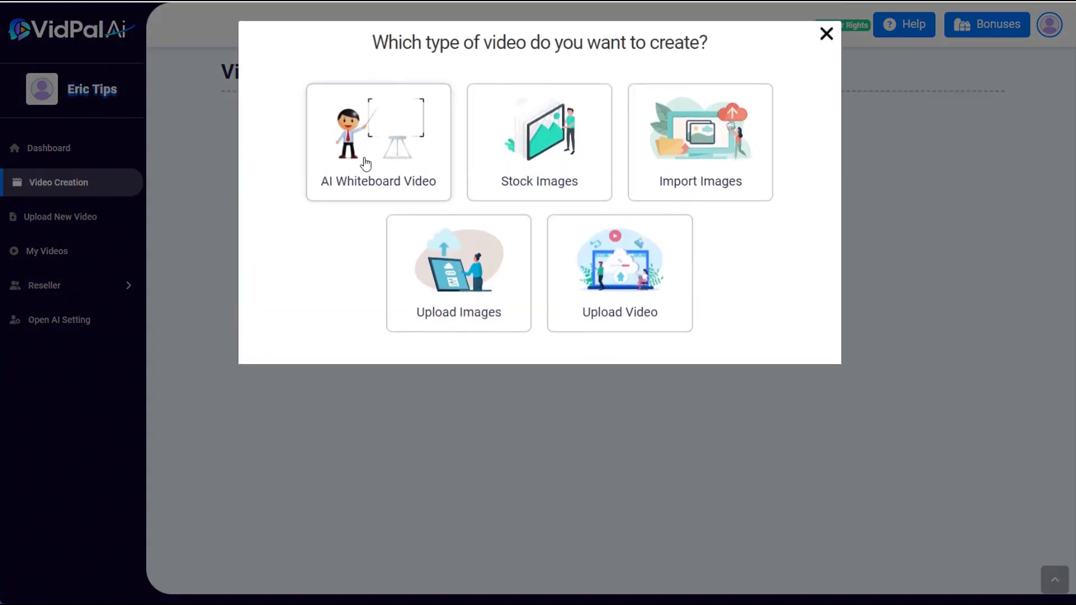
{"action": "left_click", "coordinate": [366, 164]}
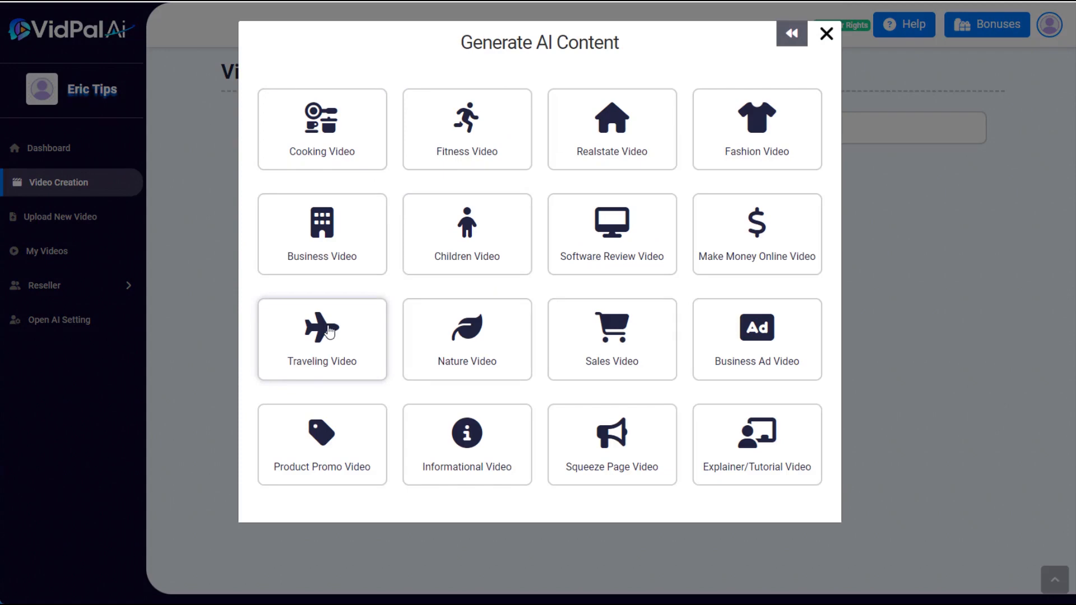
{"action": "left_click", "coordinate": [330, 331]}
{"action": "left_click", "coordinate": [347, 163]}
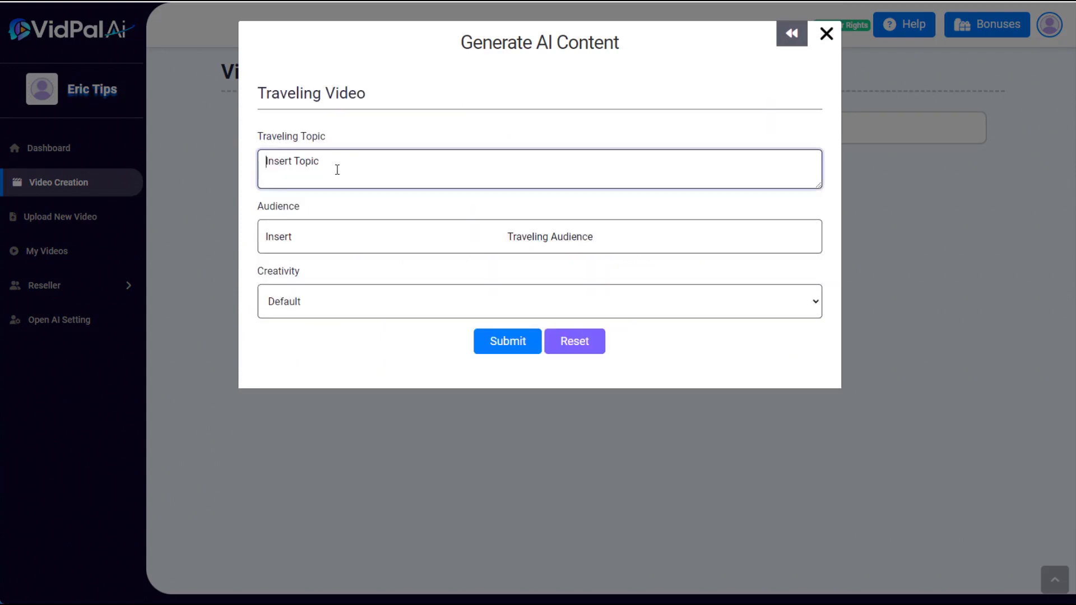
{"action": "type", "text": "The best things to do in Paris"}
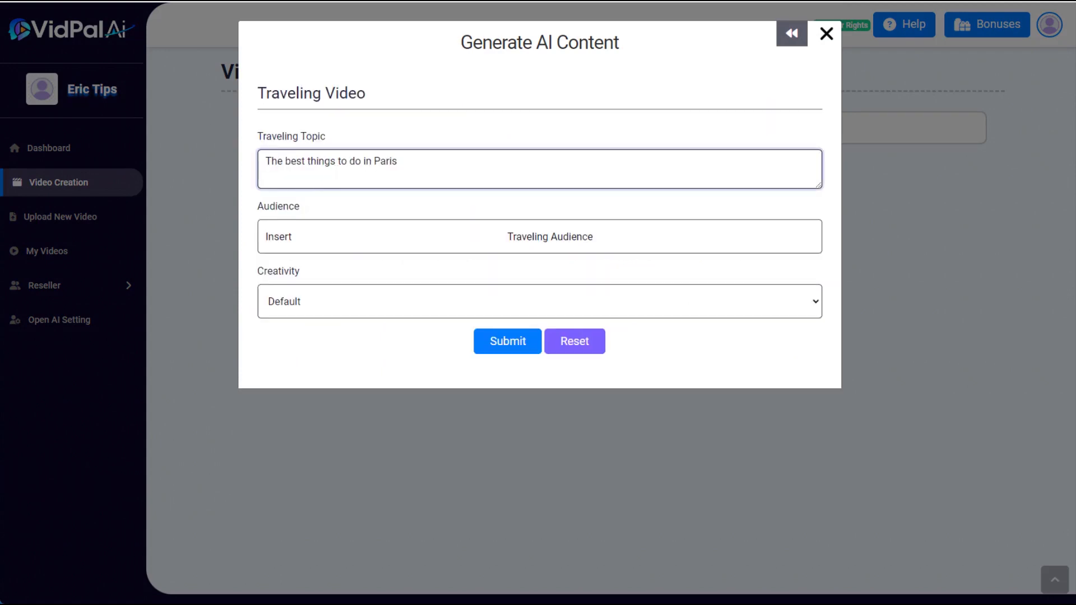
{"action": "key", "text": "alt+Tab"}
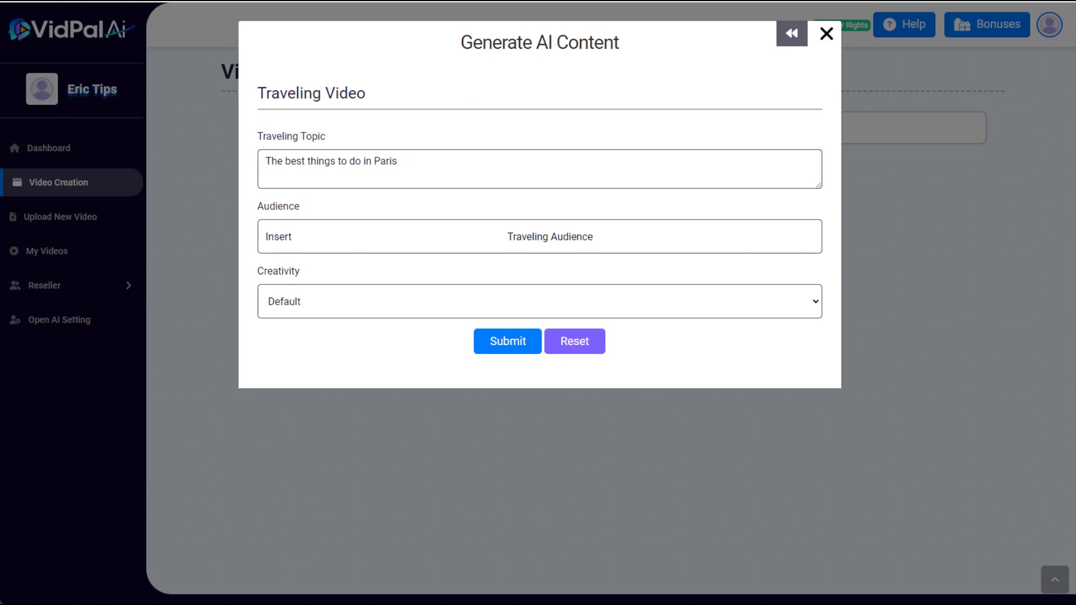
- Set the audience to "Tourists who are traveling to Paris and want to know what things they should plan to do.", then generate and insert the content
{"action": "left_click", "coordinate": [340, 234]}
{"action": "type", "text": "Tourists who are traveling to Paris and want to know what things they should plan to do."}
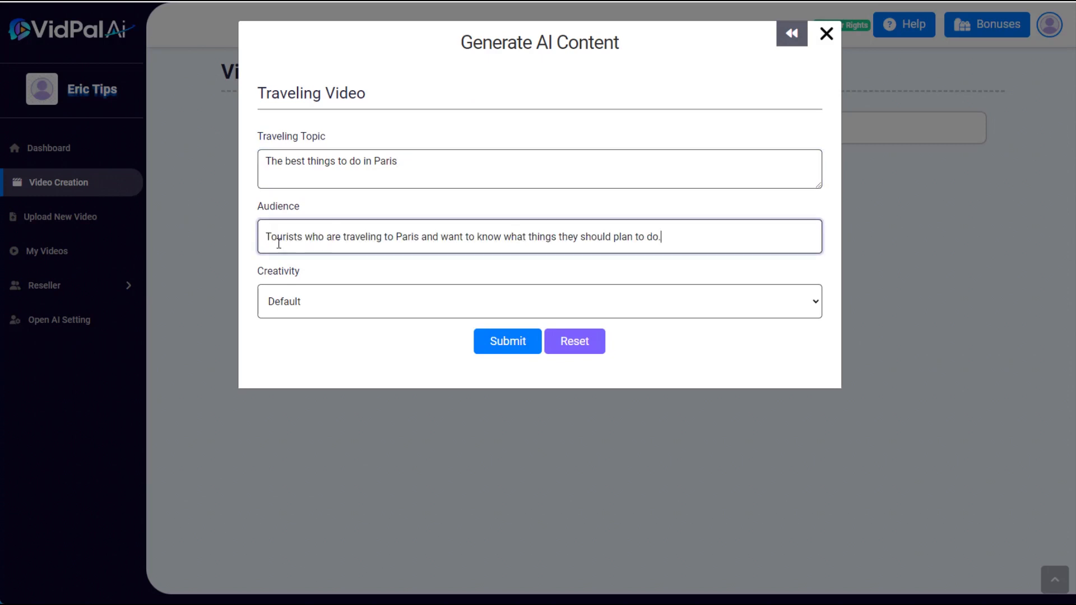
{"action": "left_click", "coordinate": [503, 344]}
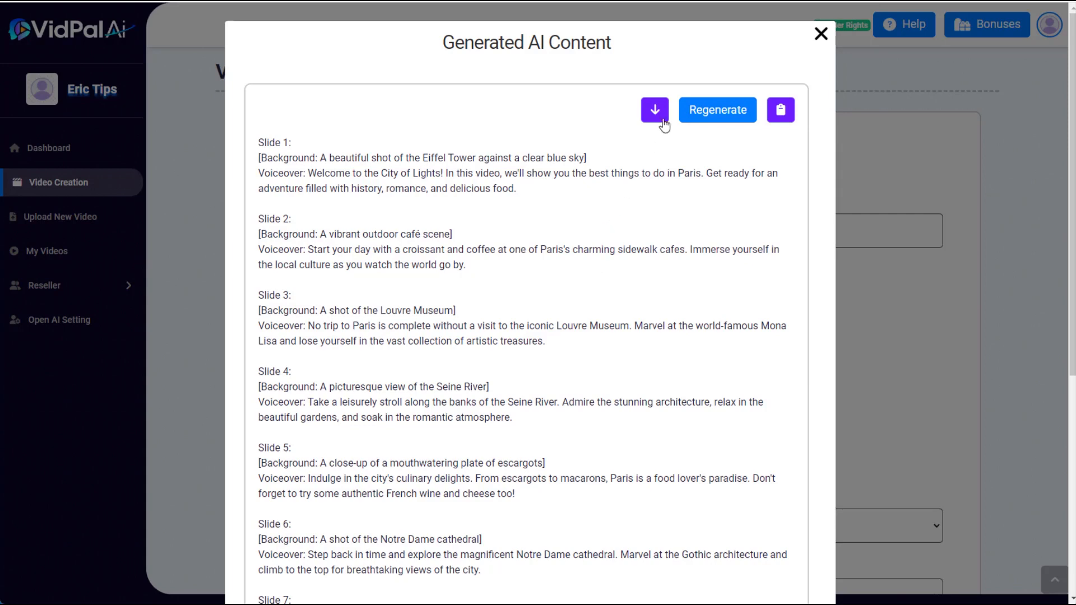
{"action": "left_click", "coordinate": [655, 111]}
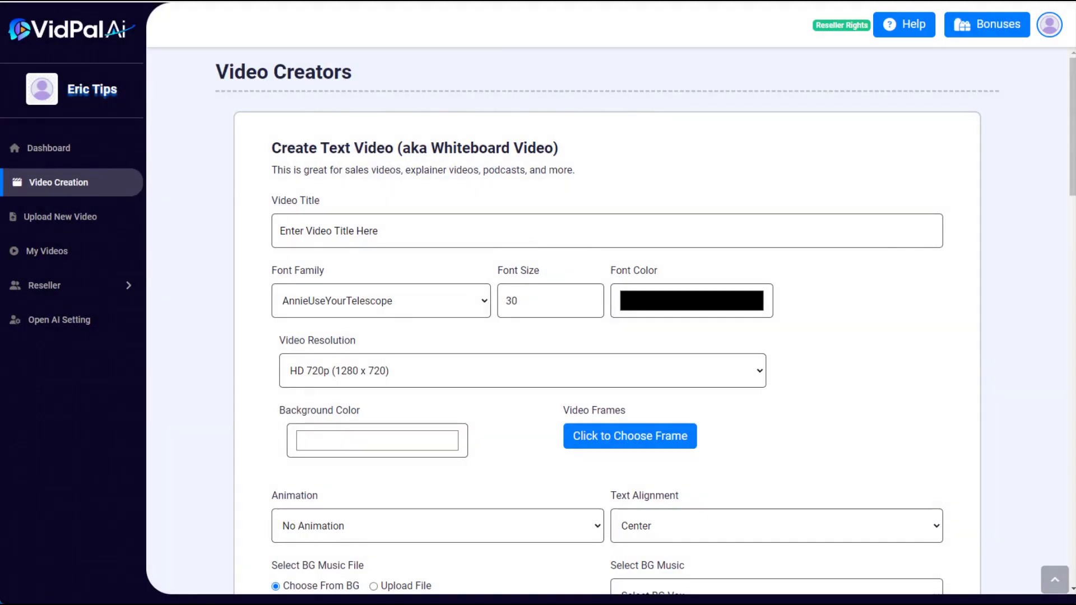
- Title the video "The best things to do in Paris" and set its font to Verdana at size 40
{"action": "left_click", "coordinate": [355, 230]}
{"action": "type", "text": "The best things to do in Paris"}
{"action": "left_click", "coordinate": [358, 301]}
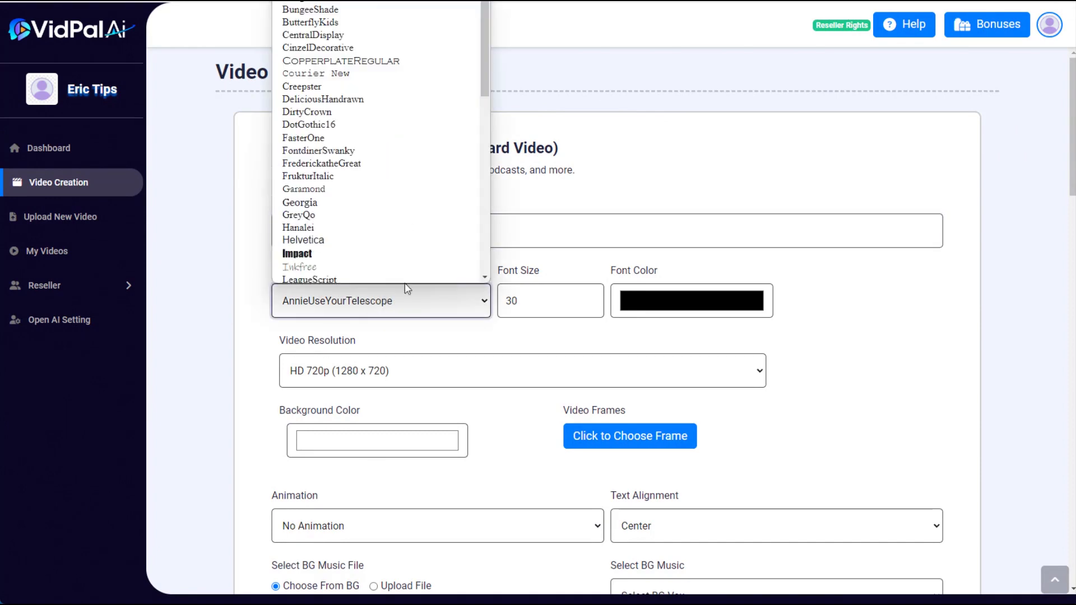
{"action": "scroll", "coordinate": [485, 112], "scroll_direction": "down", "scroll_amount": 3}
{"action": "scroll", "coordinate": [485, 140], "scroll_direction": "down", "scroll_amount": 5}
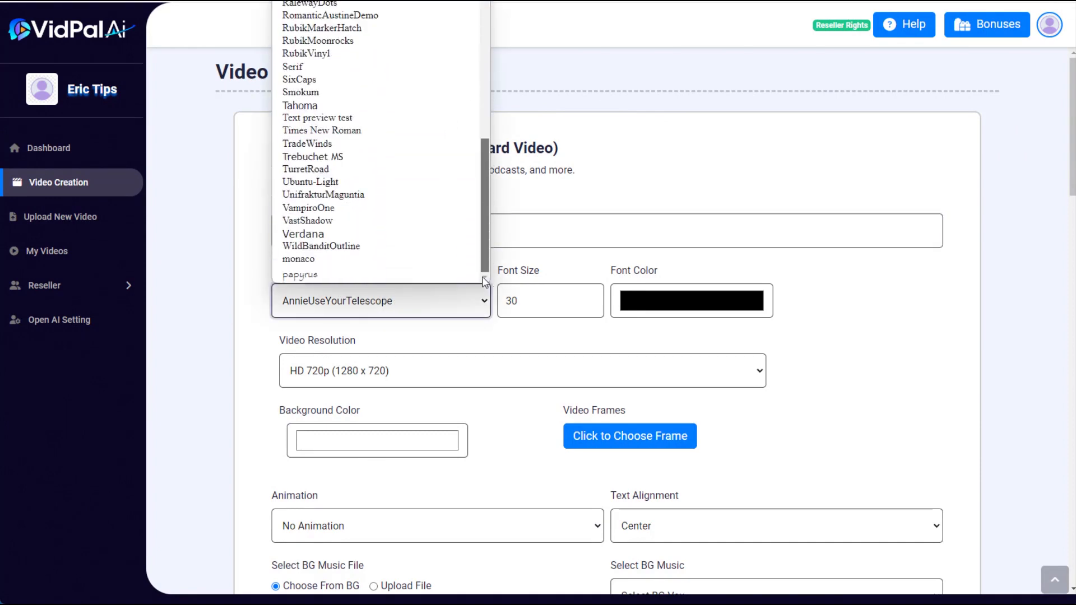
{"action": "left_click", "coordinate": [391, 241]}
{"action": "left_click_drag", "start_coordinate": [525, 304], "coordinate": [442, 301]}
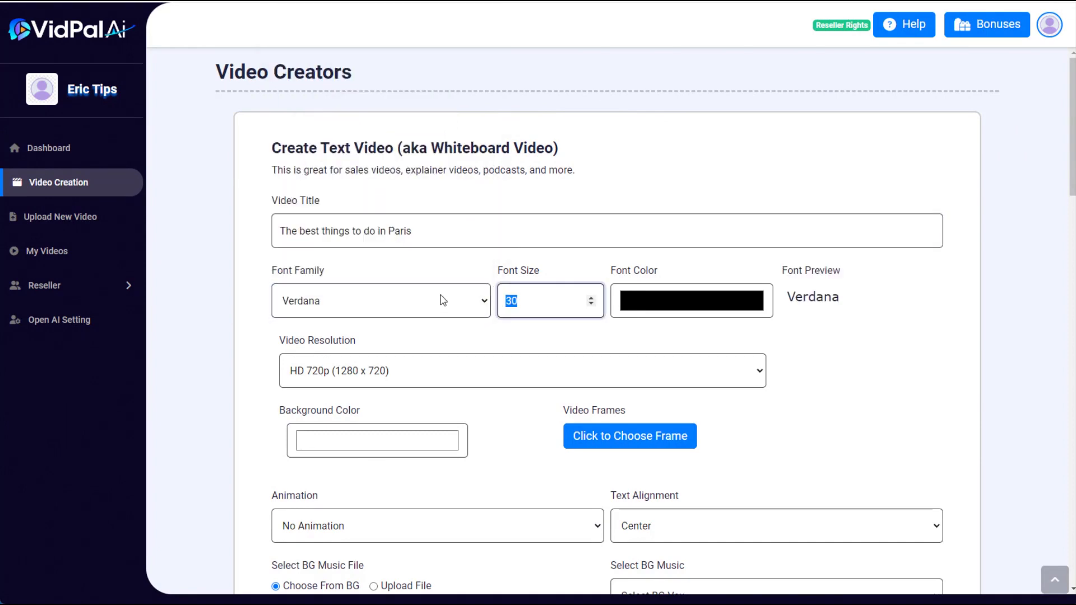
{"action": "type", "text": "40"}
- Set the font color to pale pink and the background color to dark navy blue, RGB 19, 32, 73
{"action": "left_click", "coordinate": [672, 296]}
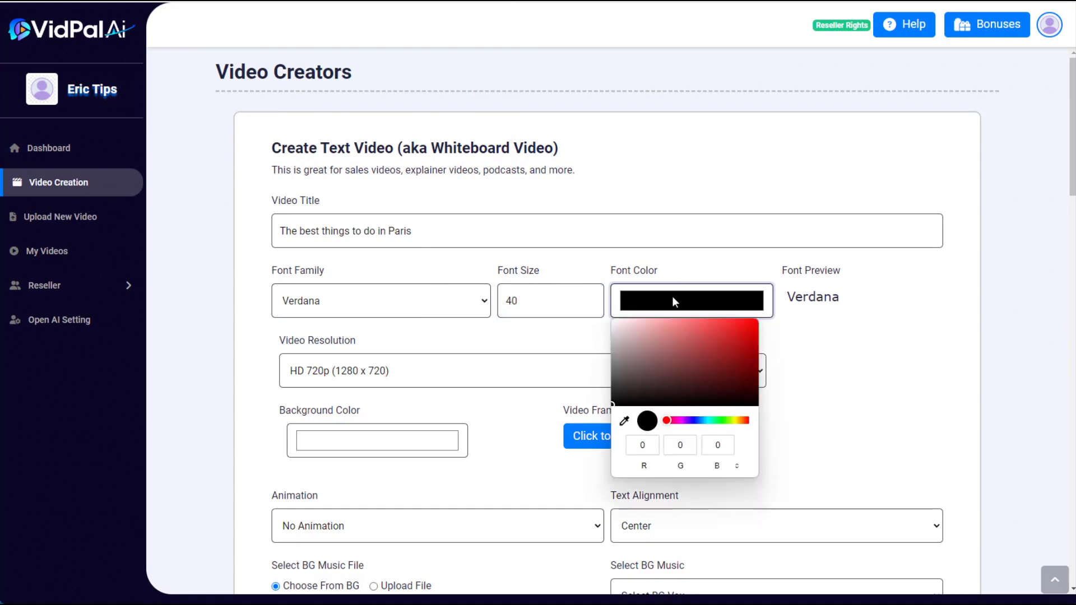
{"action": "left_click", "coordinate": [642, 329]}
{"action": "left_click_drag", "start_coordinate": [642, 328], "coordinate": [625, 320]}
{"action": "left_click", "coordinate": [548, 336]}
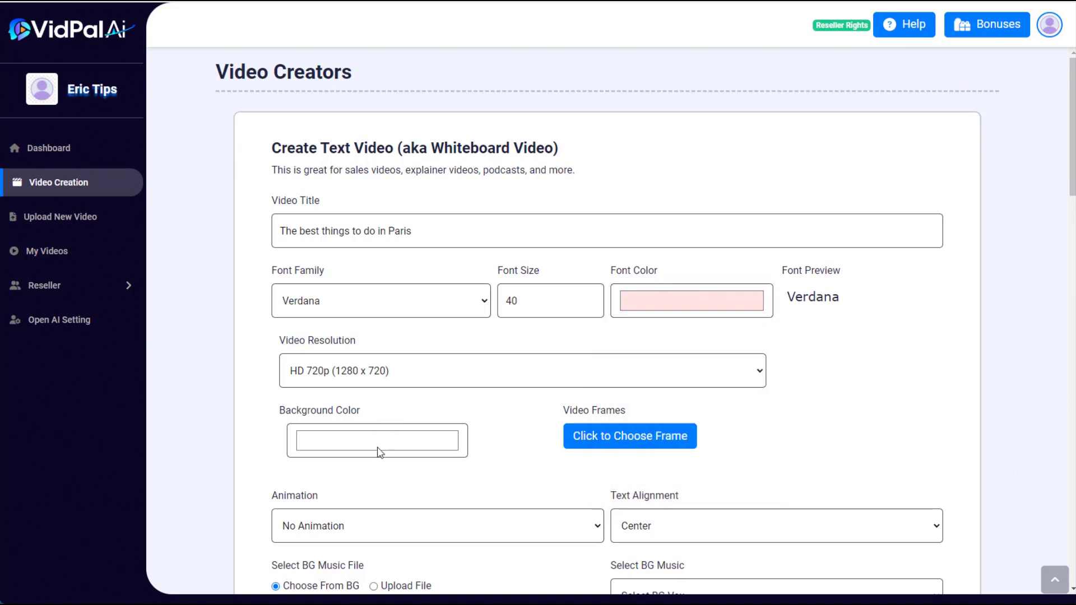
{"action": "left_click", "coordinate": [377, 445]}
{"action": "left_click", "coordinate": [375, 365]}
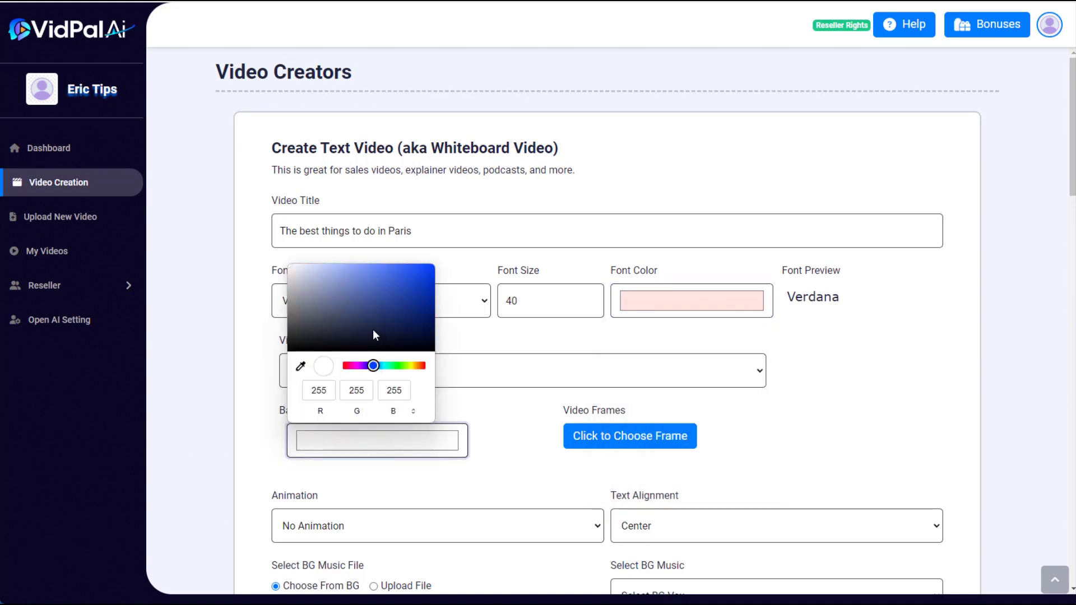
{"action": "left_click_drag", "start_coordinate": [372, 328], "coordinate": [395, 327]}
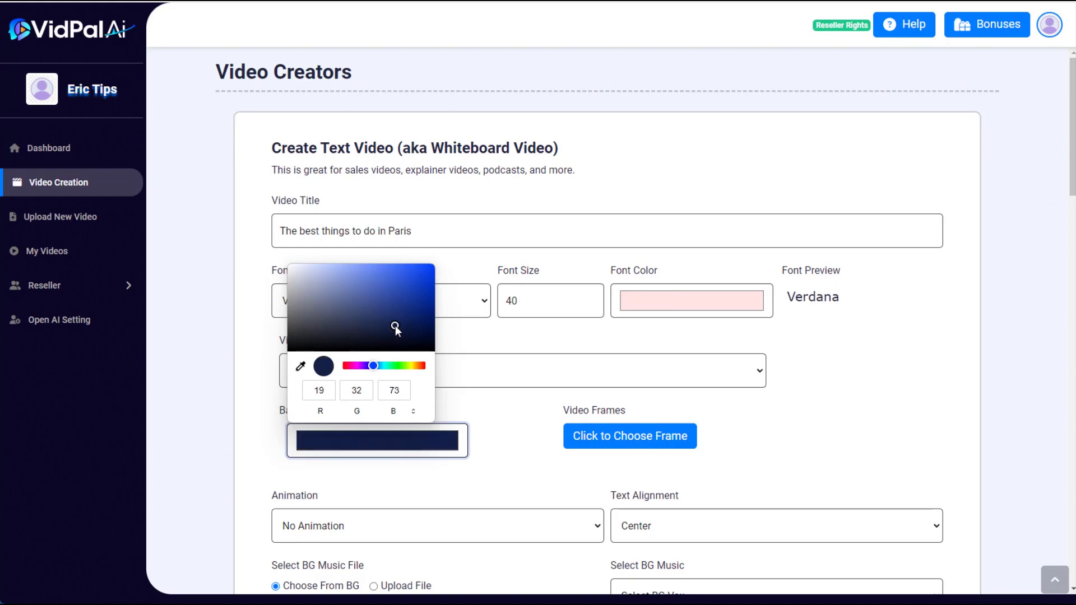
- Set the video resolution to Full HD 1080p (1920 x 1080) and choose the light-blue and pink video frame
{"action": "left_click", "coordinate": [354, 370]}
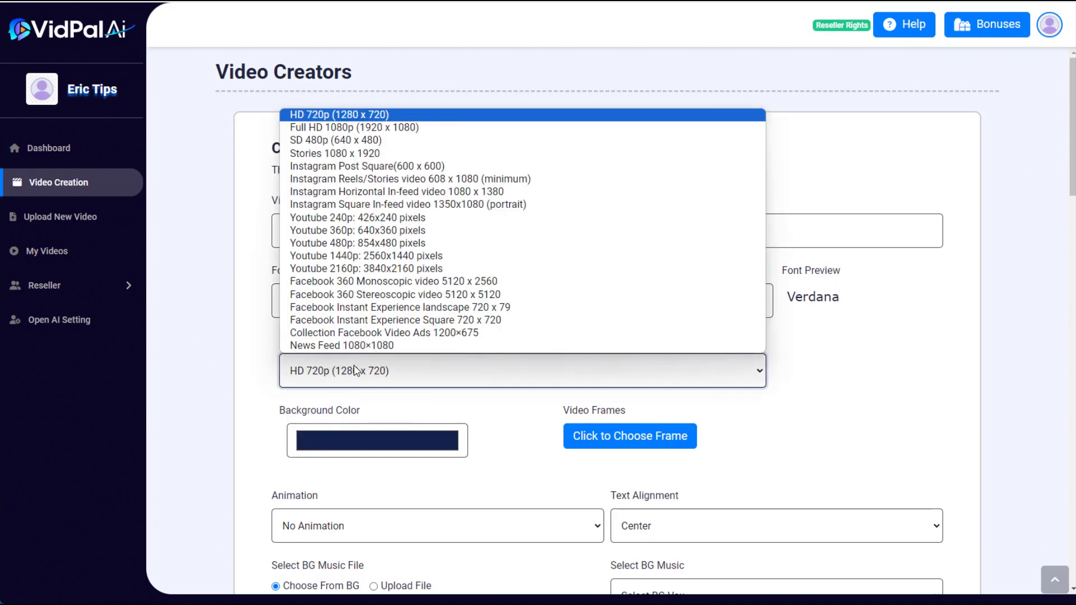
{"action": "left_click", "coordinate": [356, 127]}
{"action": "scroll", "coordinate": [713, 419], "scroll_direction": "down", "scroll_amount": 2}
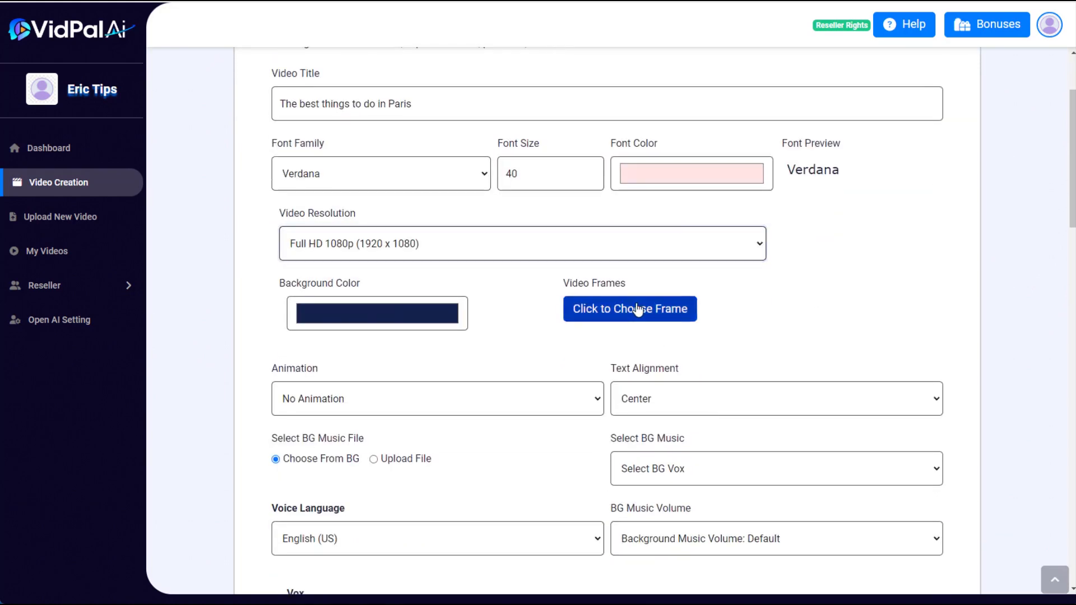
{"action": "left_click", "coordinate": [572, 308]}
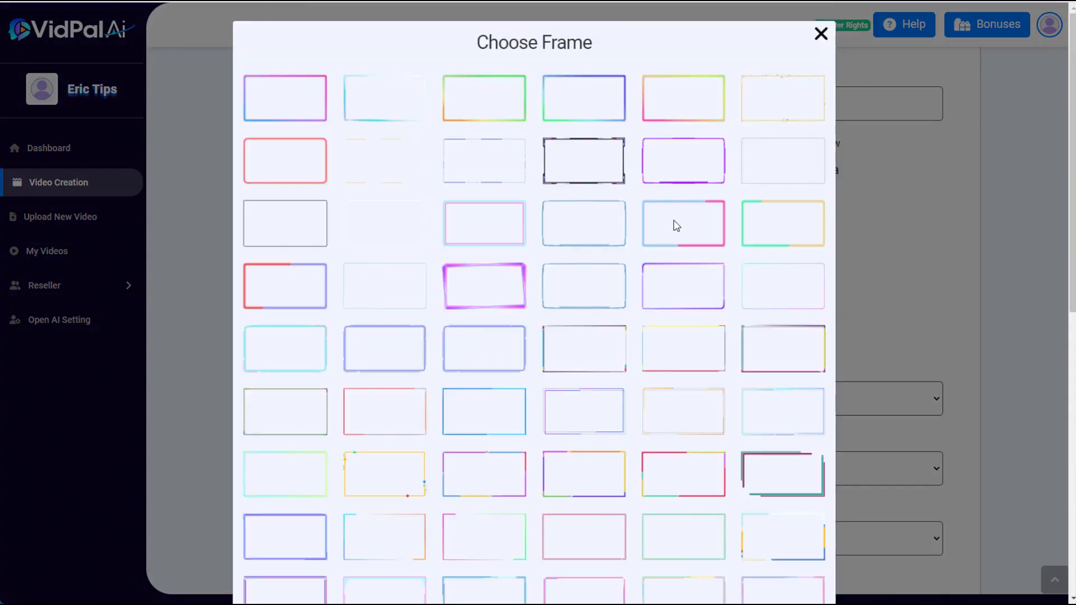
{"action": "left_click", "coordinate": [676, 225]}
- Set the text animation to Fade In and the text alignment to Left
{"action": "left_click", "coordinate": [432, 409]}
{"action": "left_click", "coordinate": [432, 420]}
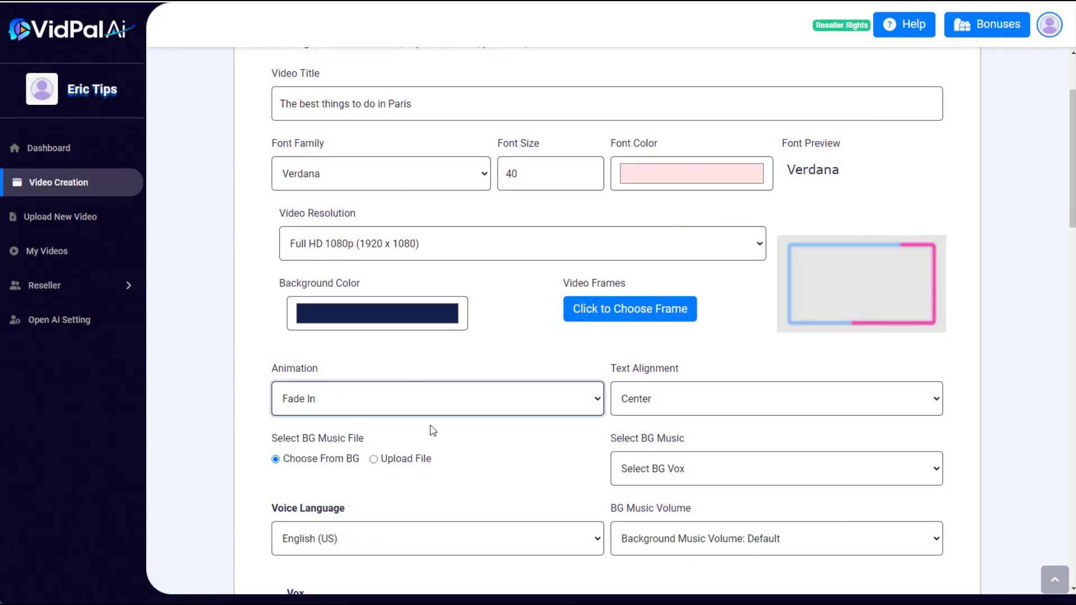
{"action": "left_click", "coordinate": [660, 401]}
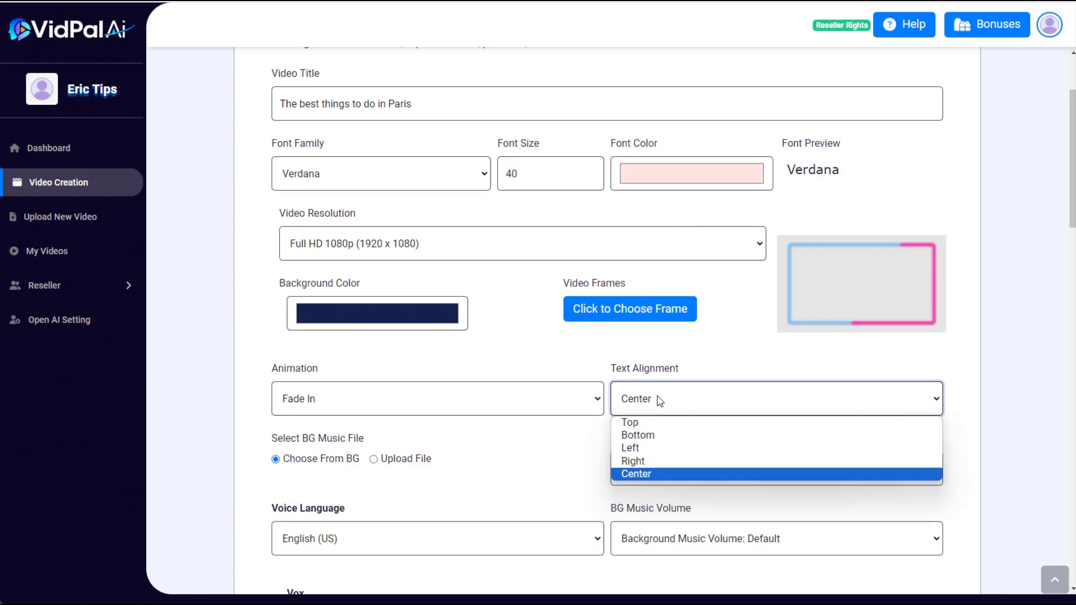
{"action": "left_click", "coordinate": [643, 446]}
- Add "Apricity" as background music at volume 0.05
{"action": "scroll", "coordinate": [572, 359], "scroll_direction": "down", "scroll_amount": 3}
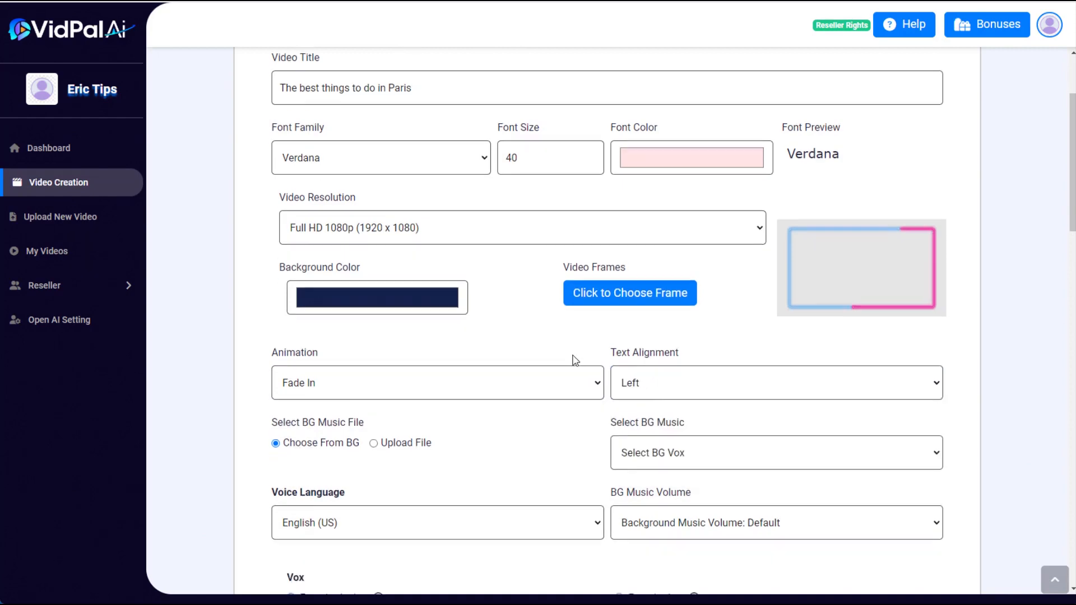
{"action": "left_click", "coordinate": [655, 344]}
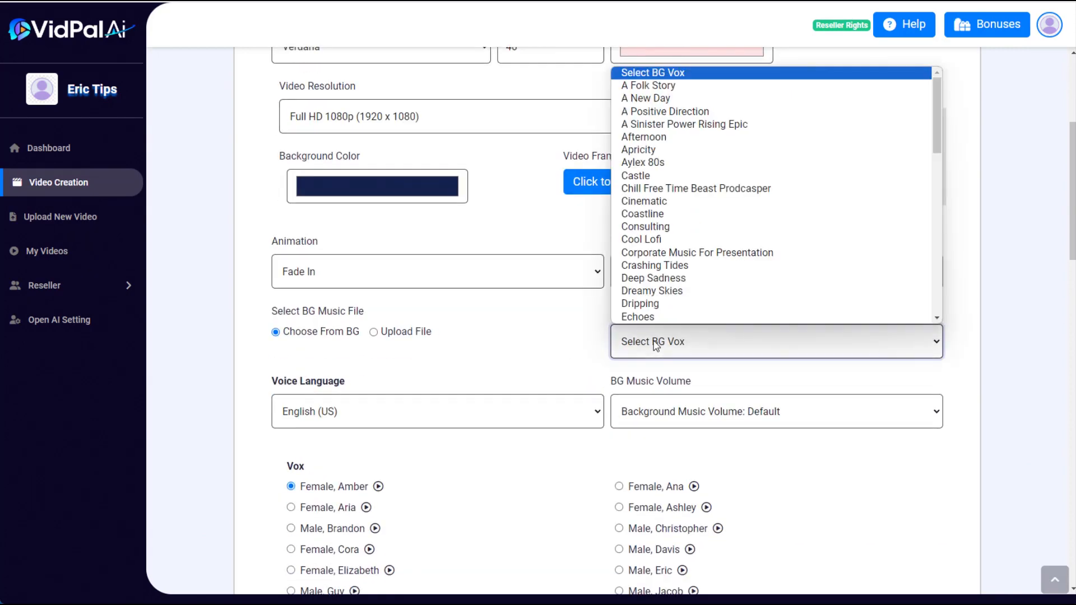
{"action": "left_click", "coordinate": [639, 149]}
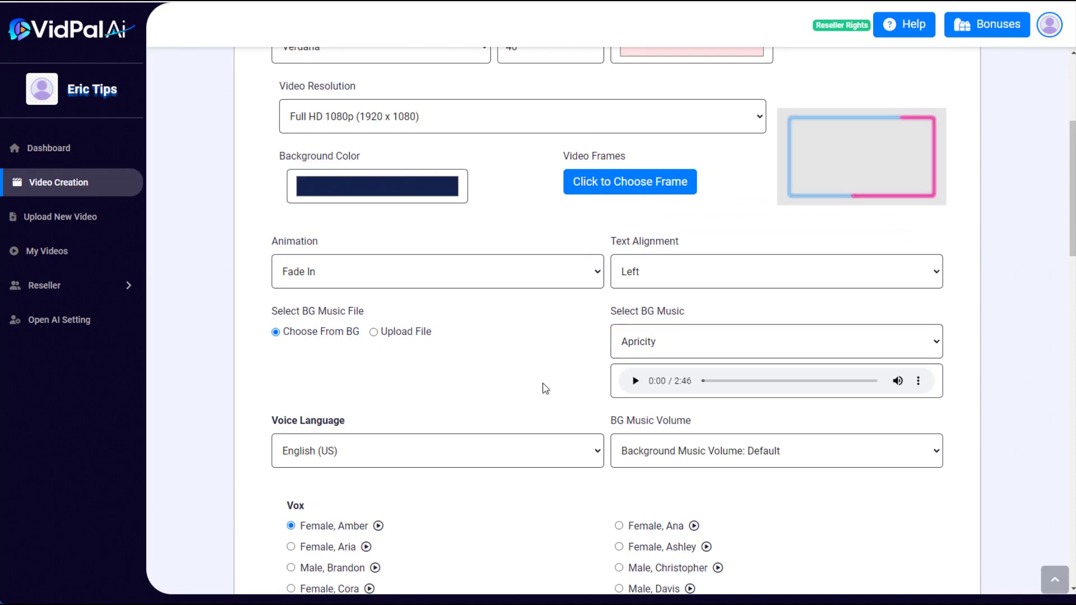
{"action": "scroll", "coordinate": [542, 386], "scroll_direction": "down", "scroll_amount": 3}
{"action": "scroll", "coordinate": [635, 376], "scroll_direction": "up", "scroll_amount": 3}
{"action": "scroll", "coordinate": [673, 381], "scroll_direction": "up", "scroll_amount": 3}
{"action": "scroll", "coordinate": [566, 377], "scroll_direction": "down", "scroll_amount": 6}
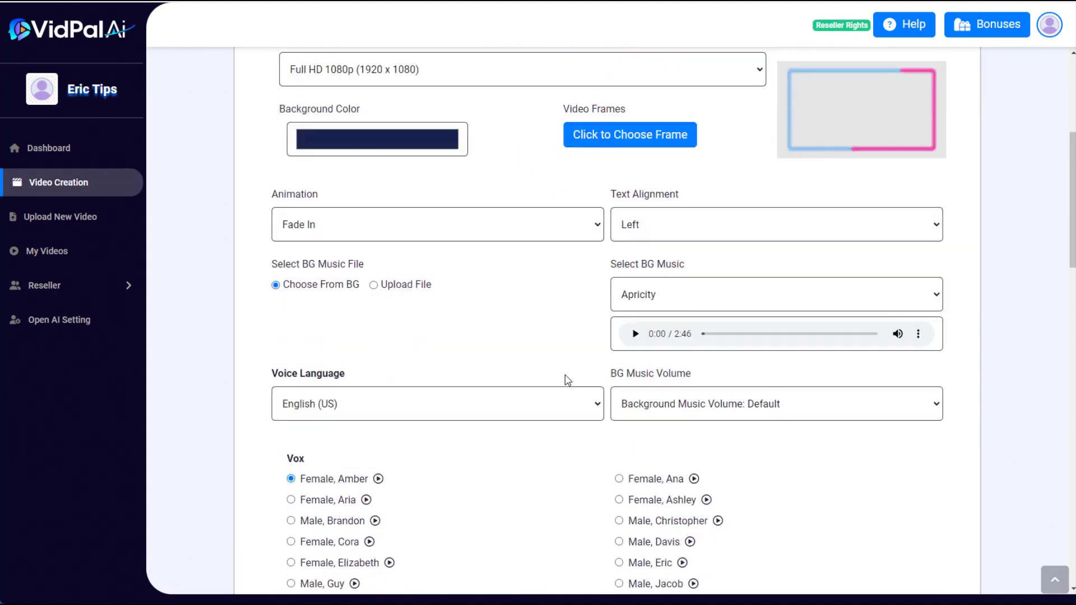
{"action": "left_click", "coordinate": [700, 331]}
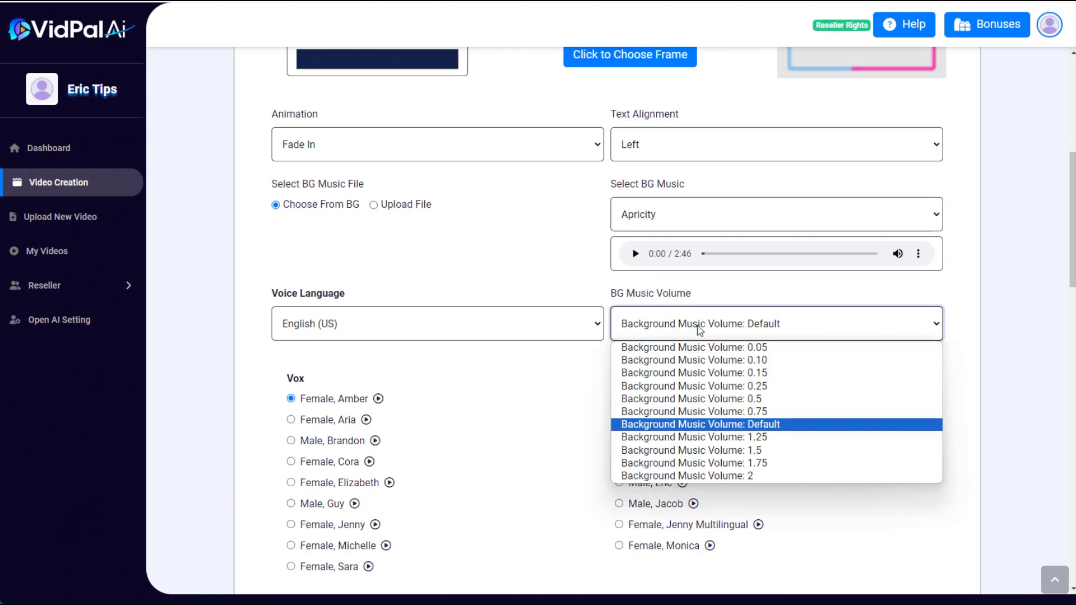
{"action": "left_click", "coordinate": [697, 347]}
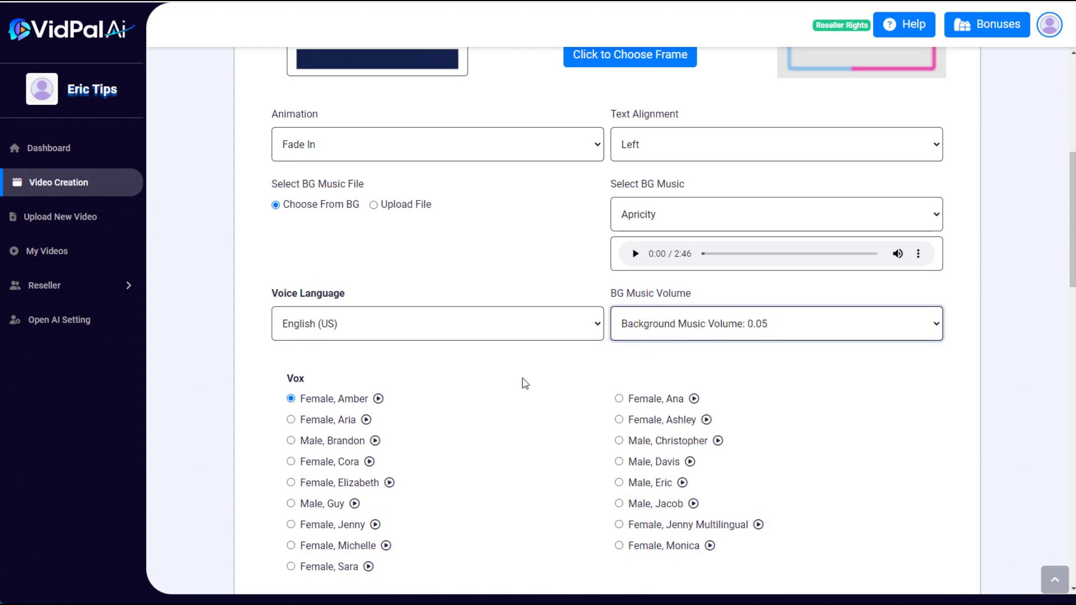
- Set the voice language to French (France) and select the "Female, Jacqueline" voice
{"action": "left_click", "coordinate": [408, 328]}
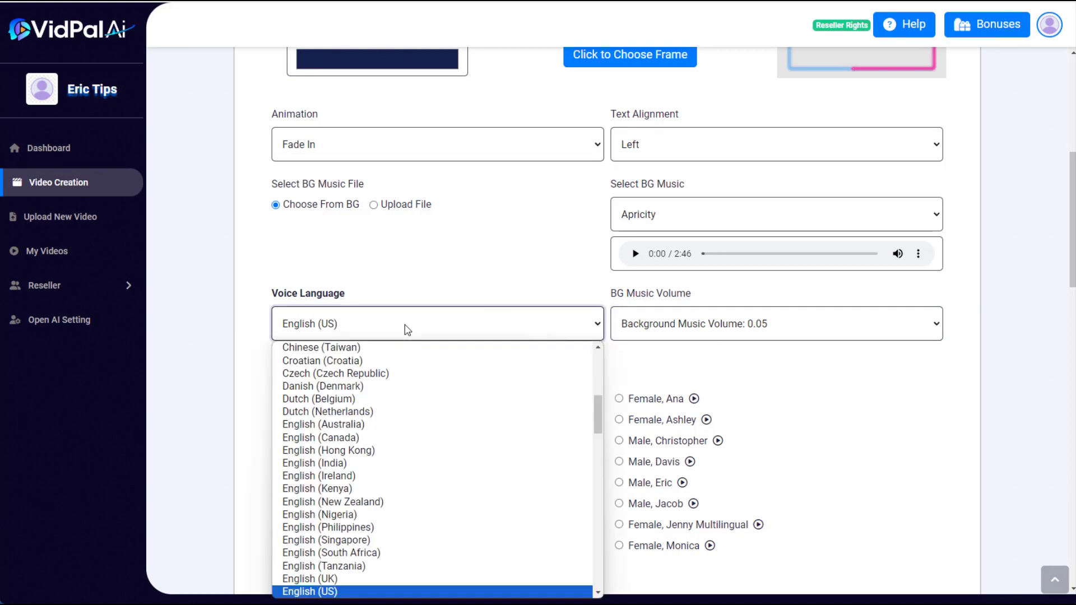
{"action": "scroll", "coordinate": [408, 454], "scroll_direction": "down", "scroll_amount": 5}
{"action": "scroll", "coordinate": [341, 502], "scroll_direction": "up", "scroll_amount": 2}
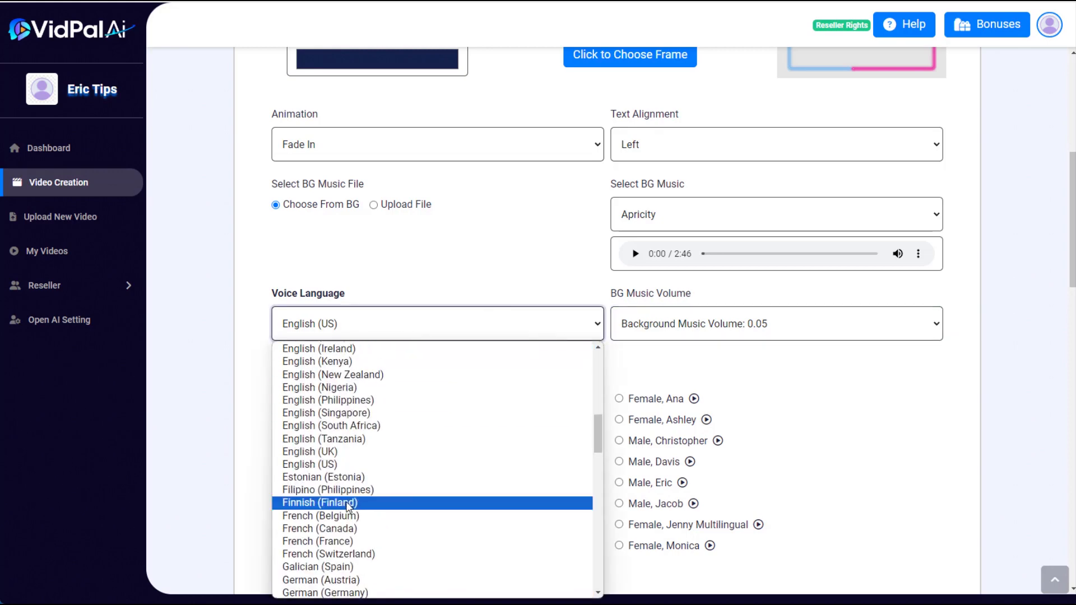
{"action": "scroll", "coordinate": [340, 504], "scroll_direction": "down", "scroll_amount": 2}
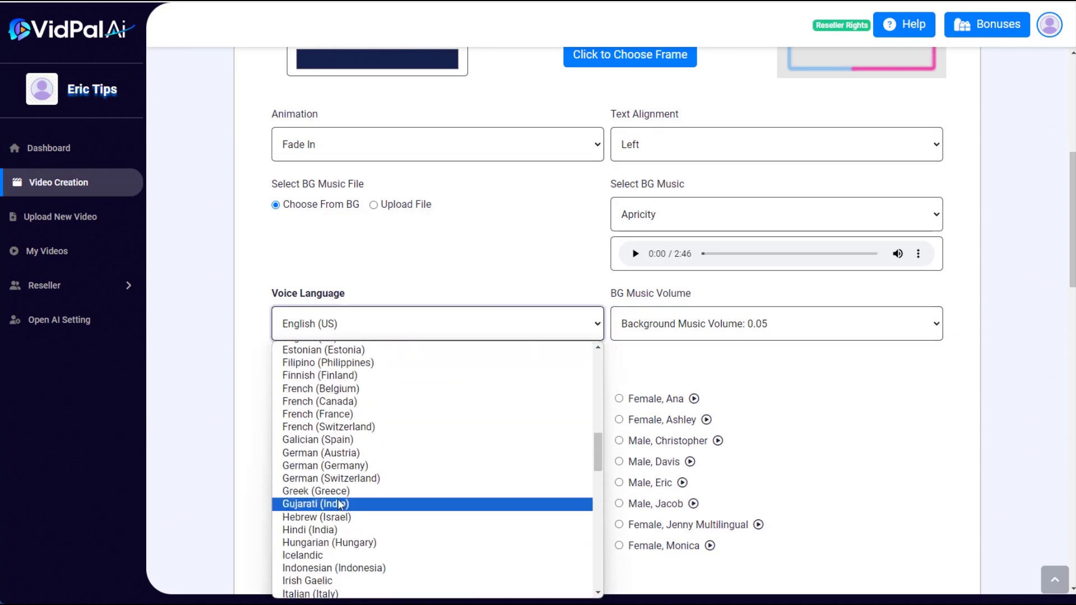
{"action": "left_click", "coordinate": [314, 418]}
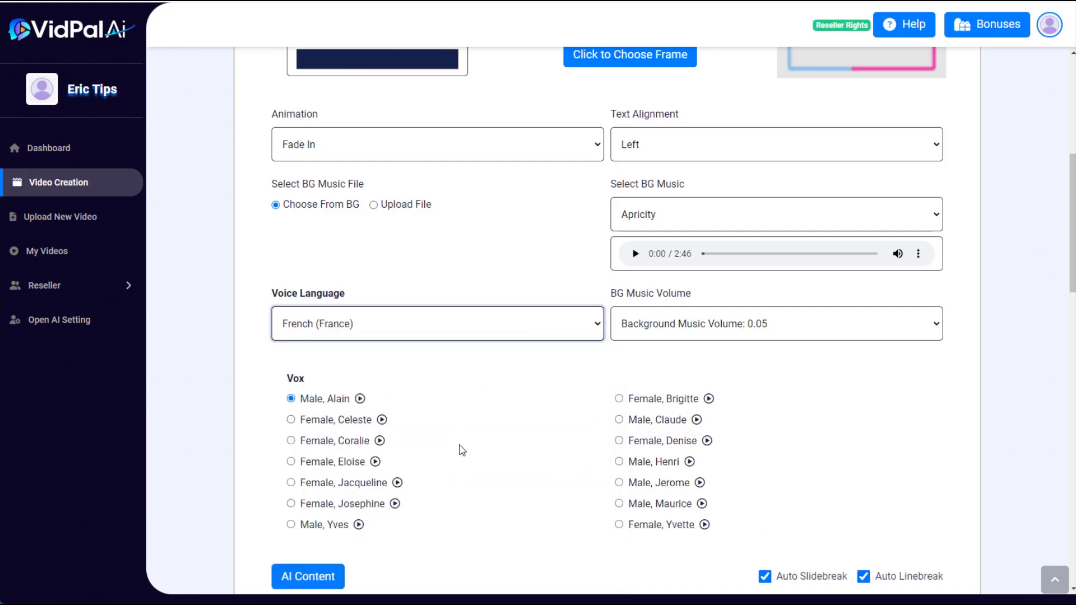
{"action": "scroll", "coordinate": [461, 450], "scroll_direction": "down", "scroll_amount": 1}
{"action": "left_click", "coordinate": [291, 421]}
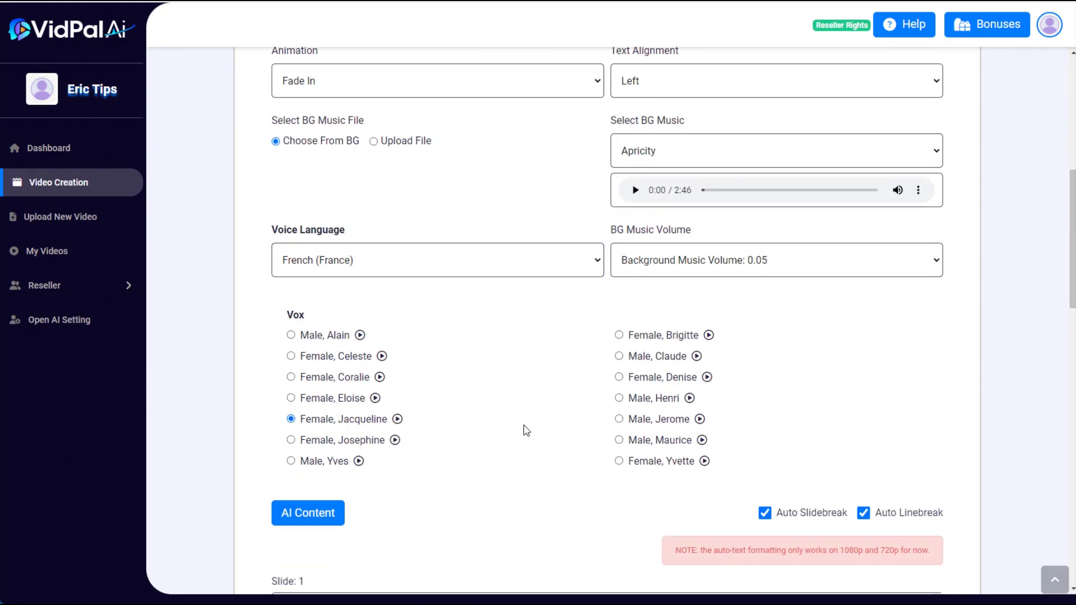
- Remove the blank line before the closing sentence in the slide 10 text and create the video
{"action": "scroll", "coordinate": [818, 426], "scroll_direction": "down", "scroll_amount": 6}
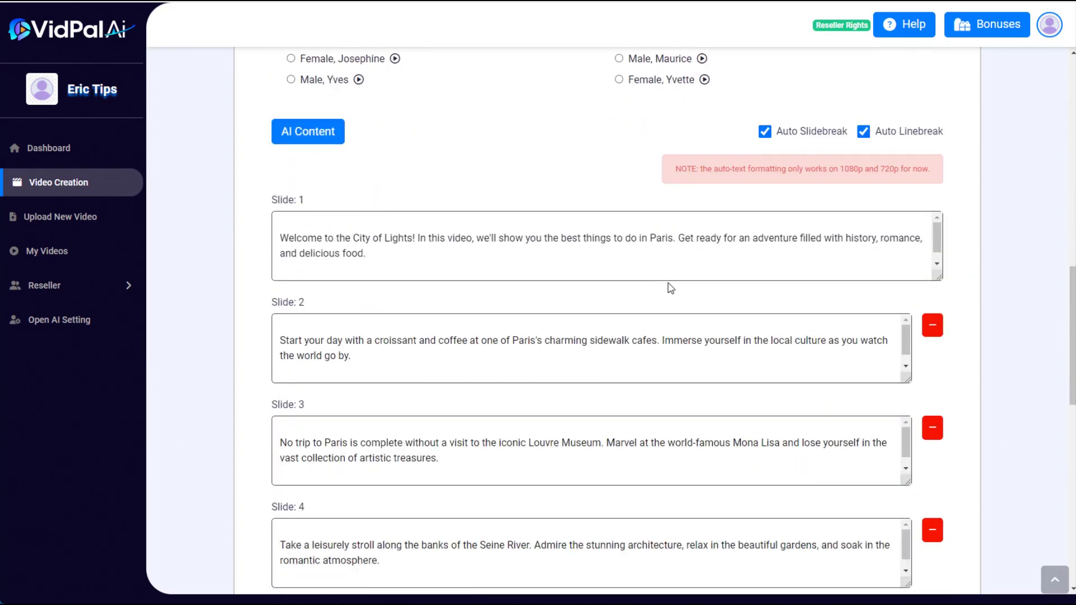
{"action": "scroll", "coordinate": [245, 372], "scroll_direction": "down", "scroll_amount": 11}
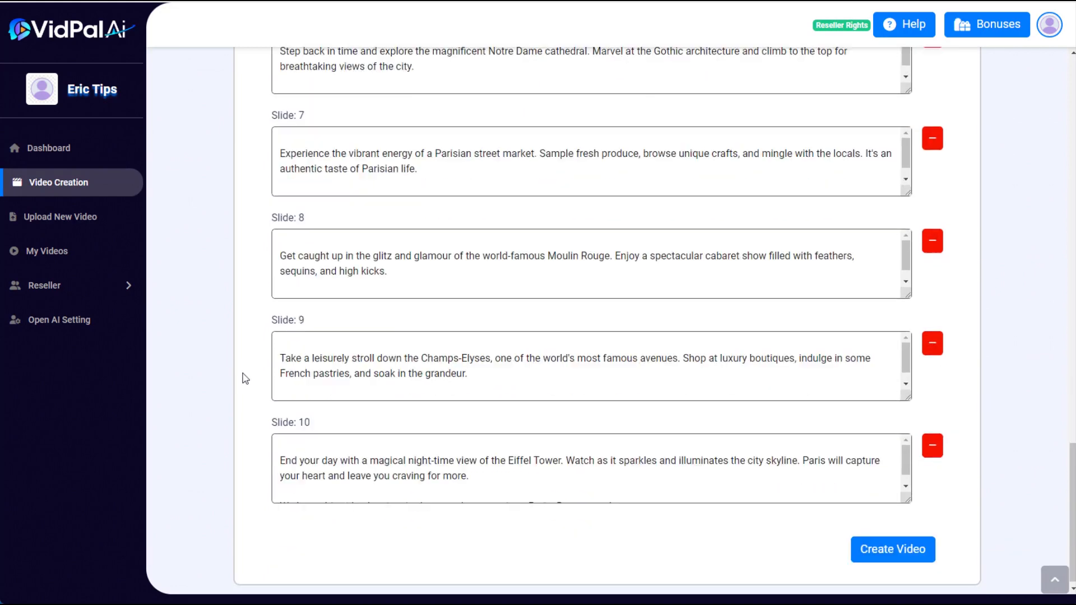
{"action": "scroll", "coordinate": [281, 488], "scroll_direction": "down", "scroll_amount": 1}
{"action": "left_click", "coordinate": [281, 490]}
{"action": "key", "text": "BackSpace"}
{"action": "key", "text": "BackSpace"}
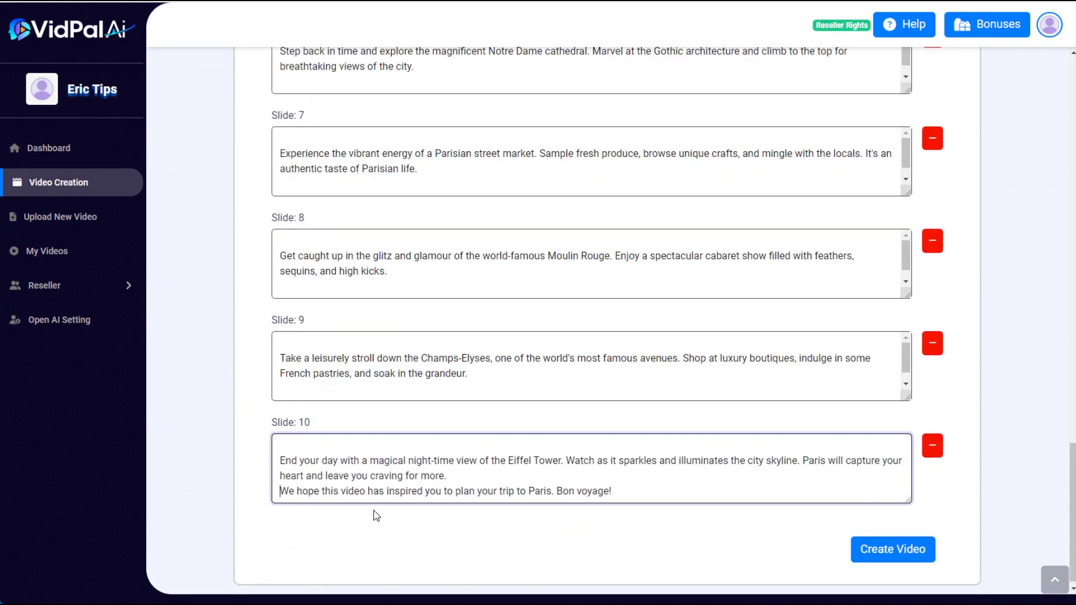
{"action": "left_click", "coordinate": [893, 551]}
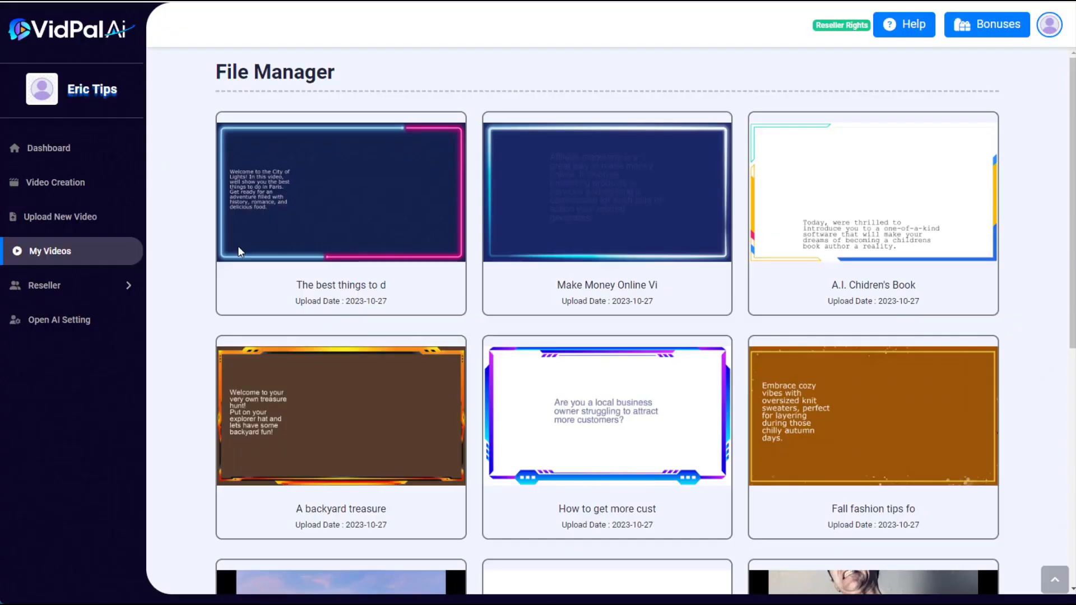
- Preview the newly created Paris video in the file manager and close the preview
{"action": "mouse_move", "coordinate": [246, 147]}
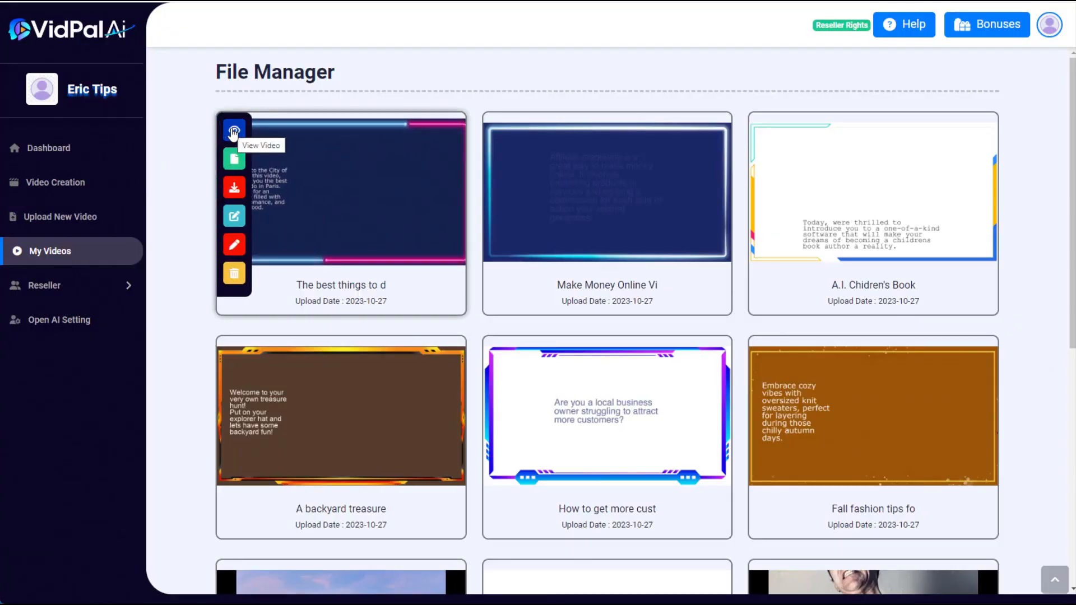
{"action": "left_click", "coordinate": [233, 132]}
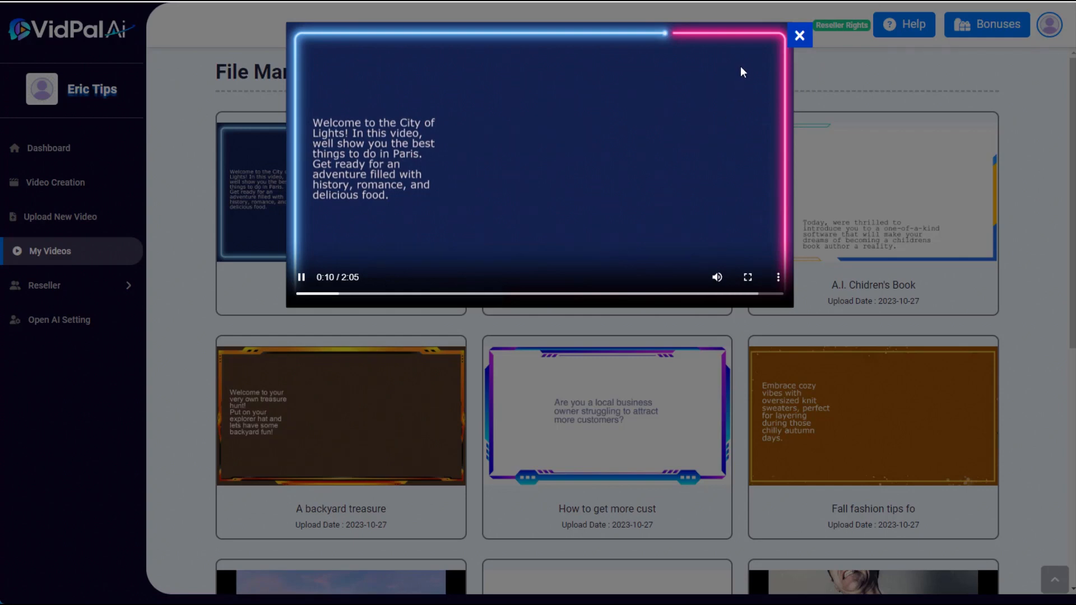
{"action": "left_click", "coordinate": [799, 37]}
{"action": "mouse_move", "coordinate": [344, 142]}
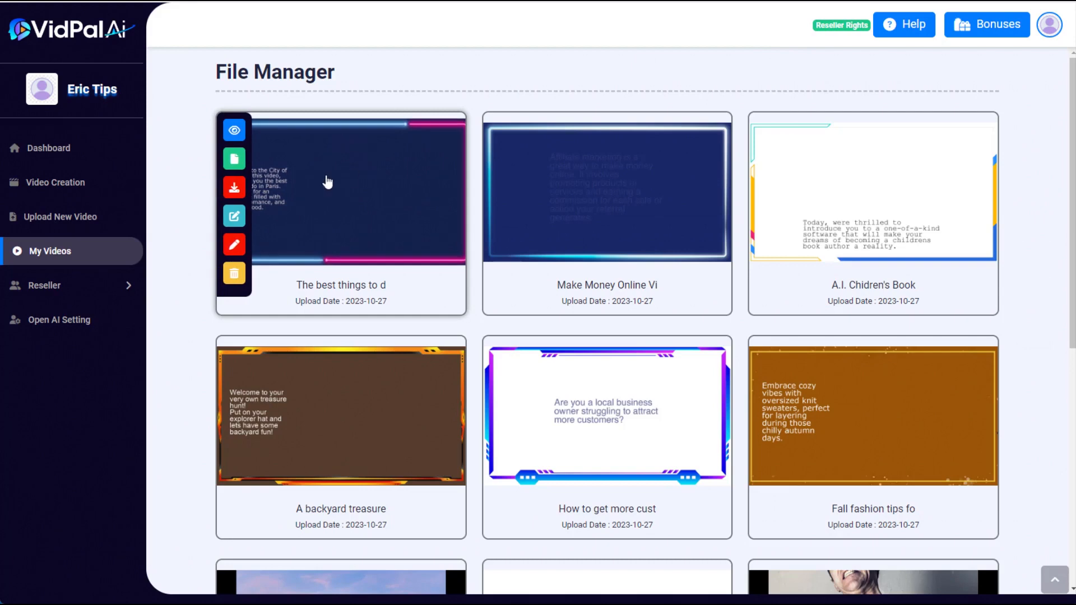
- Start a stock-image slideshow video and search for 20 images with the keyword "paris"
{"action": "left_click", "coordinate": [70, 184]}
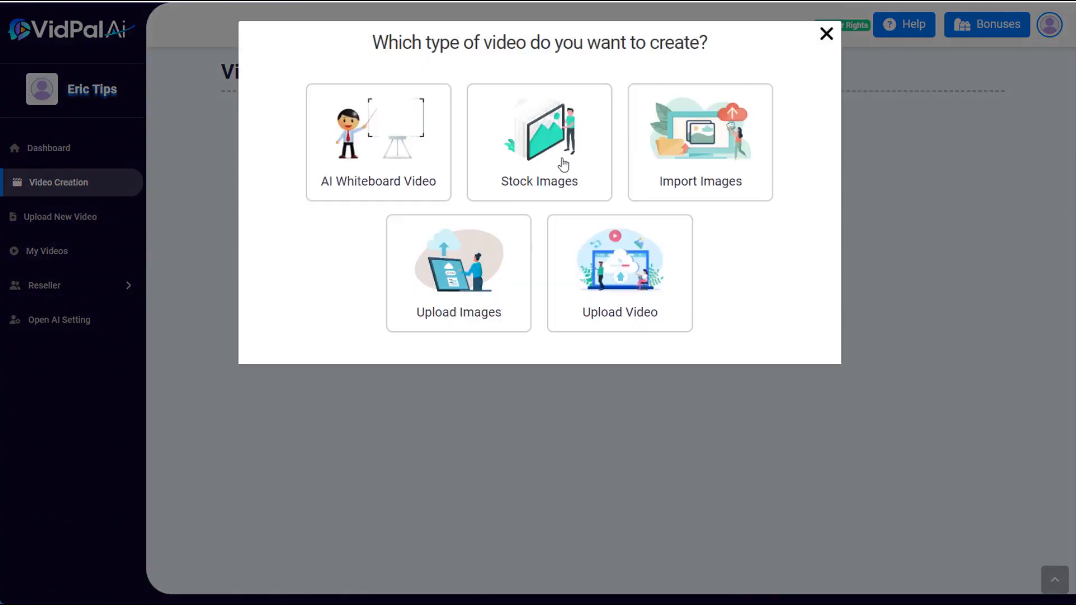
{"action": "left_click", "coordinate": [562, 163]}
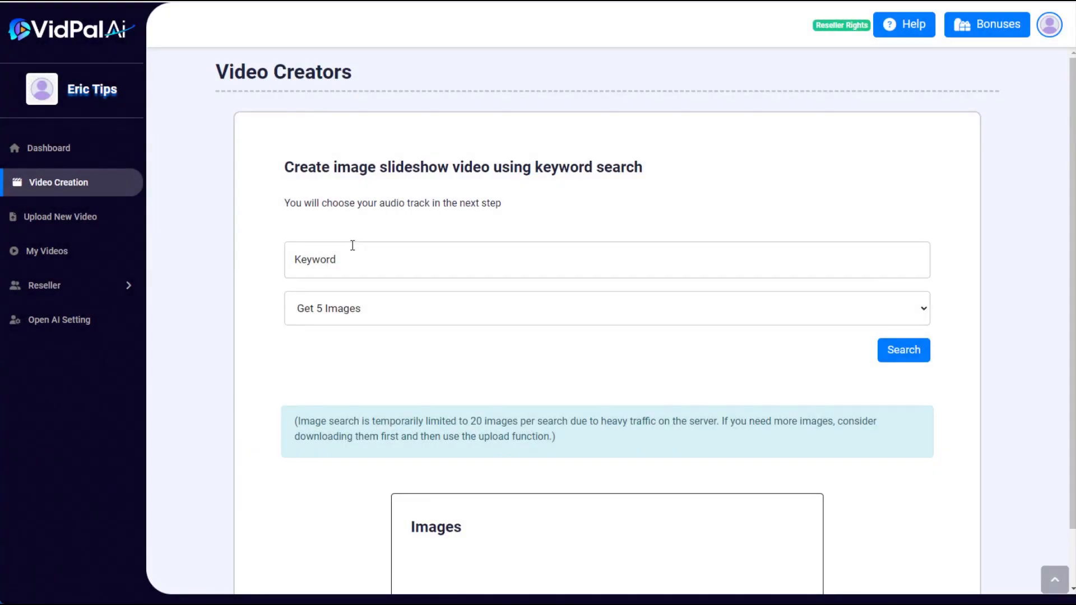
{"action": "left_click", "coordinate": [344, 255]}
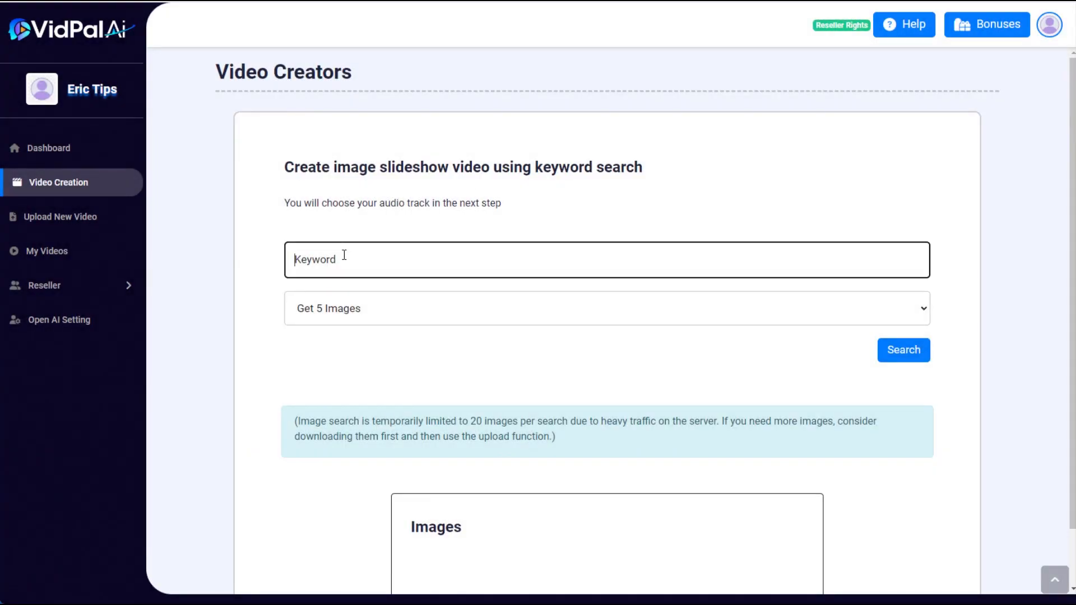
{"action": "type", "text": "paris"}
{"action": "left_click", "coordinate": [362, 308]}
{"action": "left_click", "coordinate": [355, 358]}
{"action": "left_click", "coordinate": [904, 347]}
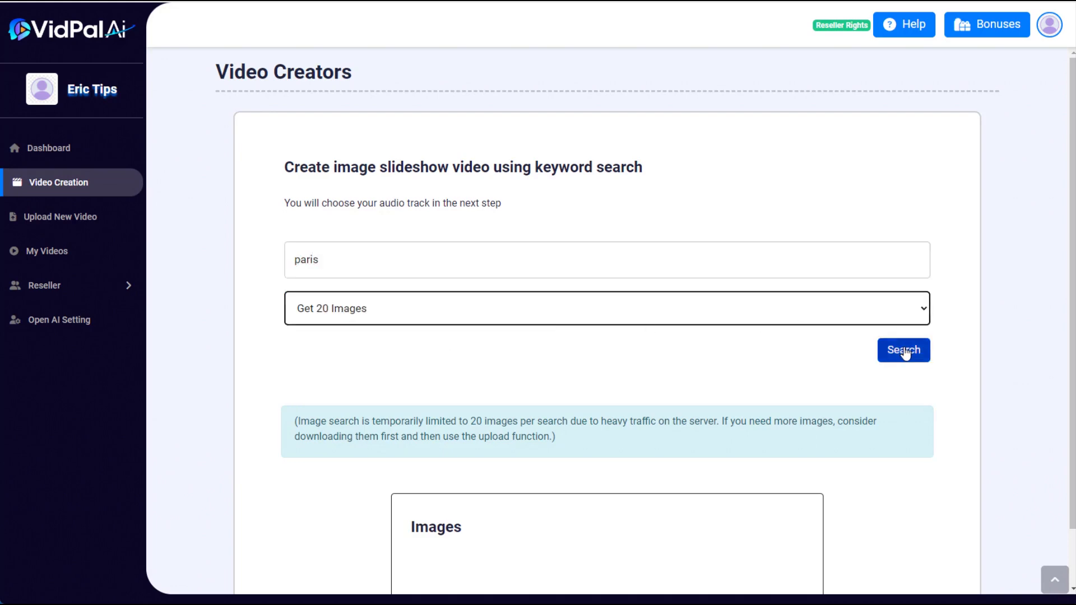
- Turn the found Paris images into a video titled "paris pics" with 6.25 seconds per image
{"action": "scroll", "coordinate": [876, 161], "scroll_direction": "down", "scroll_amount": 1}
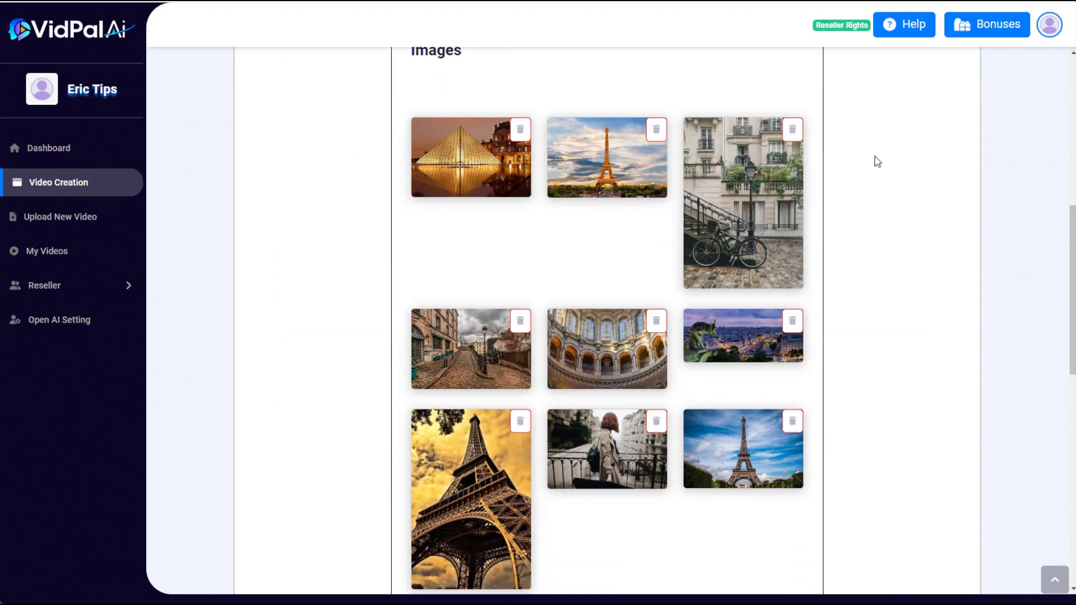
{"action": "scroll", "coordinate": [757, 165], "scroll_direction": "down", "scroll_amount": 2}
{"action": "scroll", "coordinate": [749, 194], "scroll_direction": "down", "scroll_amount": 3}
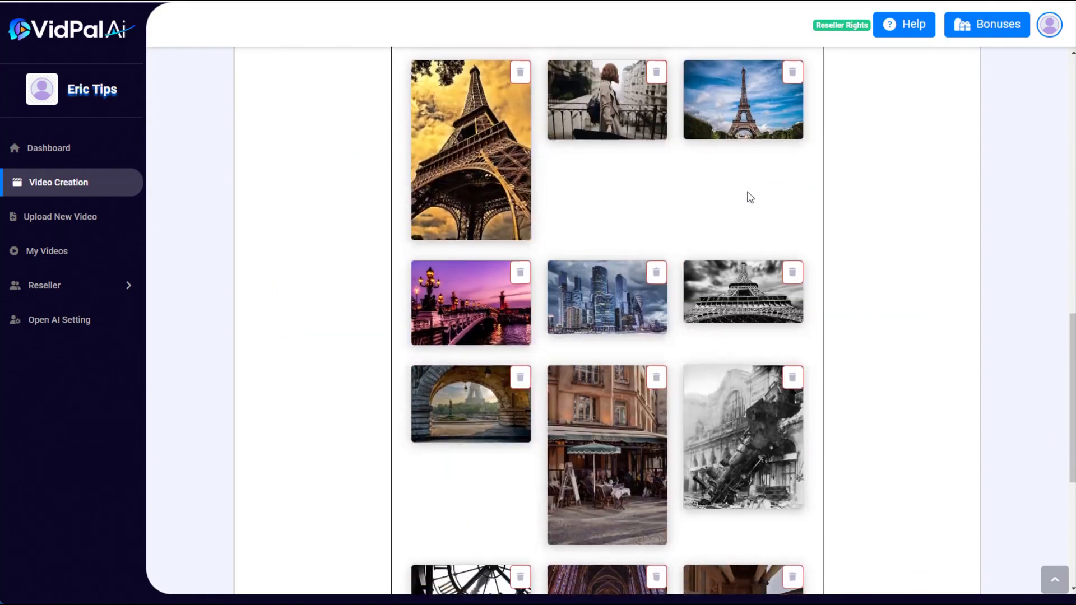
{"action": "scroll", "coordinate": [741, 193], "scroll_direction": "down", "scroll_amount": 4}
{"action": "scroll", "coordinate": [731, 196], "scroll_direction": "down", "scroll_amount": 2}
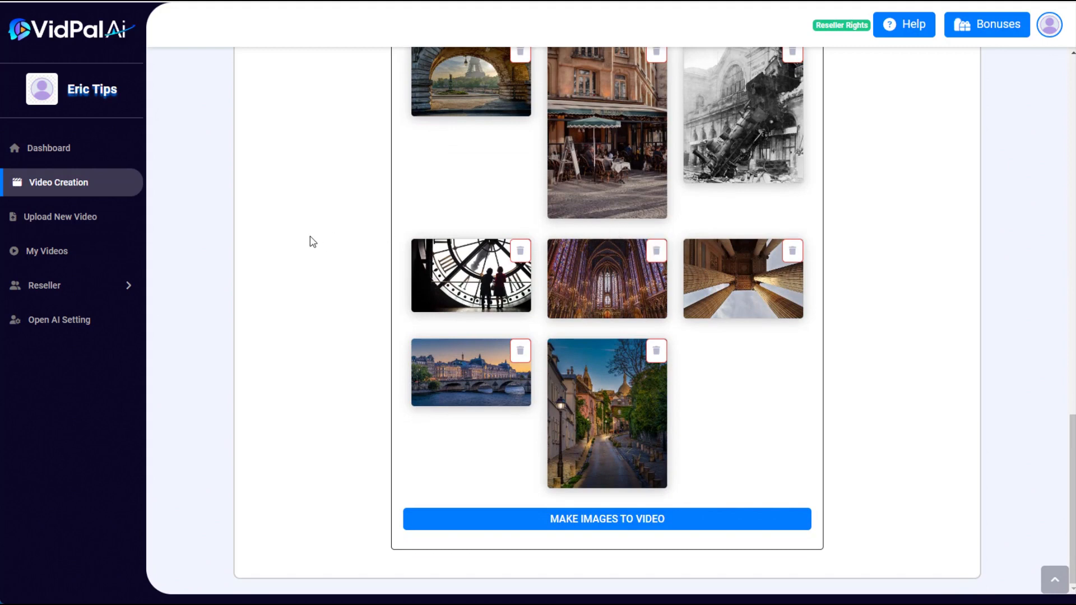
{"action": "left_click", "coordinate": [588, 521]}
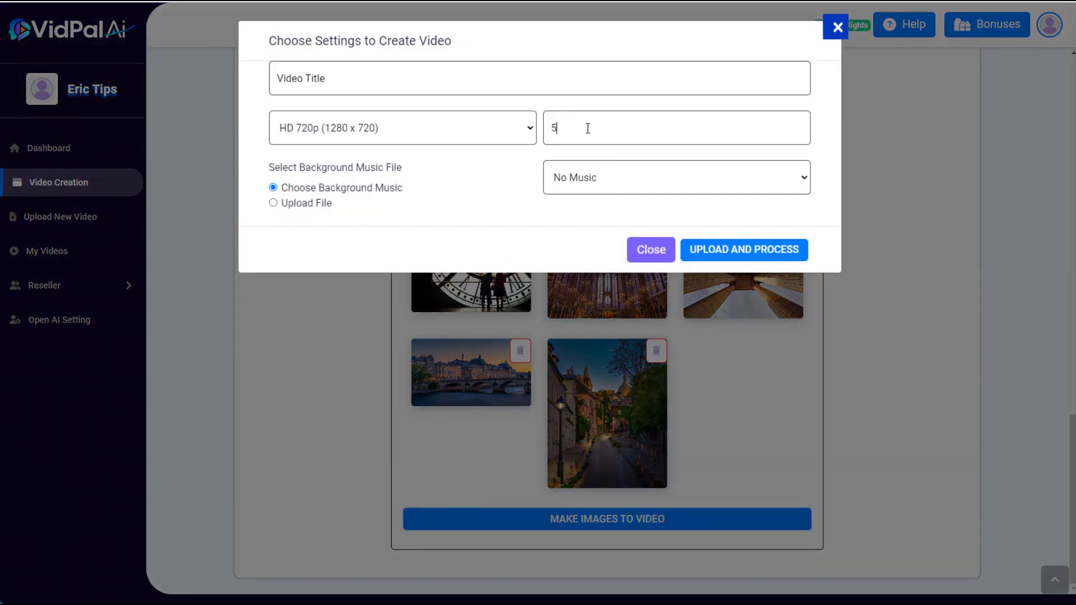
{"action": "left_click_drag", "start_coordinate": [588, 128], "coordinate": [532, 128]}
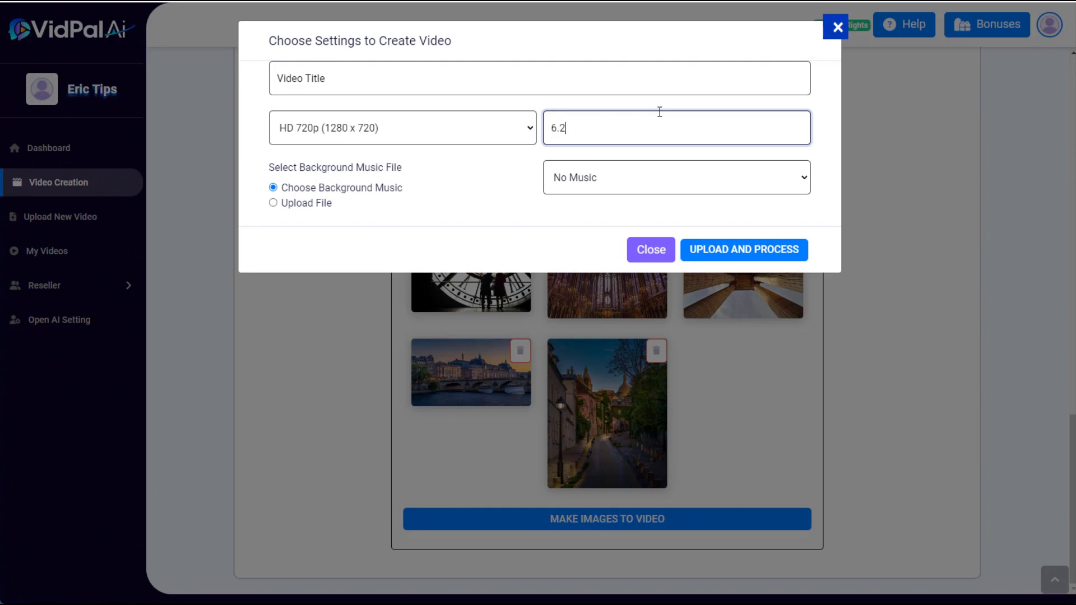
{"action": "left_click", "coordinate": [357, 77]}
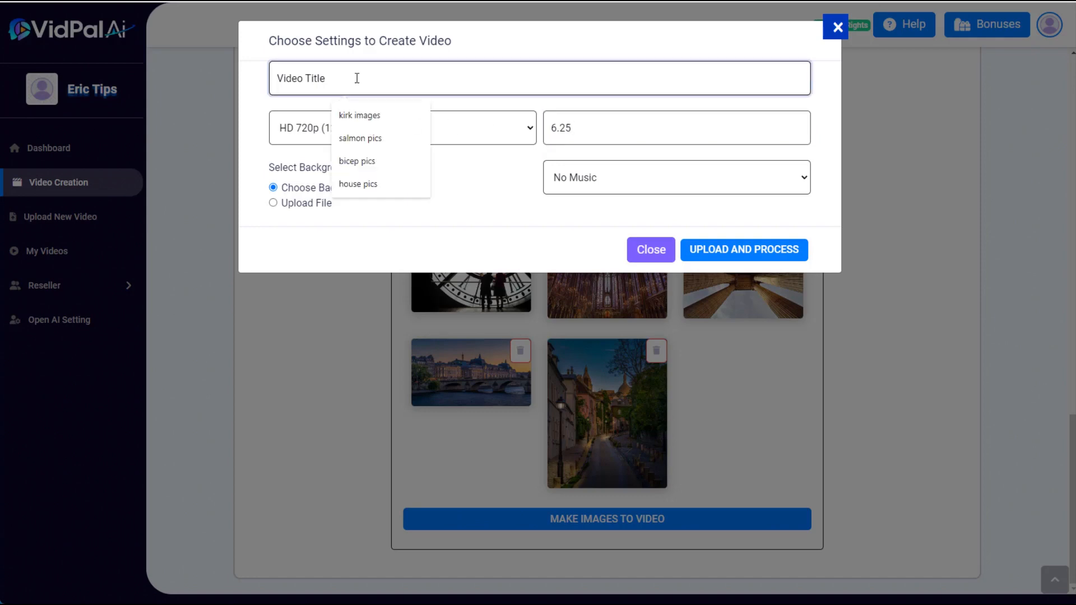
{"action": "type", "text": "paris pics"}
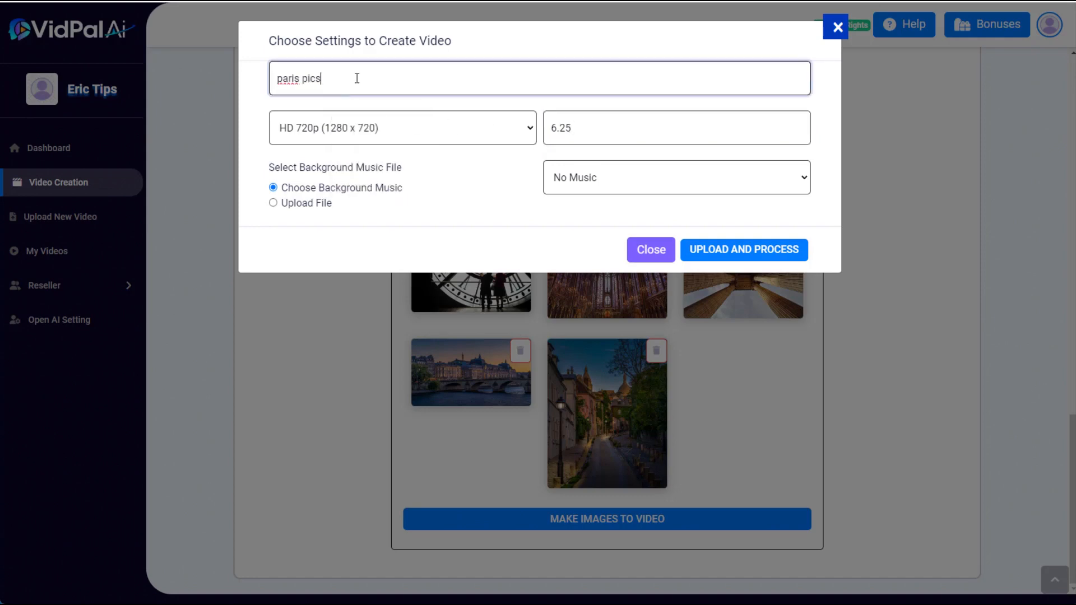
{"action": "left_click", "coordinate": [740, 247]}
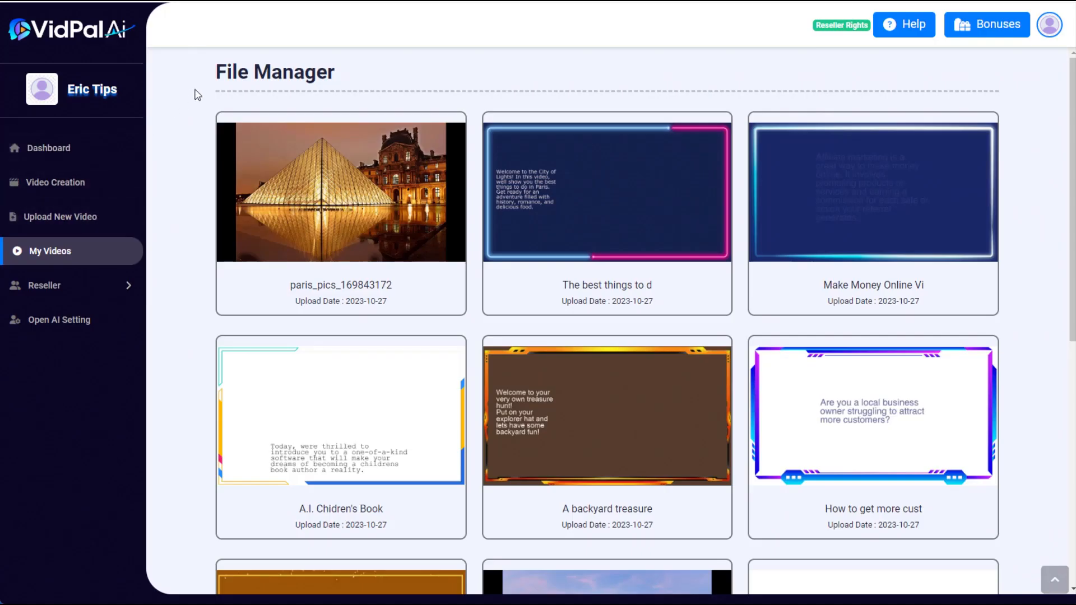
- Edit the Paris whiteboard video and select paris_pics_1698431720.mp4 as the existing video to overlay
{"action": "mouse_move", "coordinate": [549, 197]}
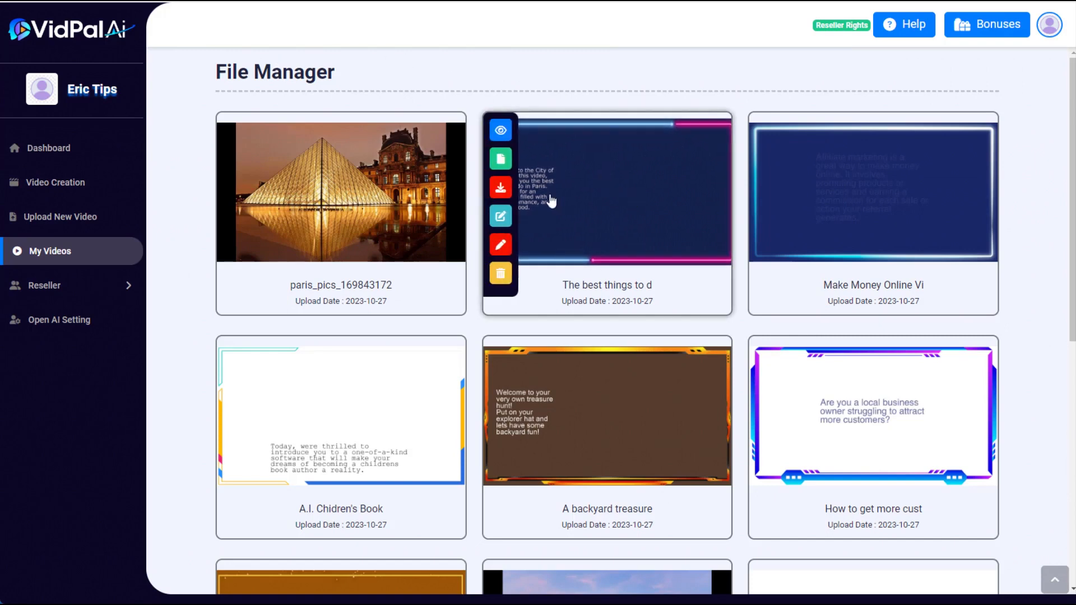
{"action": "left_click", "coordinate": [501, 218]}
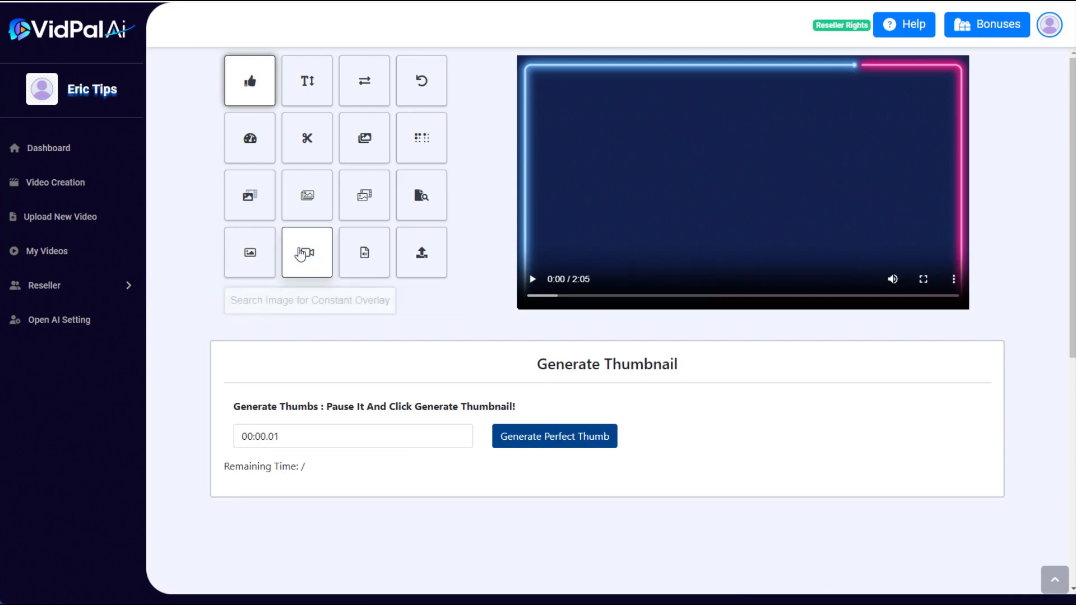
{"action": "left_click", "coordinate": [307, 253]}
{"action": "left_click", "coordinate": [288, 423]}
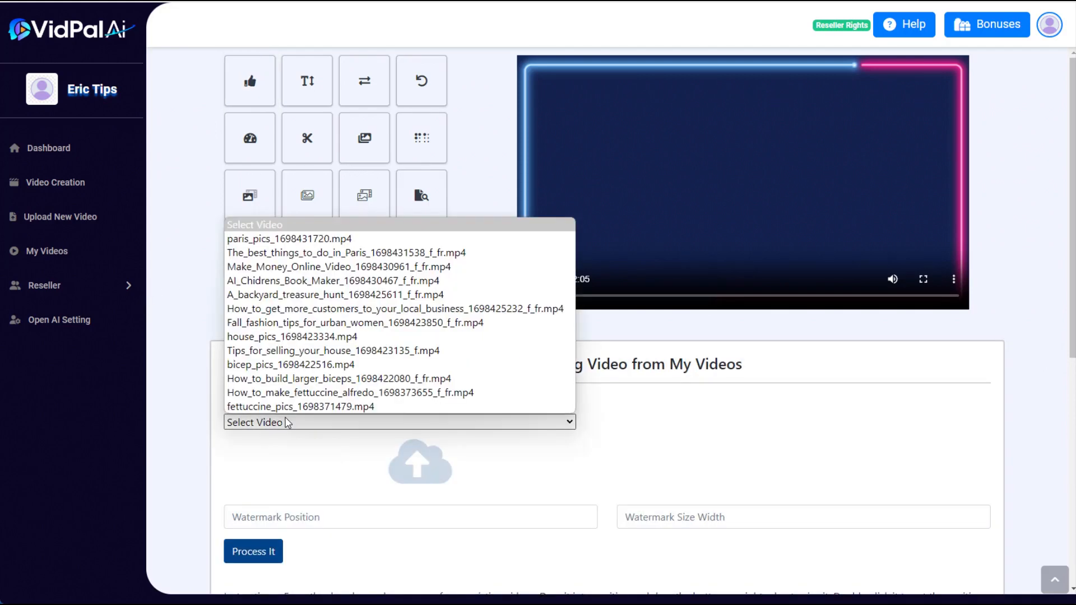
{"action": "left_click", "coordinate": [281, 239]}
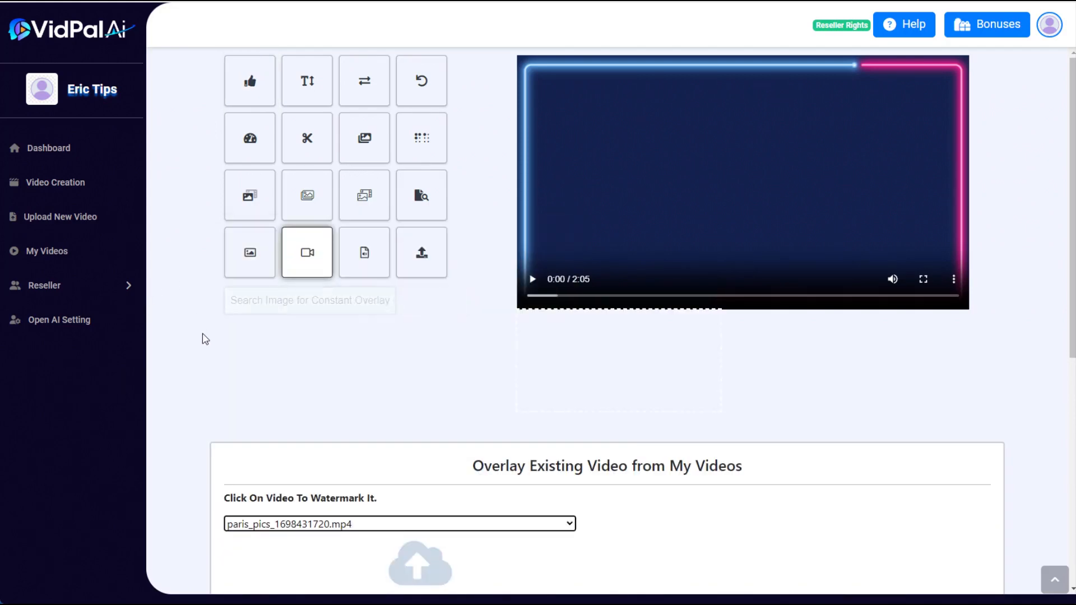
- Place and enlarge the overlay video in the empty right half of the frame, beside the slide text, and process it
{"action": "left_click_drag", "start_coordinate": [617, 360], "coordinate": [776, 156]}
{"action": "left_click", "coordinate": [701, 295]}
{"action": "left_click_drag", "start_coordinate": [797, 208], "coordinate": [812, 240]}
{"action": "mouse_move", "coordinate": [808, 218]}
{"action": "left_mouse_down"}
{"action": "mouse_move", "coordinate": [788, 213]}
{"action": "mouse_move", "coordinate": [808, 242]}
{"action": "mouse_move", "coordinate": [809, 230]}
{"action": "left_mouse_up"}
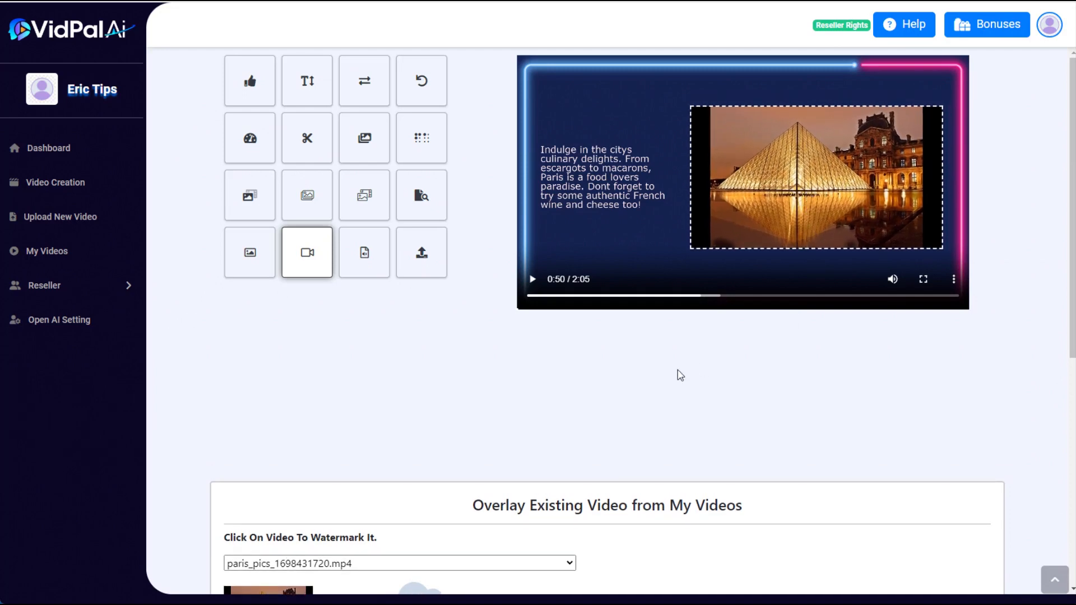
{"action": "scroll", "coordinate": [397, 425], "scroll_direction": "down", "scroll_amount": 5}
{"action": "left_click", "coordinate": [260, 387]}
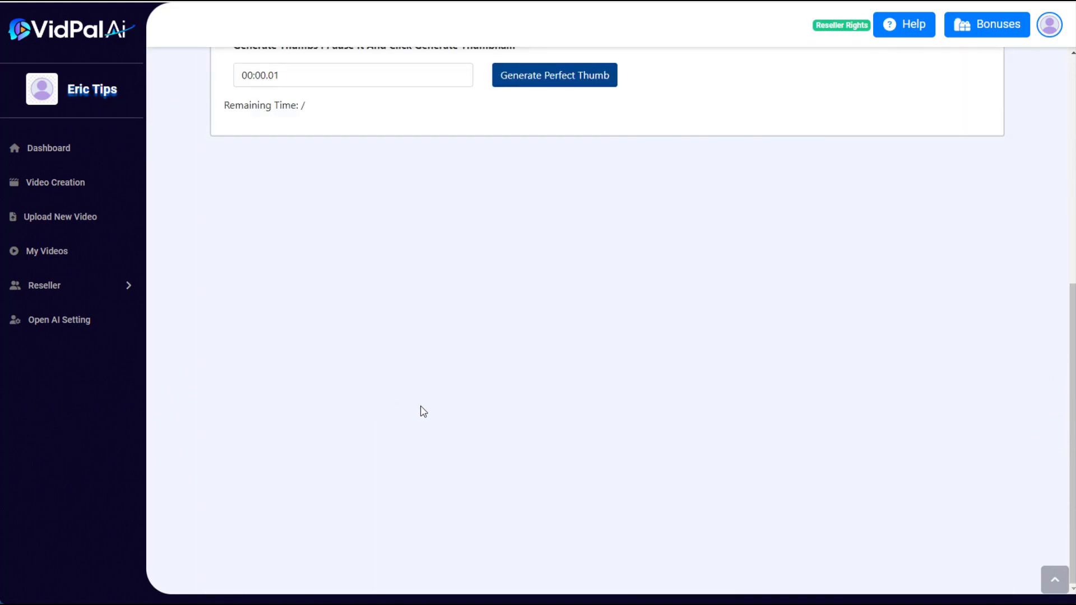
- Play the processed Paris video and check the text and overlaid images at several points along its timeline
{"action": "scroll", "coordinate": [510, 448], "scroll_direction": "up", "scroll_amount": 3}
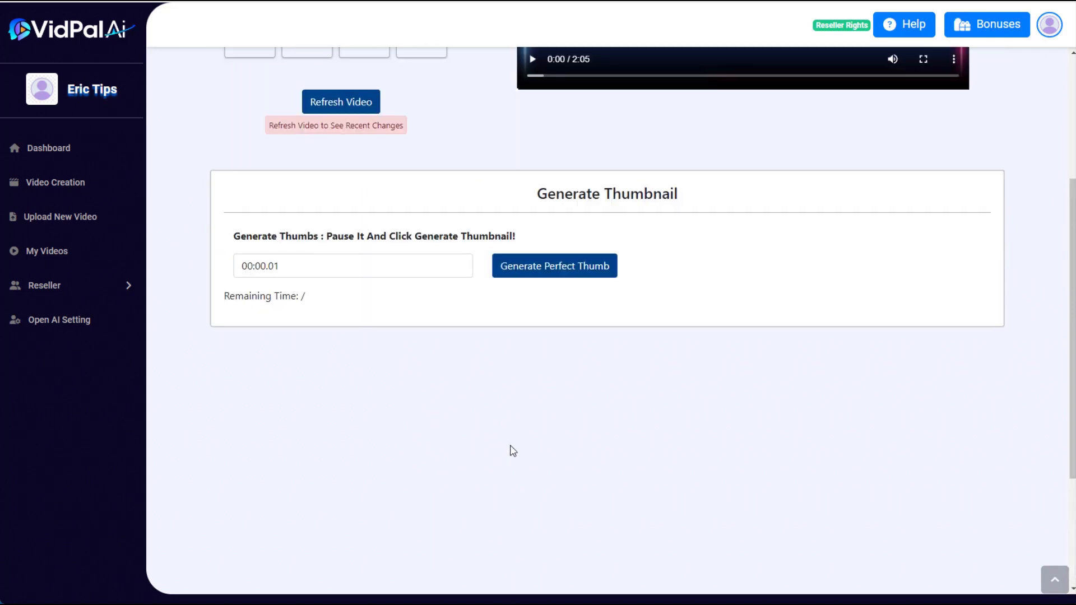
{"action": "scroll", "coordinate": [524, 476], "scroll_direction": "up", "scroll_amount": 4}
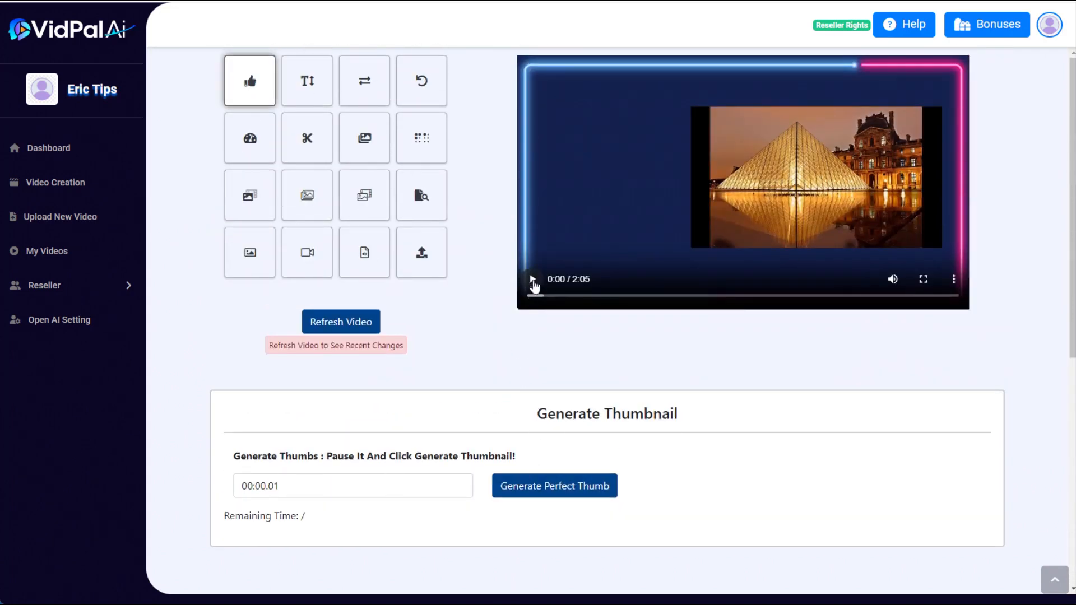
{"action": "left_click", "coordinate": [533, 280]}
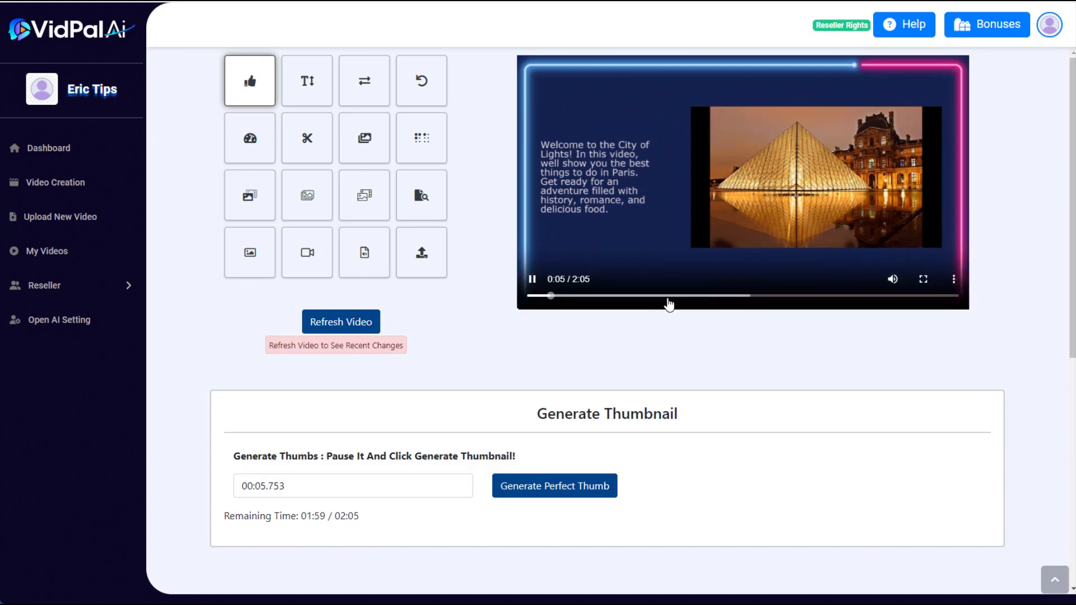
{"action": "left_click", "coordinate": [668, 297]}
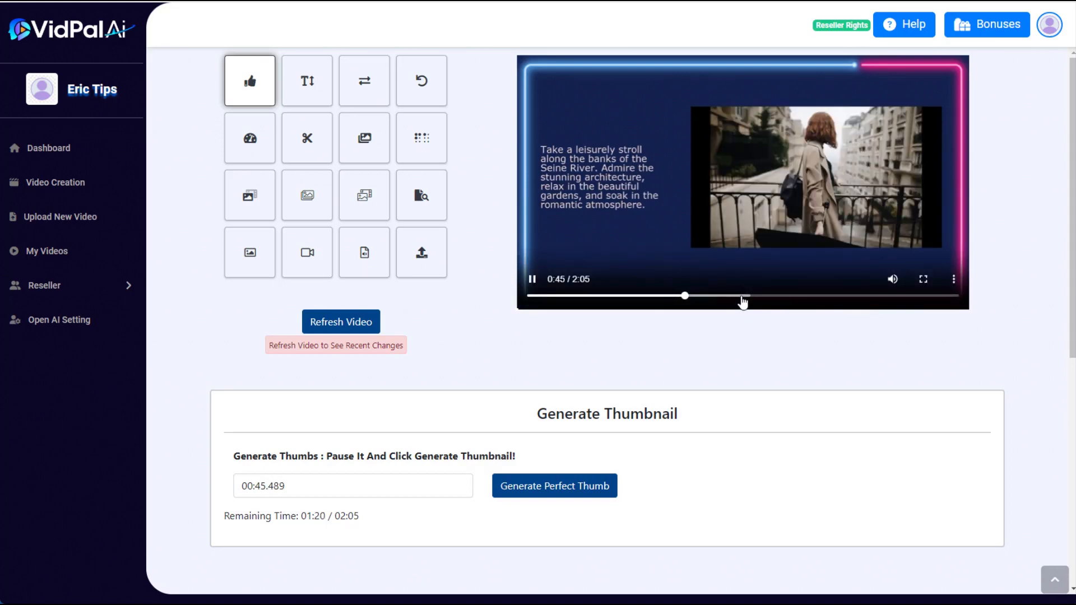
{"action": "left_click", "coordinate": [743, 300]}
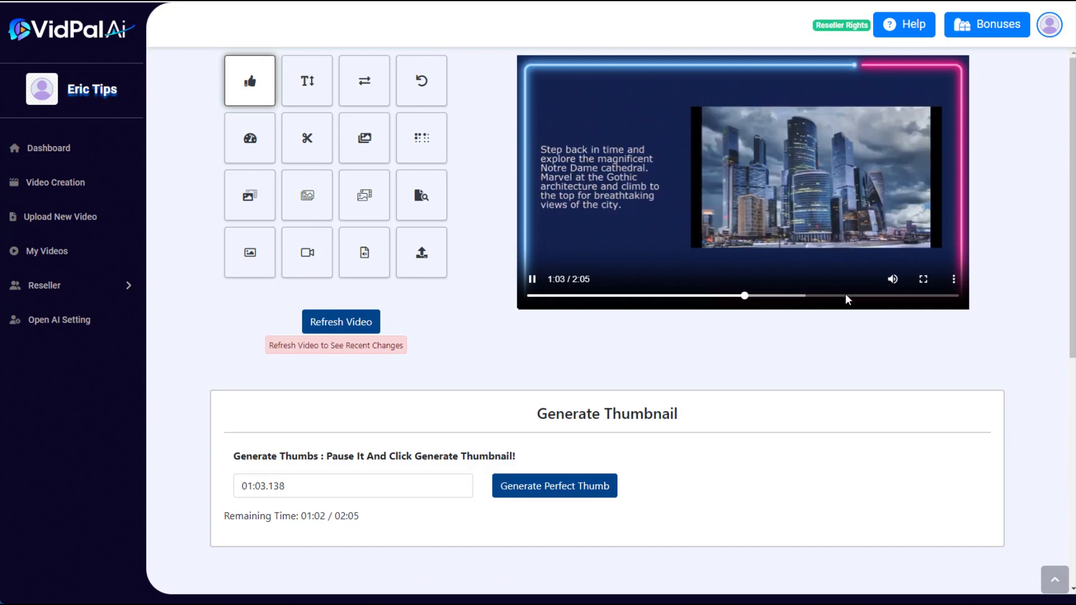
{"action": "left_click", "coordinate": [795, 296]}
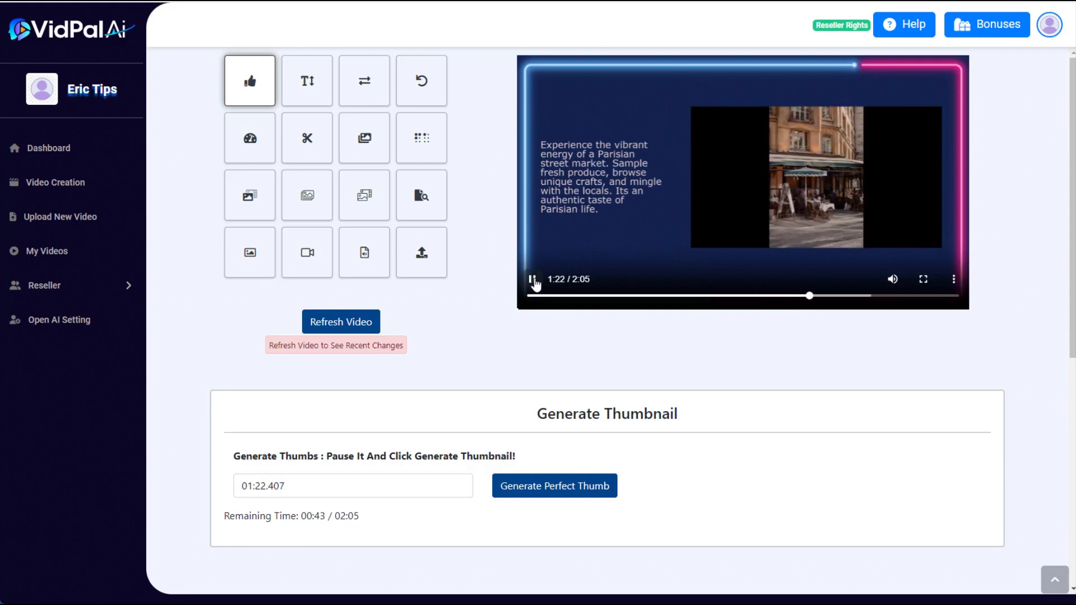
{"action": "left_click", "coordinate": [533, 280]}
{"action": "left_click", "coordinate": [858, 295]}
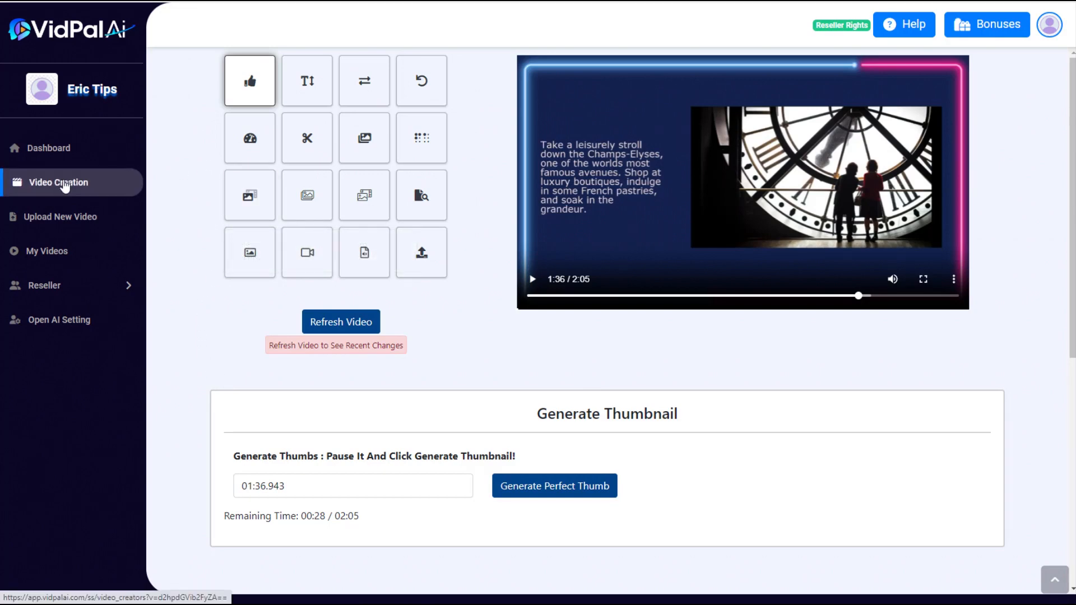
- Start an AI whiteboard Nature Video with the topic "Sockeye salmon spawning journey"
{"action": "left_click", "coordinate": [65, 185]}
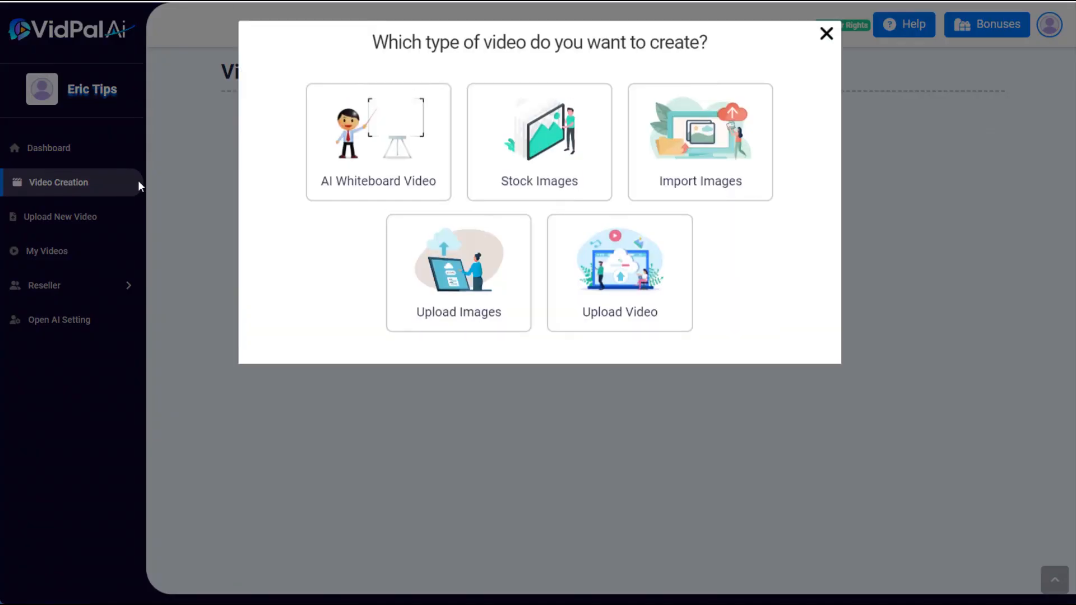
{"action": "left_click", "coordinate": [341, 163]}
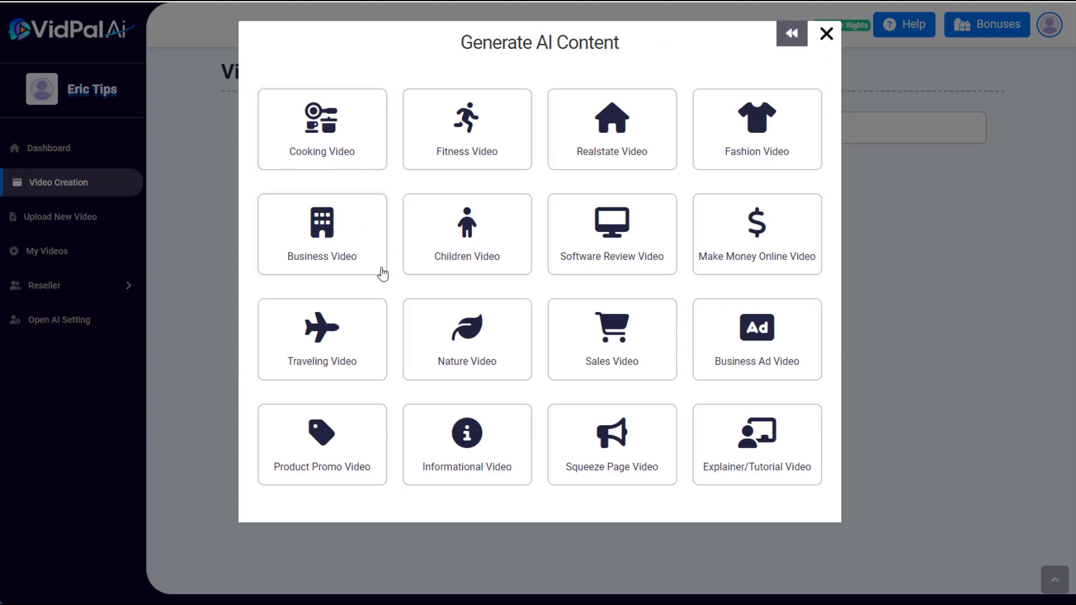
{"action": "left_click", "coordinate": [459, 327]}
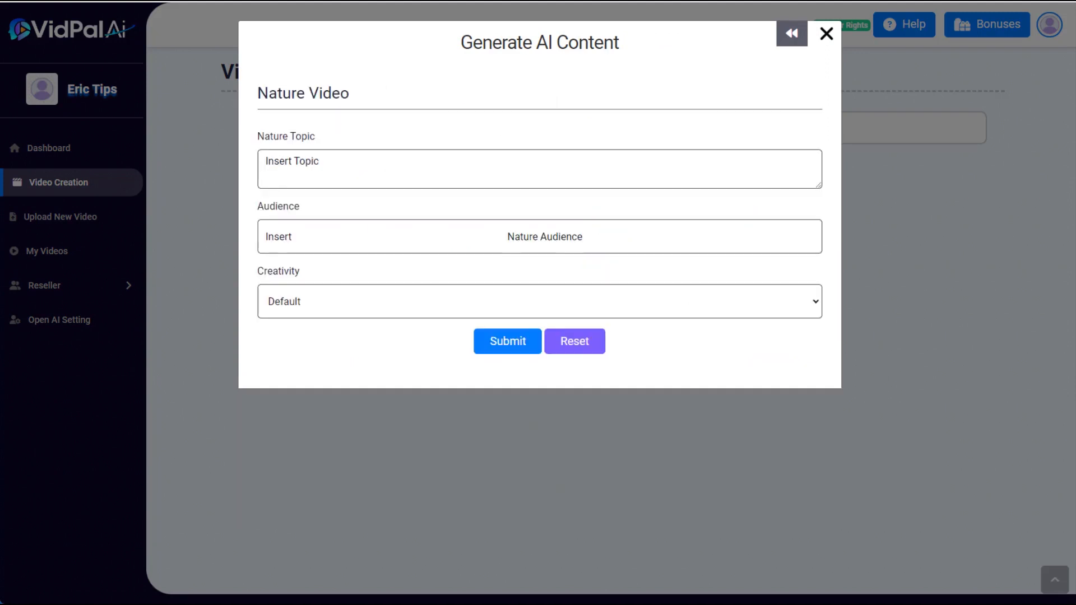
{"action": "left_click", "coordinate": [351, 160]}
{"action": "type", "text": "Sockeye salmon spawning journey"}
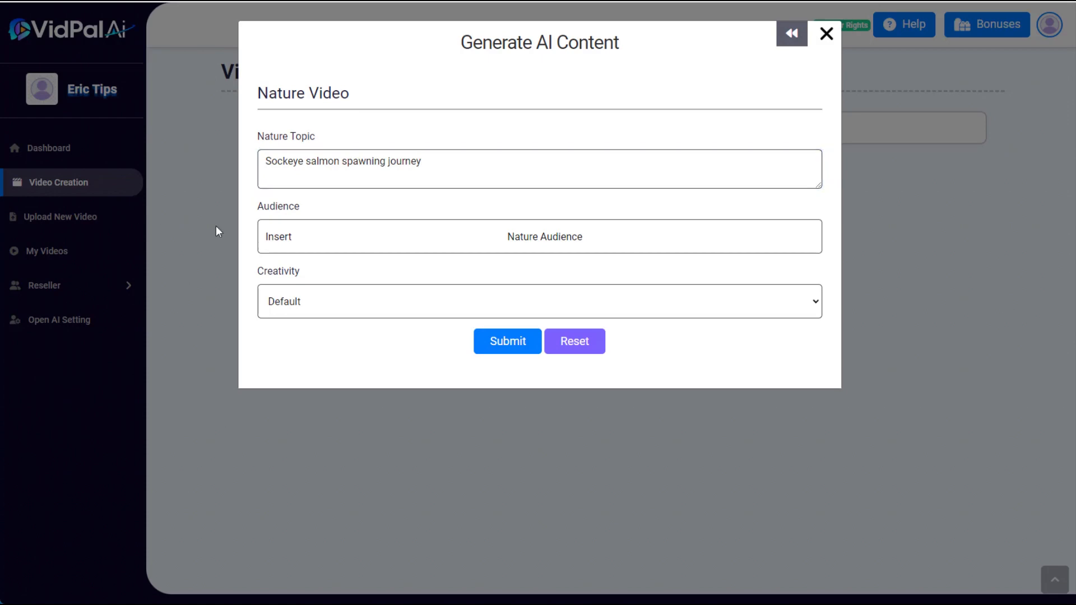
{"action": "left_click", "coordinate": [322, 169]}
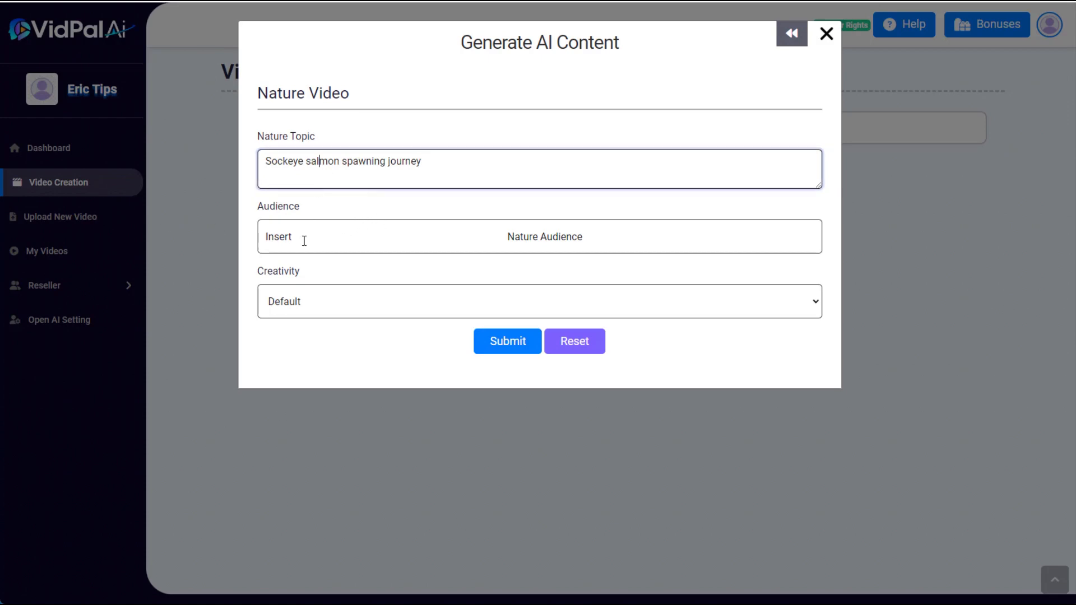
- Set the audience to "People who are interested in learning about the lifecycle of sockeye salmon."
{"action": "left_click", "coordinate": [301, 242]}
{"action": "type", "text": "People who are interested in learning about the life cycle of sockeye salmon."}
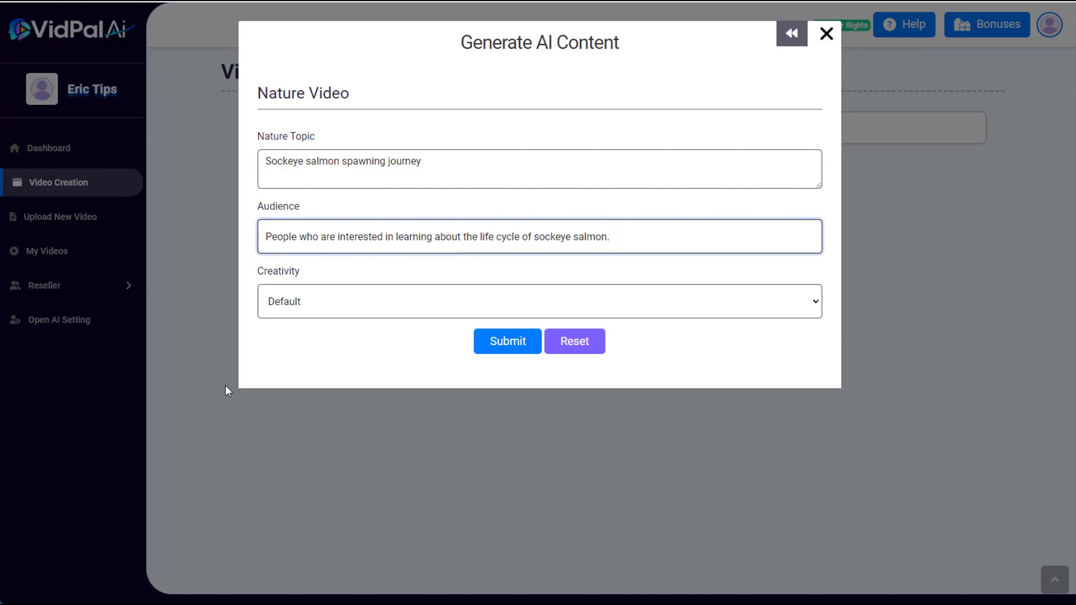
{"action": "key", "text": "BackSpace"}
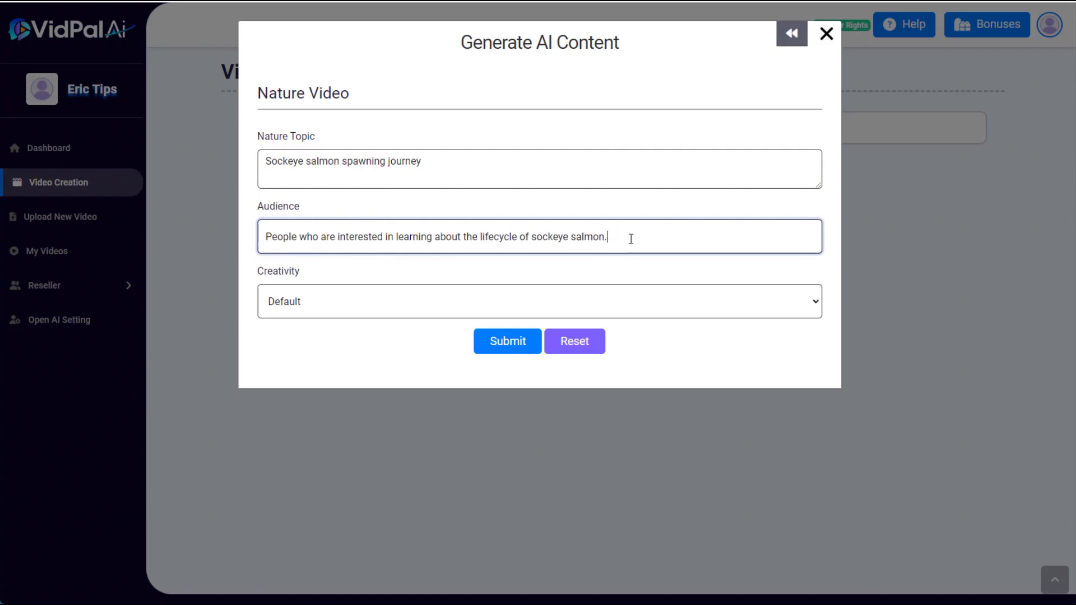
- Generate the AI script for the sockeye salmon nature video and insert it into the video slides
{"action": "left_click", "coordinate": [505, 343]}
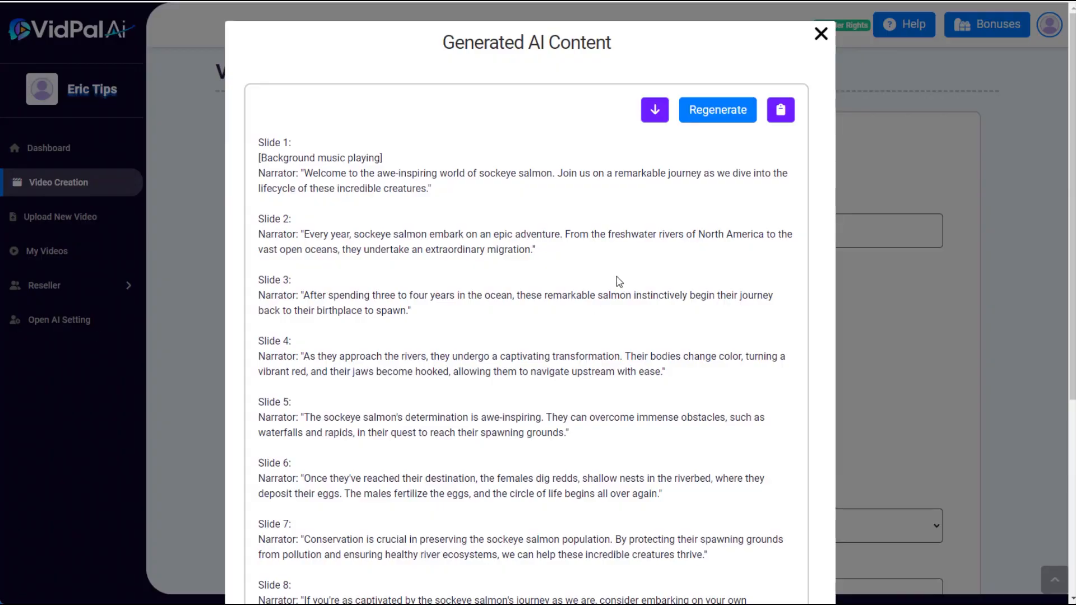
{"action": "scroll", "coordinate": [577, 308], "scroll_direction": "down", "scroll_amount": 5}
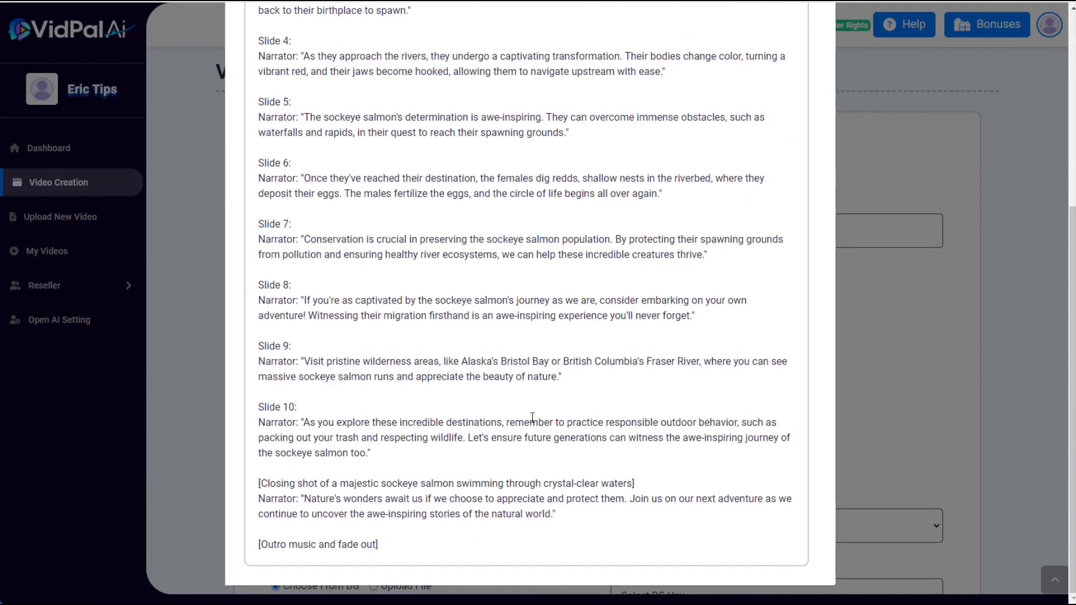
{"action": "scroll", "coordinate": [538, 401], "scroll_direction": "up", "scroll_amount": 5}
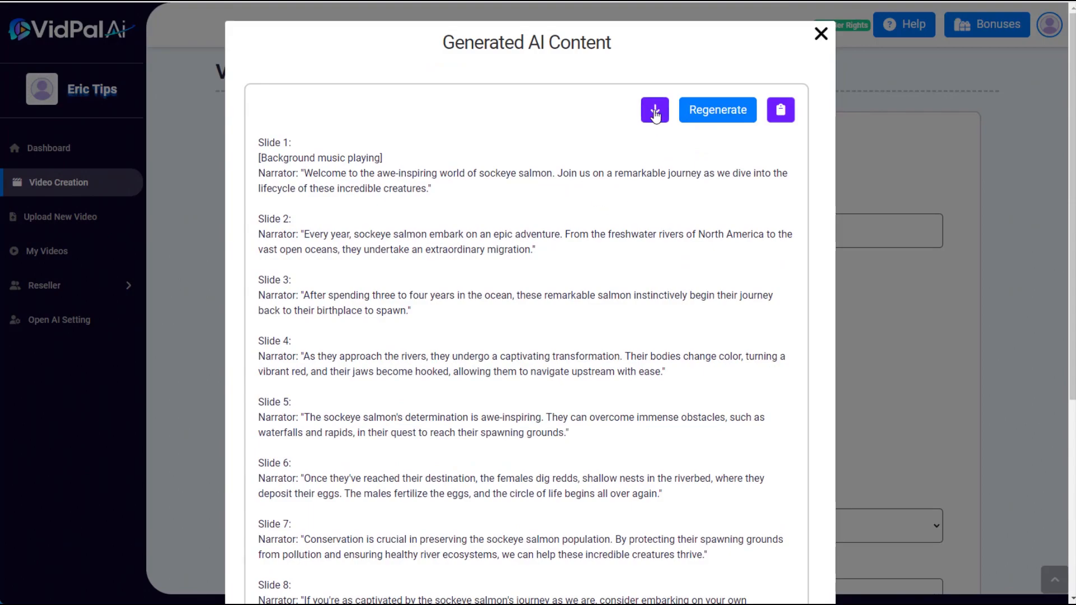
{"action": "left_click", "coordinate": [654, 110]}
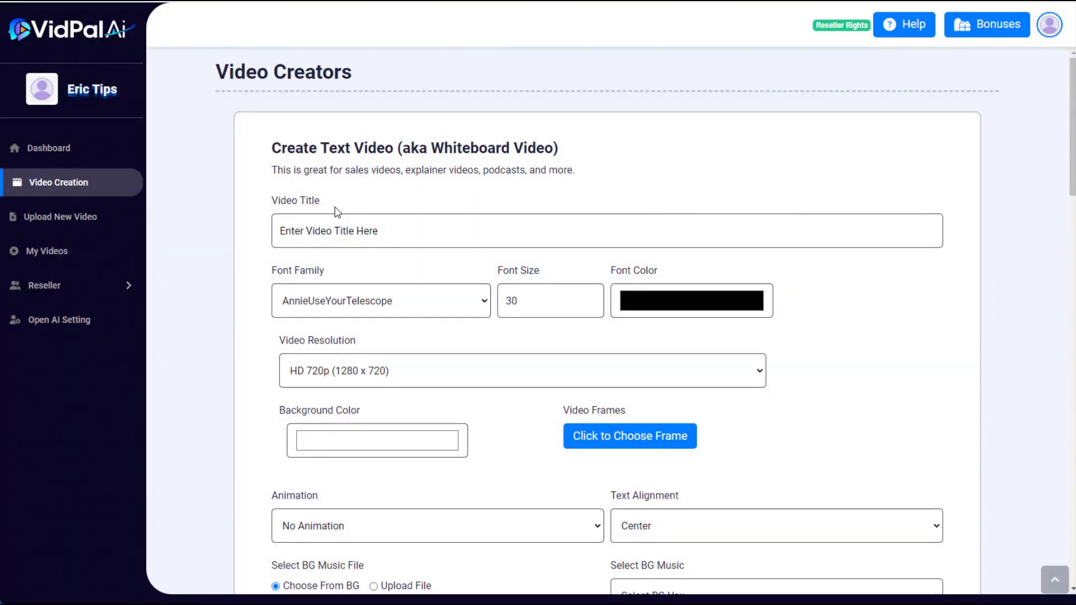
- Title the video "Sockeye salmon spawning journey" and set its font to Tahoma at size 50
{"action": "left_click", "coordinate": [334, 228]}
{"action": "type", "text": "Sockeye salmon spawning journey"}
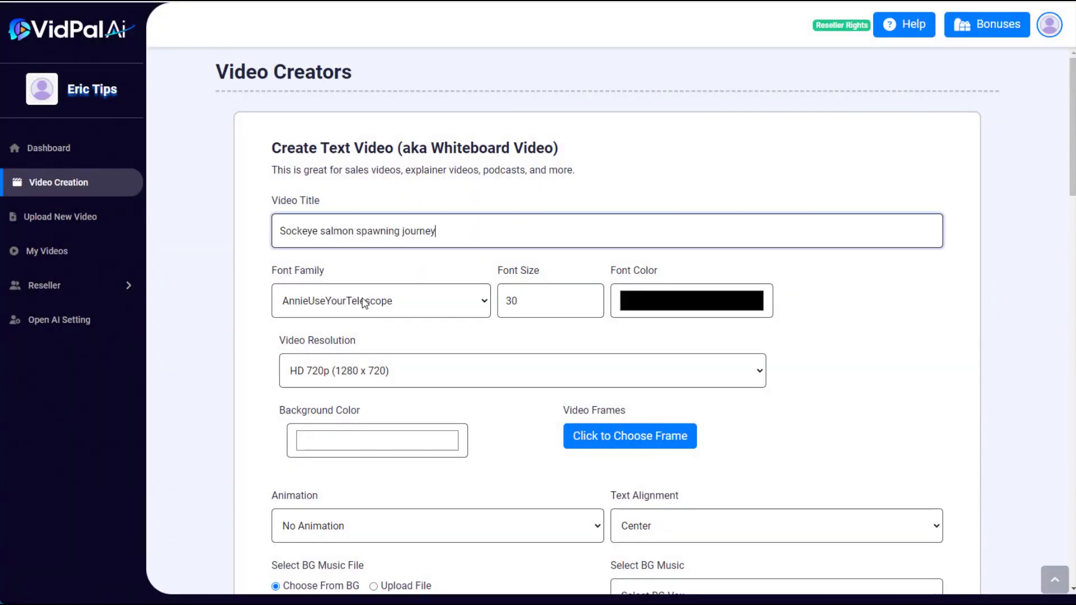
{"action": "scroll", "coordinate": [352, 247], "scroll_direction": "down", "scroll_amount": 2}
{"action": "left_click", "coordinate": [344, 180]}
{"action": "scroll", "coordinate": [398, 413], "scroll_direction": "down", "scroll_amount": 10}
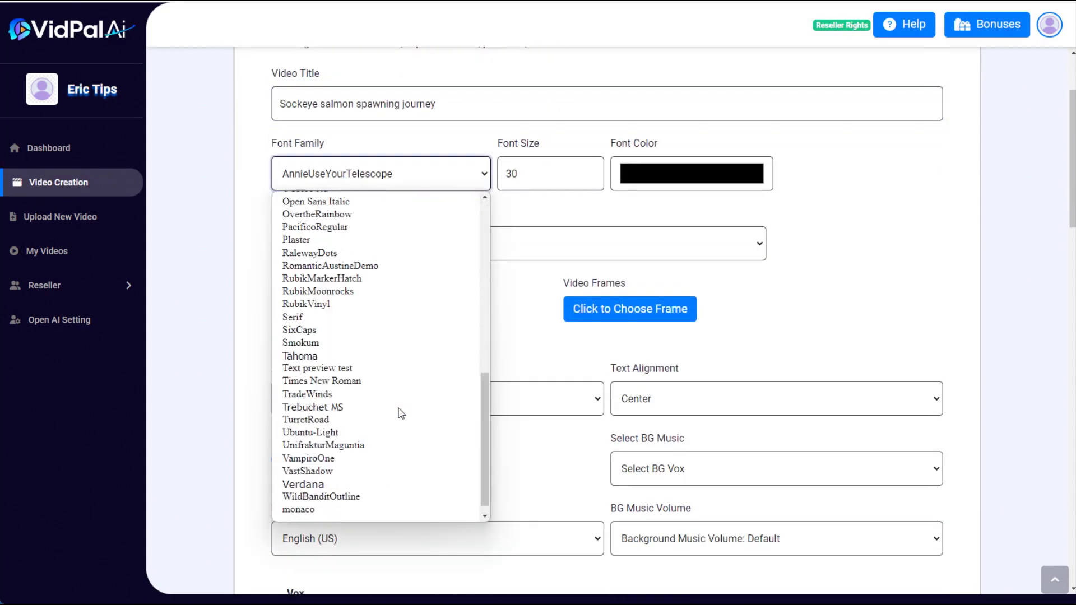
{"action": "left_click", "coordinate": [320, 346]}
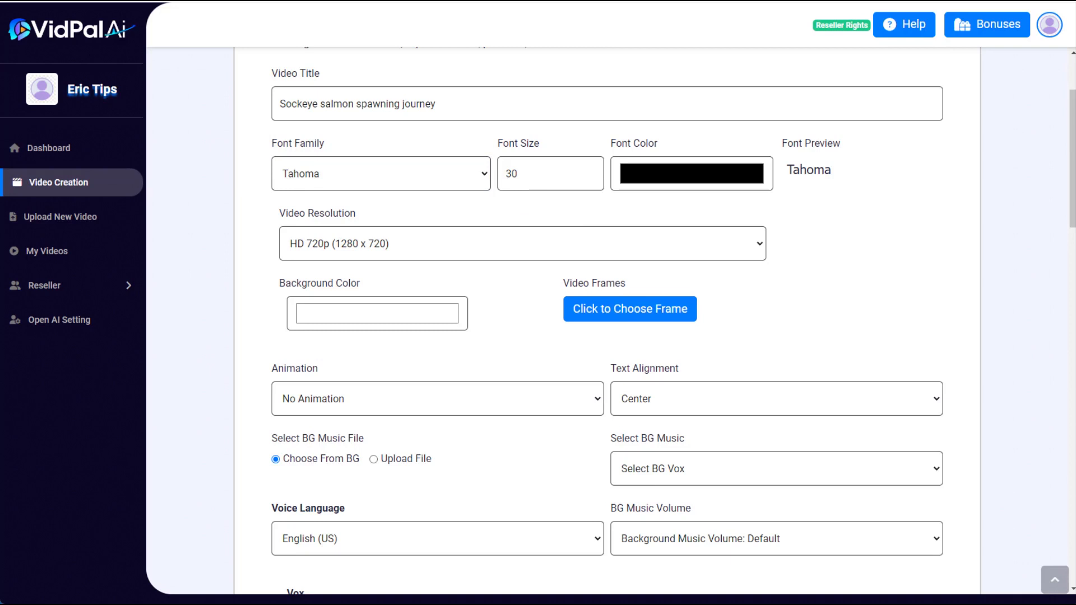
{"action": "double_click", "coordinate": [502, 166]}
{"action": "type", "text": "50"}
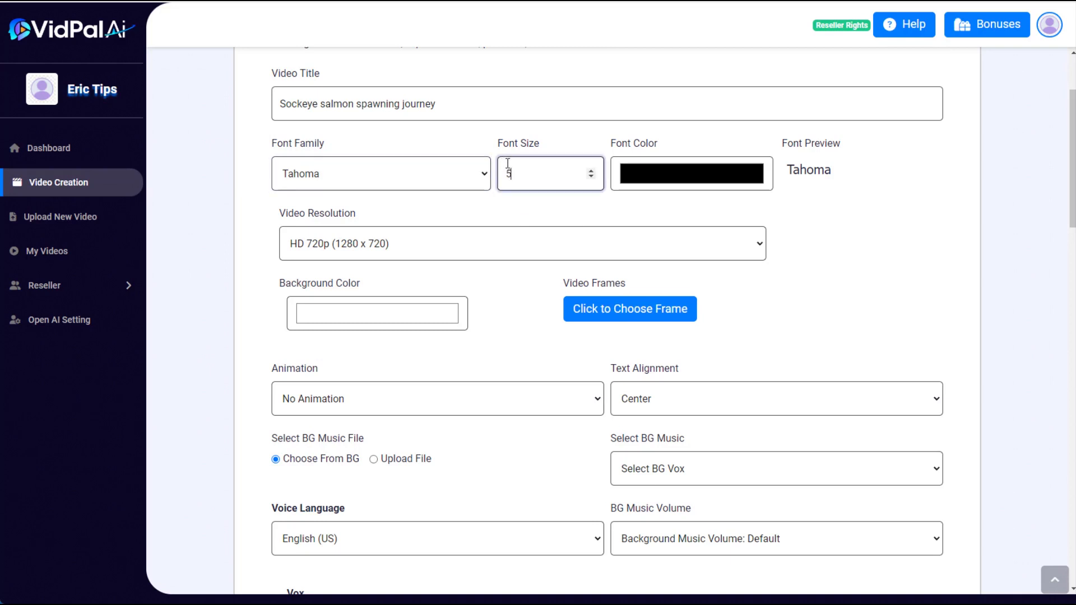
- Set the video resolution to Full HD 1080p (1920 x 1080) and the background color to light pink
{"action": "left_click", "coordinate": [420, 243]}
{"action": "left_click", "coordinate": [398, 279]}
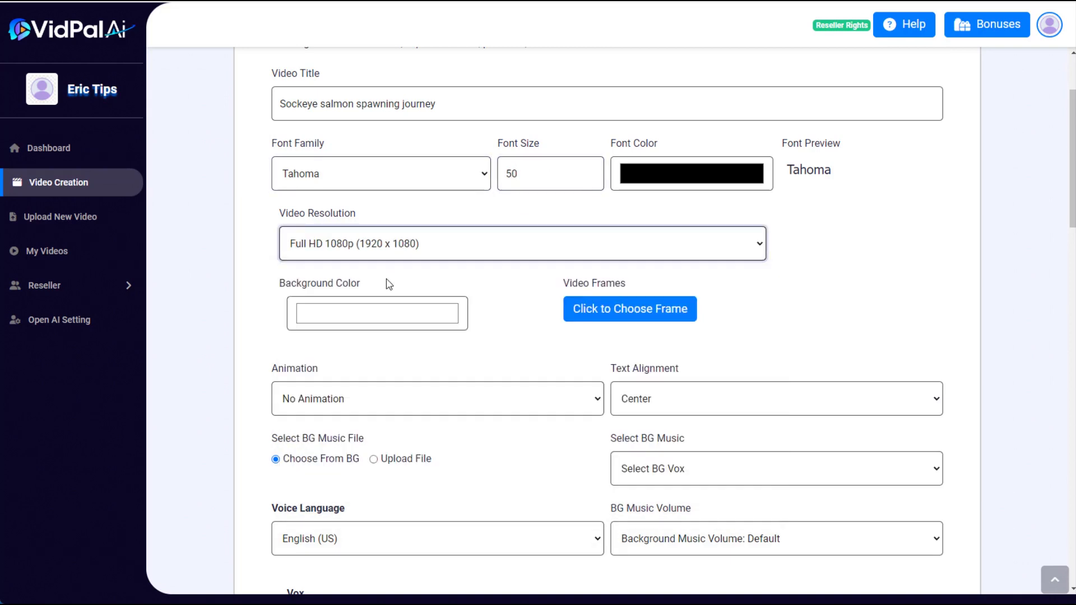
{"action": "left_click", "coordinate": [353, 315]}
{"action": "left_click_drag", "start_coordinate": [321, 362], "coordinate": [309, 336]}
- Apply the plain red frame with rounded corners to the video
{"action": "left_click", "coordinate": [609, 314]}
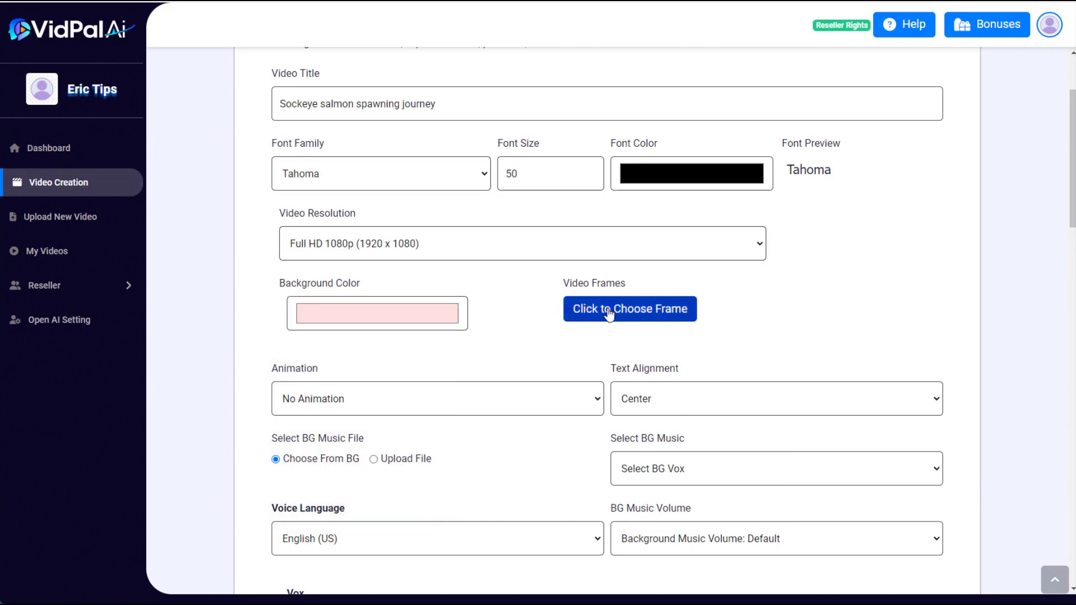
{"action": "left_click", "coordinate": [608, 309]}
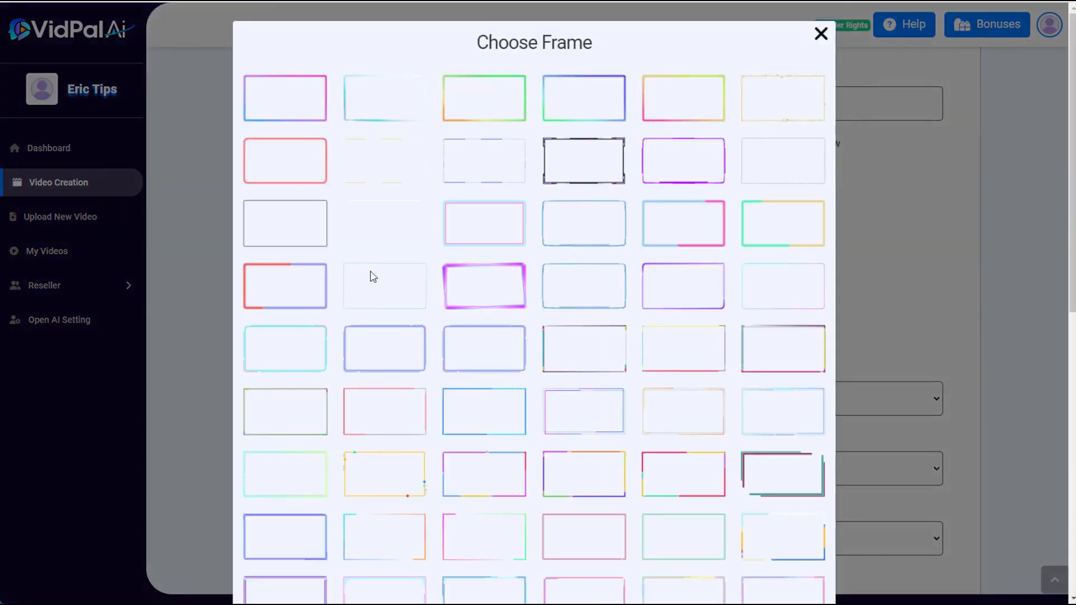
{"action": "left_click", "coordinate": [287, 173]}
- Set the text animation to Fade In and the text alignment to Top
{"action": "left_click", "coordinate": [370, 399]}
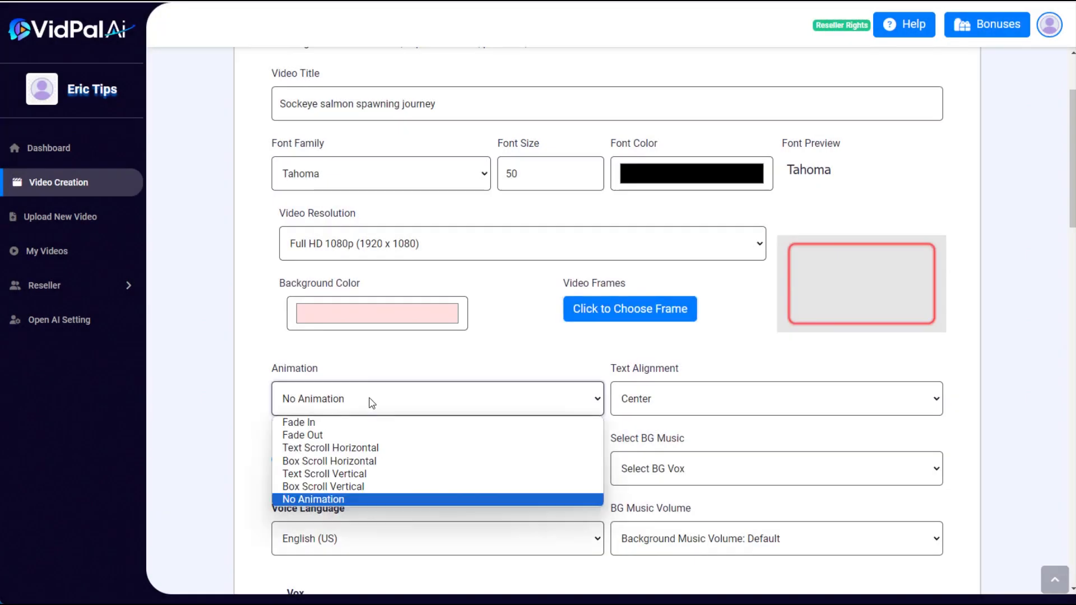
{"action": "left_click", "coordinate": [368, 423]}
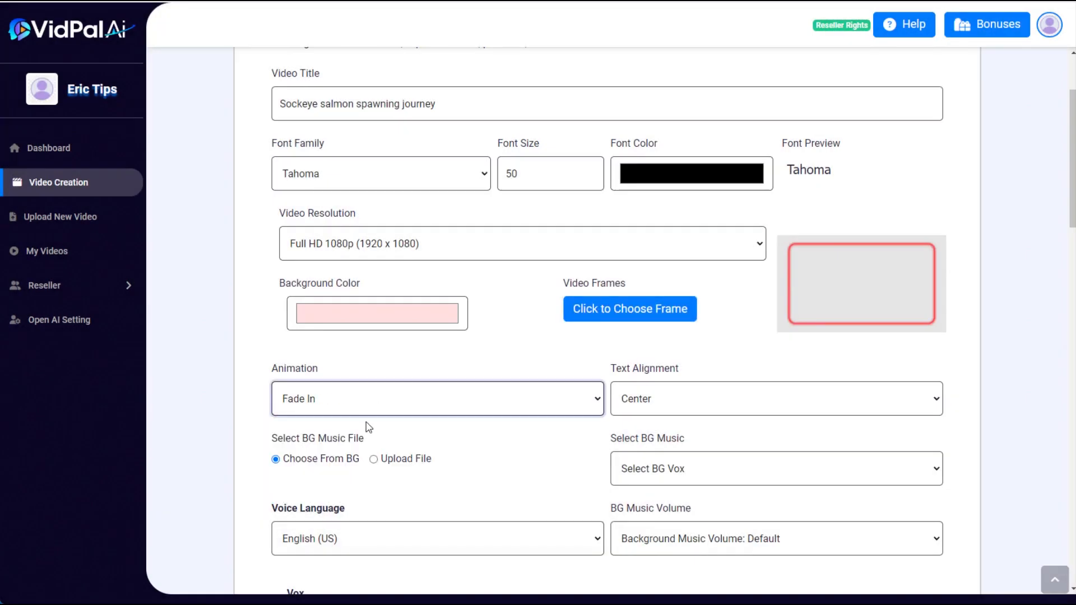
{"action": "left_click", "coordinate": [668, 395]}
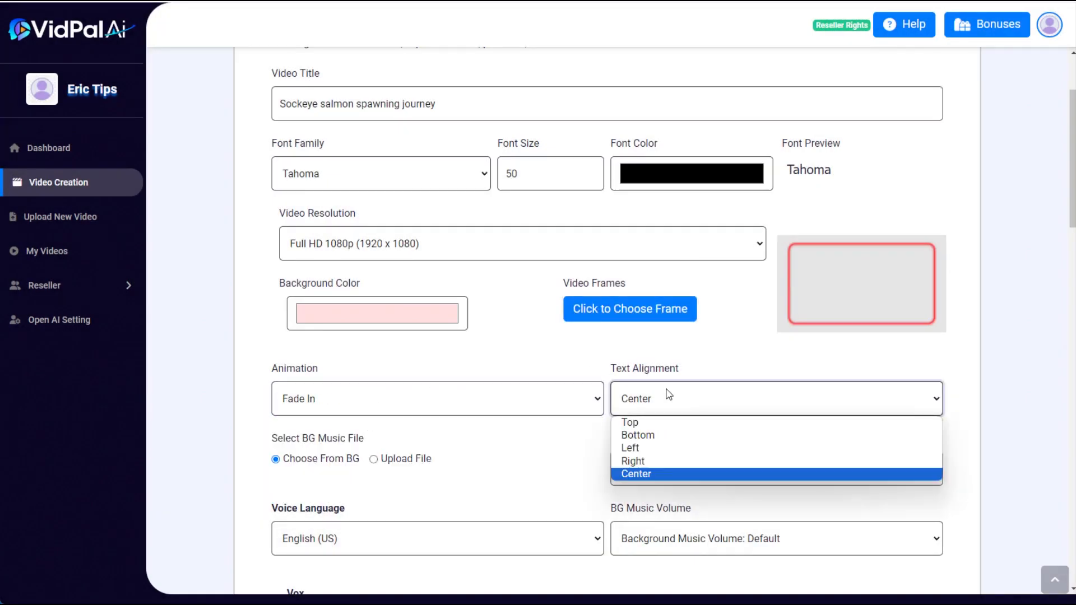
{"action": "left_click", "coordinate": [654, 424]}
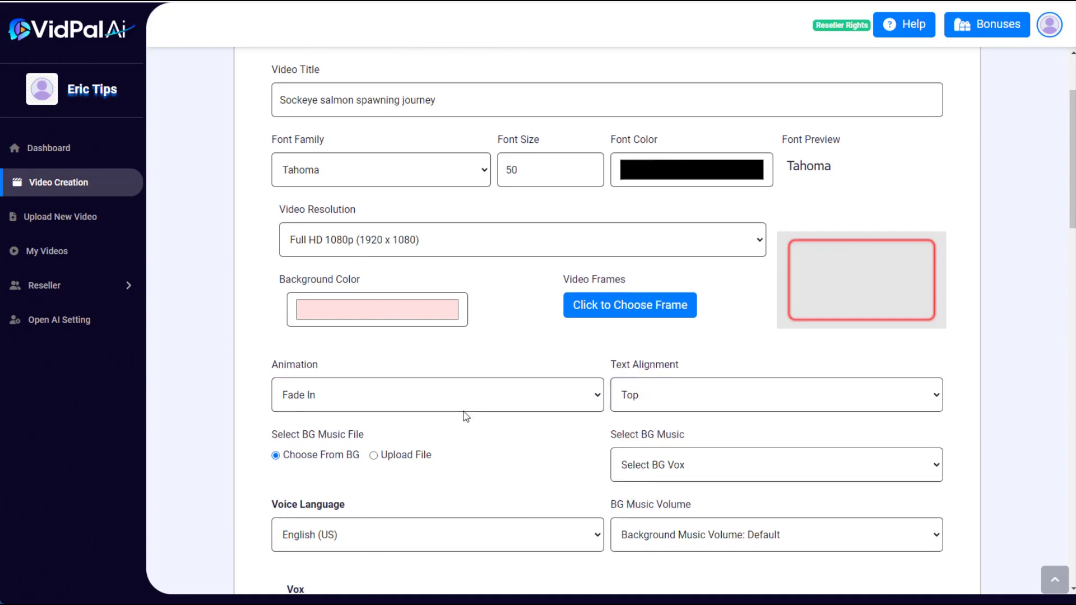
- Choose "Naturally" as the background music and set its volume to 0.10
{"action": "scroll", "coordinate": [376, 373], "scroll_direction": "down", "scroll_amount": 3}
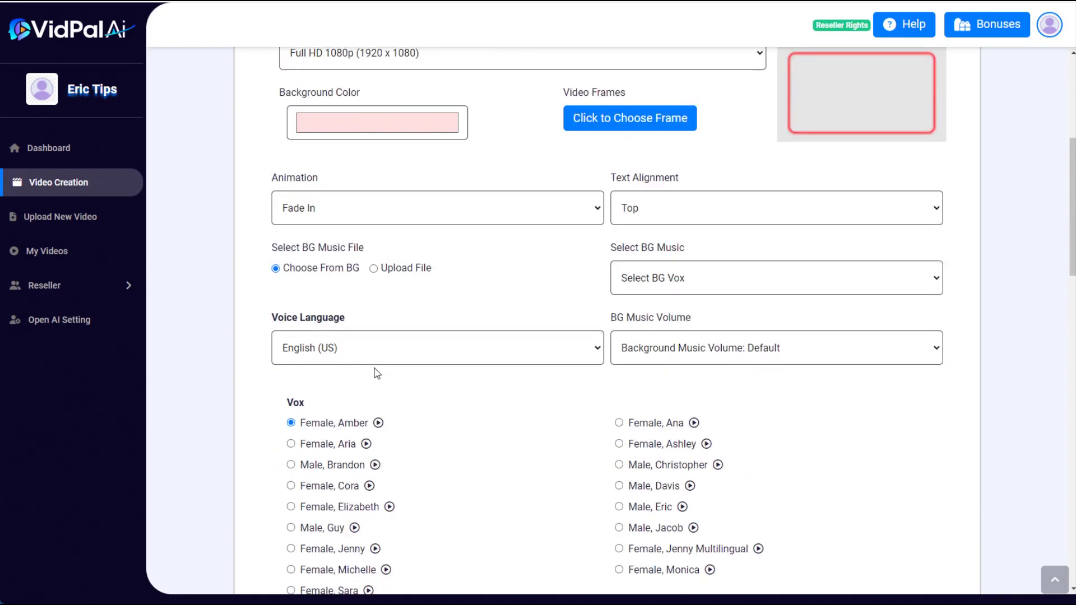
{"action": "left_click", "coordinate": [688, 285]}
{"action": "scroll", "coordinate": [694, 448], "scroll_direction": "down", "scroll_amount": 5}
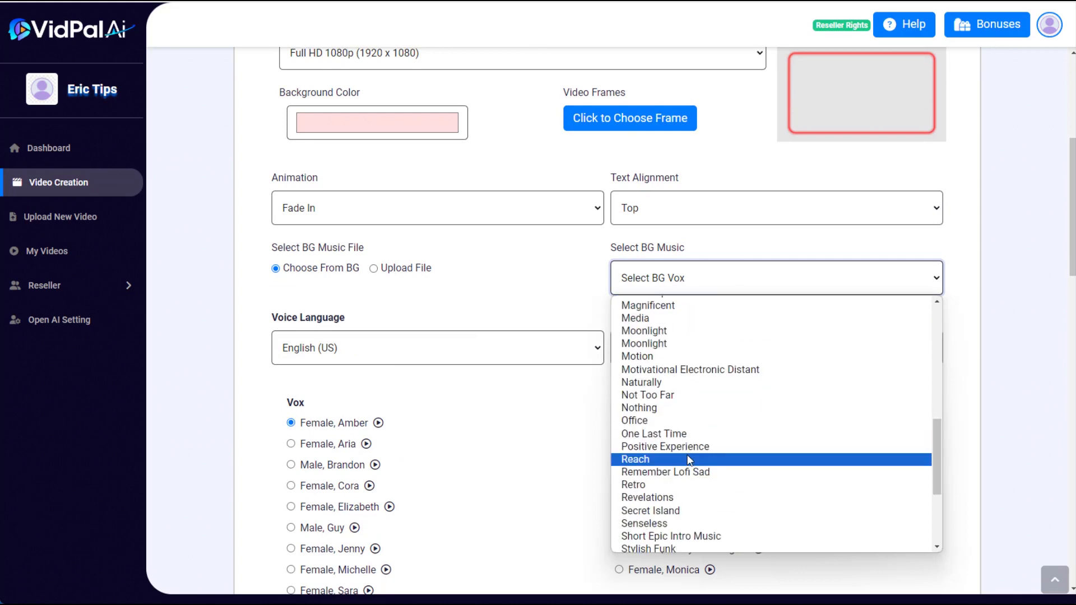
{"action": "left_click", "coordinate": [643, 383]}
{"action": "left_click", "coordinate": [689, 393]}
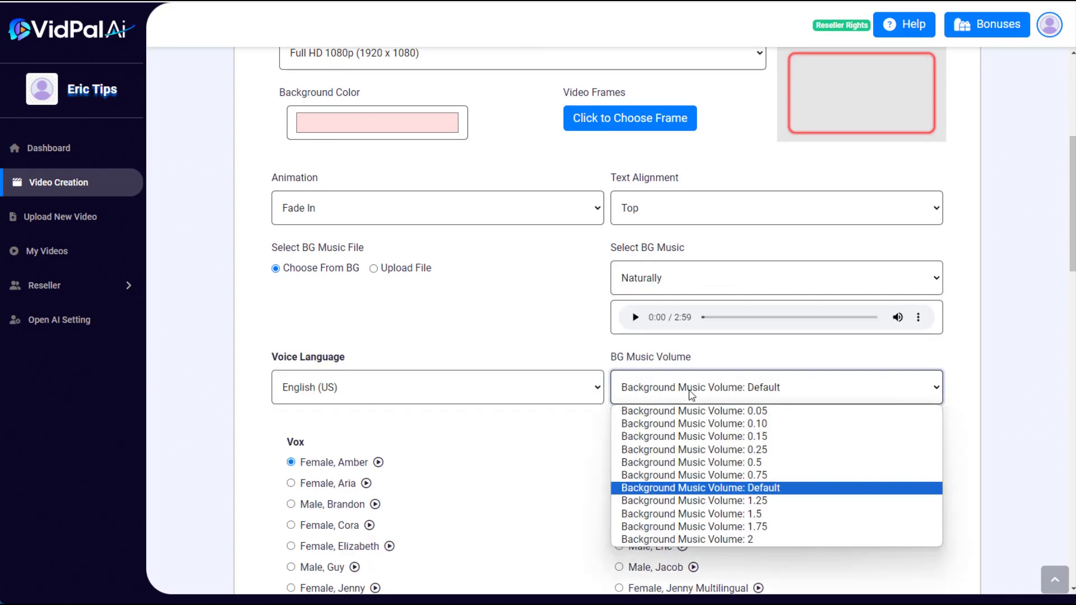
{"action": "left_click", "coordinate": [693, 424]}
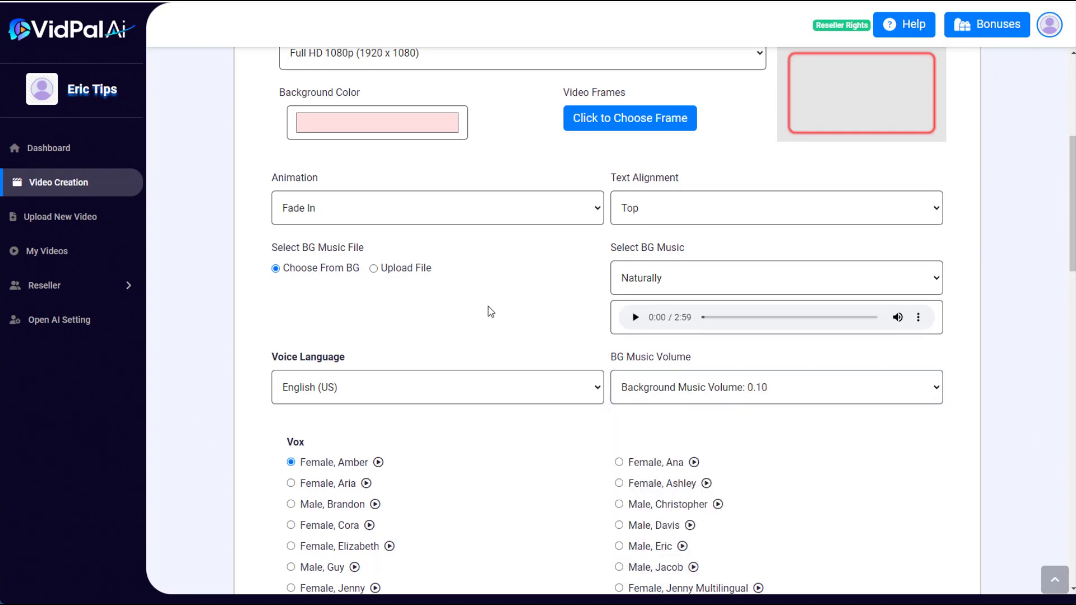
- Choose the "Male, Guy" voice, review the ten generated slides, and create the video
{"action": "scroll", "coordinate": [483, 435], "scroll_direction": "down", "scroll_amount": 3}
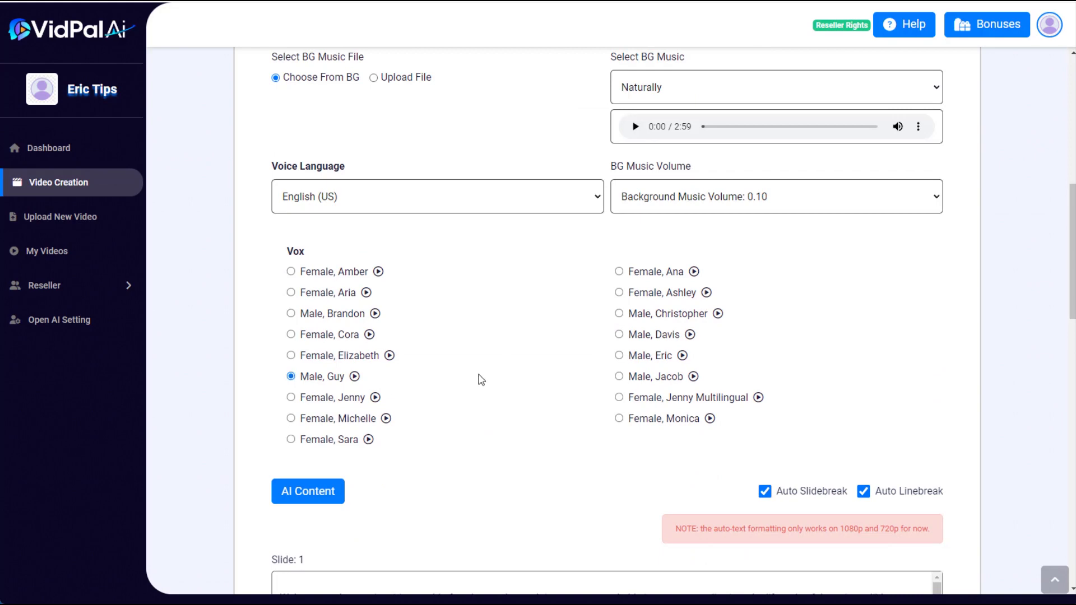
{"action": "scroll", "coordinate": [693, 292], "scroll_direction": "down", "scroll_amount": 5}
{"action": "scroll", "coordinate": [994, 284], "scroll_direction": "down", "scroll_amount": 10}
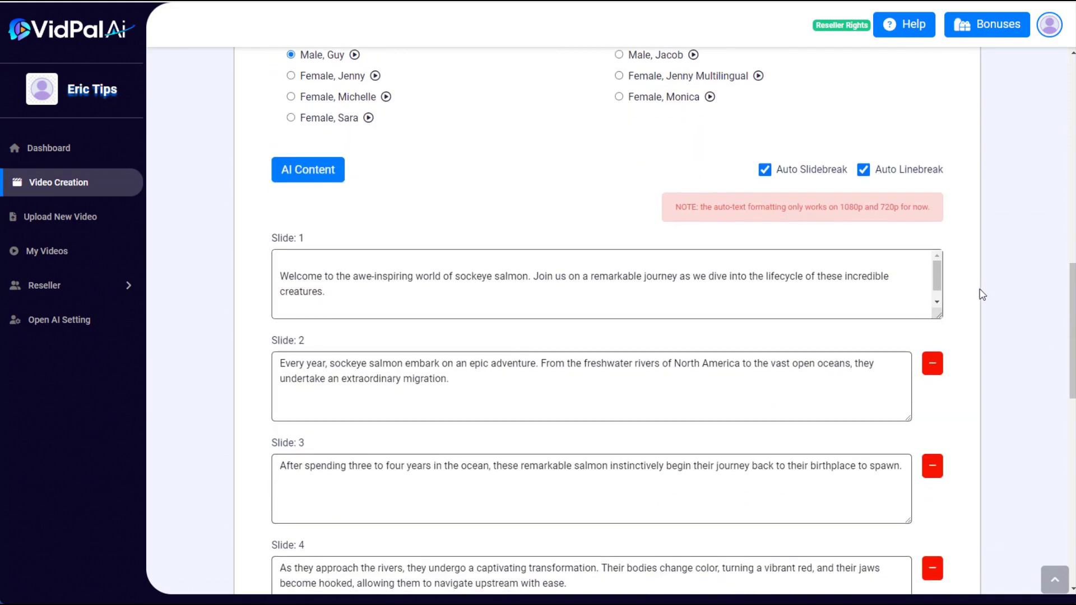
{"action": "scroll", "coordinate": [952, 334], "scroll_direction": "down", "scroll_amount": 4}
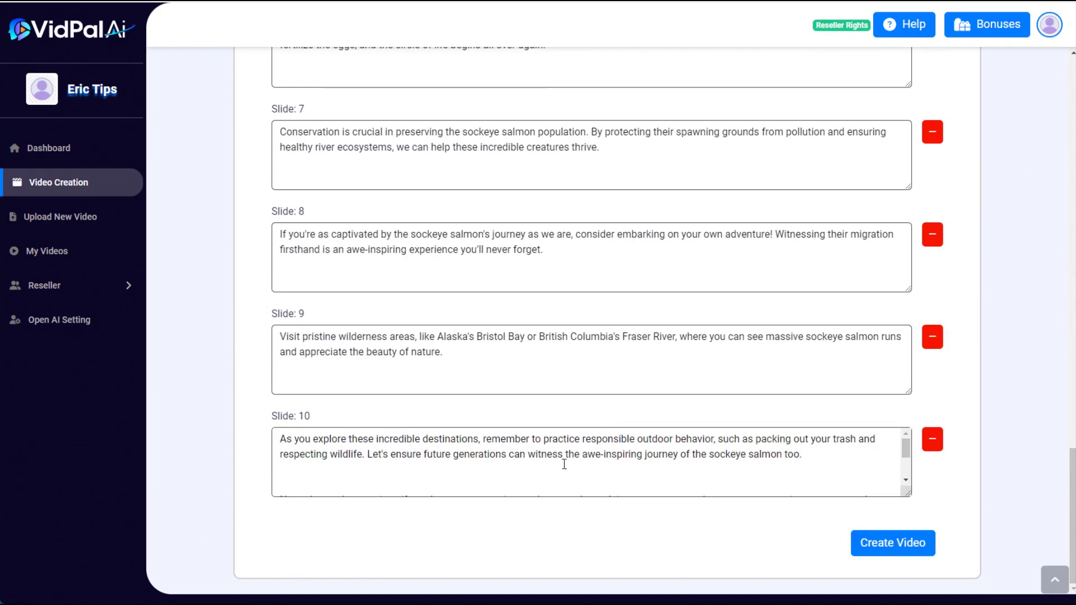
{"action": "left_click", "coordinate": [899, 546]}
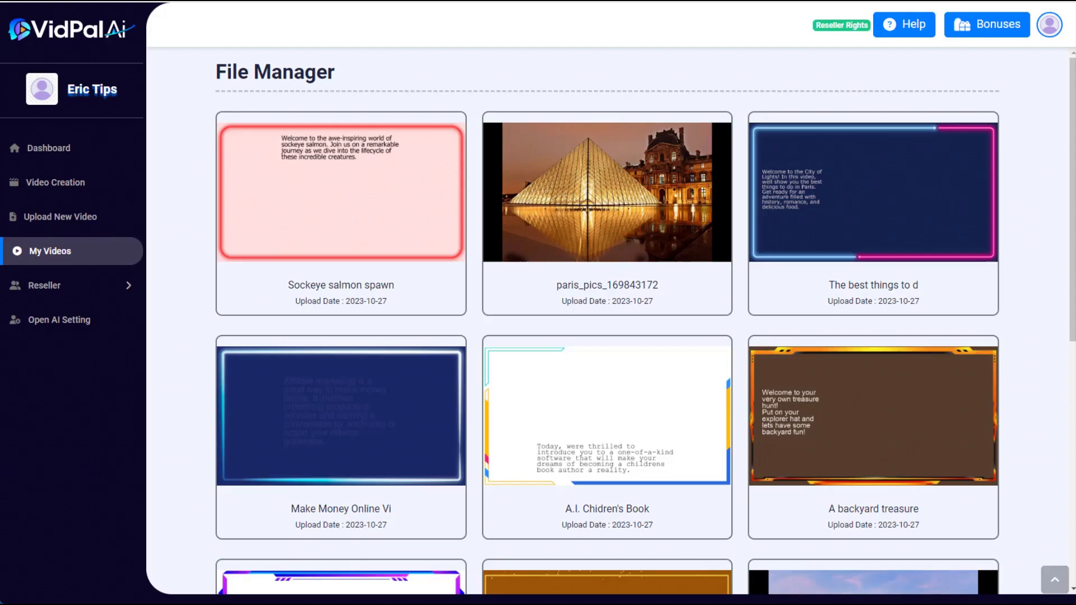
- Preview the start of the finished sockeye salmon video, then close the player
{"action": "left_click", "coordinate": [234, 131]}
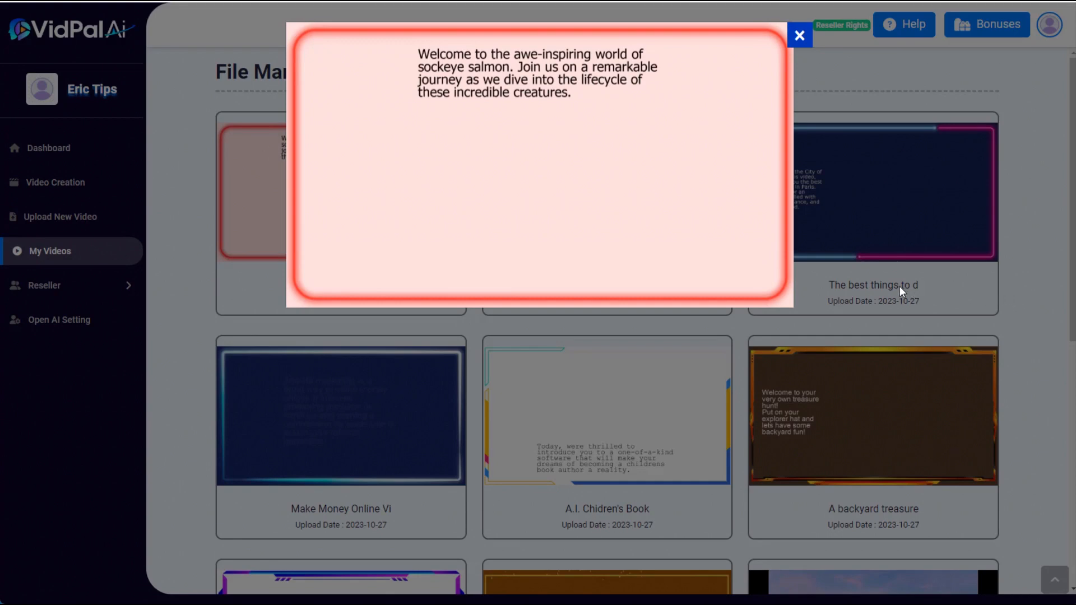
{"action": "mouse_move", "coordinate": [454, 222]}
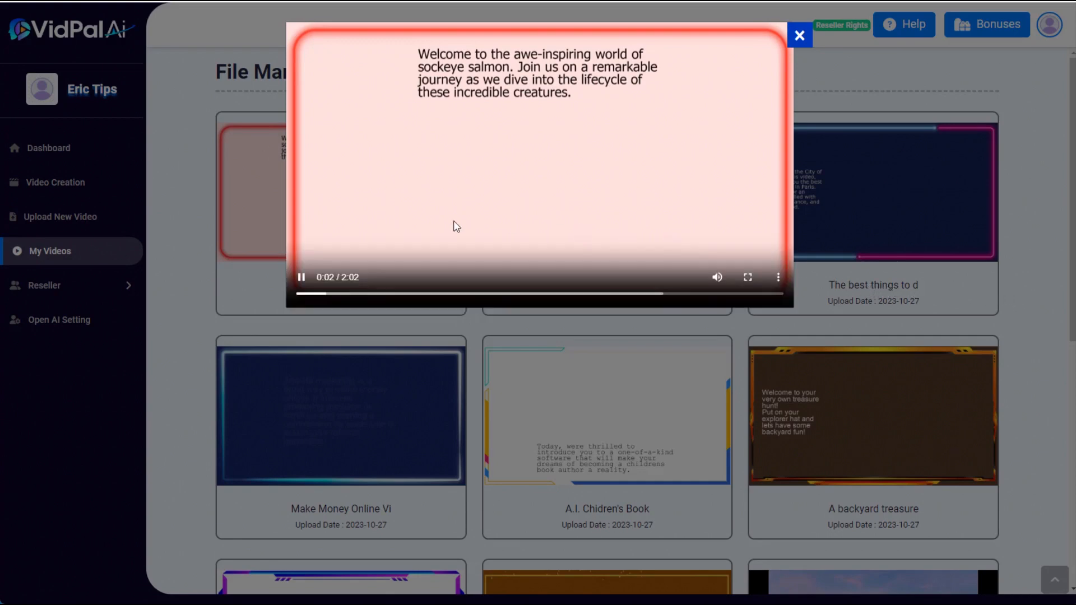
{"action": "left_click", "coordinate": [301, 277]}
{"action": "left_click", "coordinate": [797, 37]}
{"action": "mouse_move", "coordinate": [388, 150]}
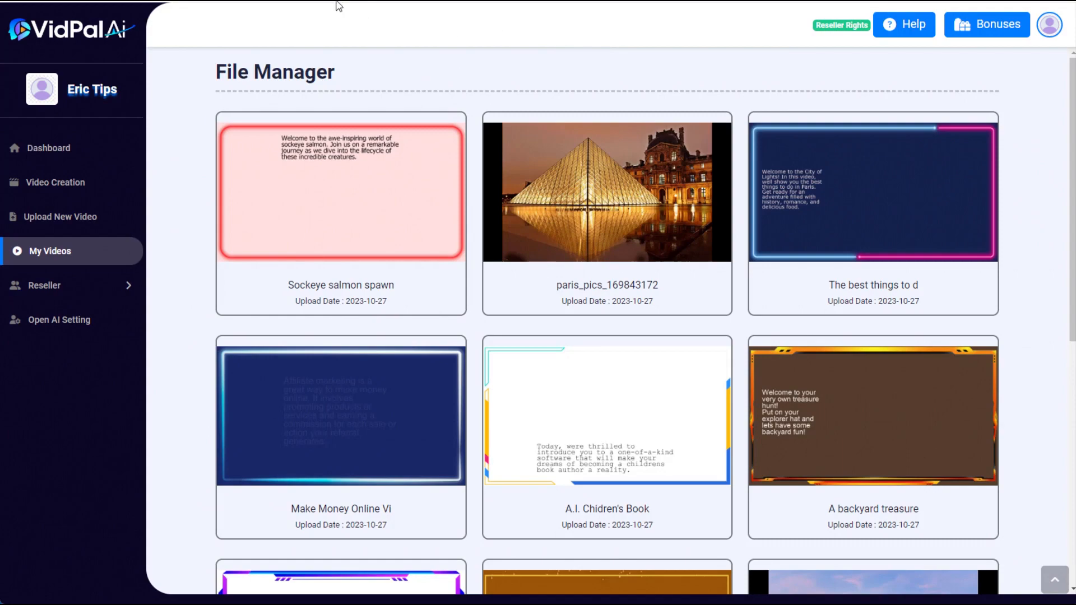
- Start a stock-image slideshow video and search for 20 images with the keyword "salmon spawn"
{"action": "left_click", "coordinate": [65, 185]}
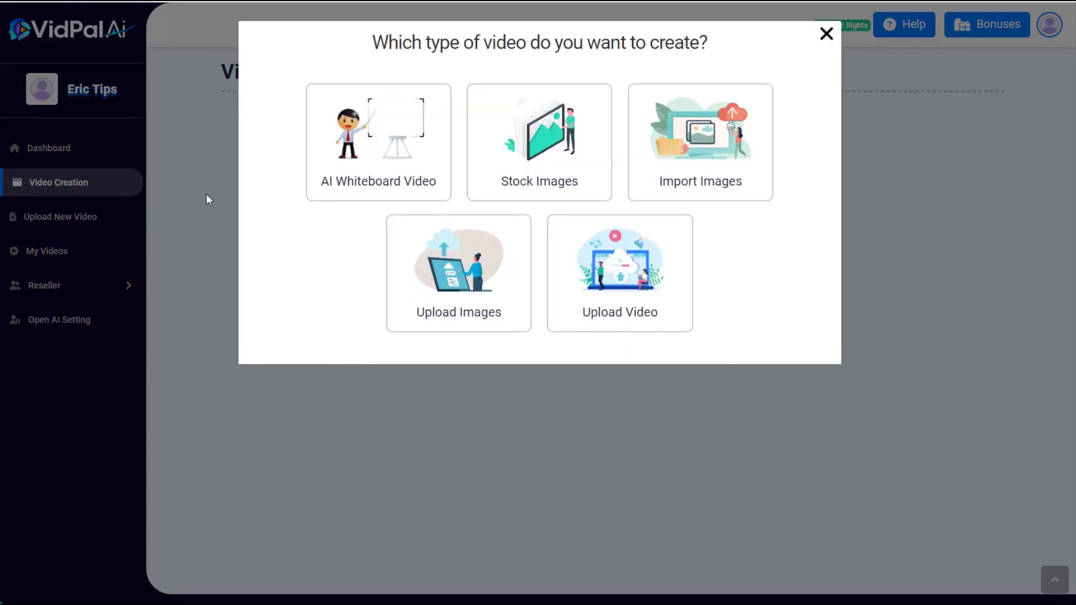
{"action": "left_click", "coordinate": [558, 116]}
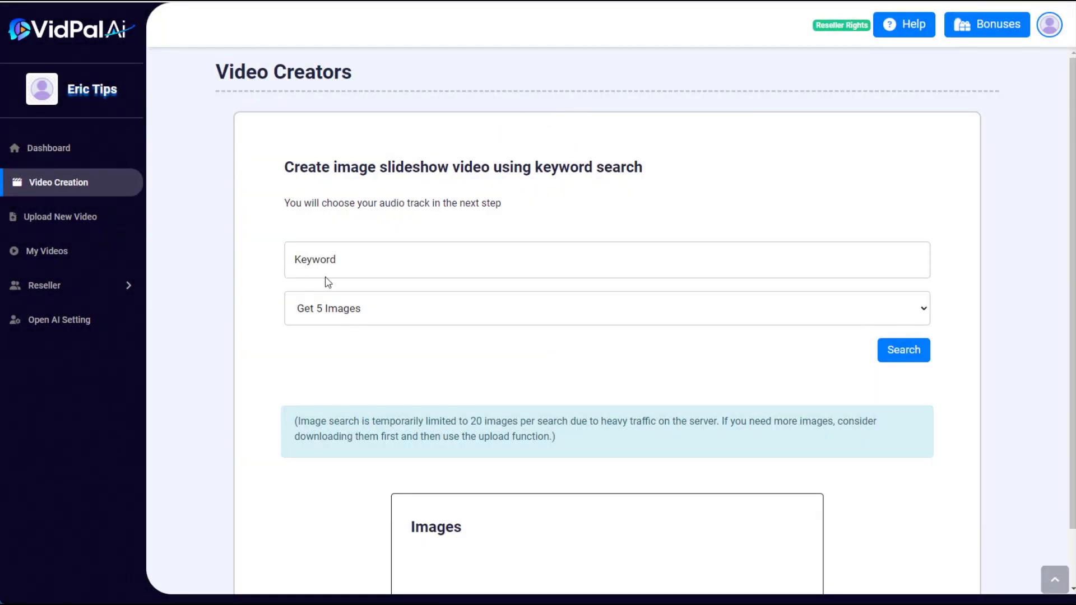
{"action": "left_click", "coordinate": [348, 259]}
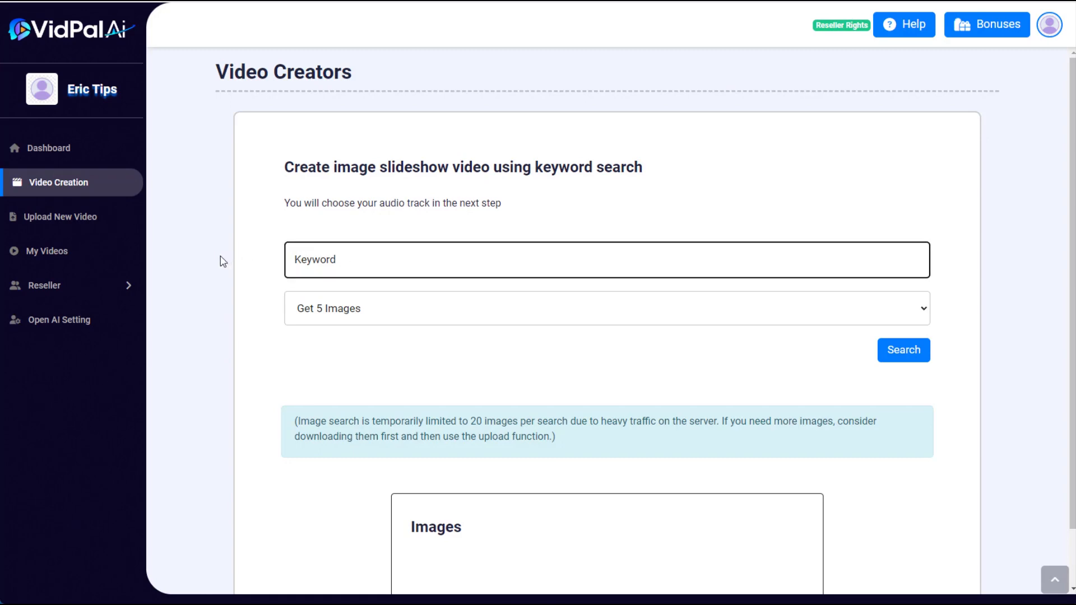
{"action": "type", "text": "salmon spawn"}
{"action": "left_click", "coordinate": [334, 309]}
{"action": "left_click", "coordinate": [340, 358]}
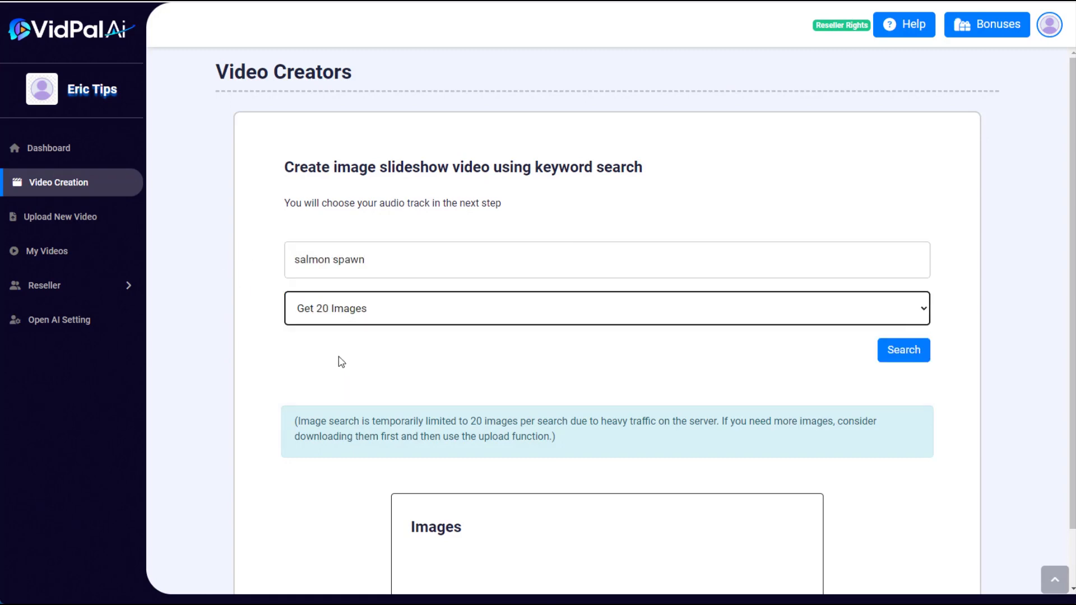
{"action": "left_click", "coordinate": [903, 349]}
- Look through the salmon image results to judge which ones suit the slideshow
{"action": "scroll", "coordinate": [230, 350], "scroll_direction": "down", "scroll_amount": 7}
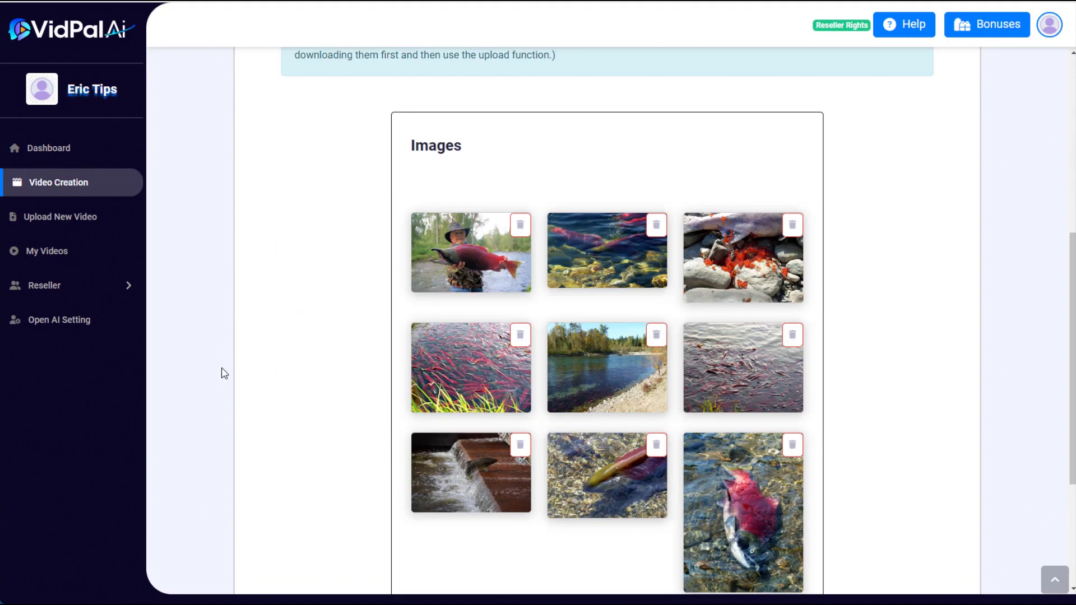
{"action": "scroll", "coordinate": [224, 373], "scroll_direction": "down", "scroll_amount": 1}
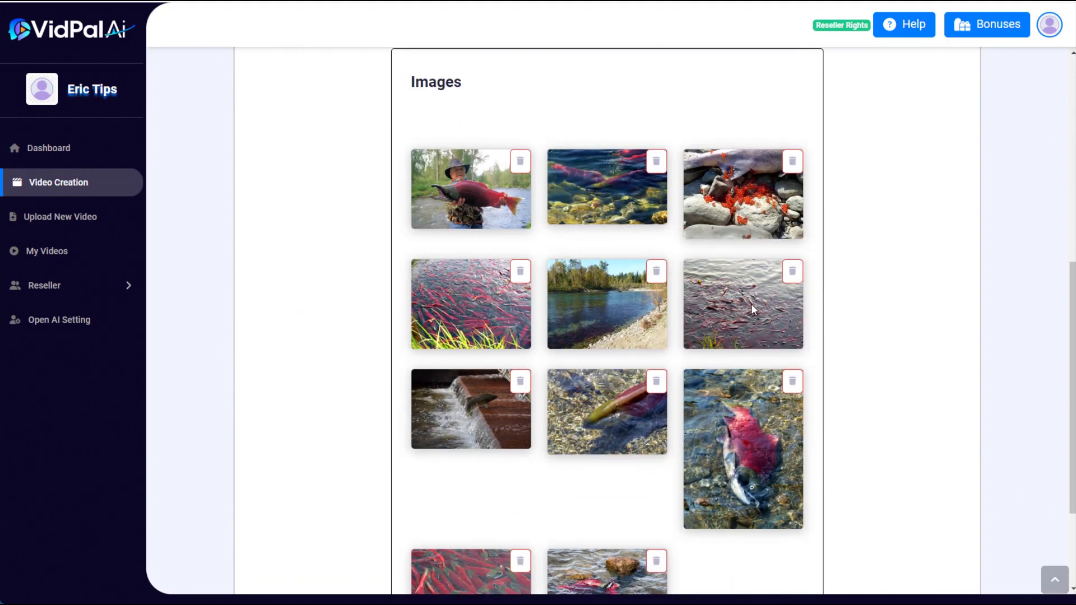
{"action": "scroll", "coordinate": [581, 292], "scroll_direction": "down", "scroll_amount": 3}
{"action": "scroll", "coordinate": [499, 295], "scroll_direction": "up", "scroll_amount": 4}
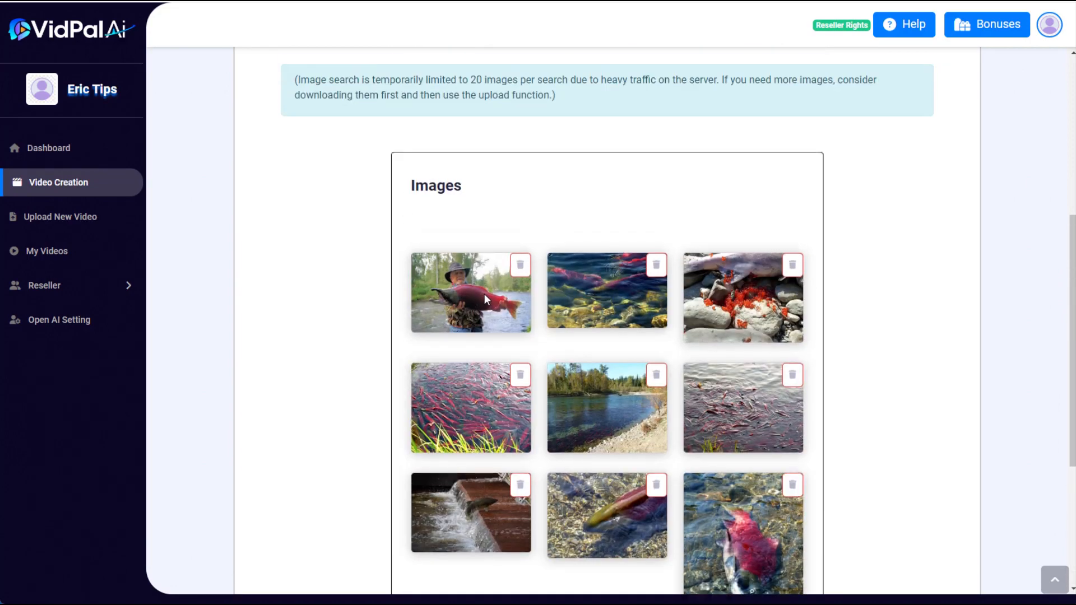
{"action": "scroll", "coordinate": [488, 294], "scroll_direction": "down", "scroll_amount": 2}
{"action": "scroll", "coordinate": [807, 373], "scroll_direction": "down", "scroll_amount": 1}
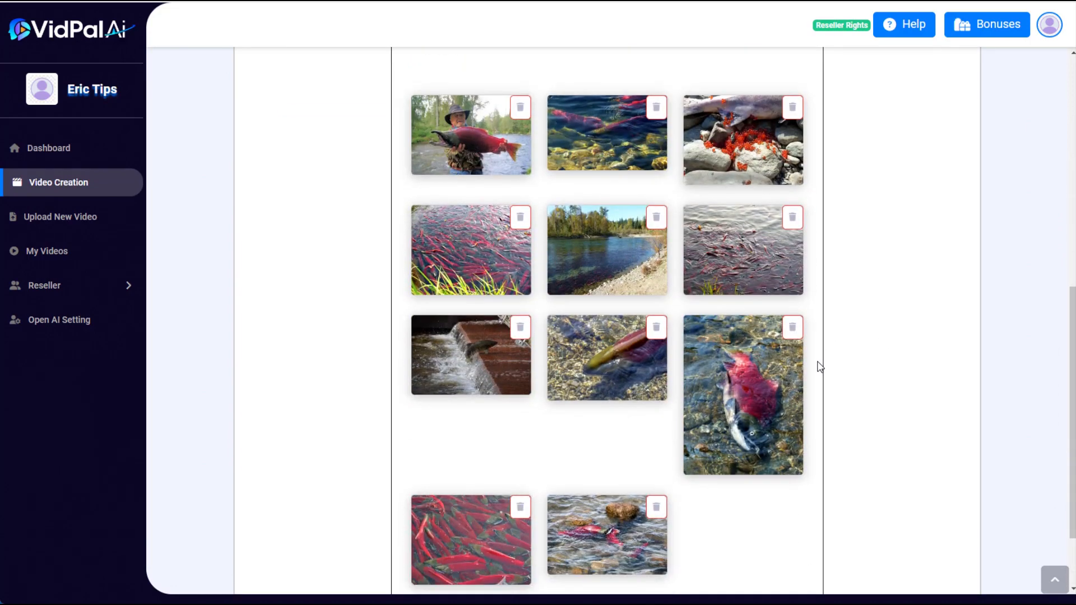
{"action": "scroll", "coordinate": [819, 365], "scroll_direction": "up", "scroll_amount": 6}
{"action": "scroll", "coordinate": [603, 223], "scroll_direction": "down", "scroll_amount": 6}
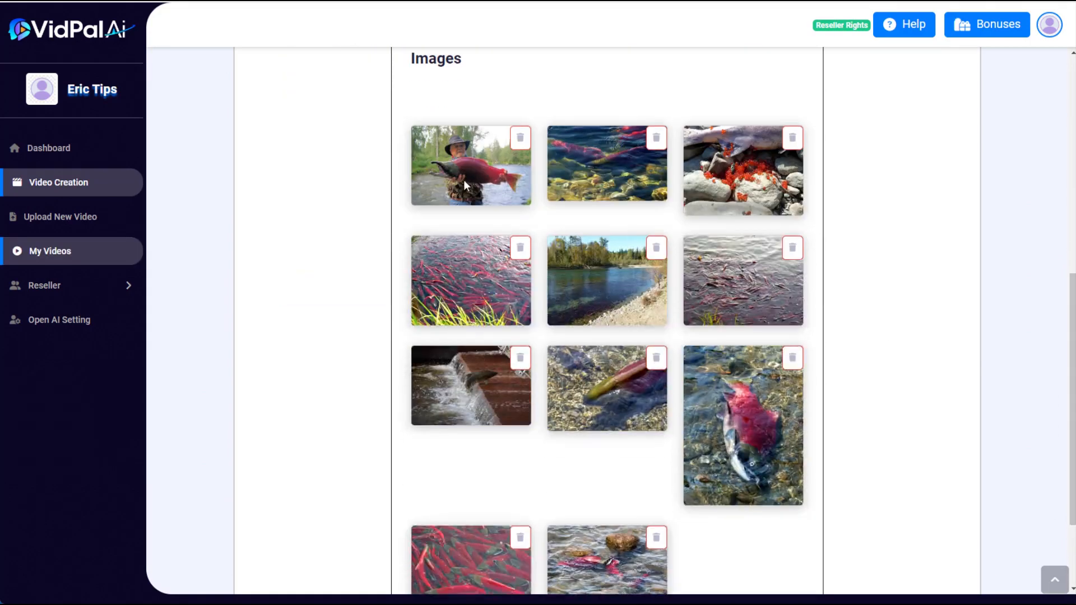
- Turn the salmon images into a video titled "salmon pics" with a duration of 11.1 seconds per image and process it
{"action": "scroll", "coordinate": [689, 236], "scroll_direction": "down", "scroll_amount": 2}
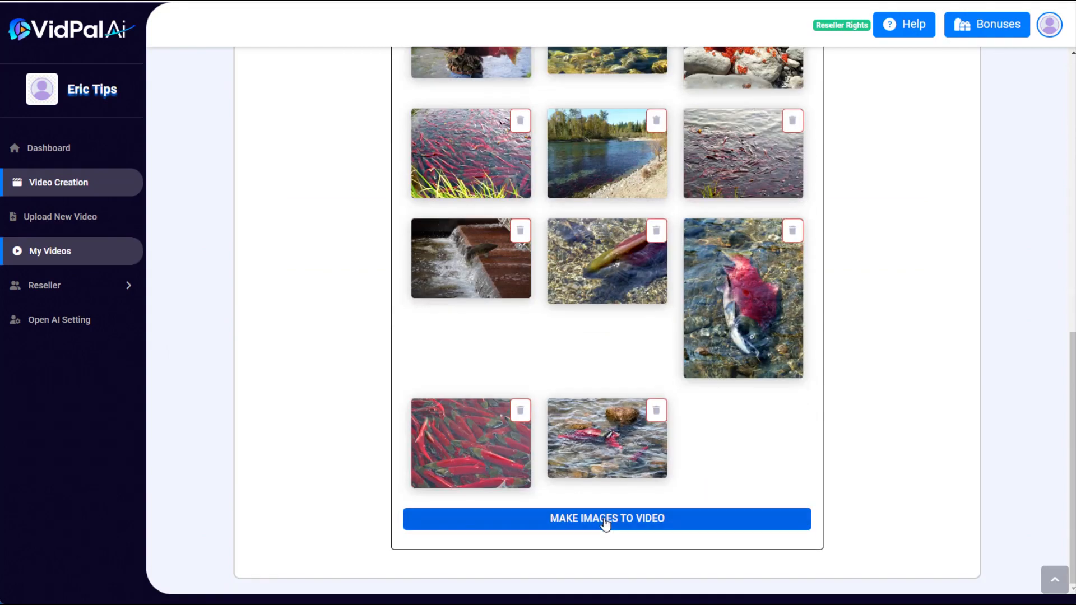
{"action": "left_click", "coordinate": [605, 519]}
{"action": "left_click", "coordinate": [349, 80]}
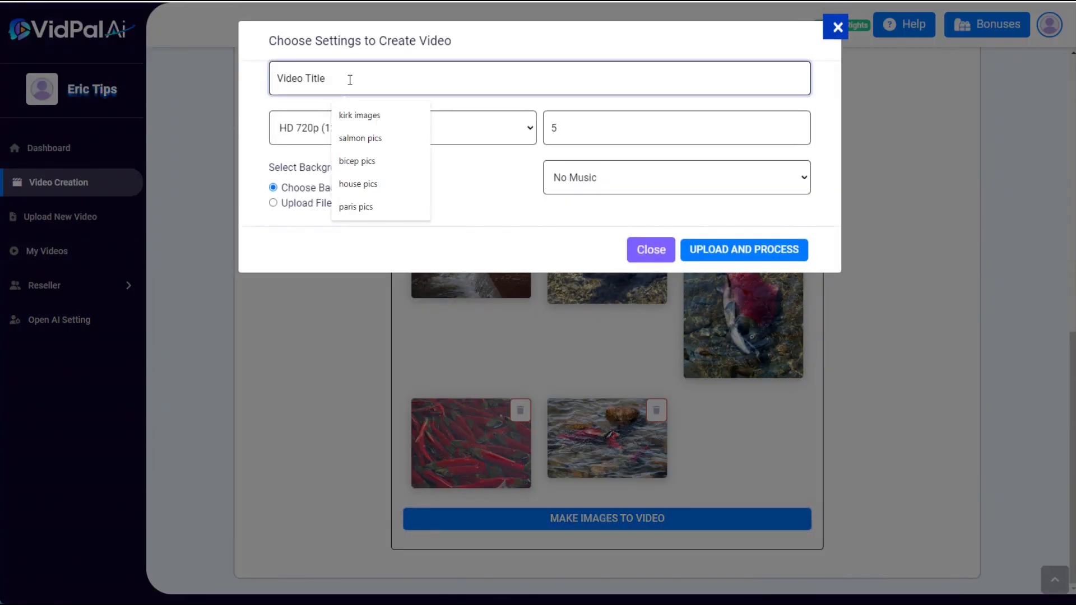
{"action": "type", "text": "salmon"}
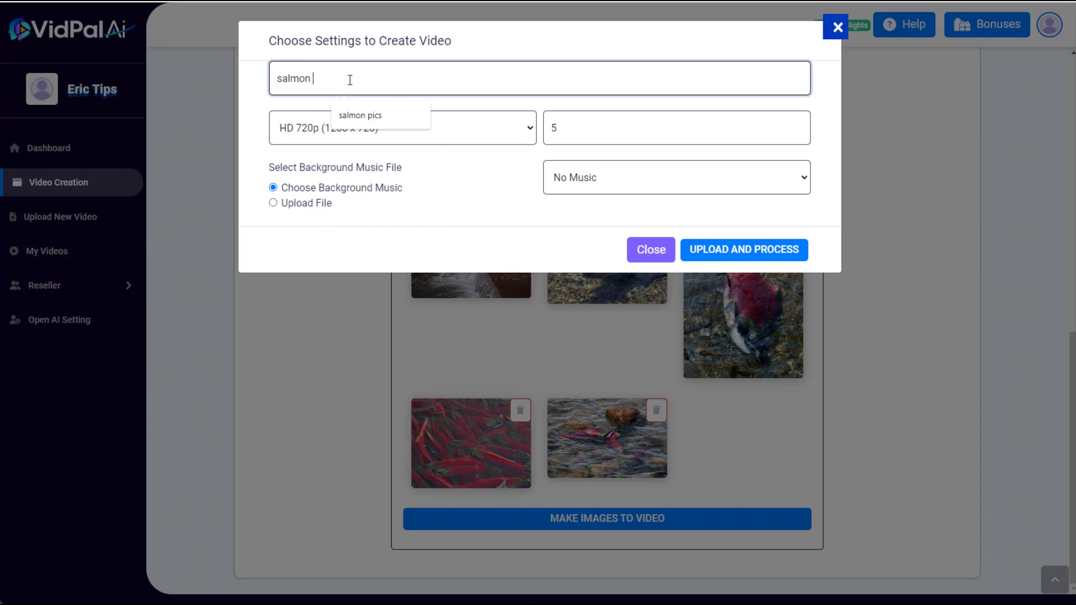
{"action": "type", "text": " pics"}
{"action": "double_click", "coordinate": [544, 136]}
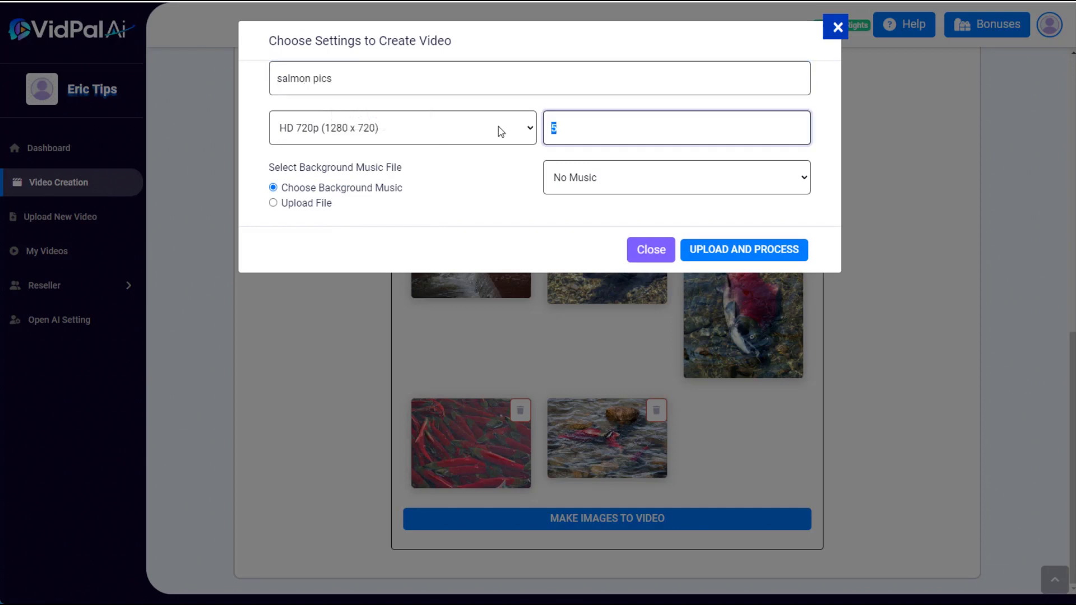
{"action": "type", "text": "11.1"}
{"action": "left_click", "coordinate": [710, 246]}
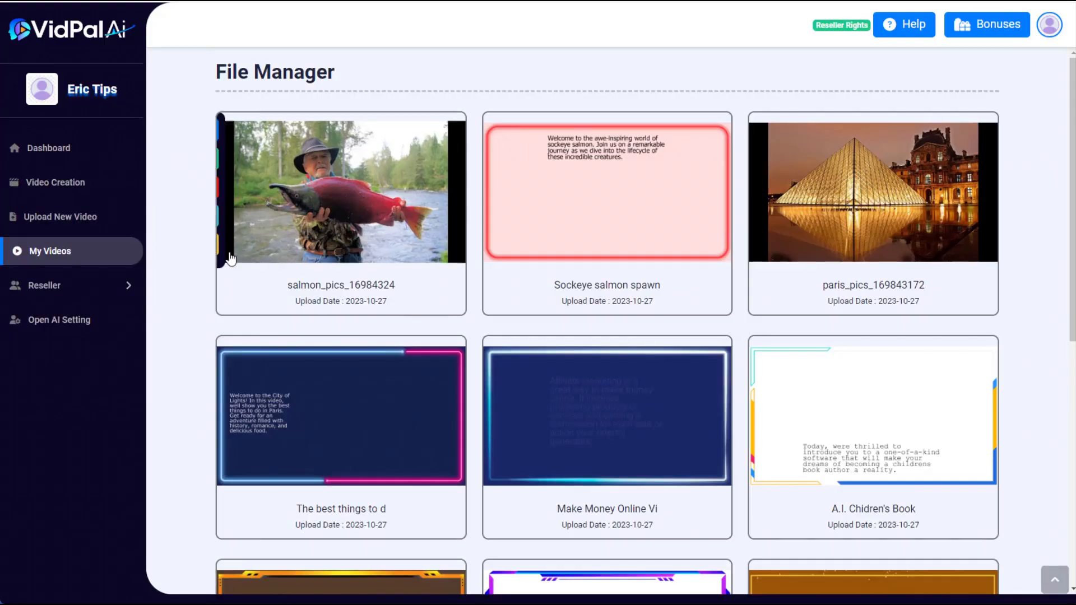
- Open the Sockeye salmon spawn video for editing and choose salmon_pics_1698432415.mp4 as the existing video to overlay
{"action": "mouse_move", "coordinate": [560, 233]}
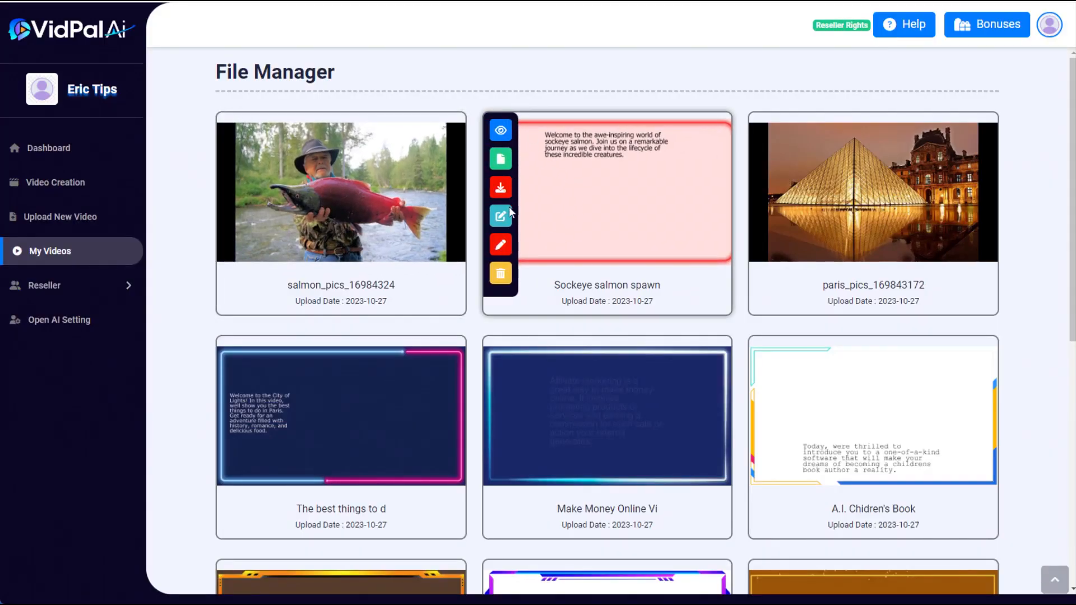
{"action": "left_click", "coordinate": [501, 216]}
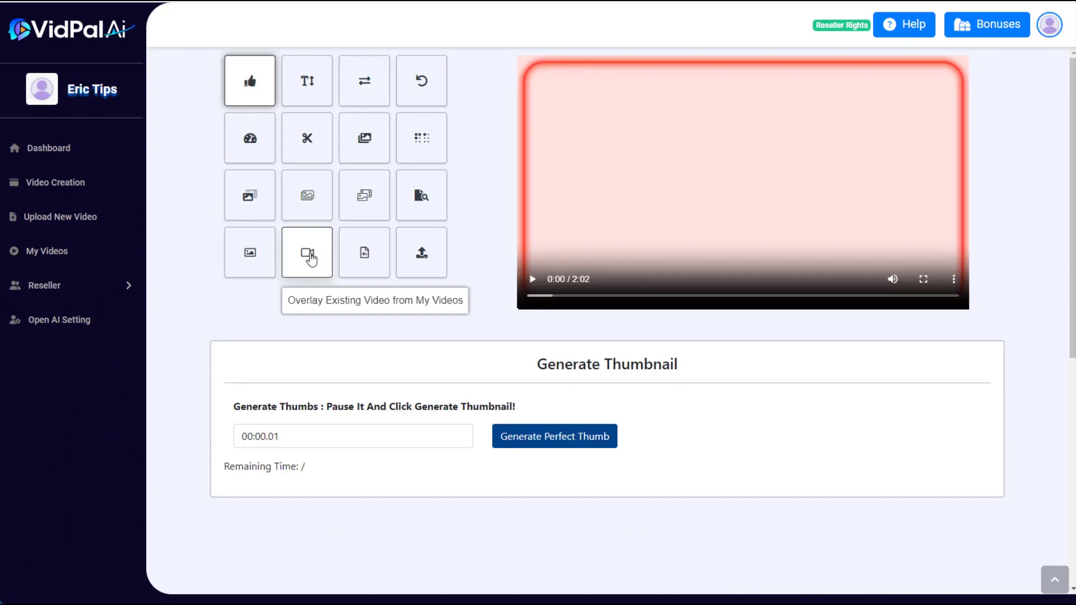
{"action": "left_click", "coordinate": [311, 259]}
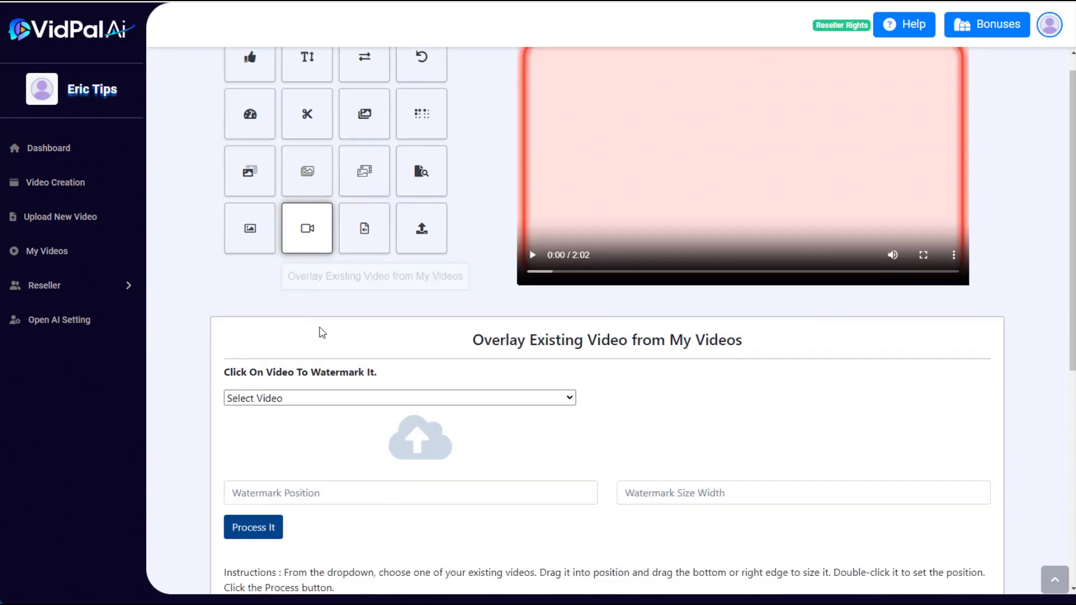
{"action": "scroll", "coordinate": [319, 331], "scroll_direction": "down", "scroll_amount": 2}
{"action": "left_click", "coordinate": [306, 296]}
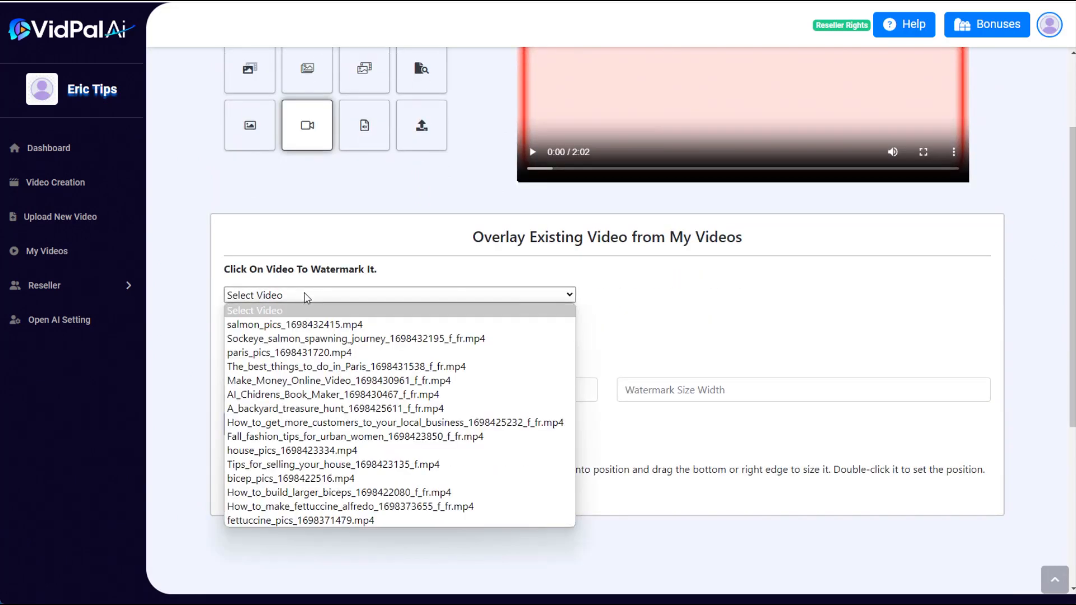
{"action": "left_click", "coordinate": [298, 326]}
{"action": "scroll", "coordinate": [762, 343], "scroll_direction": "up", "scroll_amount": 2}
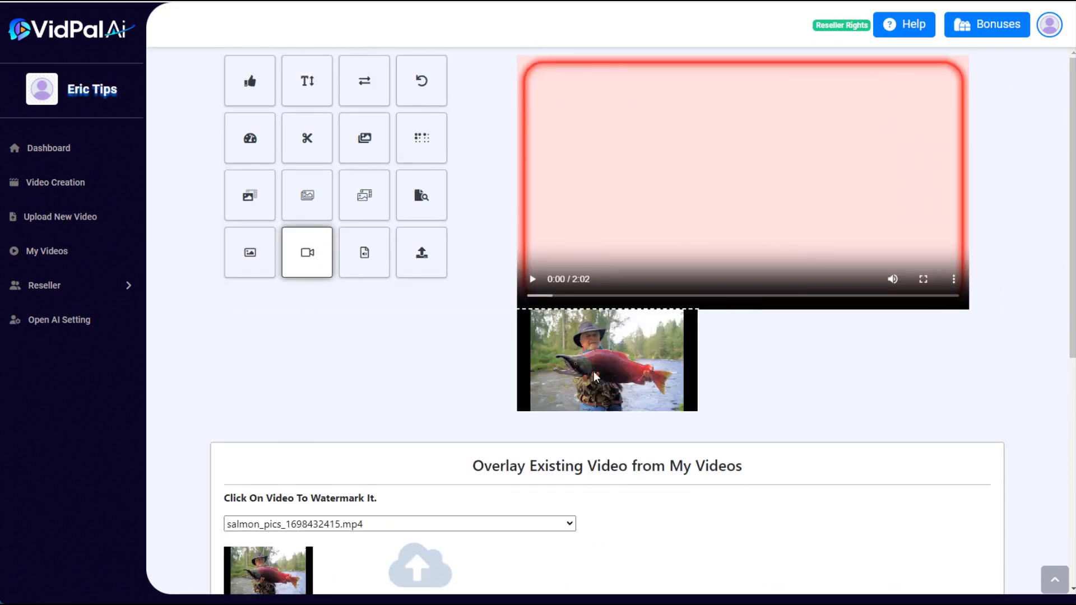
- Place the salmon pics overlay below the slide text and enlarge it, using the frame at 1:27 as reference
{"action": "left_click_drag", "start_coordinate": [594, 371], "coordinate": [727, 238]}
{"action": "left_click", "coordinate": [532, 279]}
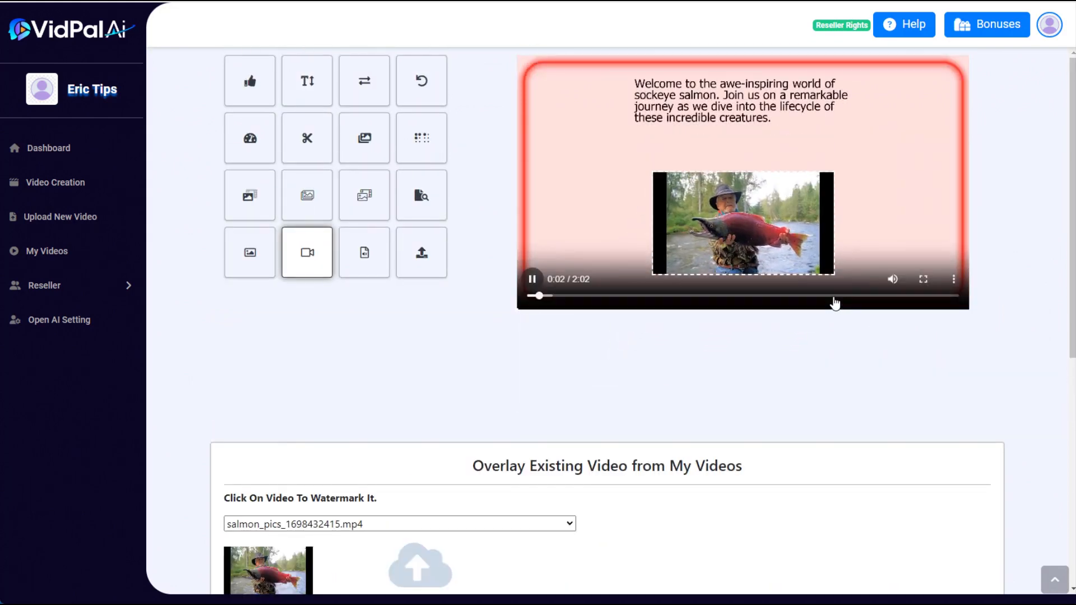
{"action": "left_click", "coordinate": [833, 296]}
{"action": "left_click", "coordinate": [532, 278]}
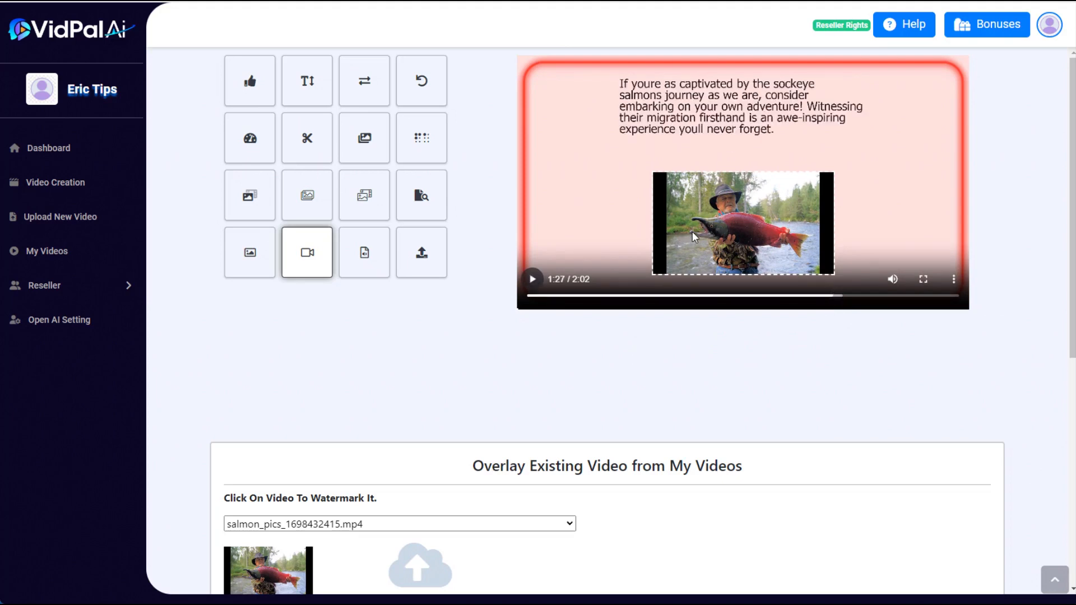
{"action": "left_click_drag", "start_coordinate": [690, 232], "coordinate": [662, 212]}
{"action": "left_click_drag", "start_coordinate": [704, 255], "coordinate": [707, 271]}
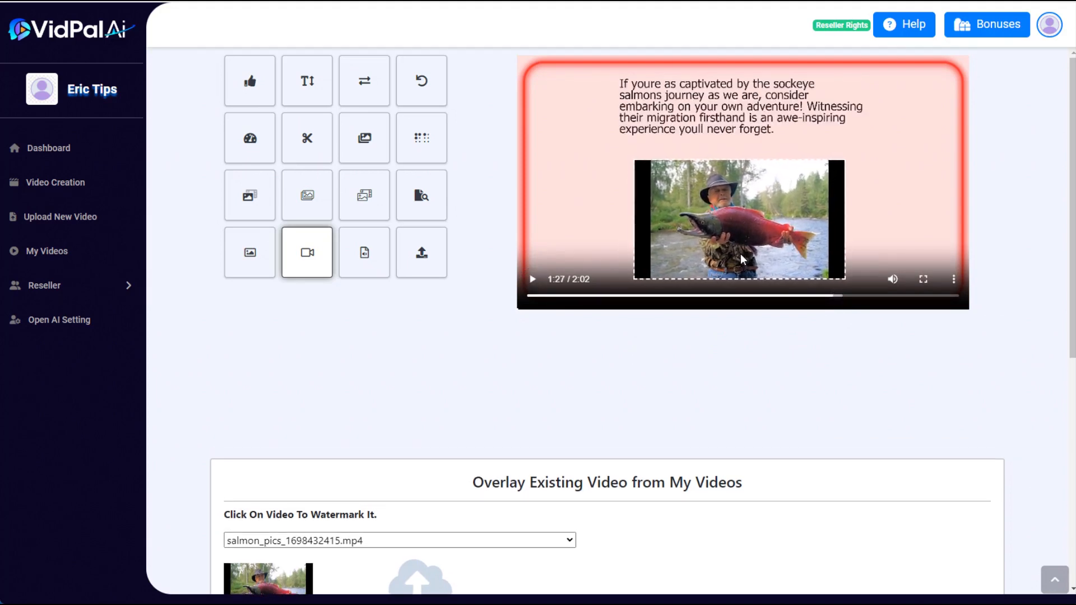
- At 1:51, enlarge the overlay further and center it directly beneath the longest slide text
{"action": "left_click", "coordinate": [913, 296]}
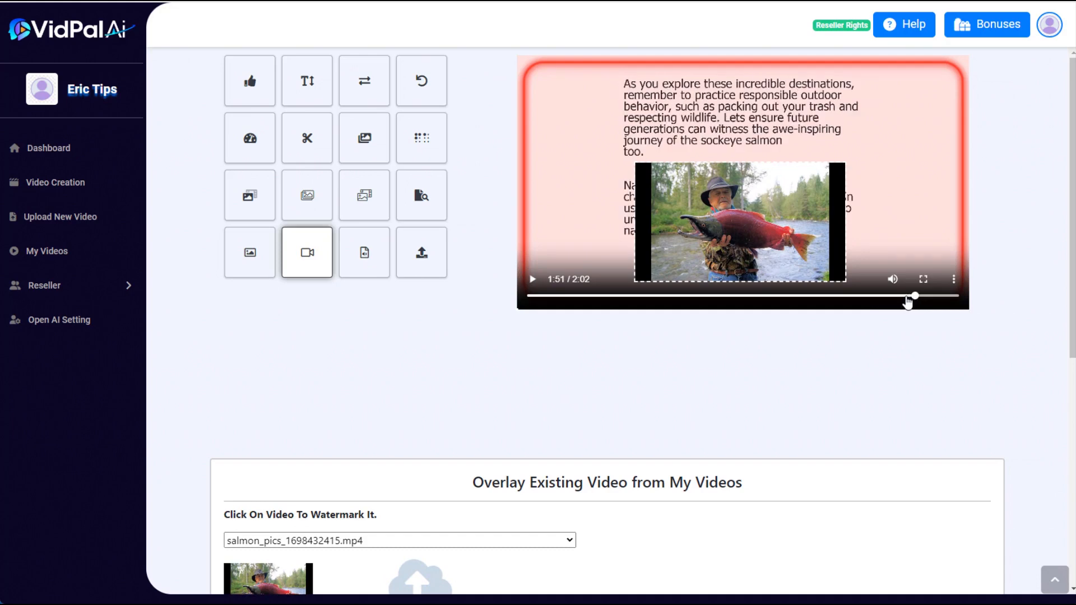
{"action": "left_click_drag", "start_coordinate": [724, 214], "coordinate": [700, 214]}
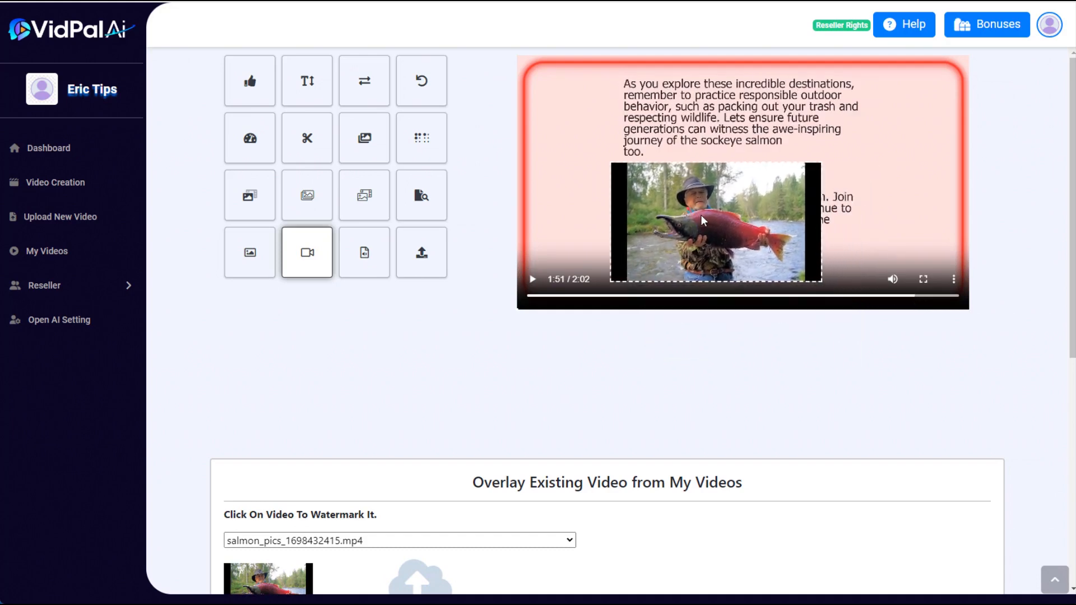
{"action": "left_click_drag", "start_coordinate": [812, 276], "coordinate": [857, 299]}
{"action": "left_click_drag", "start_coordinate": [759, 218], "coordinate": [772, 215]}
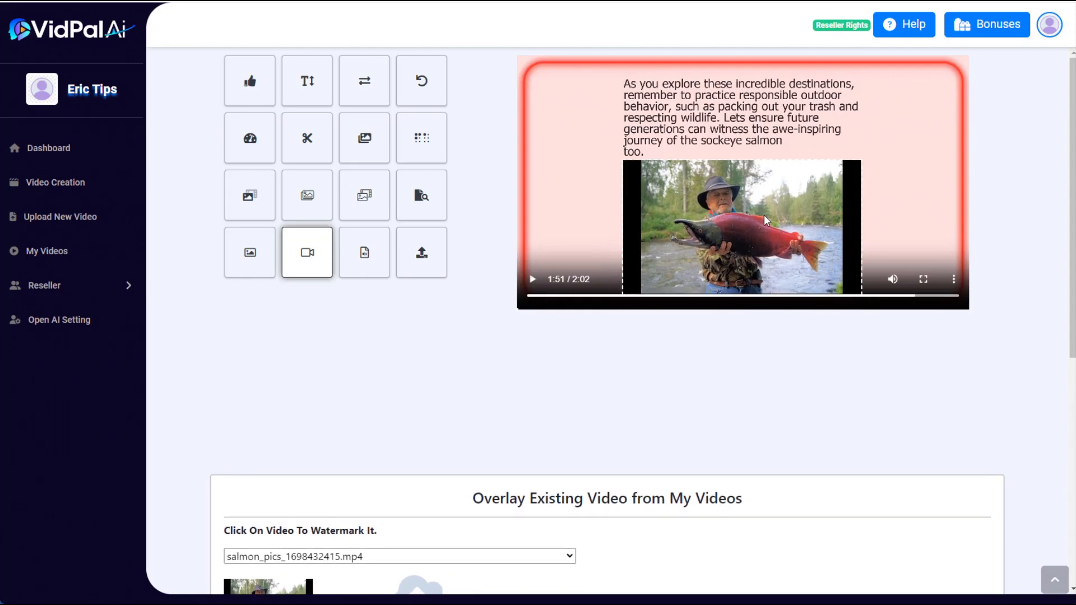
- Check frames throughout the video to see whether the overlay clears the text on every slide
{"action": "left_click", "coordinate": [866, 296]}
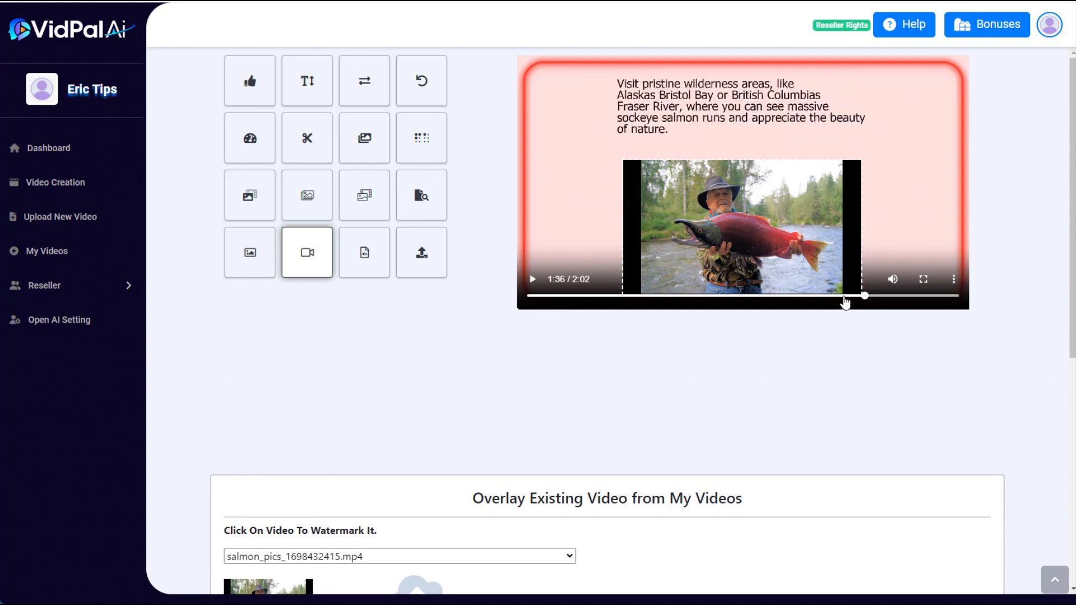
{"action": "left_click", "coordinate": [801, 296]}
{"action": "left_click", "coordinate": [744, 296]}
{"action": "left_click", "coordinate": [667, 296]}
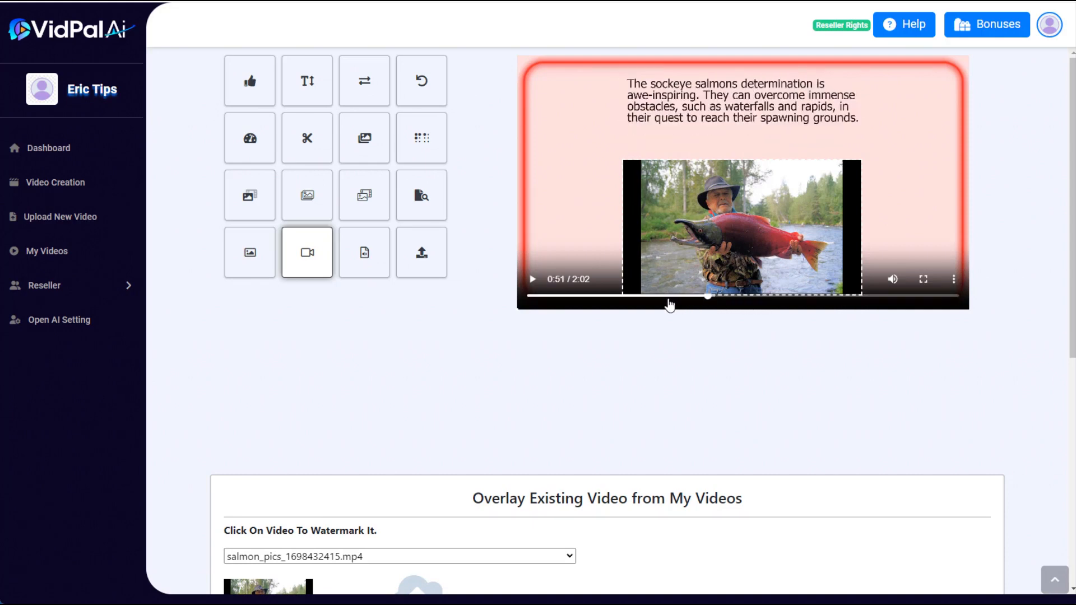
{"action": "left_click", "coordinate": [632, 296]}
{"action": "left_click", "coordinate": [601, 296]}
{"action": "left_click", "coordinate": [557, 296]}
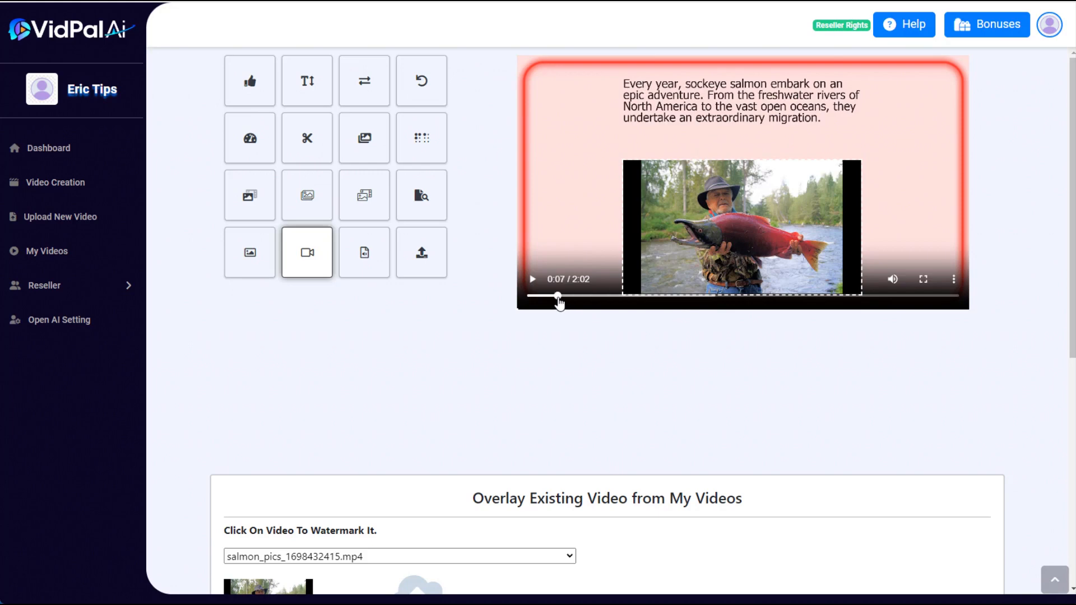
{"action": "left_click", "coordinate": [852, 297]}
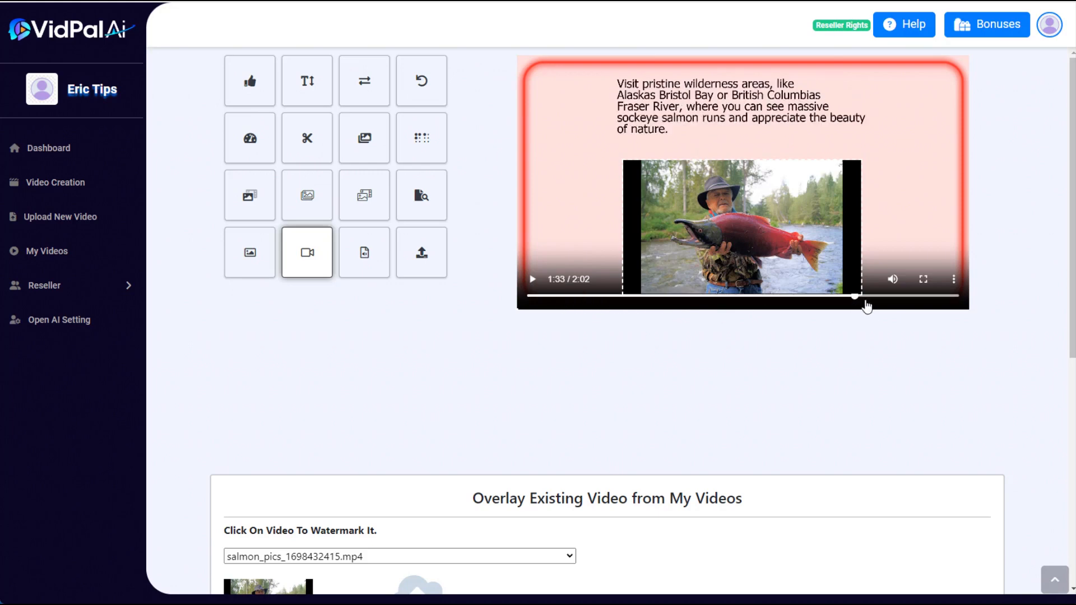
{"action": "left_click", "coordinate": [885, 297]}
{"action": "left_click", "coordinate": [924, 297]}
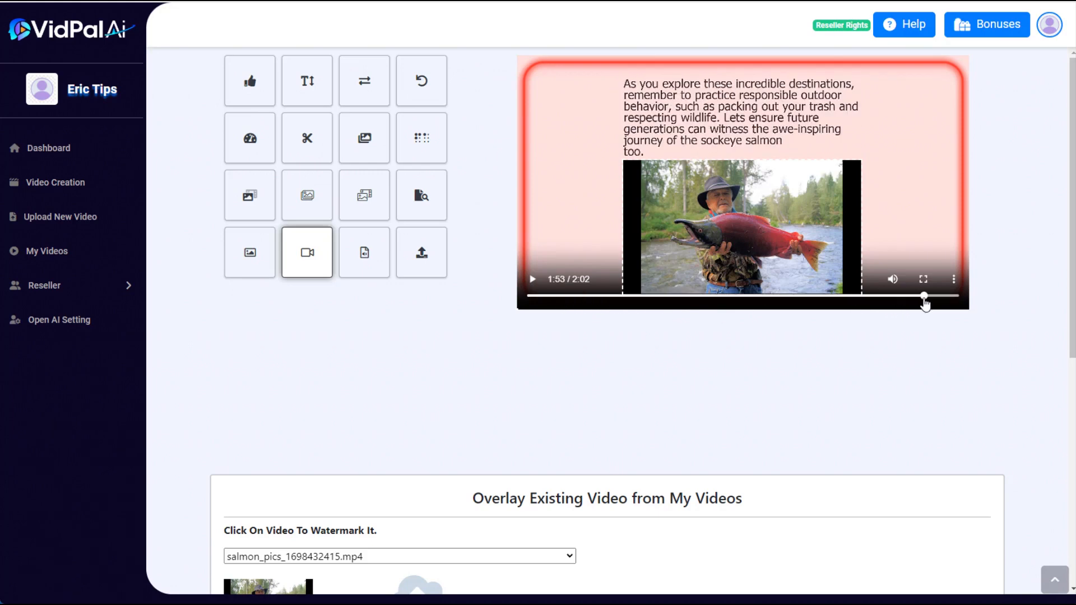
{"action": "left_click", "coordinate": [944, 297]}
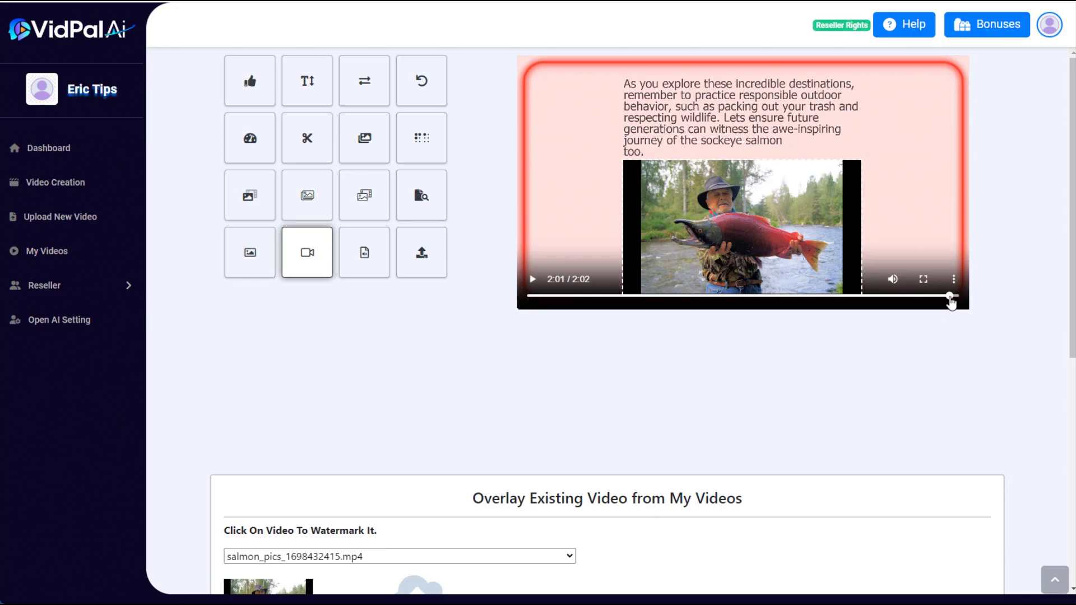
- Lock in the overlay's position and width, then process the combined salmon video and dismiss the completion message
{"action": "scroll", "coordinate": [660, 314], "scroll_direction": "down", "scroll_amount": 4}
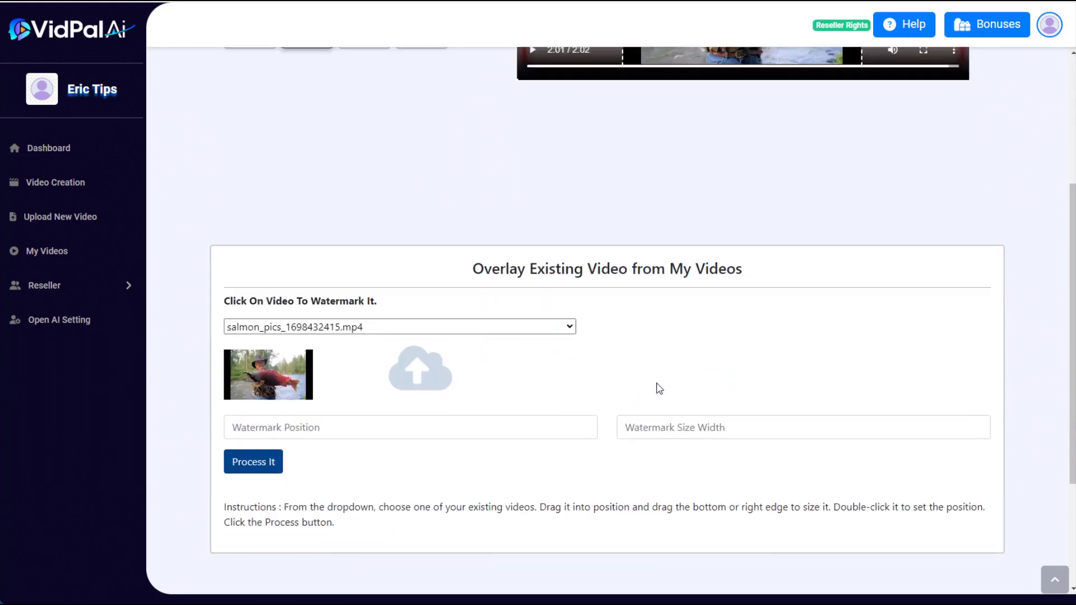
{"action": "scroll", "coordinate": [660, 388], "scroll_direction": "up", "scroll_amount": 4}
{"action": "double_click", "coordinate": [719, 234]}
{"action": "scroll", "coordinate": [718, 234], "scroll_direction": "down", "scroll_amount": 6}
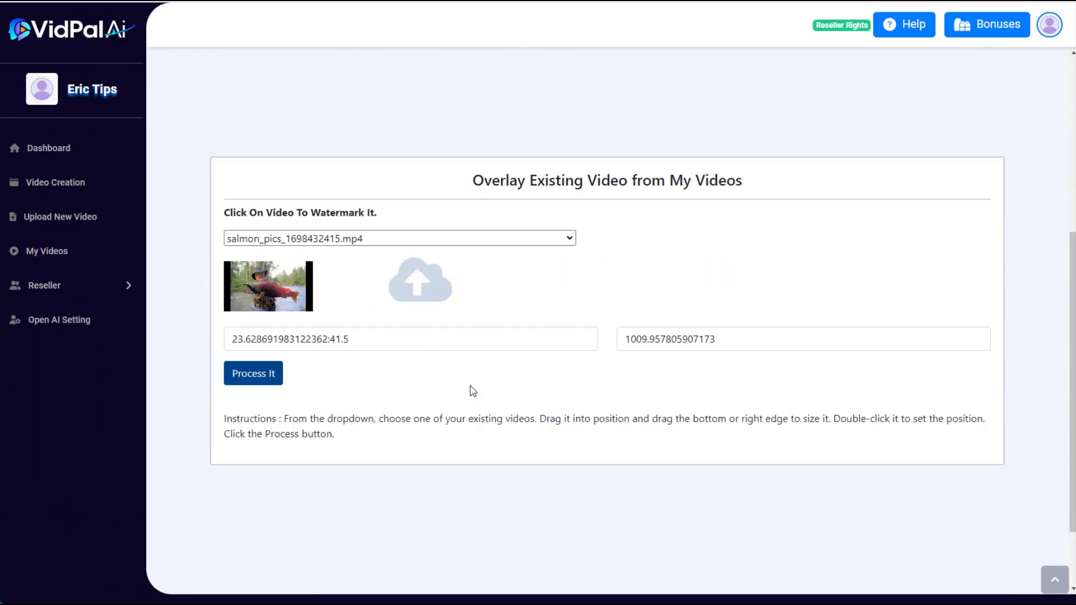
{"action": "left_click", "coordinate": [263, 381]}
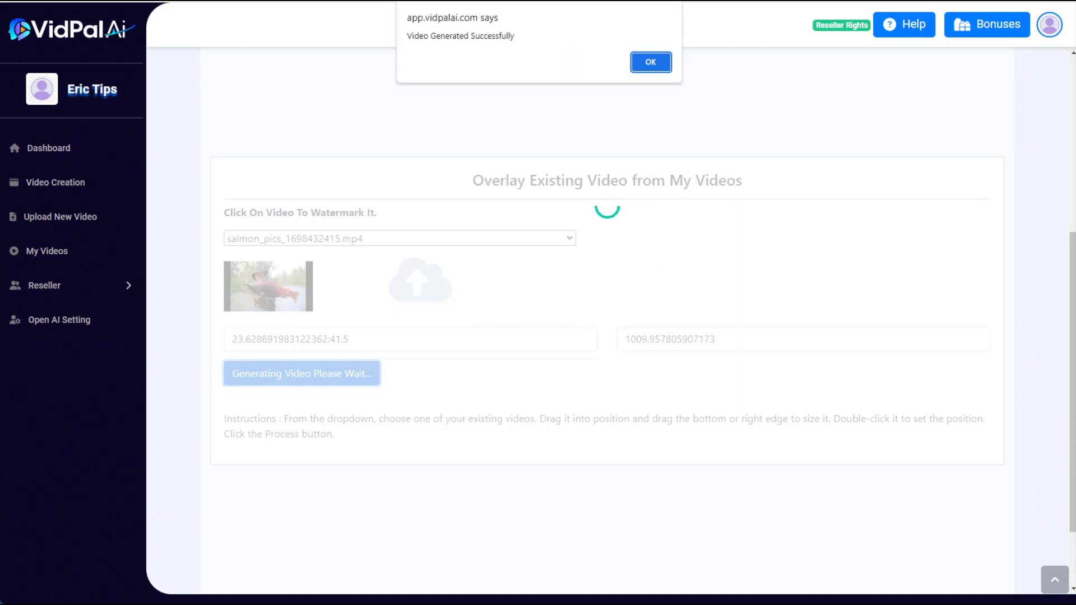
{"action": "left_click", "coordinate": [650, 62]}
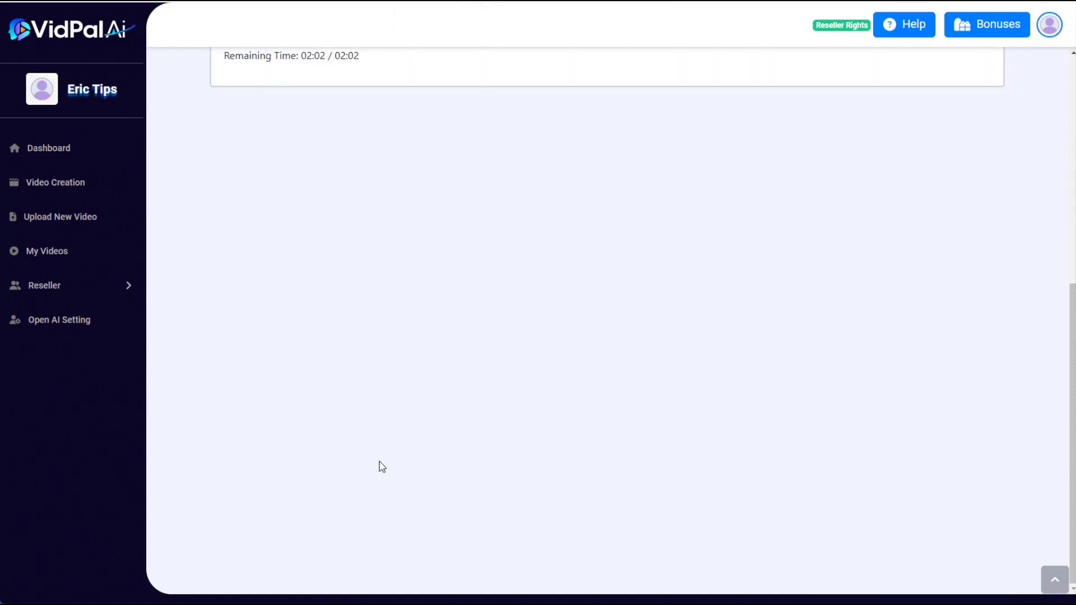
- Review the combined salmon video from start to near the end, checking how the pictures accompany the text, and pause it
{"action": "scroll", "coordinate": [382, 467], "scroll_direction": "up", "scroll_amount": 7}
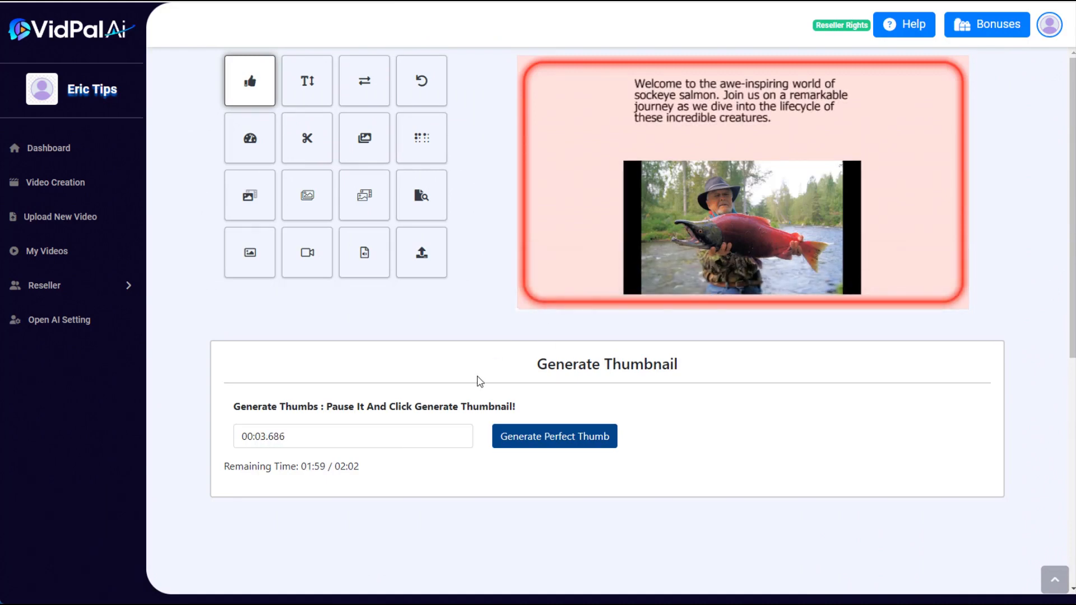
{"action": "left_click", "coordinate": [613, 296]}
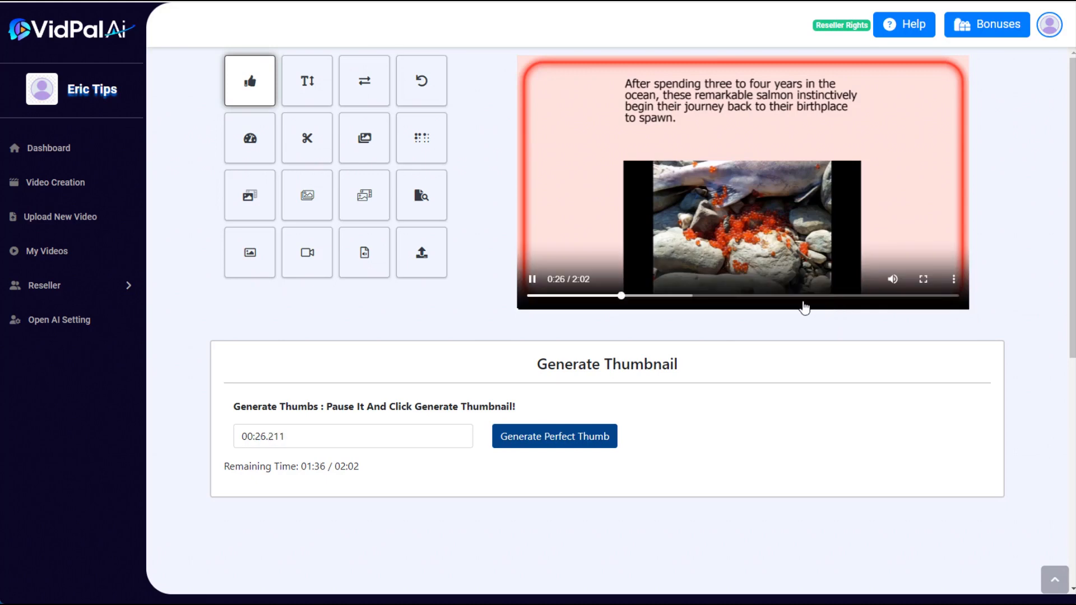
{"action": "left_click", "coordinate": [680, 295]}
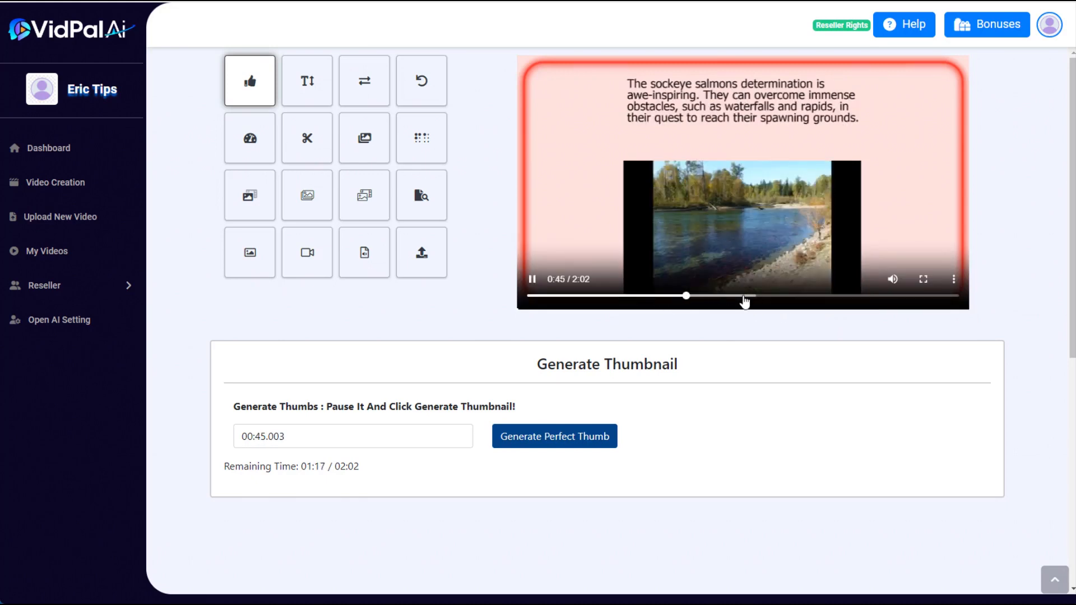
{"action": "left_click", "coordinate": [744, 297]}
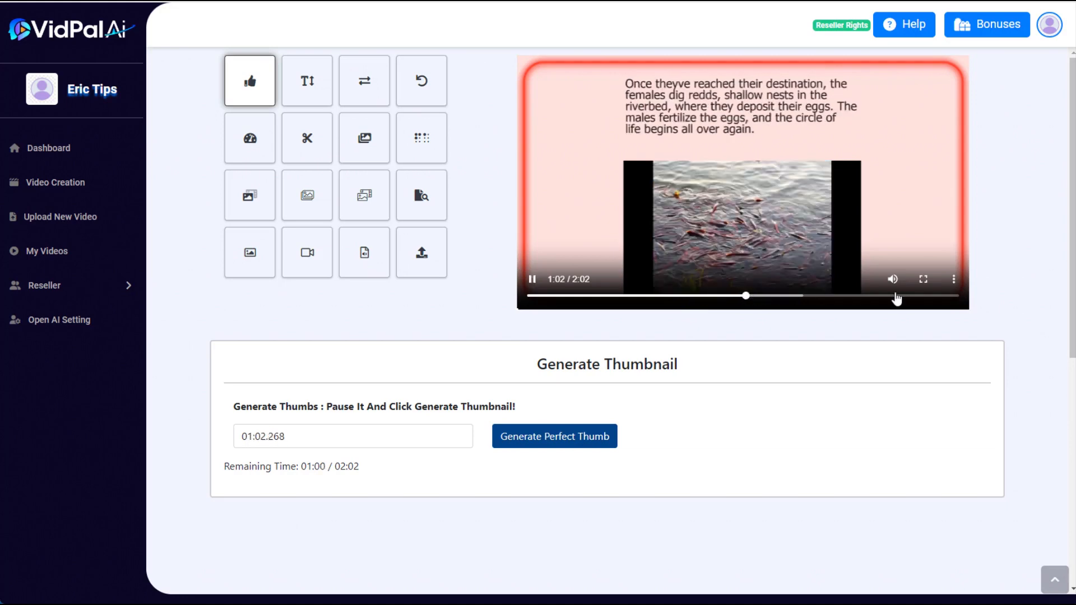
{"action": "left_click", "coordinate": [798, 297]}
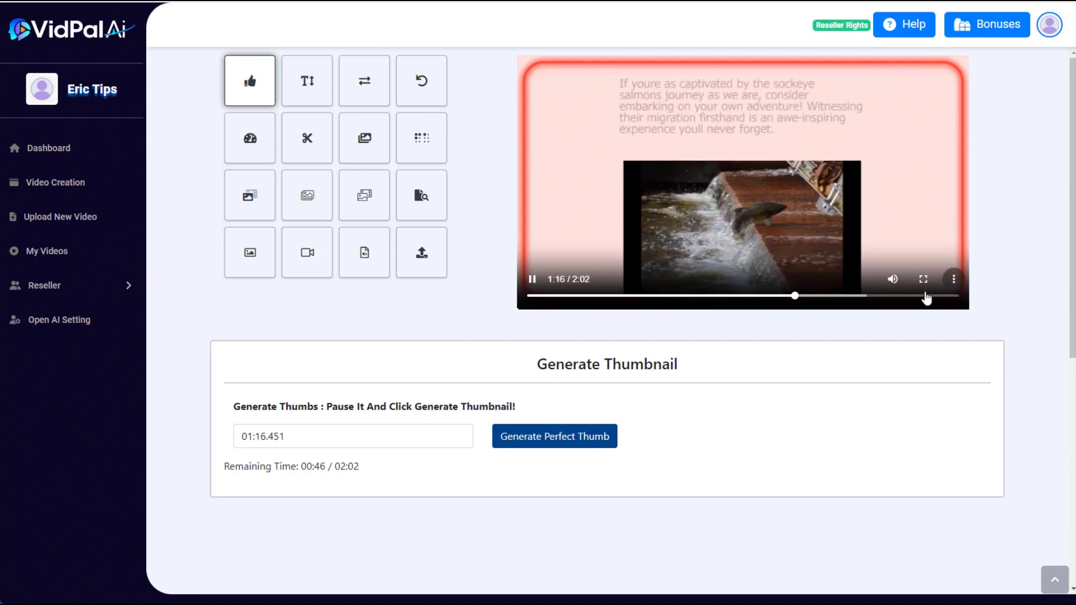
{"action": "left_click", "coordinate": [851, 297]}
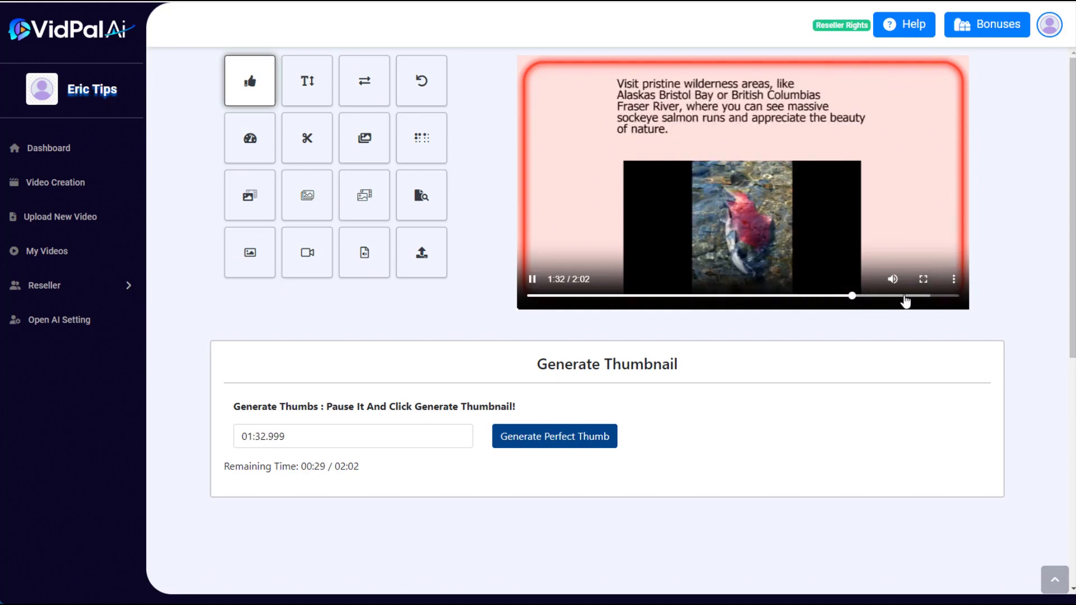
{"action": "left_click", "coordinate": [903, 296]}
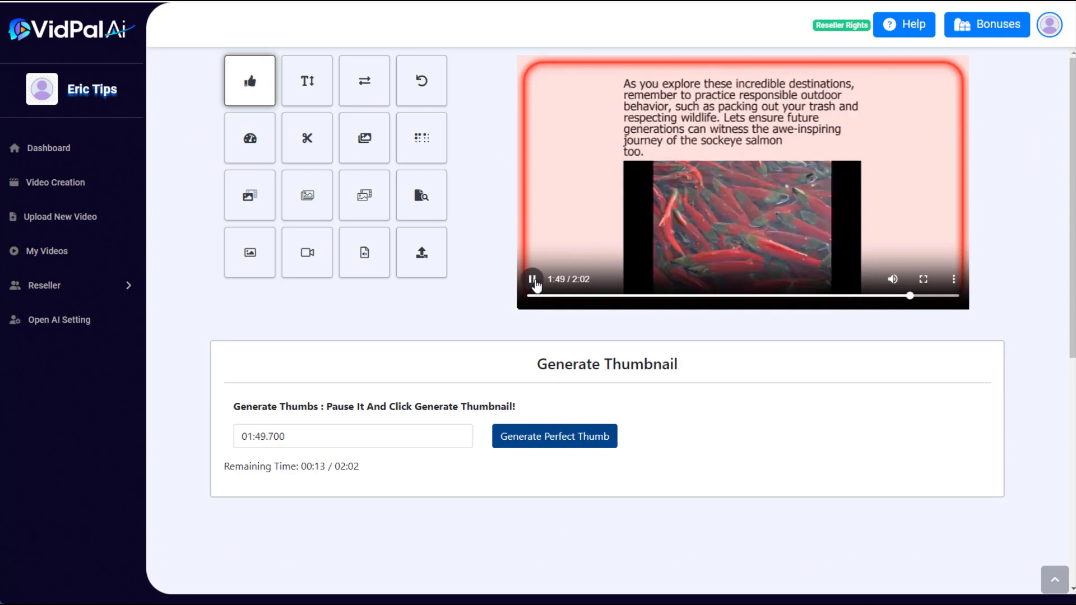
{"action": "left_click", "coordinate": [534, 280]}
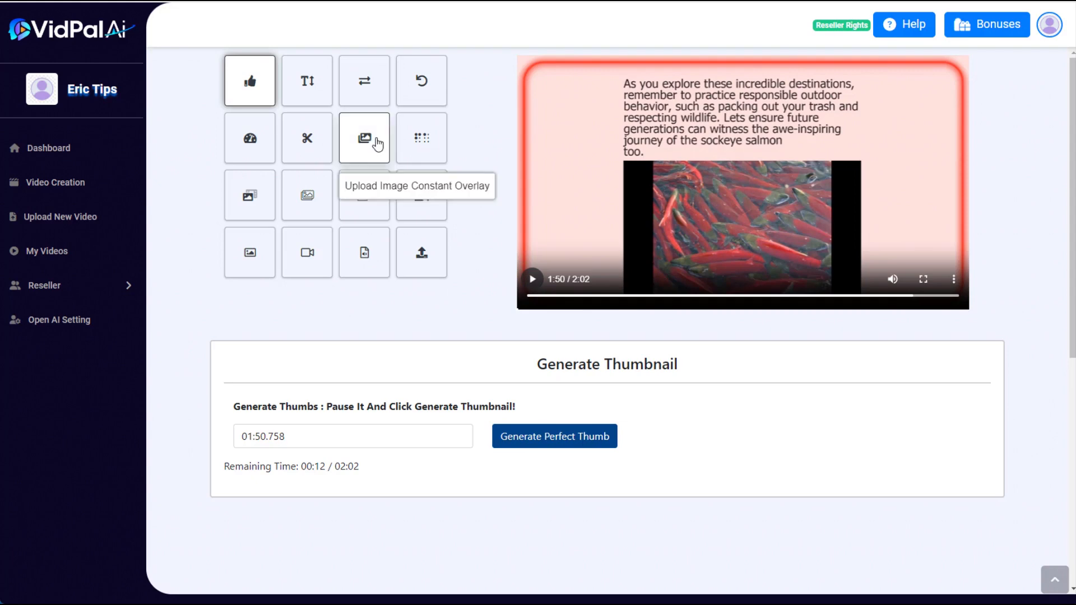
- Return to the list of saved videos
{"action": "left_click", "coordinate": [45, 254]}
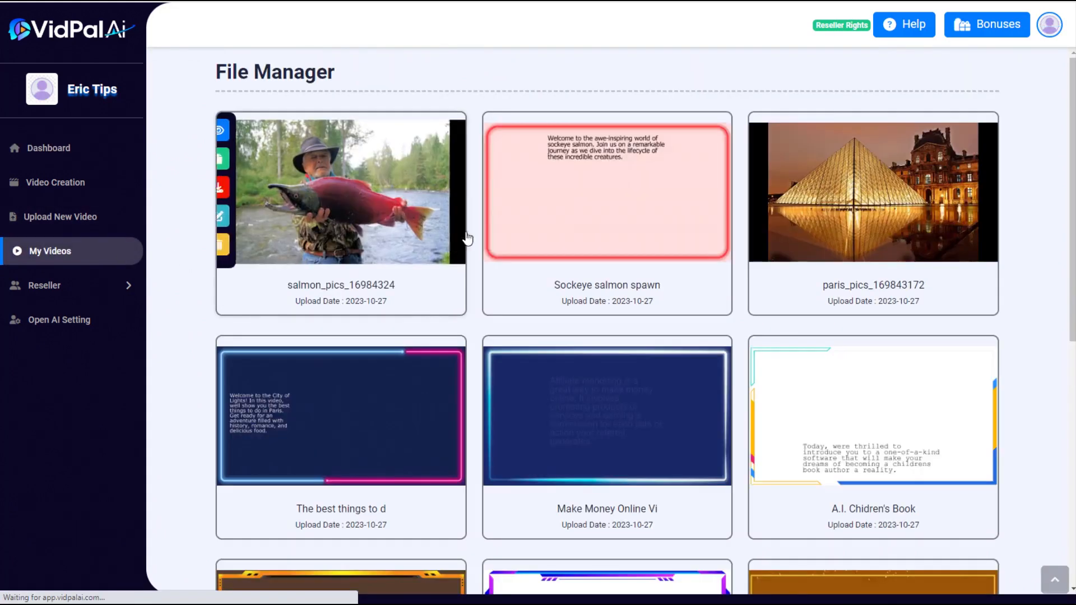
{"action": "left_click_drag", "start_coordinate": [1071, 105], "coordinate": [1070, 82]}
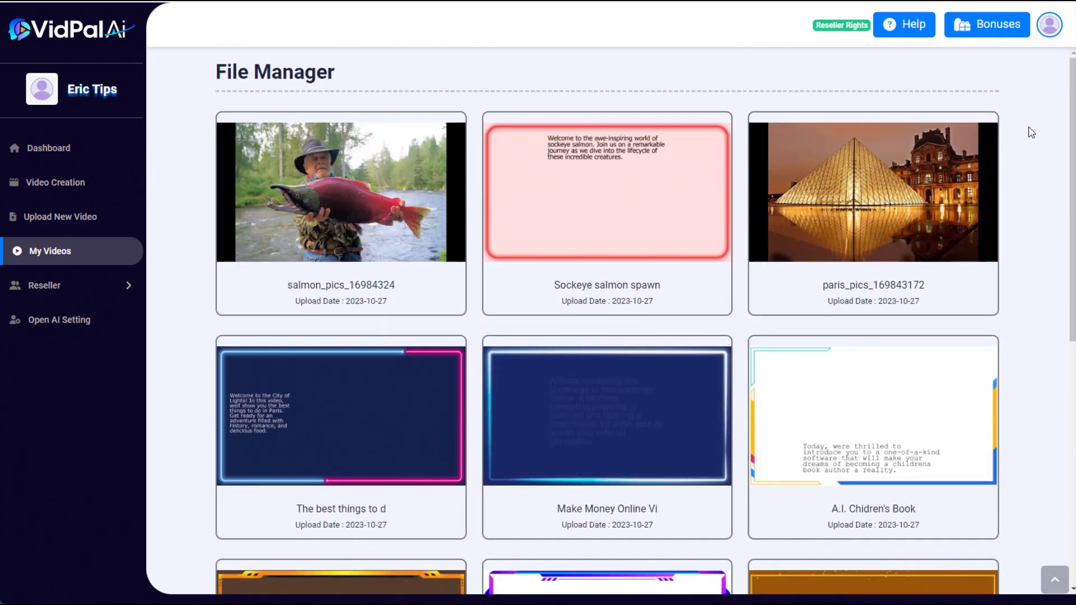
{"action": "left_click_drag", "start_coordinate": [1062, 133], "coordinate": [1066, 93]}
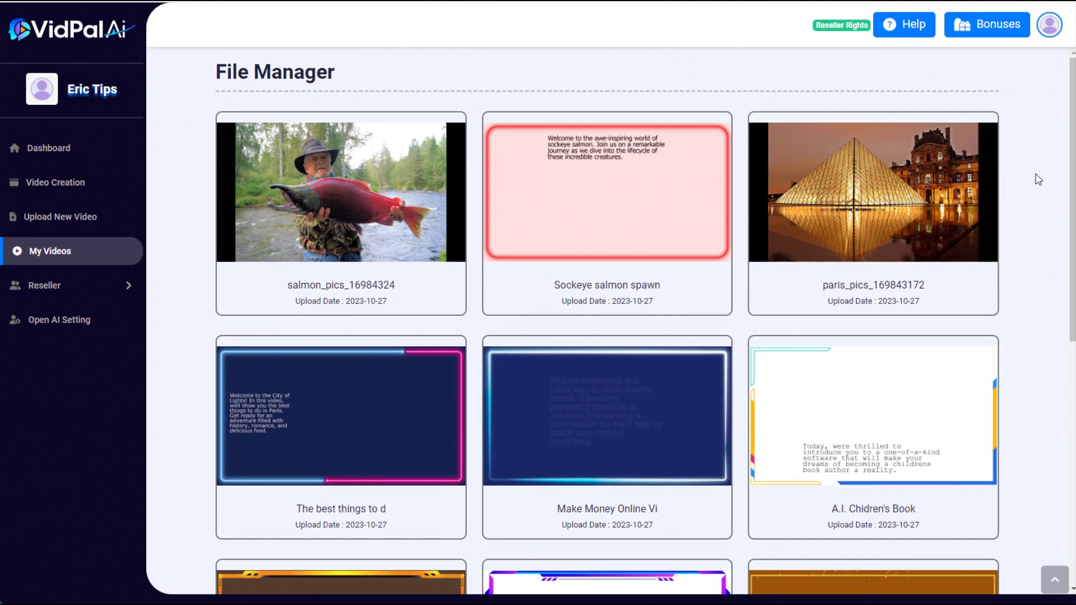